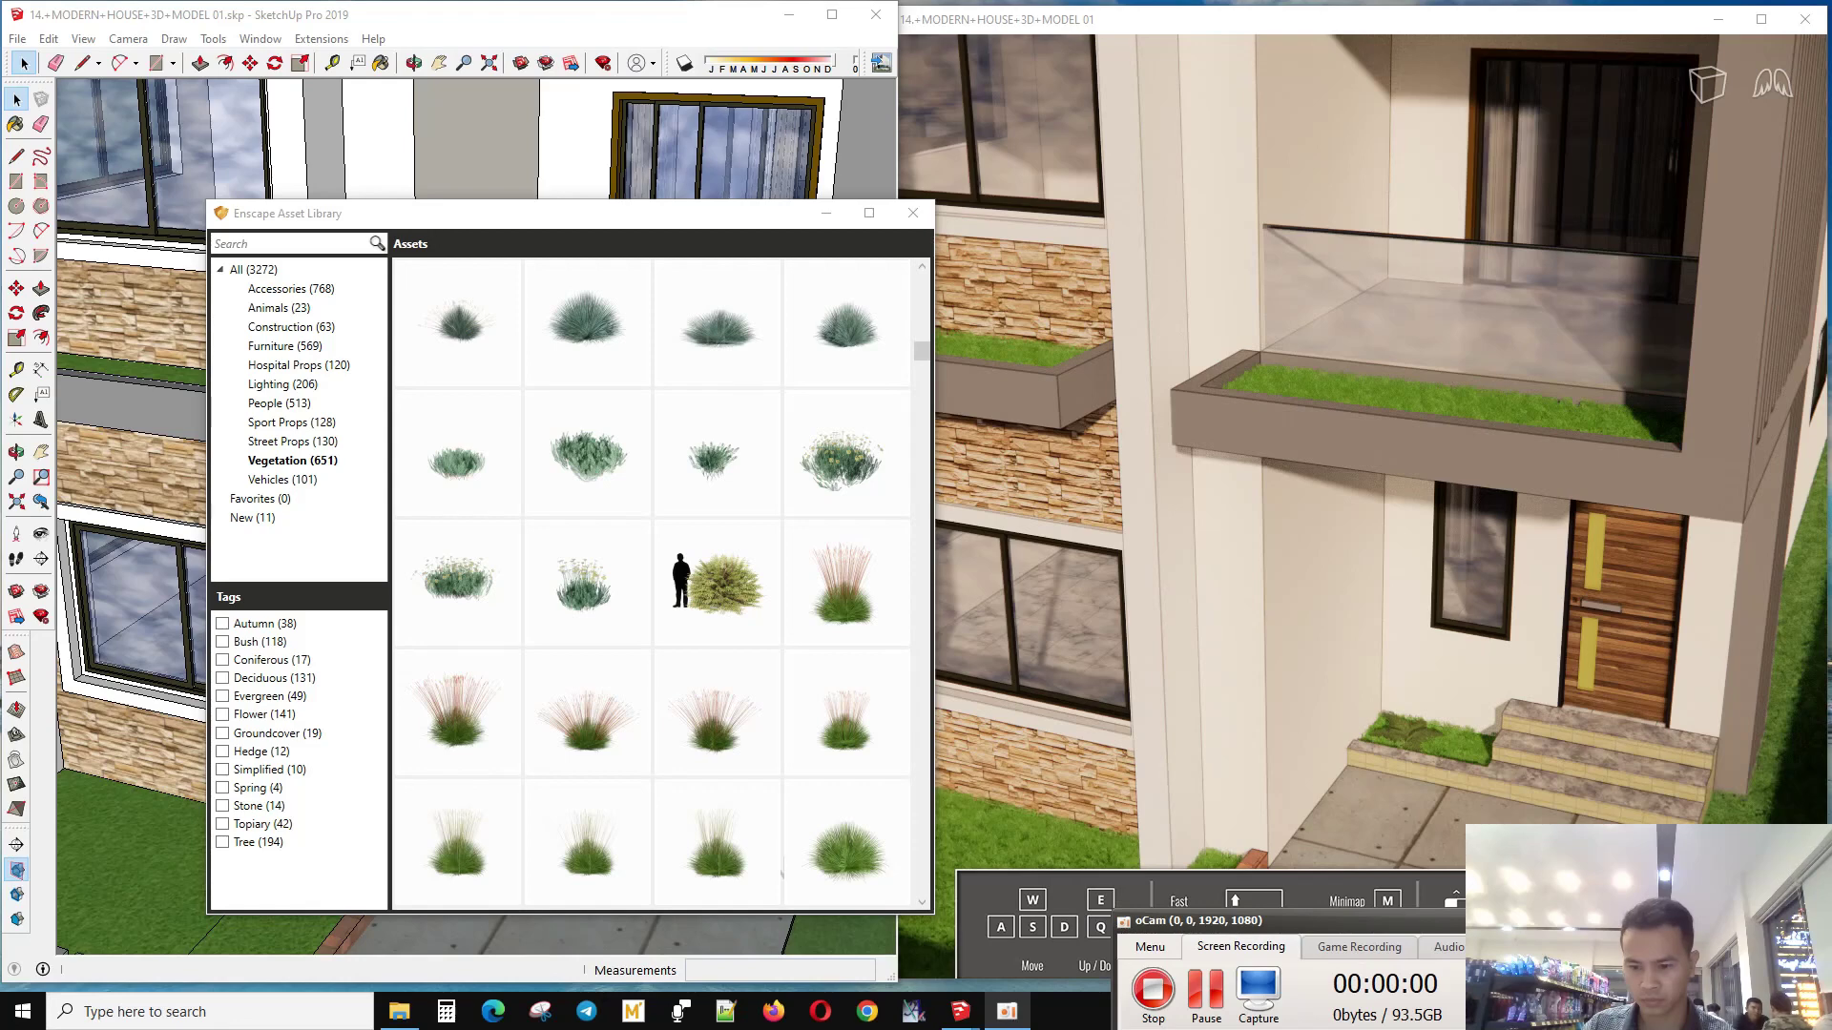
- Pick the flowering 'Bush 119: Lavender' from the Enscape vegetation bushes
scroll(774, 646, down, 3)
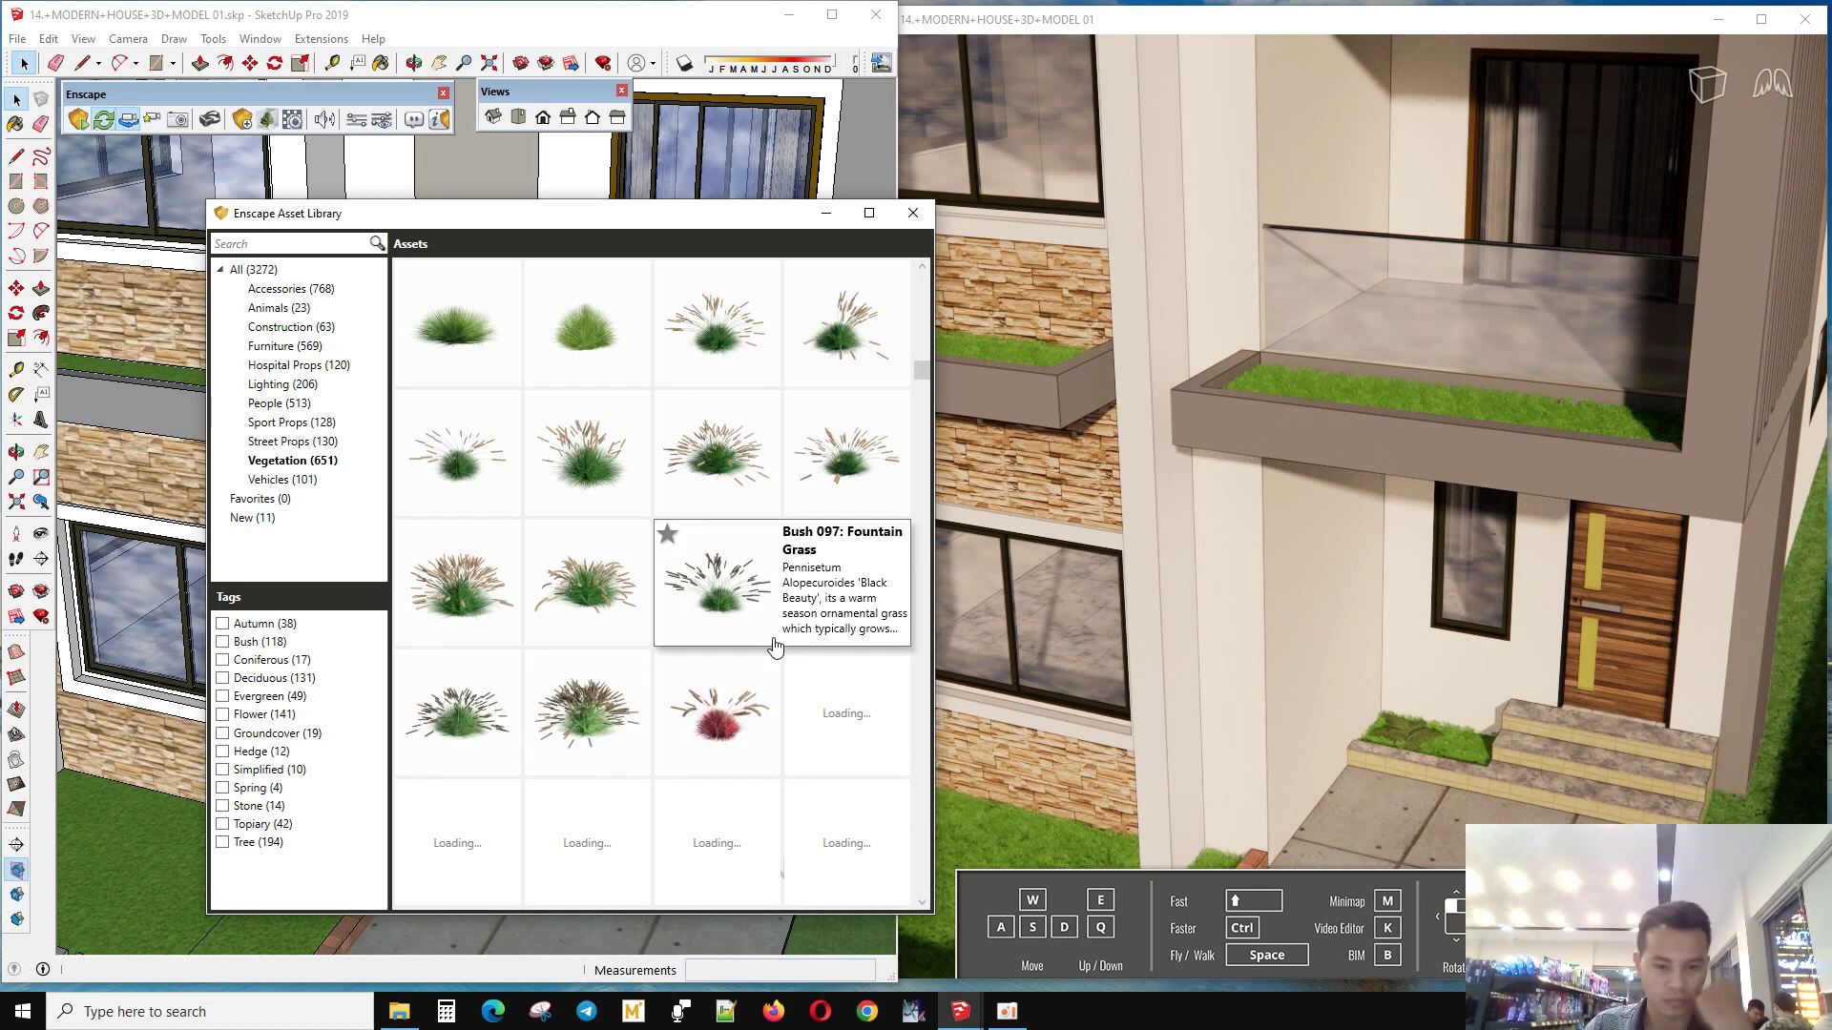
scroll(612, 524, down, 3)
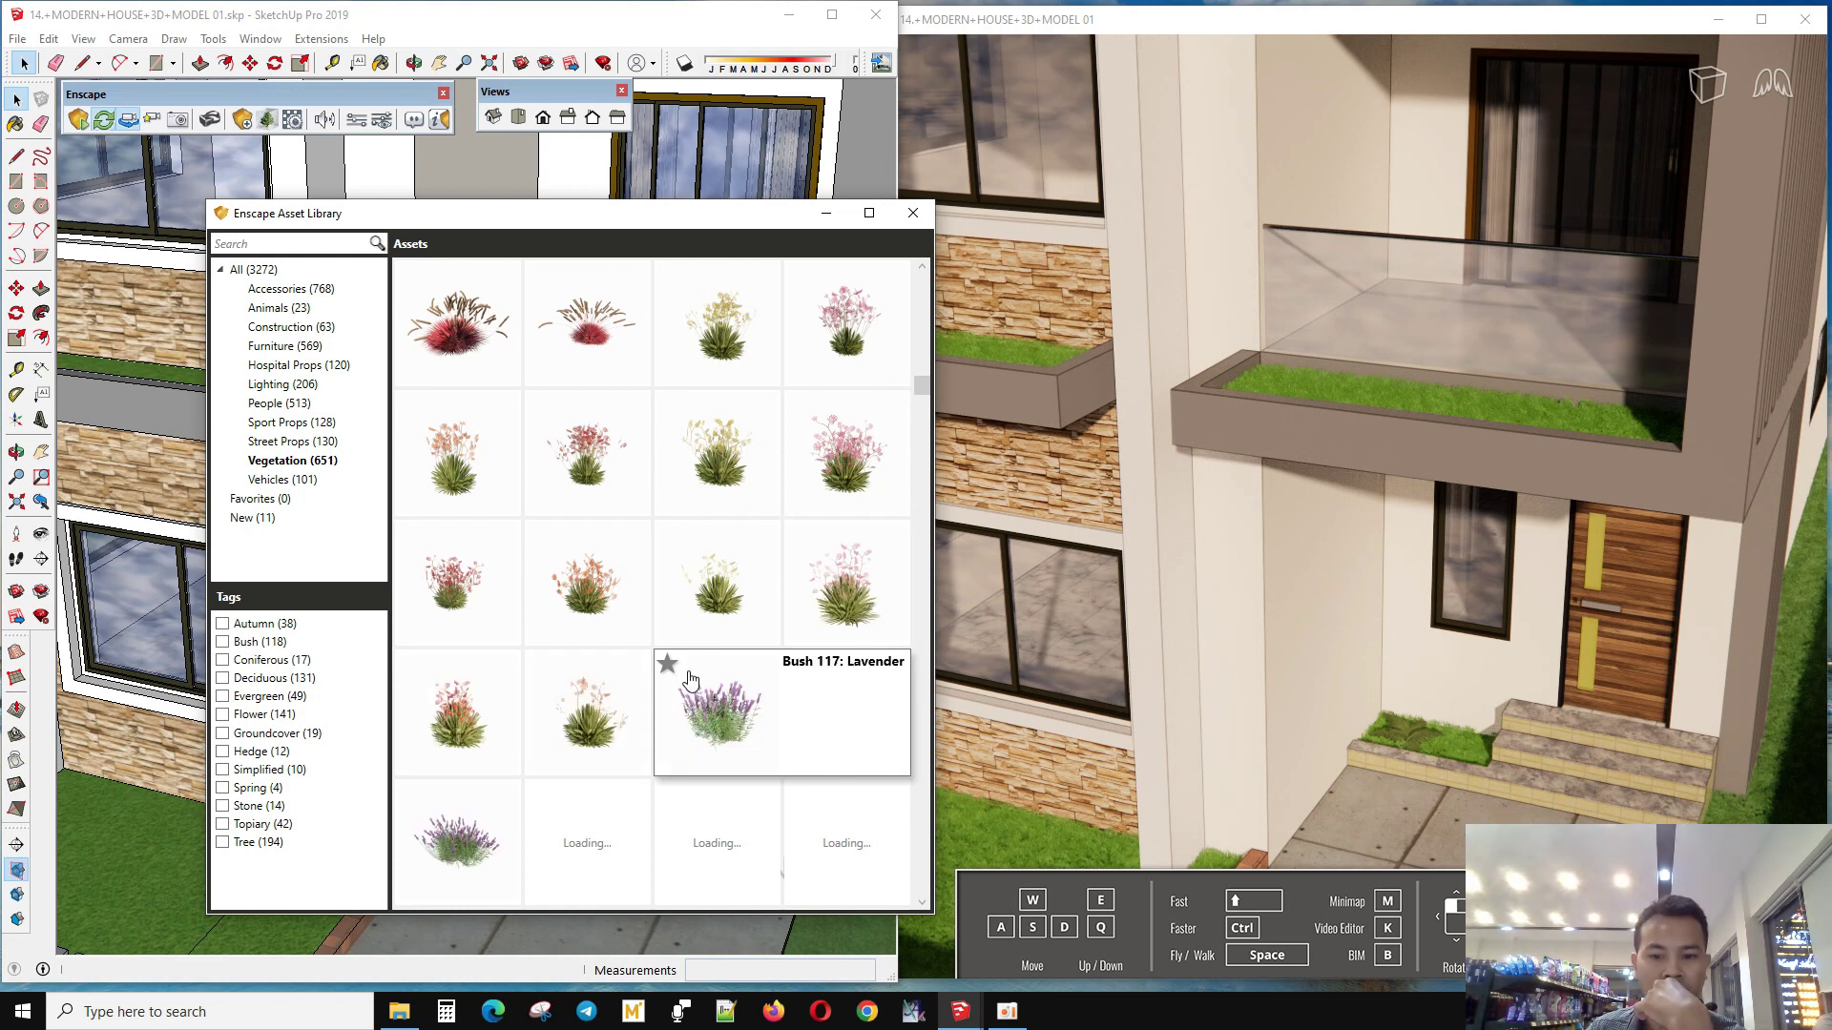
scroll(479, 645, down, 2)
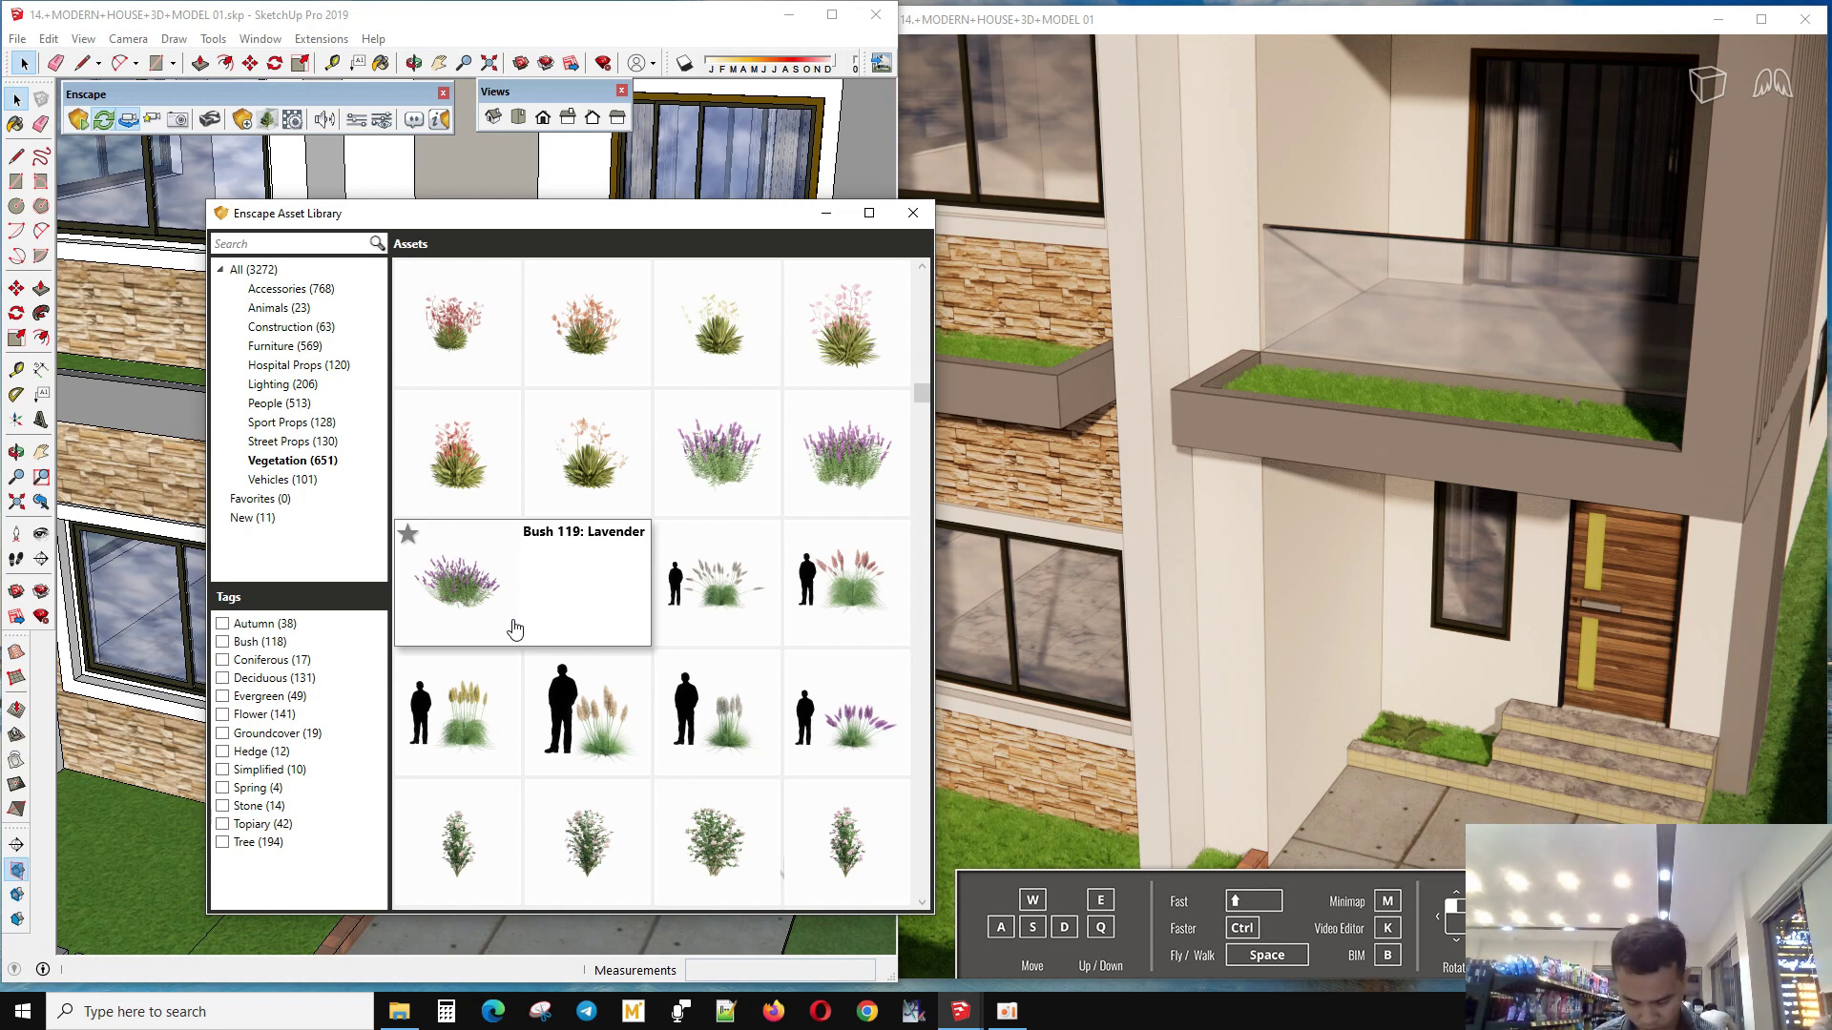
click(716, 839)
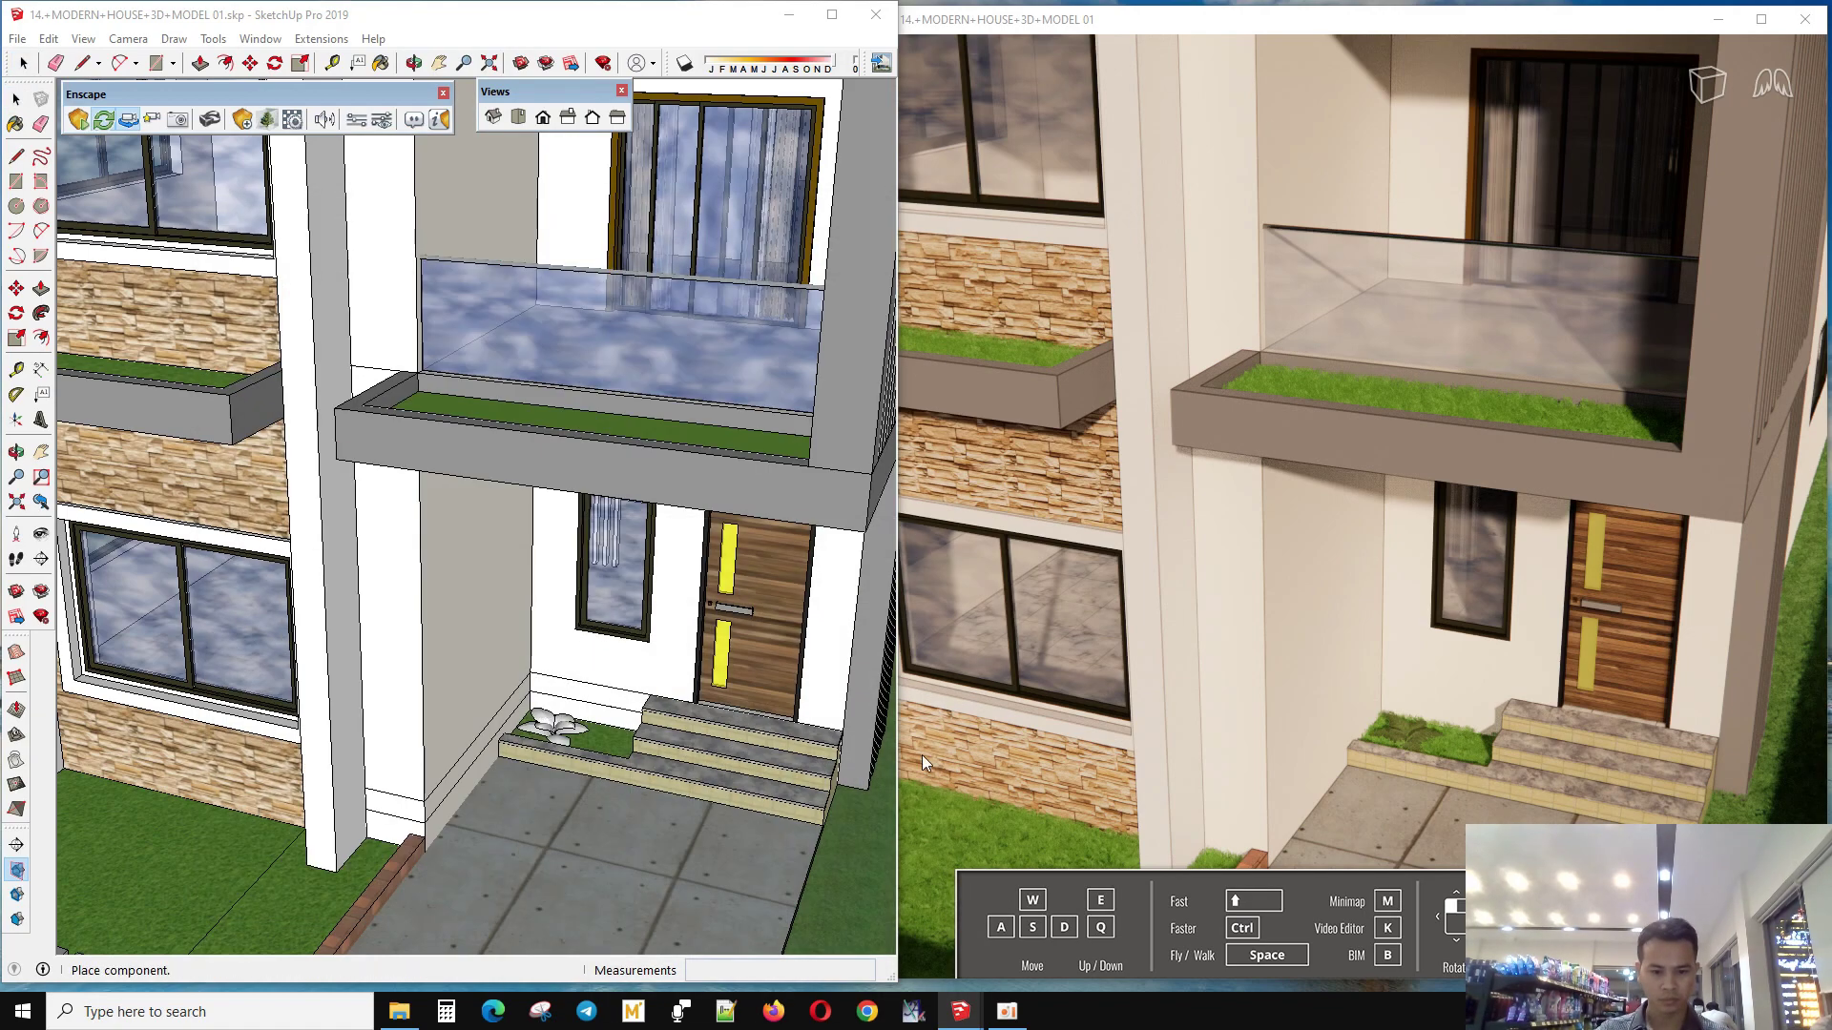
- Place the first five lavender bushes along the wall in the front garden bed
scroll(716, 634, down, 2)
scroll(210, 812, up, 5)
scroll(210, 812, up, 3)
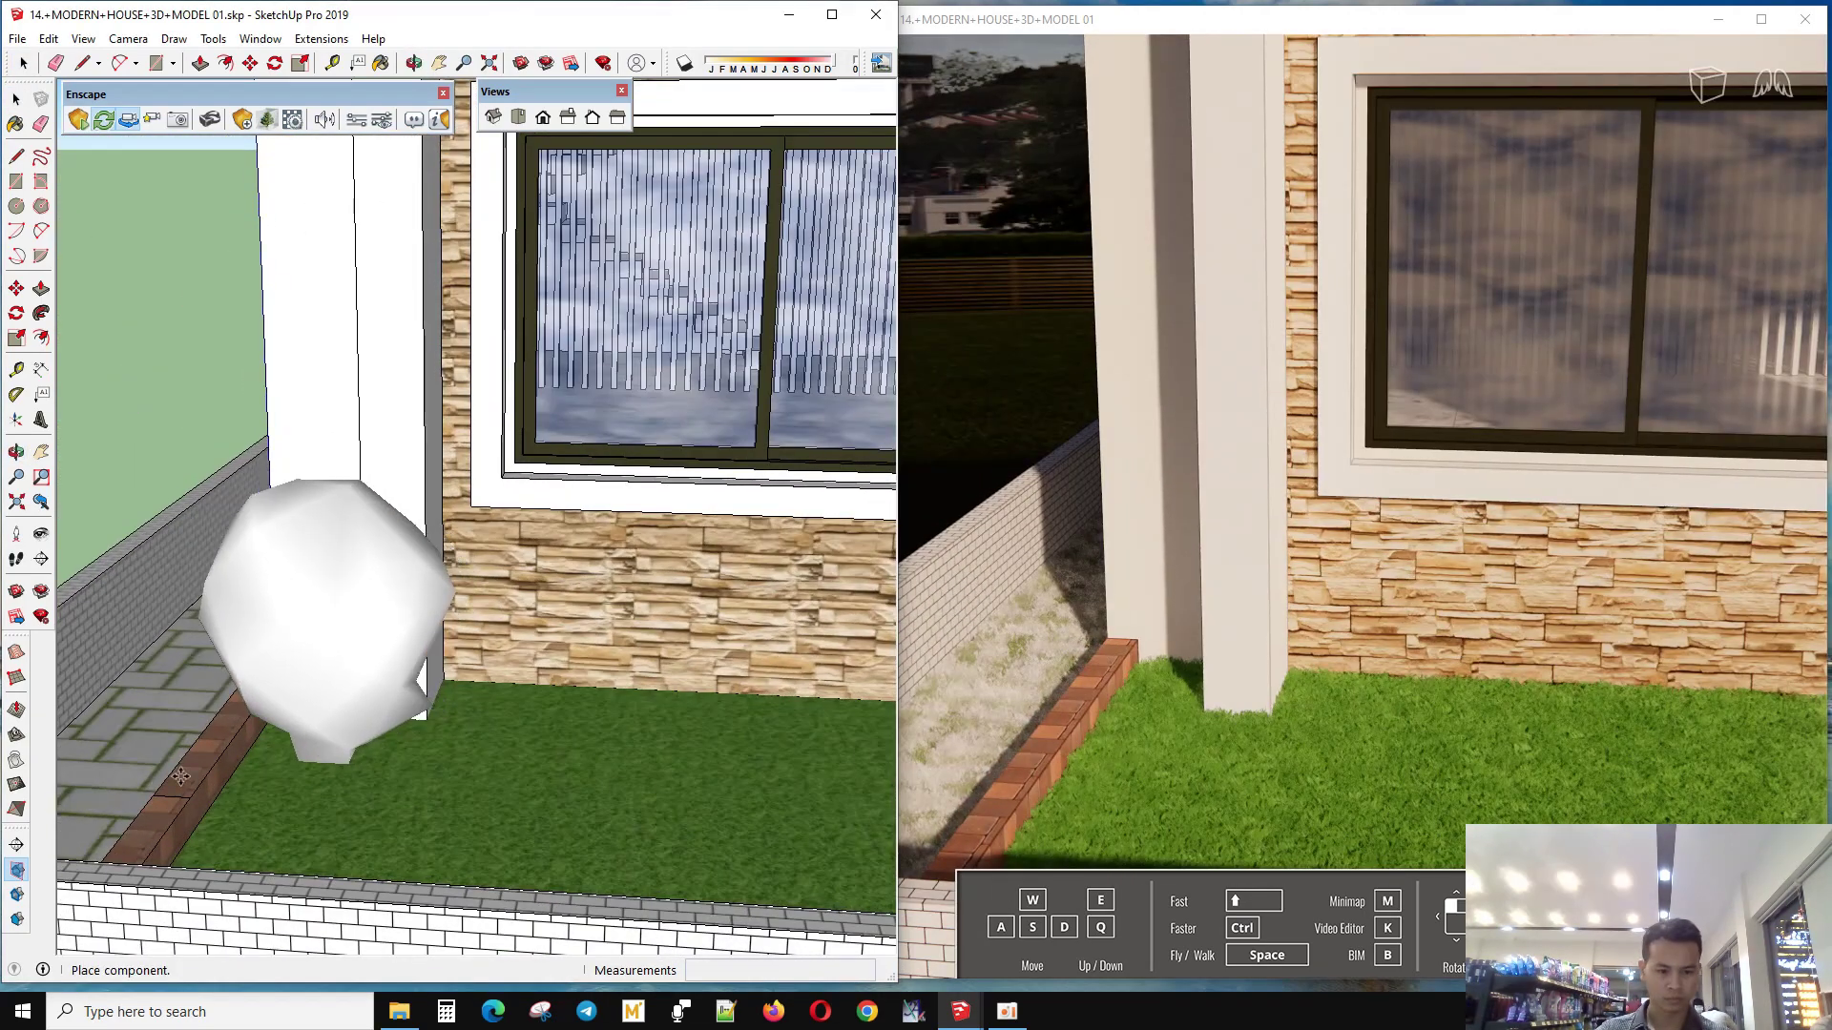
click(223, 766)
scroll(210, 758, down, 1)
scroll(205, 754, down, 1)
scroll(196, 746, down, 2)
click(192, 743)
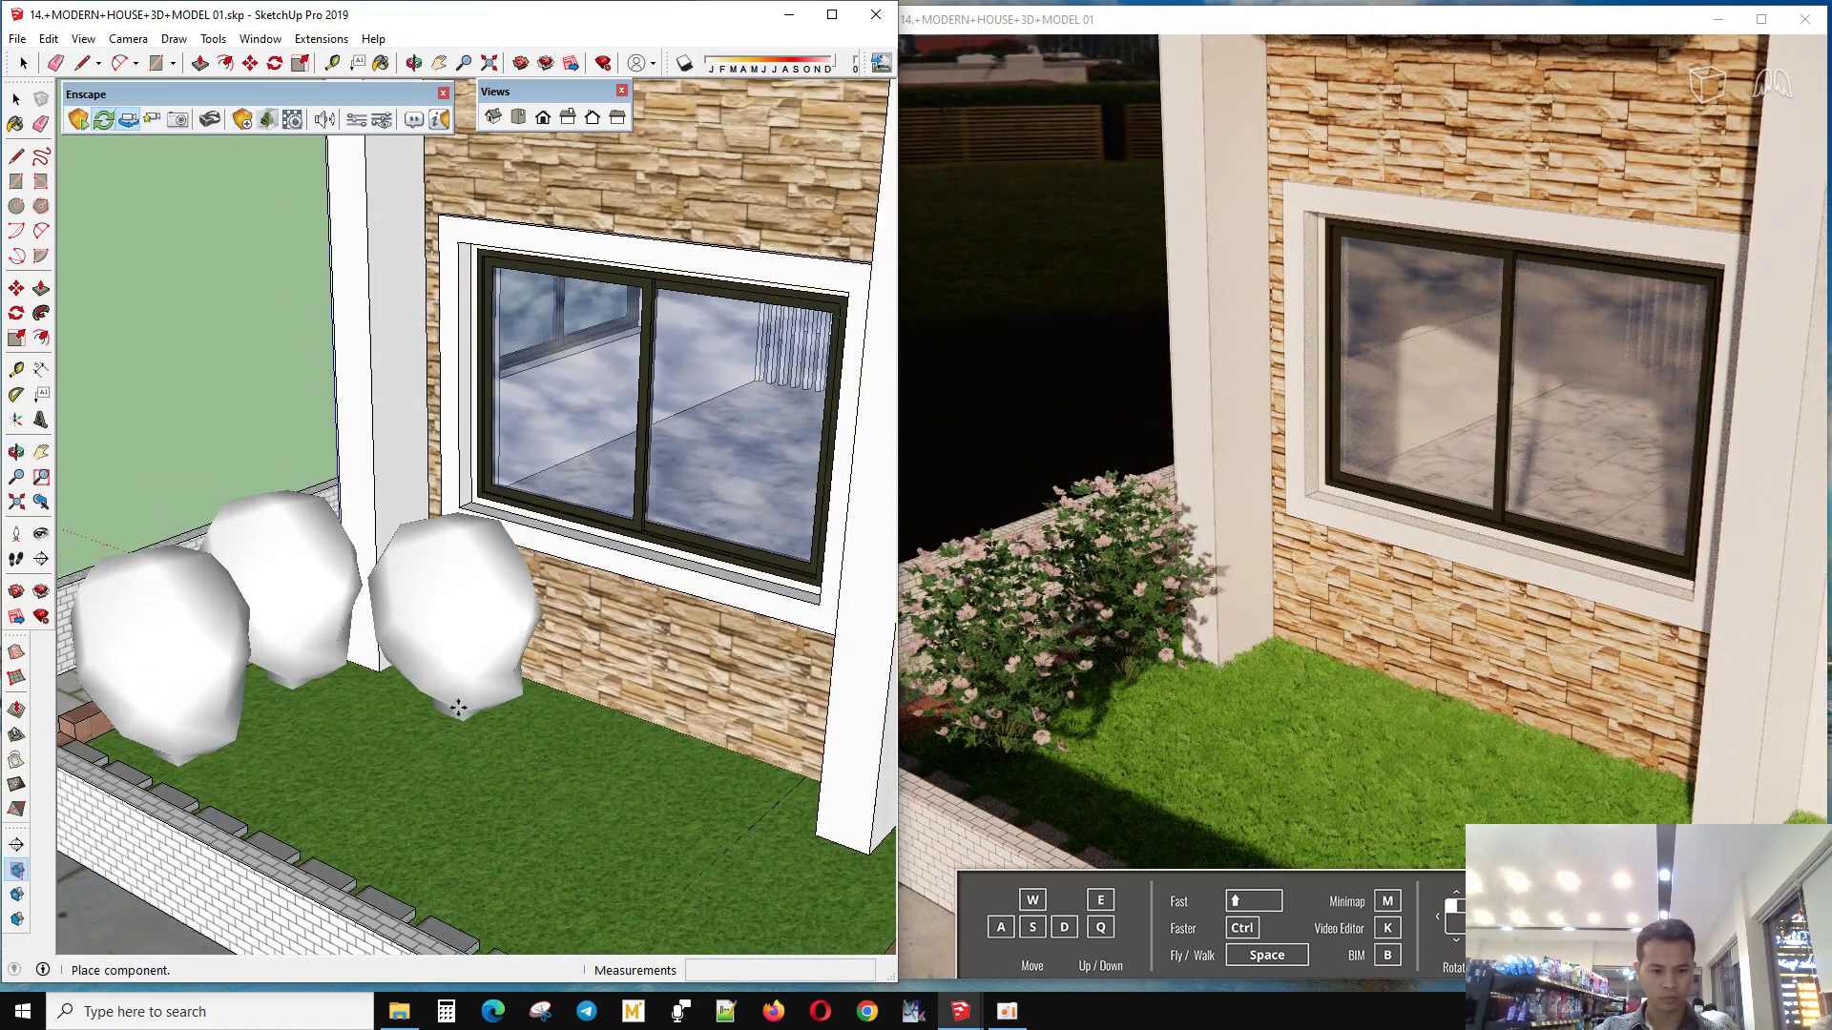
click(463, 714)
click(386, 759)
click(309, 776)
- Add lavender bushes at the bed's right corner and in front of the ground-floor window
scroll(381, 725, down, 2)
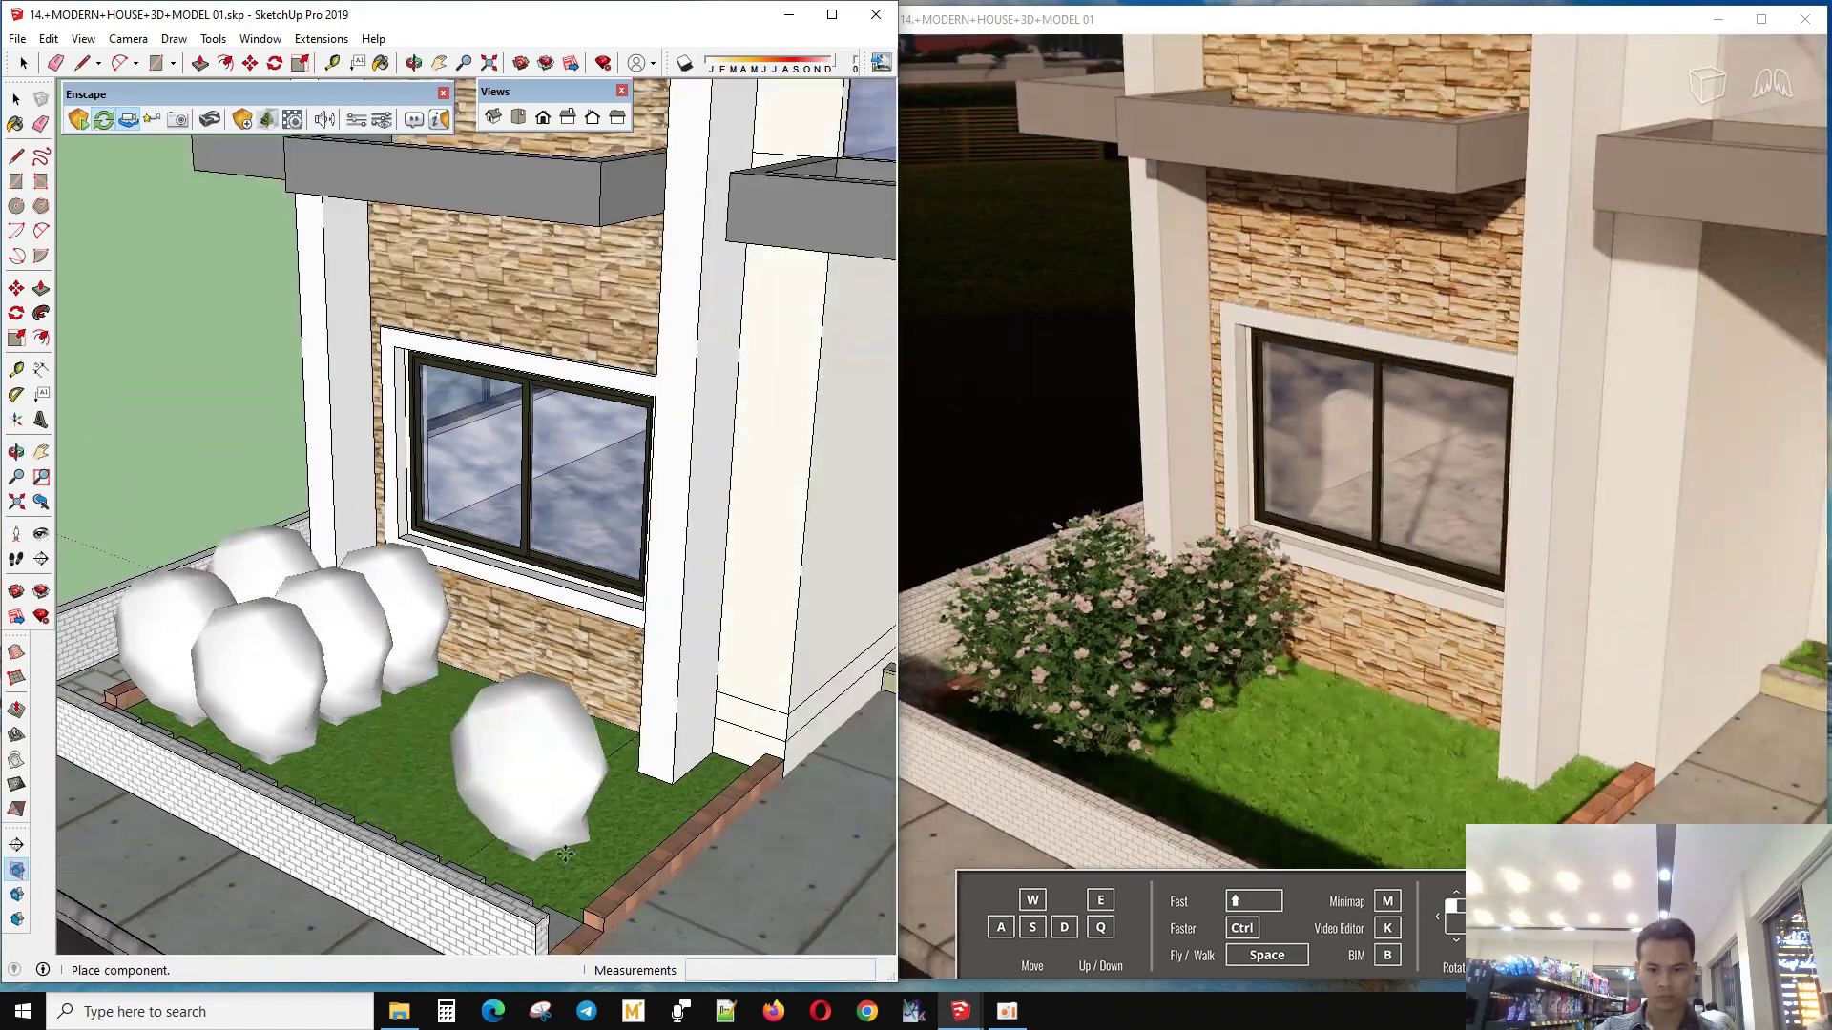
scroll(506, 757, down, 1)
click(558, 762)
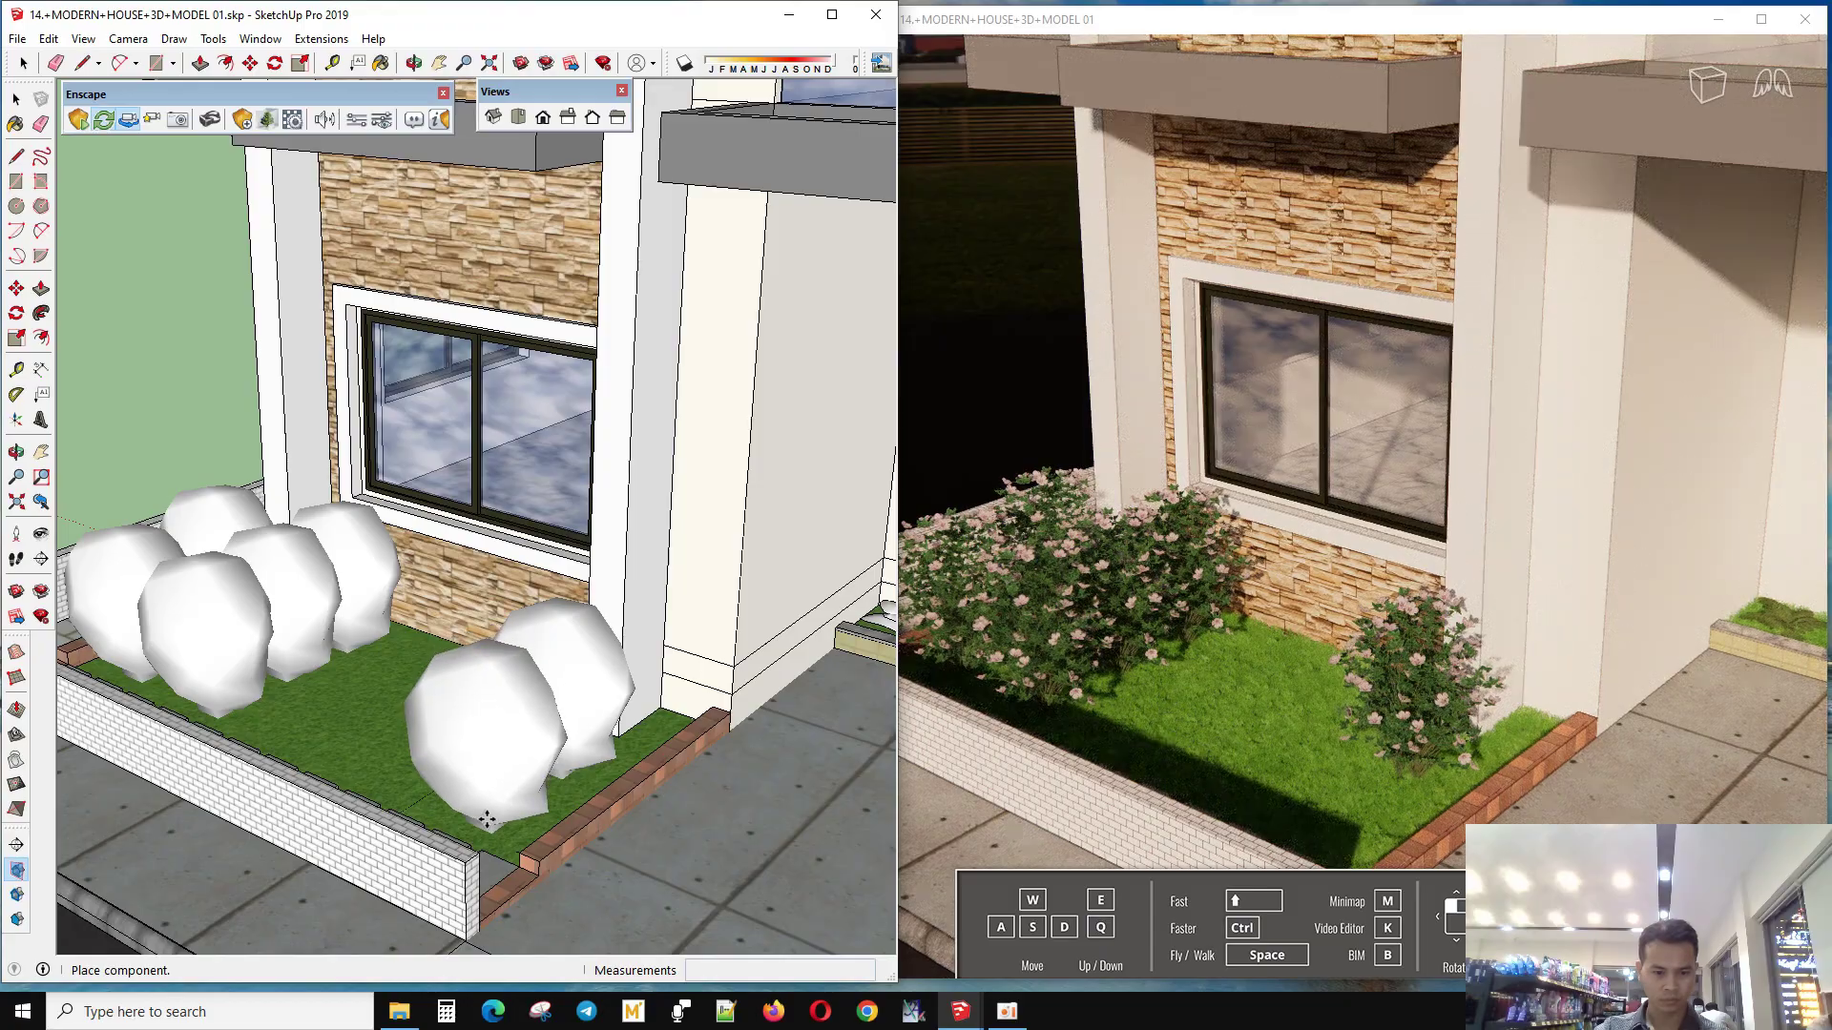
click(477, 801)
middle_drag(477, 801, 553, 697)
click(553, 696)
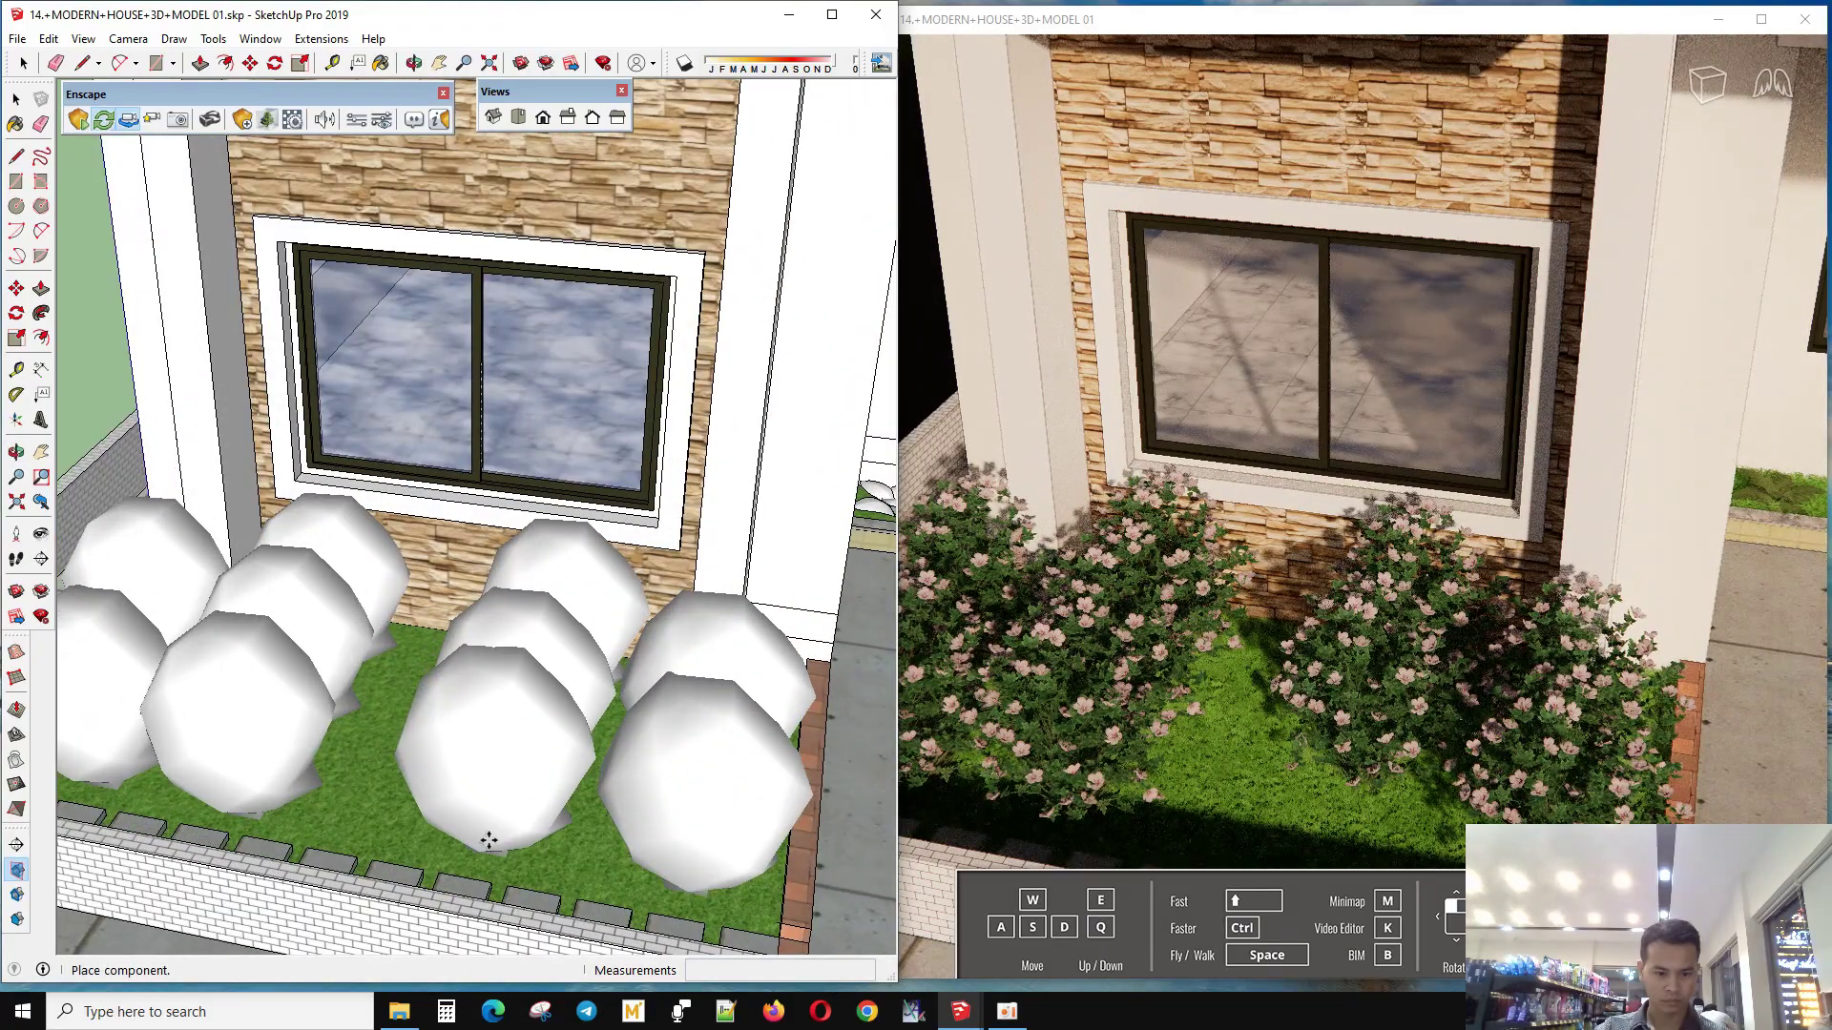
mouse_move(388, 785)
middle_down()
mouse_move(465, 512)
mouse_move(193, 549)
middle_up()
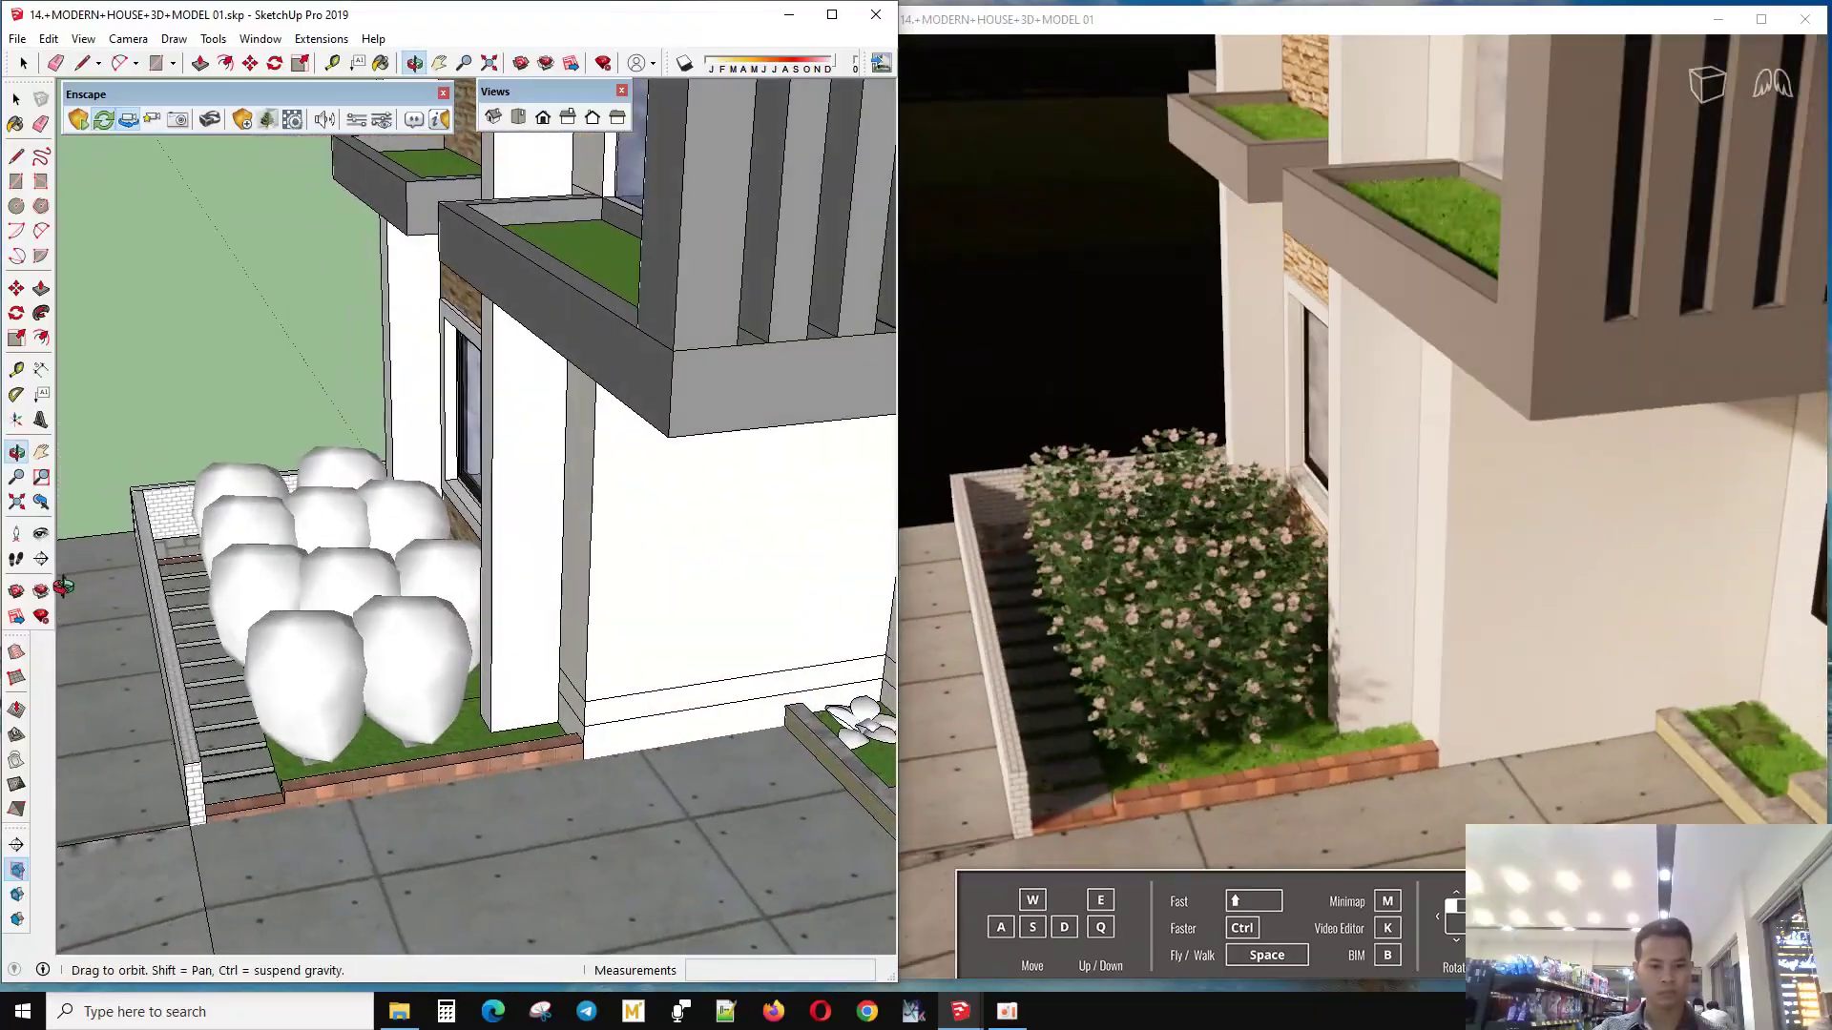
scroll(389, 655, up, 5)
- Stop placing bushes and reopen the Enscape vegetation library from a frontal view
key(space)
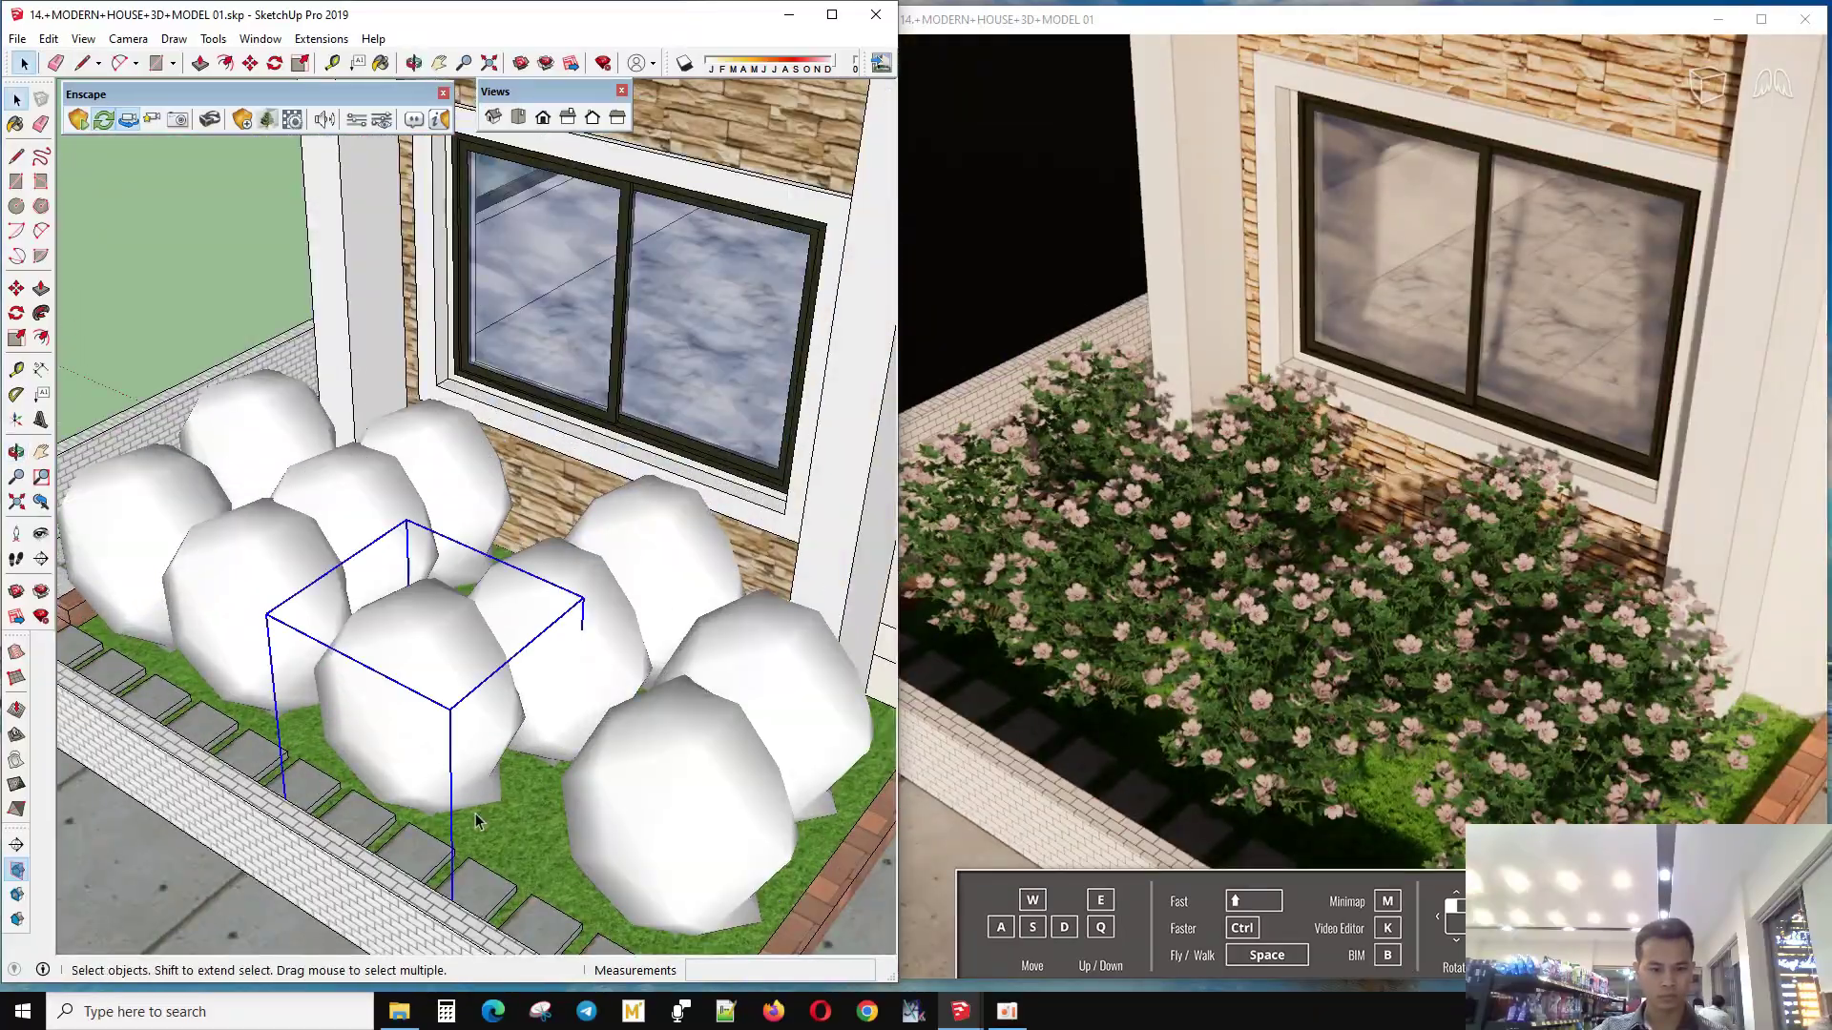
scroll(496, 847, down, 5)
mouse_move(496, 847)
middle_down()
mouse_move(769, 655)
mouse_move(540, 833)
middle_up()
scroll(809, 683, down, 5)
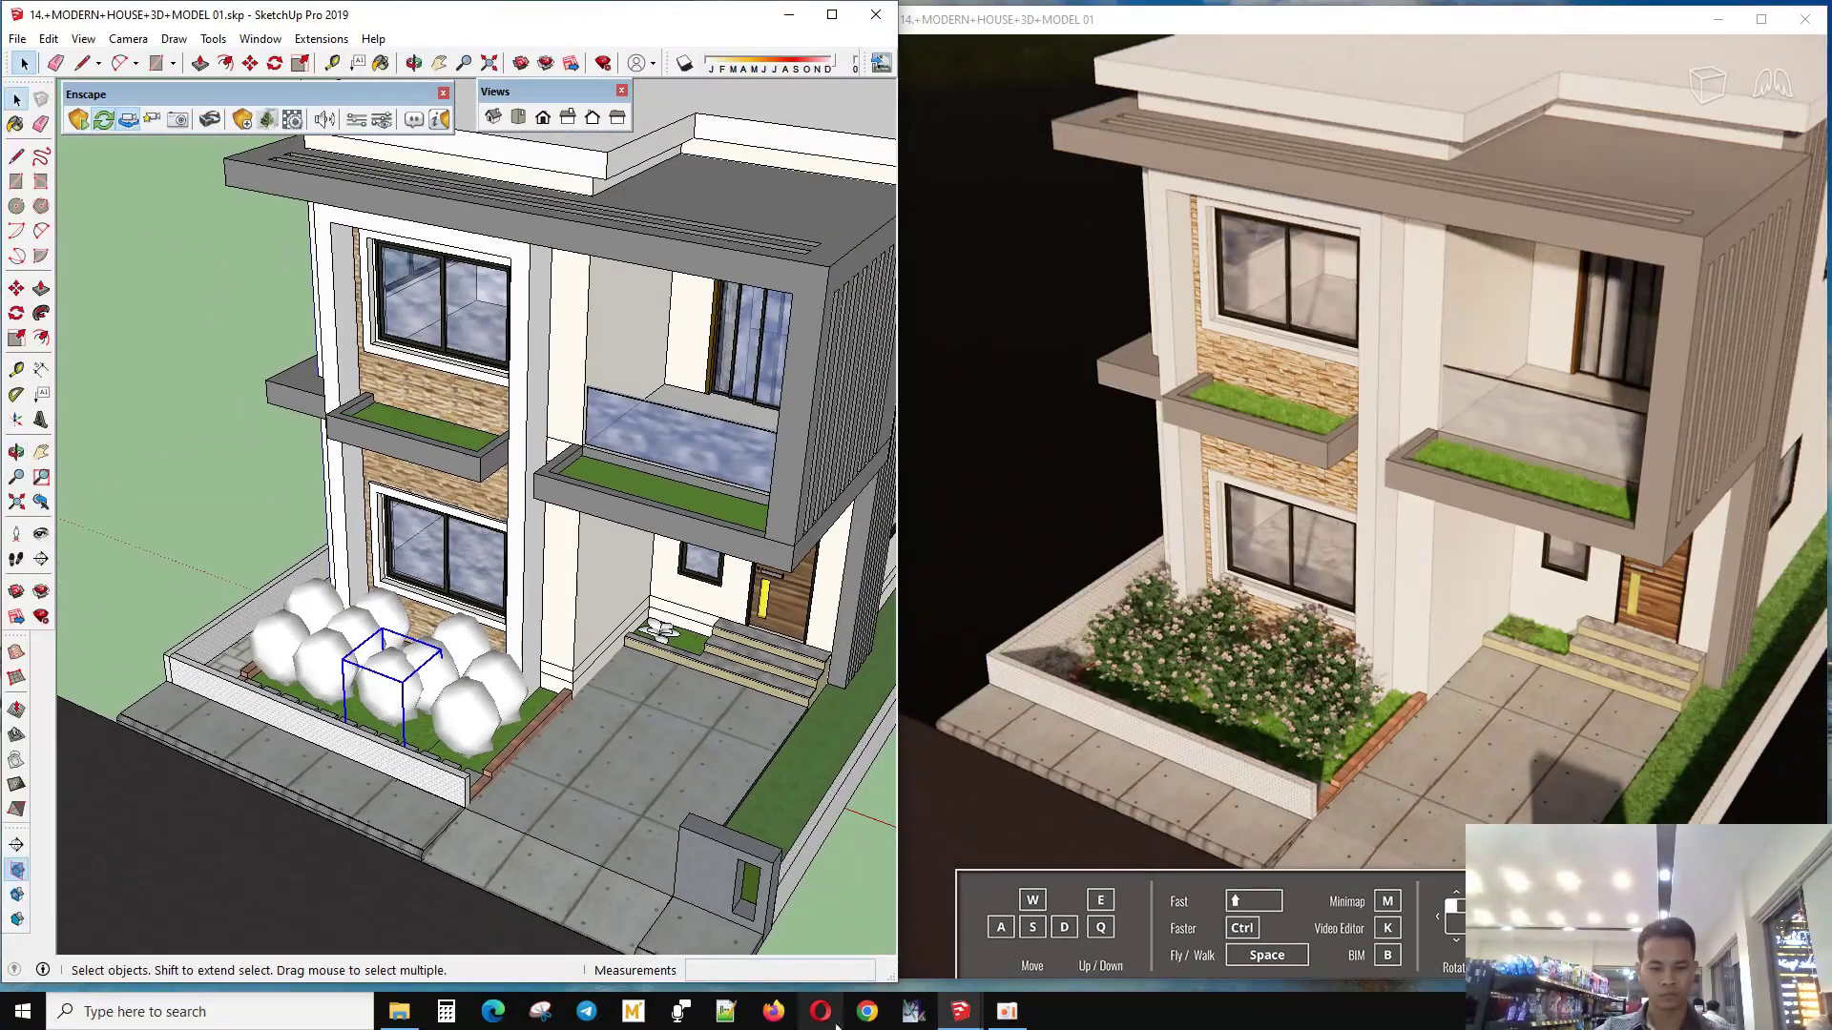
click(268, 118)
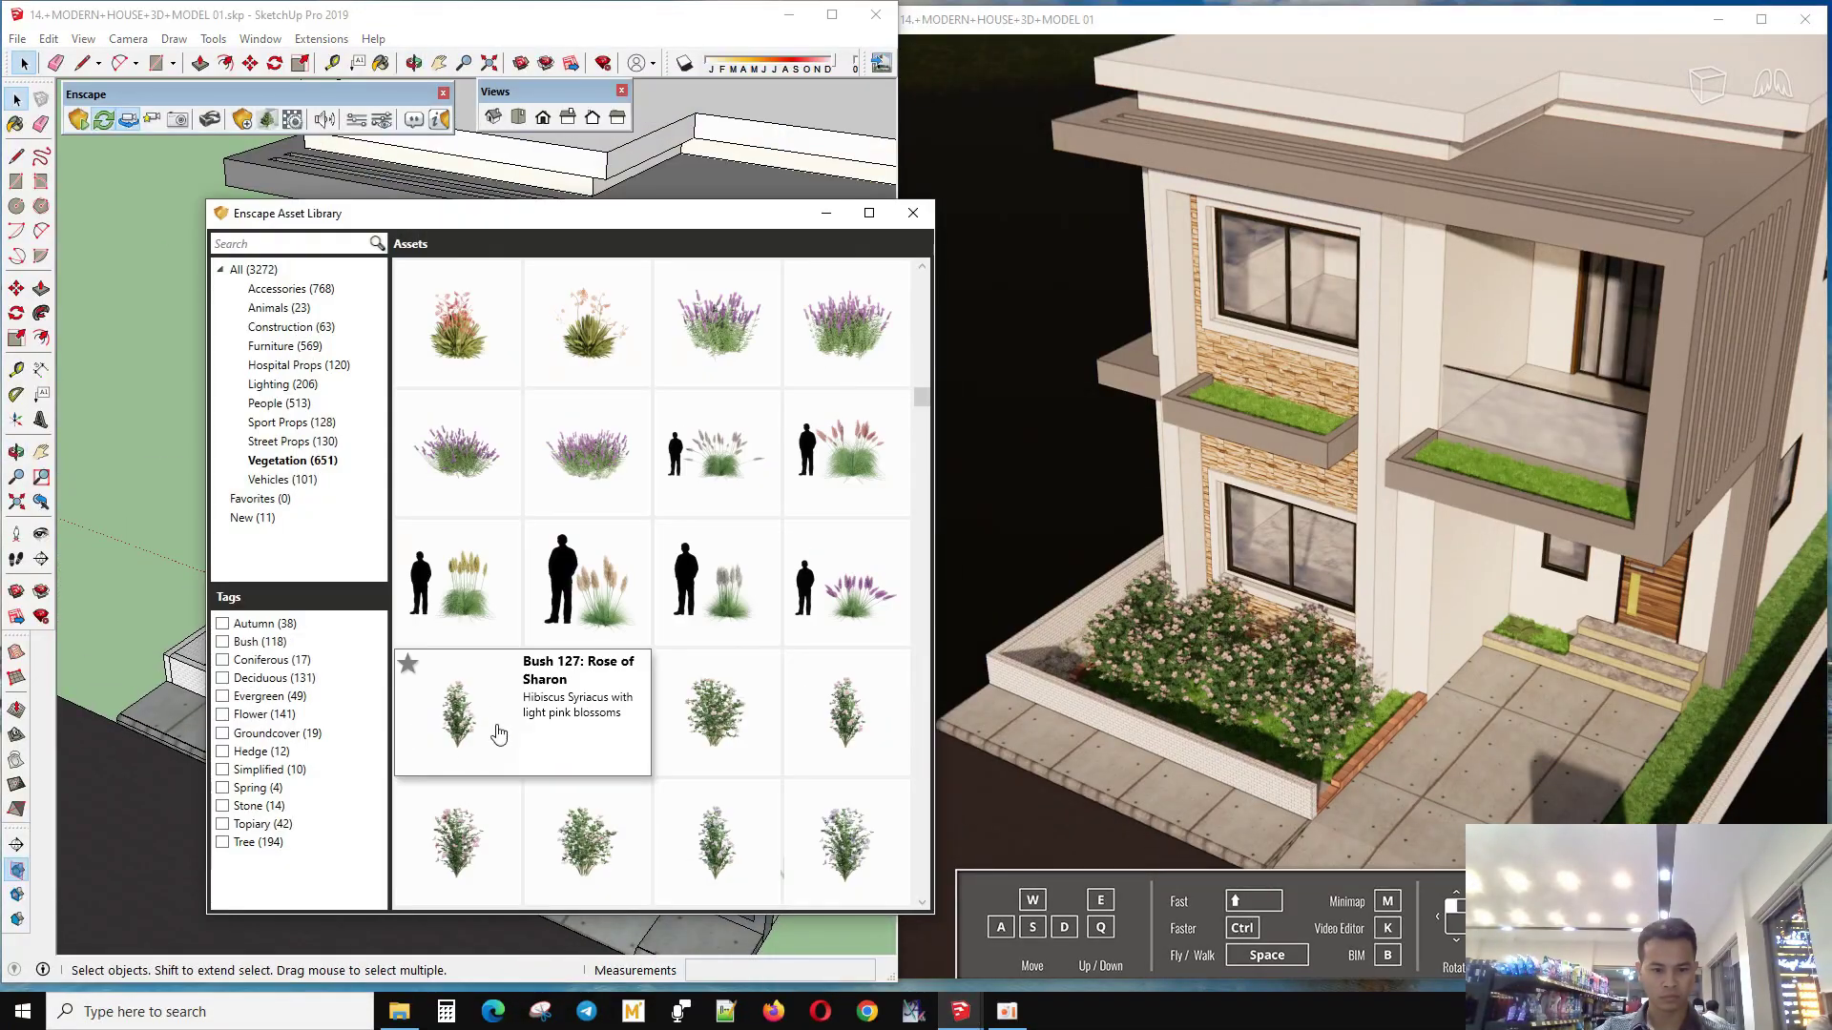
- Pick Bush 127 Rose of Sharon and orbit to view the upper planters
click(450, 716)
scroll(444, 366, up, 5)
middle_drag(367, 387, 209, 463)
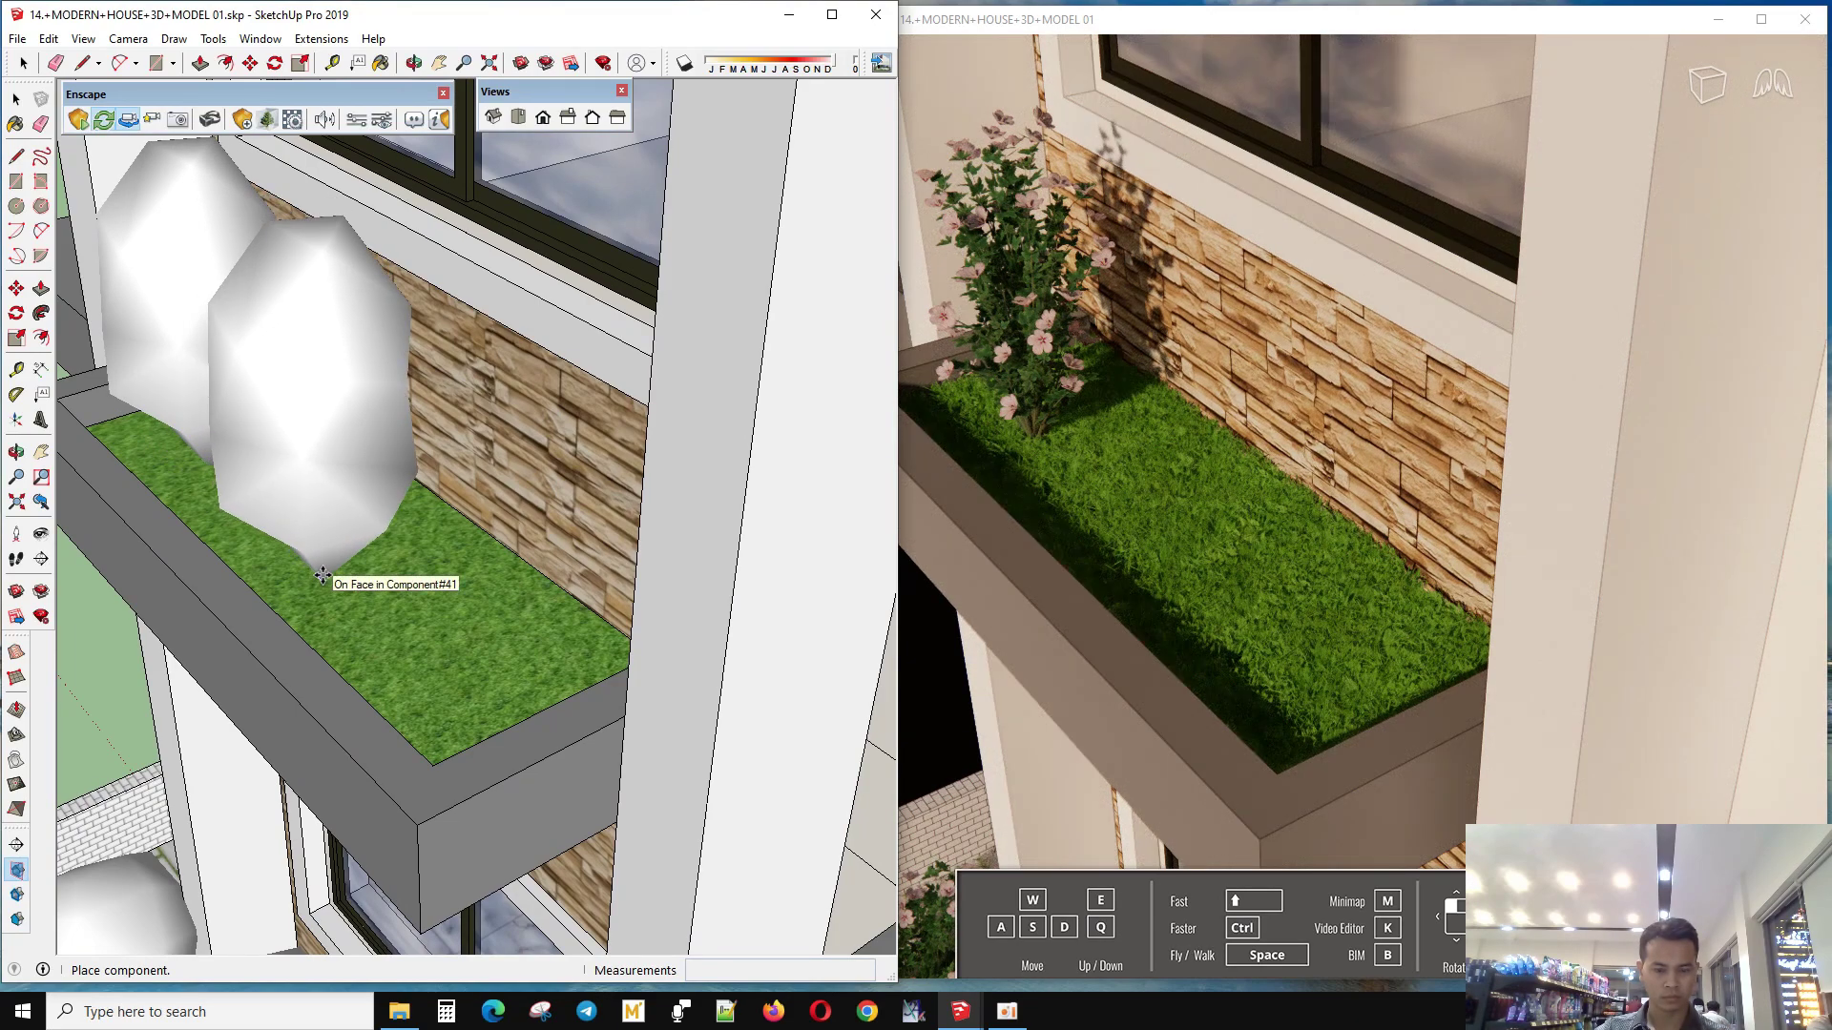
scroll(467, 706, down, 6)
middle_drag(458, 496, 502, 490)
scroll(275, 579, down, 2)
scroll(498, 571, up, 5)
- Place three Rose of Sharon bushes in the balcony planter
click(456, 579)
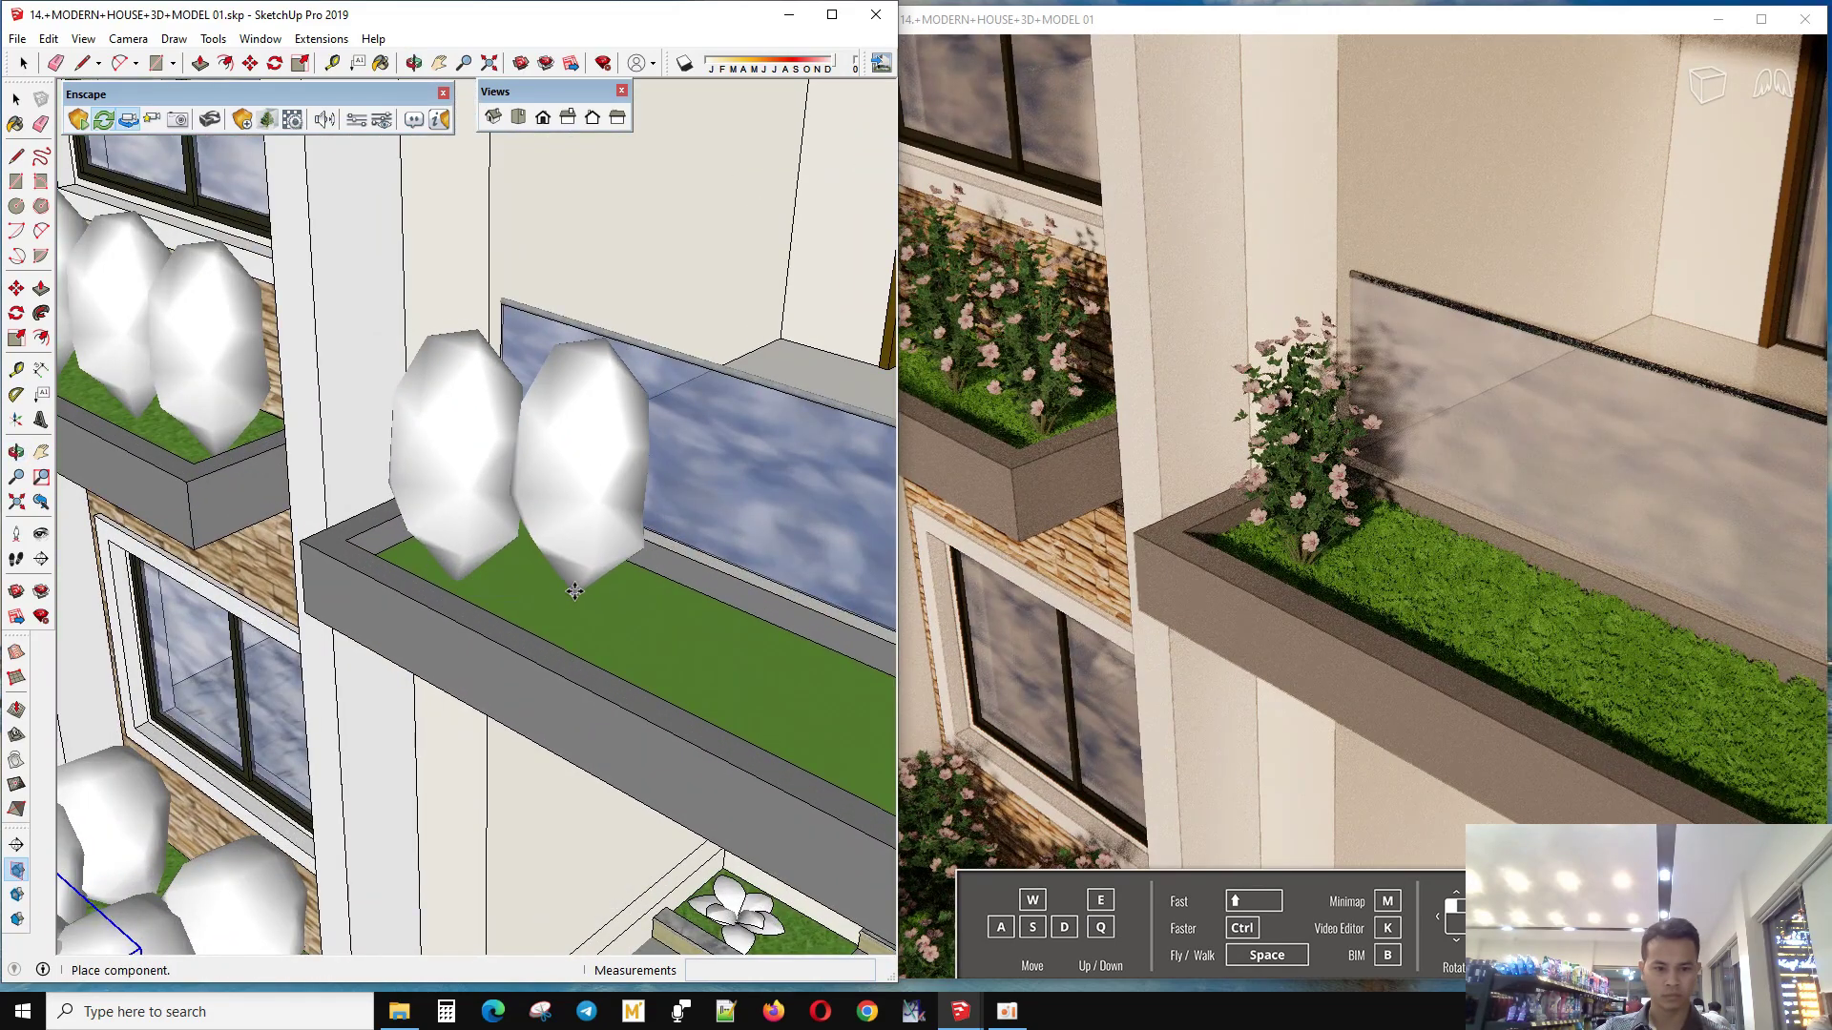
click(596, 635)
click(730, 658)
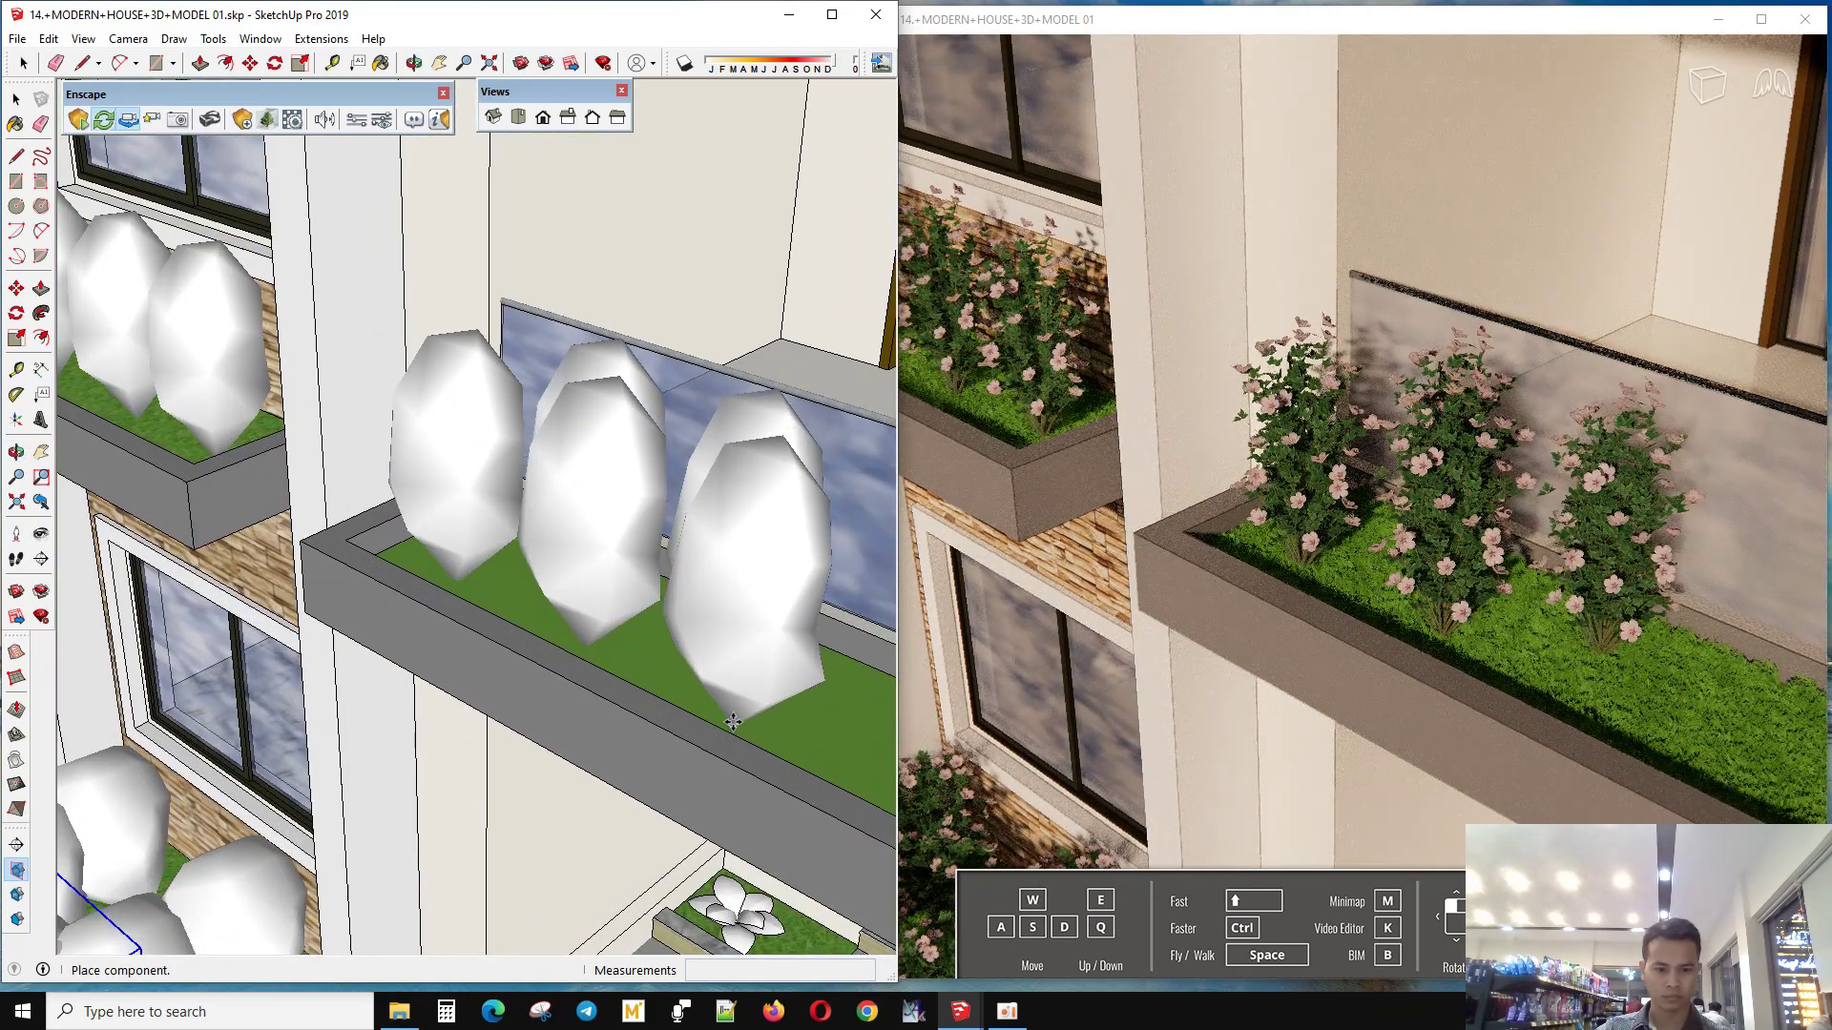
scroll(731, 658, down, 3)
scroll(194, 592, up, 3)
scroll(410, 588, down, 3)
scroll(746, 581, up, 3)
- Zoom and orbit to an angled view of the whole facade to check the planters
scroll(746, 581, up, 2)
scroll(746, 581, down, 2)
scroll(668, 563, down, 2)
scroll(455, 521, down, 2)
scroll(455, 521, down, 2)
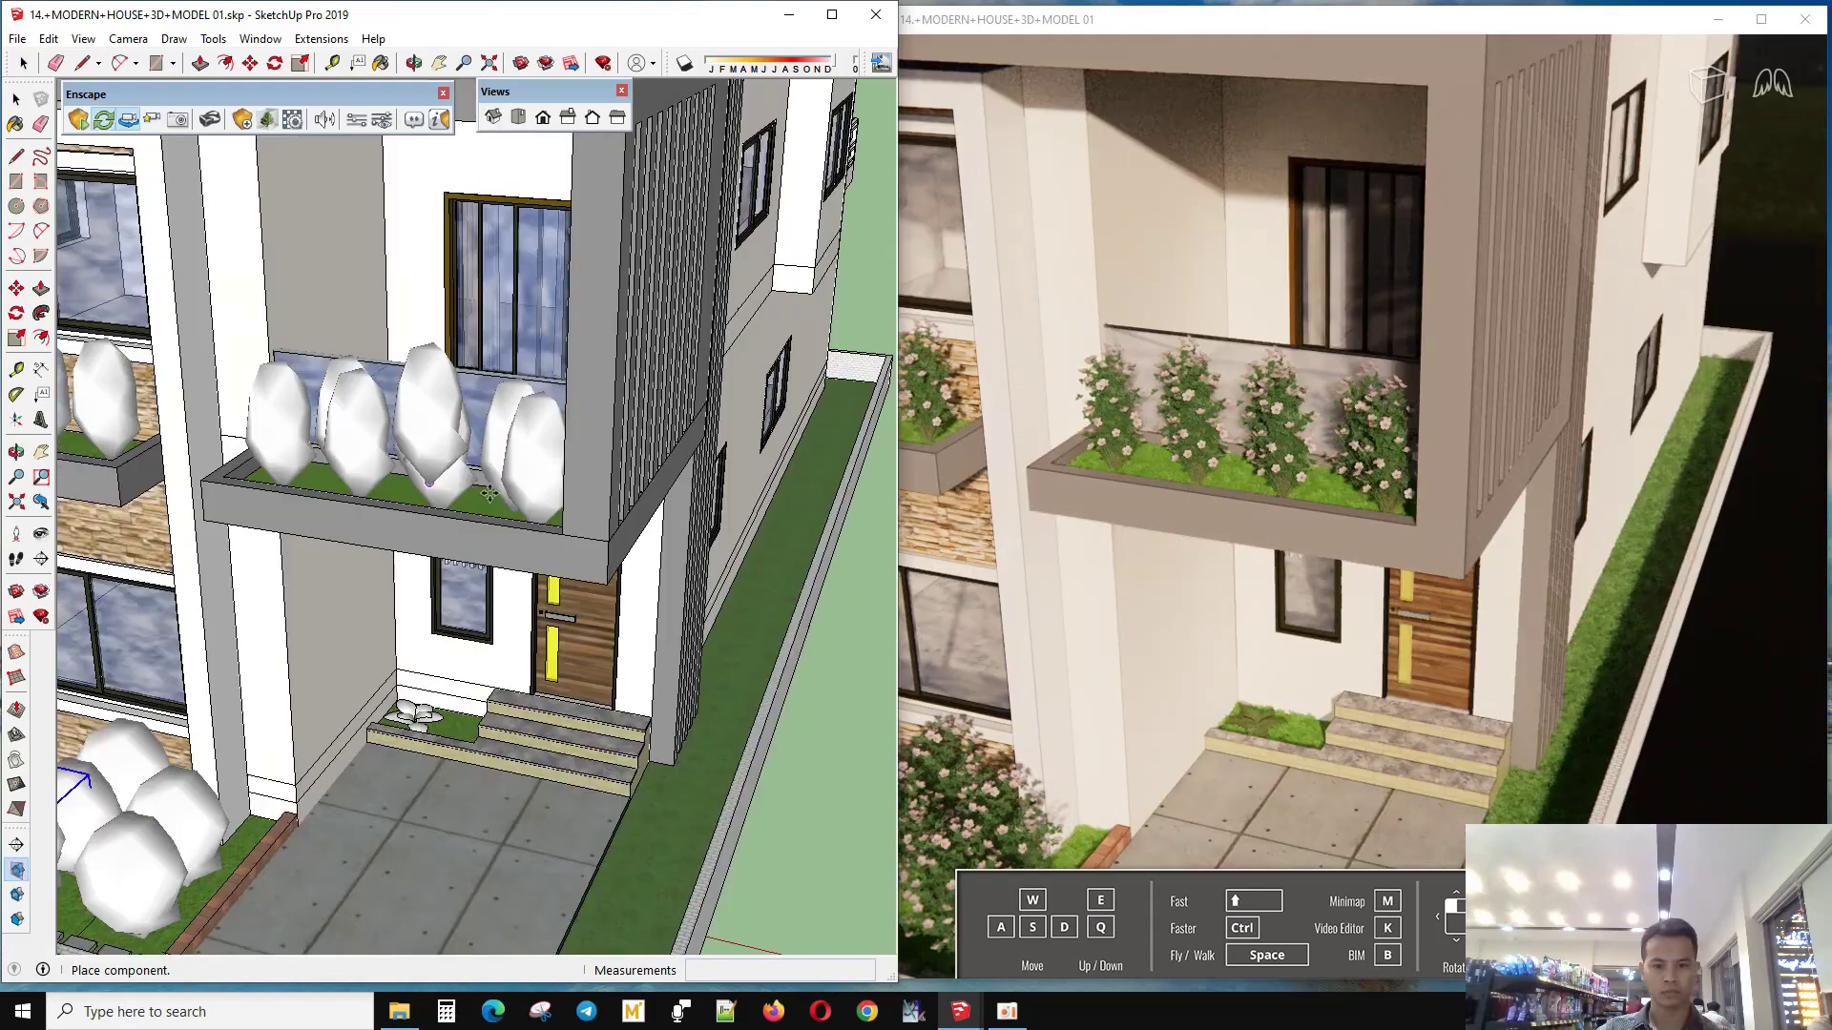
scroll(534, 505, down, 3)
mouse_move(572, 505)
middle_down()
mouse_move(599, 498)
mouse_move(350, 647)
middle_up()
scroll(534, 534, up, 2)
scroll(505, 601, down, 3)
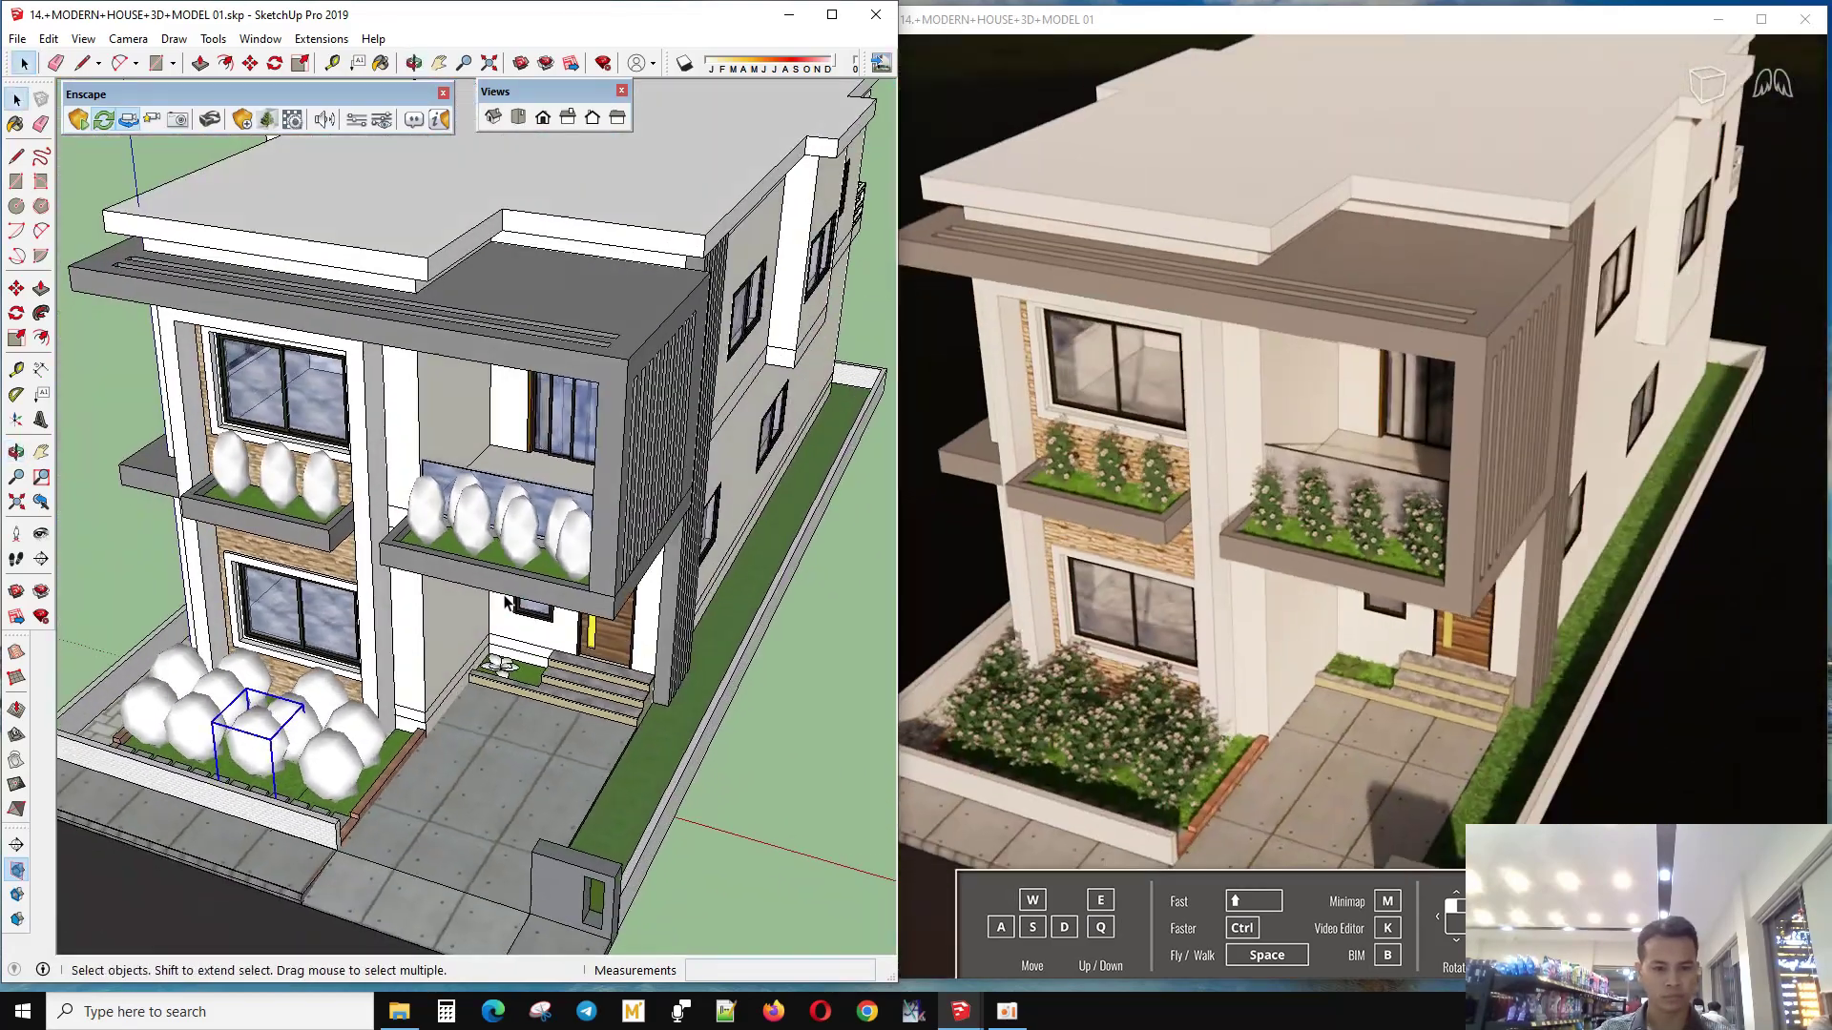
- Restore the Enscape Asset Library from the taskbar
click(1010, 1013)
scroll(477, 515, up, 3)
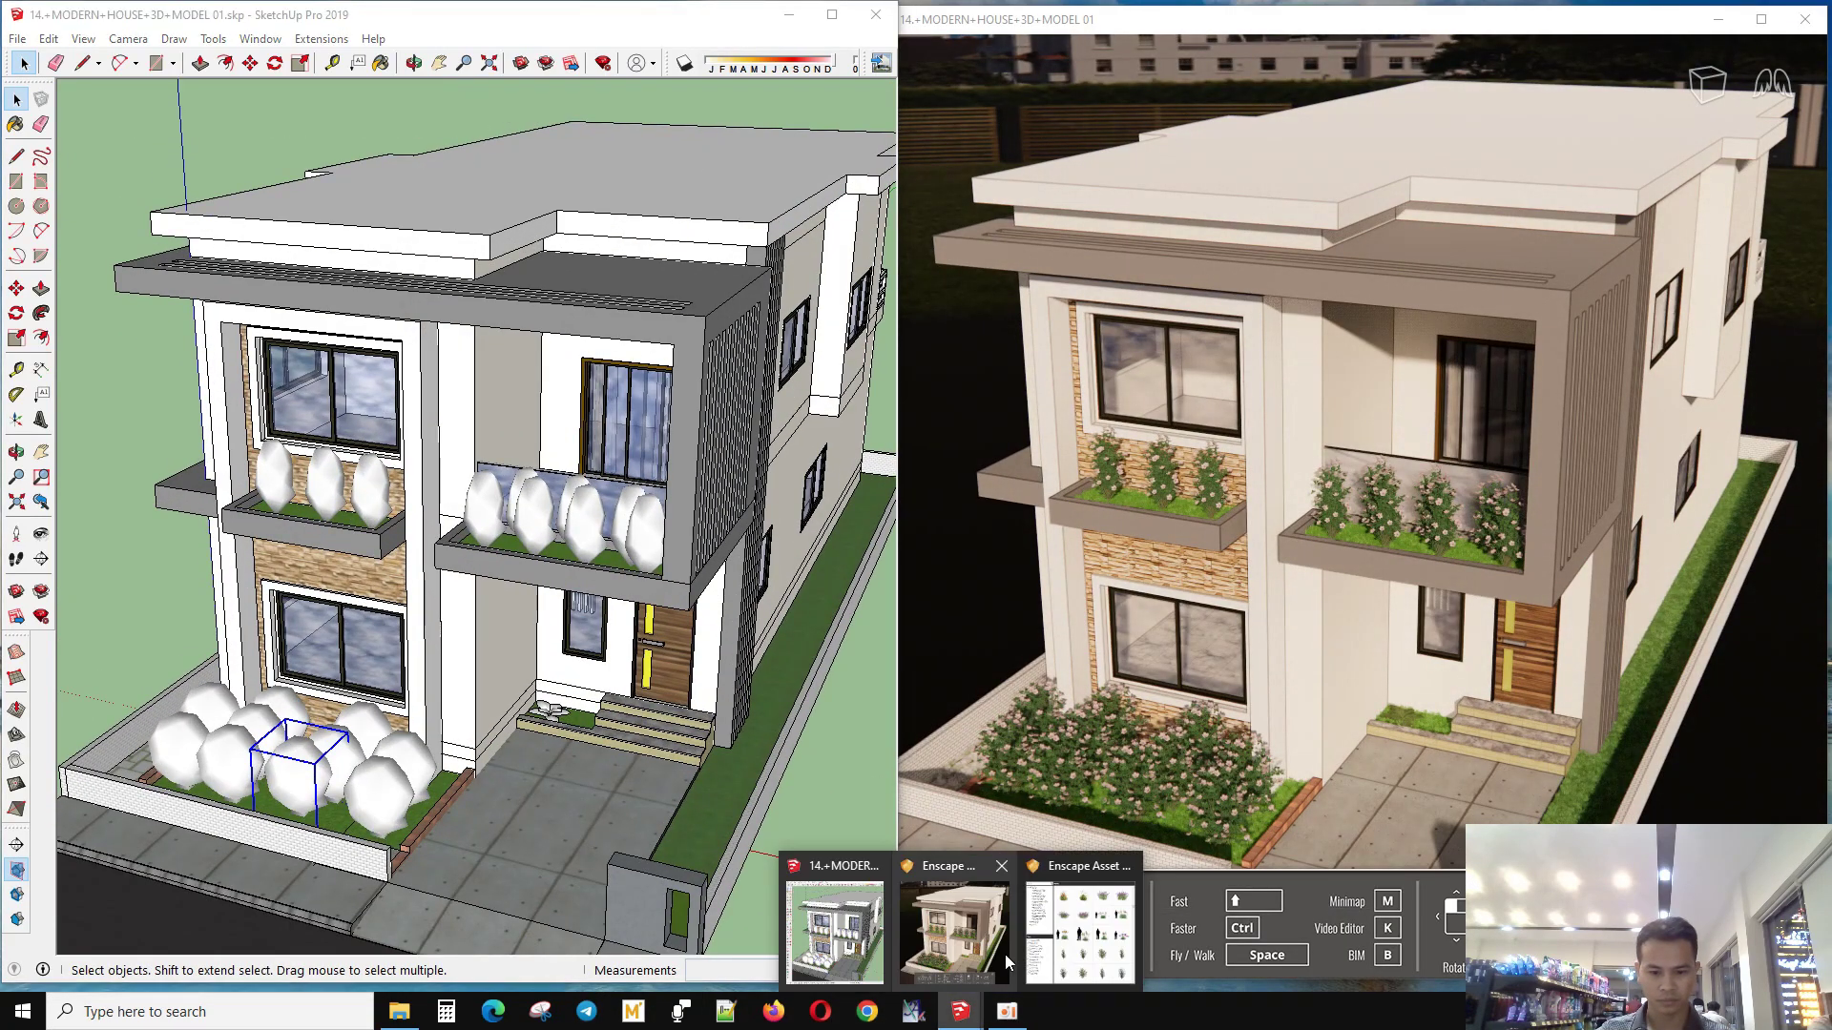
click(1088, 920)
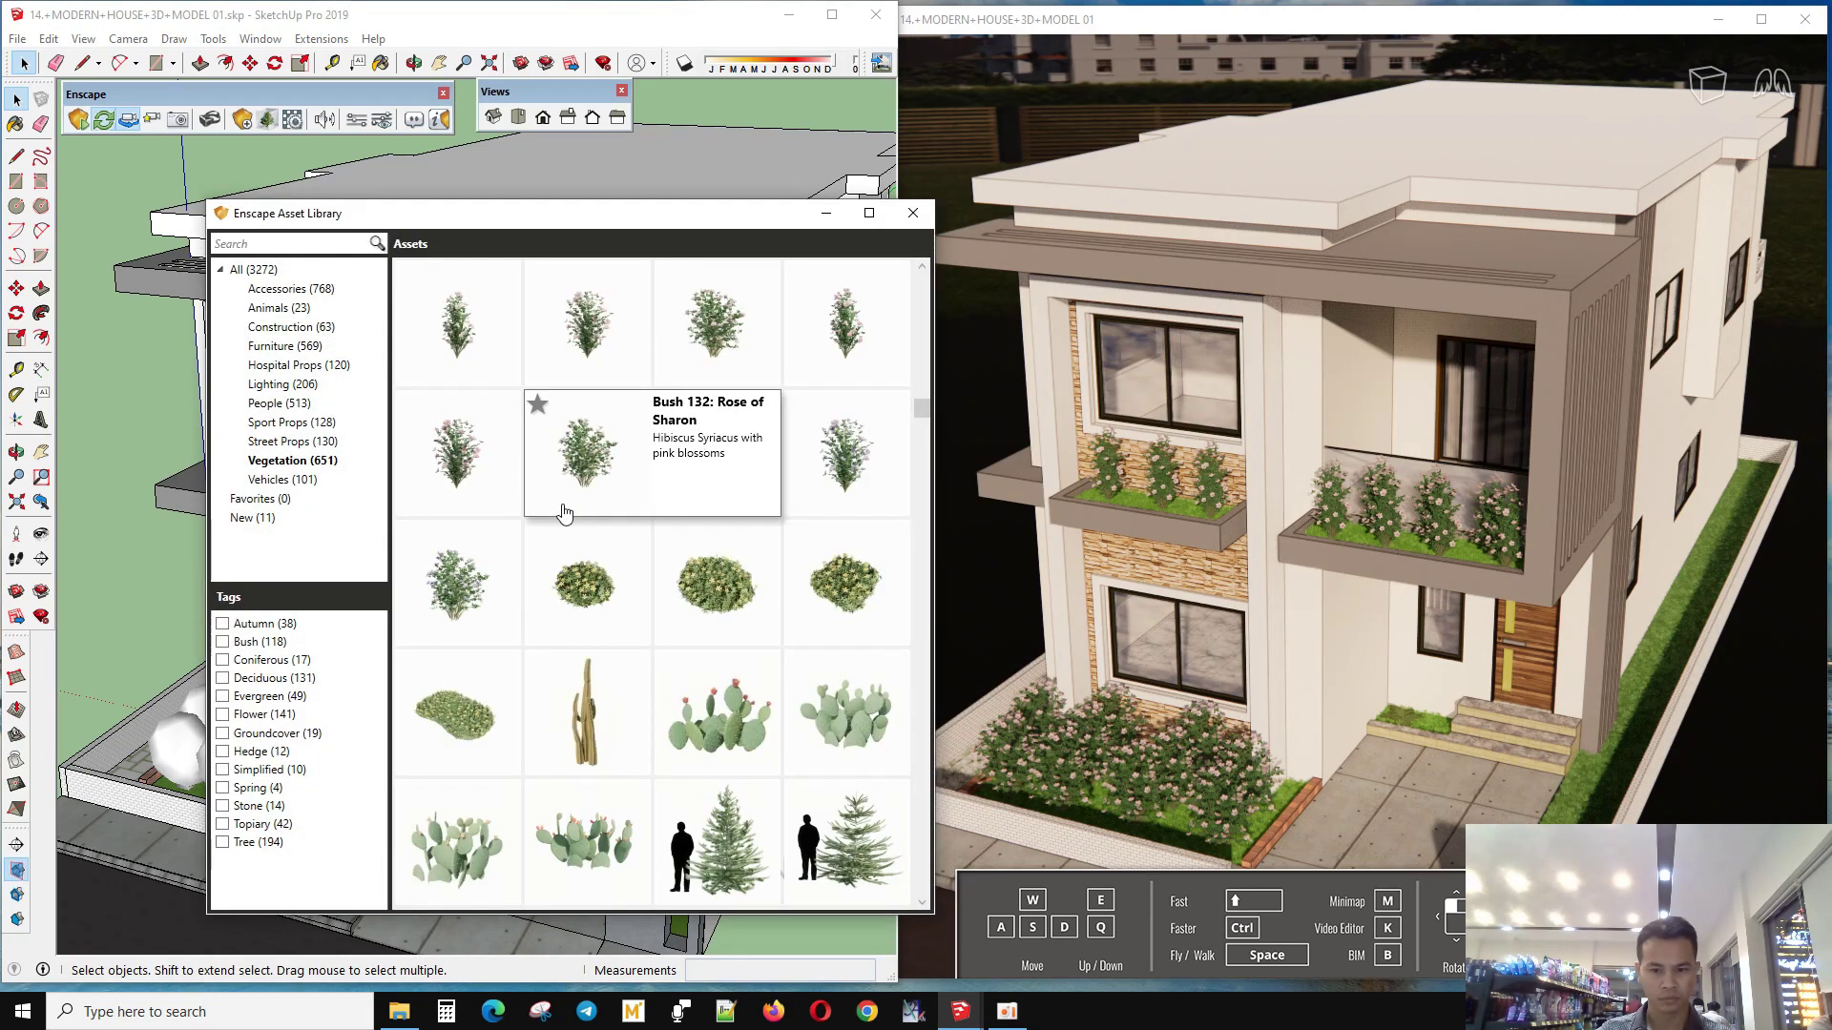
- Hang a Bower Vine creeper from the first-floor window planter
scroll(564, 512, down, 3)
scroll(655, 703, down, 3)
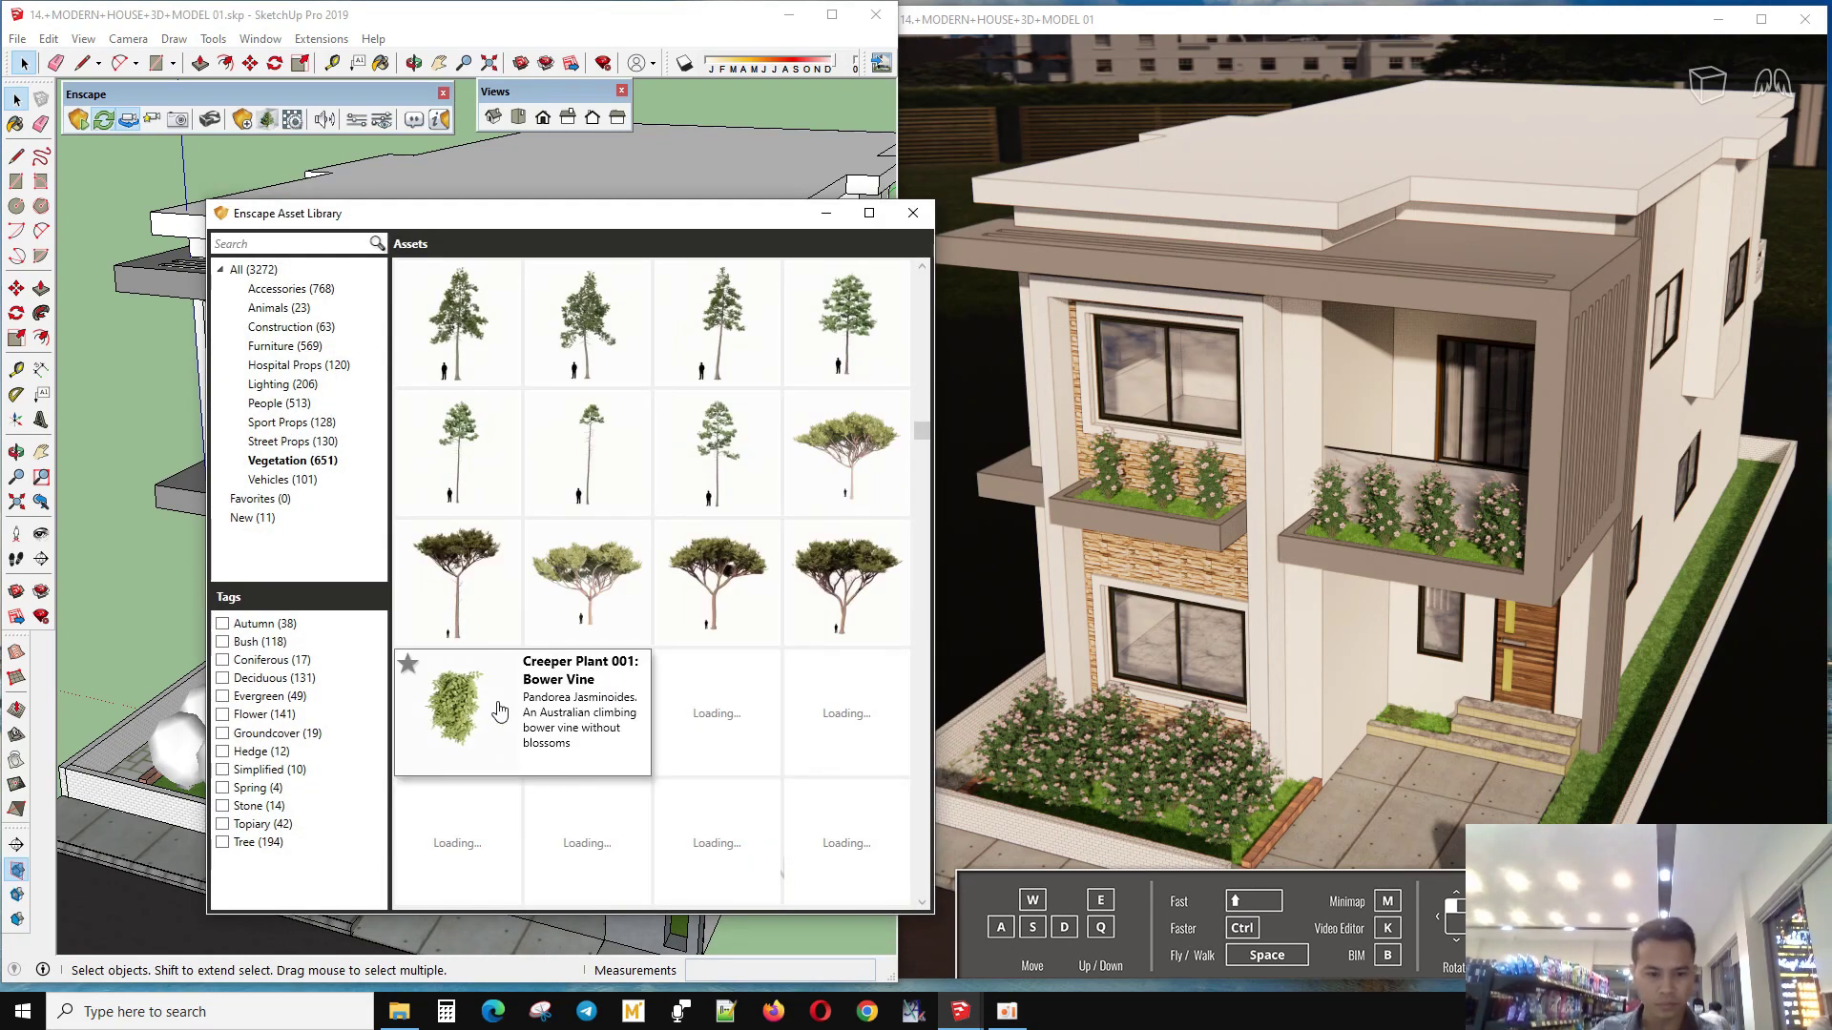
click(839, 572)
scroll(285, 494, up, 3)
scroll(286, 493, up, 3)
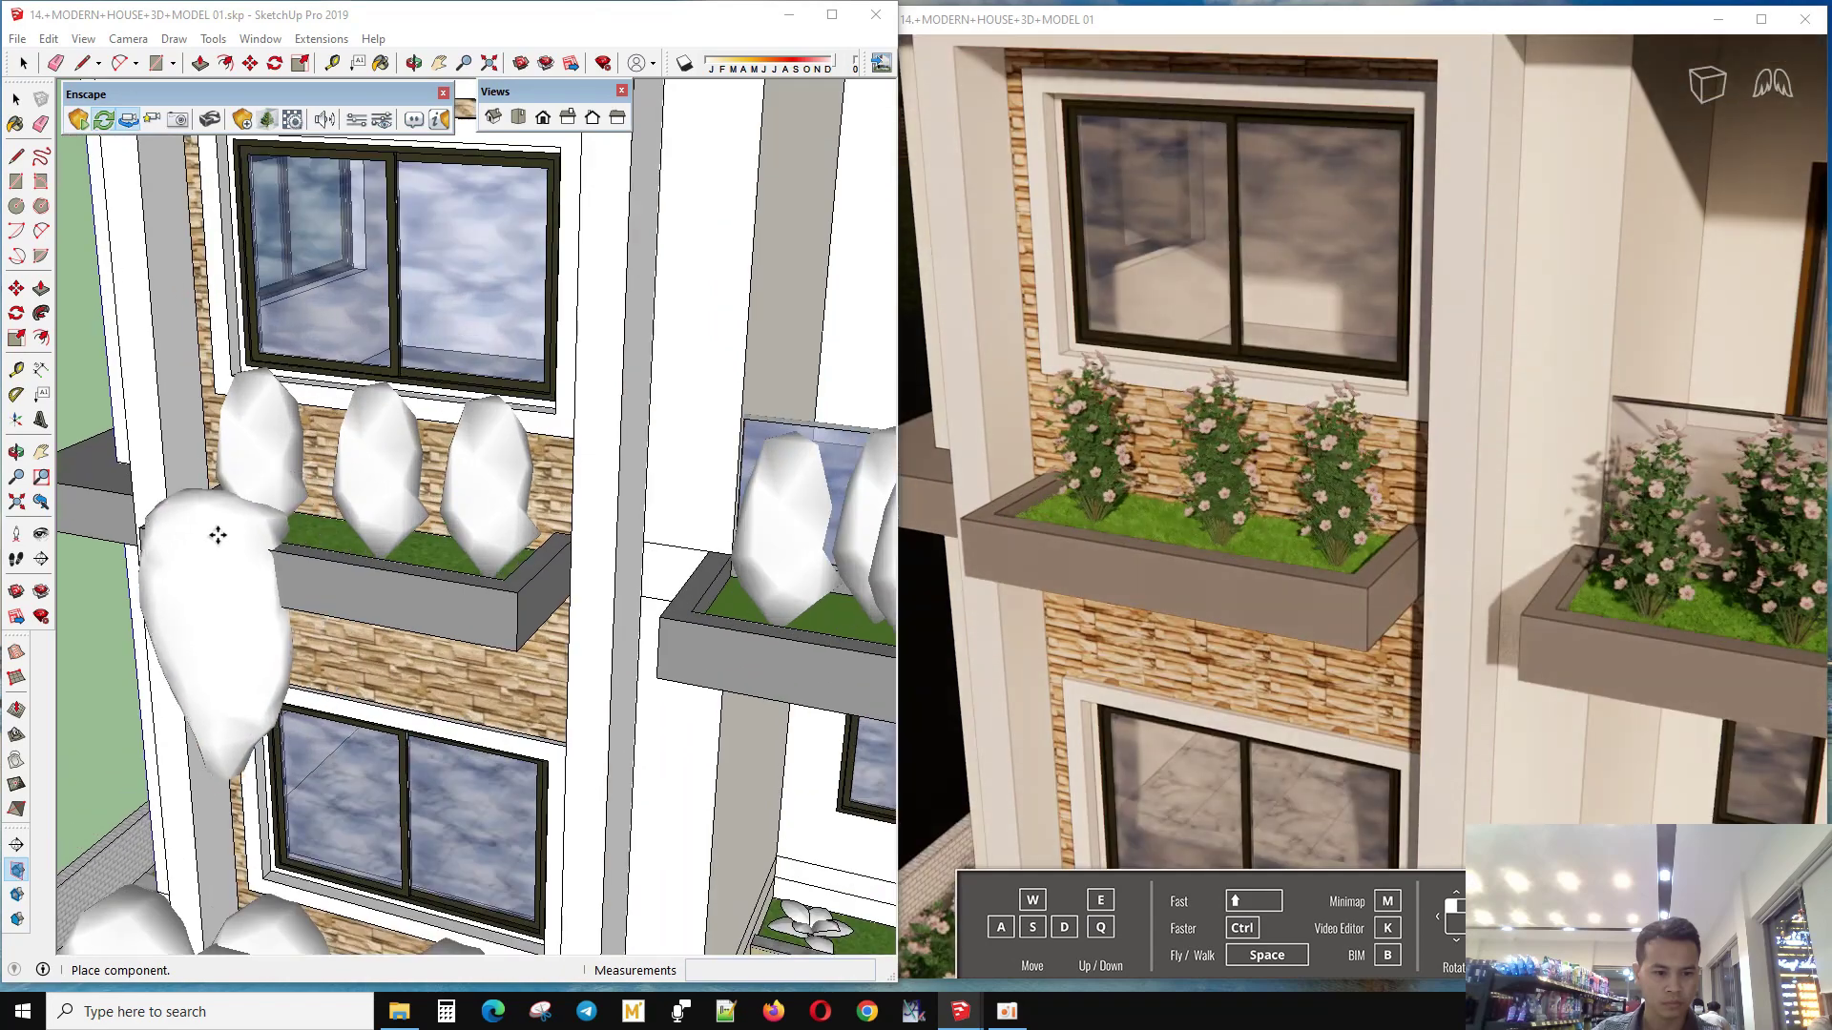
click(299, 584)
scroll(297, 596, up, 2)
scroll(286, 563, up, 2)
scroll(253, 486, up, 2)
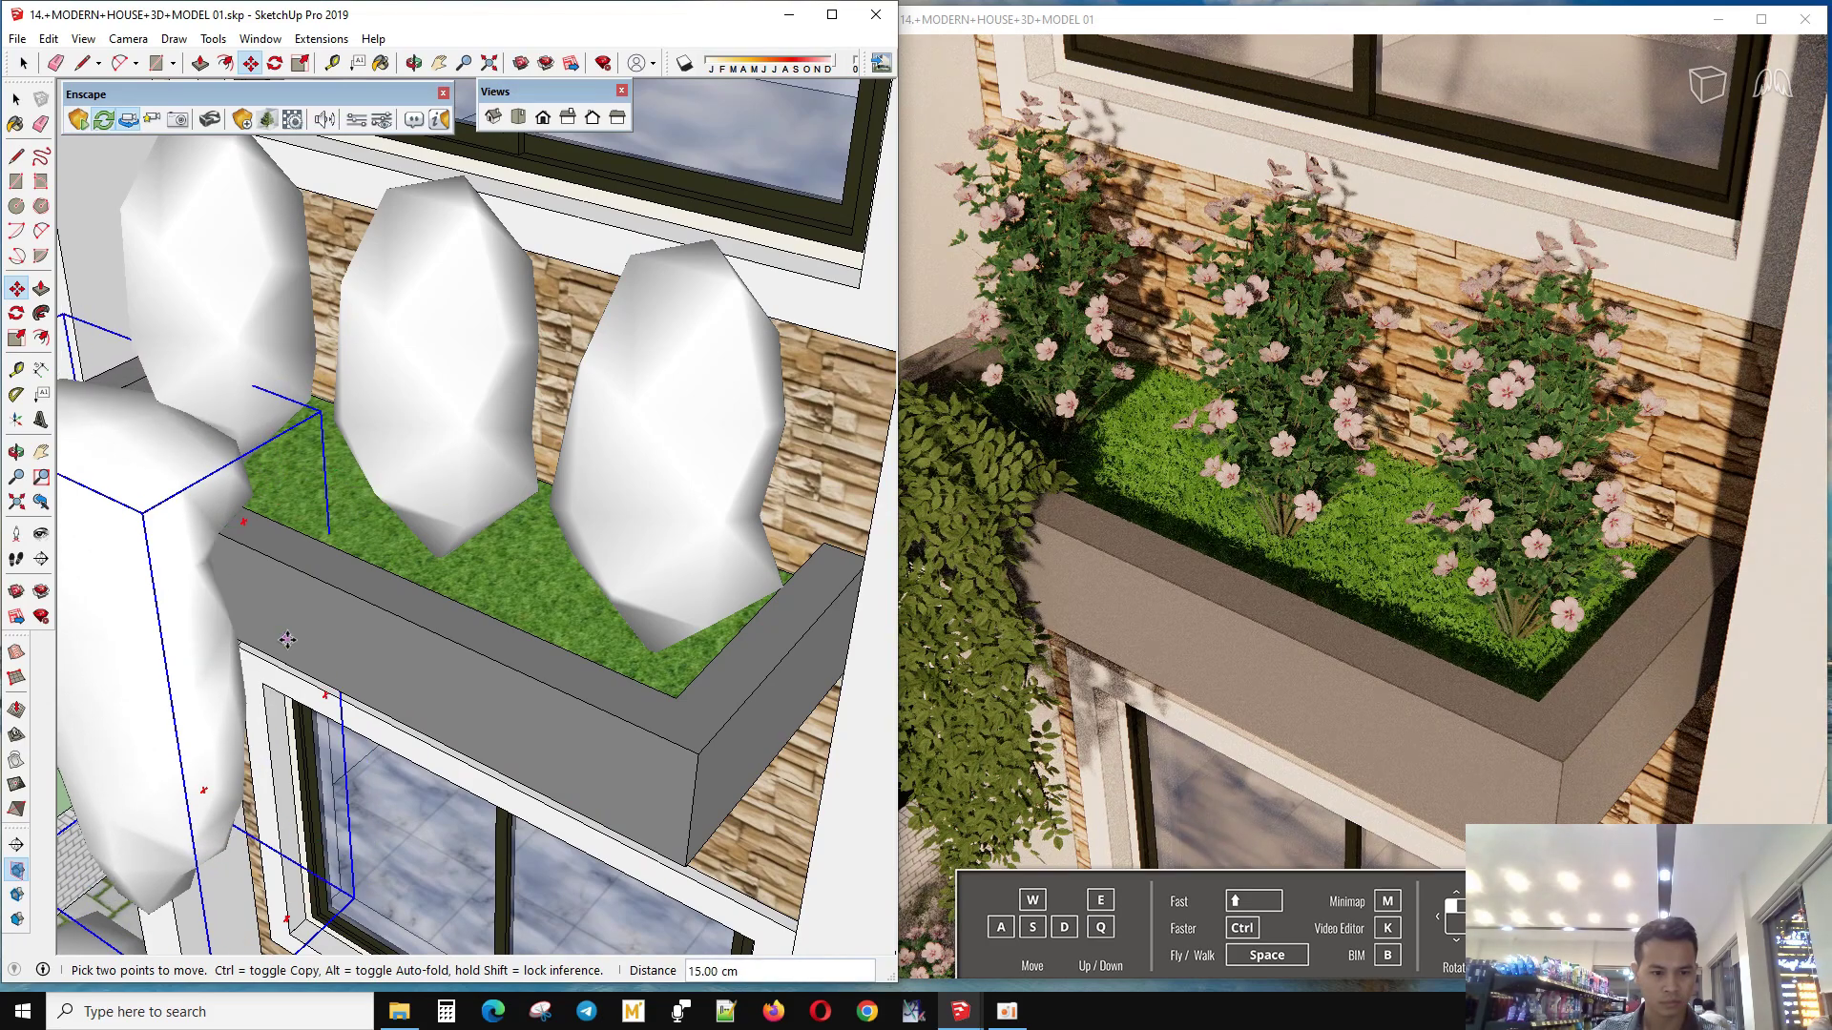
scroll(368, 561, down, 2)
middle_drag(369, 561, 652, 499)
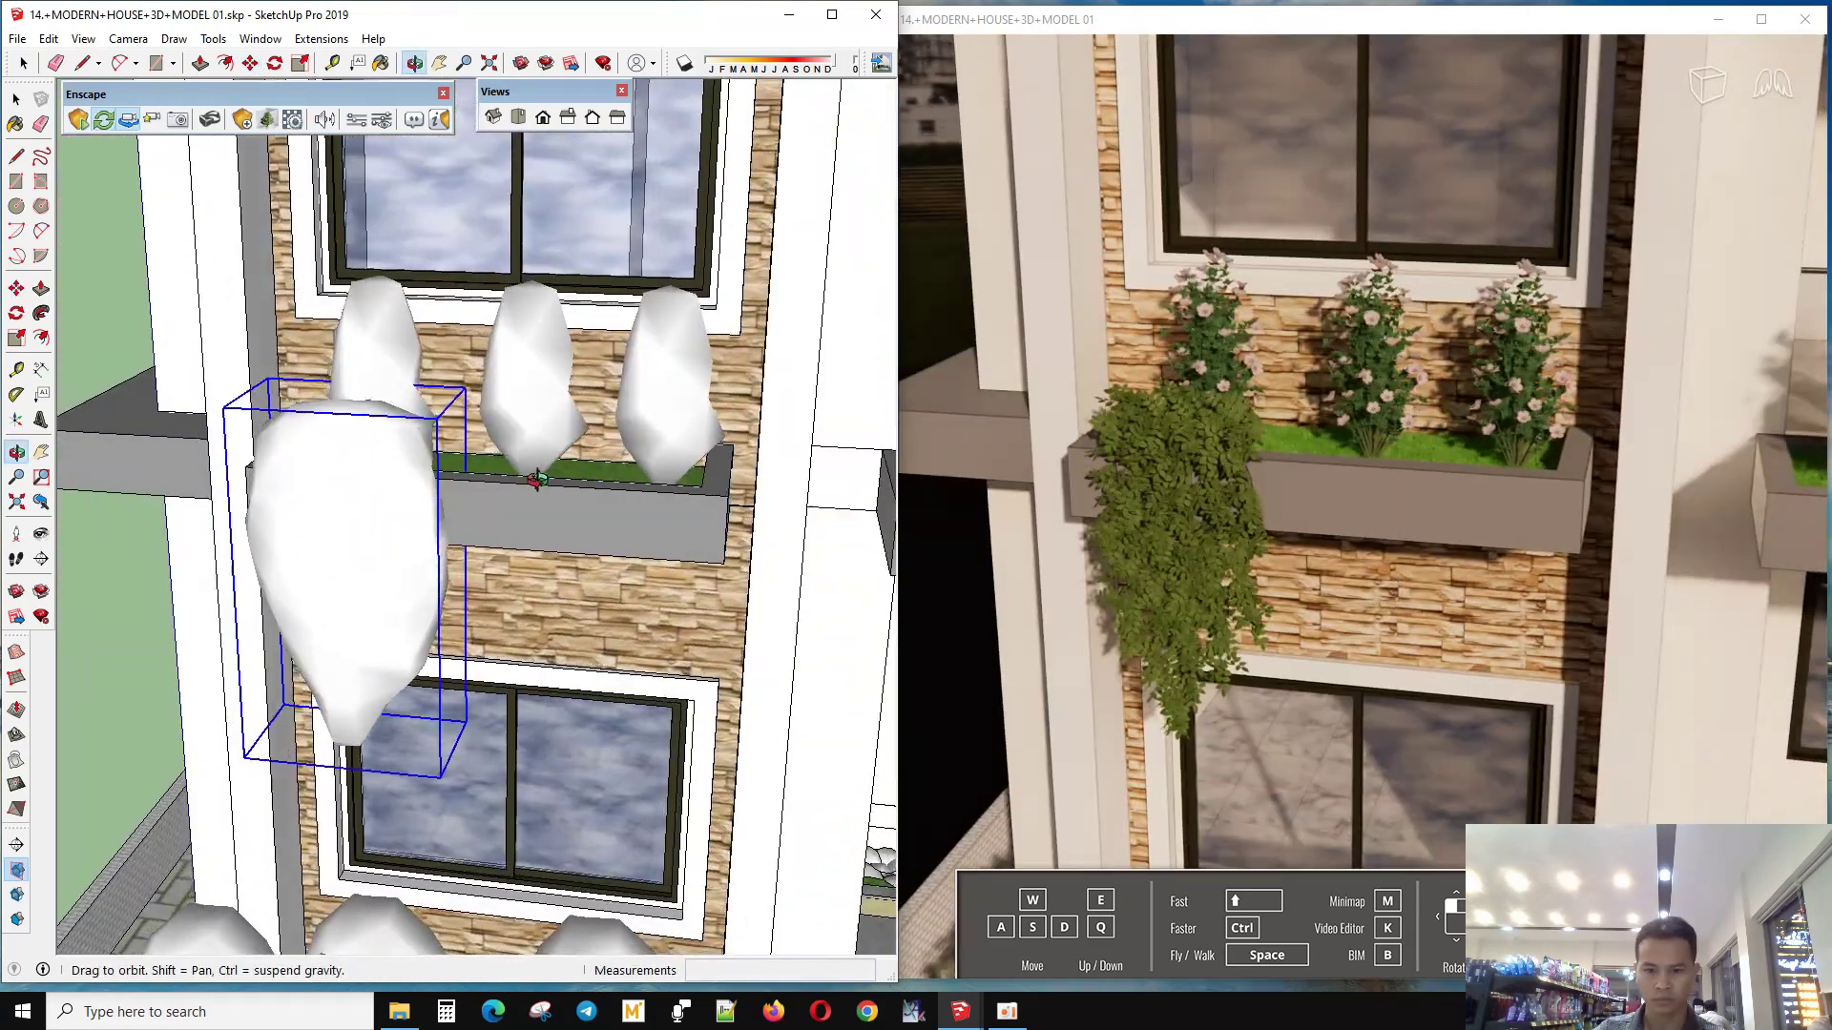
scroll(651, 499, up, 2)
- Ctrl-copy the creeper to a second position right of the original
click(636, 516)
scroll(630, 520, down, 2)
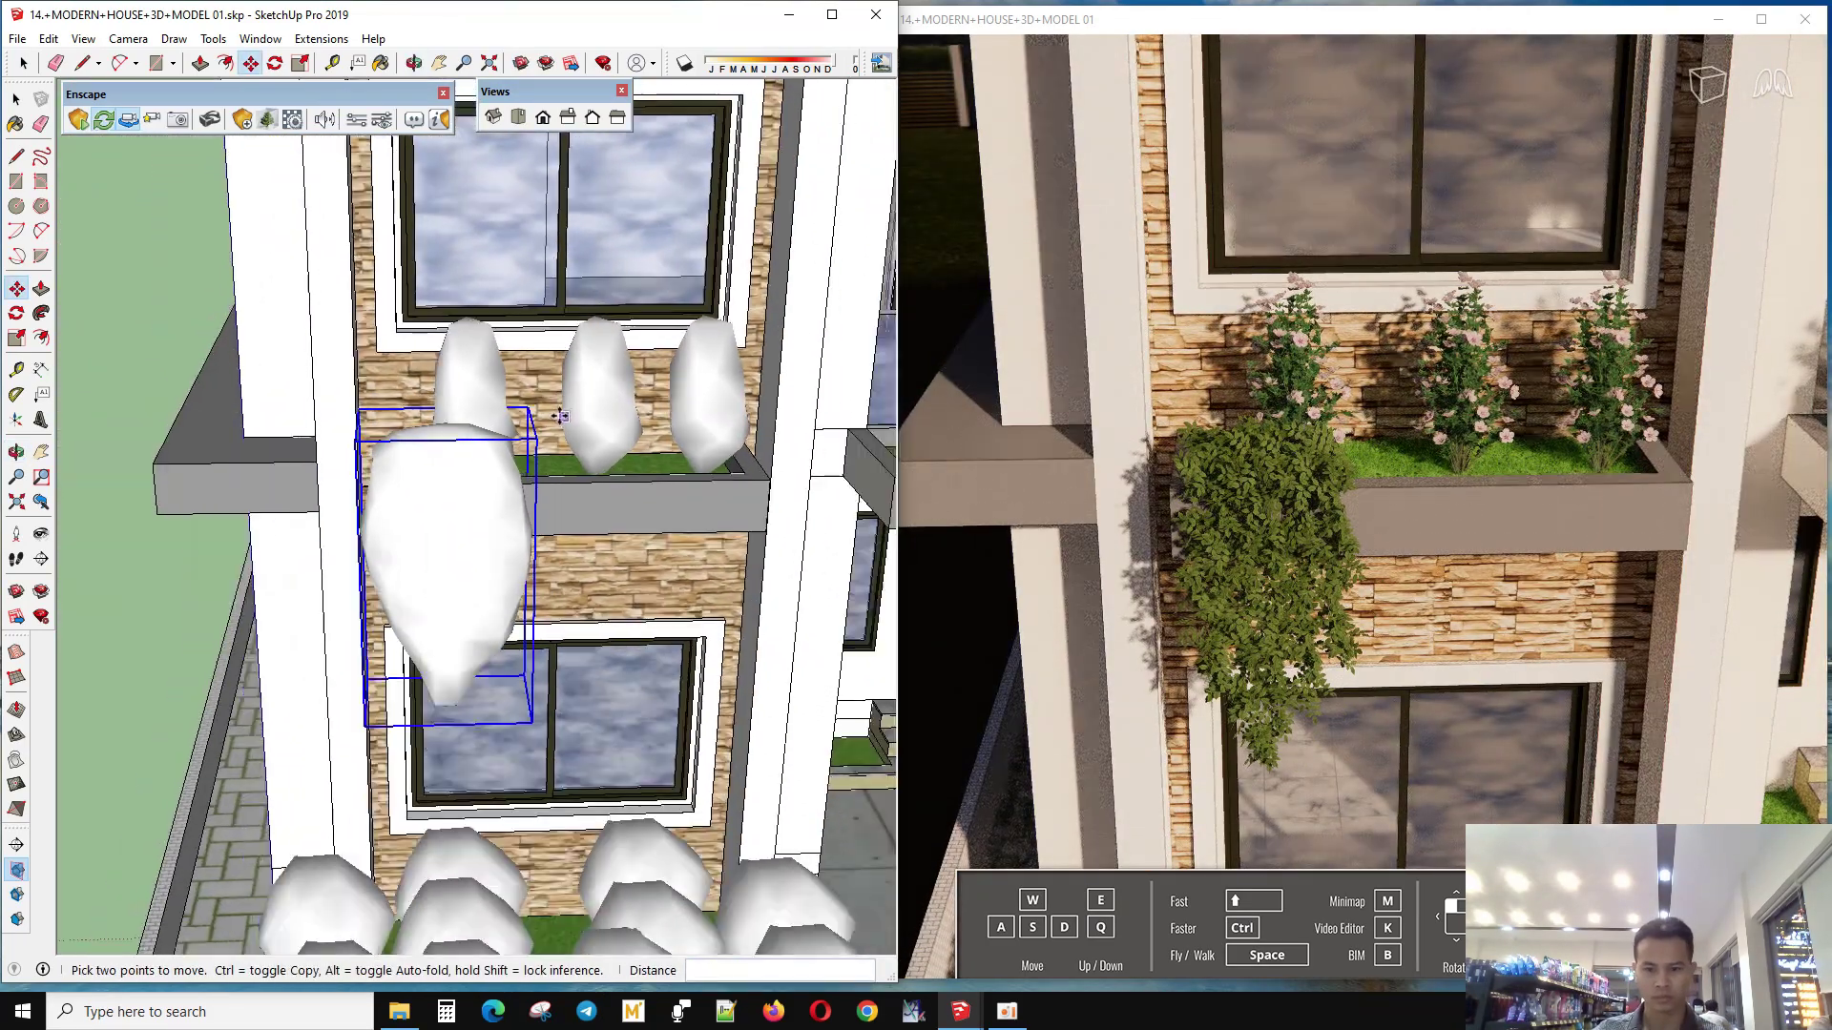
scroll(644, 539, down, 2)
scroll(652, 553, up, 3)
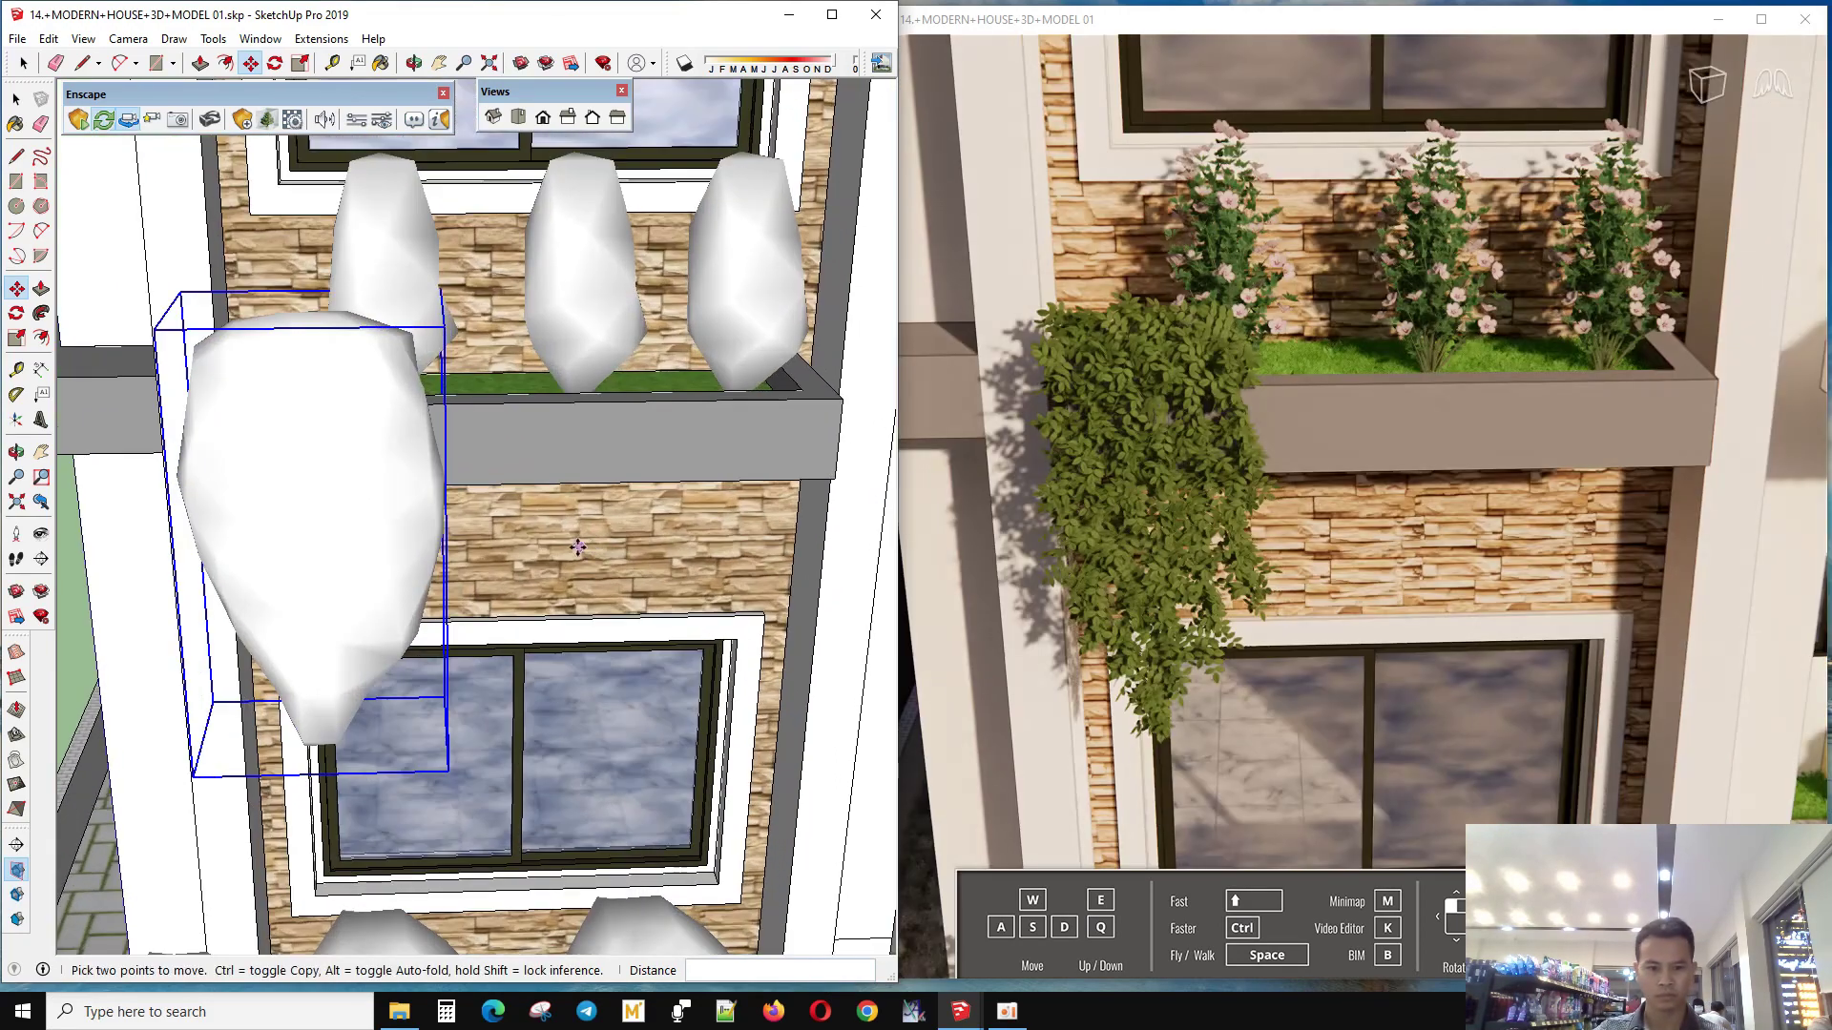
key(ctrl)
click(707, 543)
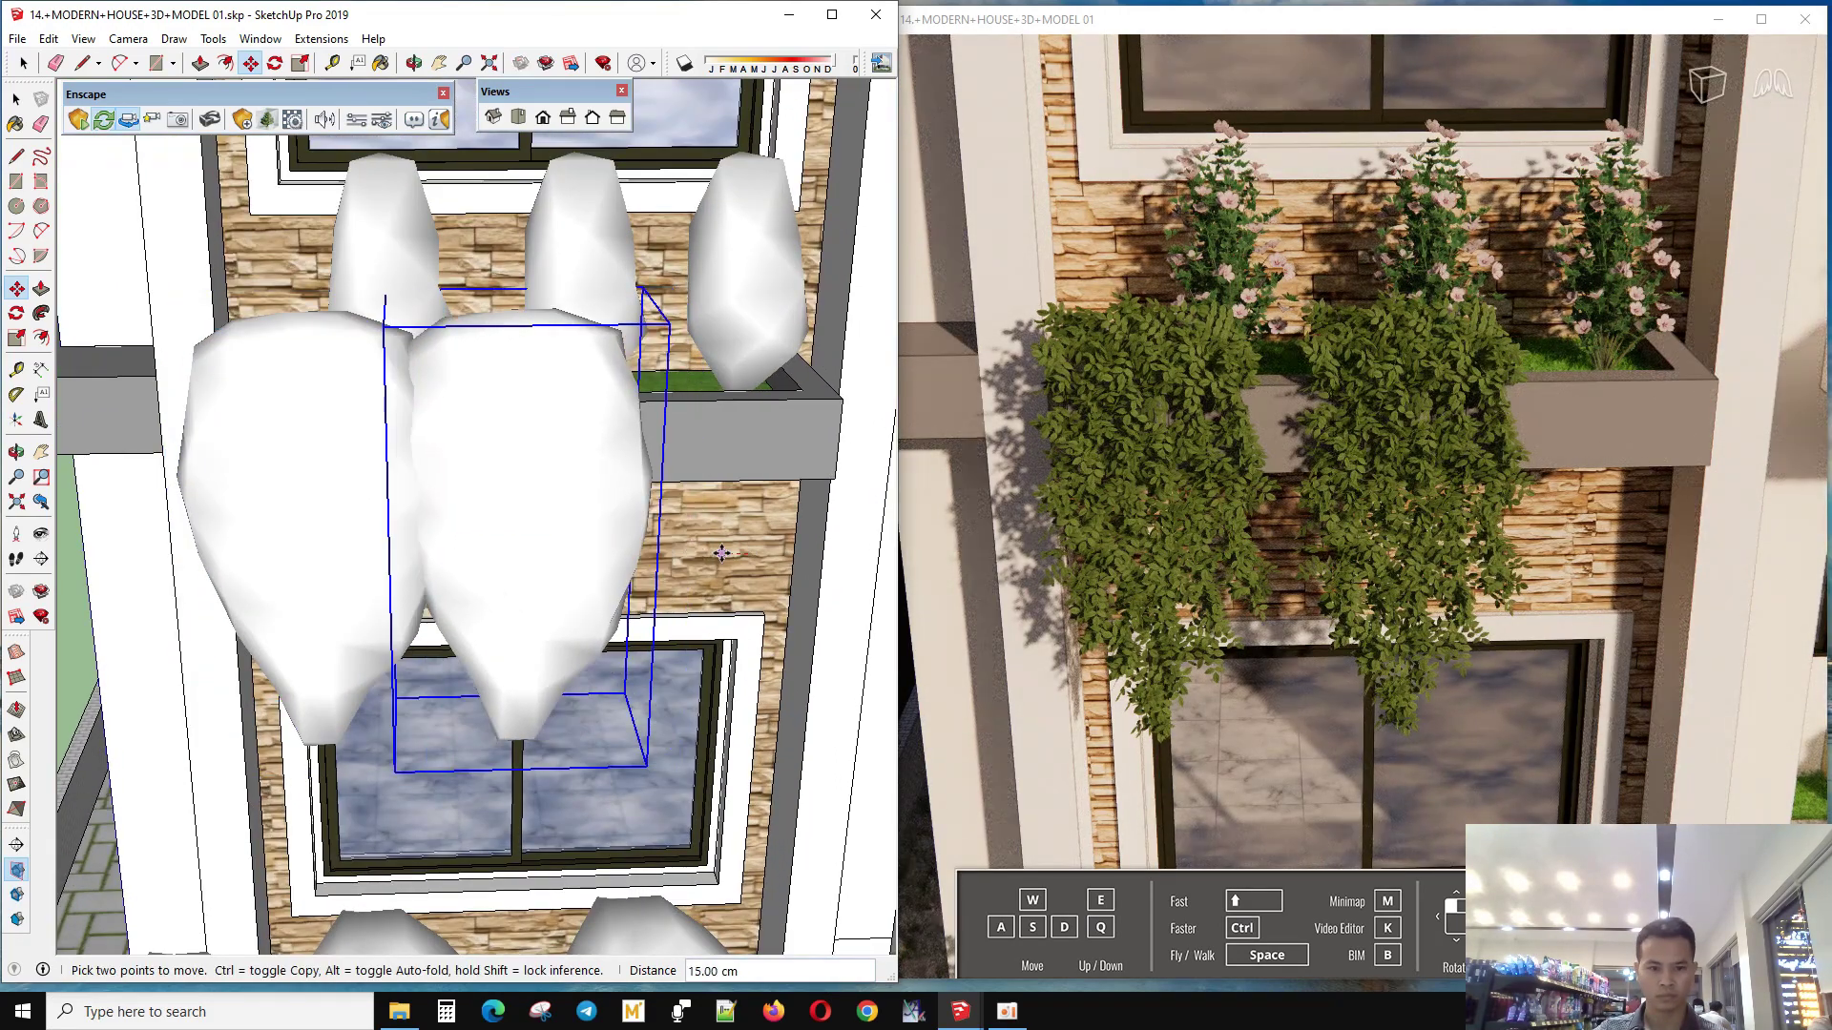
scroll(425, 466, down, 2)
scroll(534, 482, down, 2)
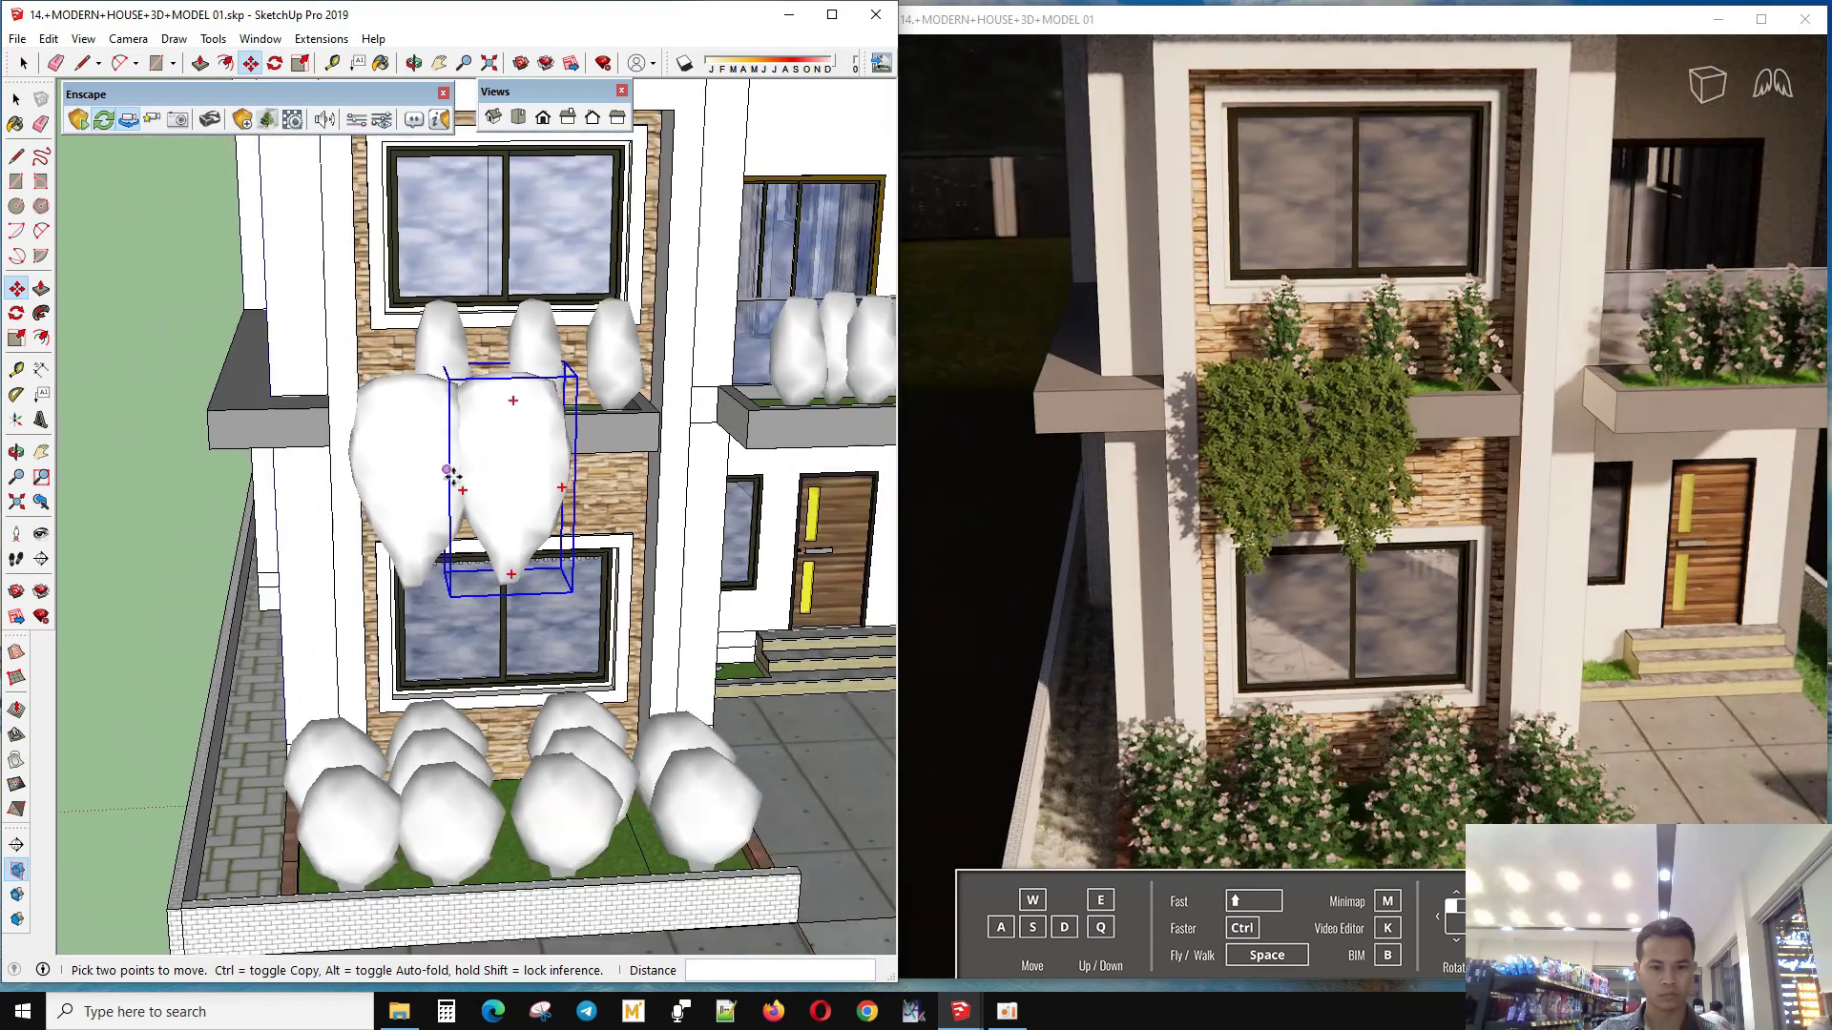
click(820, 763)
mouse_move(573, 744)
middle_down()
mouse_move(550, 818)
mouse_move(554, 595)
middle_up()
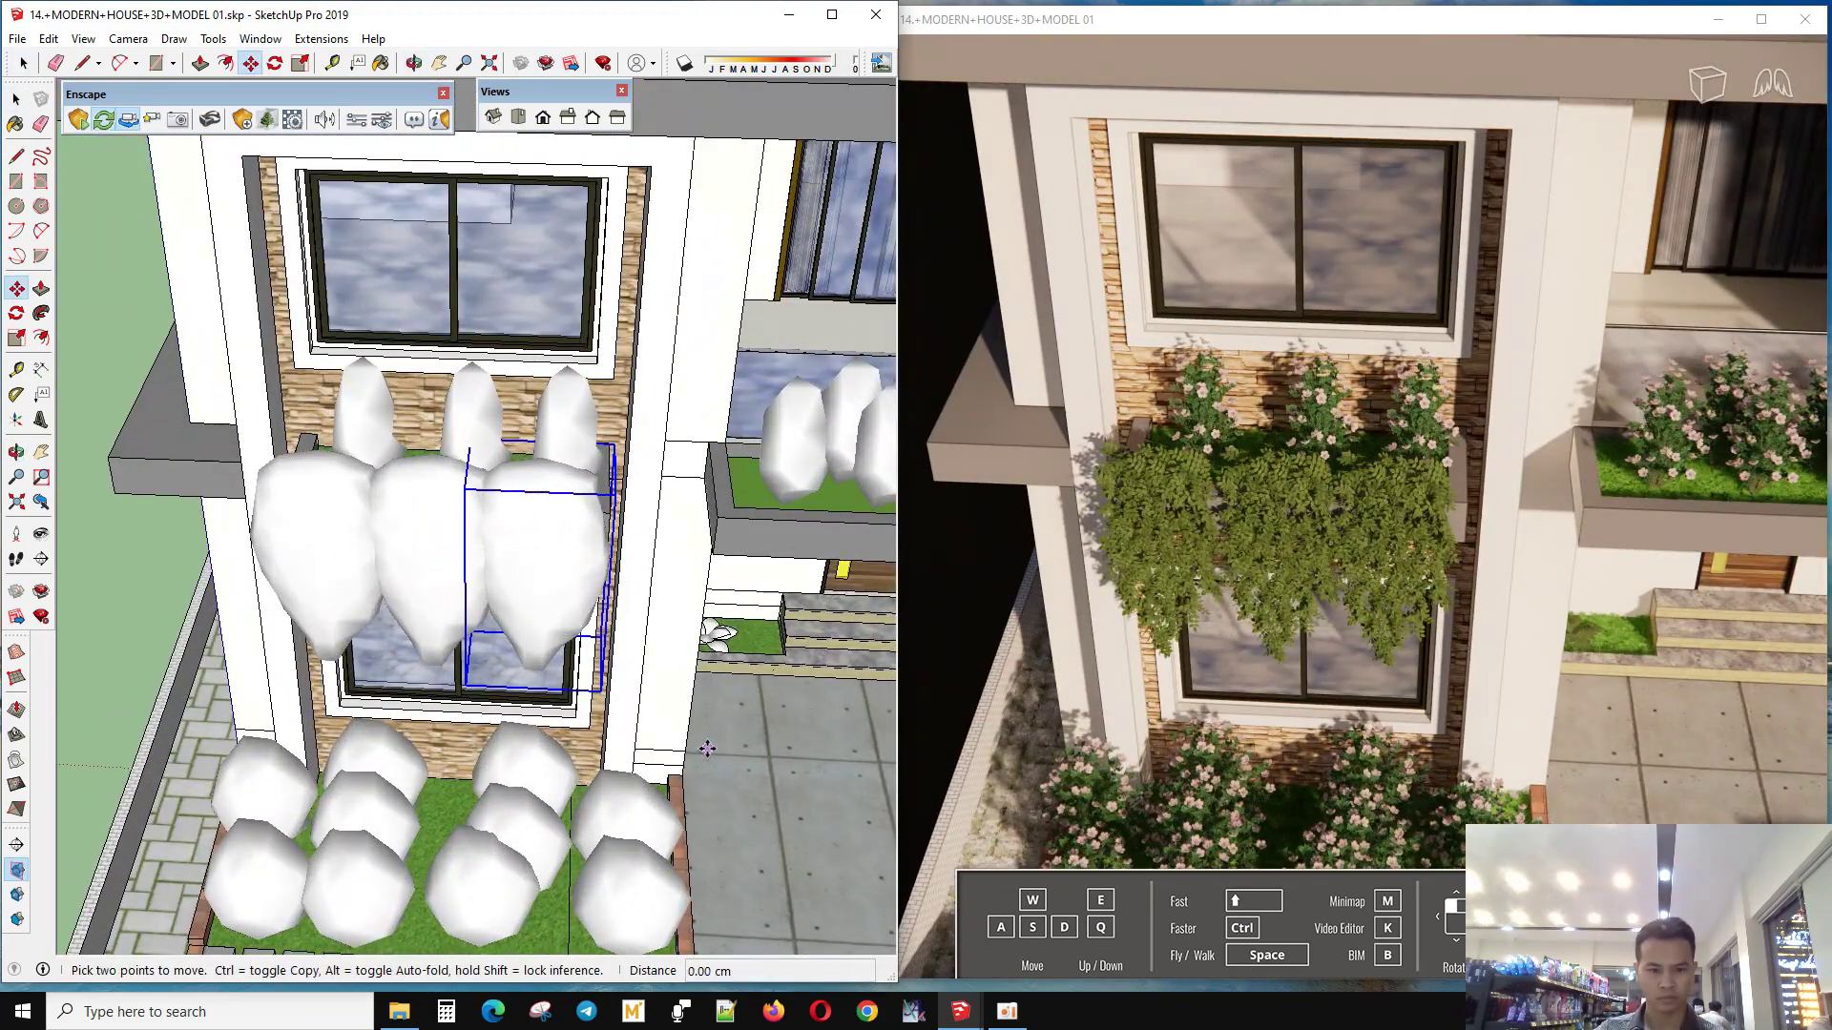
key(space)
- Copy the trio of vines from the window planter onto the side balcony planter
scroll(725, 687, up, 2)
scroll(748, 638, up, 2)
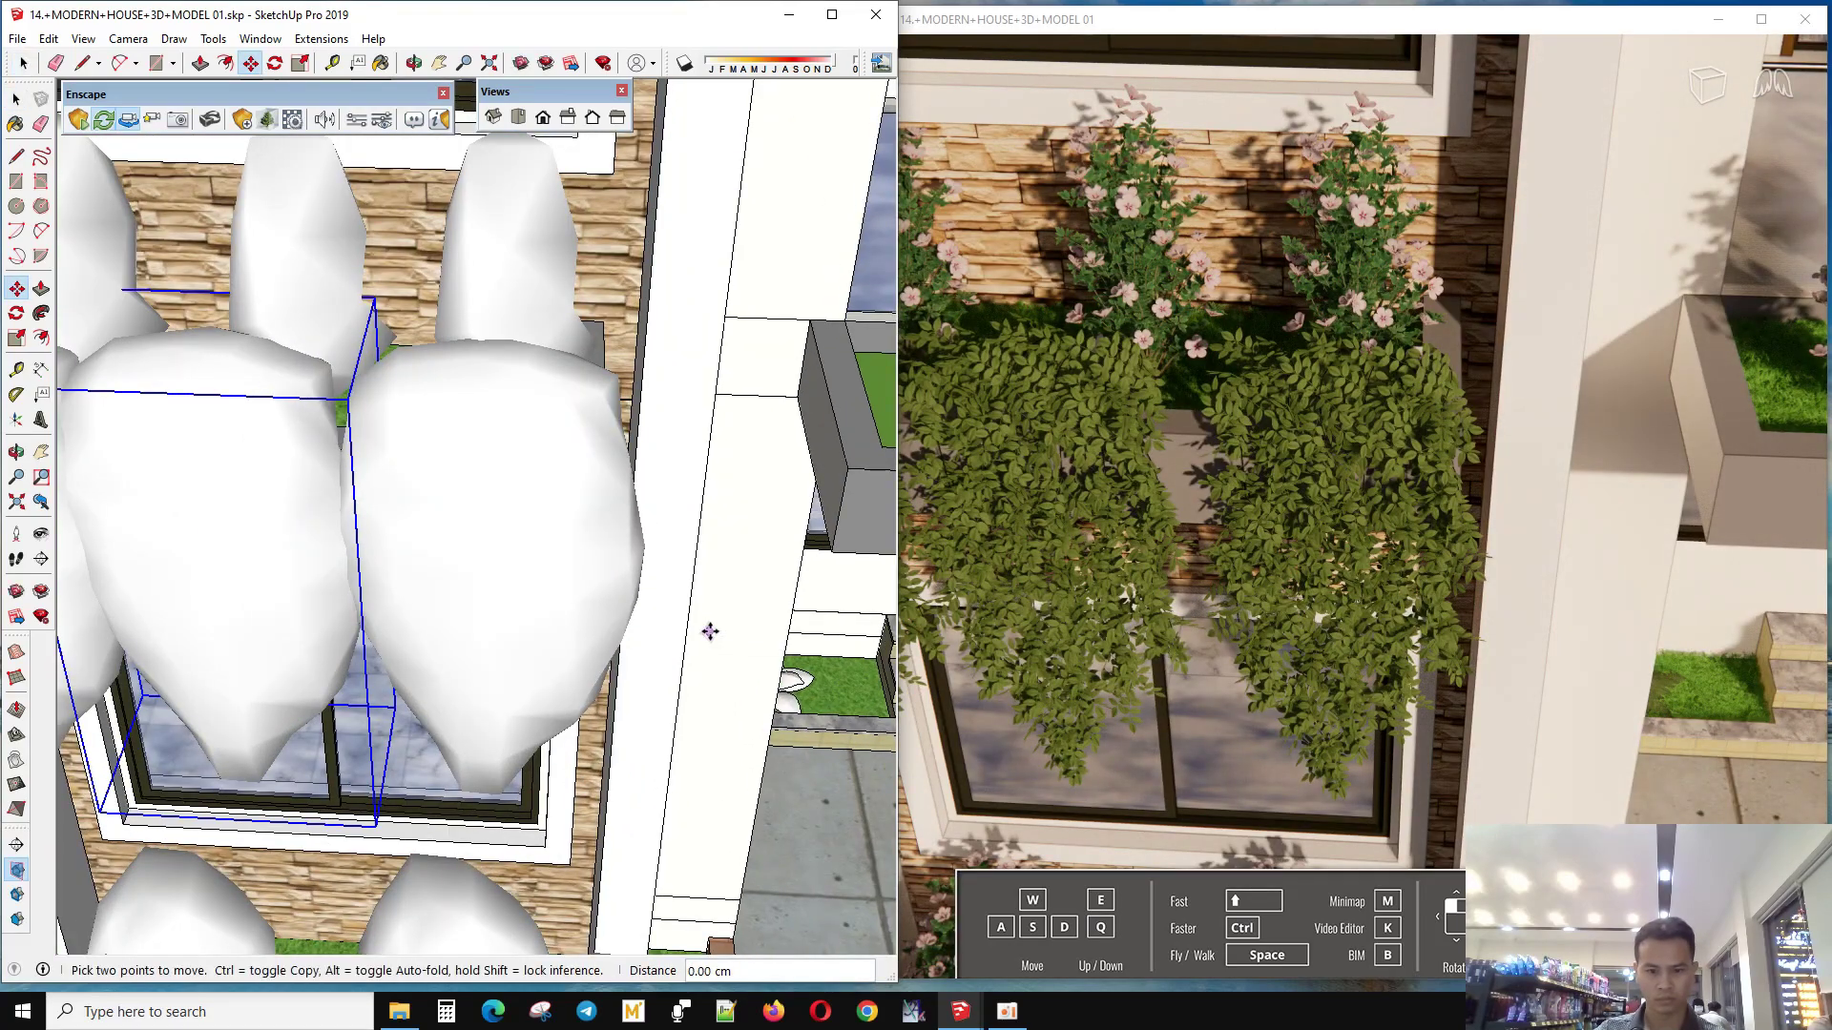
scroll(710, 630, down, 5)
key(space)
middle_drag(496, 523, 344, 637)
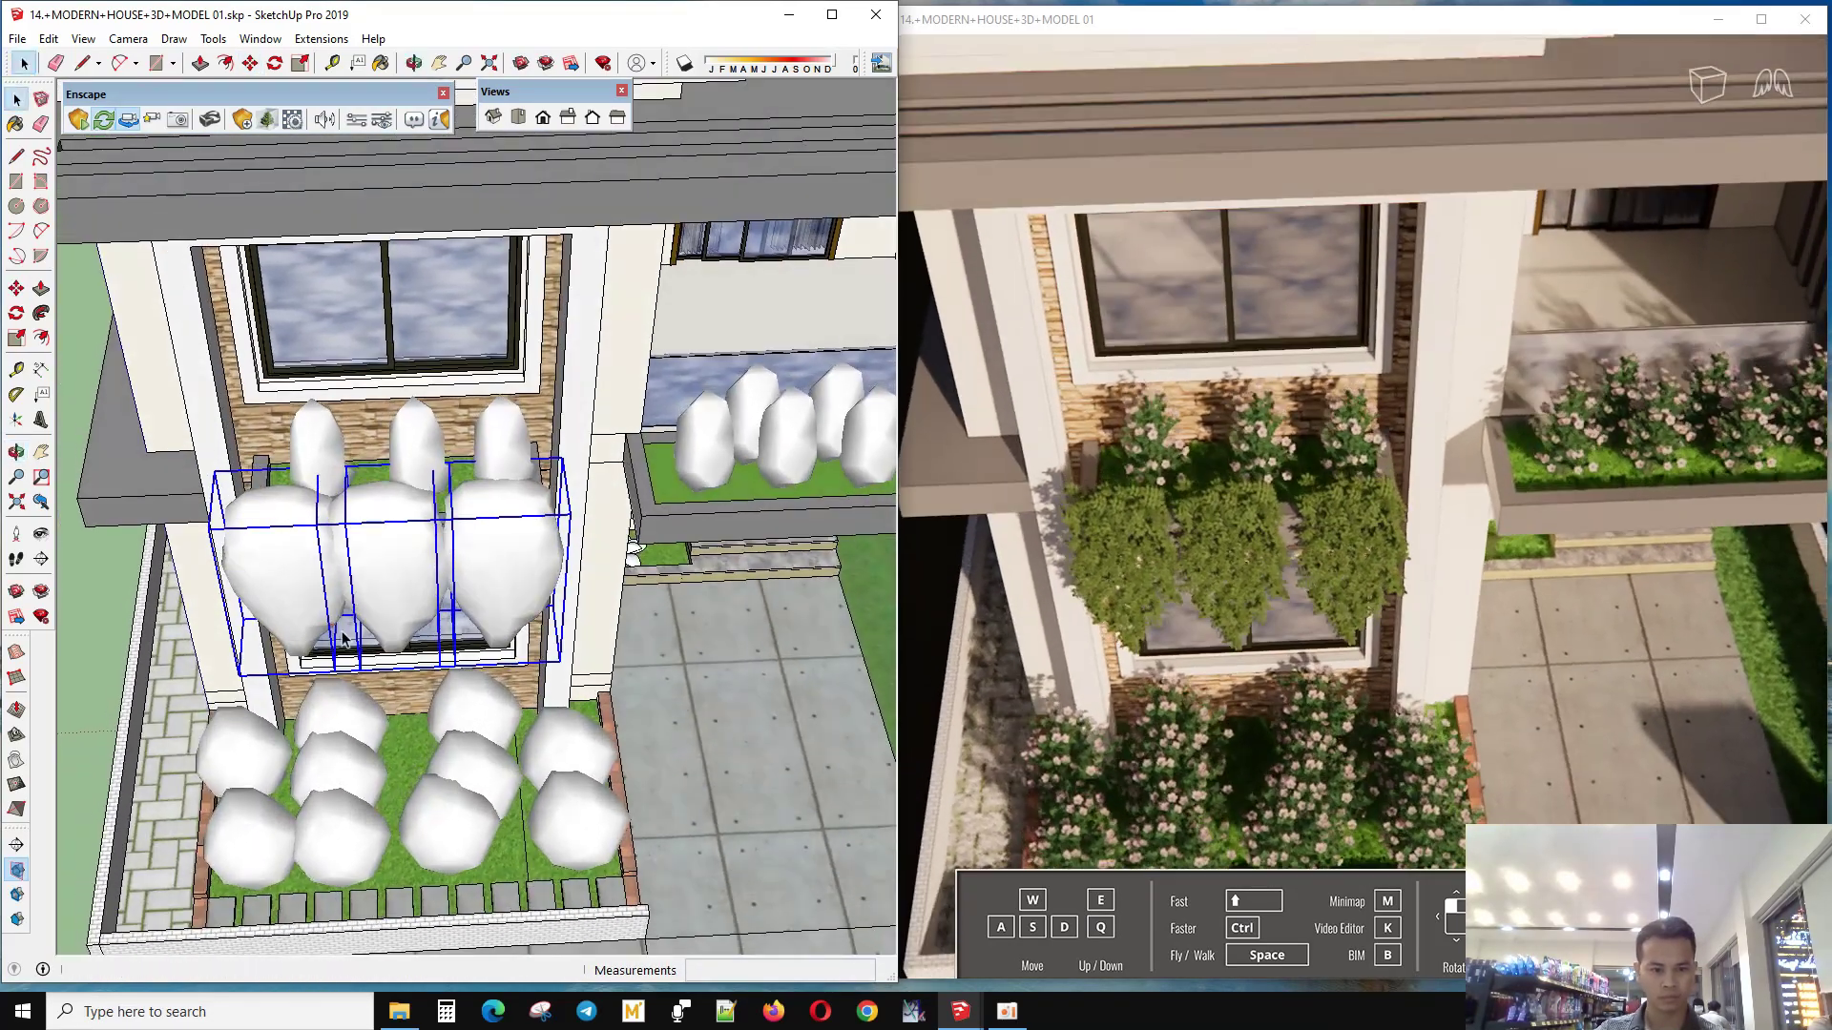
click(250, 457)
scroll(668, 467, up, 1)
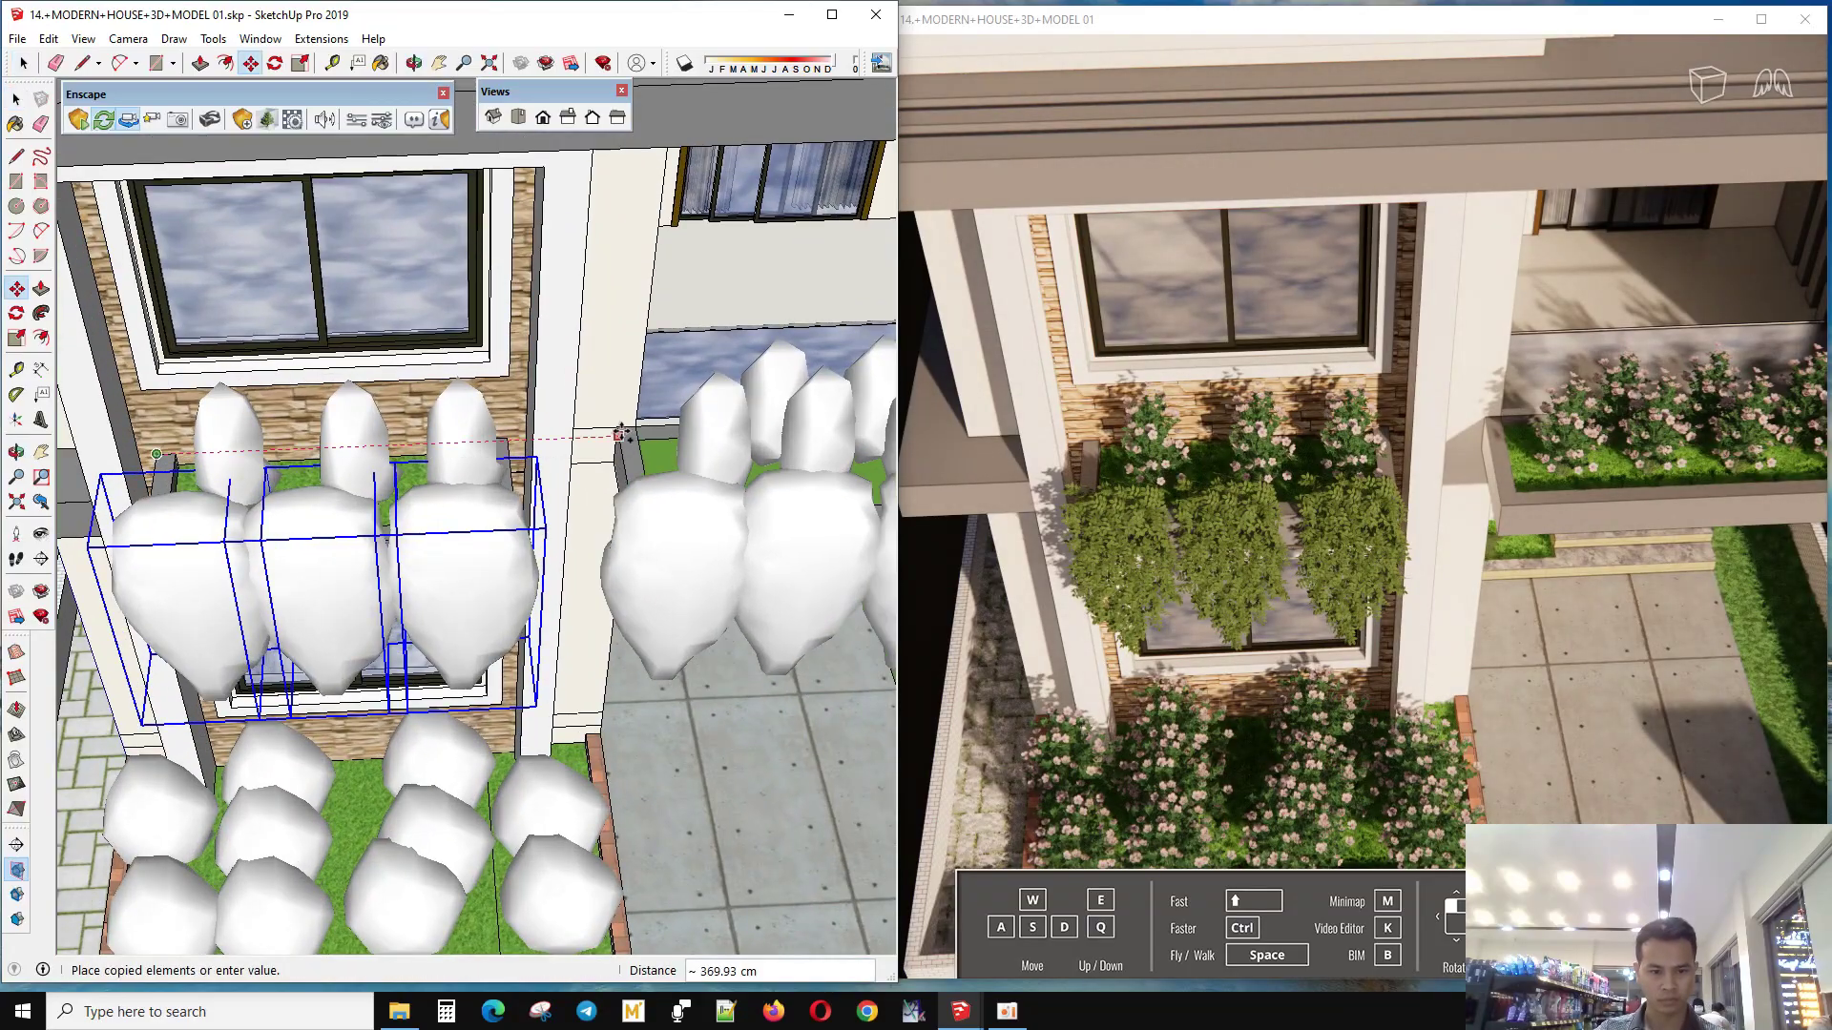
click(620, 435)
scroll(620, 434, down, 3)
middle_drag(573, 401, 405, 84)
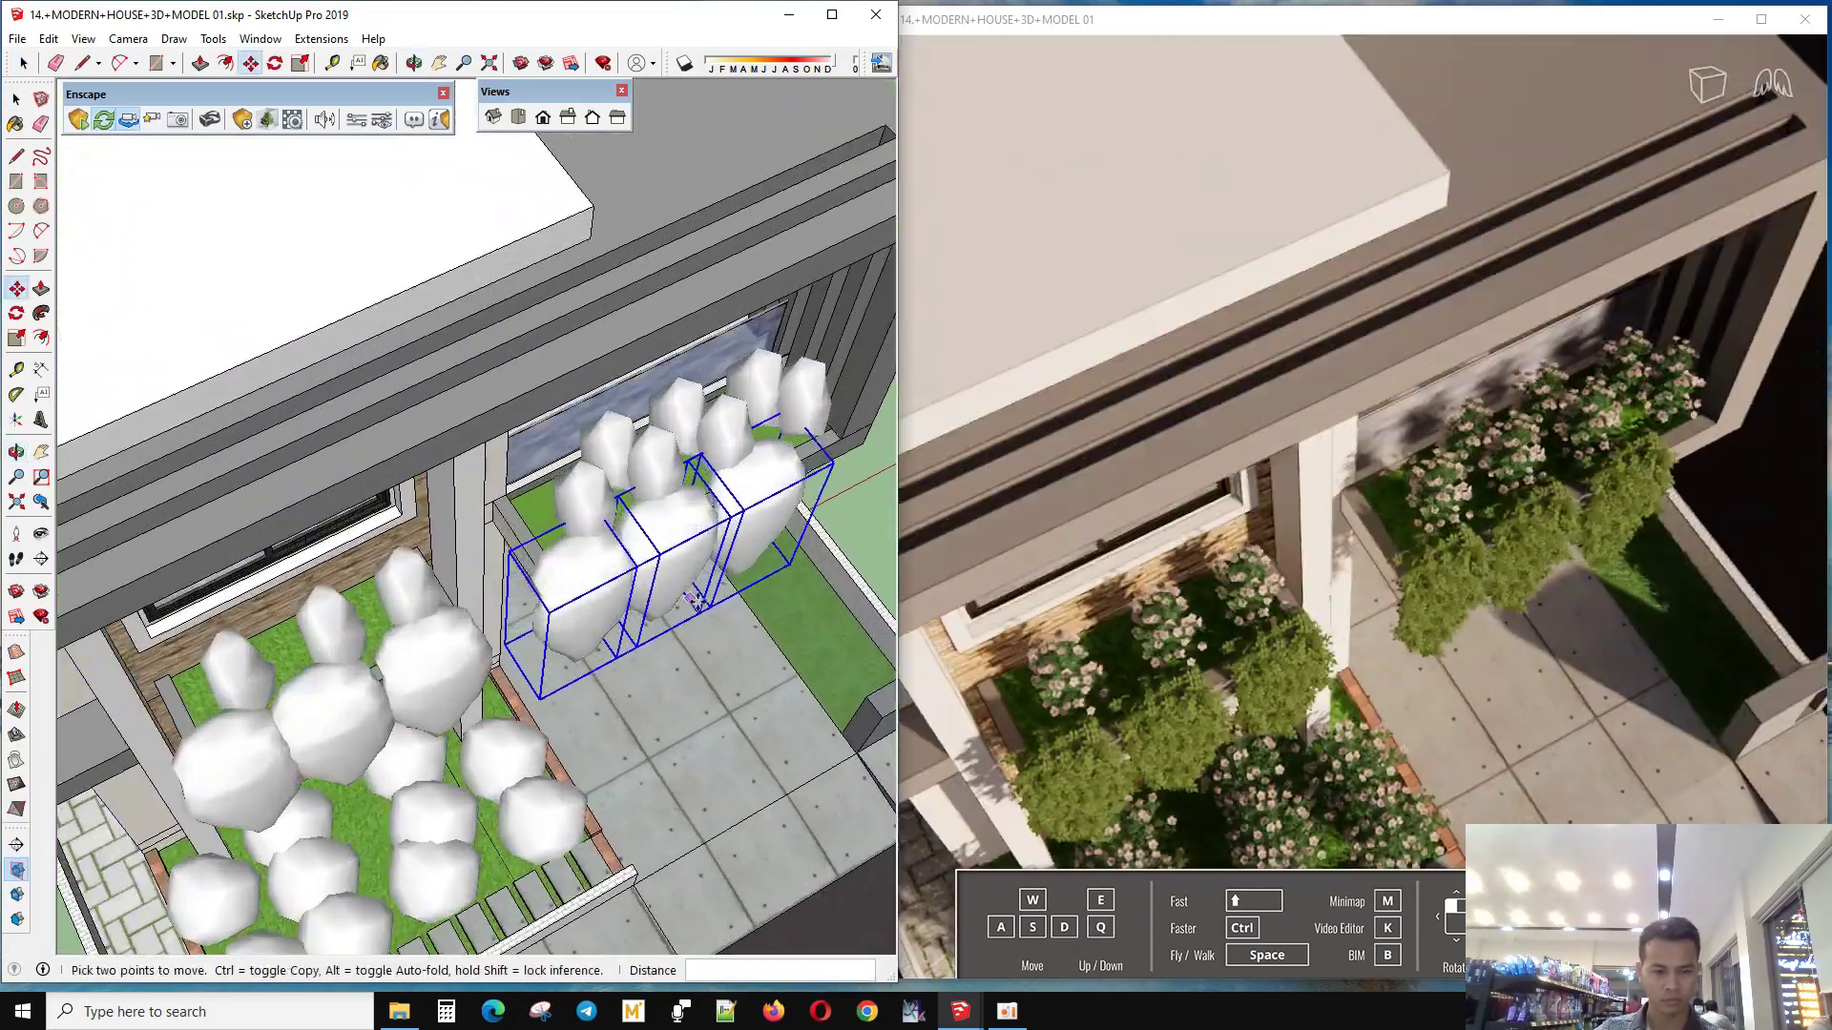
- Move the rightmost balcony vine further to the right
scroll(477, 458, down, 3)
mouse_move(477, 458)
middle_down()
mouse_move(550, 506)
mouse_move(418, 532)
mouse_move(524, 900)
middle_up()
scroll(420, 535, up, 3)
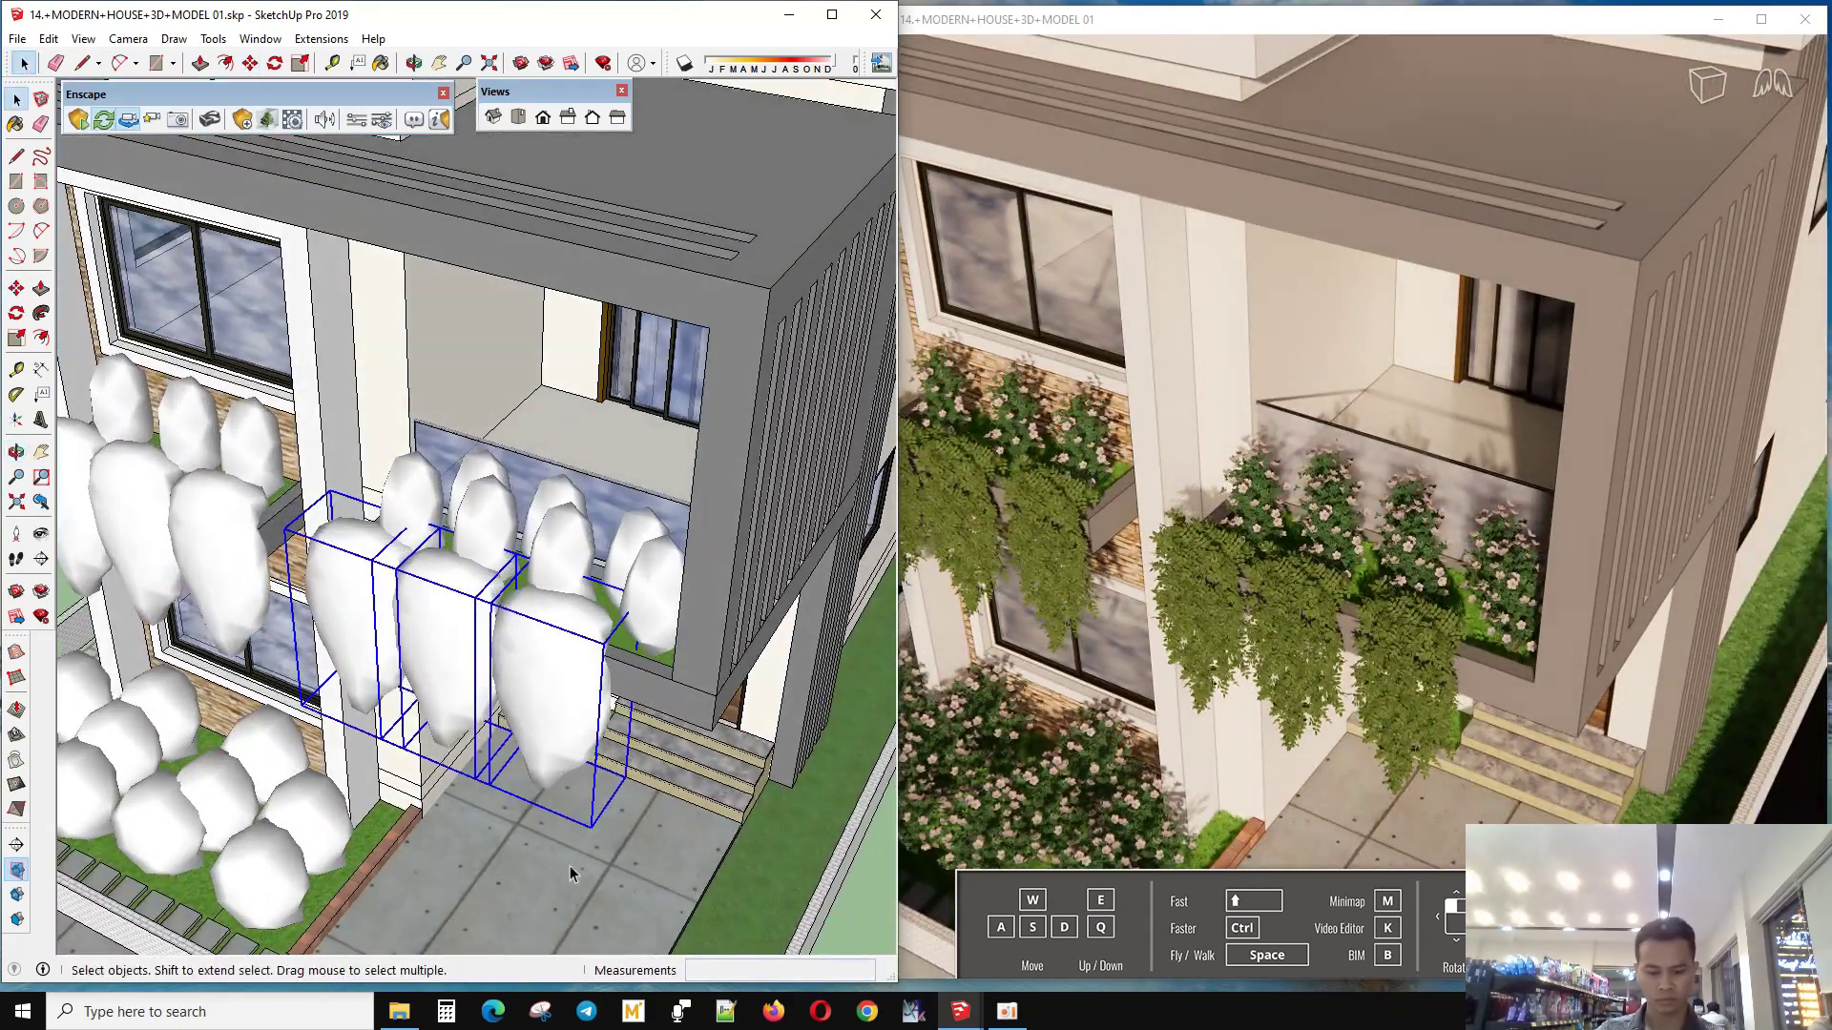
click(563, 827)
click(489, 842)
click(476, 673)
key(space)
- Orbit out to the whole house front and reopen the Enscape Asset Library
scroll(510, 763, up, 2)
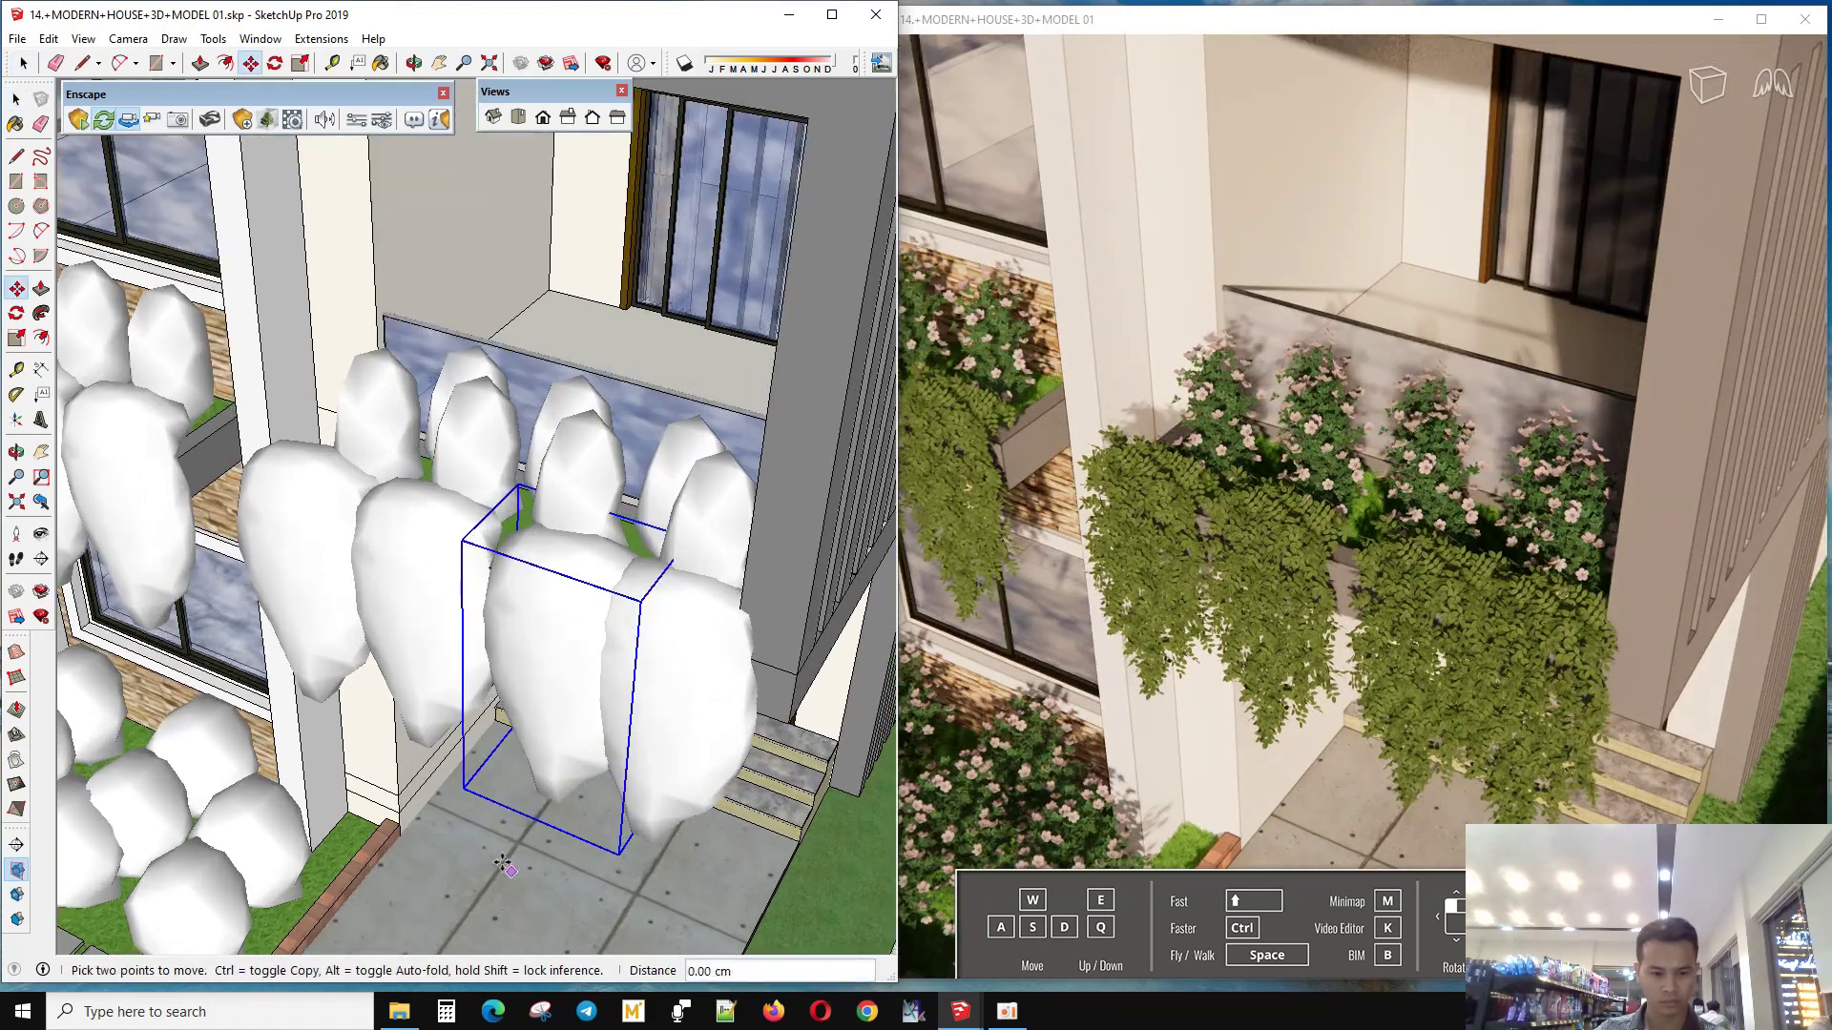
mouse_move(501, 864)
middle_down()
mouse_move(515, 592)
mouse_move(314, 519)
mouse_move(635, 723)
middle_up()
scroll(515, 572, down, 5)
key(space)
scroll(520, 534, up, 3)
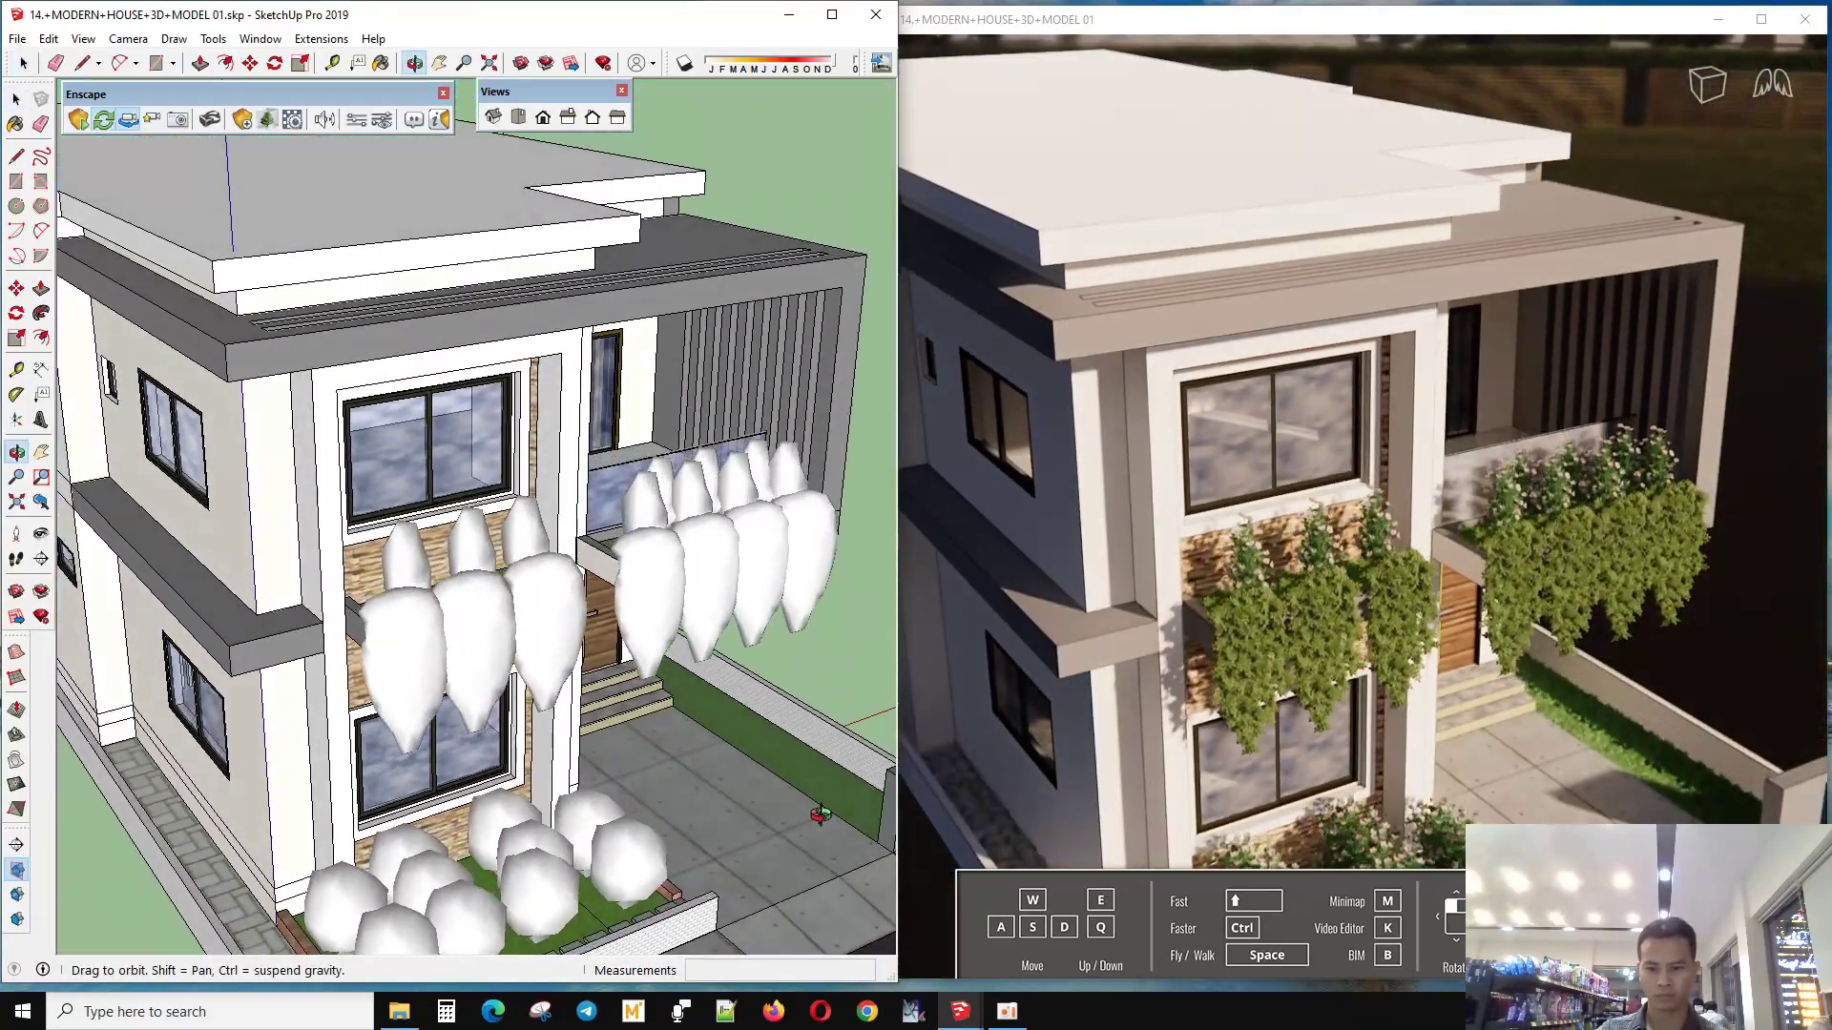
scroll(635, 723, up, 2)
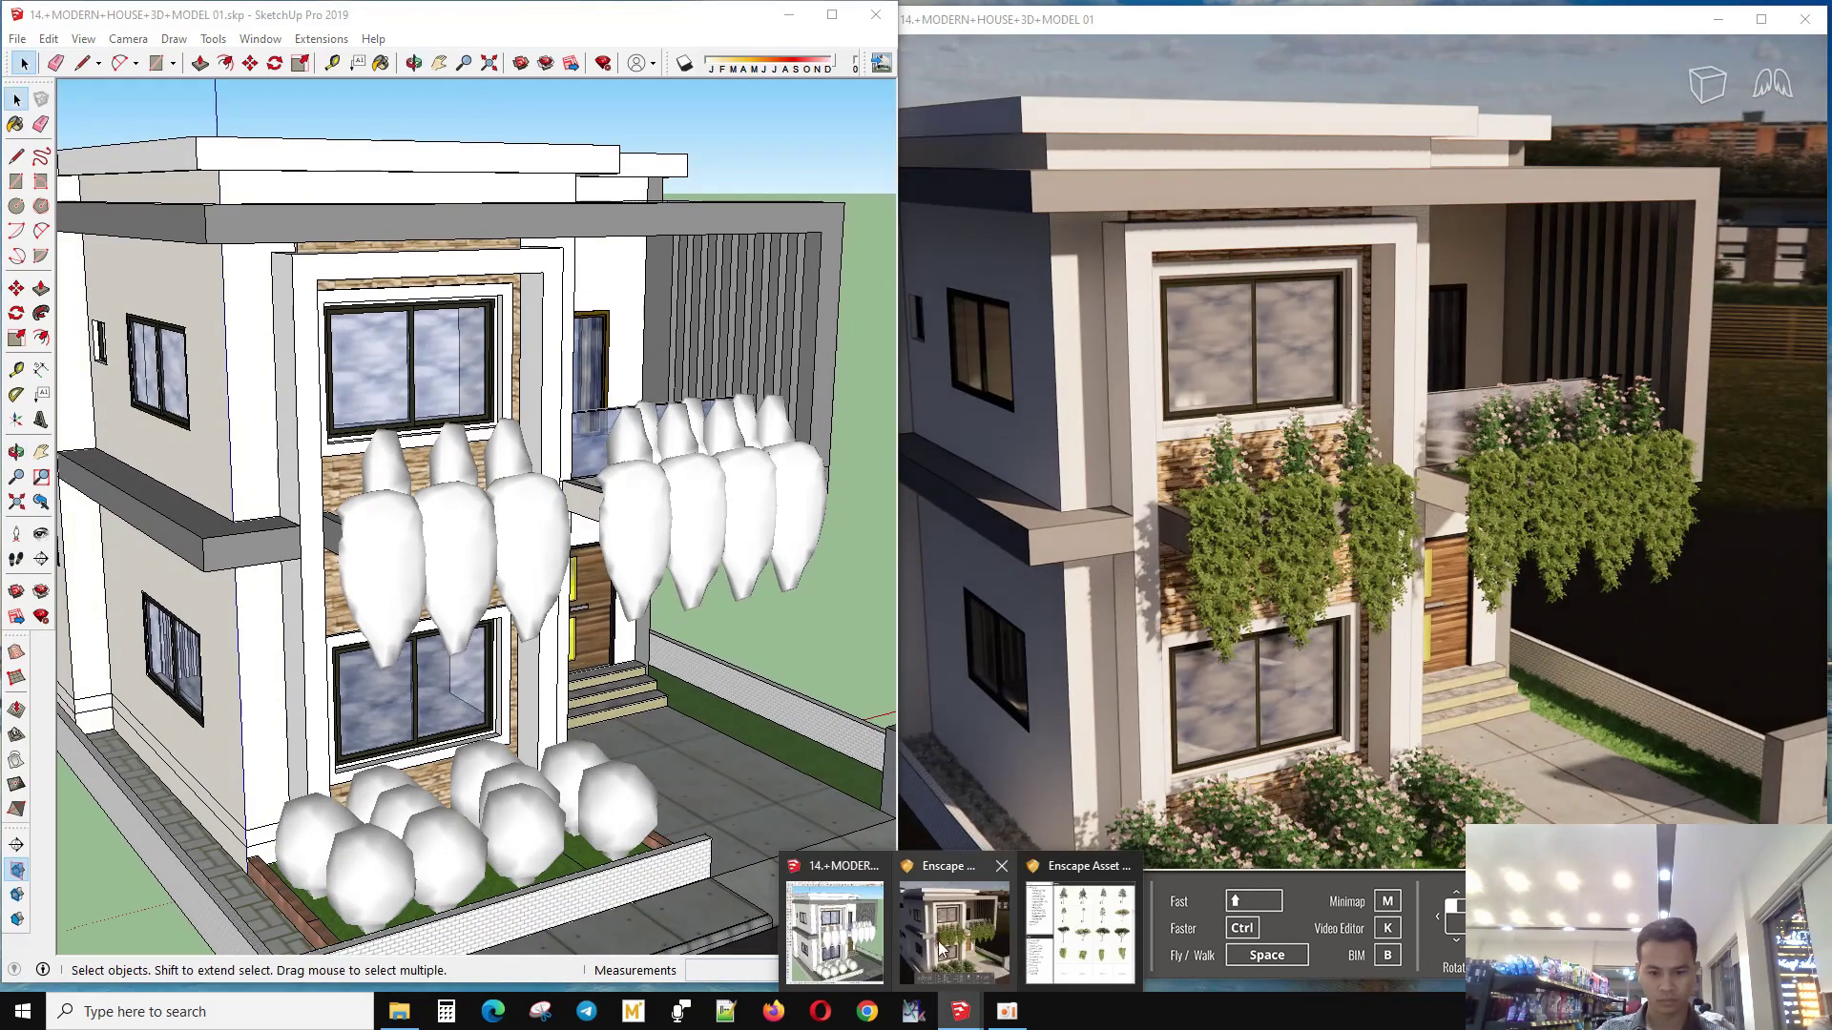
click(858, 916)
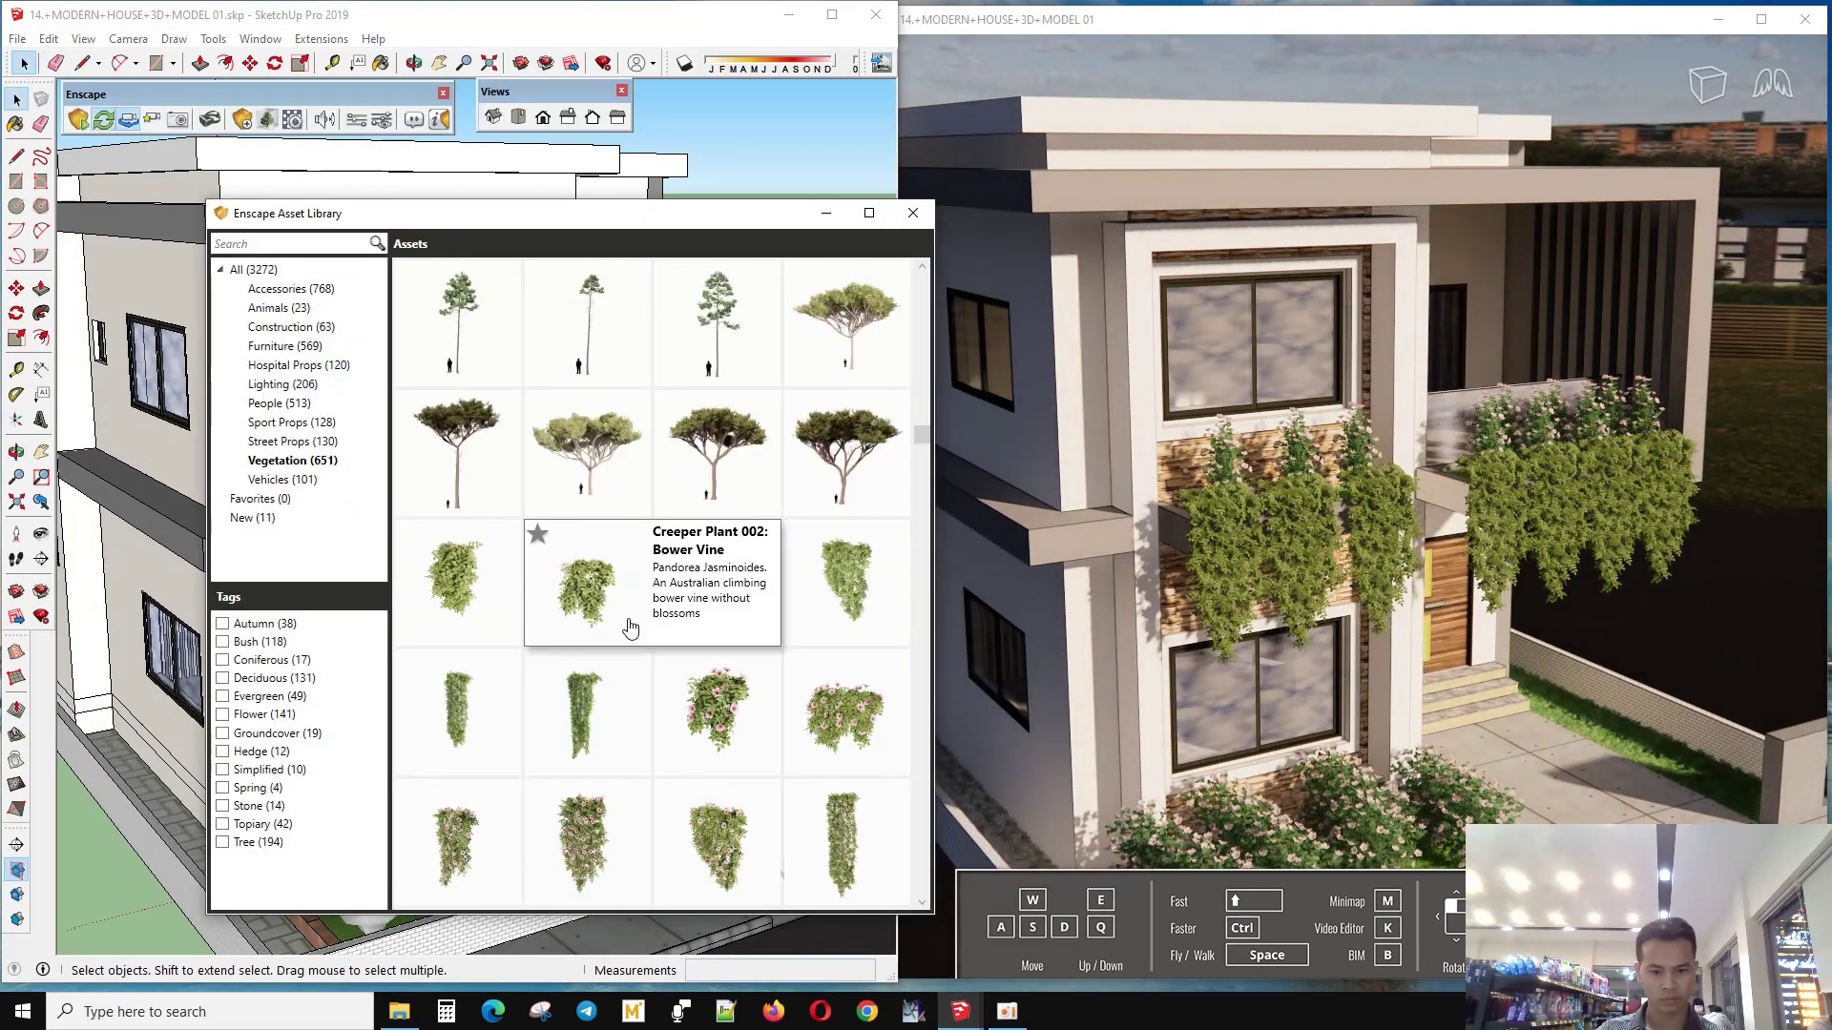
- Place a creeper plant on the balcony facade
click(456, 839)
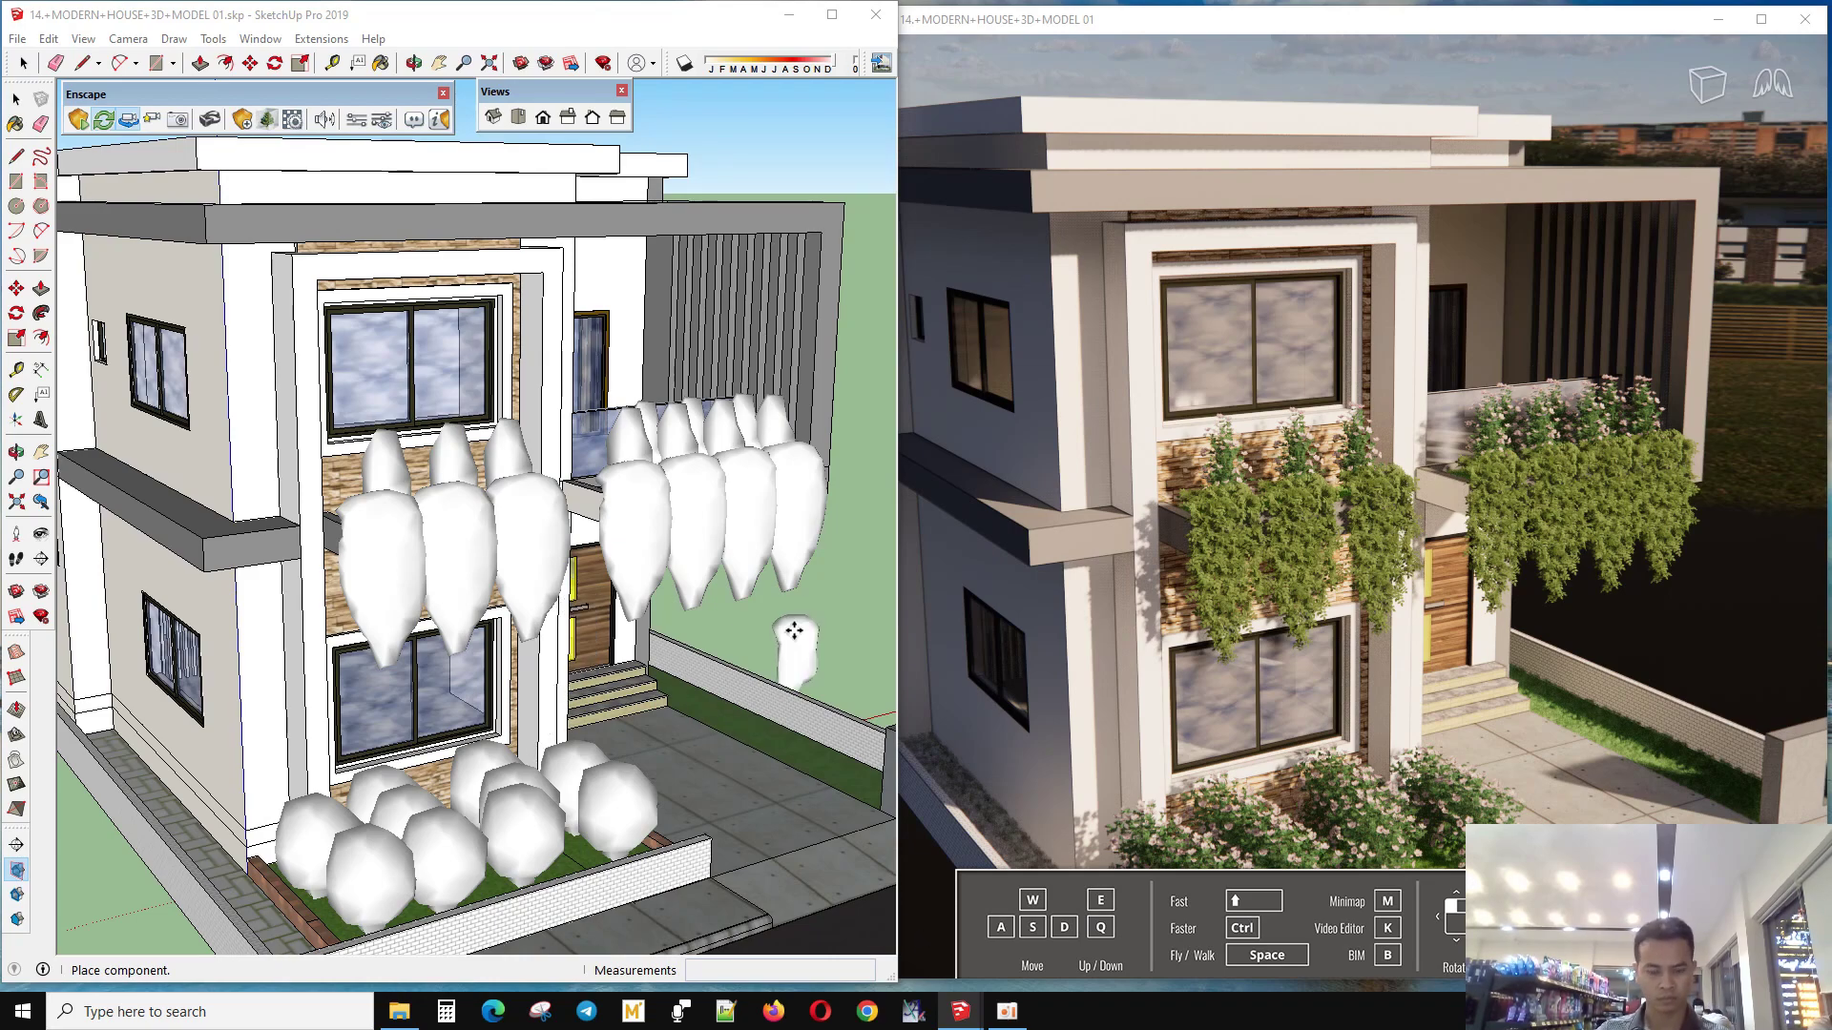
scroll(794, 630, down, 2)
scroll(526, 552, up, 3)
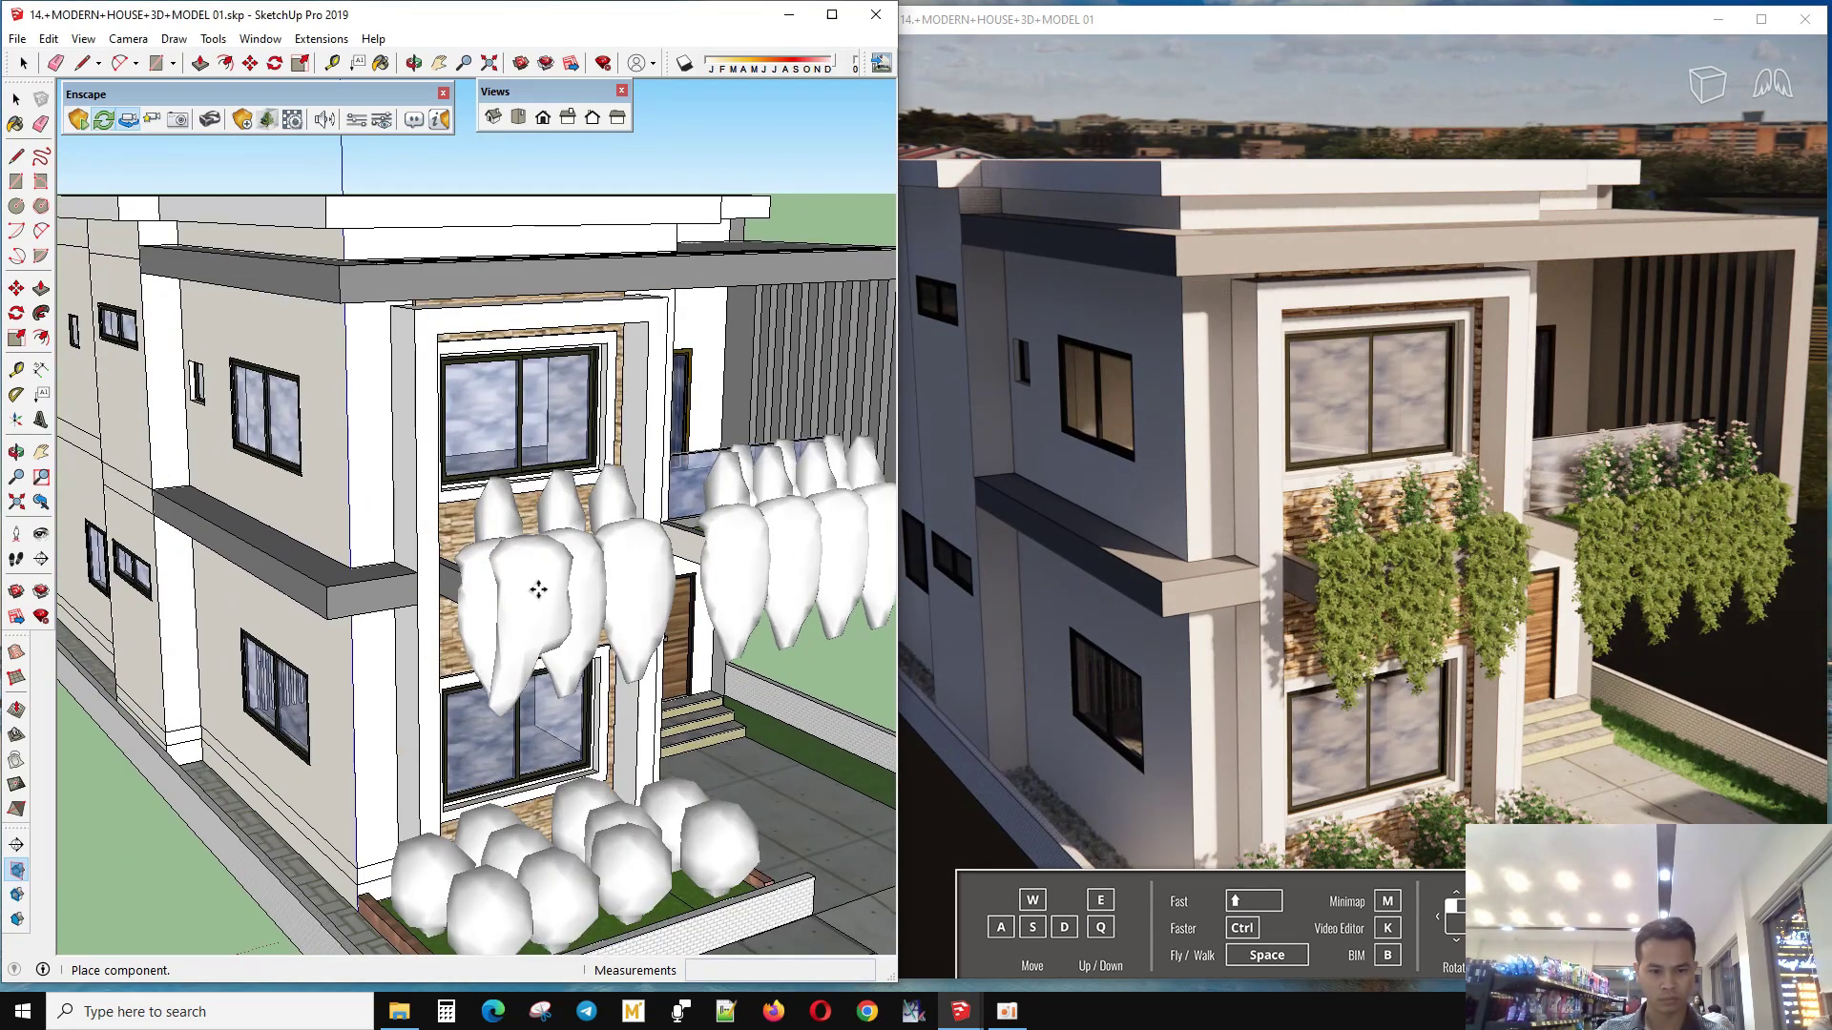
click(543, 592)
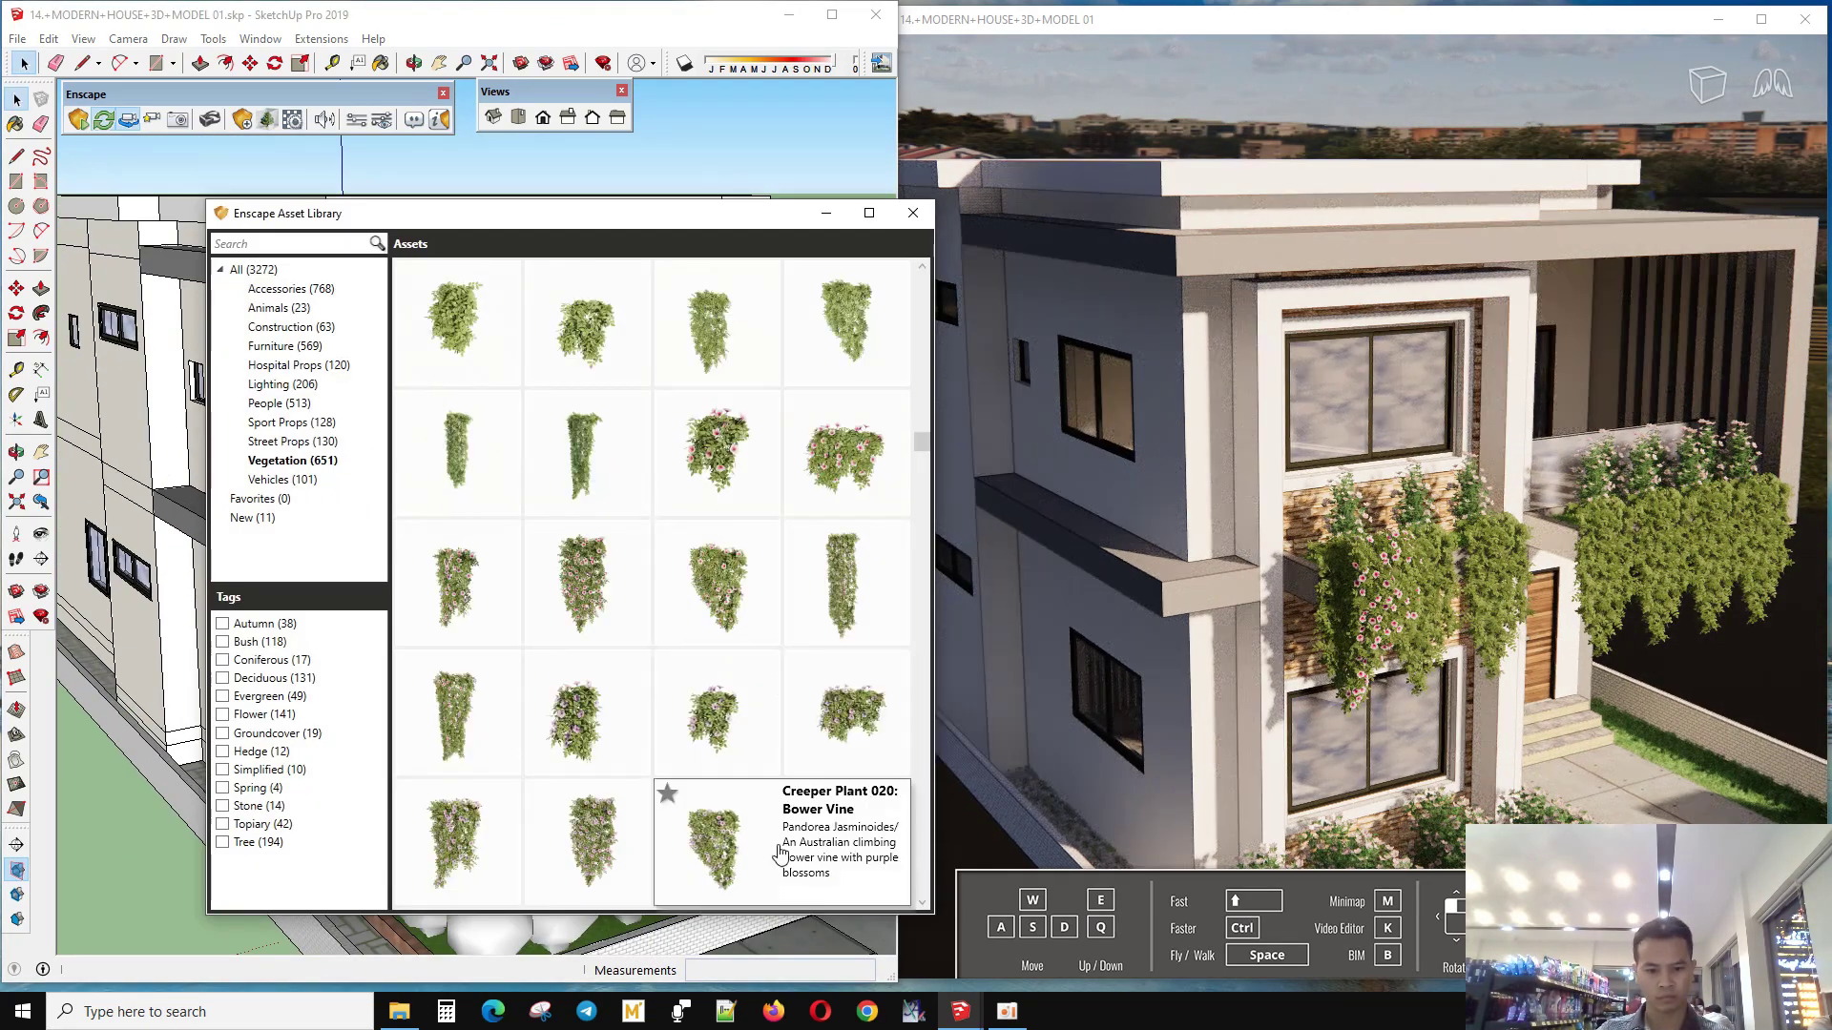
- Place the blossoming Creeper Plant 020: Bower Vine on the balcony planter
click(852, 556)
scroll(763, 515, up, 3)
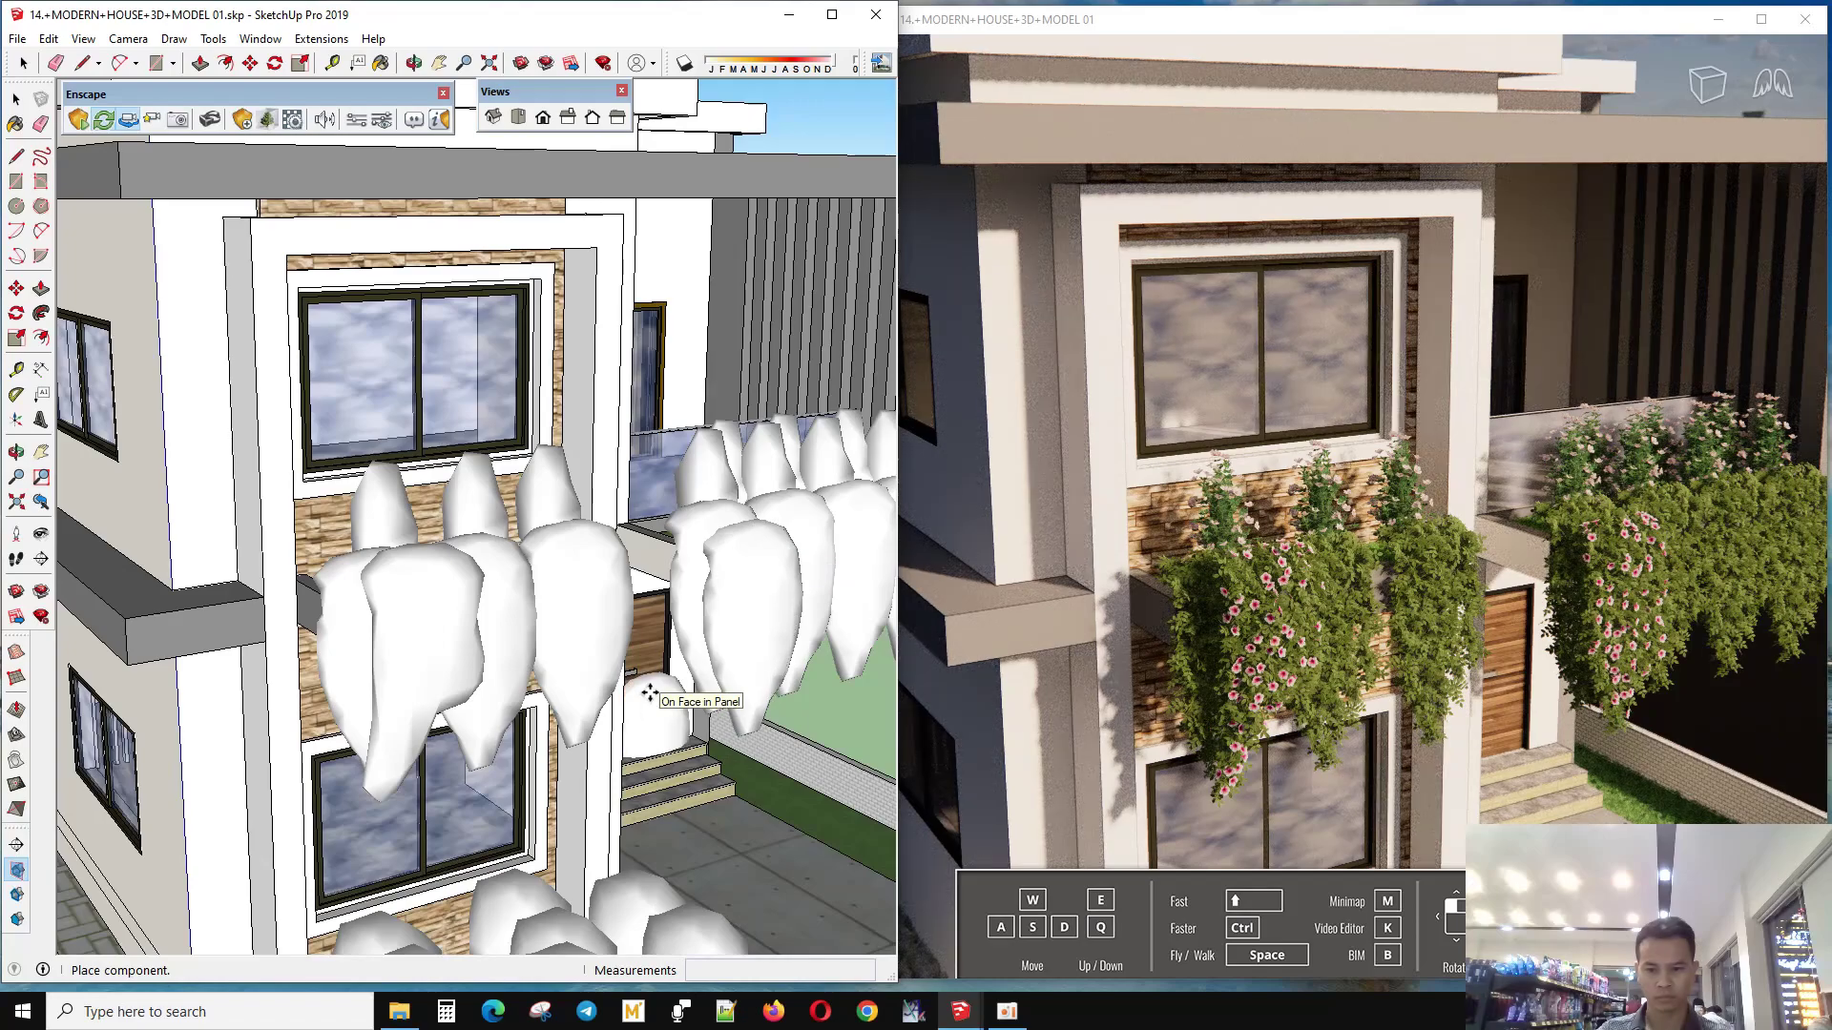
click(654, 687)
middle_drag(655, 687, 730, 677)
scroll(563, 701, down, 2)
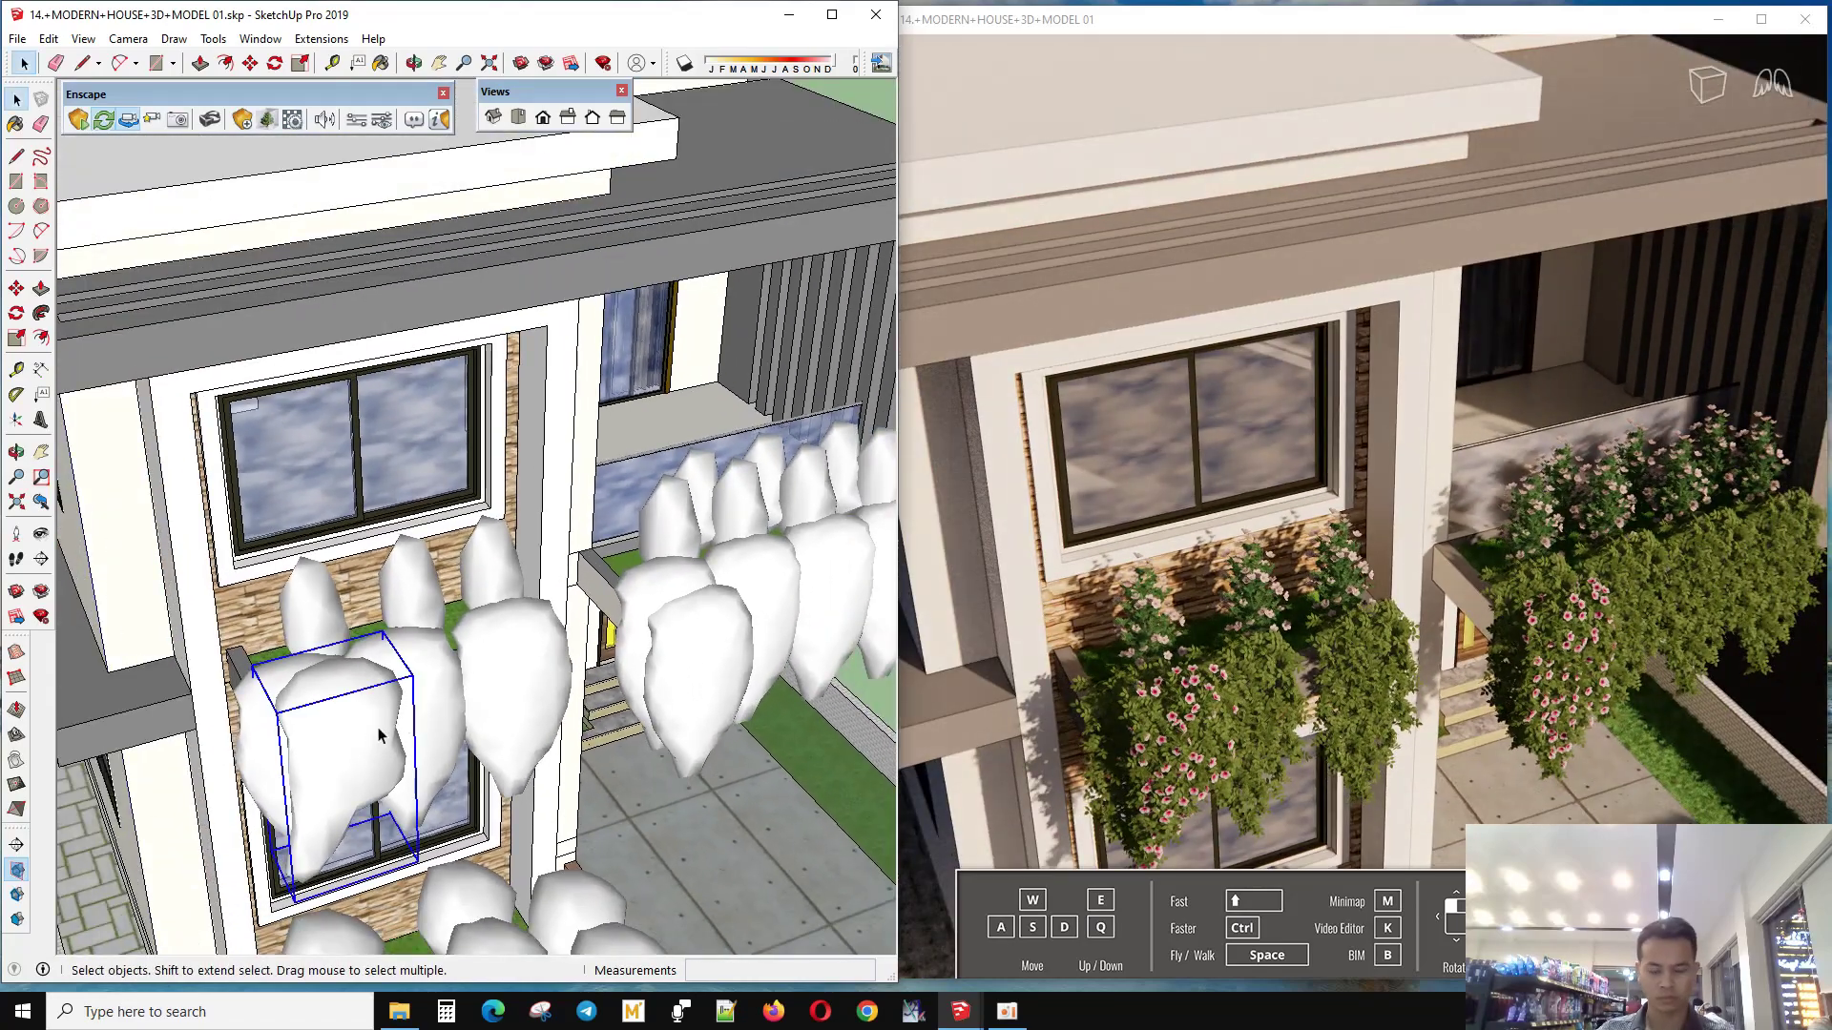
scroll(678, 668, up, 2)
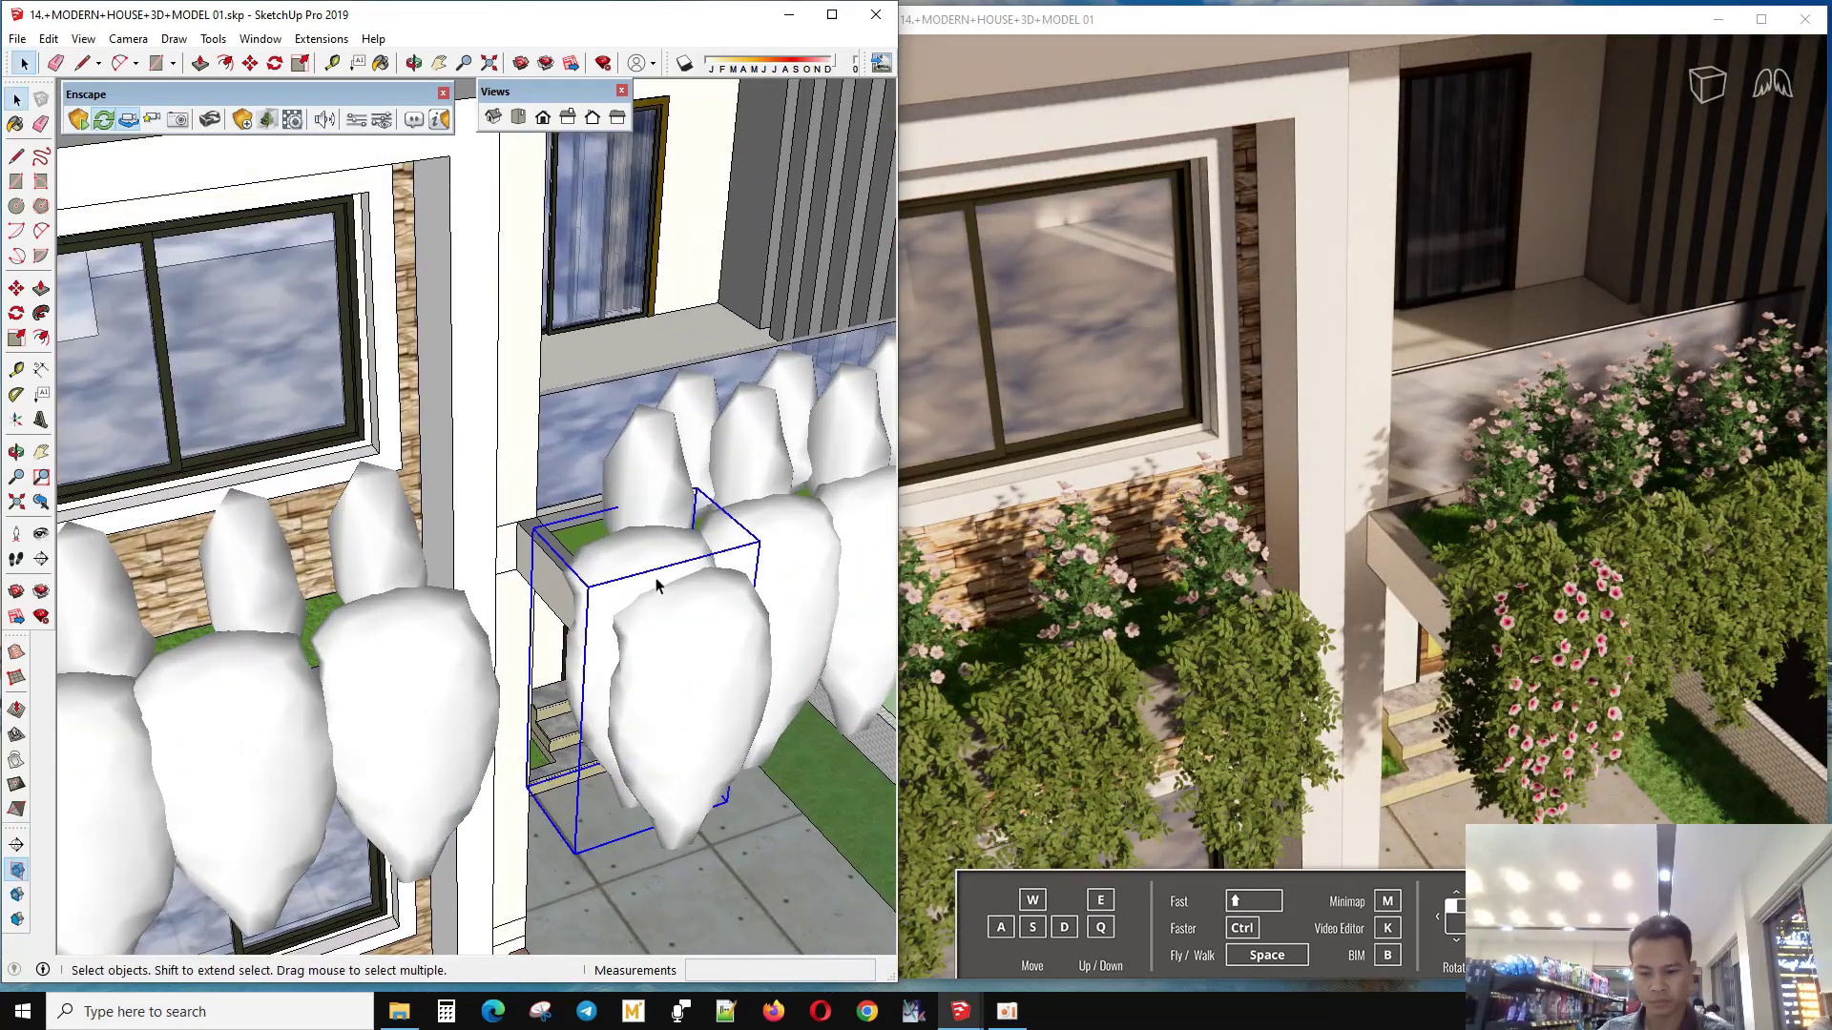
- Reposition the placed Bower Vine while orbiting around the house
click(579, 634)
scroll(572, 591, up, 2)
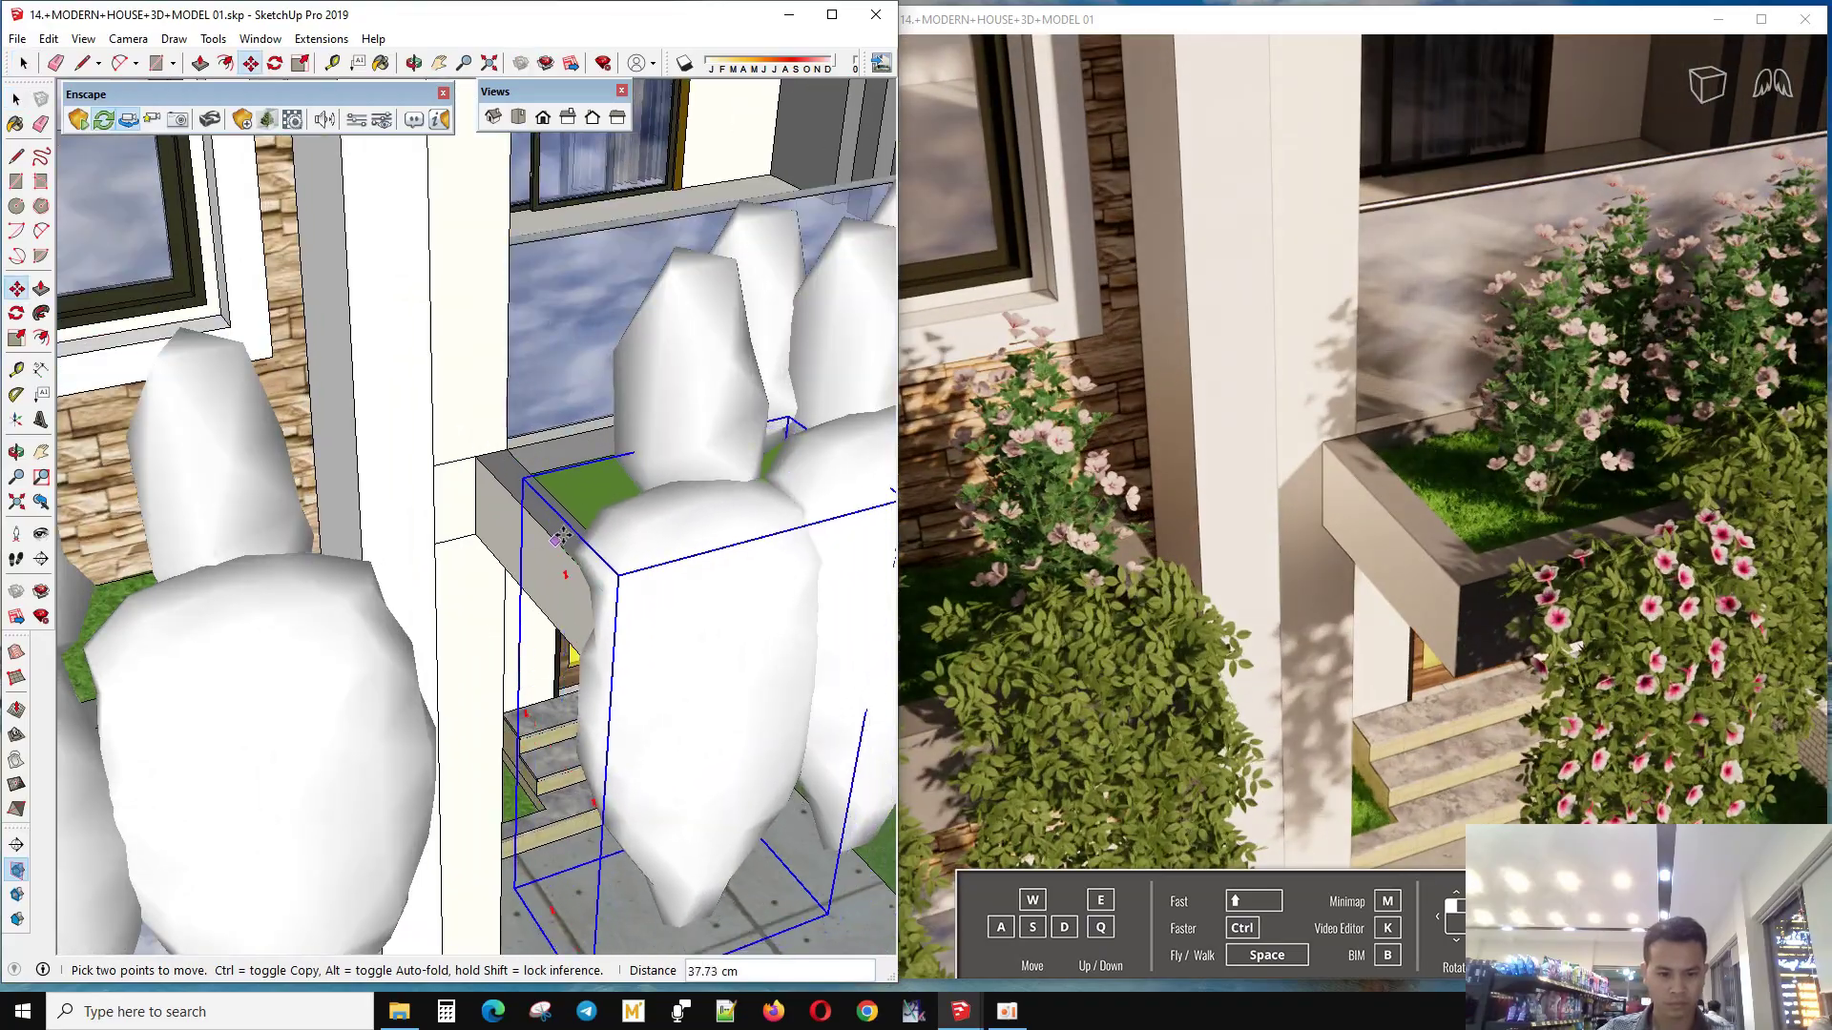
mouse_move(520, 504)
middle_down()
mouse_move(658, 473)
mouse_move(359, 519)
mouse_move(149, 331)
middle_up()
scroll(694, 483, up, 3)
scroll(149, 331, down, 3)
scroll(149, 332, down, 3)
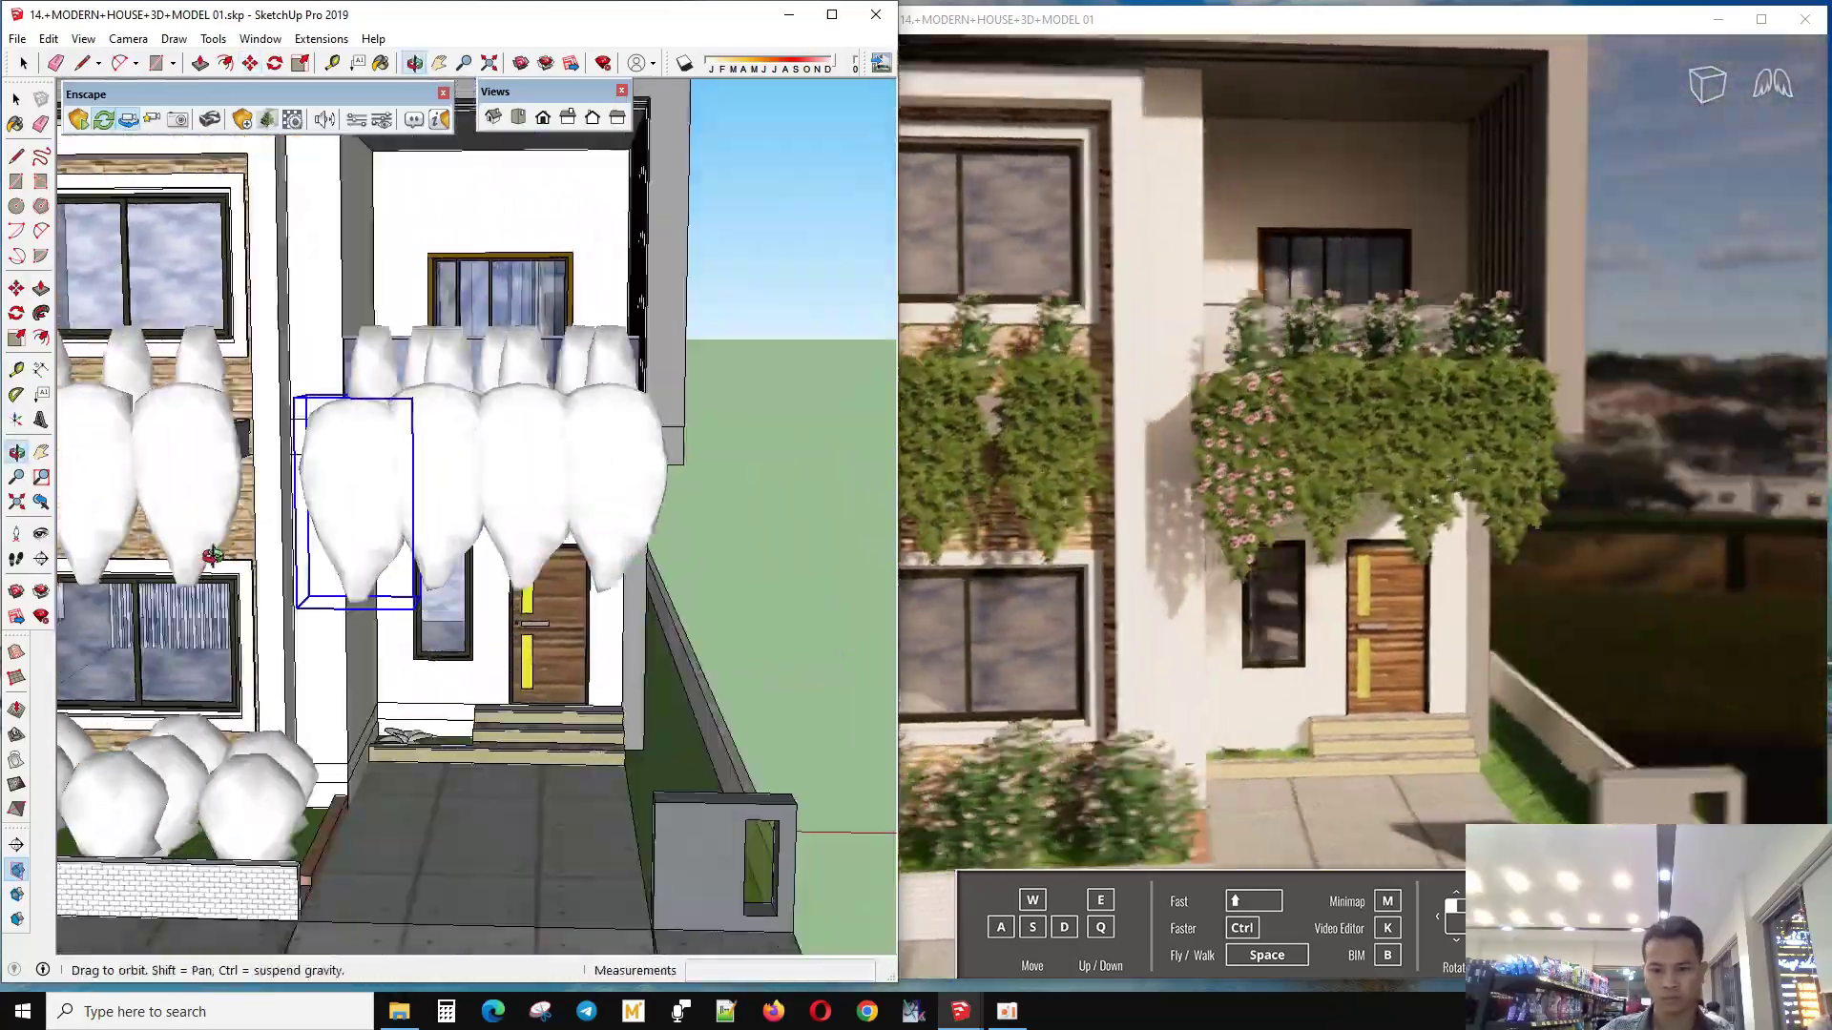
middle_drag(212, 556, 382, 477)
scroll(382, 477, down, 3)
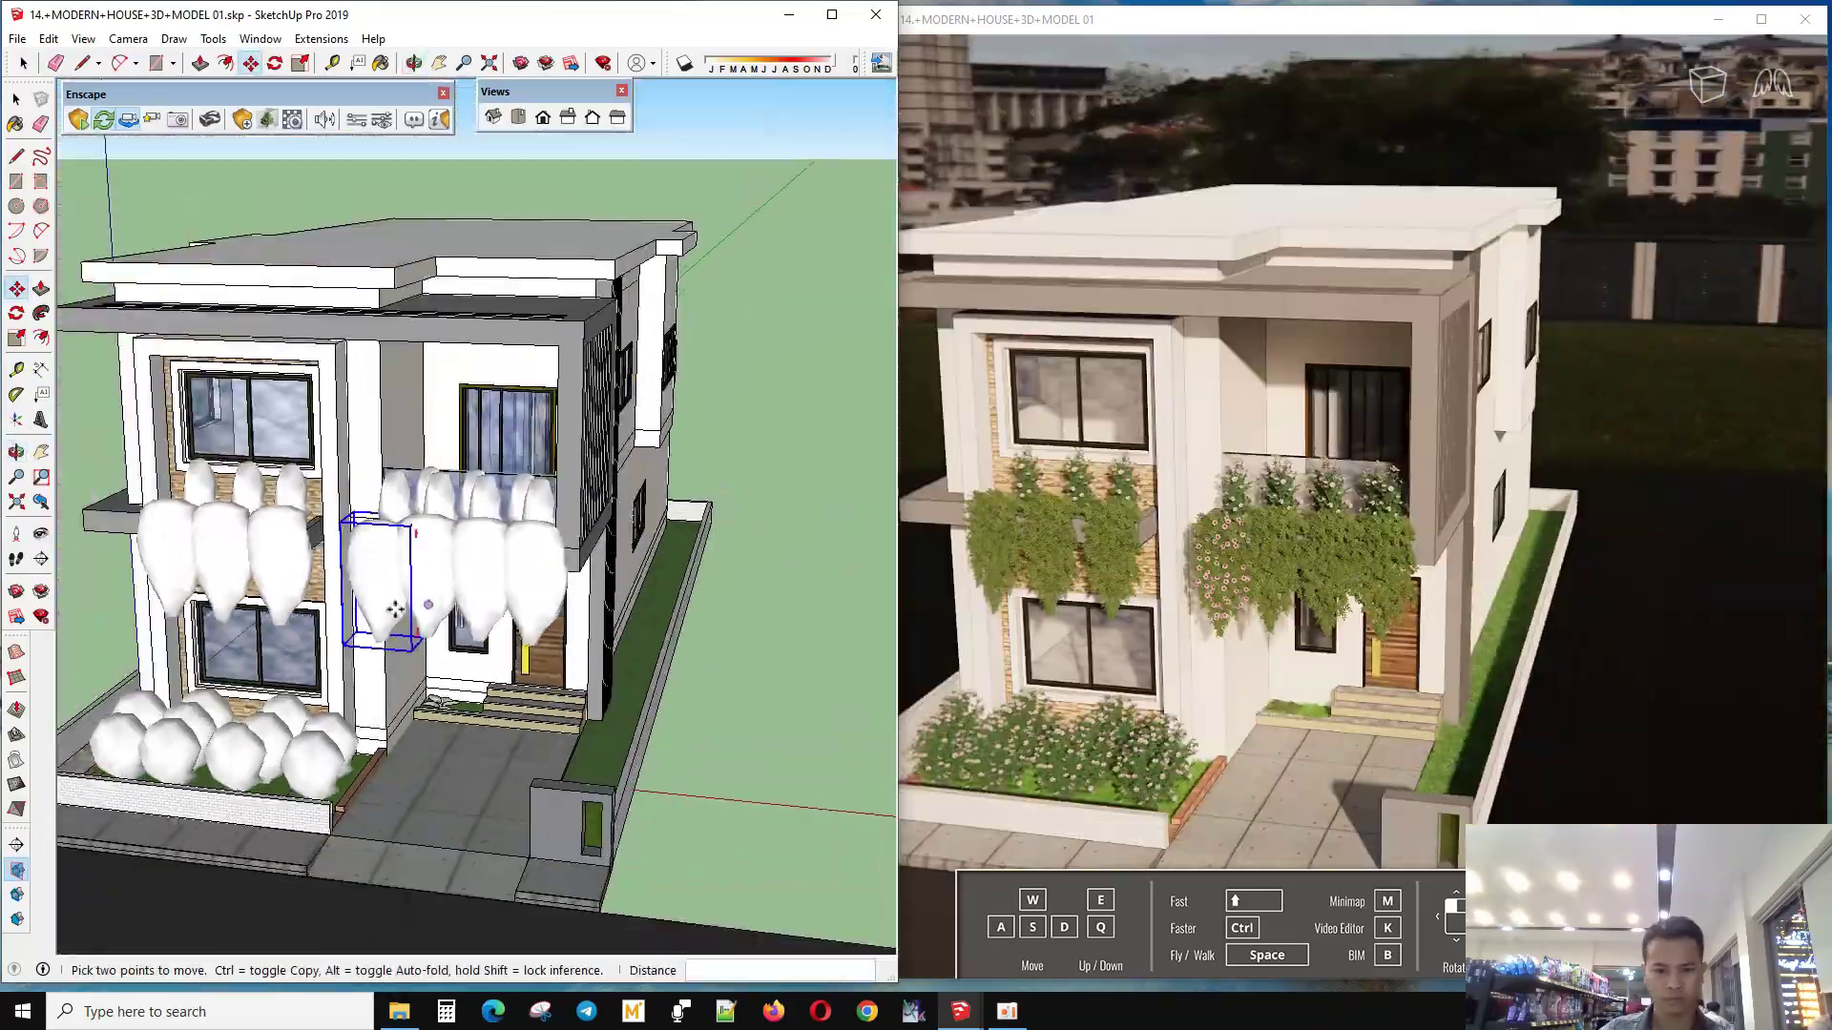
scroll(381, 477, up, 3)
scroll(584, 460, down, 3)
scroll(584, 460, up, 1)
scroll(584, 460, up, 2)
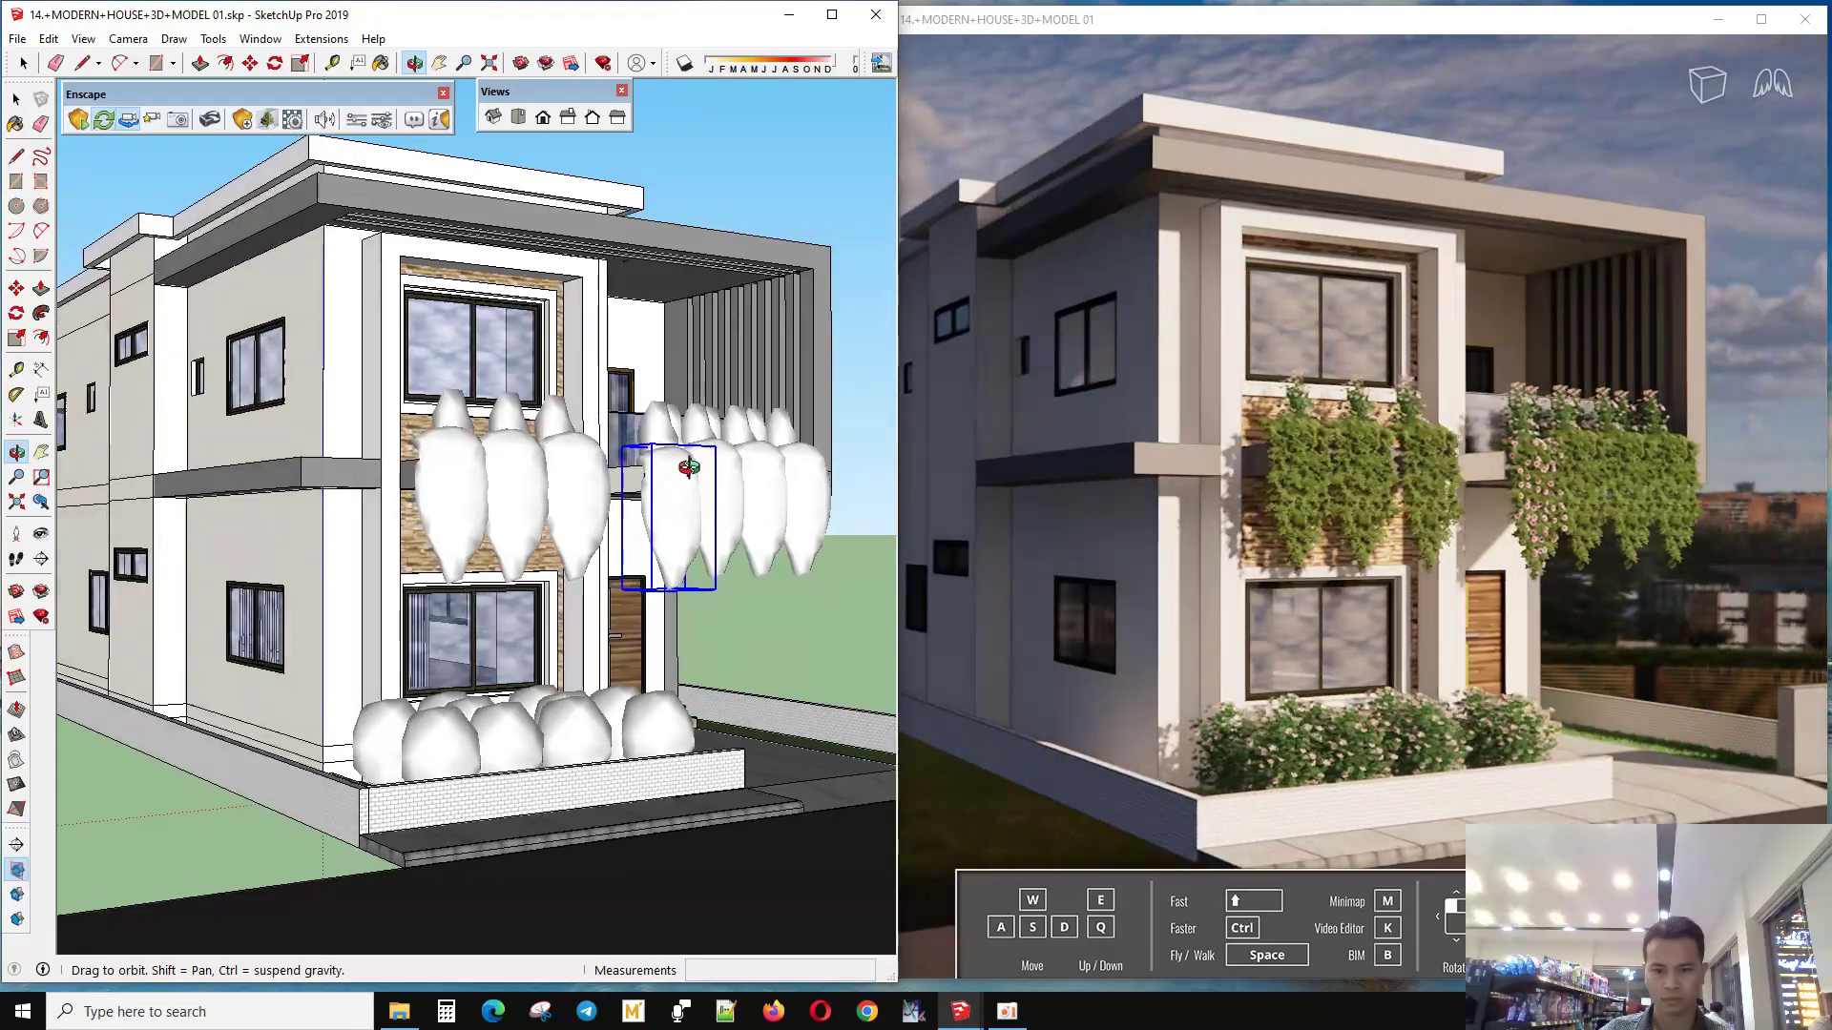
- Delete the unwanted plants from the balcony and entrance area
key(m)
mouse_move(585, 483)
middle_down()
mouse_move(452, 444)
mouse_move(258, 689)
mouse_move(428, 599)
middle_up()
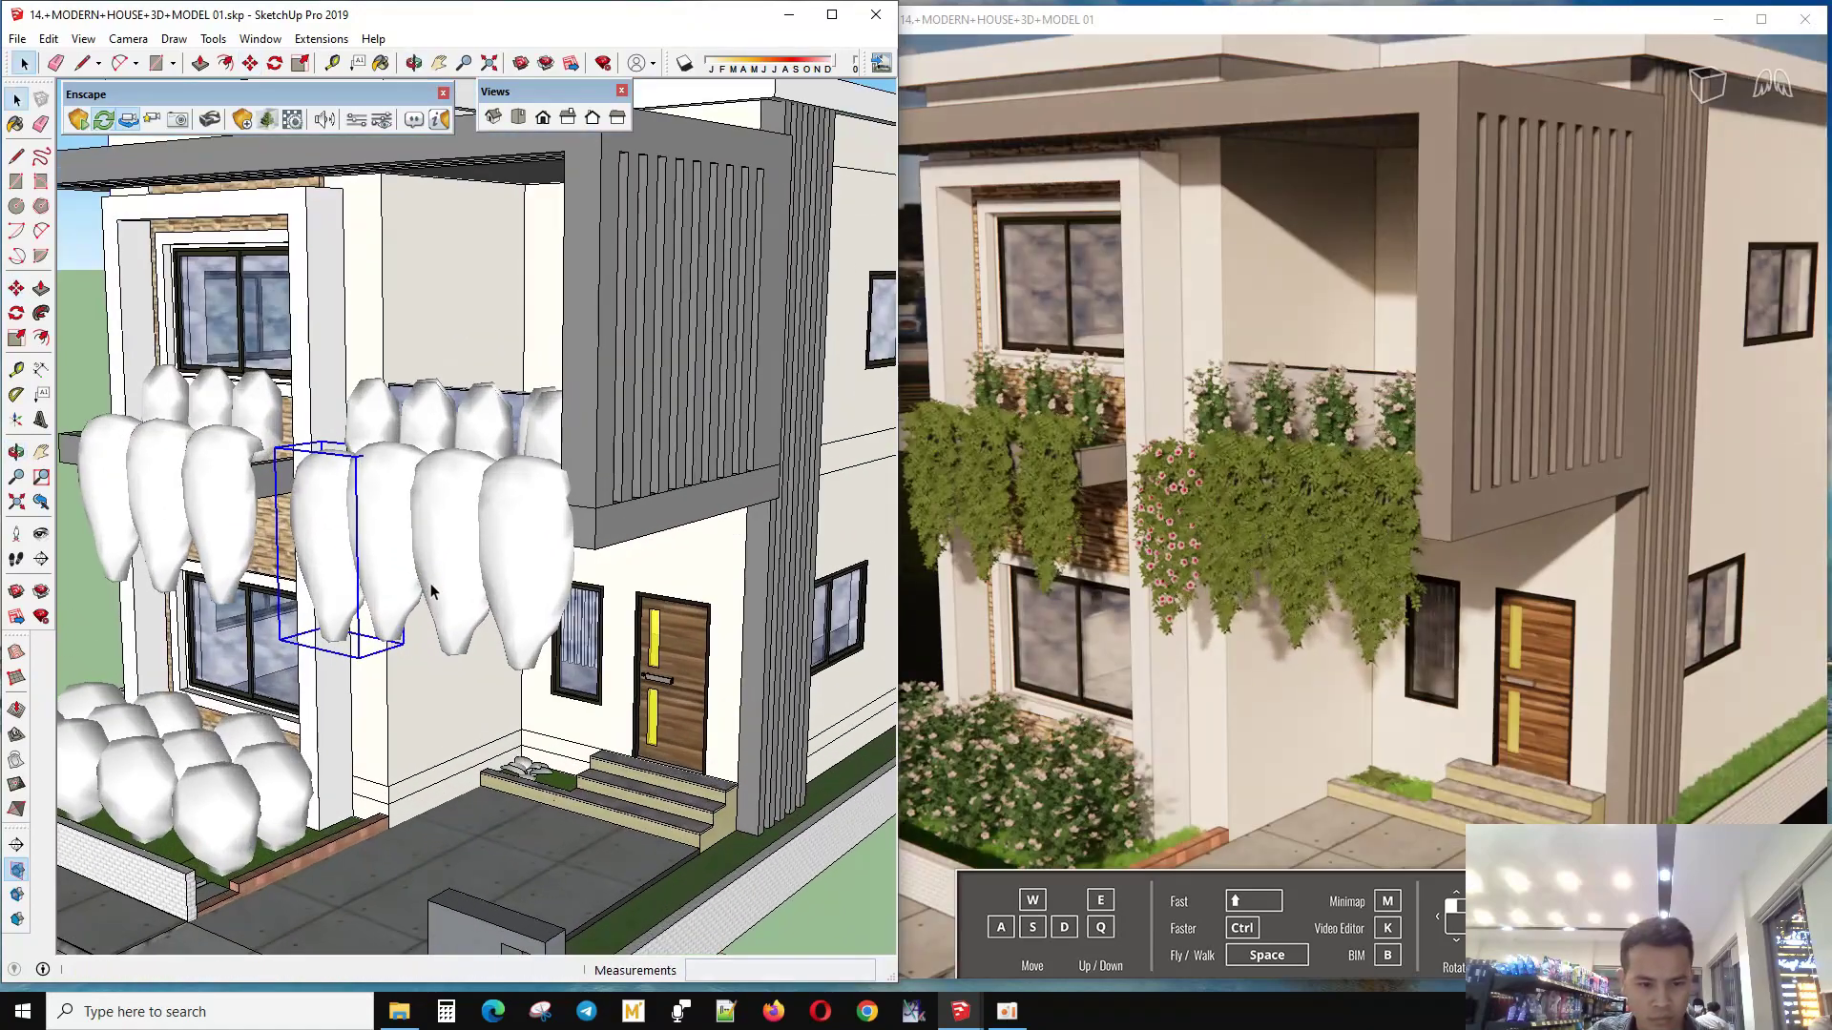
middle_drag(429, 599, 546, 768)
key(space)
scroll(546, 768, up, 3)
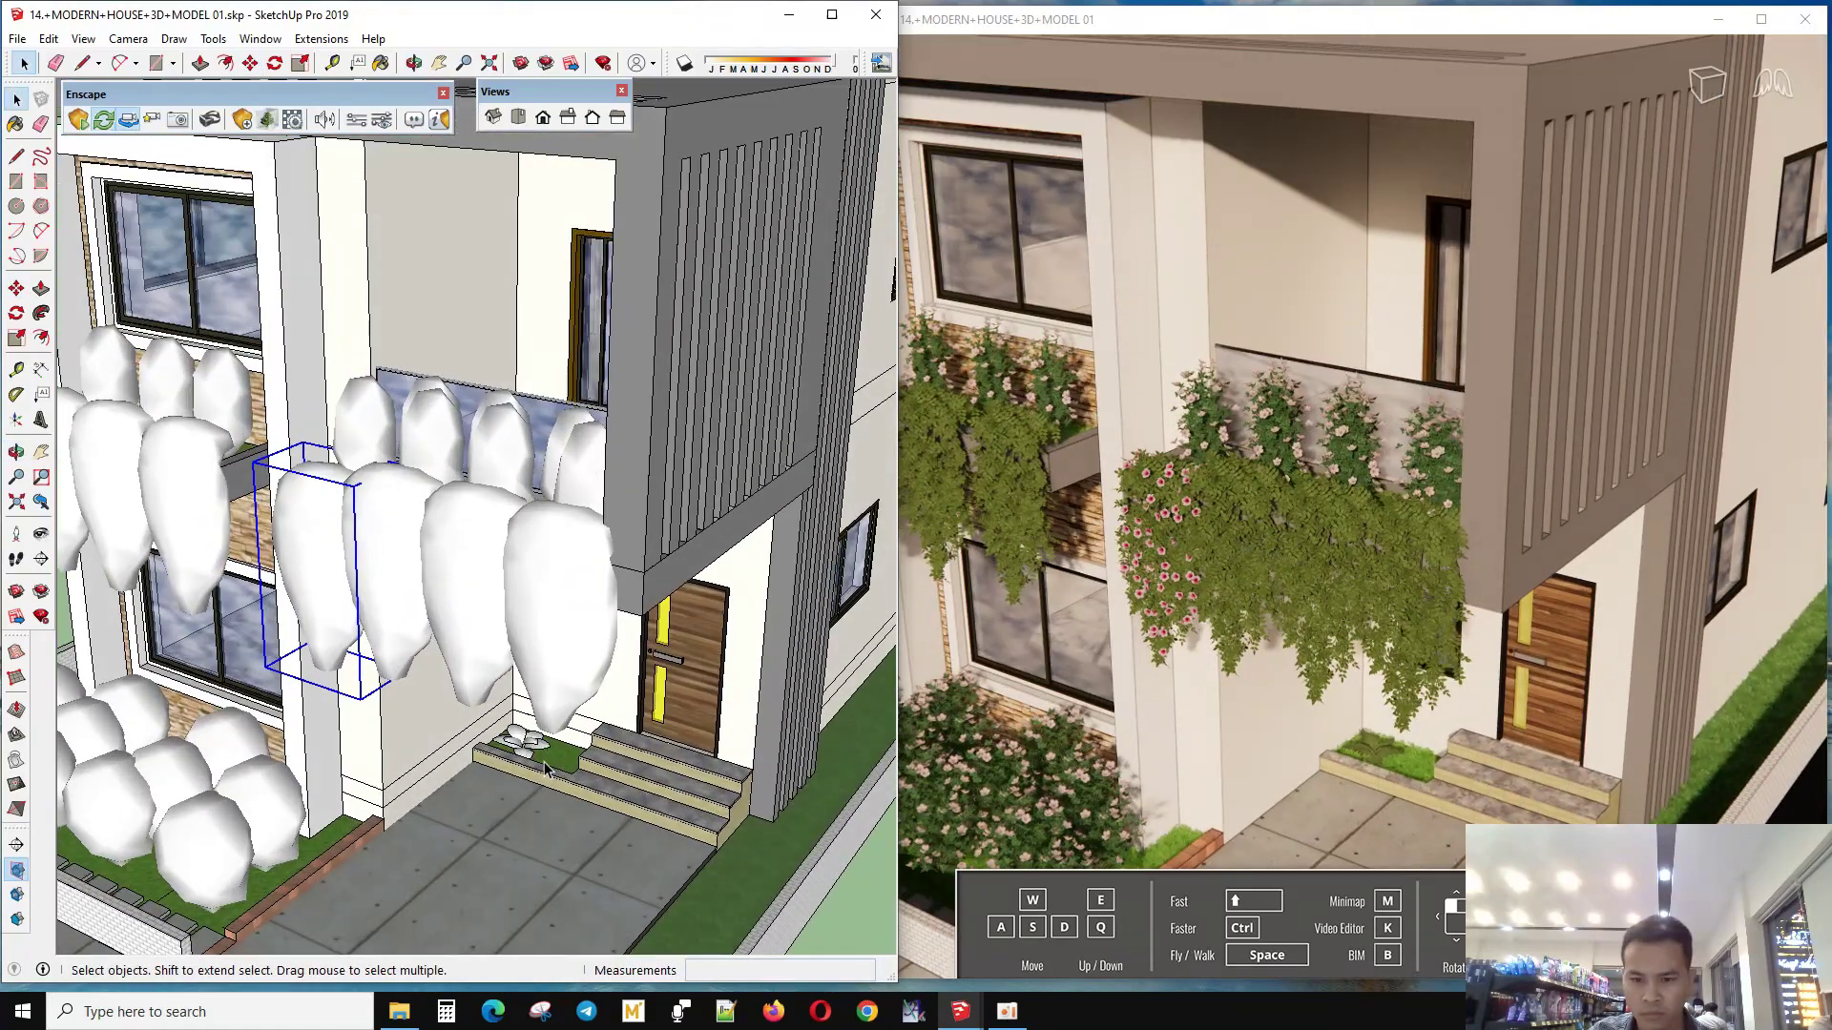
key(Delete)
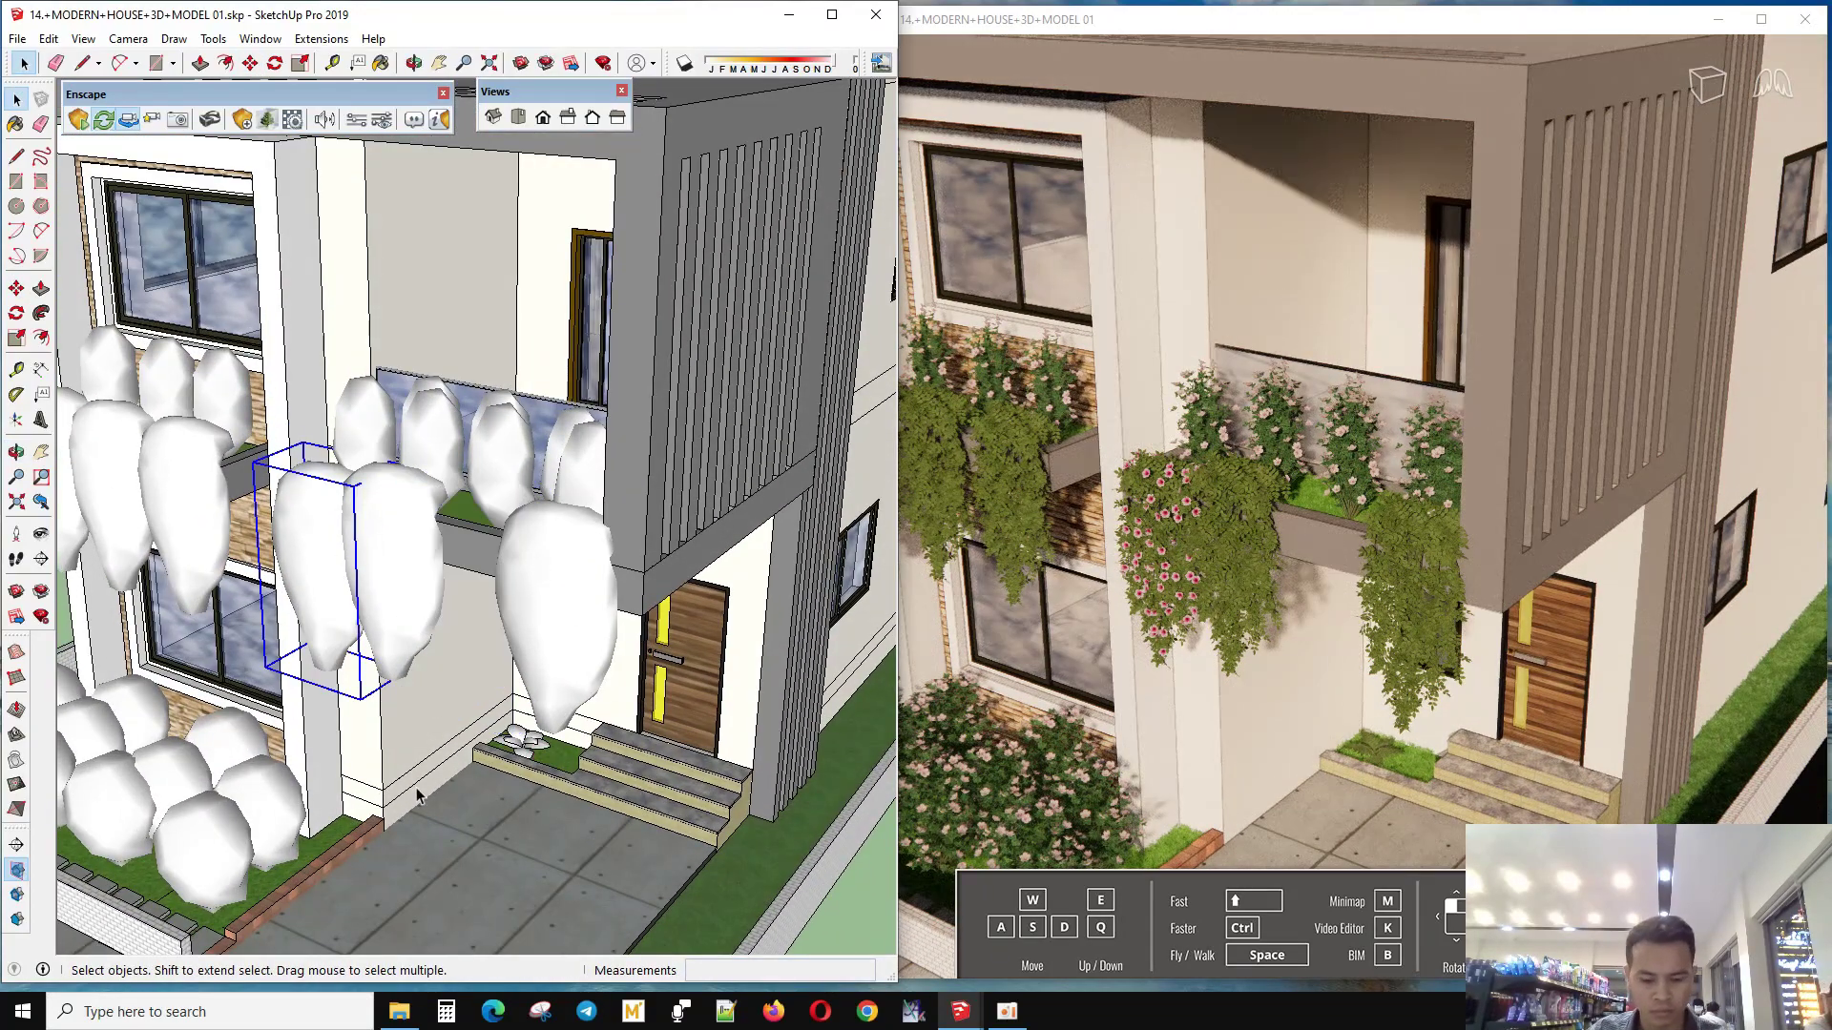
key(m)
click(356, 695)
mouse_move(490, 727)
middle_down()
mouse_move(667, 805)
mouse_move(524, 748)
mouse_move(568, 747)
middle_up()
key(space)
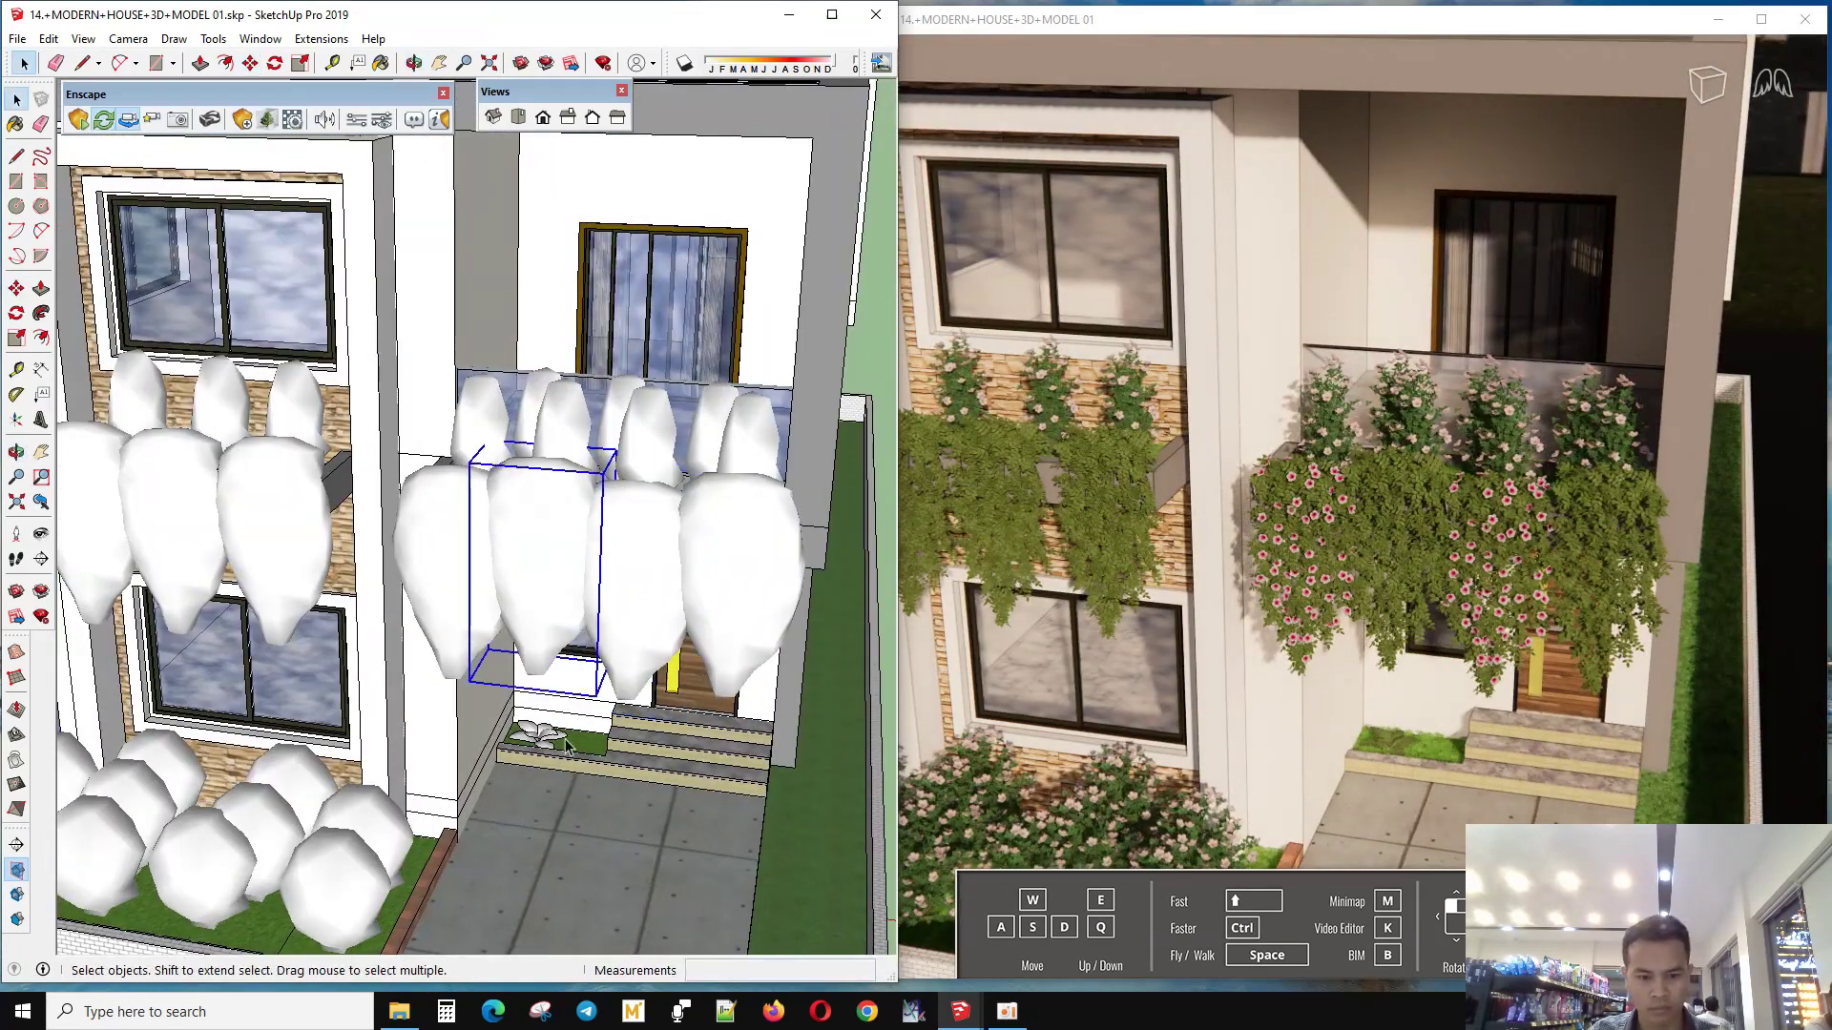
key(Delete)
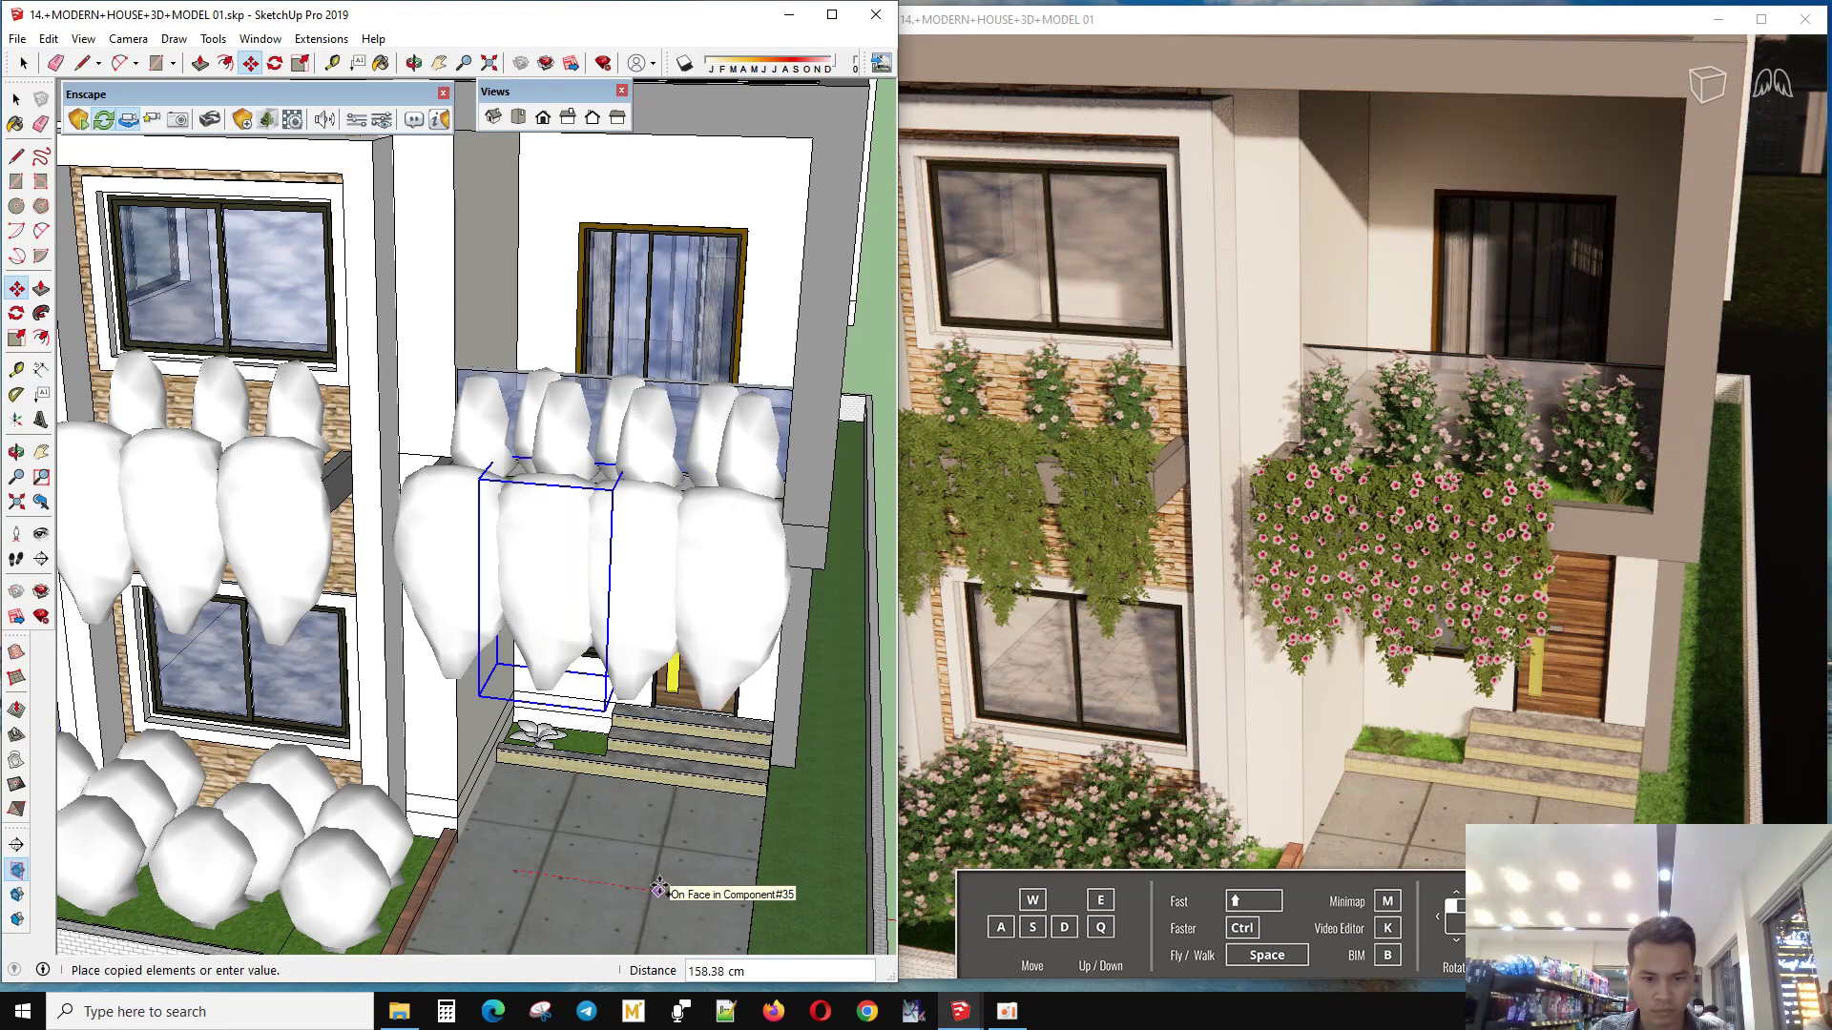
- Place a copy of the Bower Vine at the planter's right end
click(667, 890)
key(space)
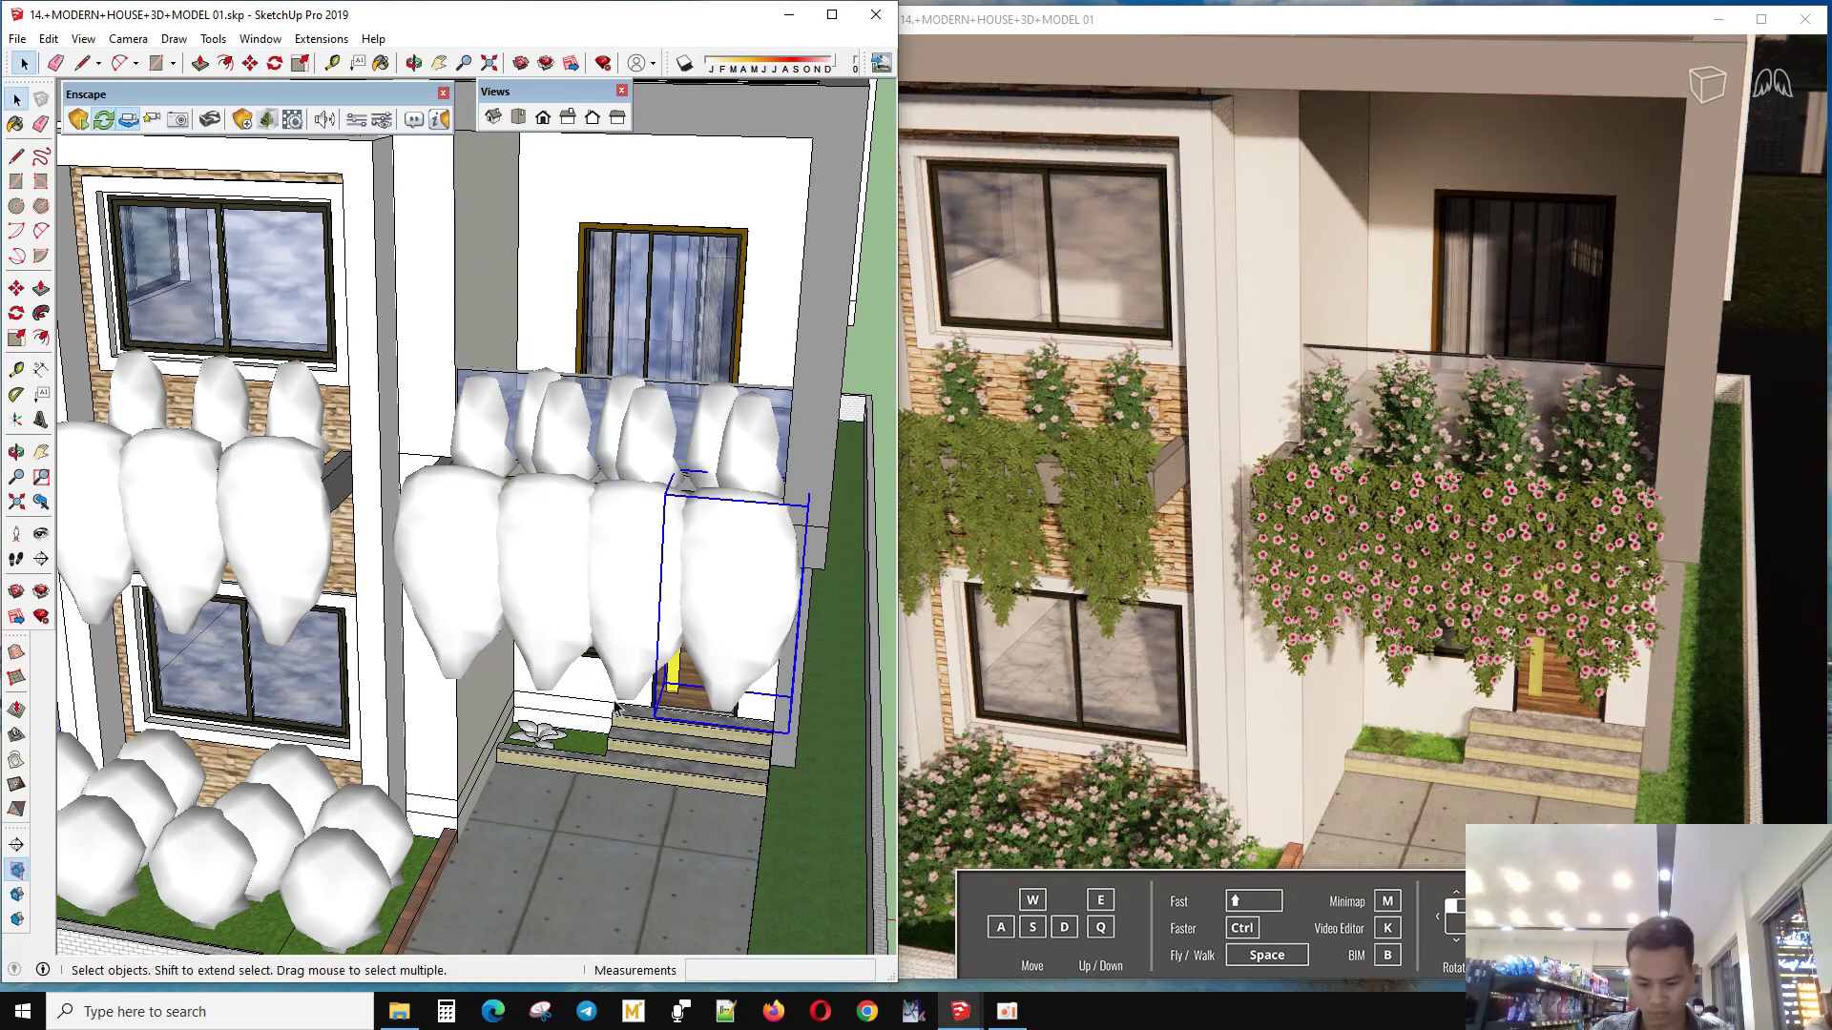
scroll(599, 708, down, 5)
mouse_move(599, 708)
middle_down()
mouse_move(603, 458)
mouse_move(610, 624)
middle_up()
scroll(603, 458, up, 5)
- Place the pink-blossom Bower Vine creeper from the Enscape library at the balcony's right end
click(1004, 1017)
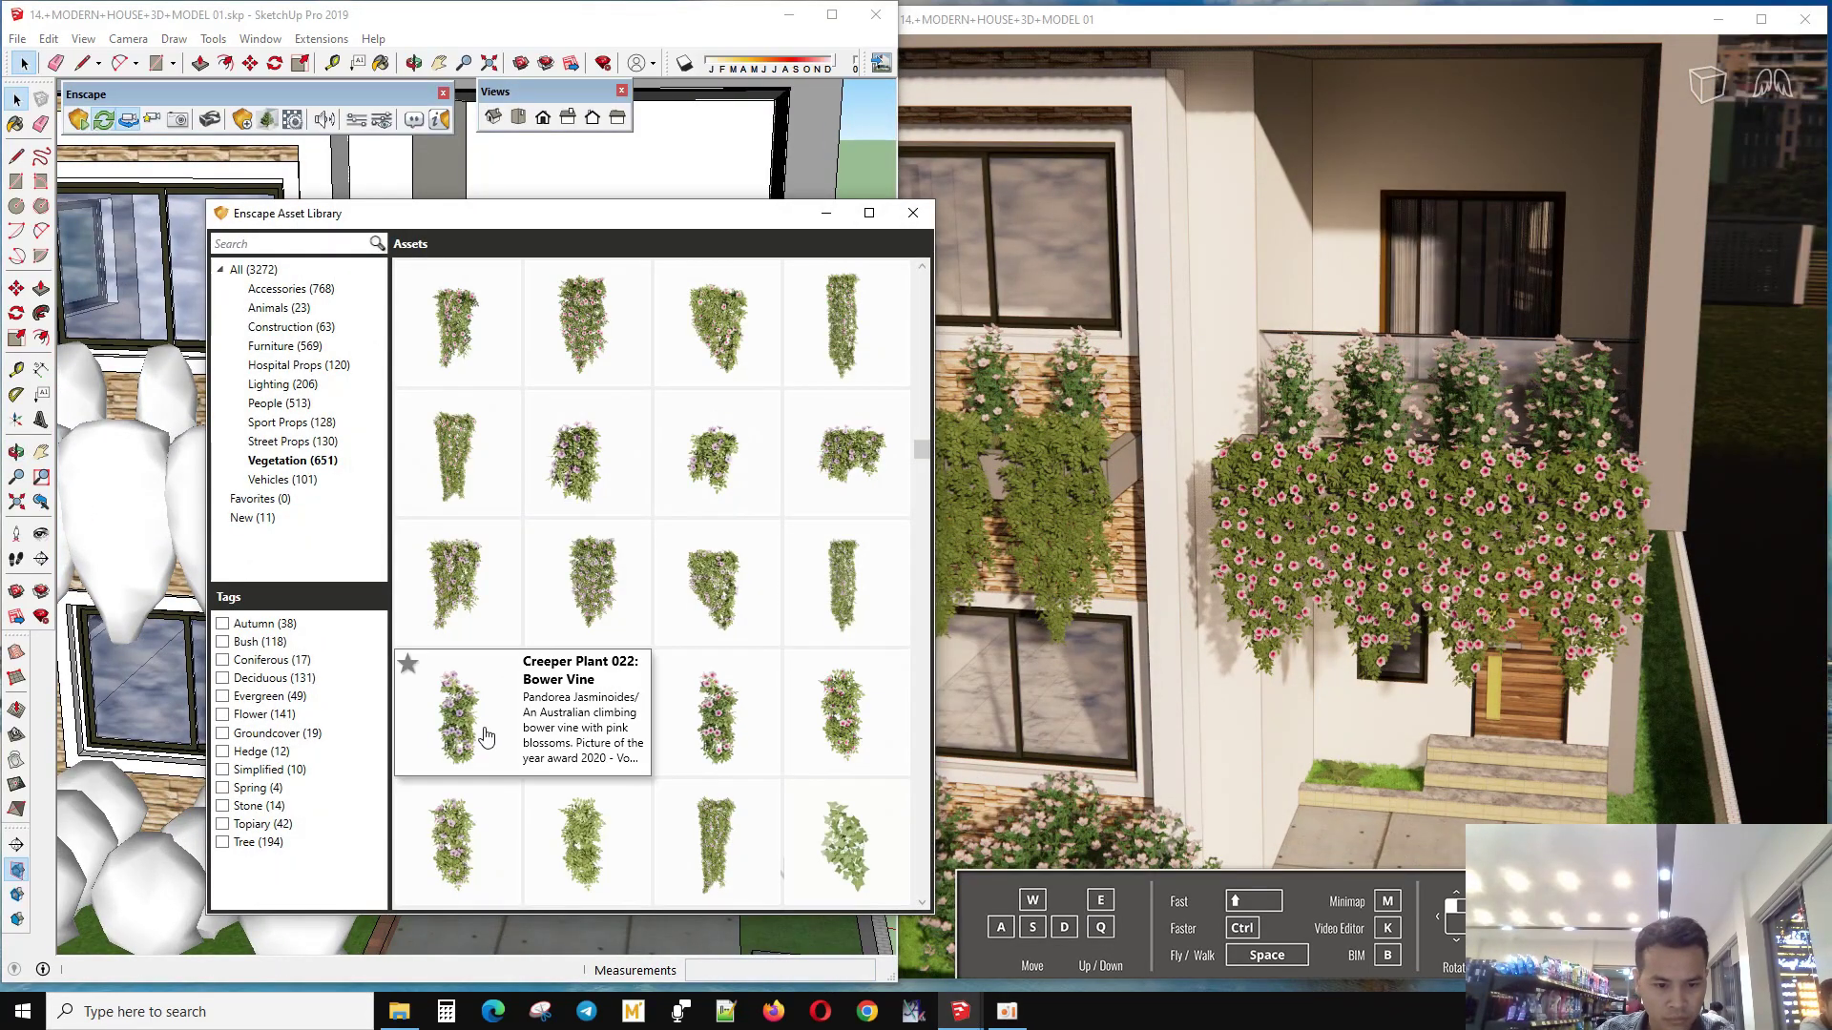
click(482, 740)
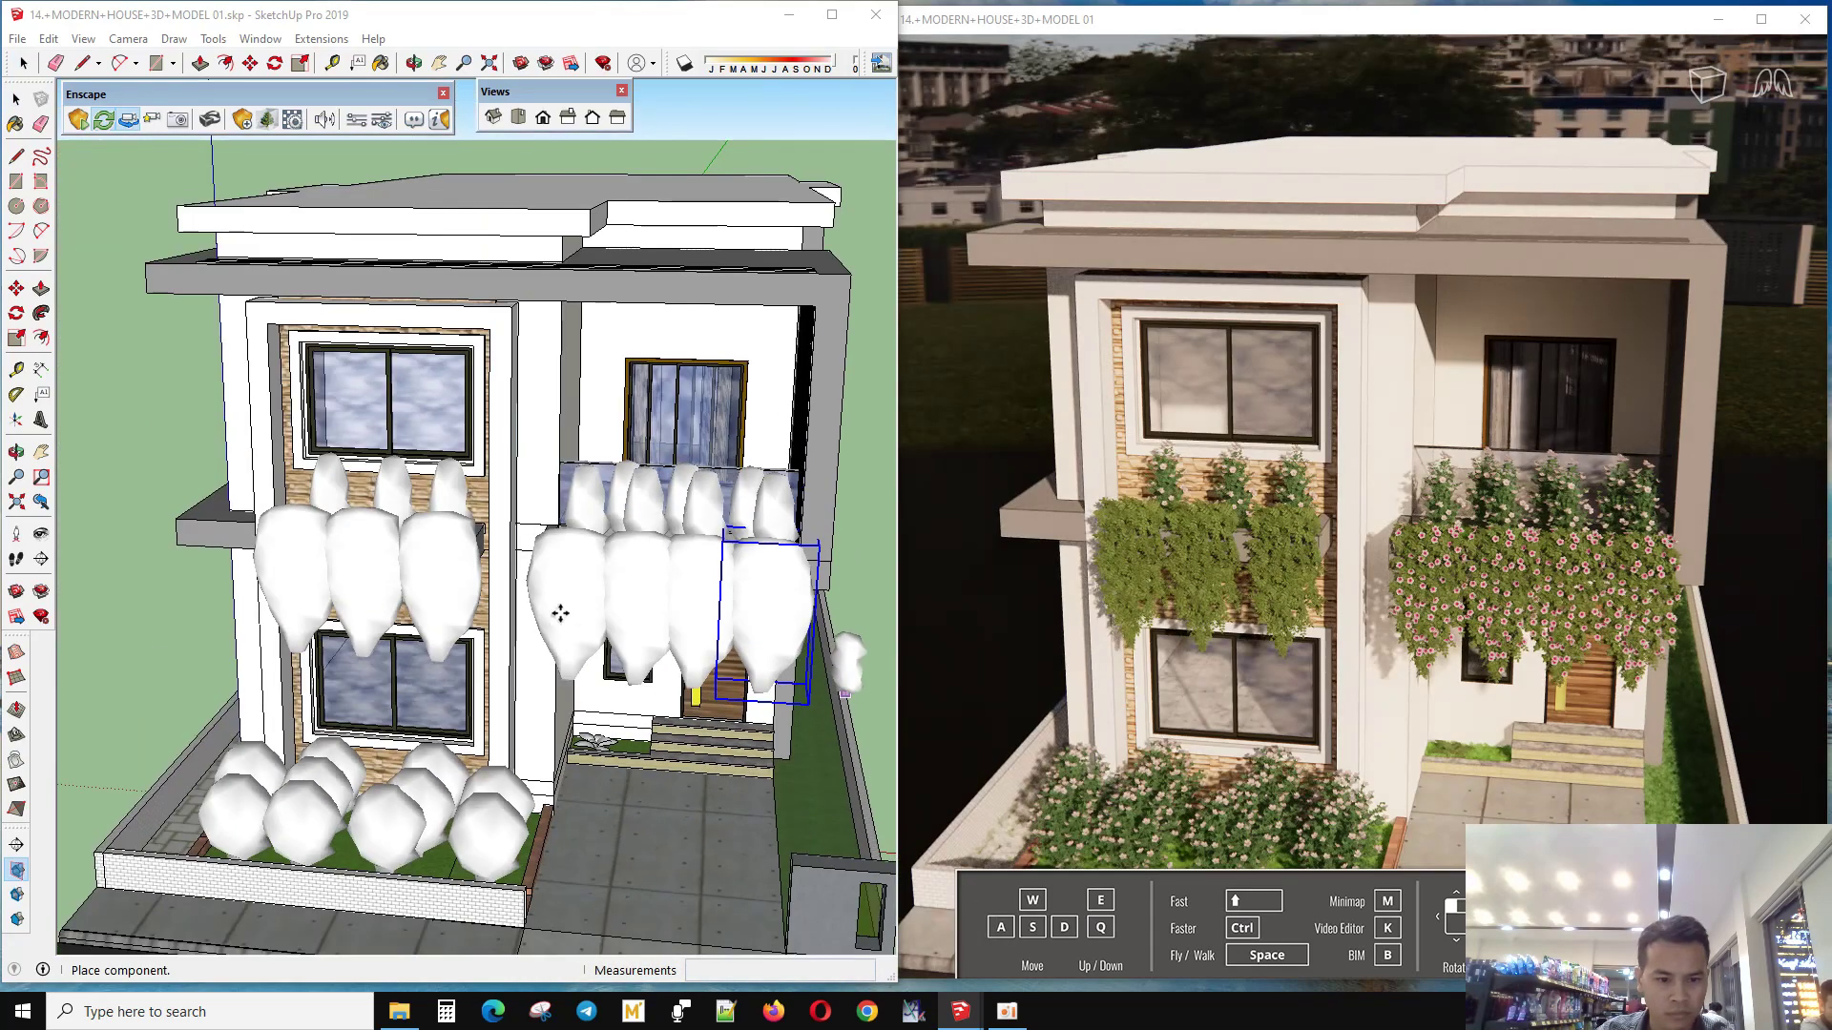
middle_drag(560, 613, 606, 747)
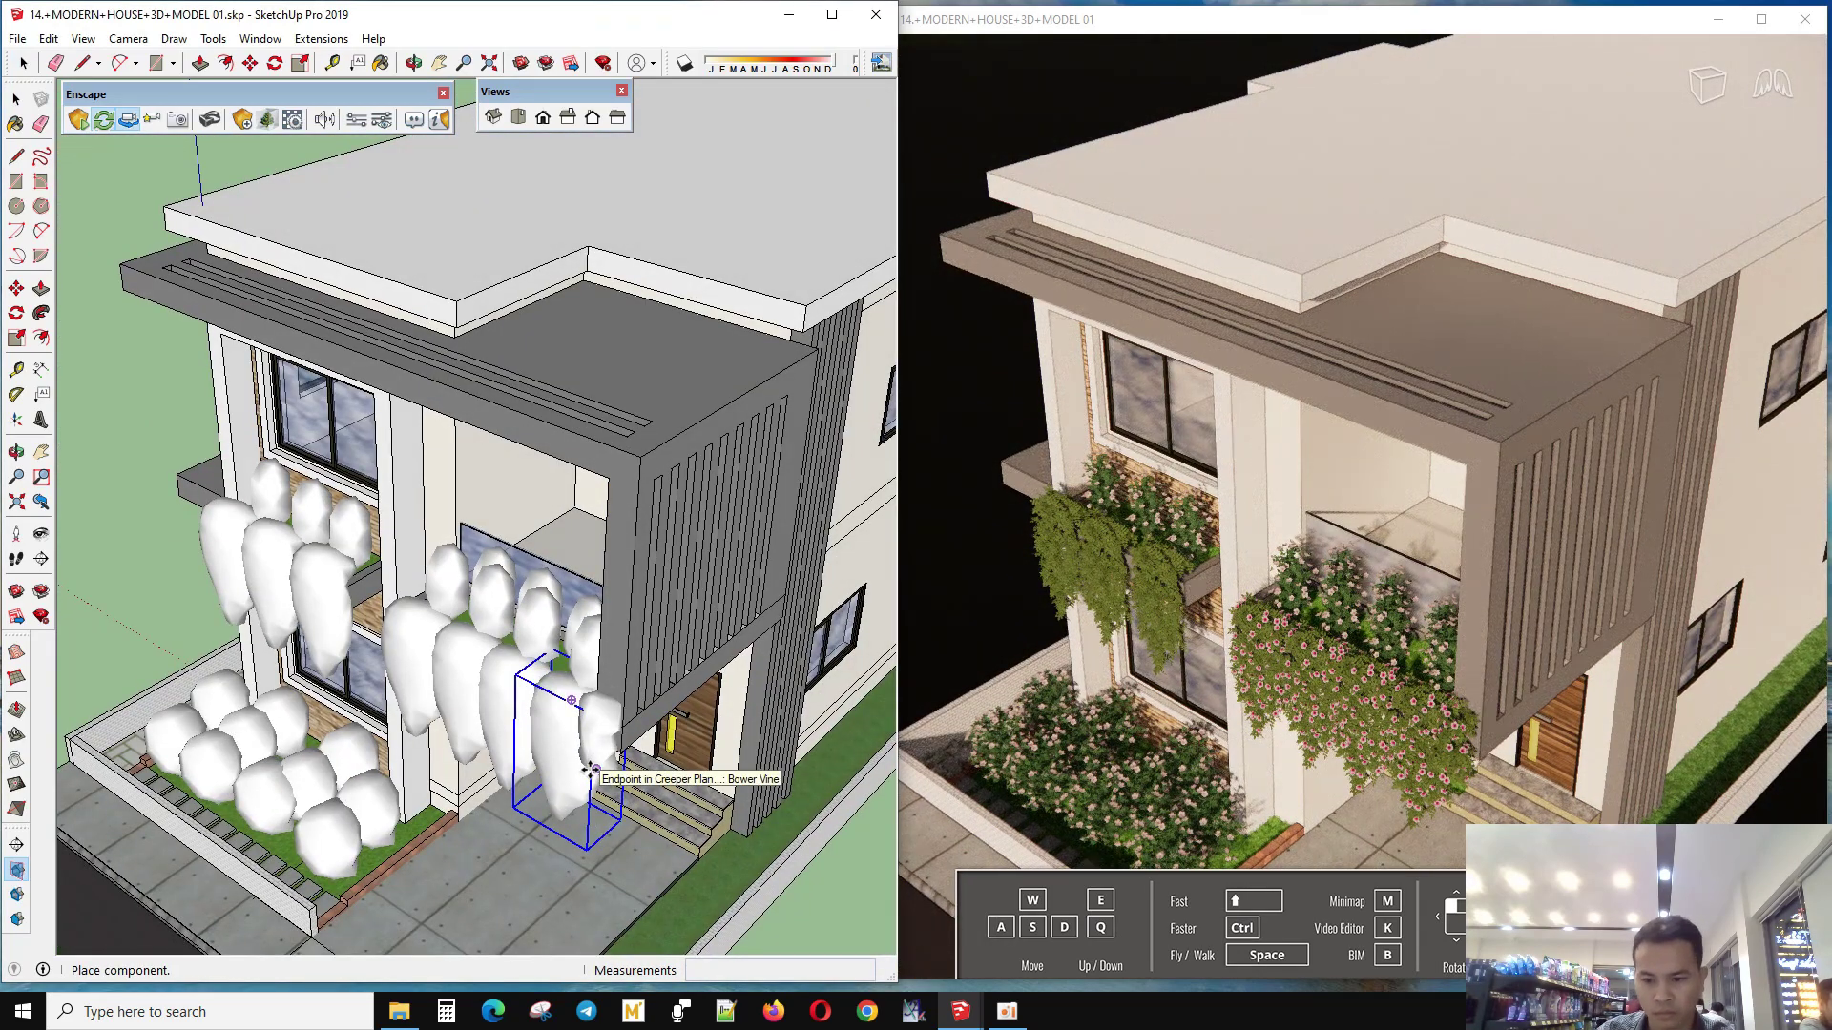
scroll(588, 771, up, 5)
scroll(614, 553, up, 3)
middle_drag(613, 553, 713, 570)
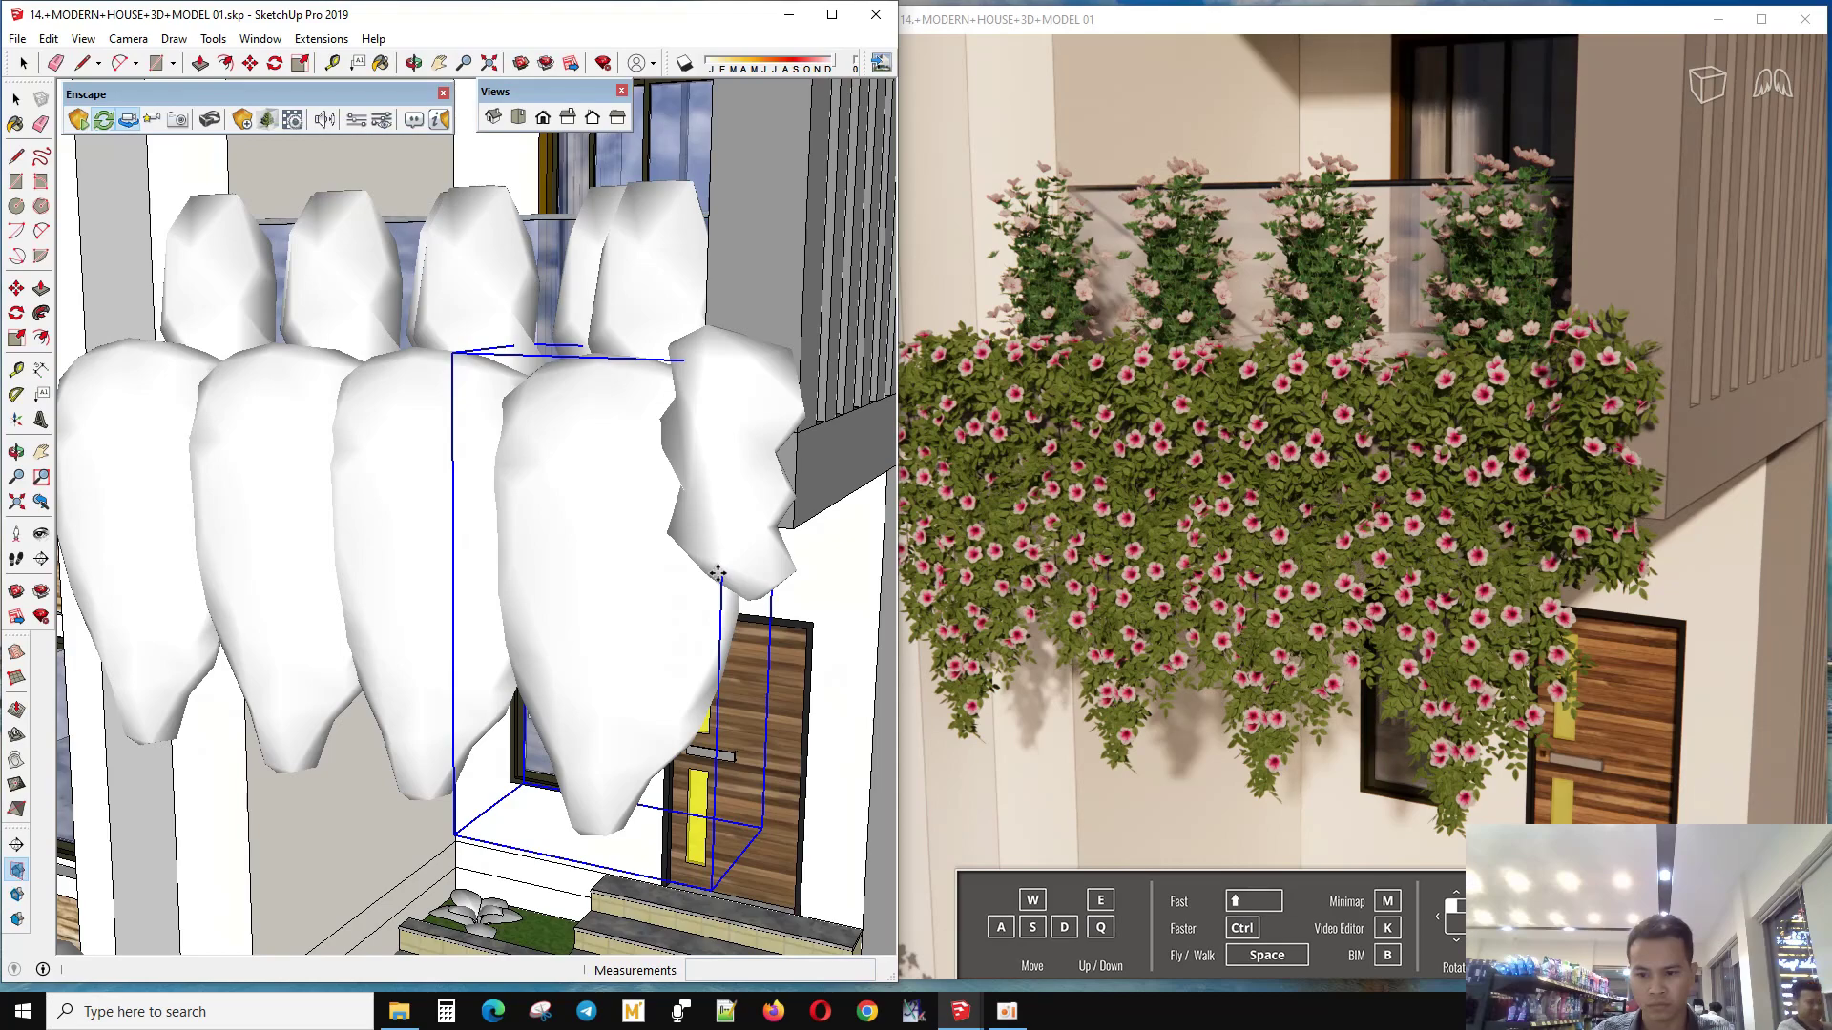
scroll(717, 573, down, 3)
scroll(717, 572, down, 4)
click(754, 611)
scroll(752, 671, up, 5)
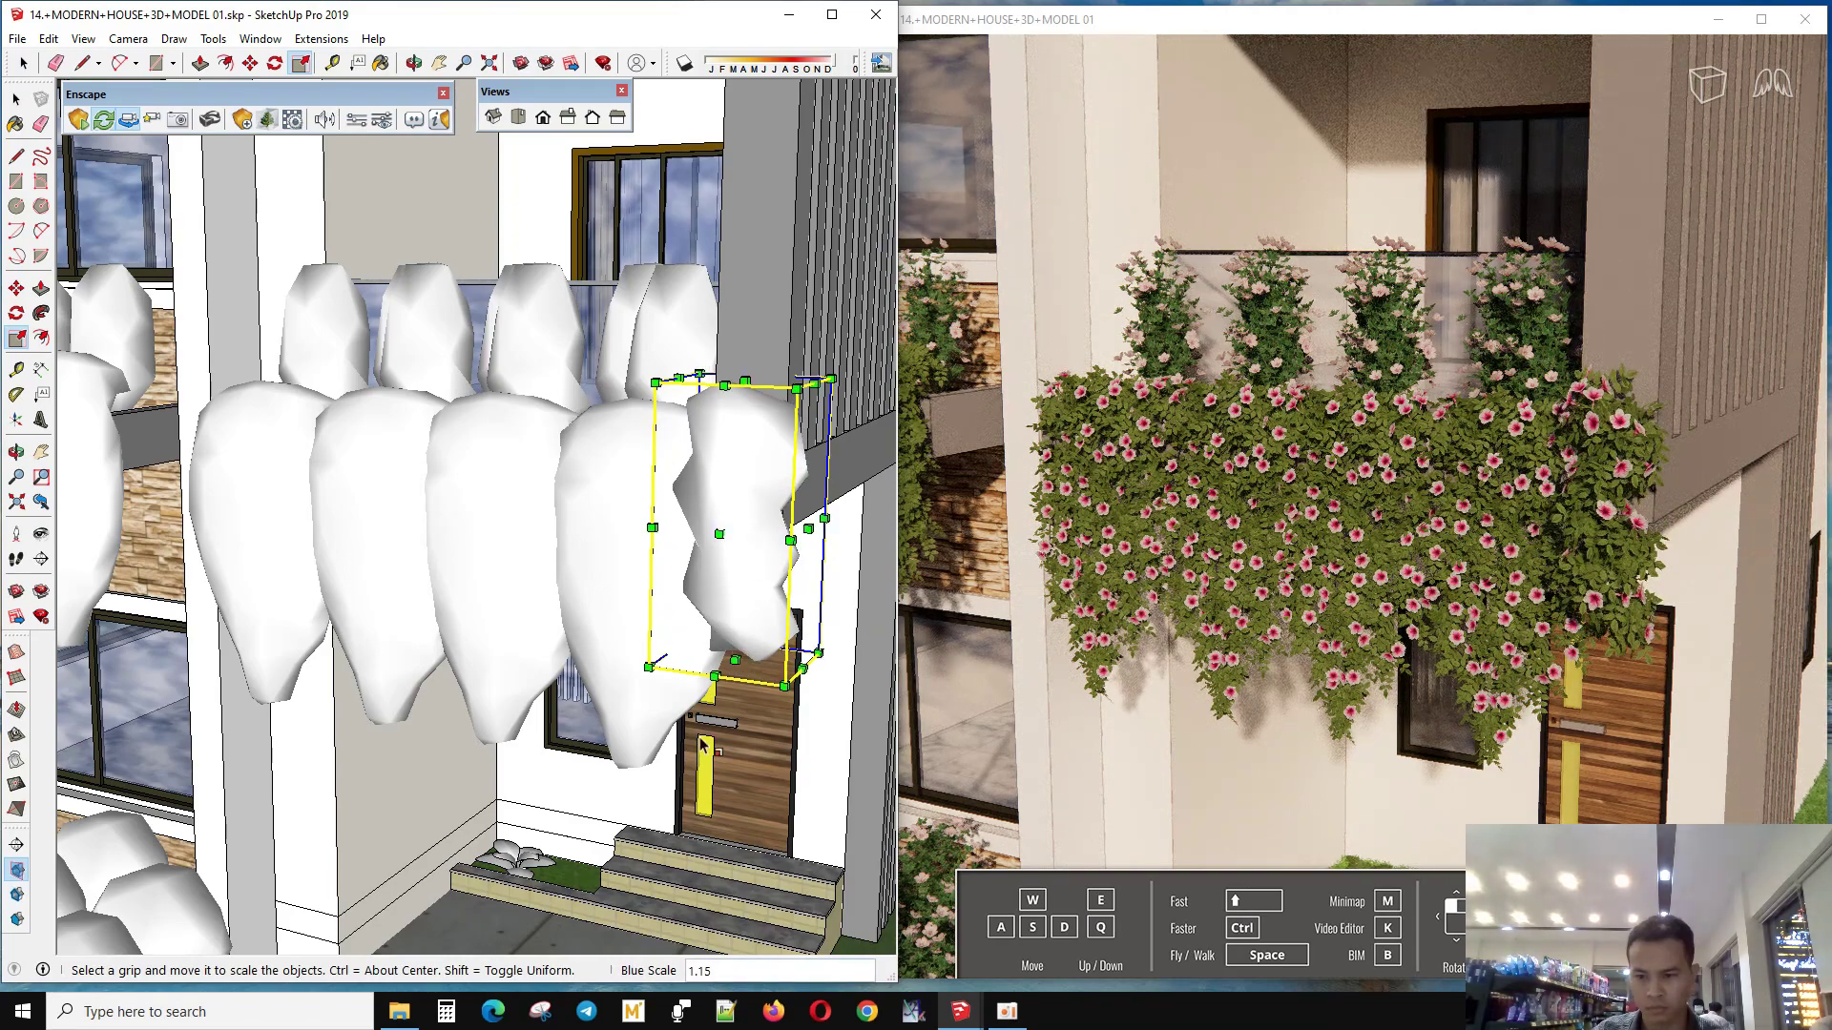
scroll(703, 756, down, 5)
scroll(697, 790, up, 5)
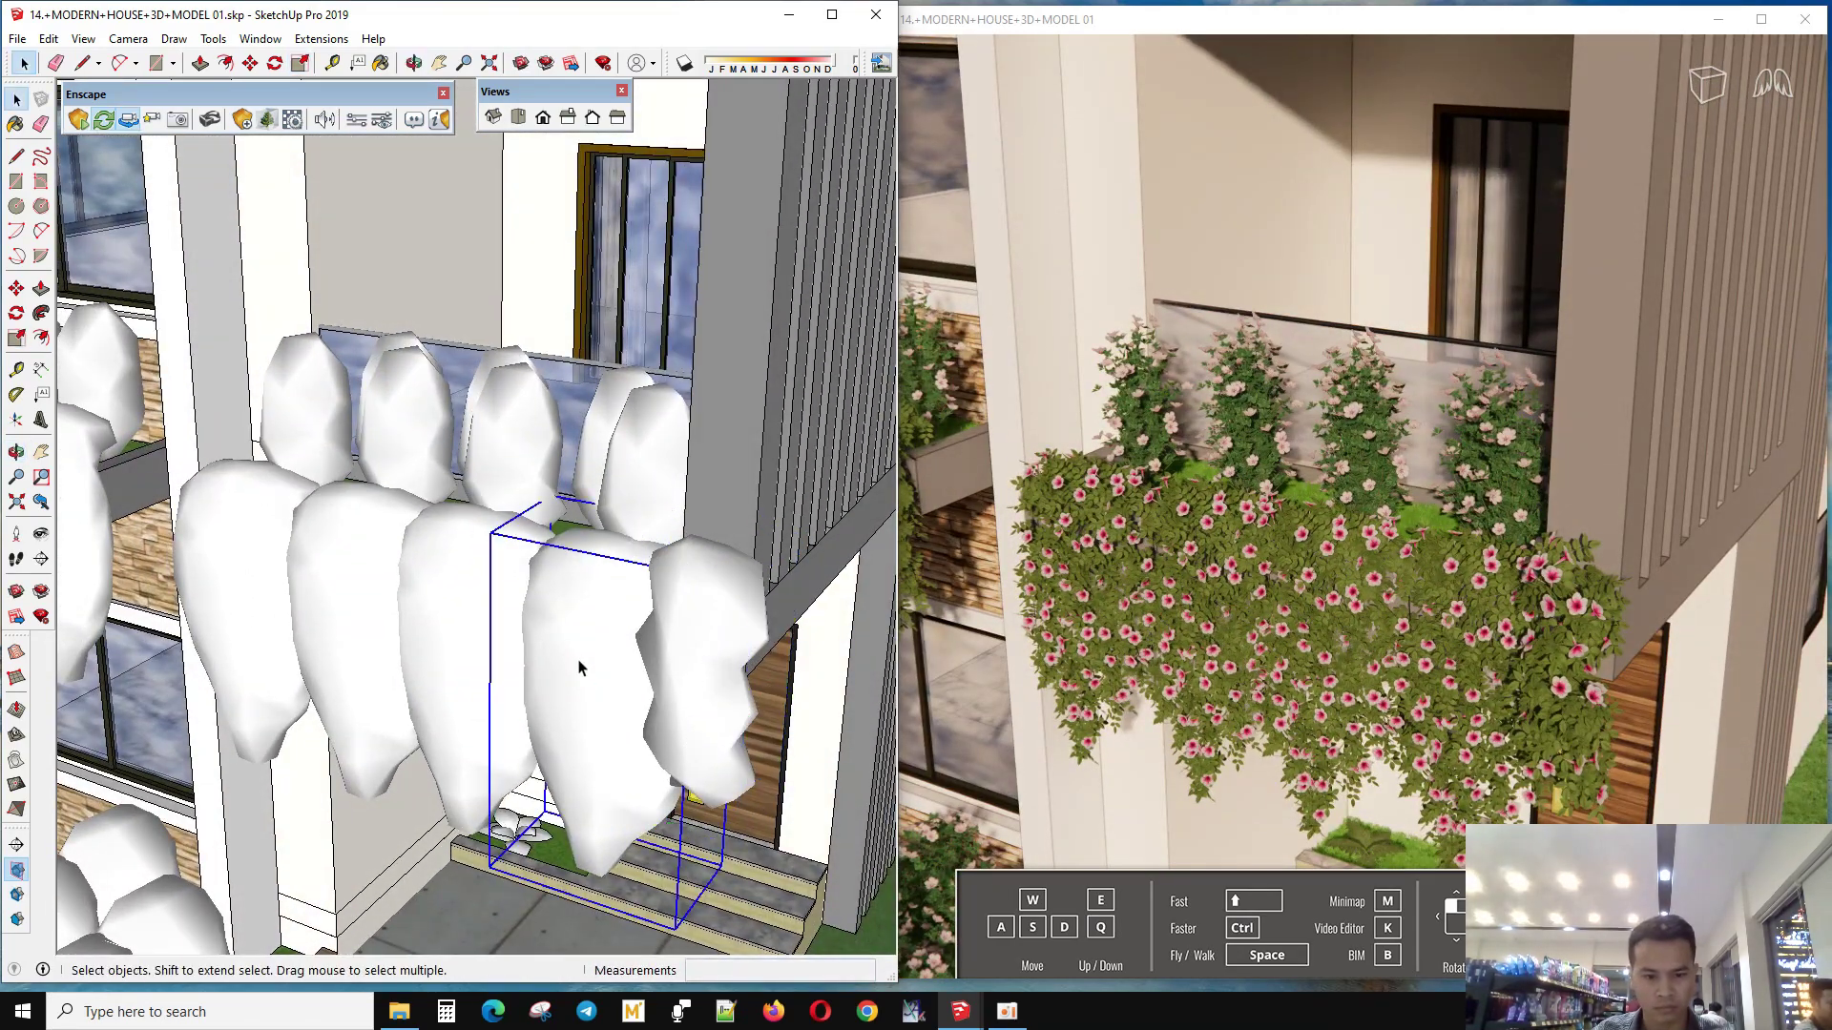
- Reposition the new Bower Vine with Move, check it, and clear the selection
key(m)
scroll(629, 897, down, 2)
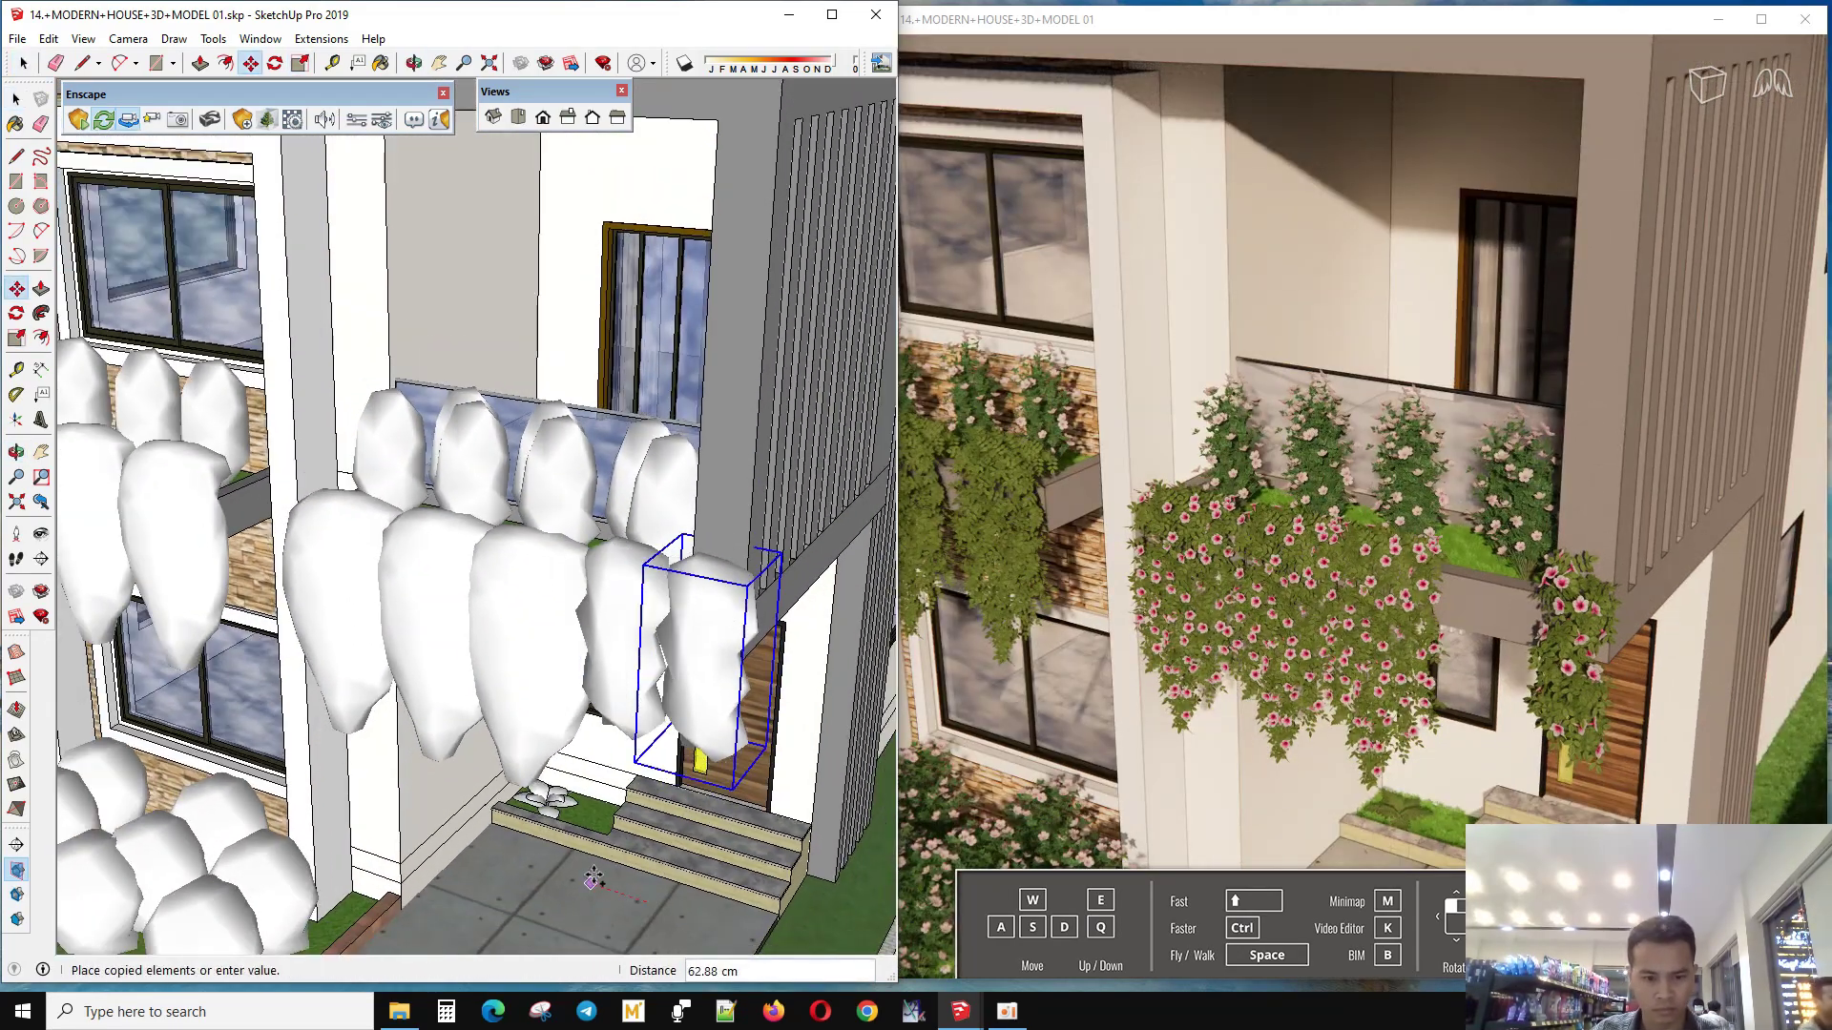
mouse_move(594, 873)
middle_down()
mouse_move(680, 686)
mouse_move(469, 637)
mouse_move(636, 763)
mouse_move(680, 649)
middle_up()
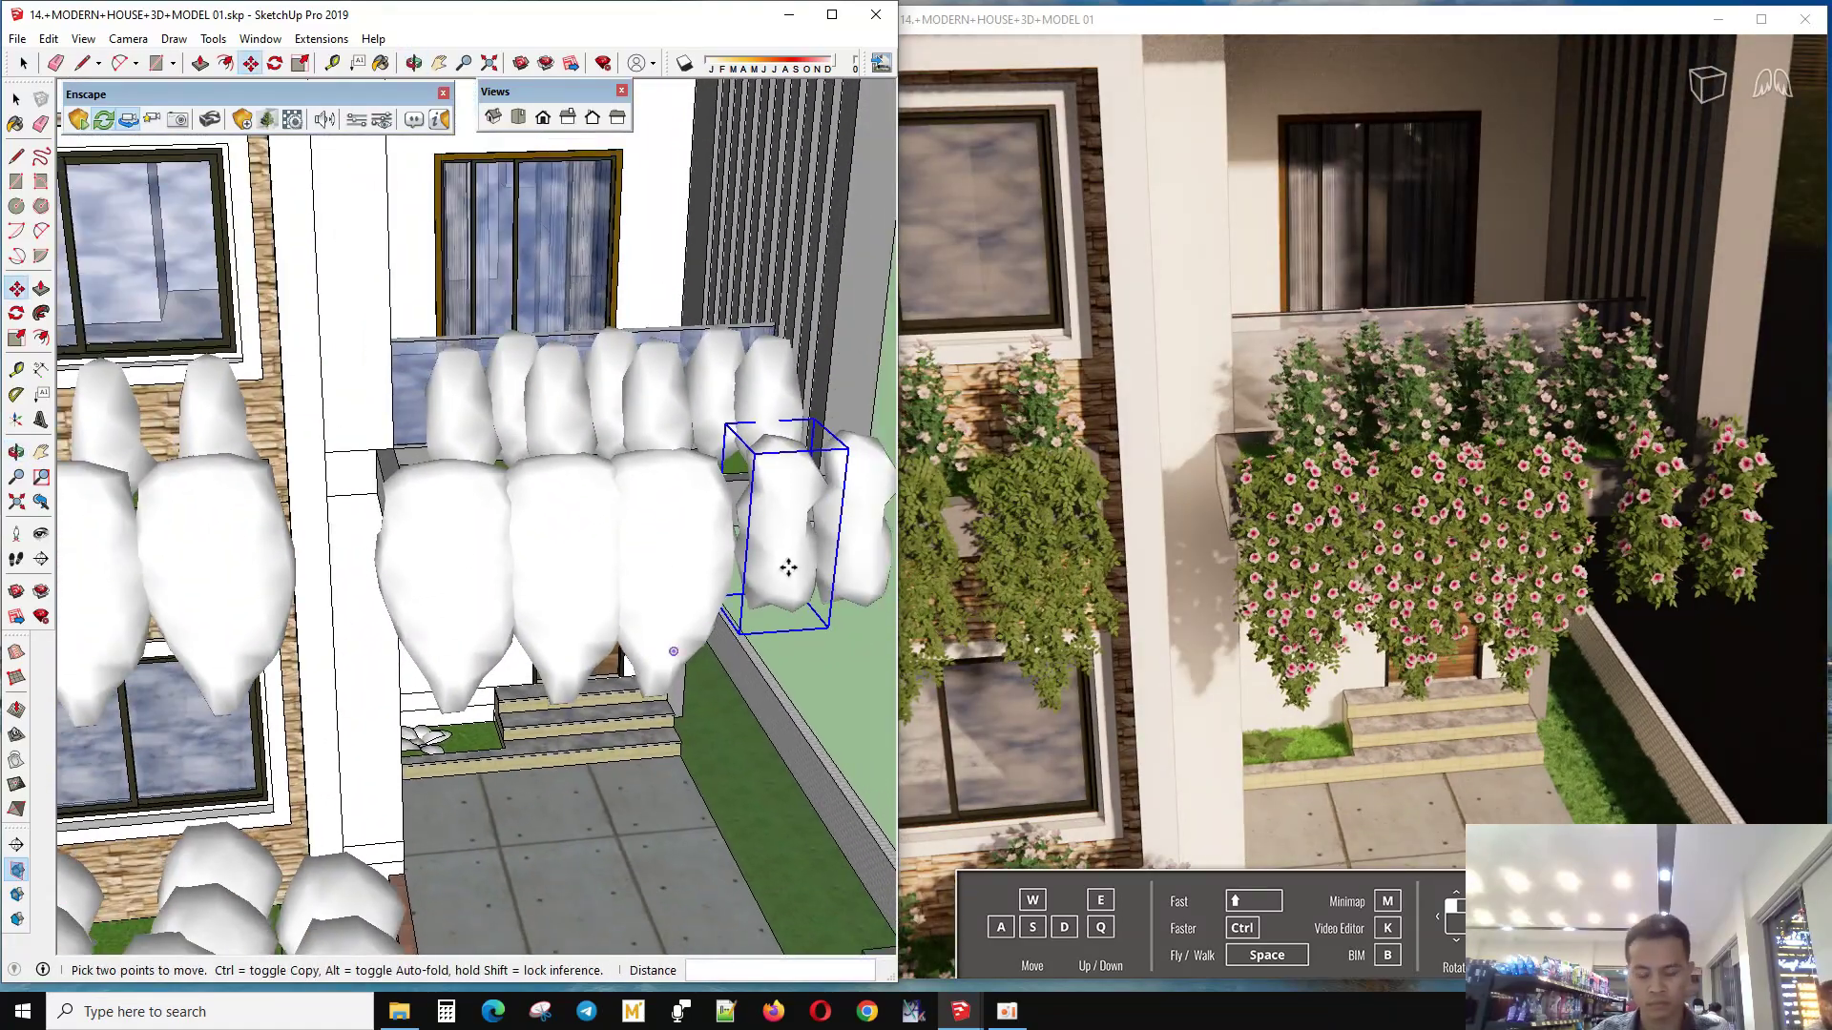
key(space)
scroll(788, 568, down, 3)
click(711, 675)
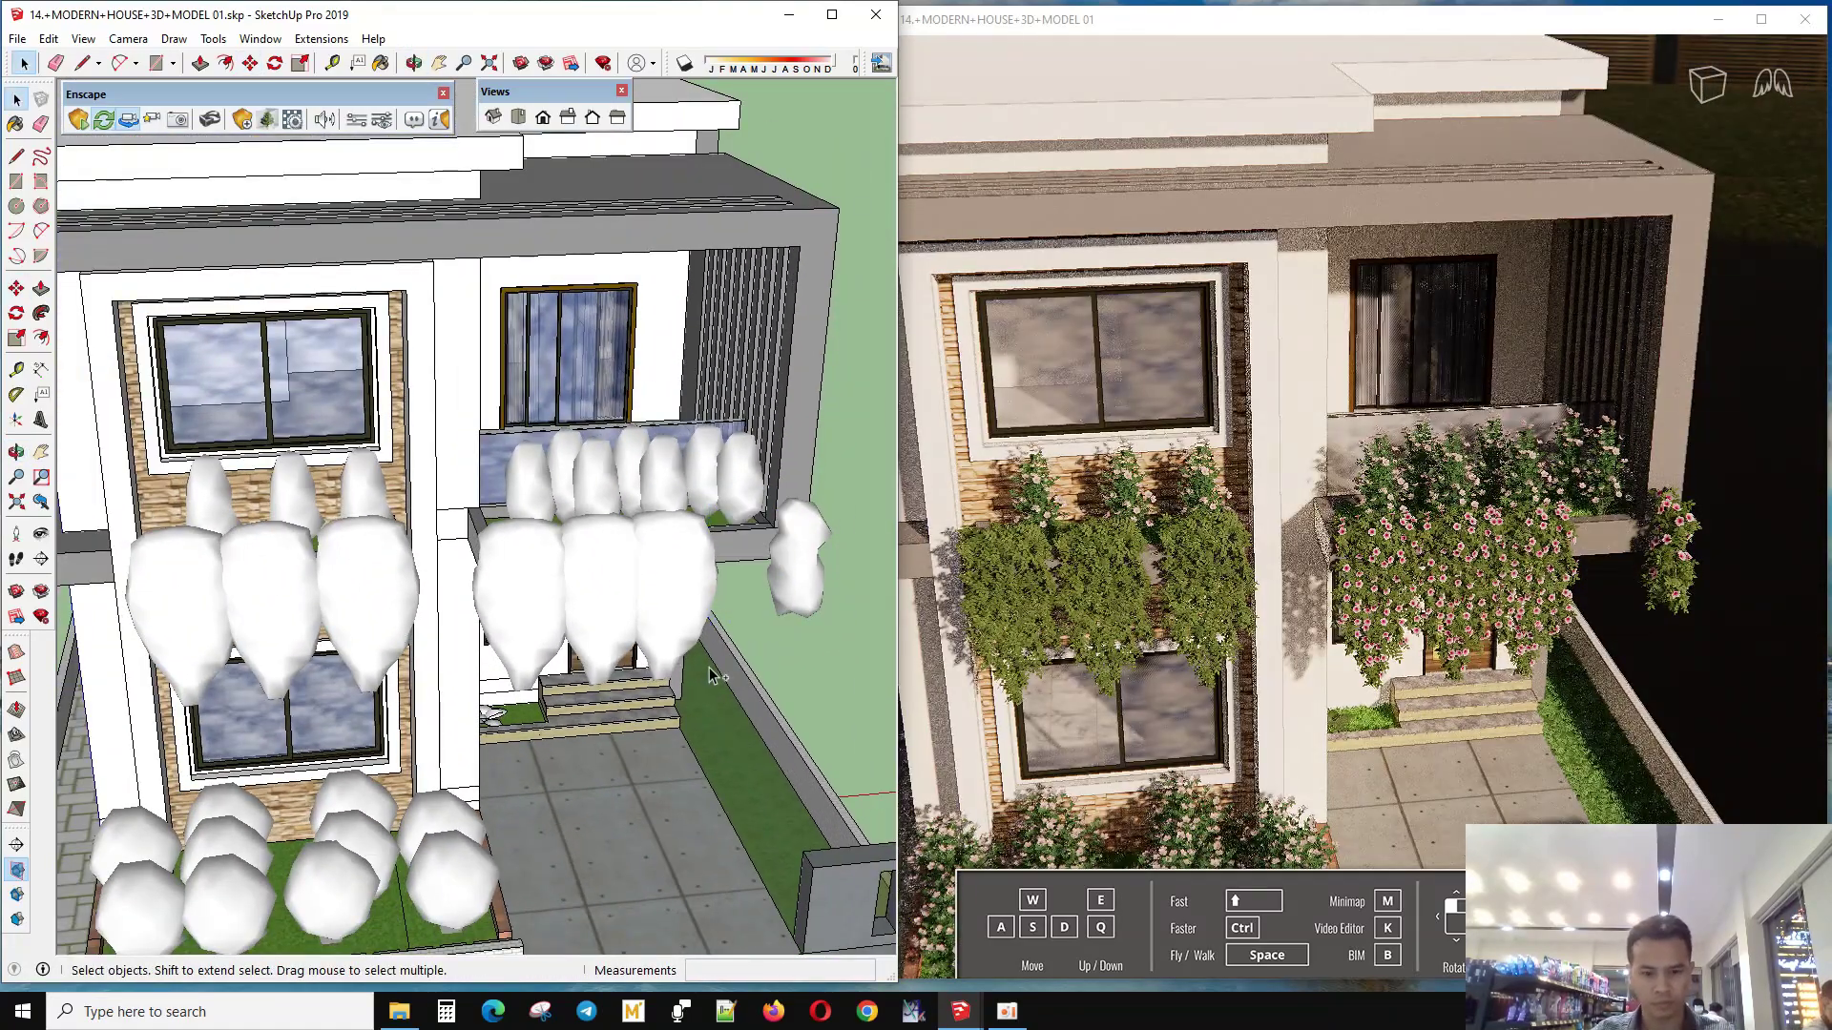
- From a street-level corner view, select one of the front balcony planters
middle_drag(716, 673, 345, 365)
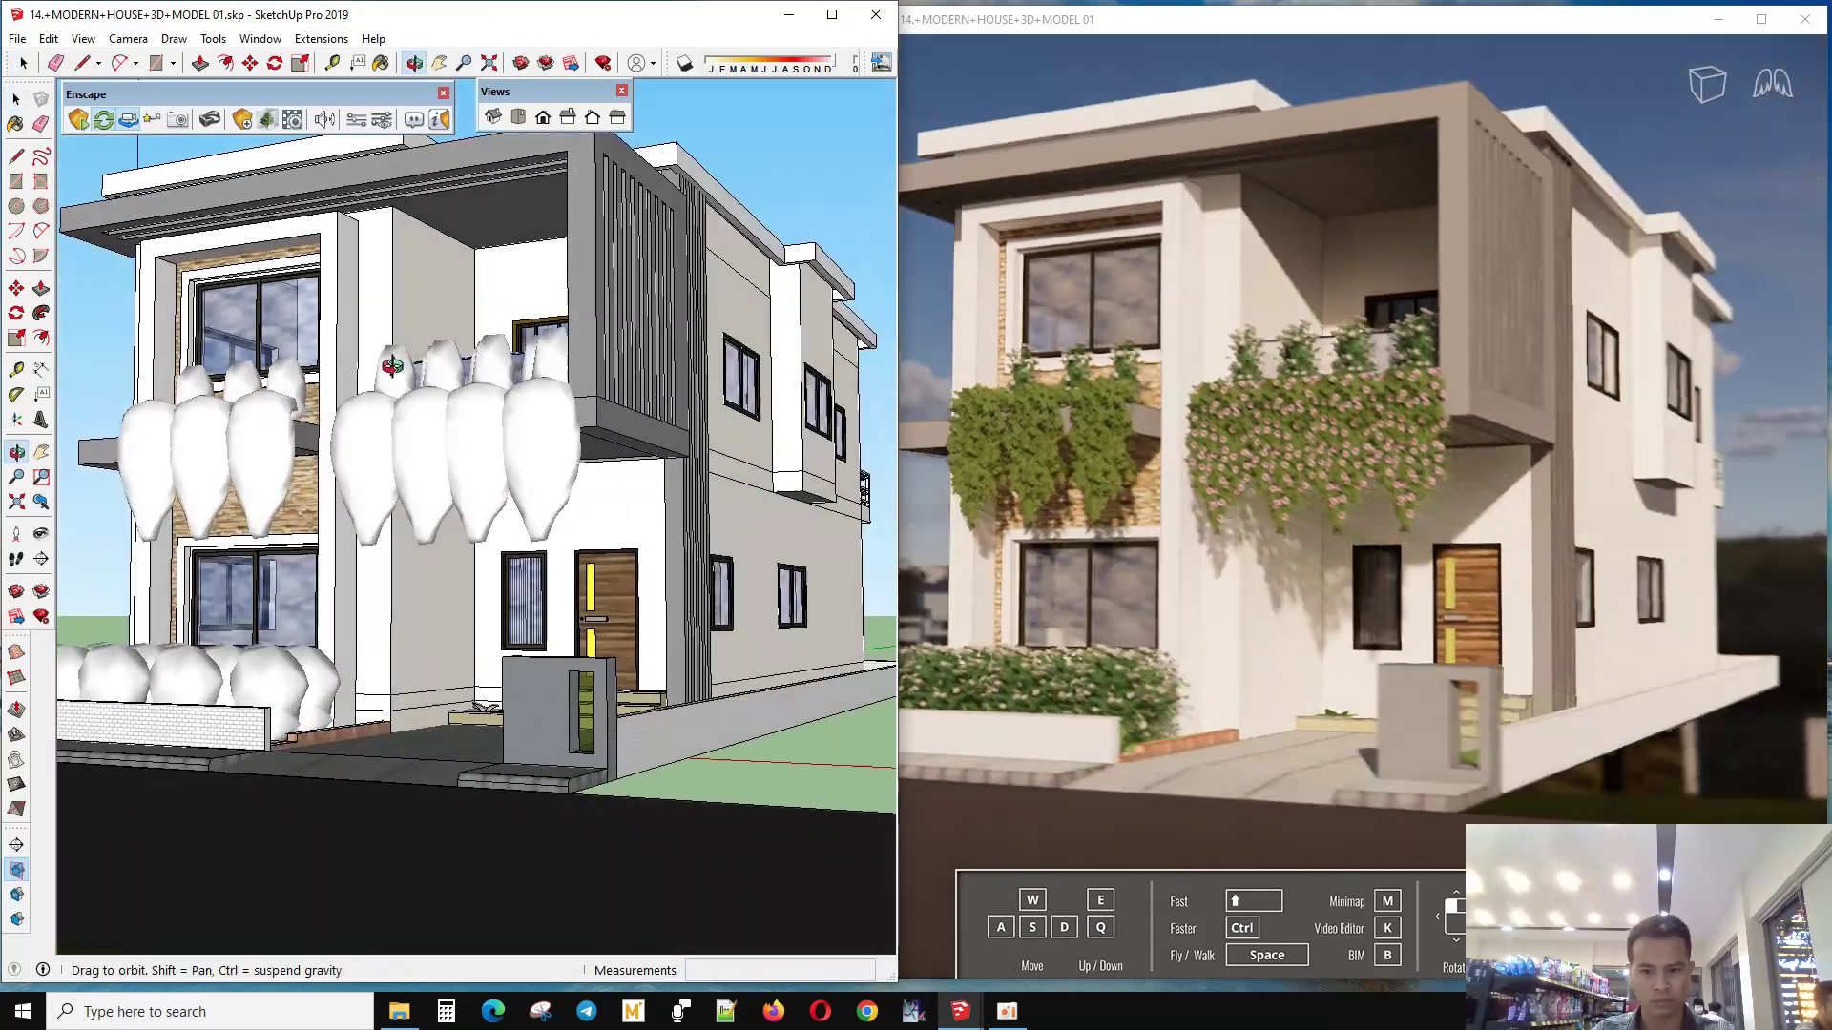
scroll(345, 365, up, 3)
scroll(346, 365, down, 3)
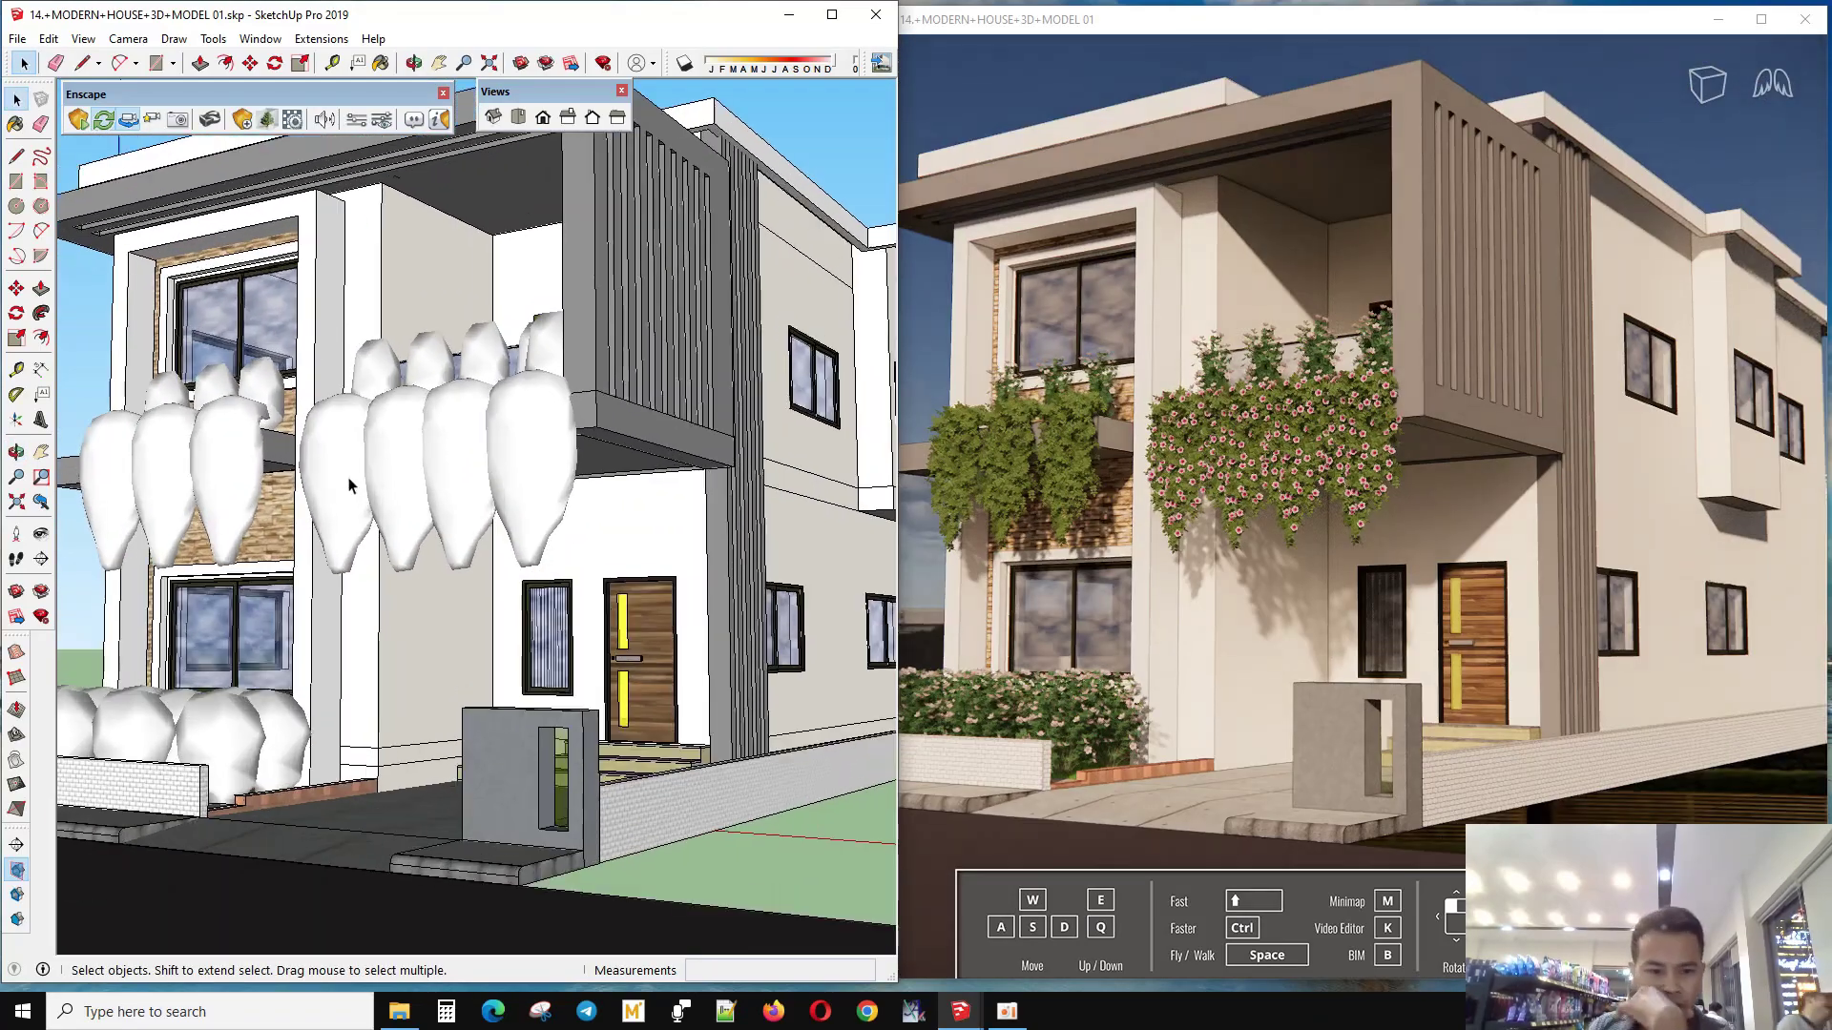
scroll(493, 508, up, 3)
click(493, 508)
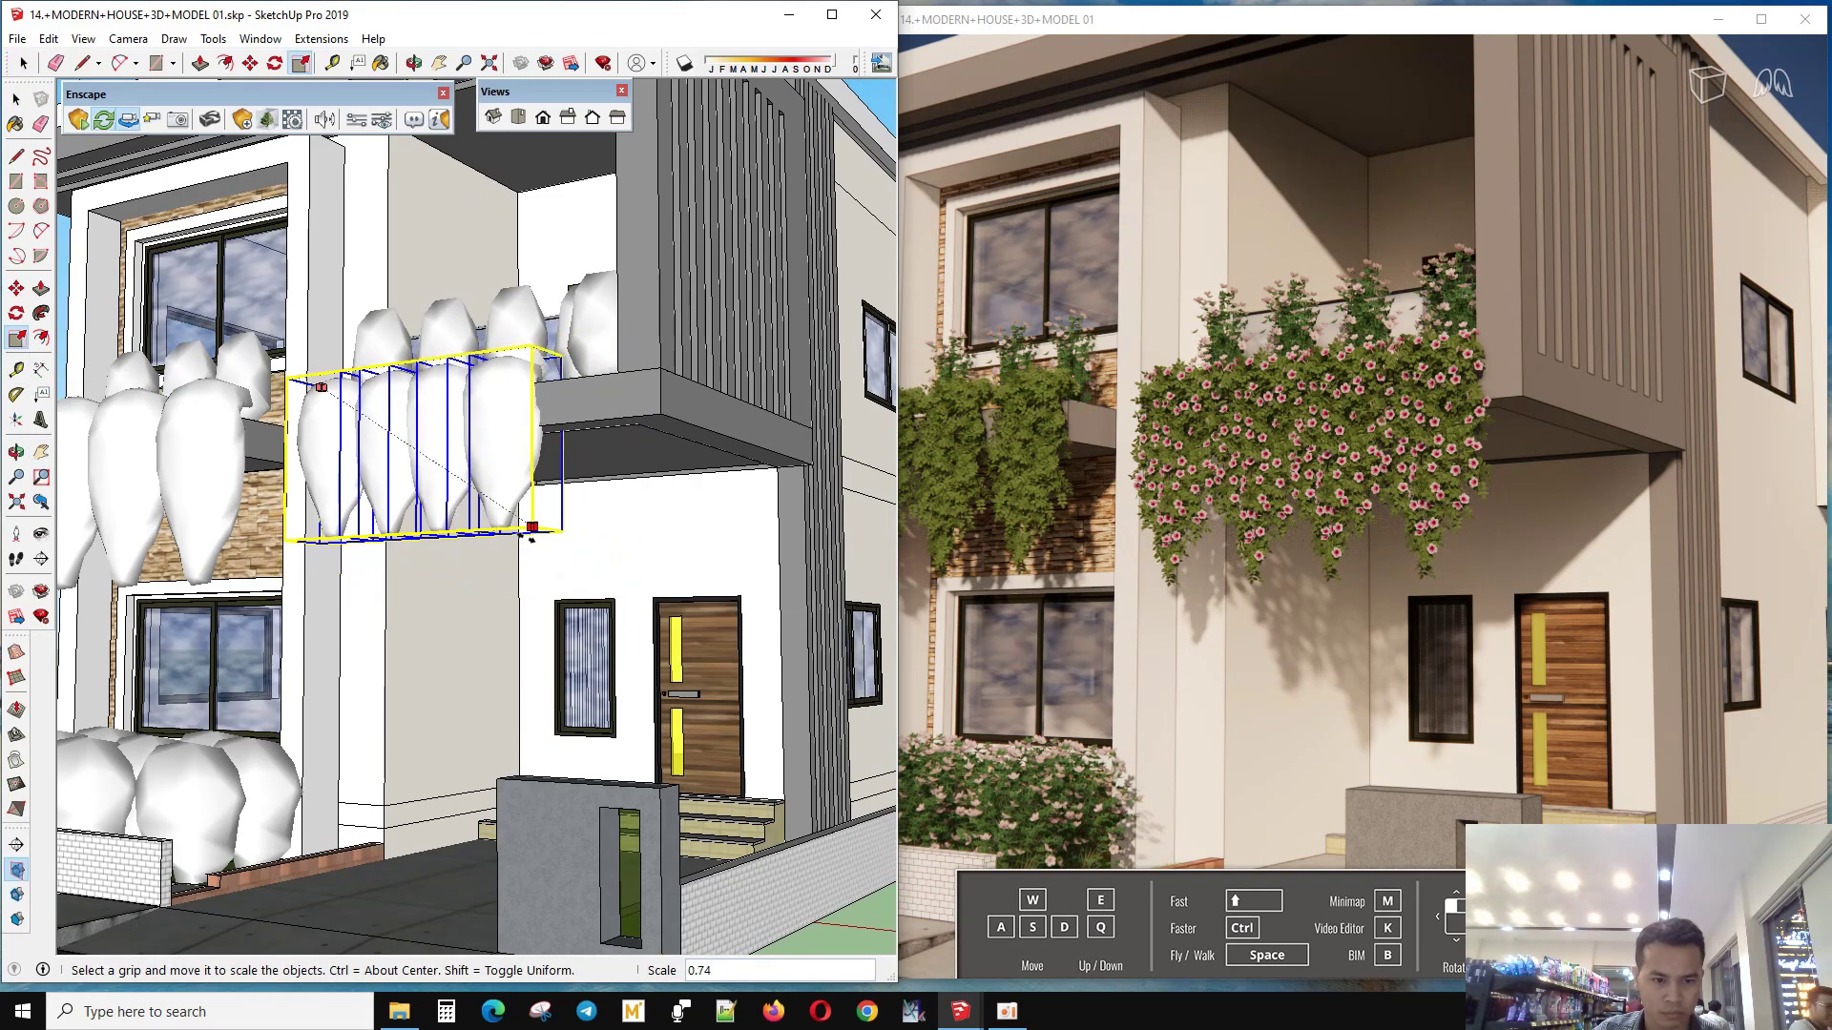
scroll(449, 638, down, 3)
scroll(664, 601, up, 6)
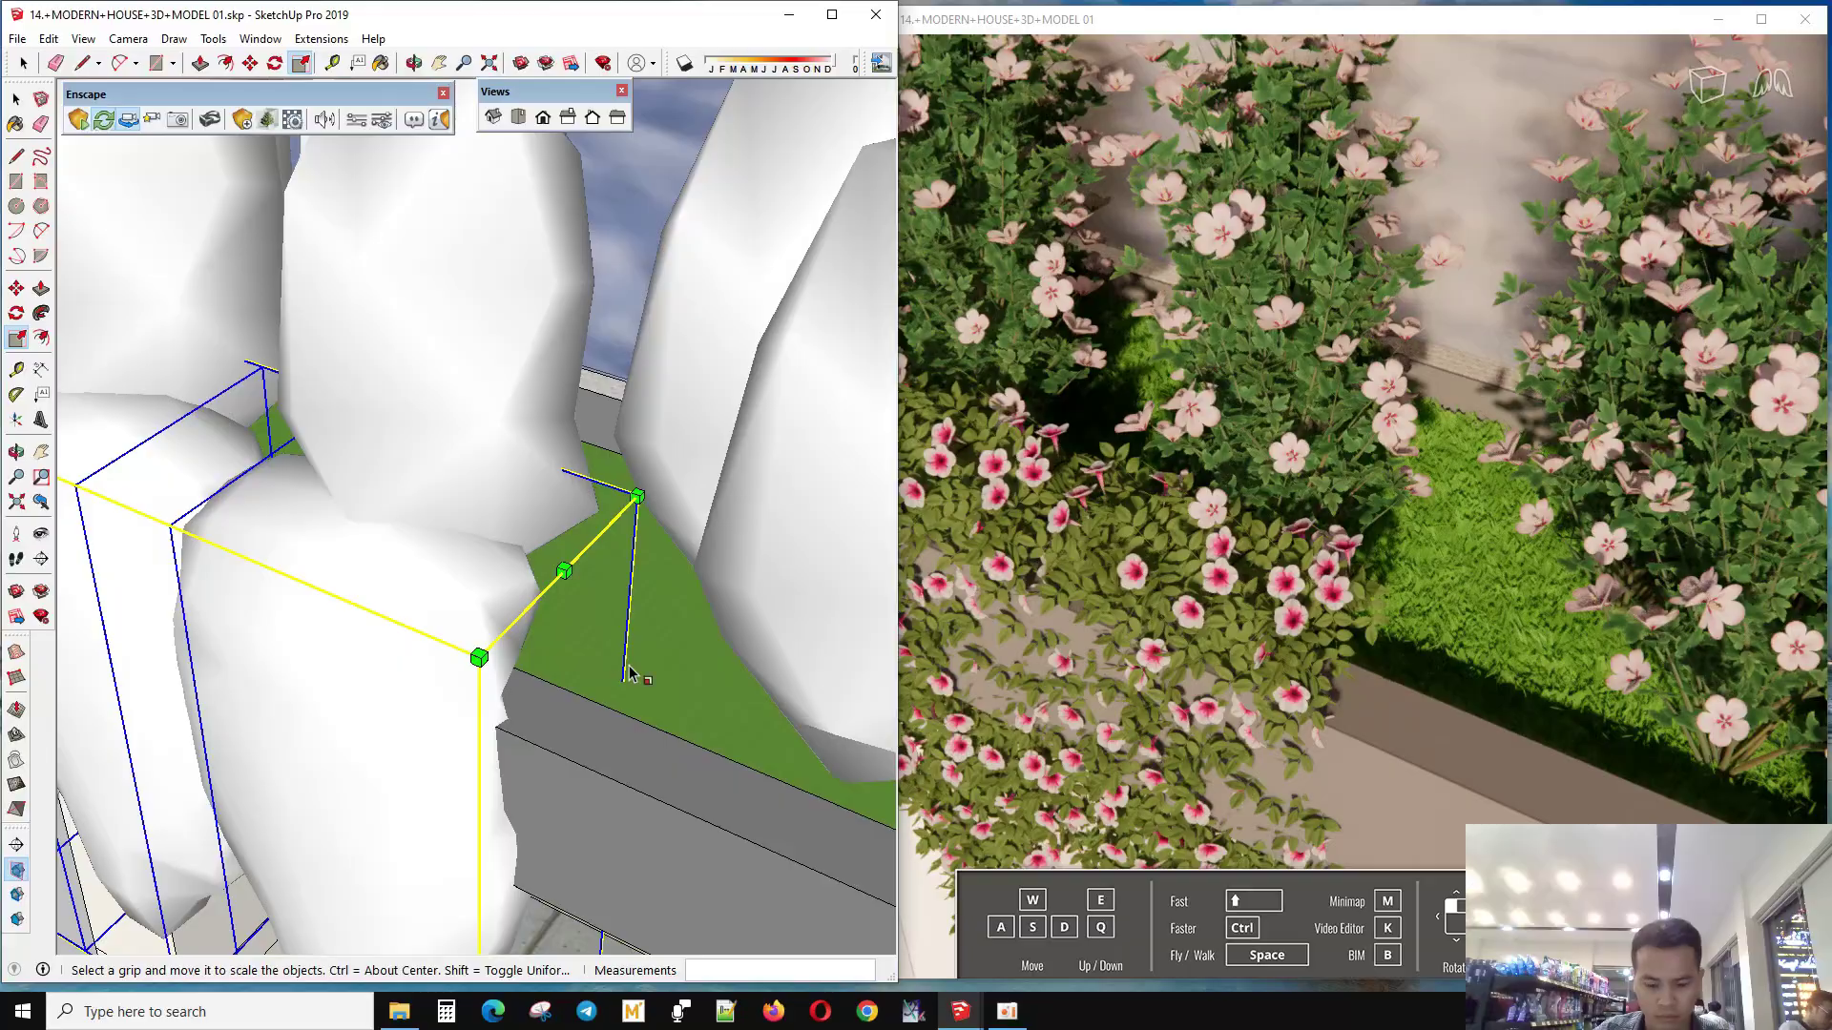
- Copy the selected planter to the right end of the balcony
key(m)
scroll(664, 602, down, 3)
mouse_move(635, 614)
middle_down()
mouse_move(733, 655)
mouse_move(573, 572)
mouse_move(450, 581)
middle_up()
scroll(572, 573, down, 3)
scroll(449, 581, up, 2)
scroll(449, 581, up, 4)
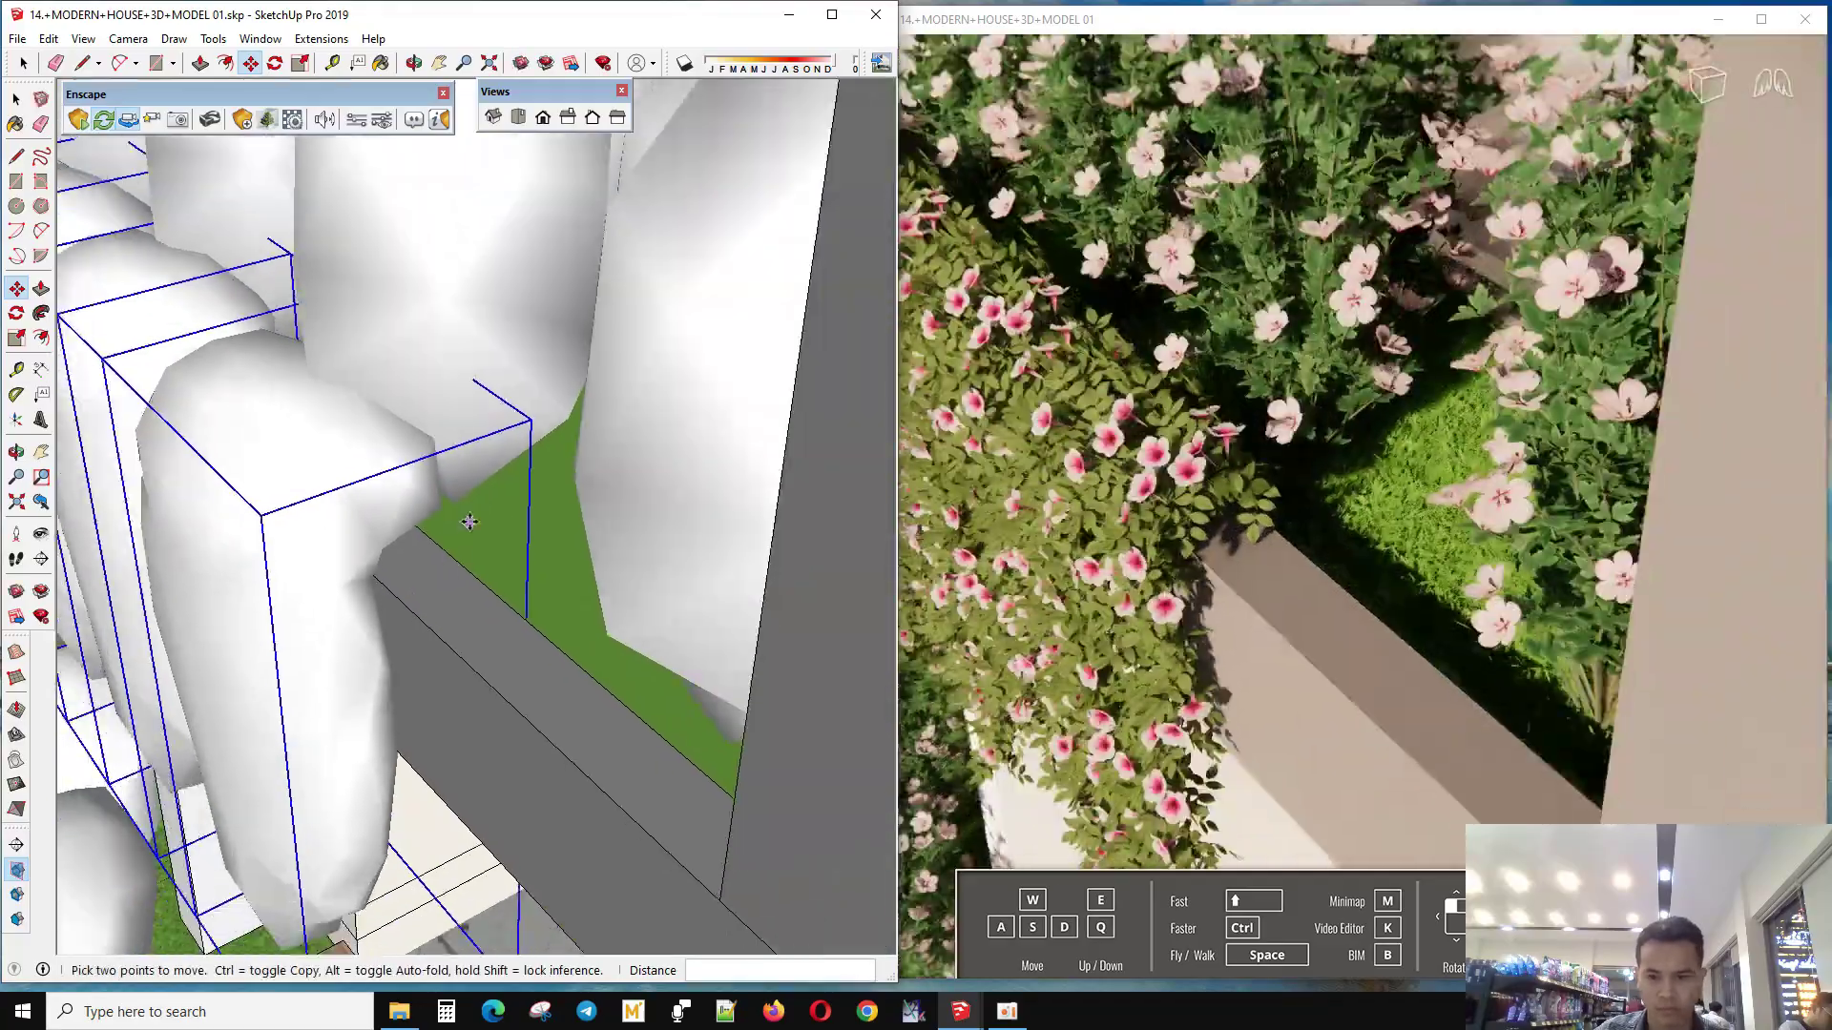
scroll(452, 590, up, 2)
scroll(453, 591, down, 3)
mouse_move(452, 590)
middle_down()
mouse_move(437, 572)
mouse_move(634, 615)
mouse_move(562, 557)
mouse_move(572, 495)
middle_up()
scroll(582, 565, down, 2)
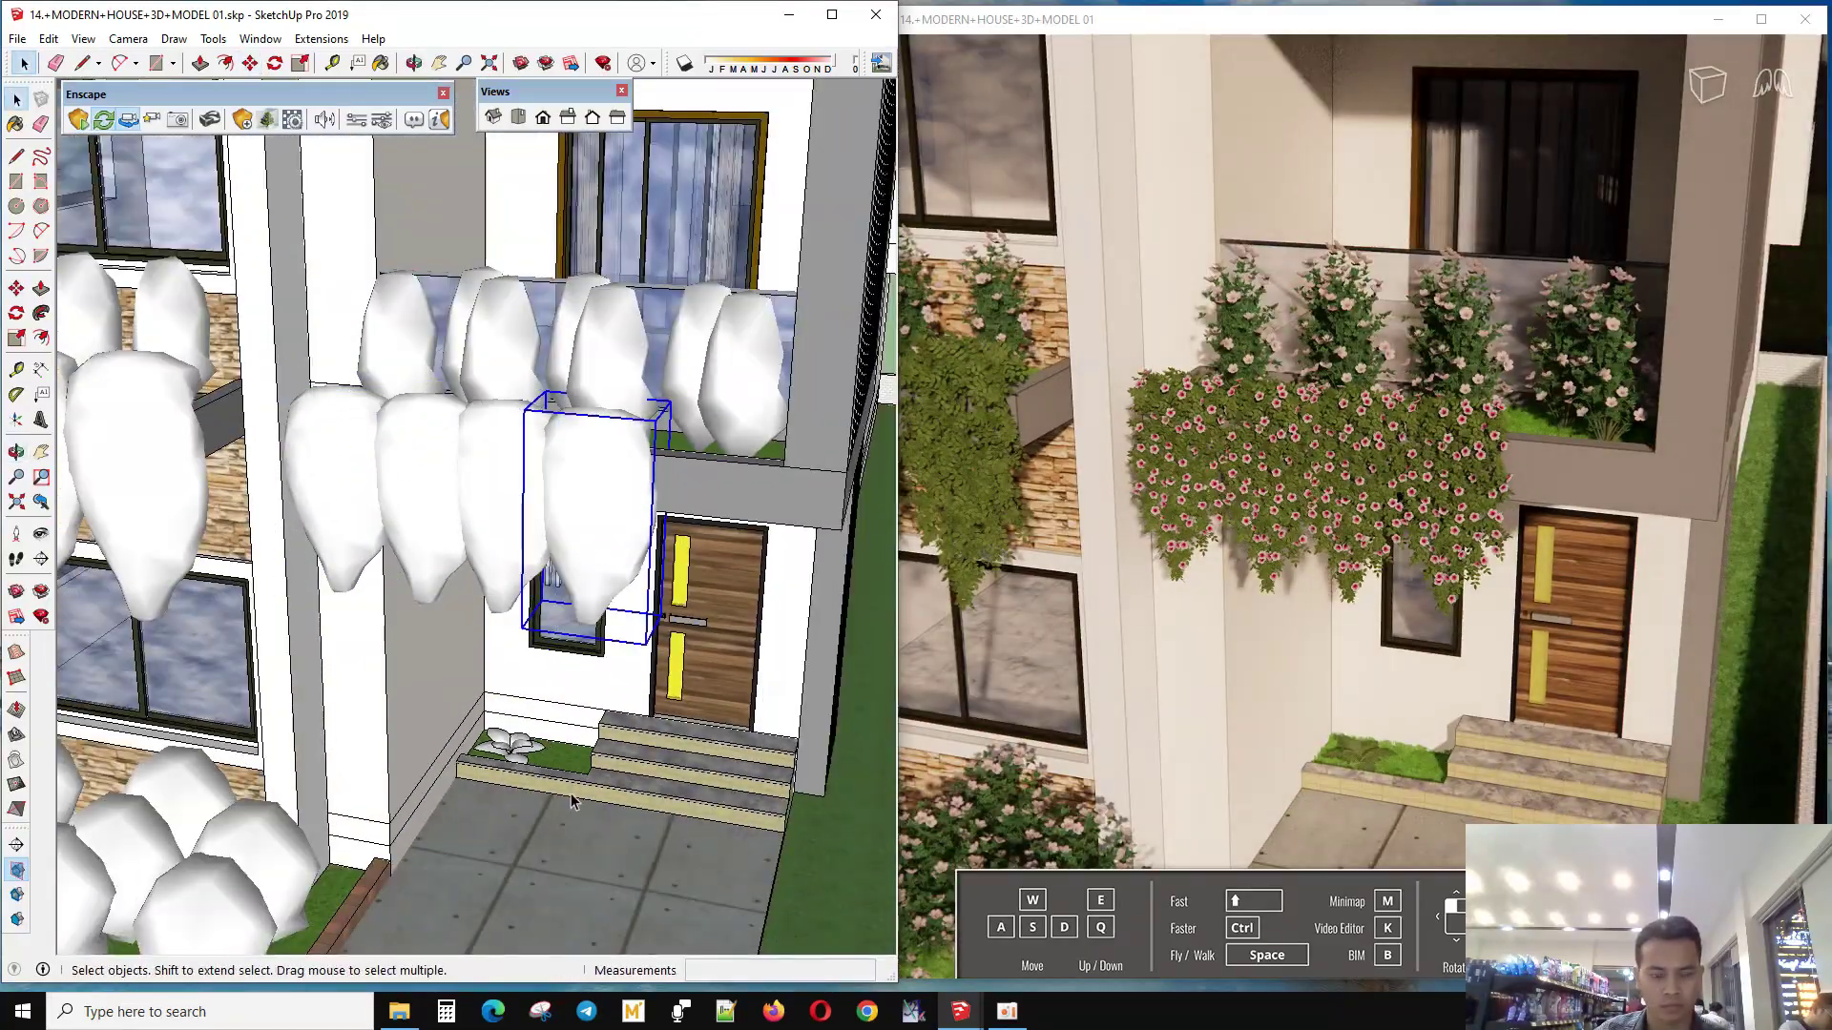
click(580, 849)
middle_drag(580, 849, 708, 849)
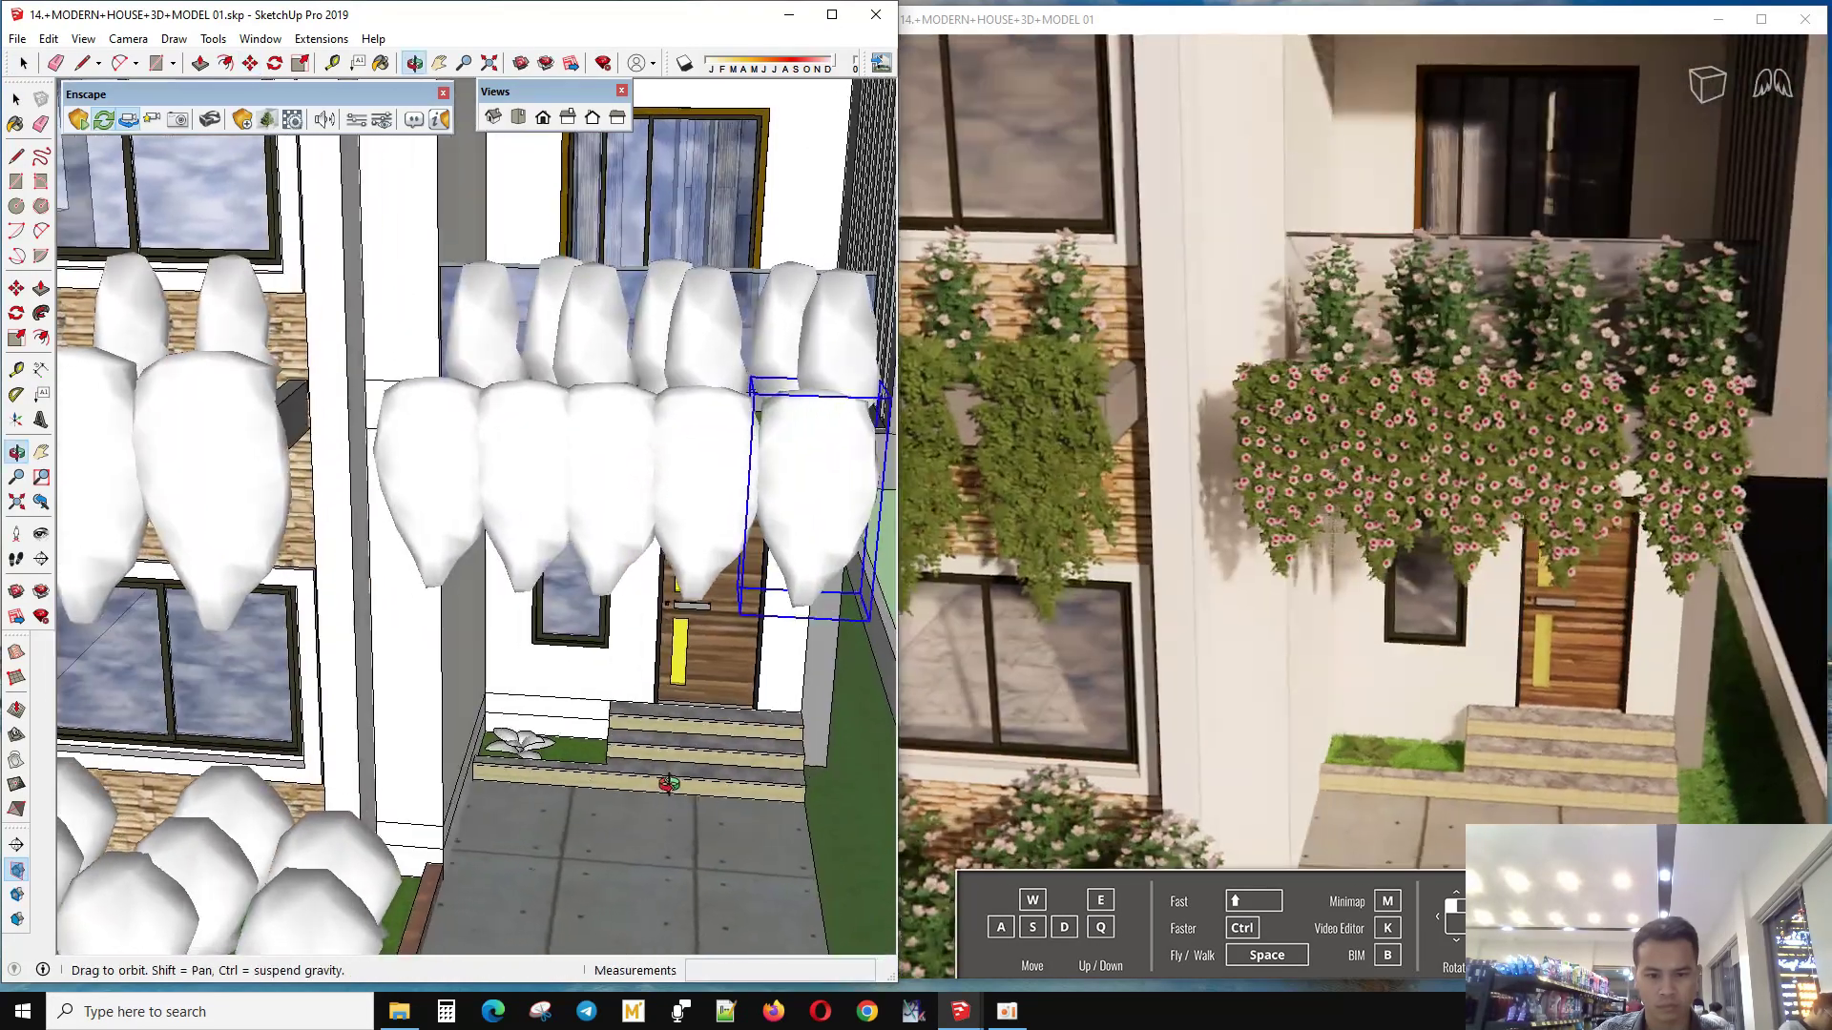
scroll(519, 801, down, 2)
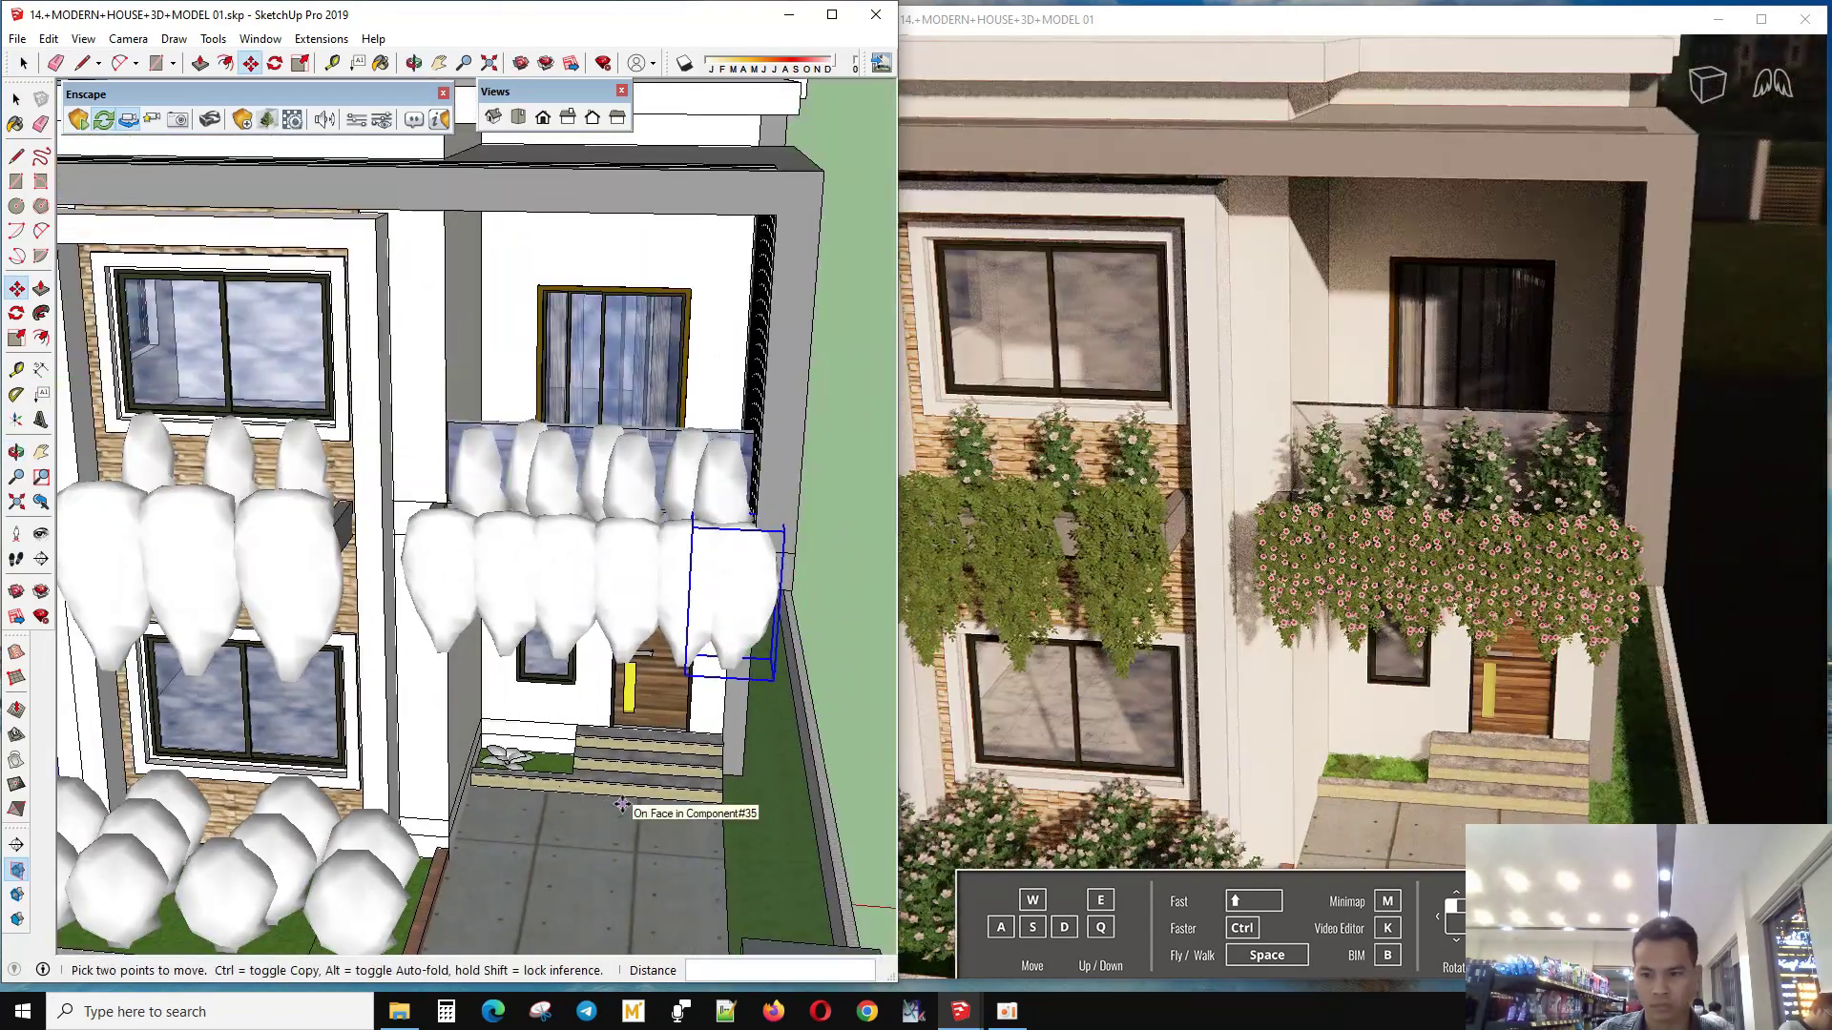
scroll(706, 764, down, 3)
middle_drag(707, 763, 413, 684)
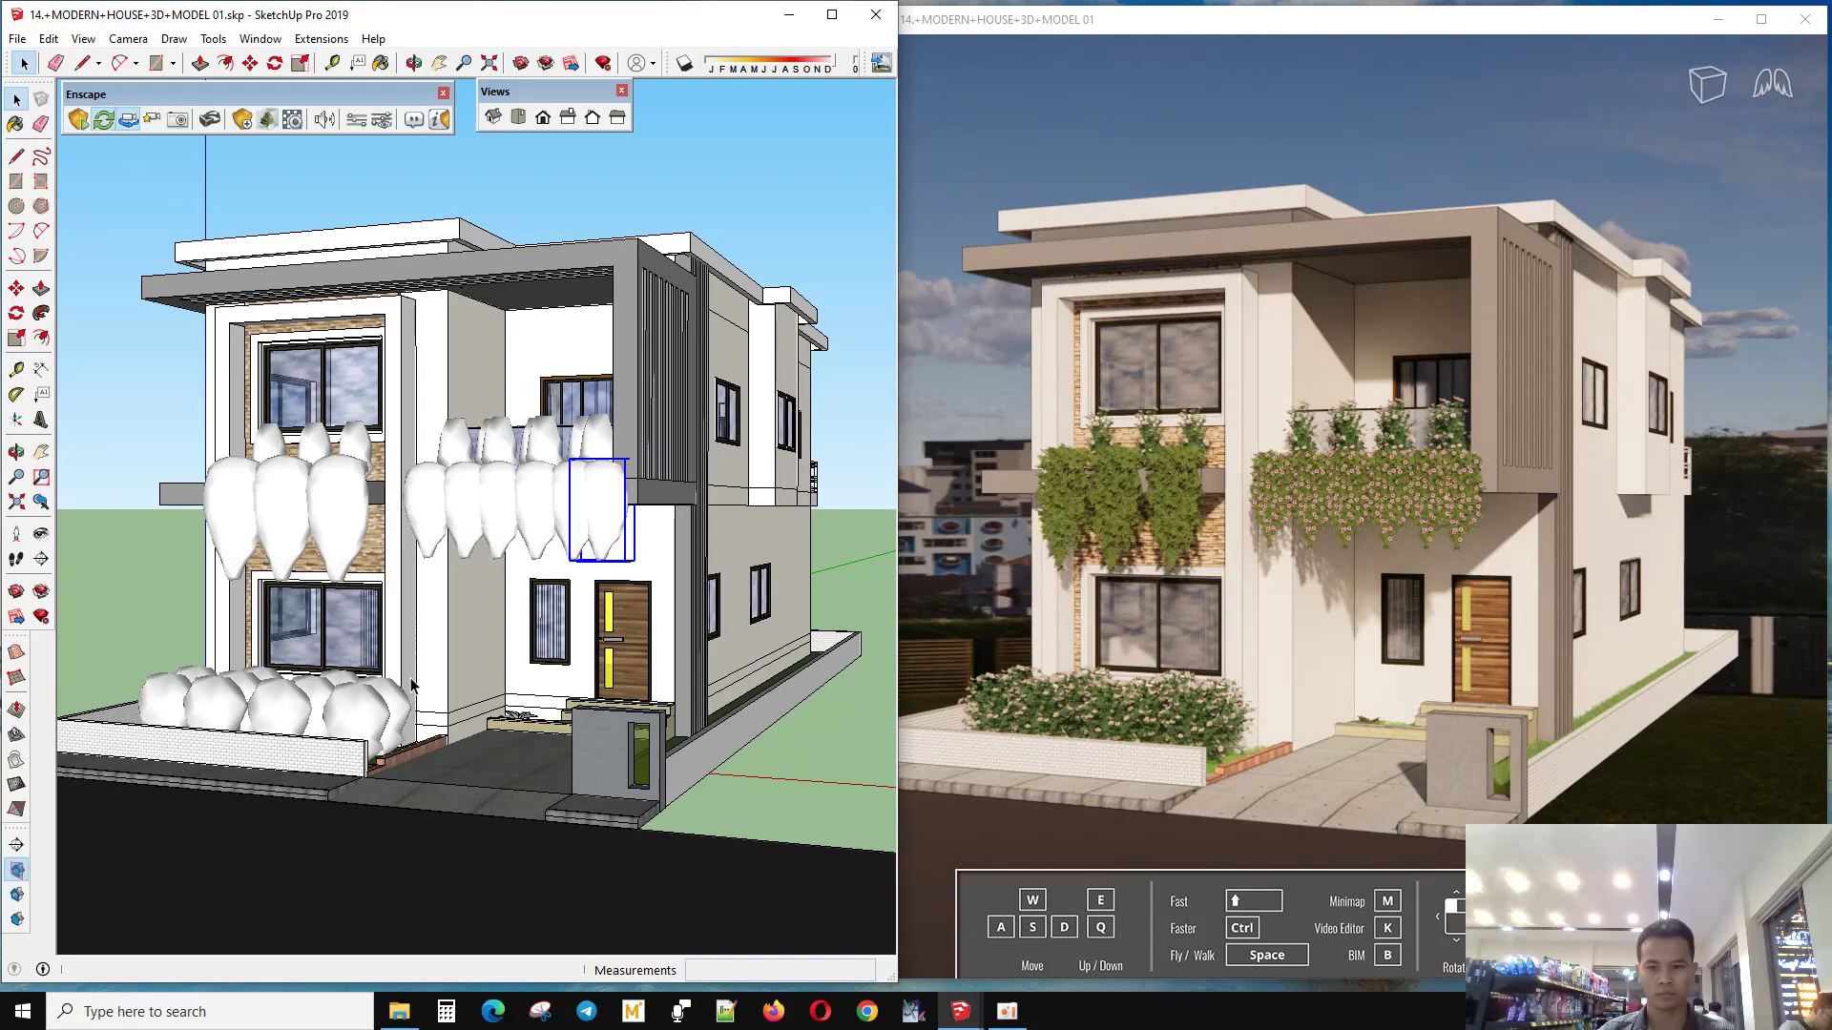
- Delete two of the hanging plants on the front balcony
scroll(541, 528, up, 2)
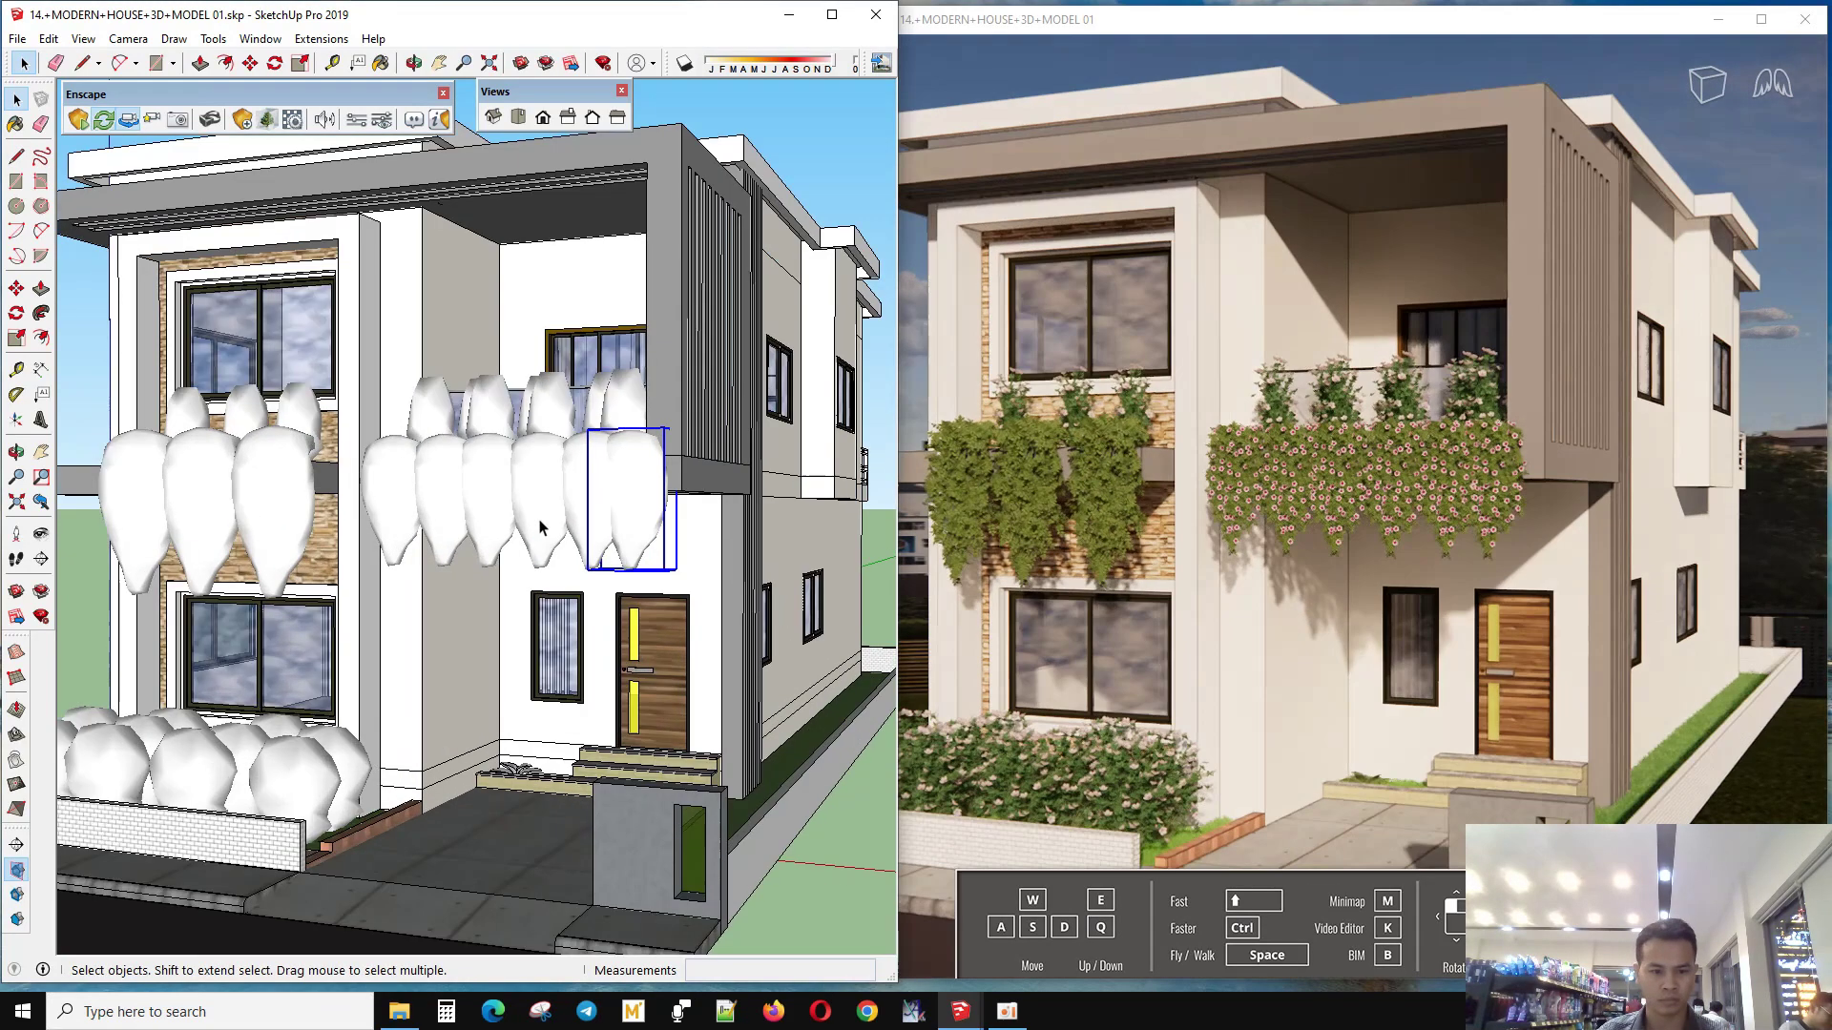
key(Delete)
scroll(492, 508, up, 2)
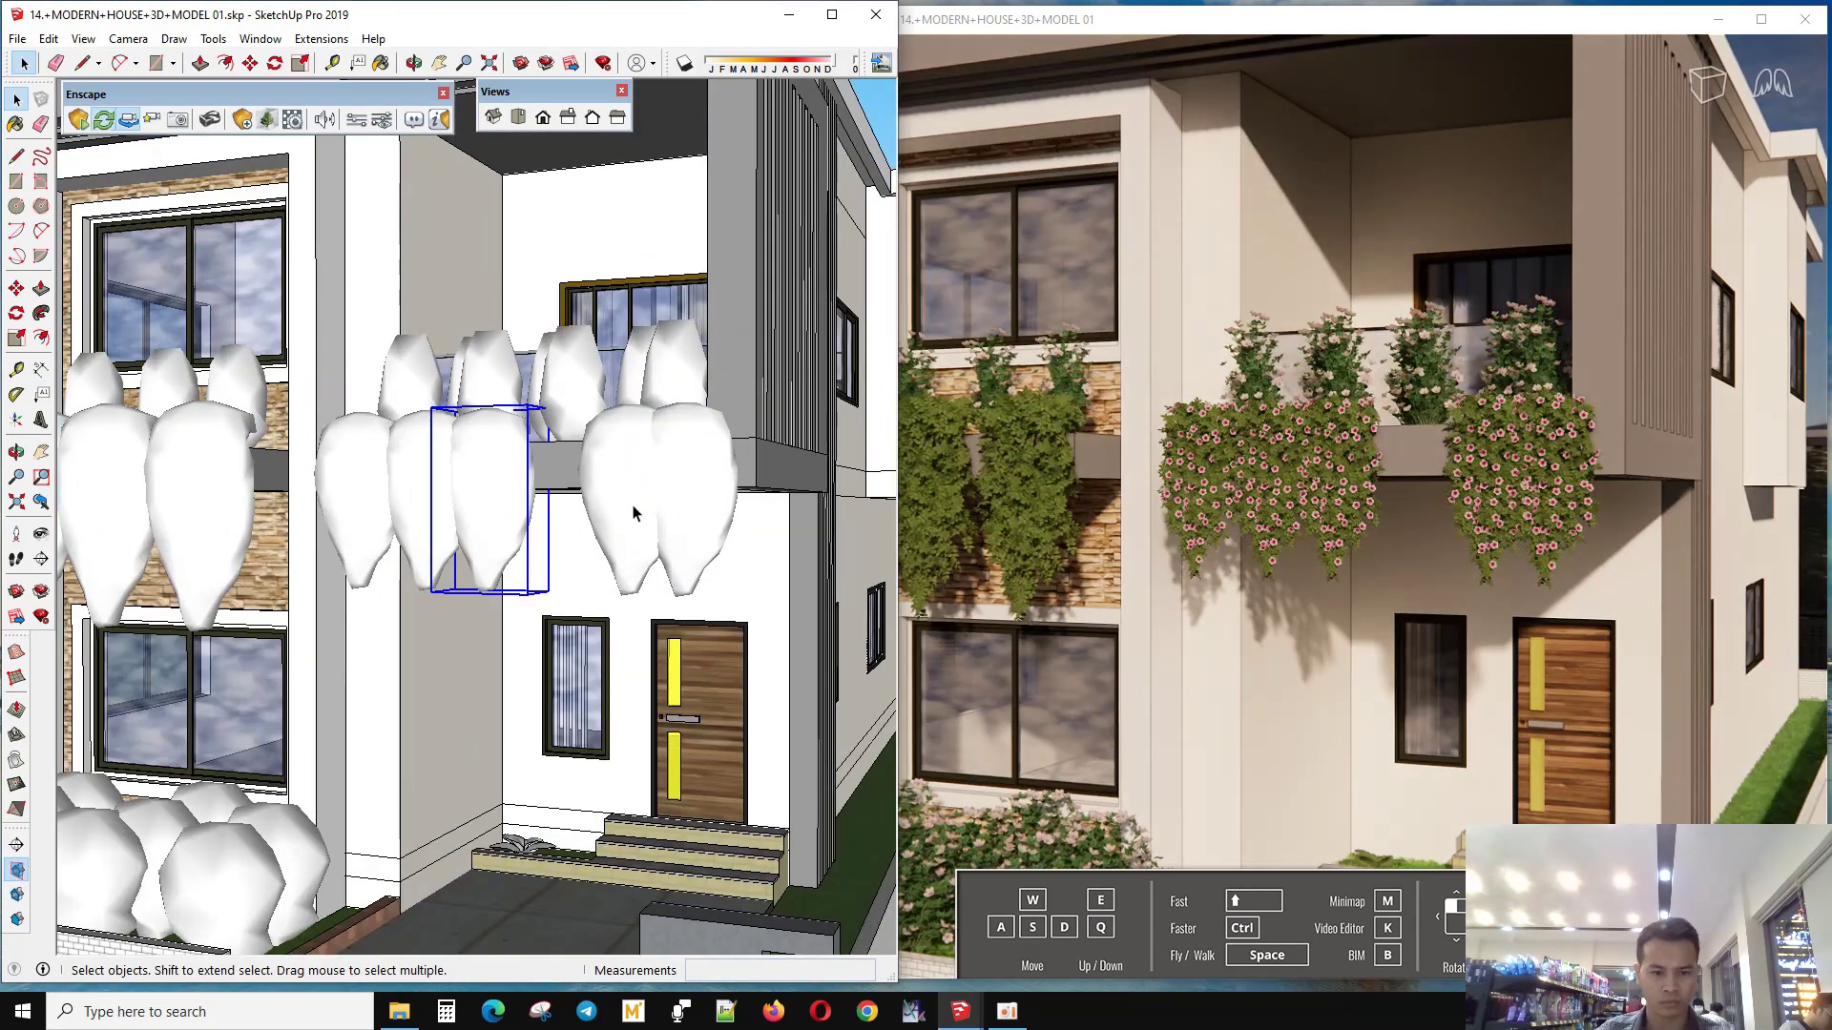
key(Delete)
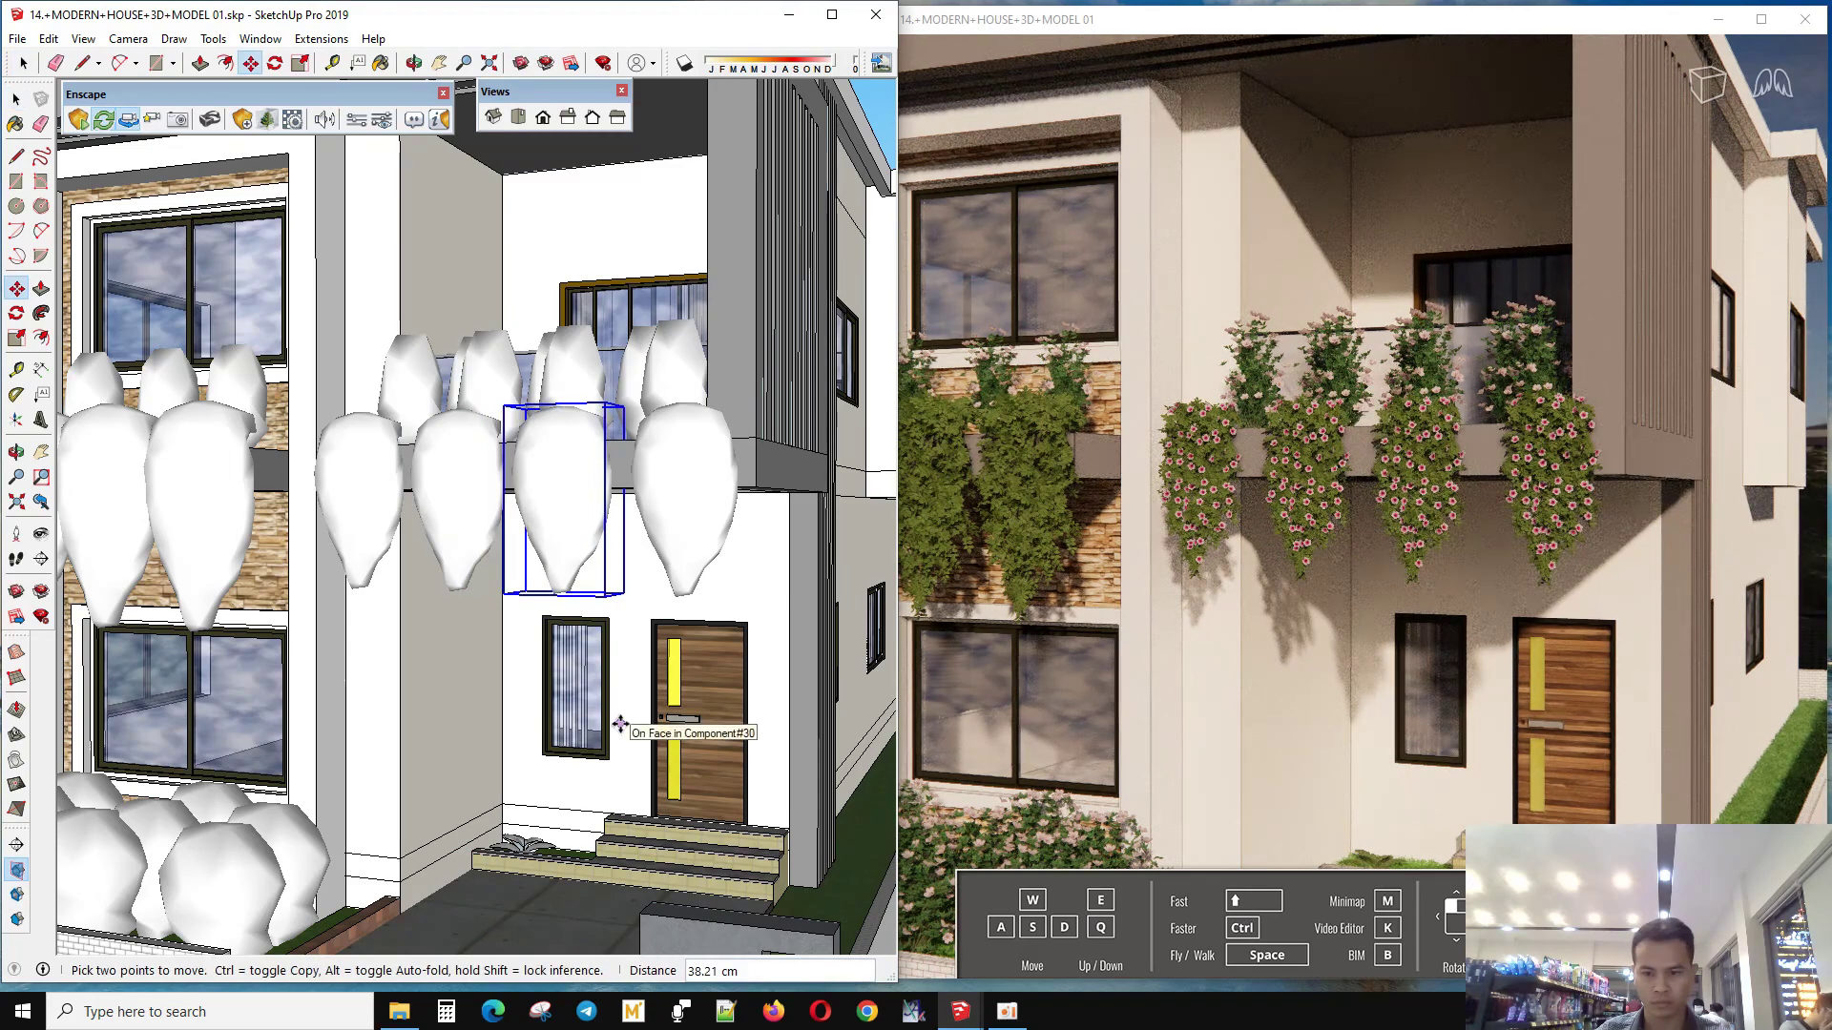
middle_drag(634, 759, 635, 827)
scroll(633, 826, down, 5)
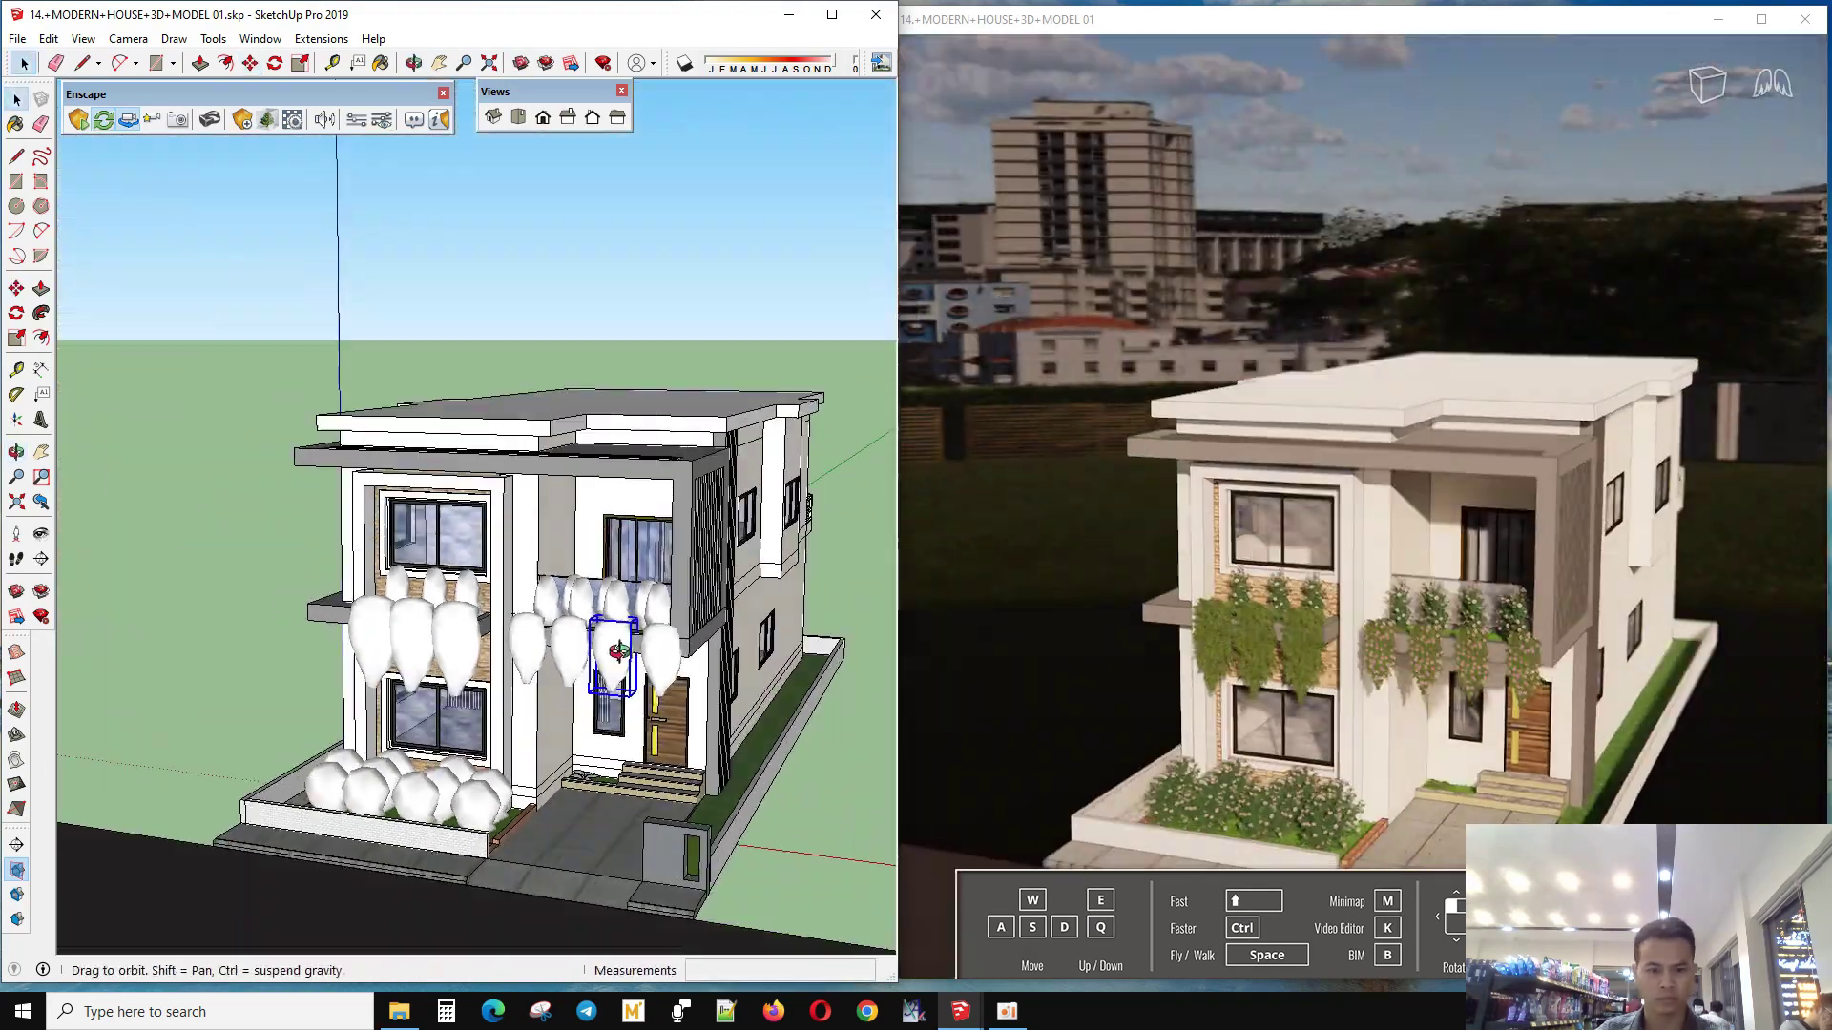
middle_drag(634, 827, 534, 496)
scroll(535, 496, up, 2)
- Save the model and choose Fix later in the Don't Panic dialog
click(49, 38)
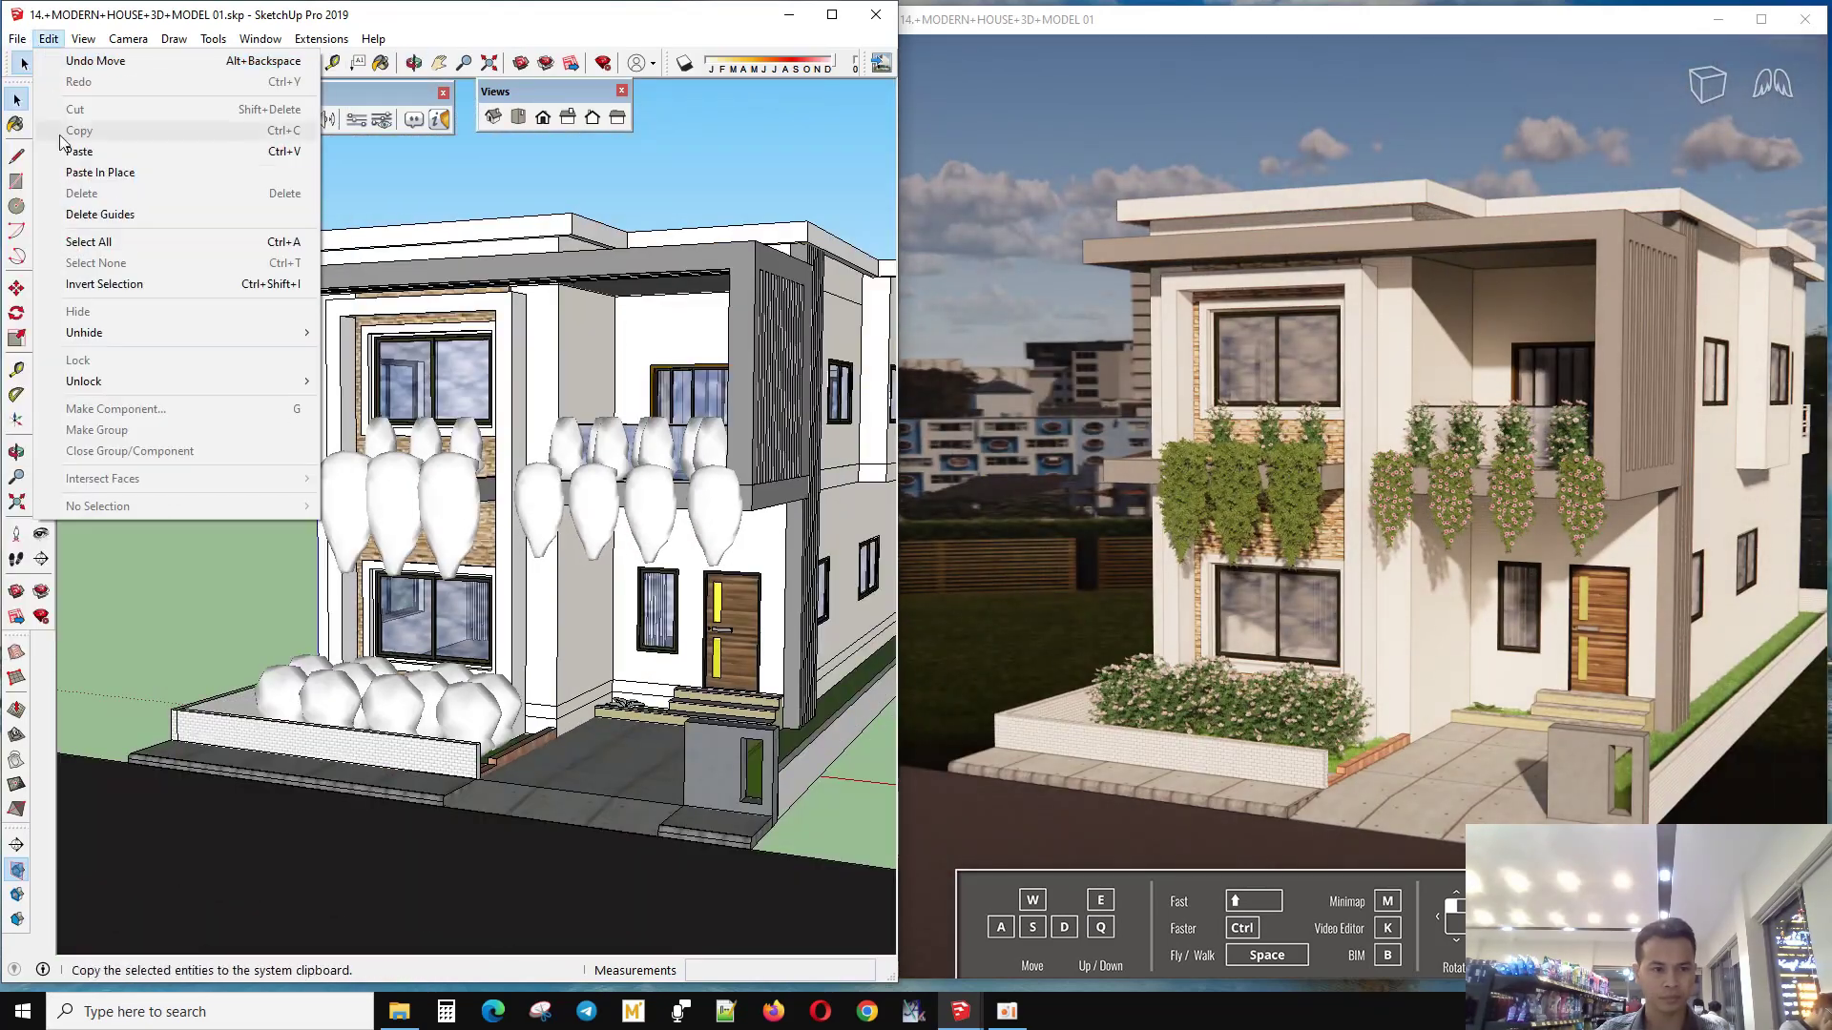
click(36, 139)
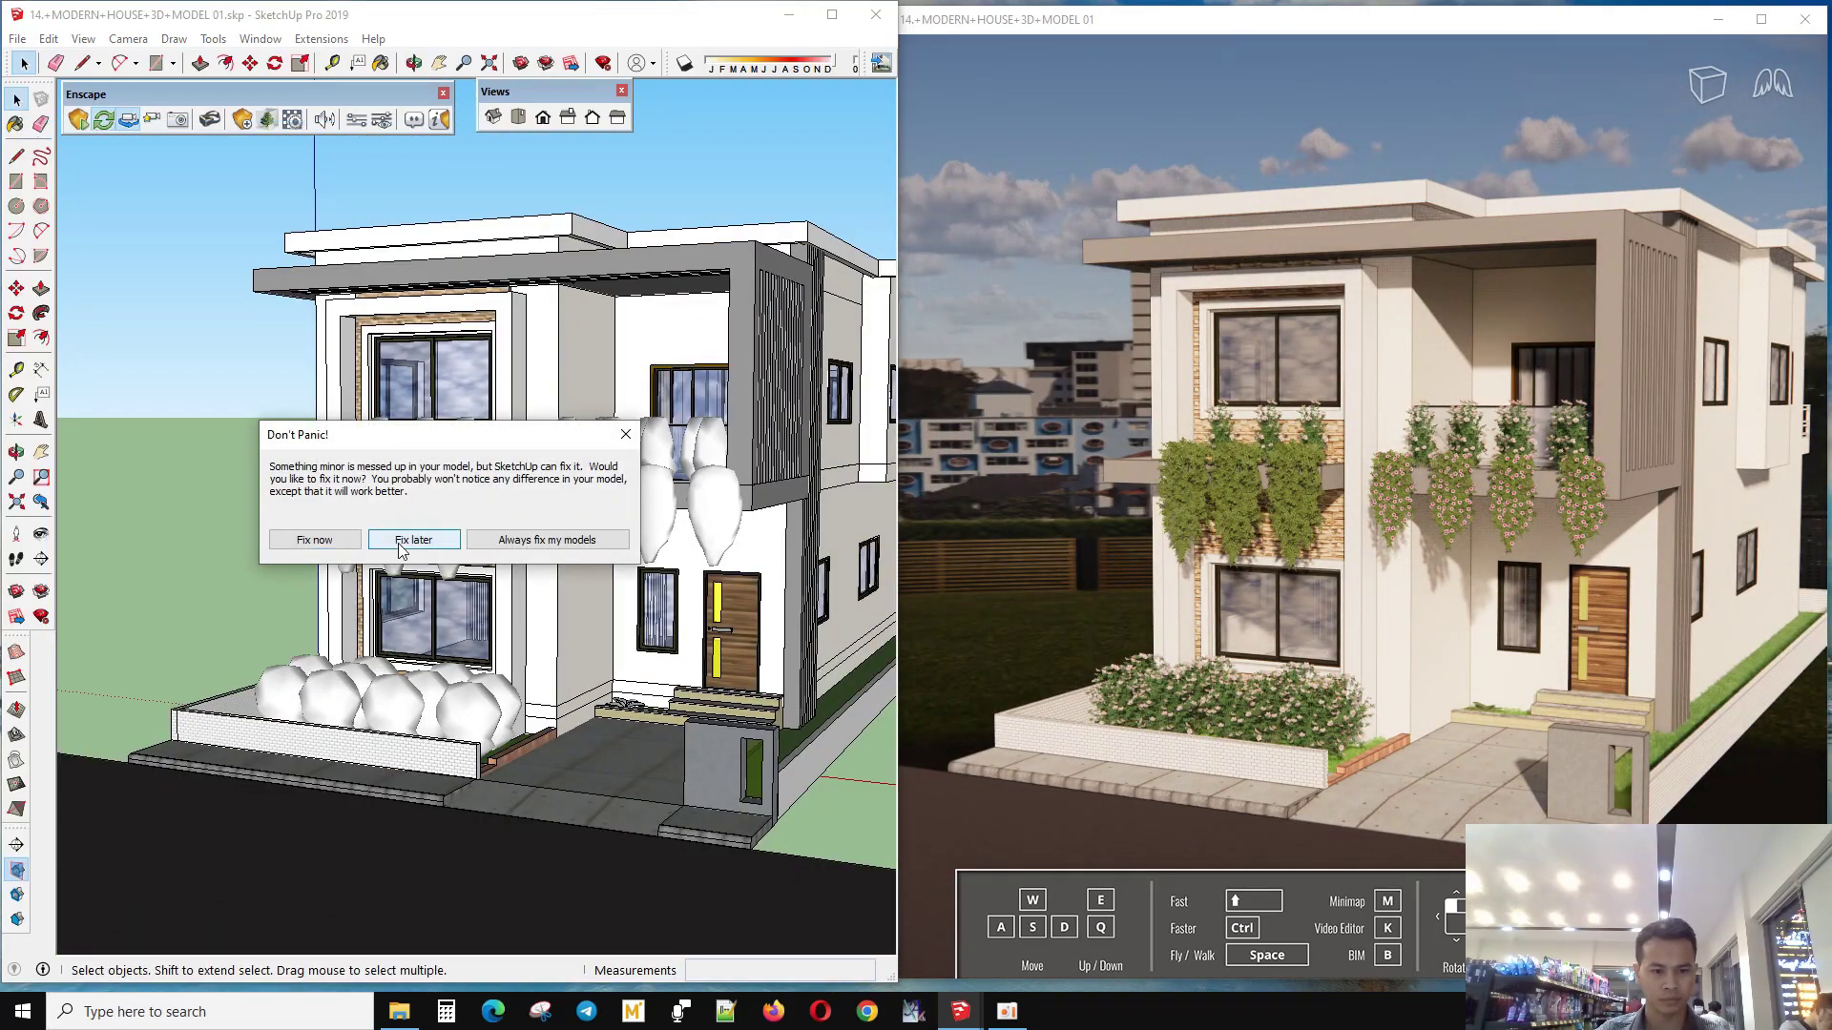
click(400, 540)
scroll(405, 809, up, 2)
scroll(405, 809, up, 2)
scroll(405, 809, up, 2)
- Orbit to a higher view over the bushes in the front planter
scroll(403, 809, down, 2)
key(m)
key(space)
scroll(400, 797, down, 3)
middle_drag(401, 668, 393, 397)
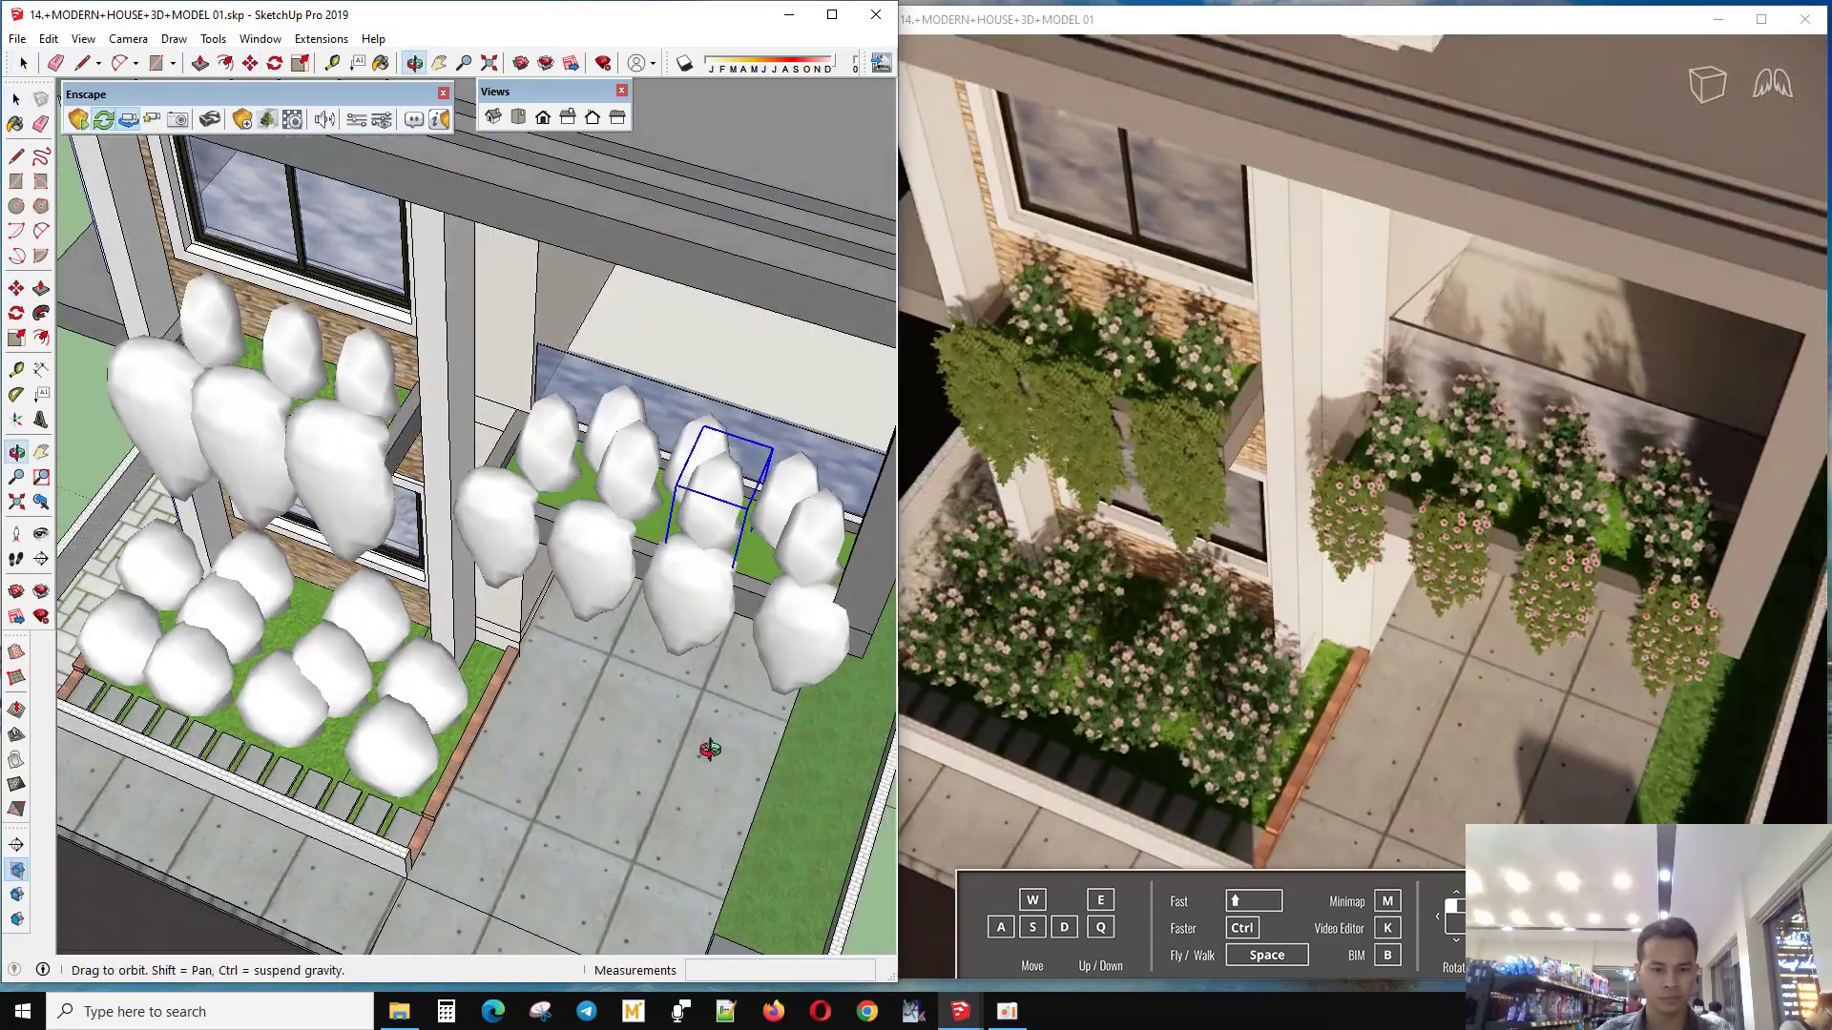
scroll(427, 434, up, 4)
scroll(426, 434, down, 2)
- Copy a front-planter bush to the wall beside the entrance steps
click(718, 566)
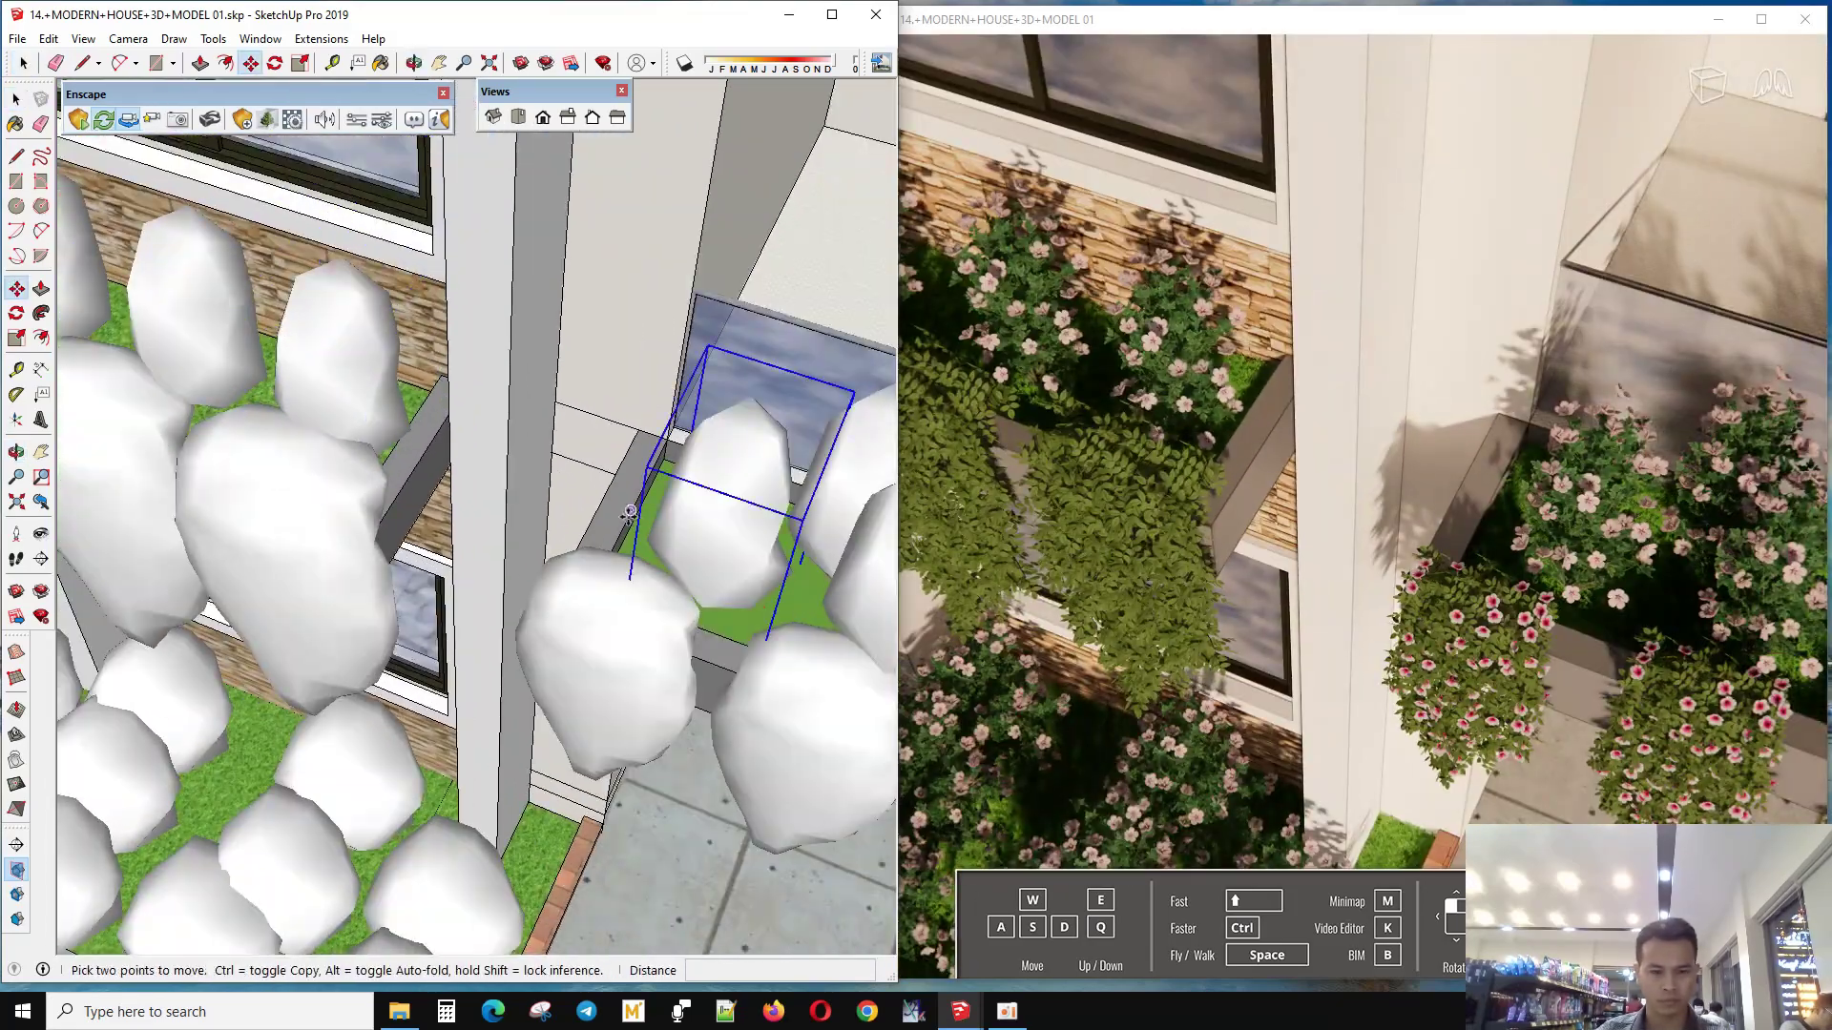
key(ctrl)
click(634, 520)
scroll(635, 520, down, 3)
middle_drag(592, 572, 592, 429)
scroll(576, 665, up, 5)
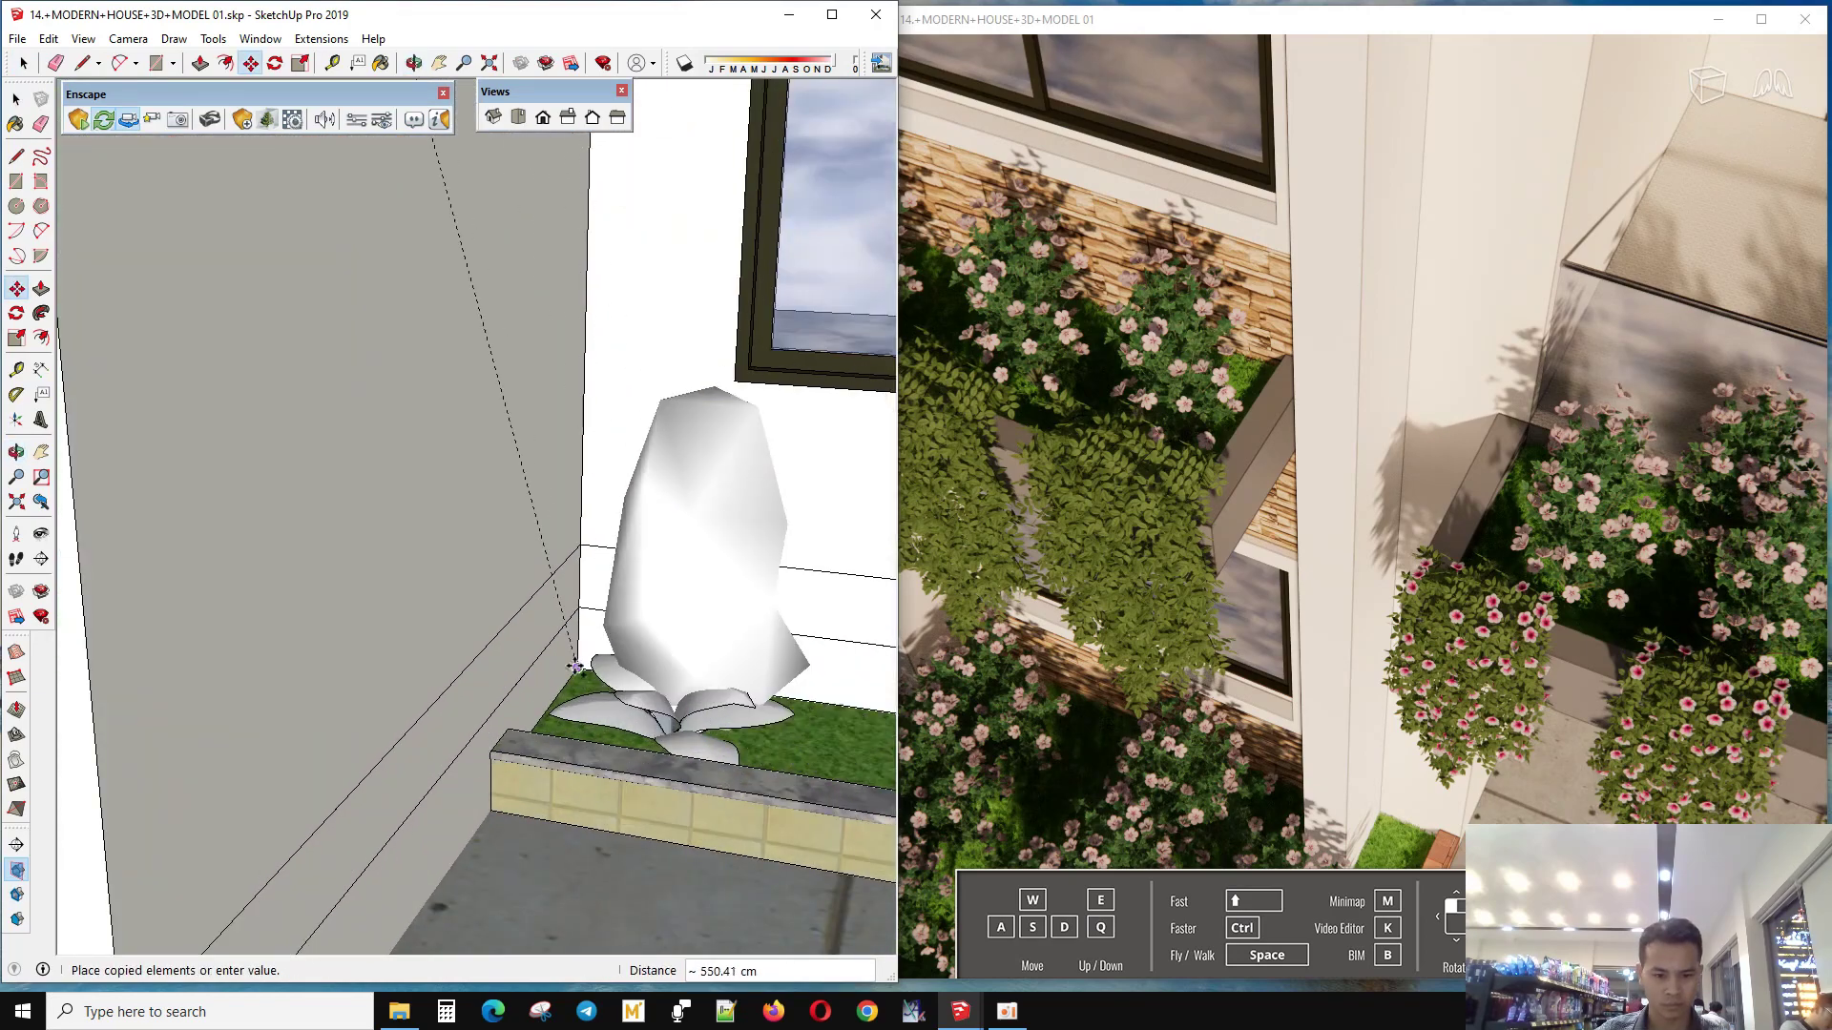
click(545, 648)
- Move the copied bush into position inside the entrance planter
key(space)
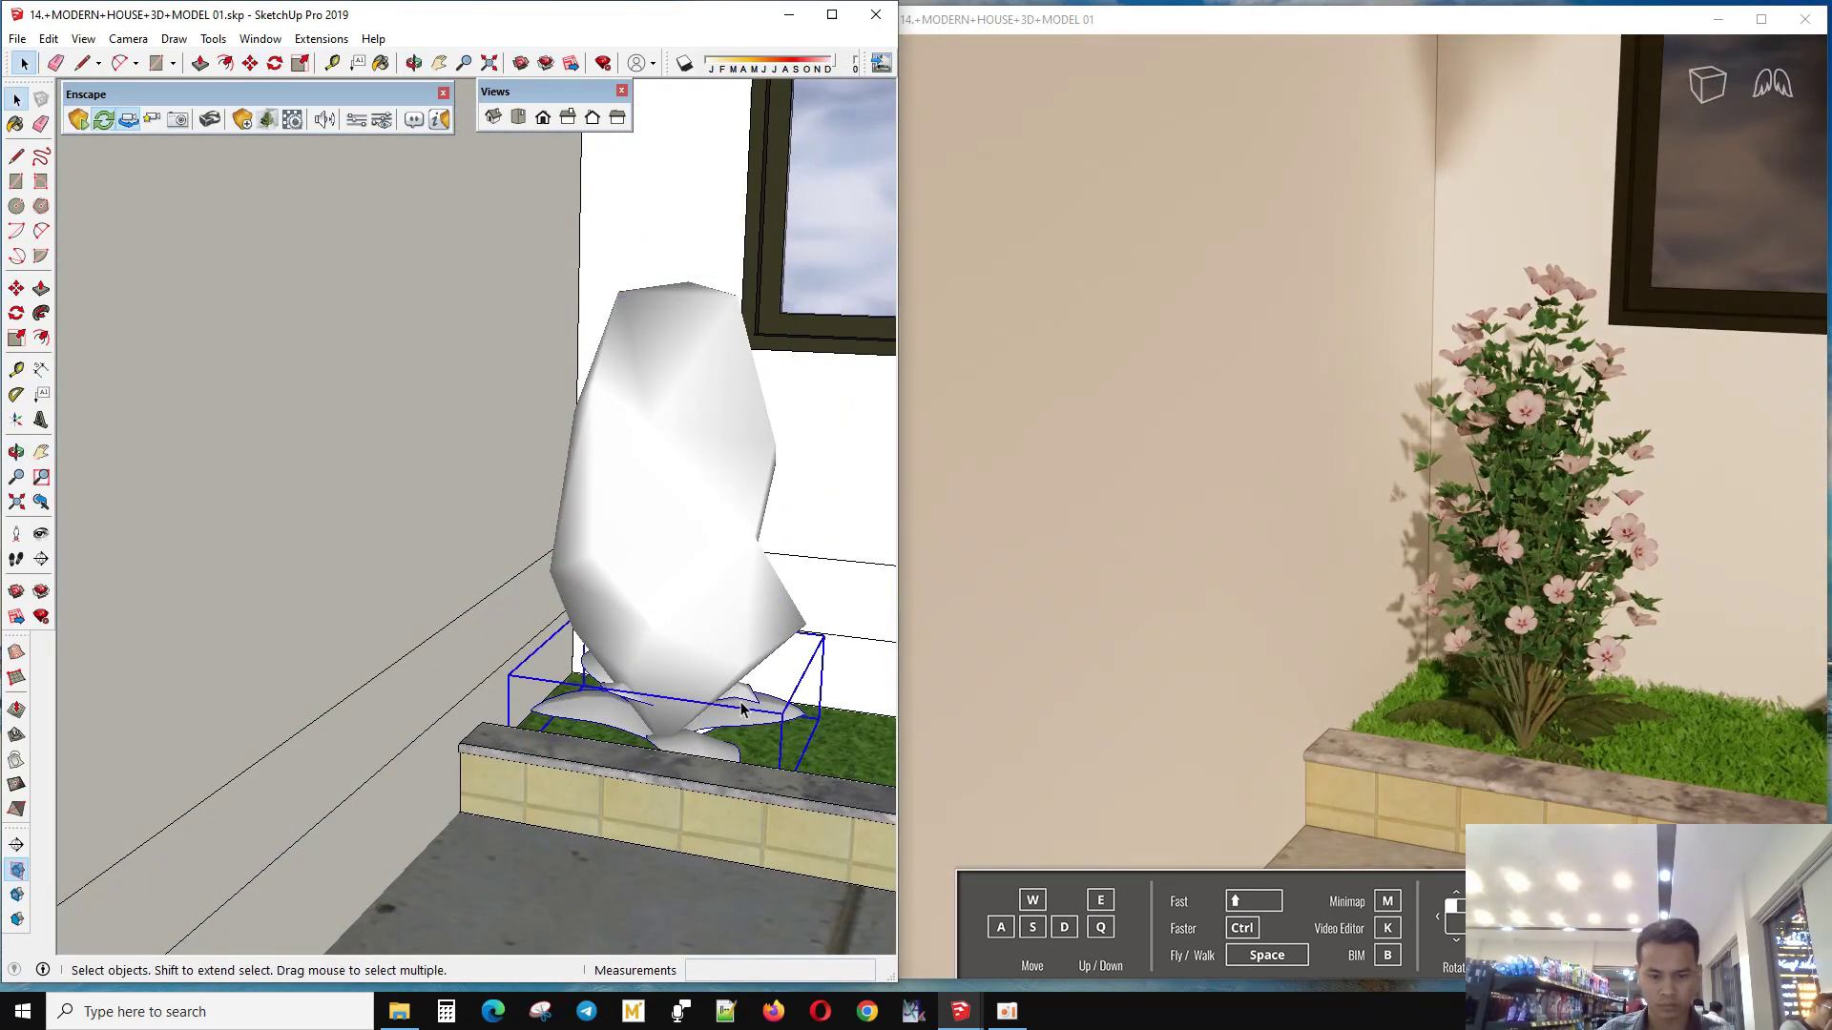
key(m)
click(650, 574)
click(463, 492)
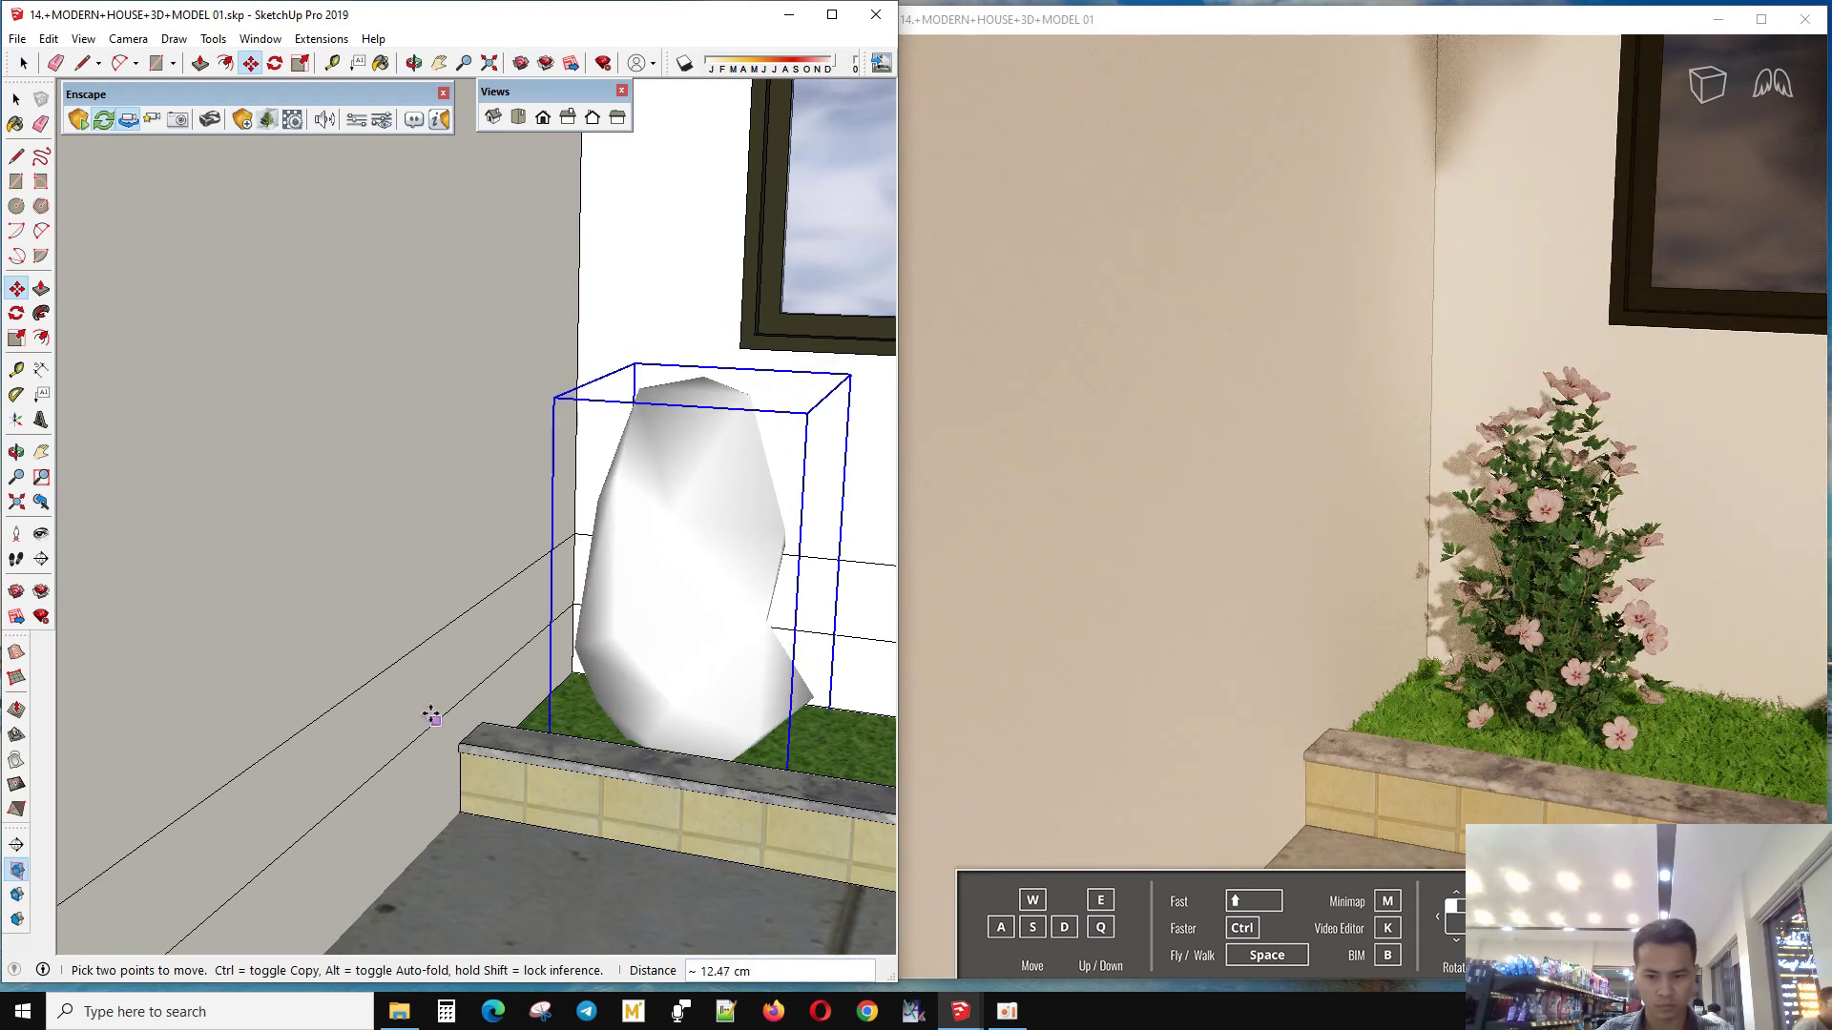
scroll(381, 668, down, 2)
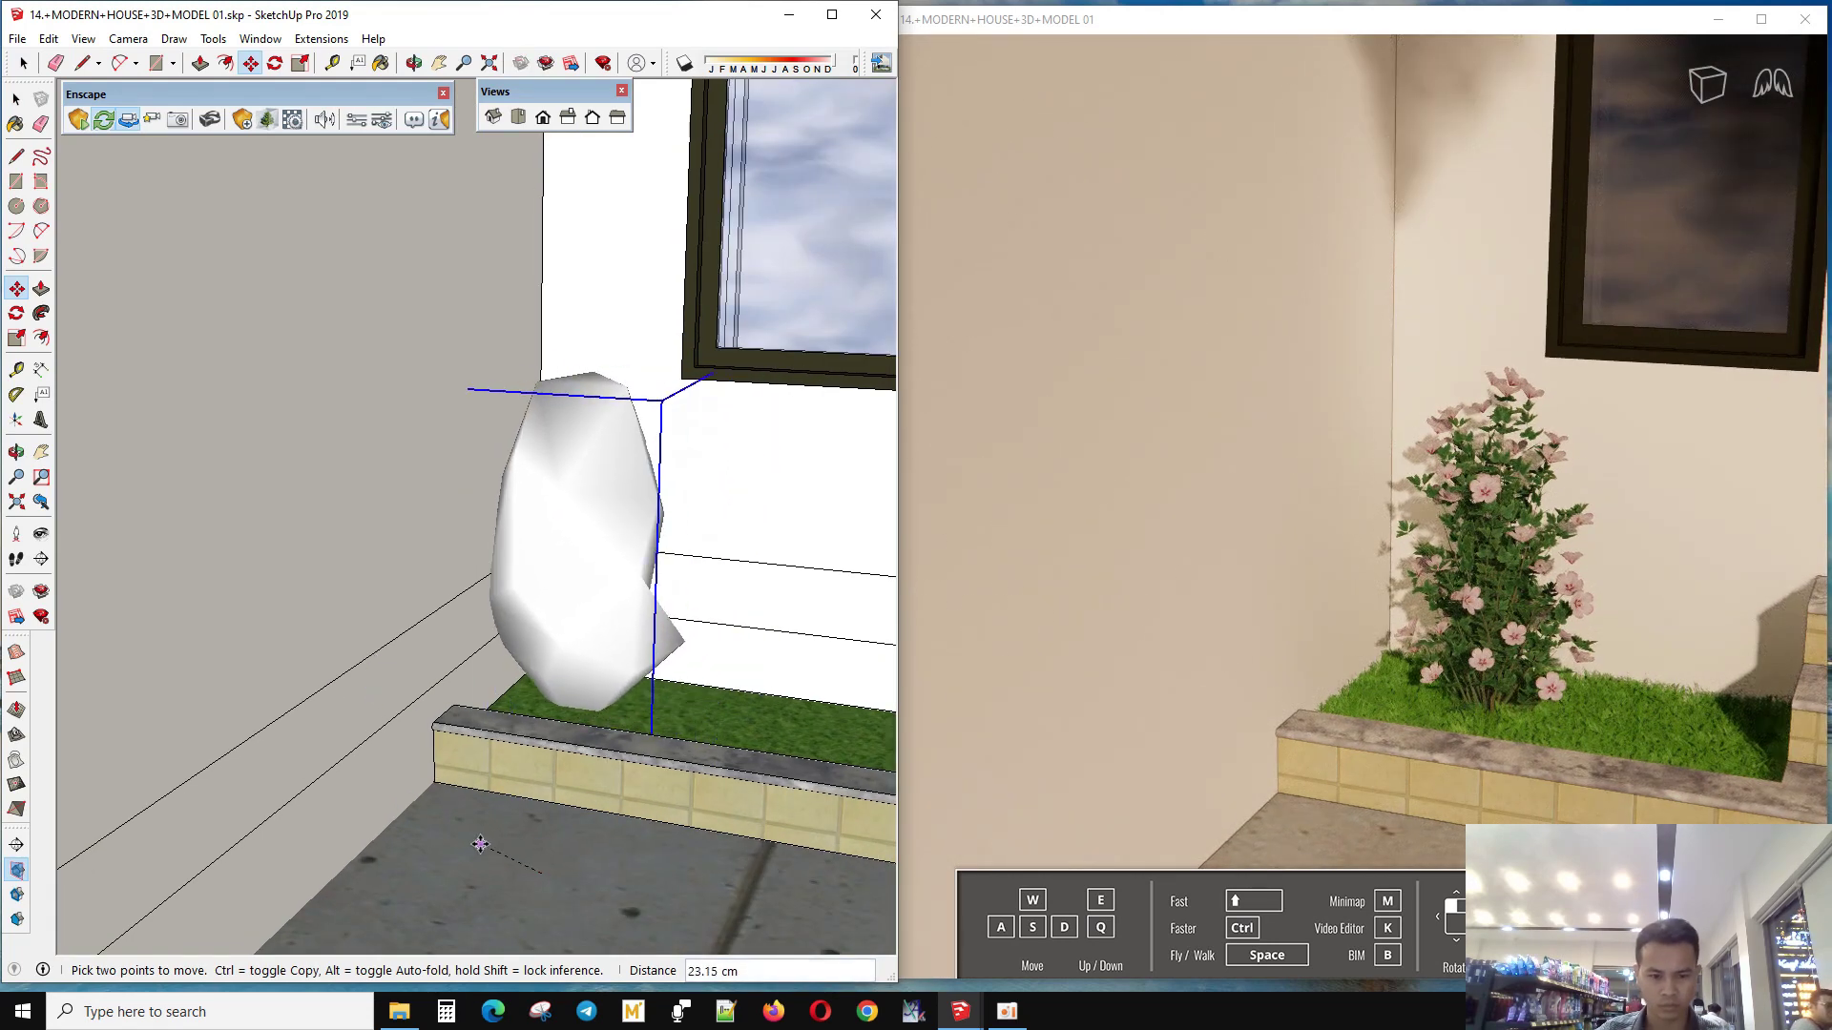
scroll(456, 854, down, 3)
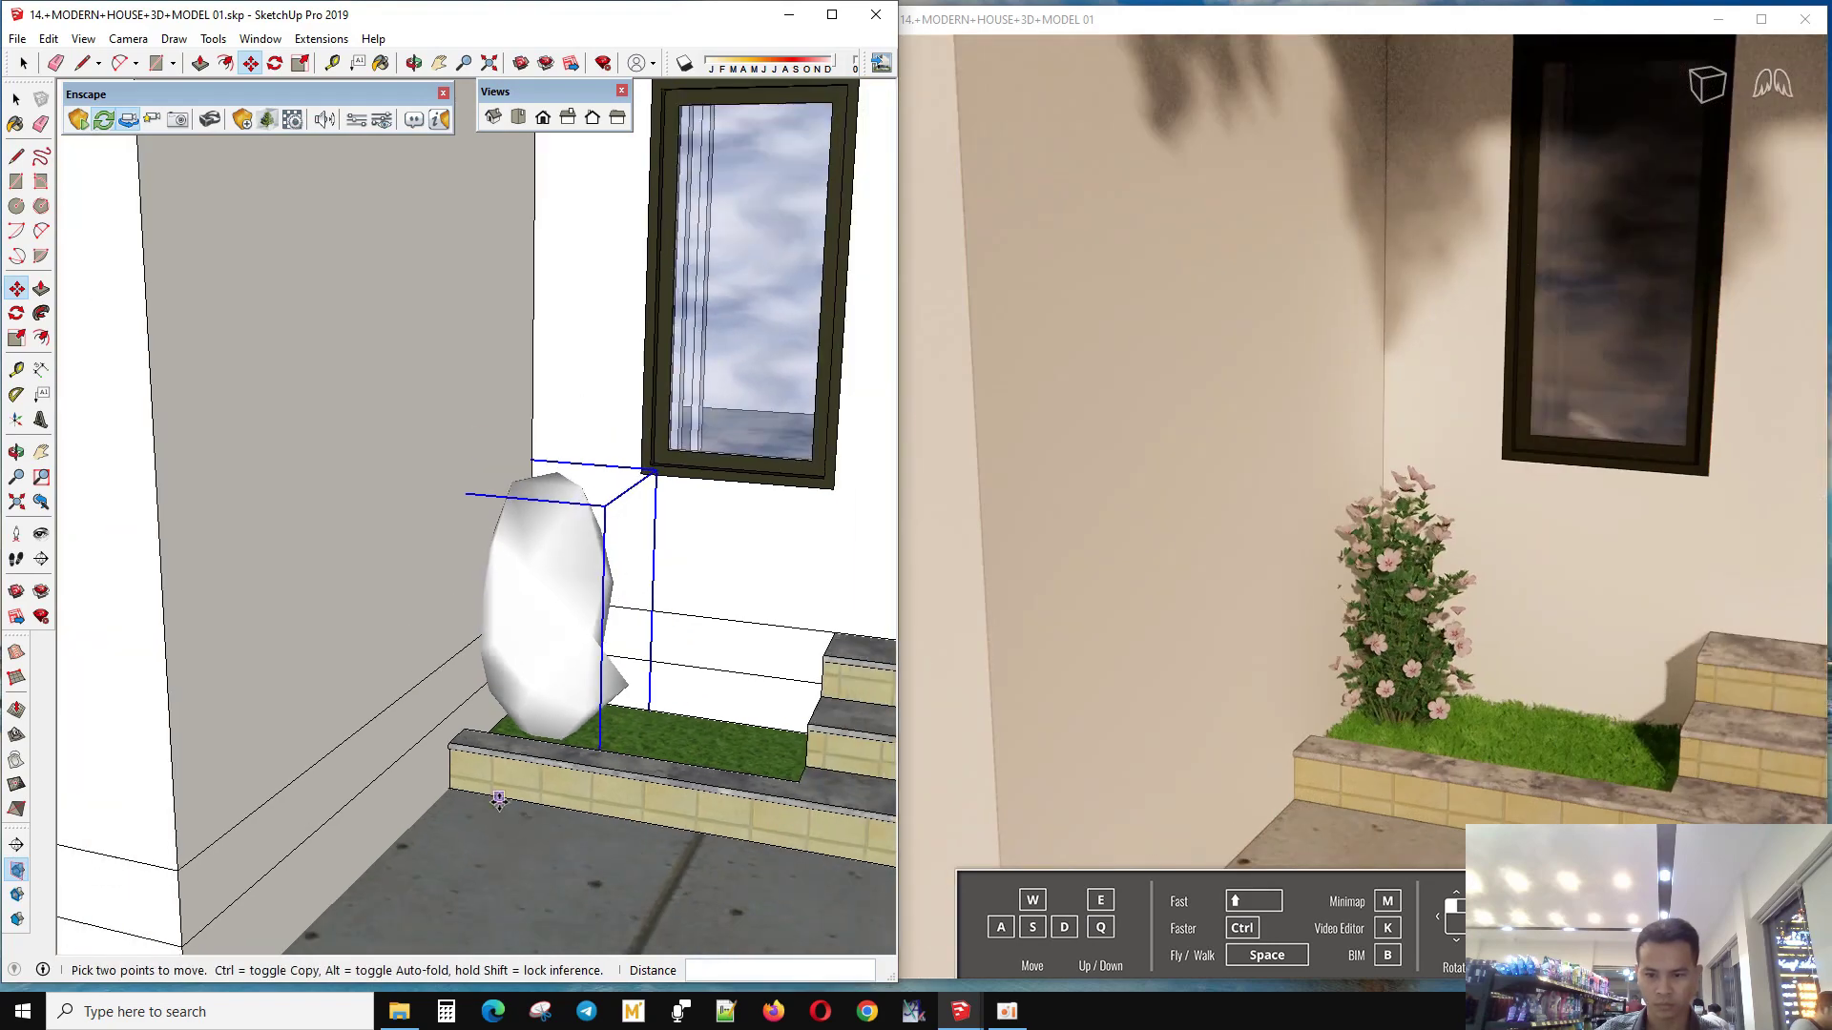
- Add a second bush copy and shift the bushes along the planter
click(458, 871)
click(565, 884)
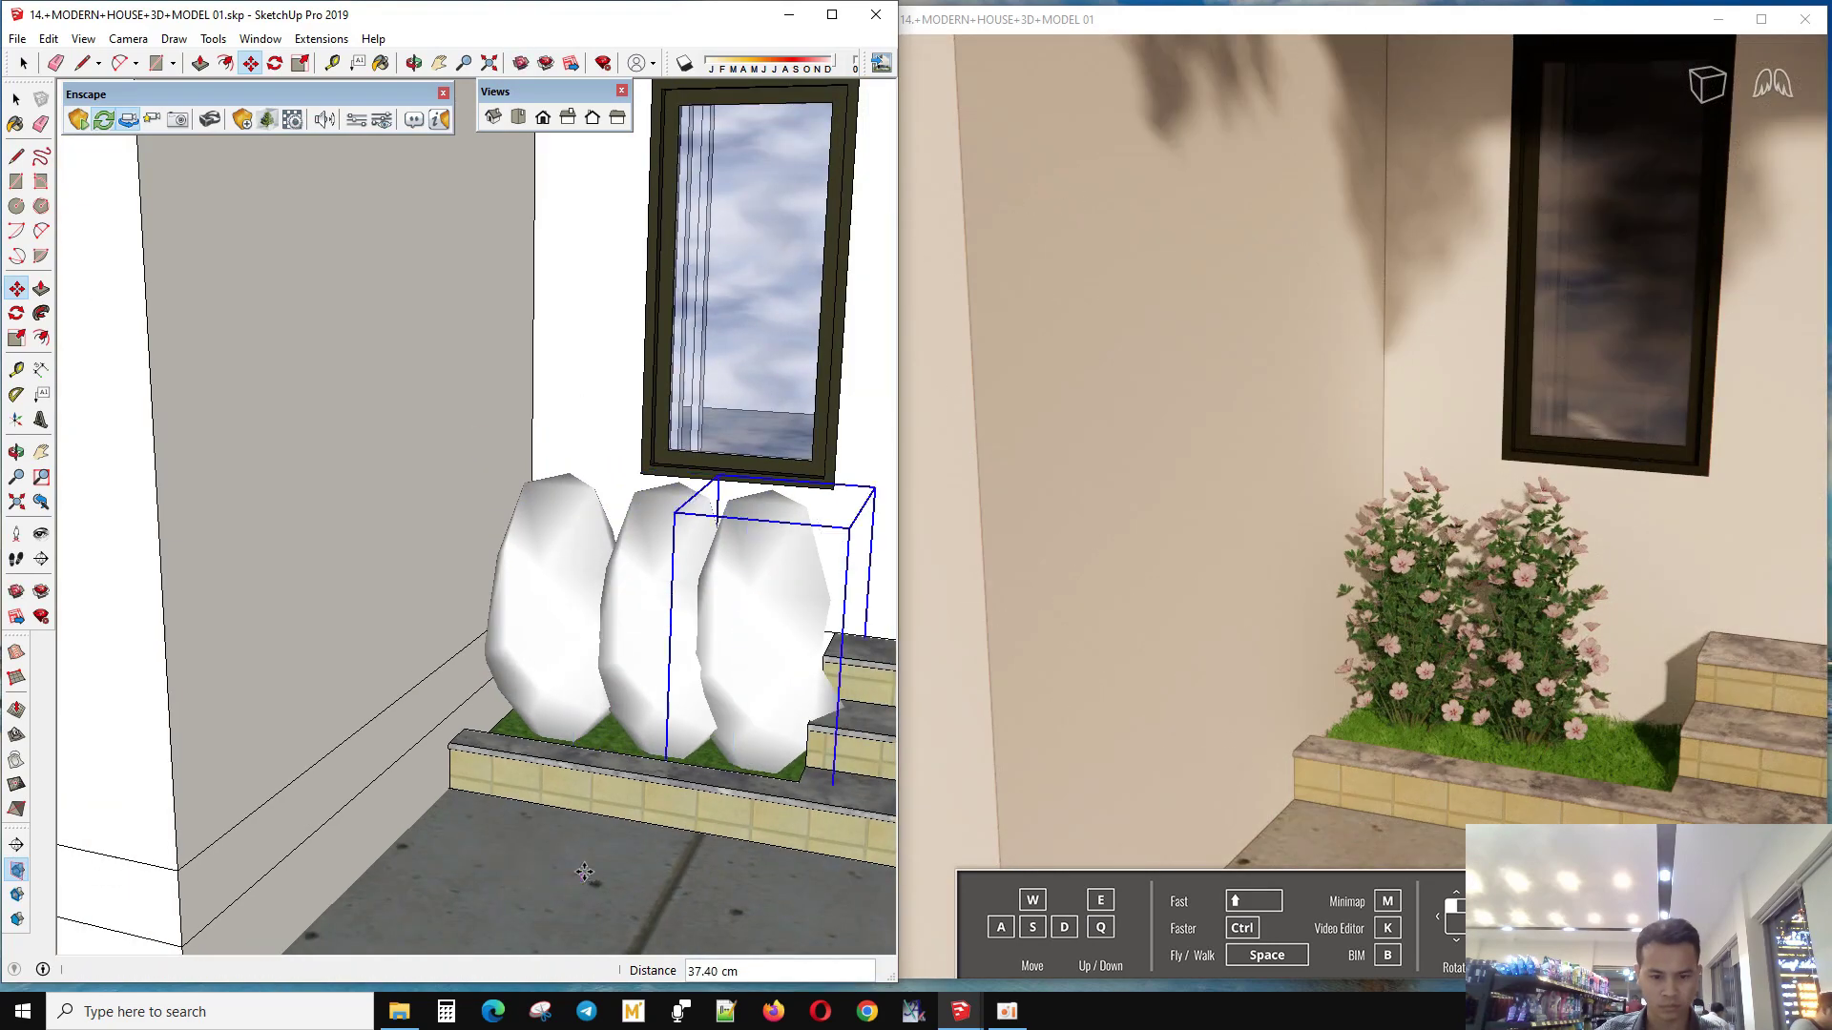
mouse_move(584, 871)
middle_down()
mouse_move(470, 900)
mouse_move(279, 999)
middle_up()
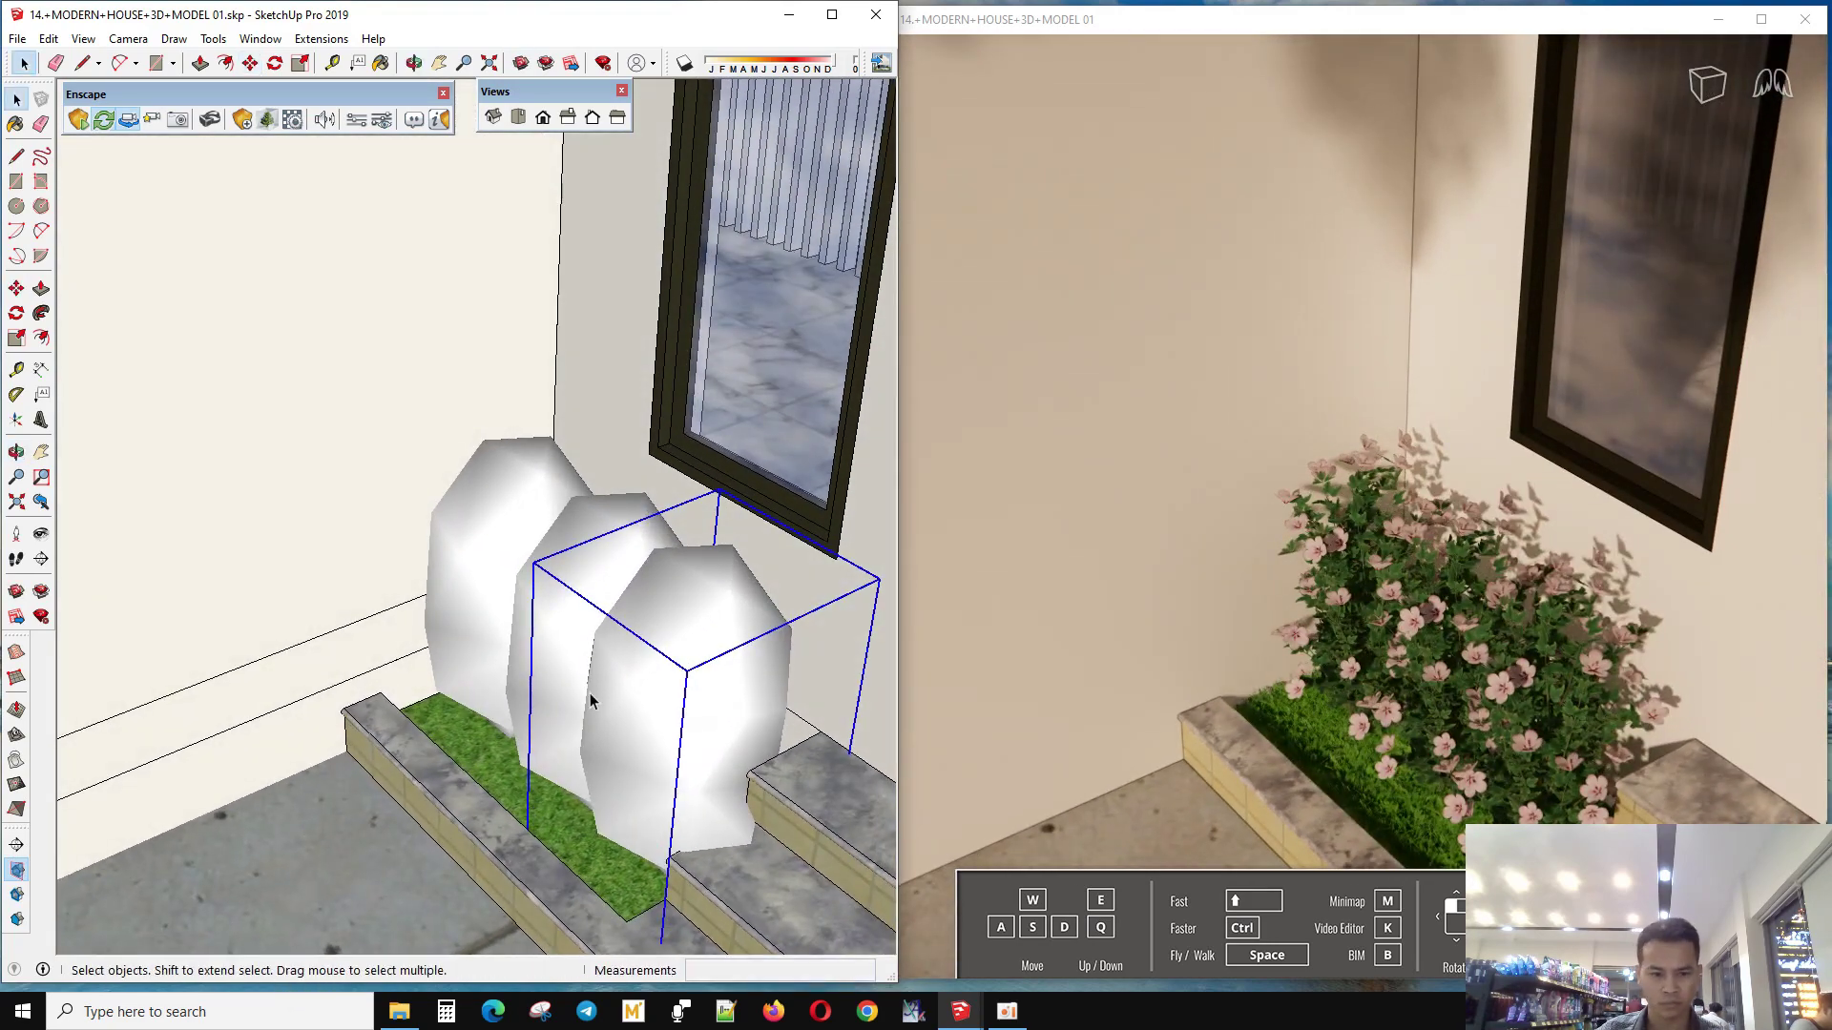
key(m)
drag(458, 894, 432, 875)
key(space)
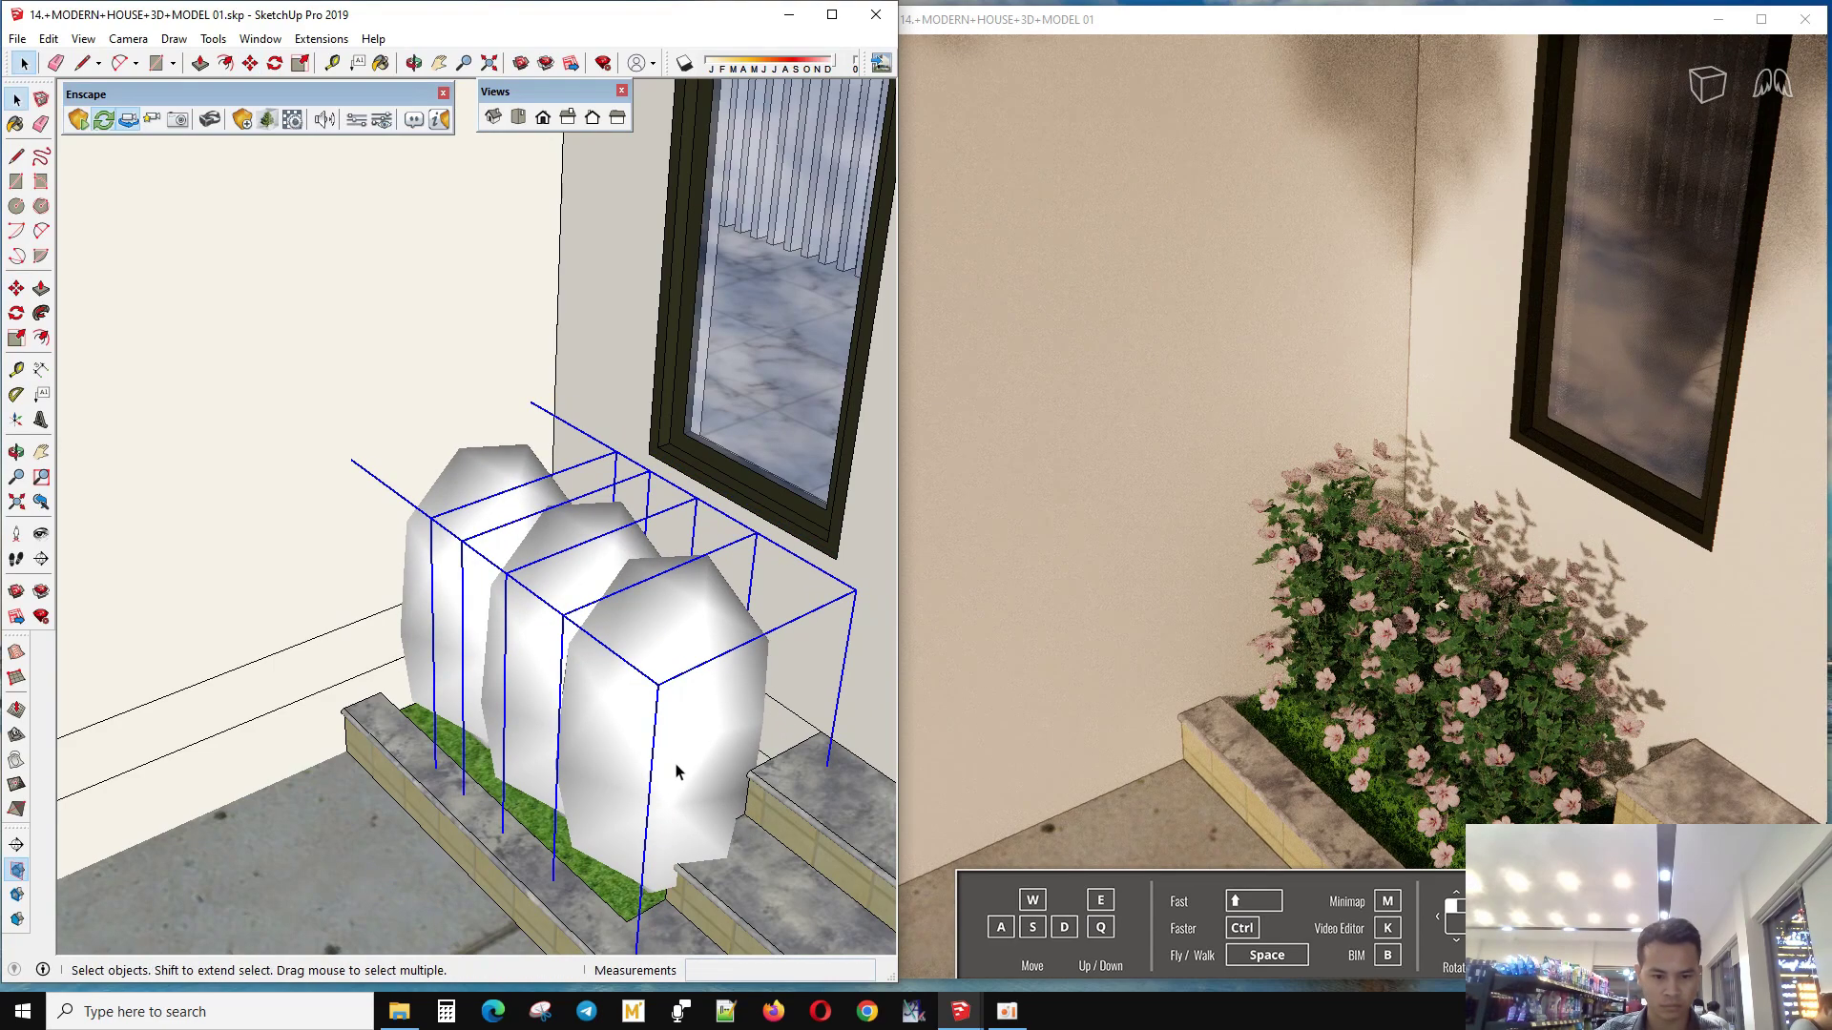
- Review the facade and entrance bushes, then reopen the Enscape vegetation library
middle_drag(395, 846, 572, 821)
scroll(626, 810, up, 3)
scroll(466, 811, down, 5)
scroll(426, 766, down, 2)
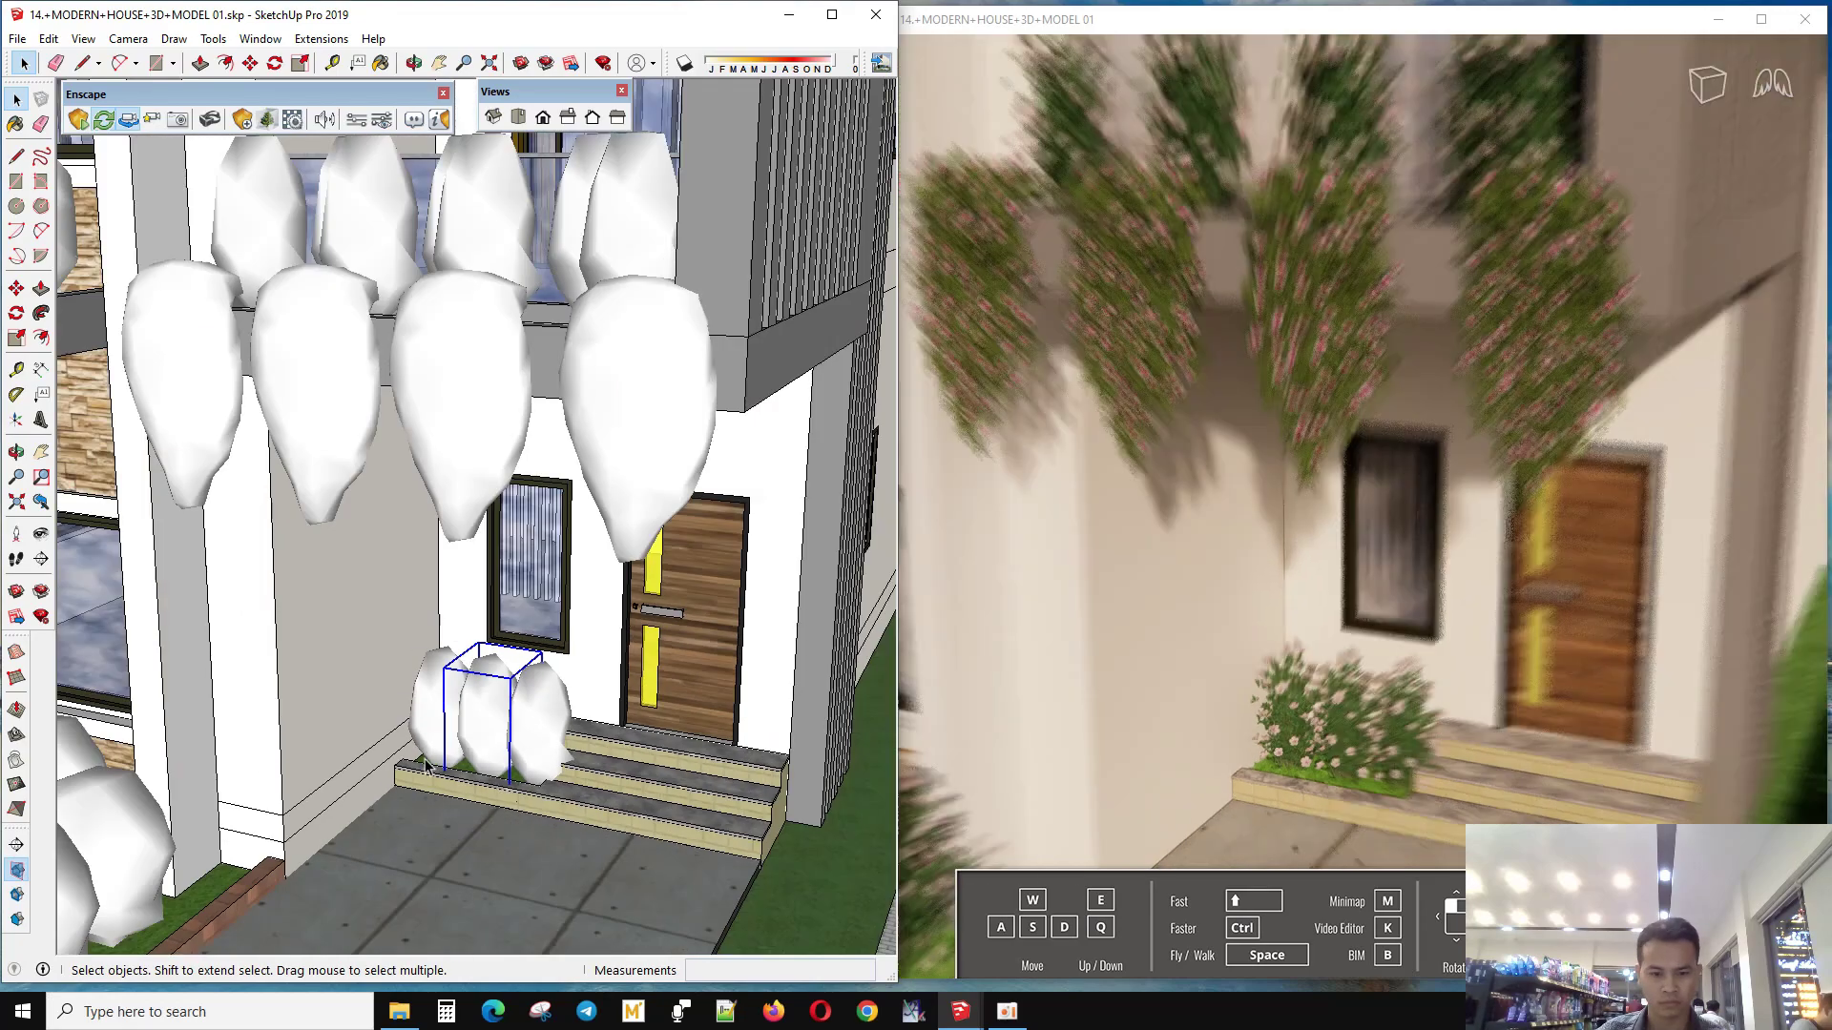
middle_drag(427, 766, 496, 782)
scroll(496, 783, down, 5)
scroll(572, 792, up, 5)
mouse_move(620, 801)
middle_down()
mouse_move(792, 814)
mouse_move(763, 821)
middle_up()
mouse_move(959, 1012)
click(1093, 924)
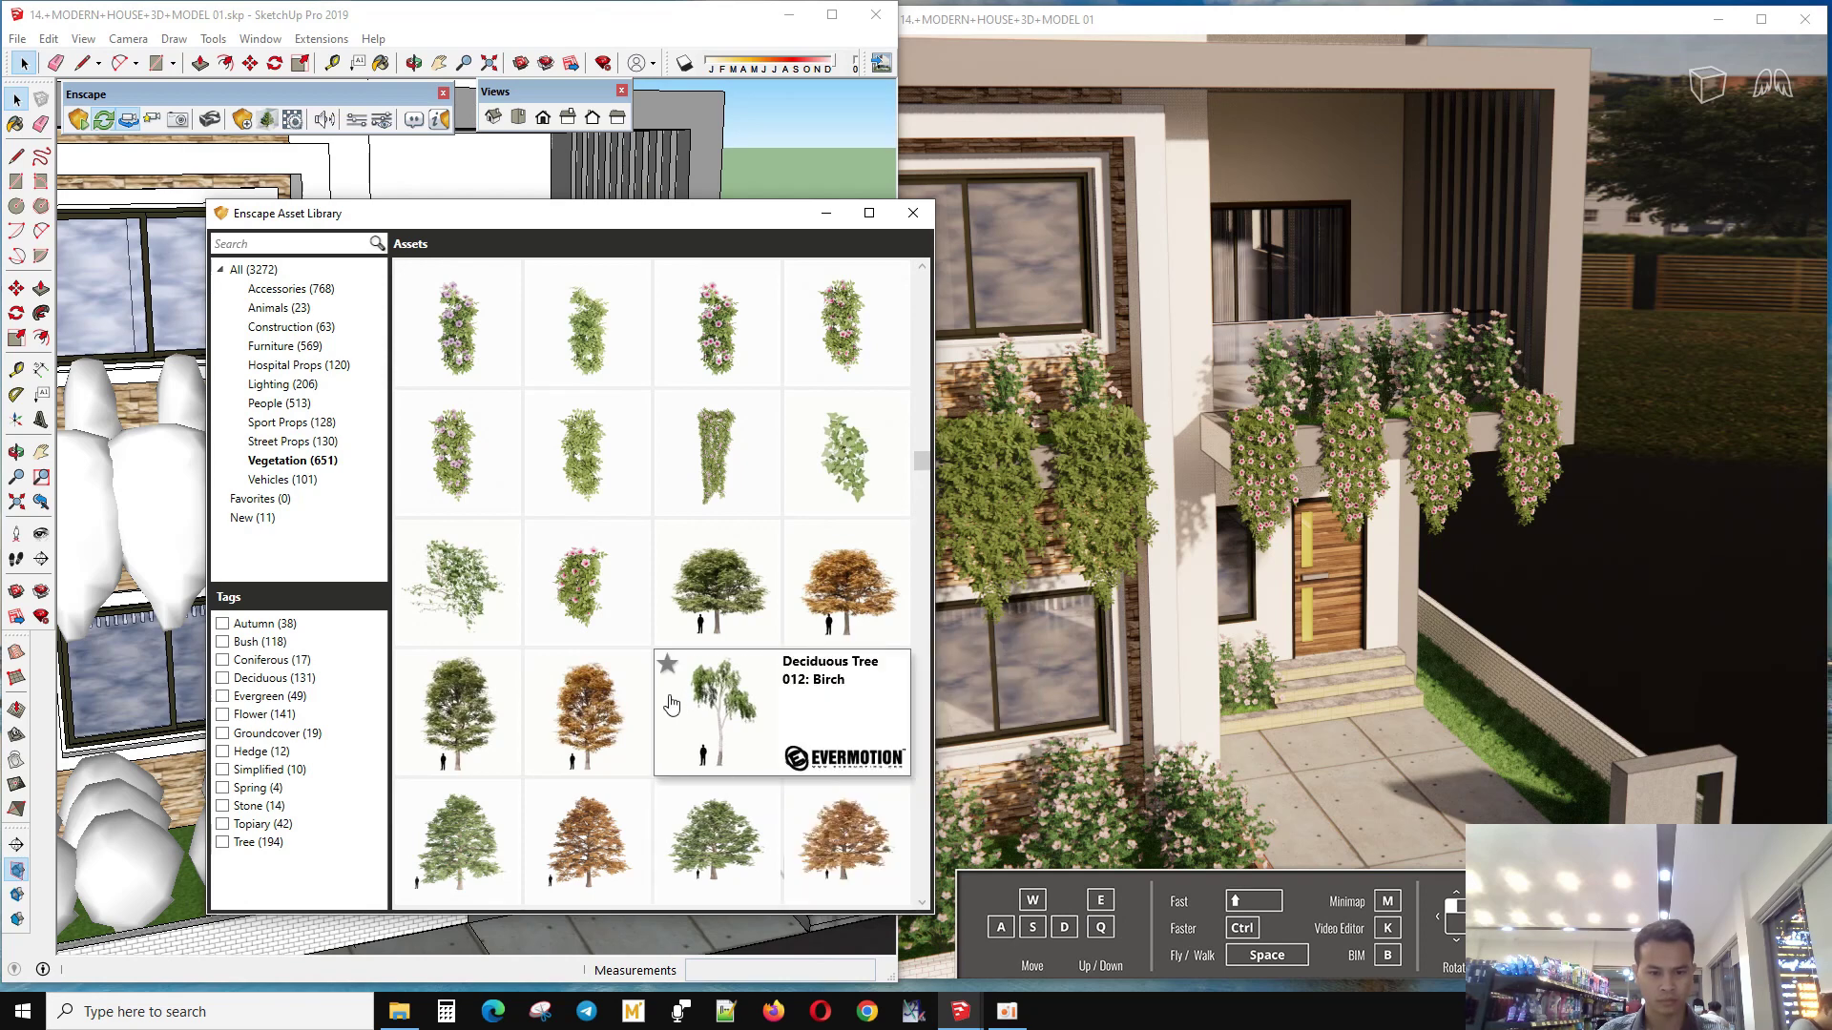
- Browse the Enscape Vegetation assets and select the Rowan tree for placement
scroll(611, 753, down, 3)
scroll(686, 748, down, 3)
scroll(668, 725, up, 3)
scroll(654, 695, up, 2)
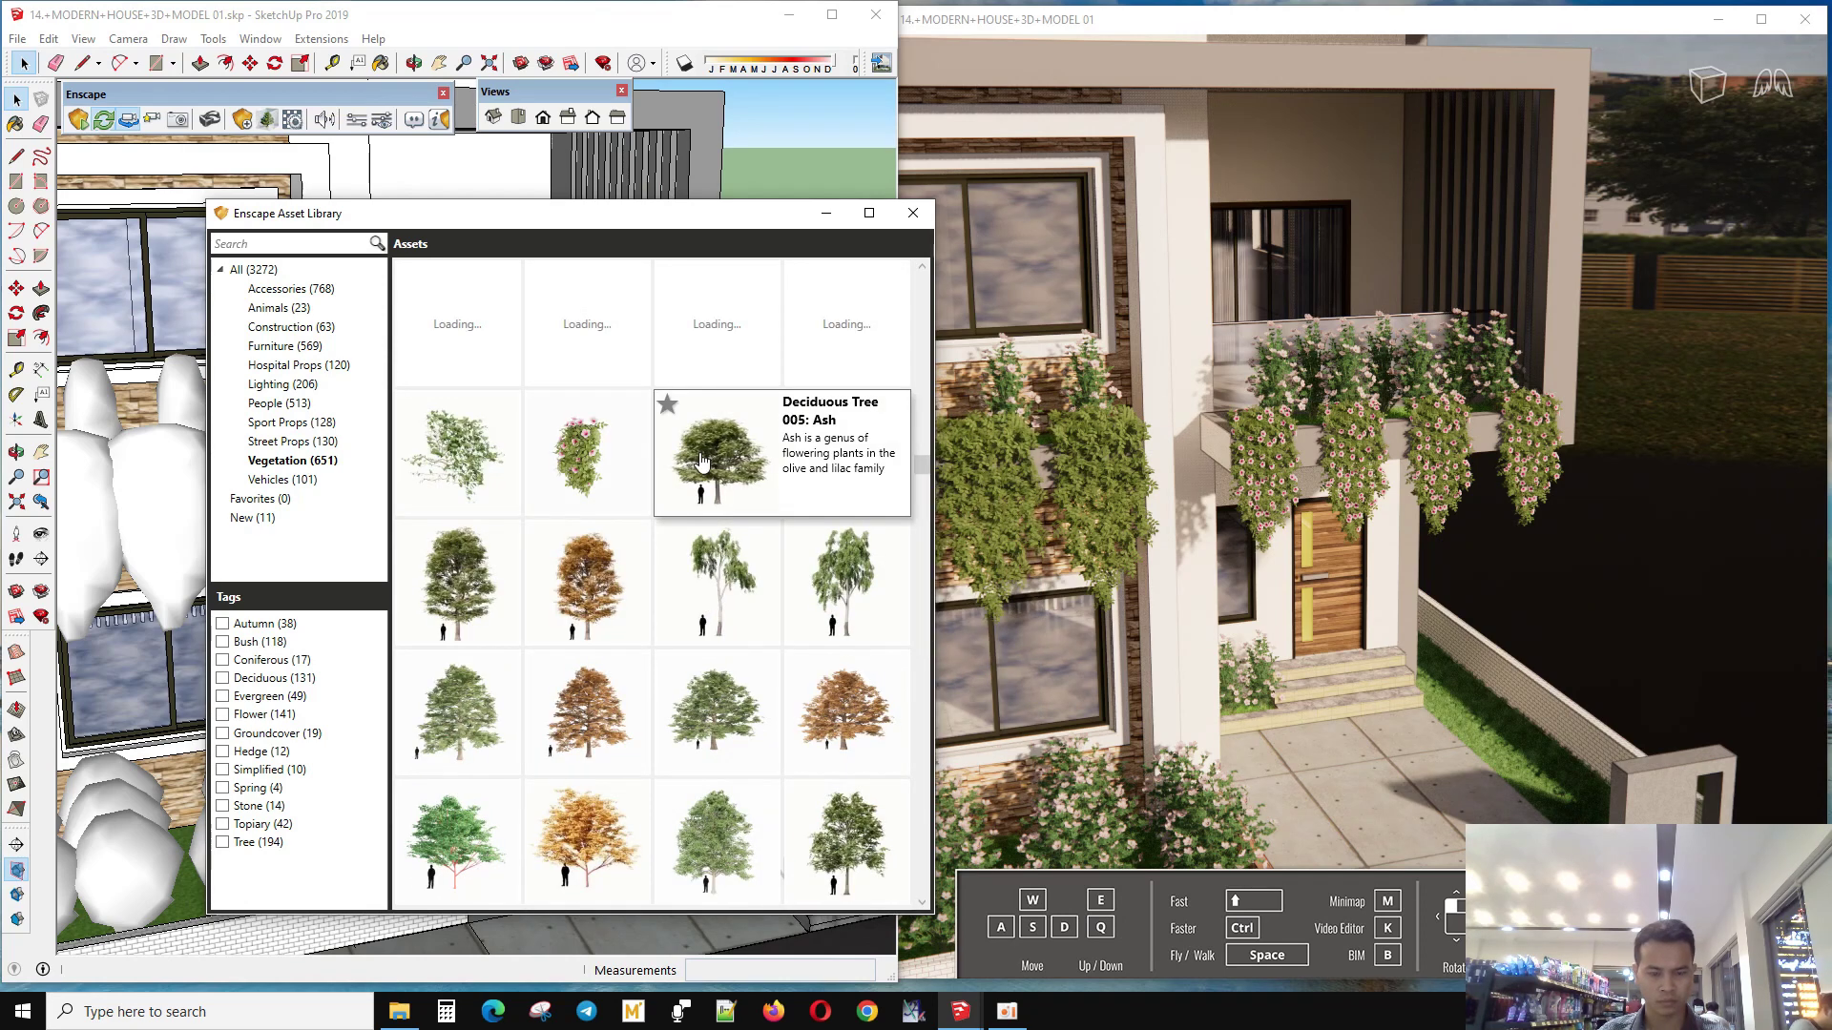
scroll(649, 573, down, 2)
scroll(553, 697, down, 1)
scroll(563, 735, down, 1)
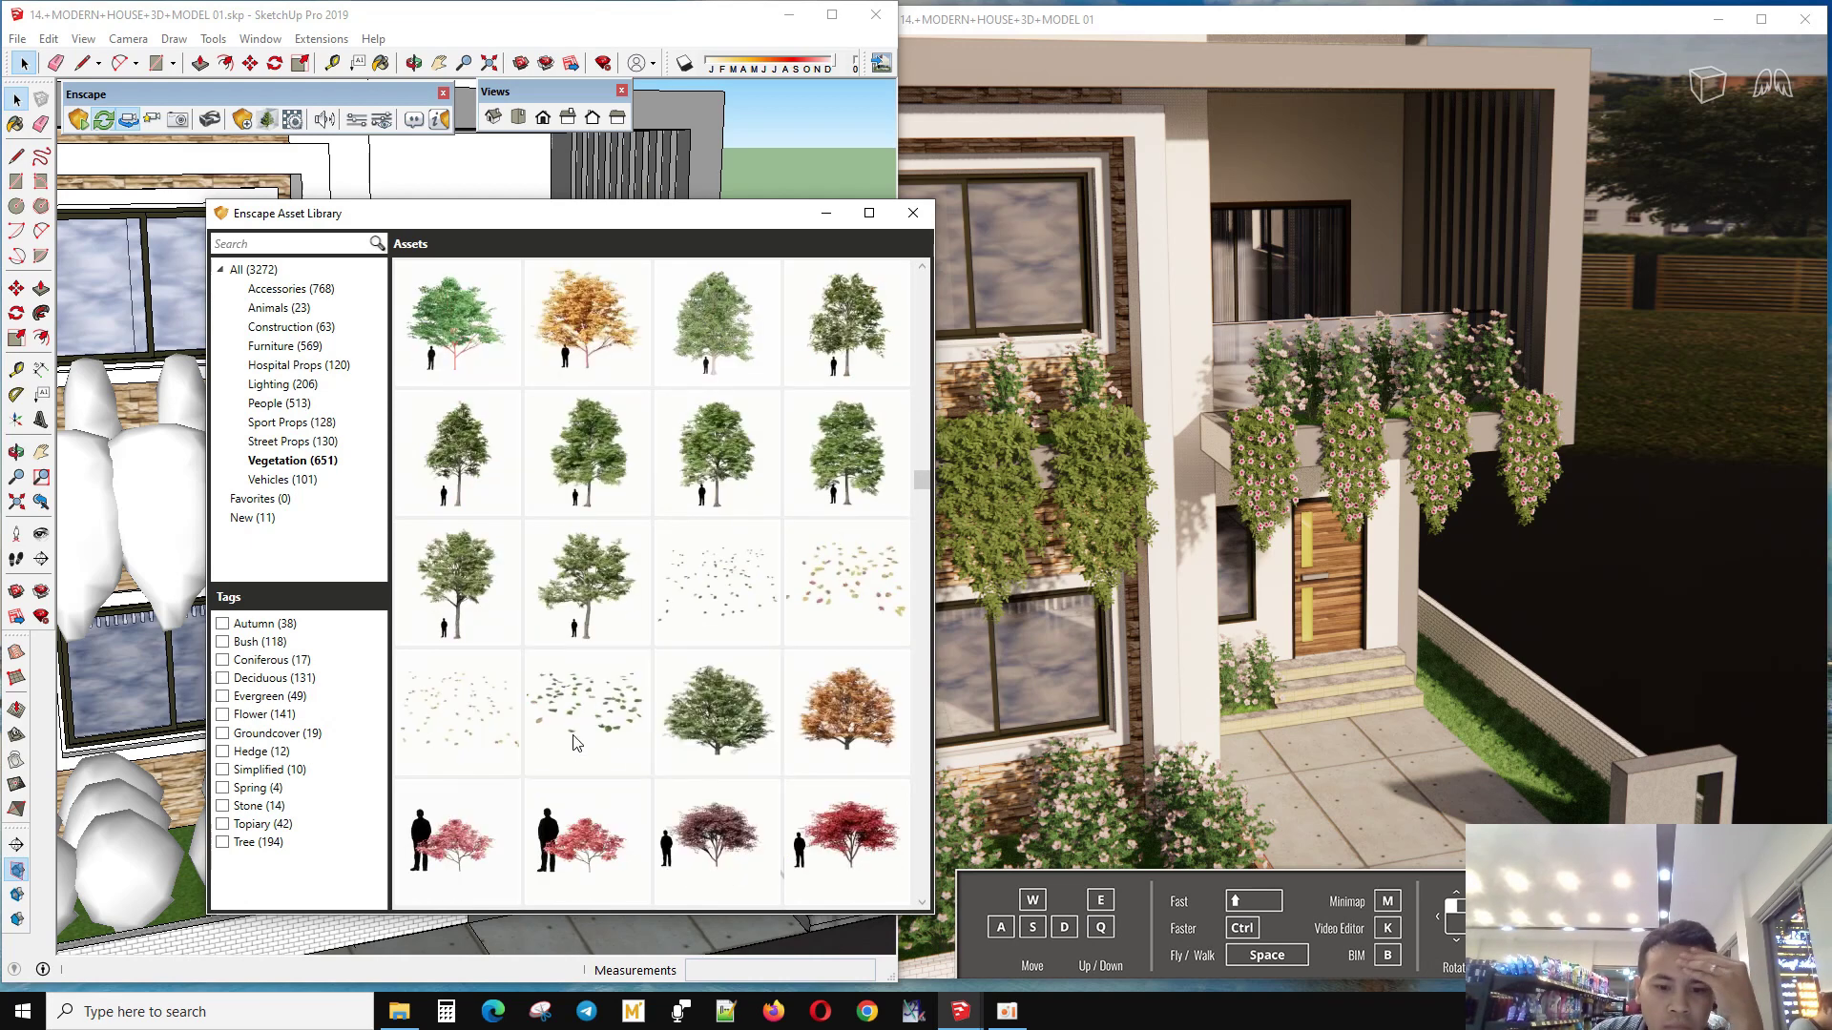
scroll(577, 743, down, 1)
scroll(632, 622, down, 1)
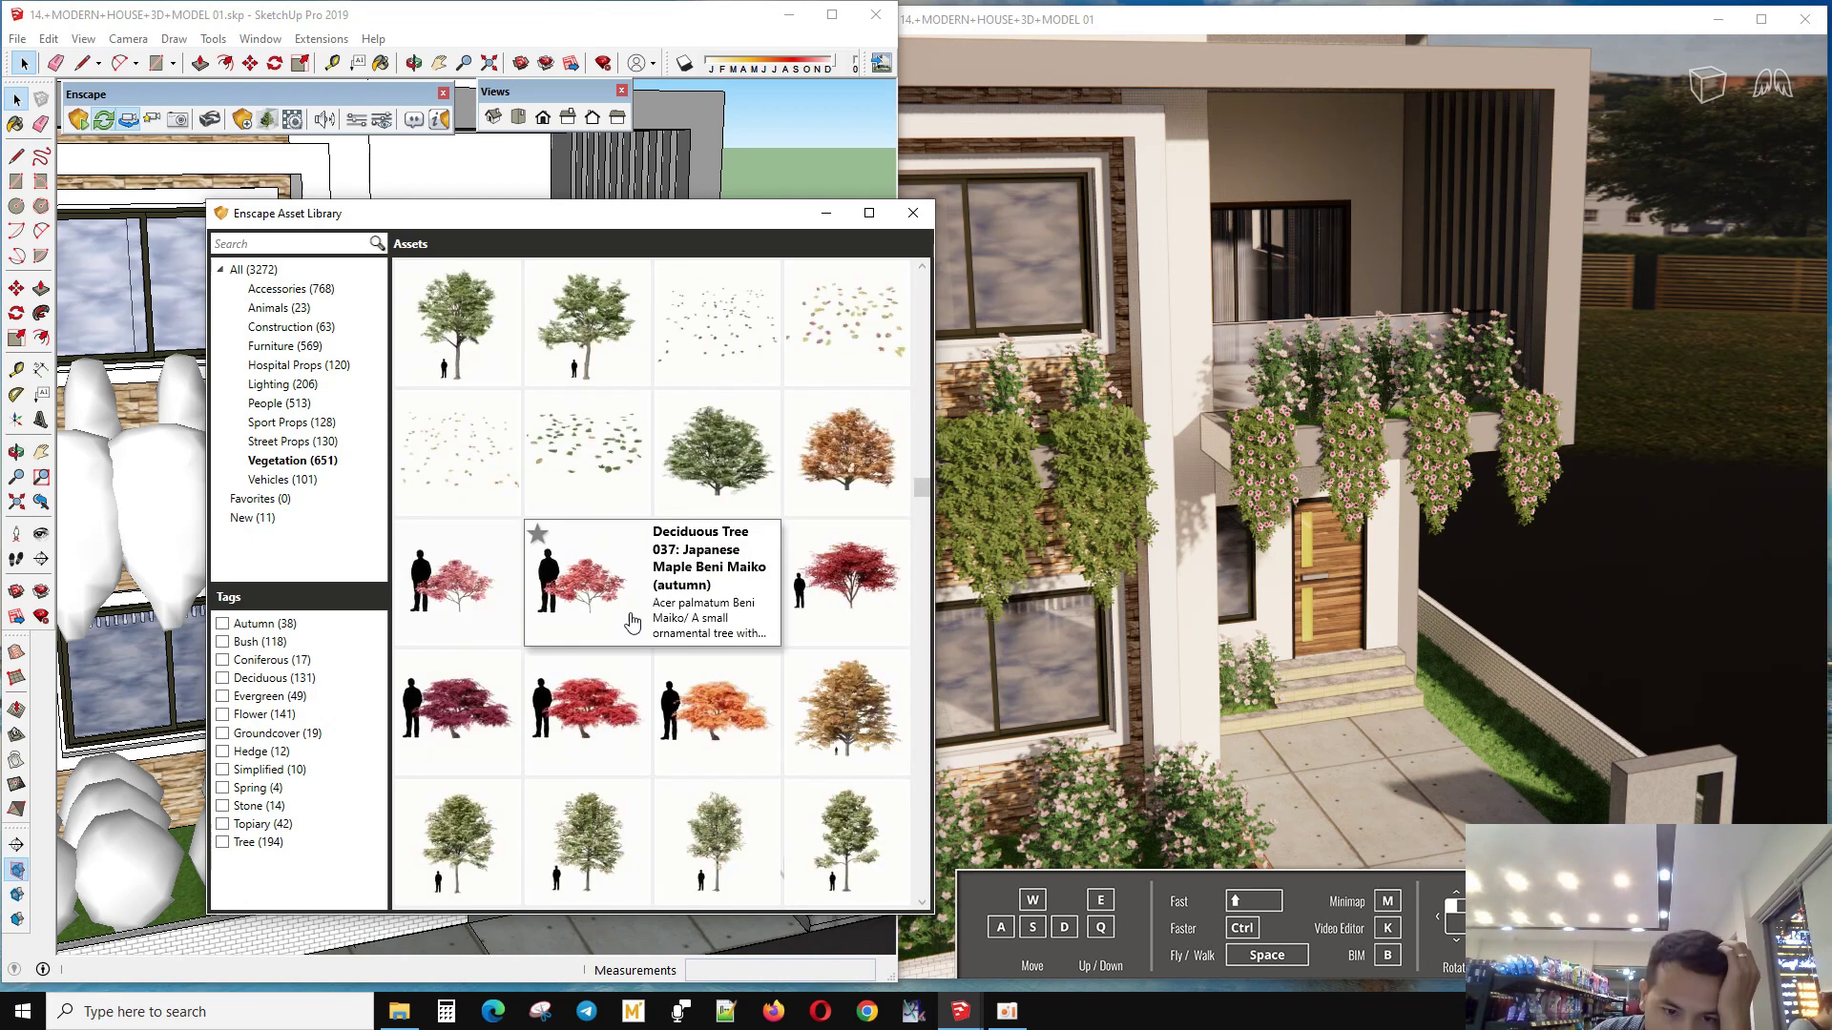
scroll(630, 634, up, 1)
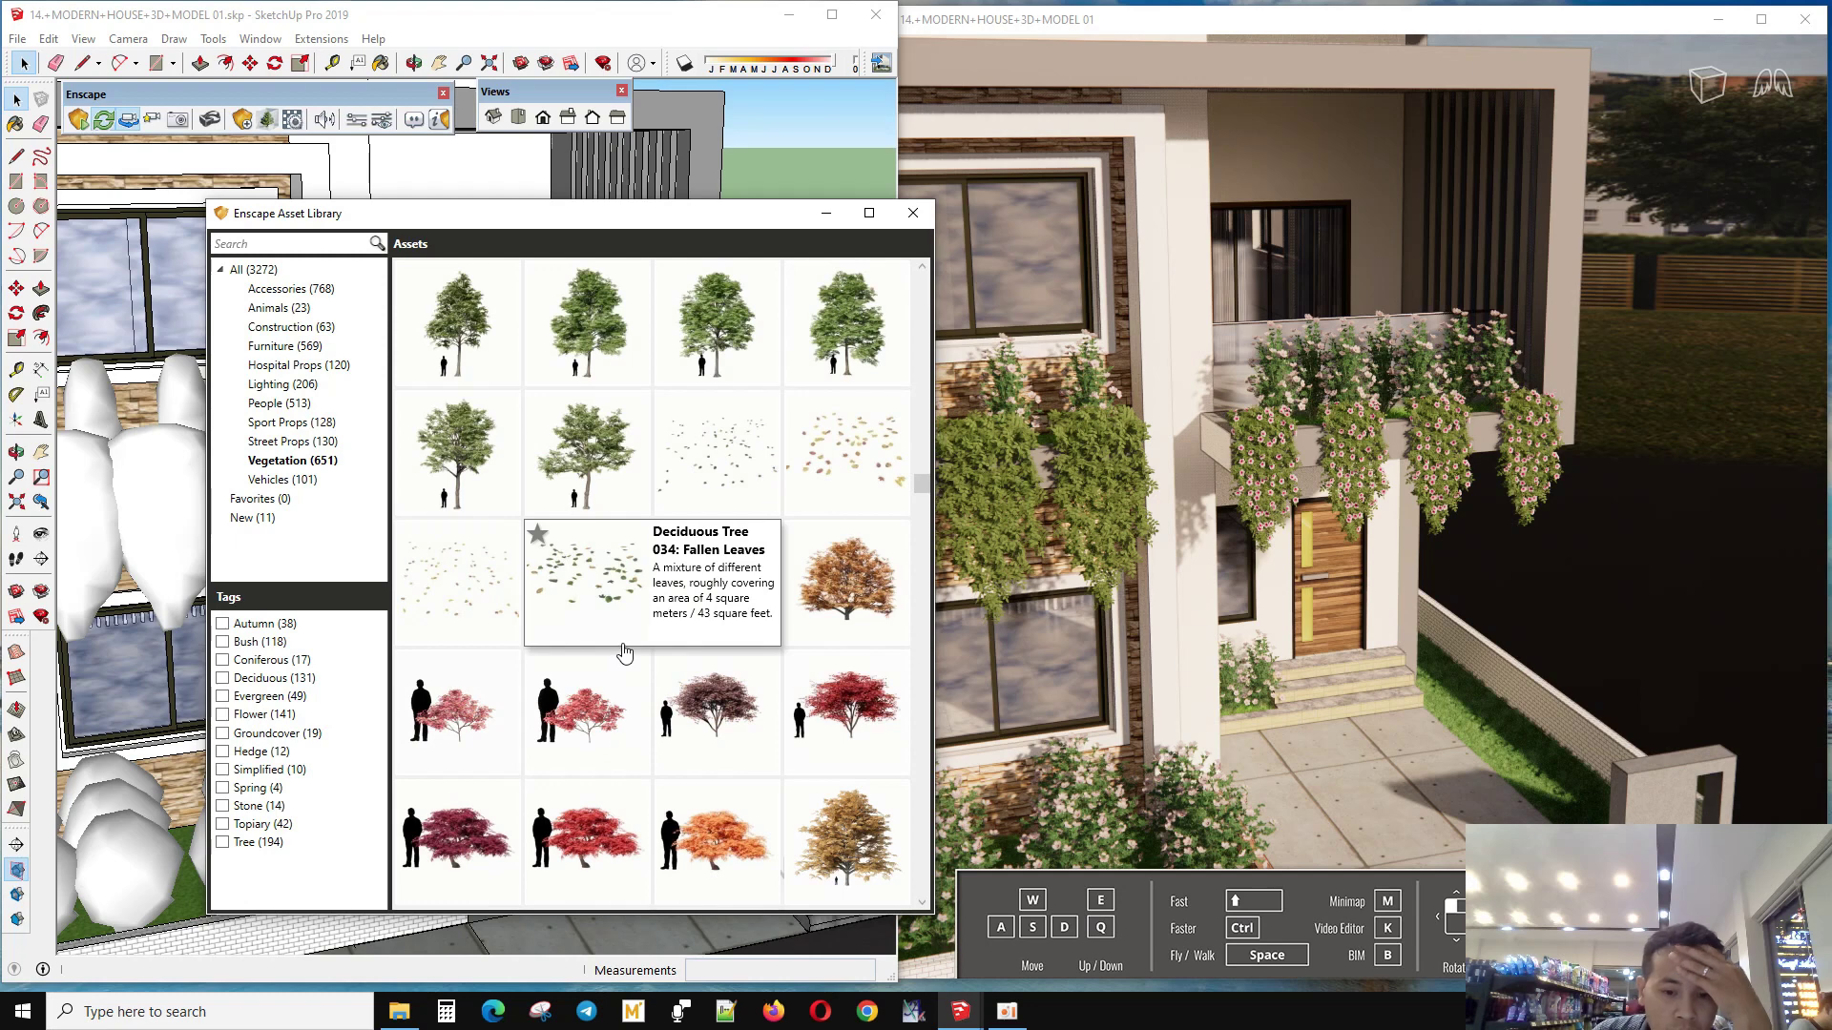
scroll(625, 576, down, 2)
scroll(622, 602, down, 2)
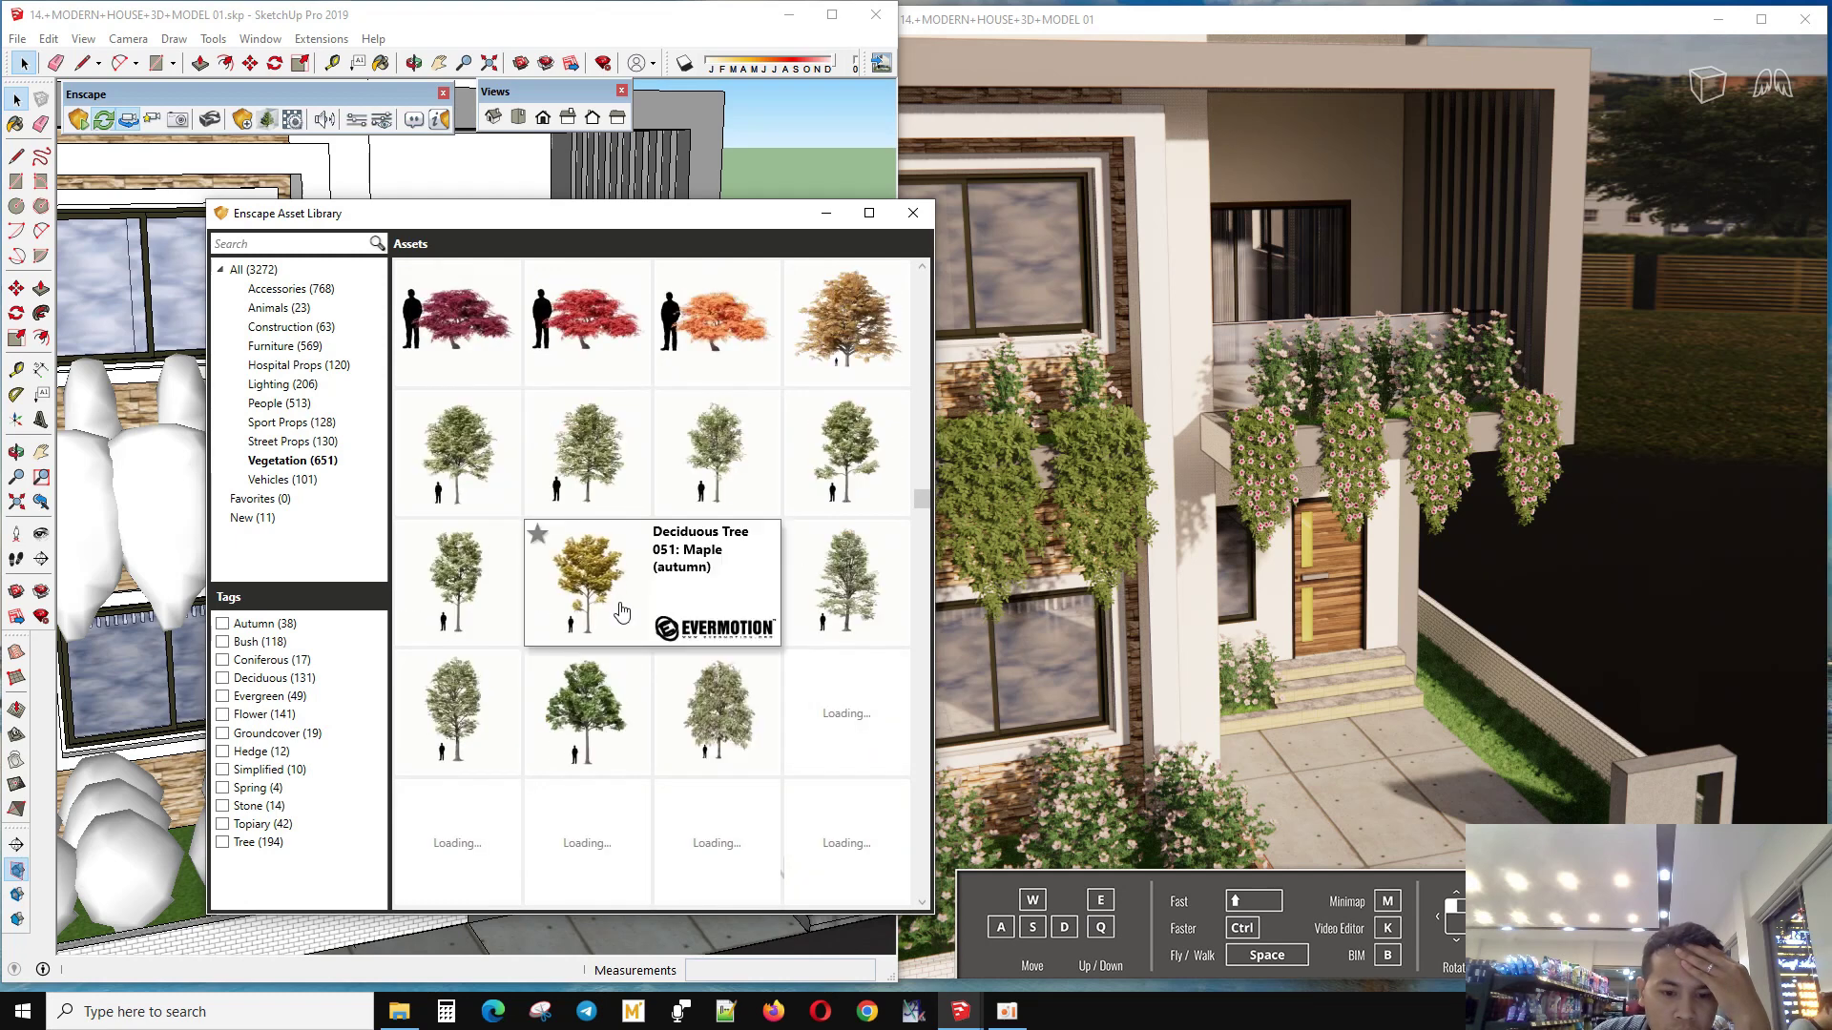
scroll(621, 610, down, 1)
scroll(625, 609, down, 1)
scroll(632, 606, up, 1)
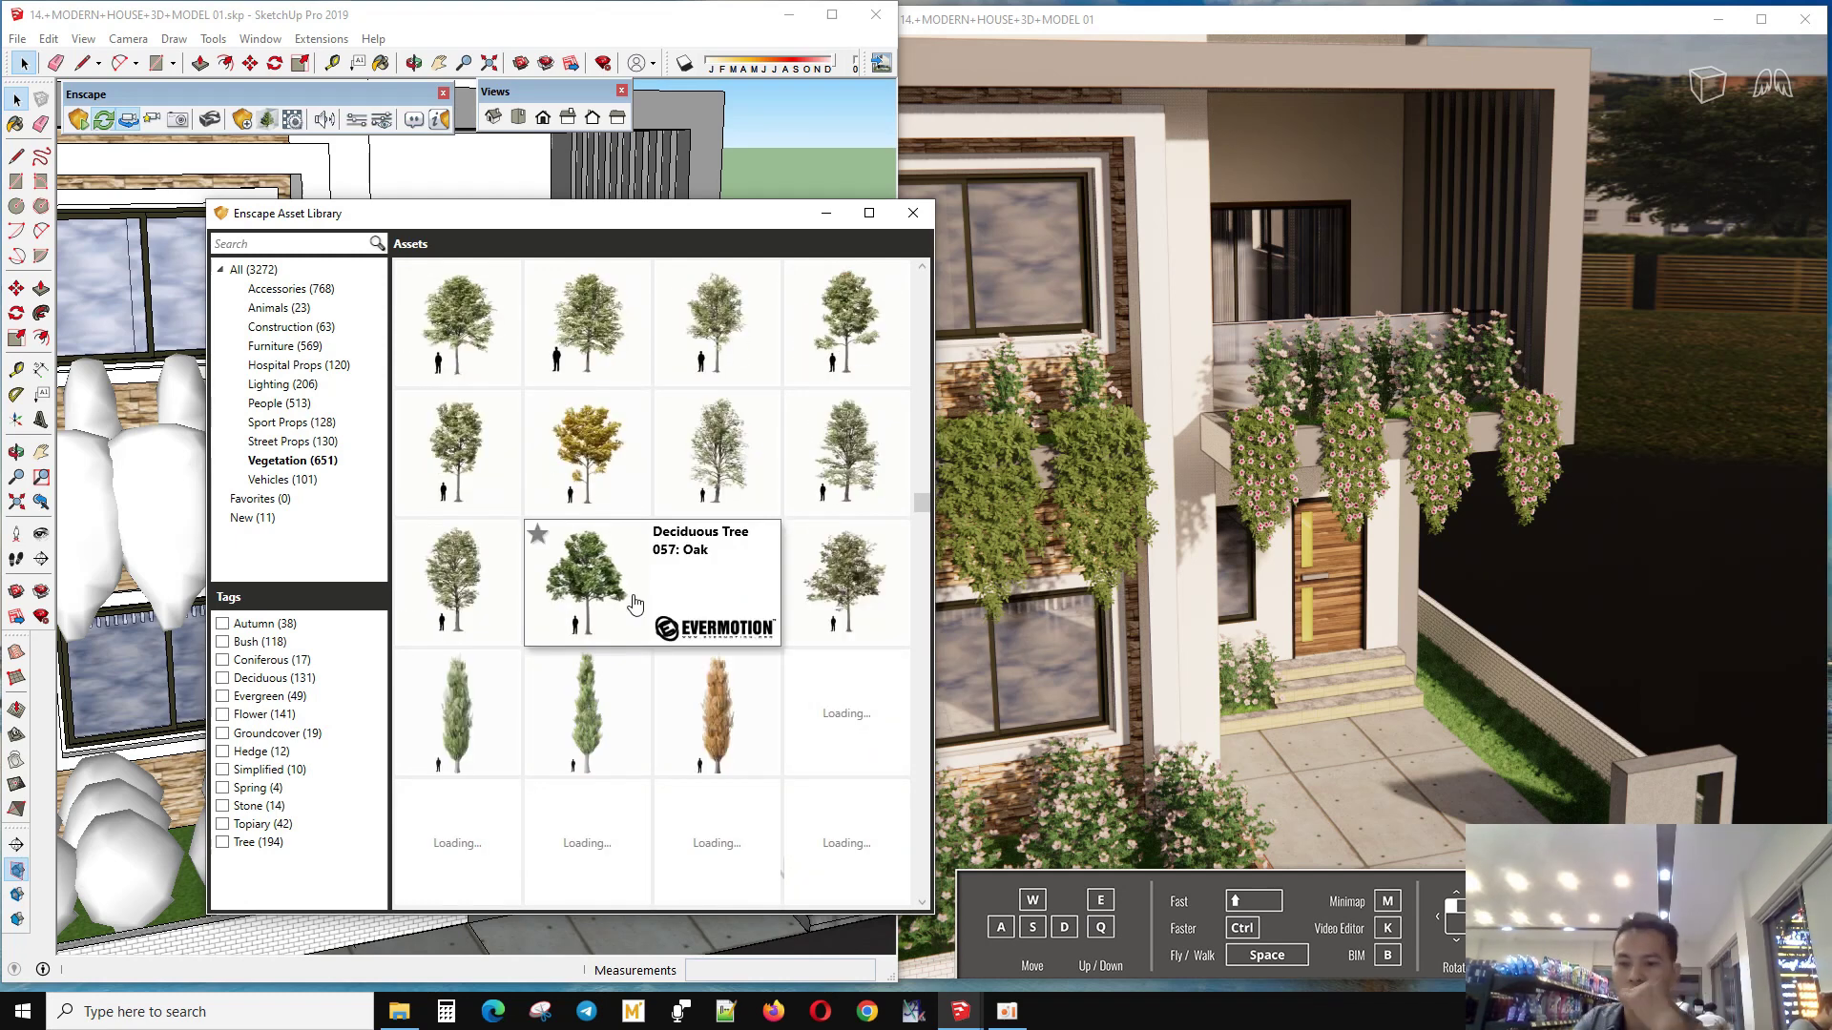
scroll(662, 646, down, 1)
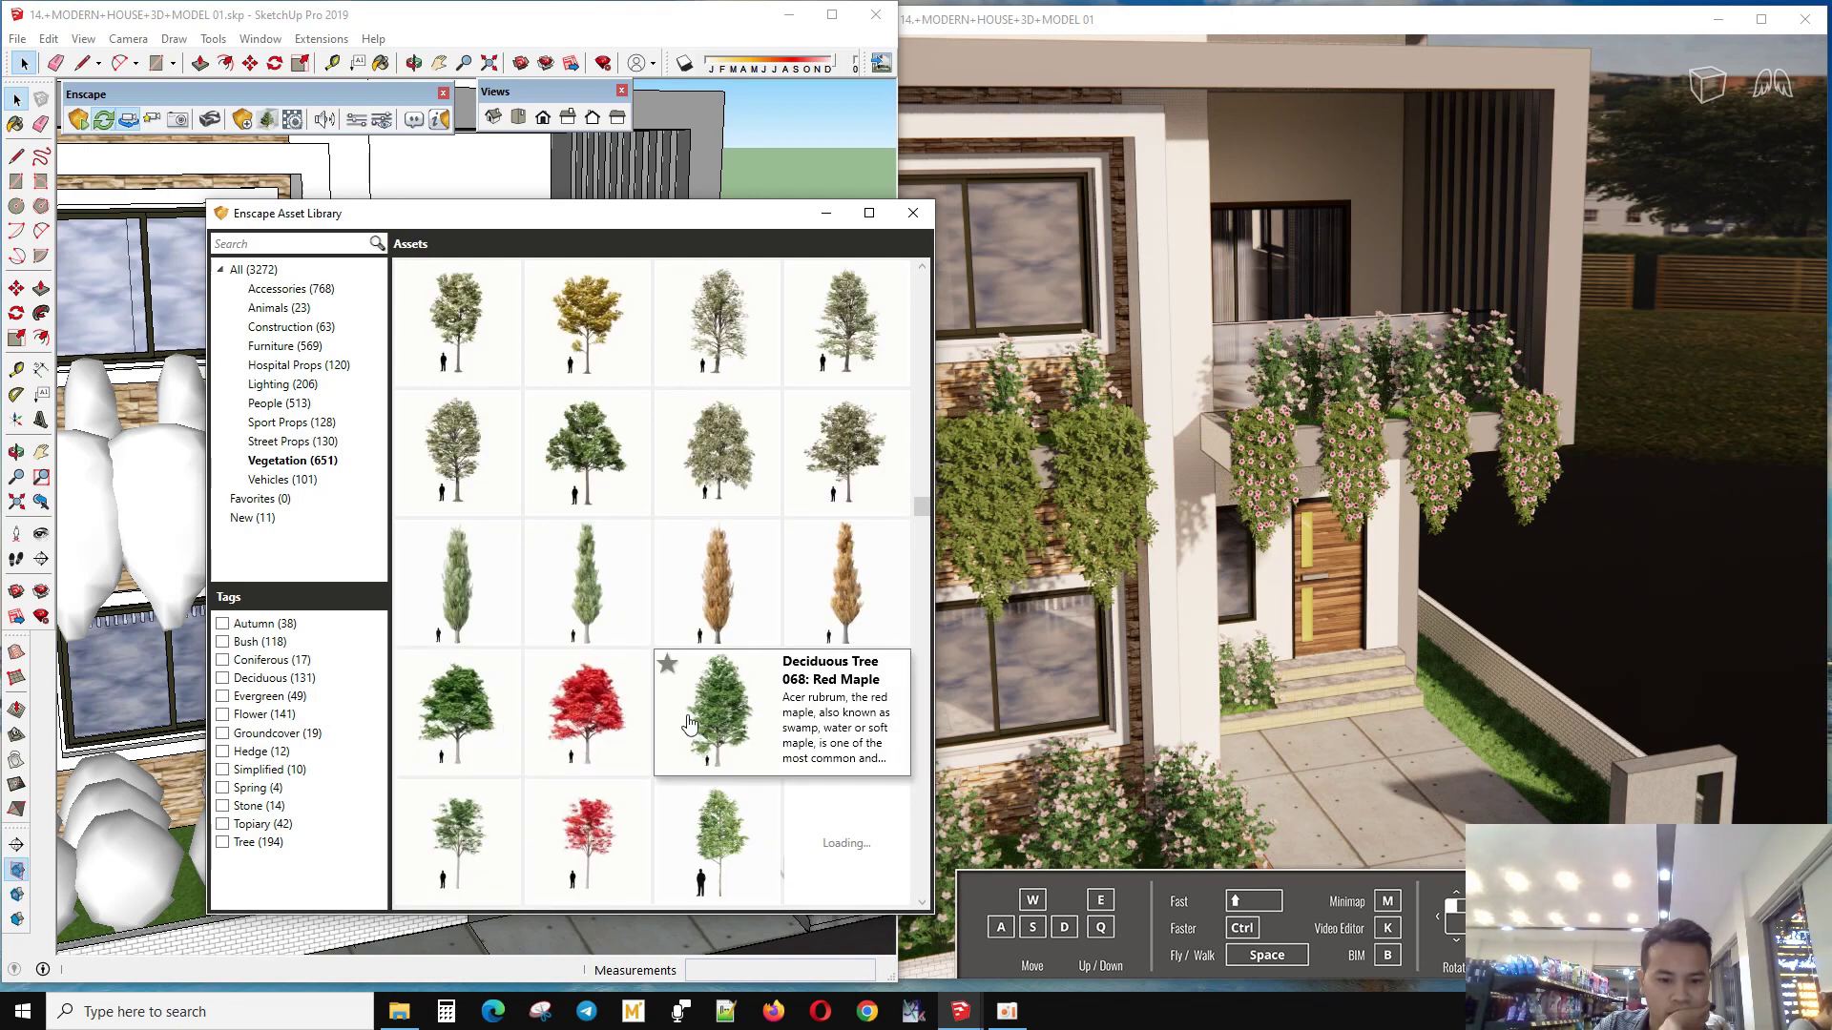
click(732, 859)
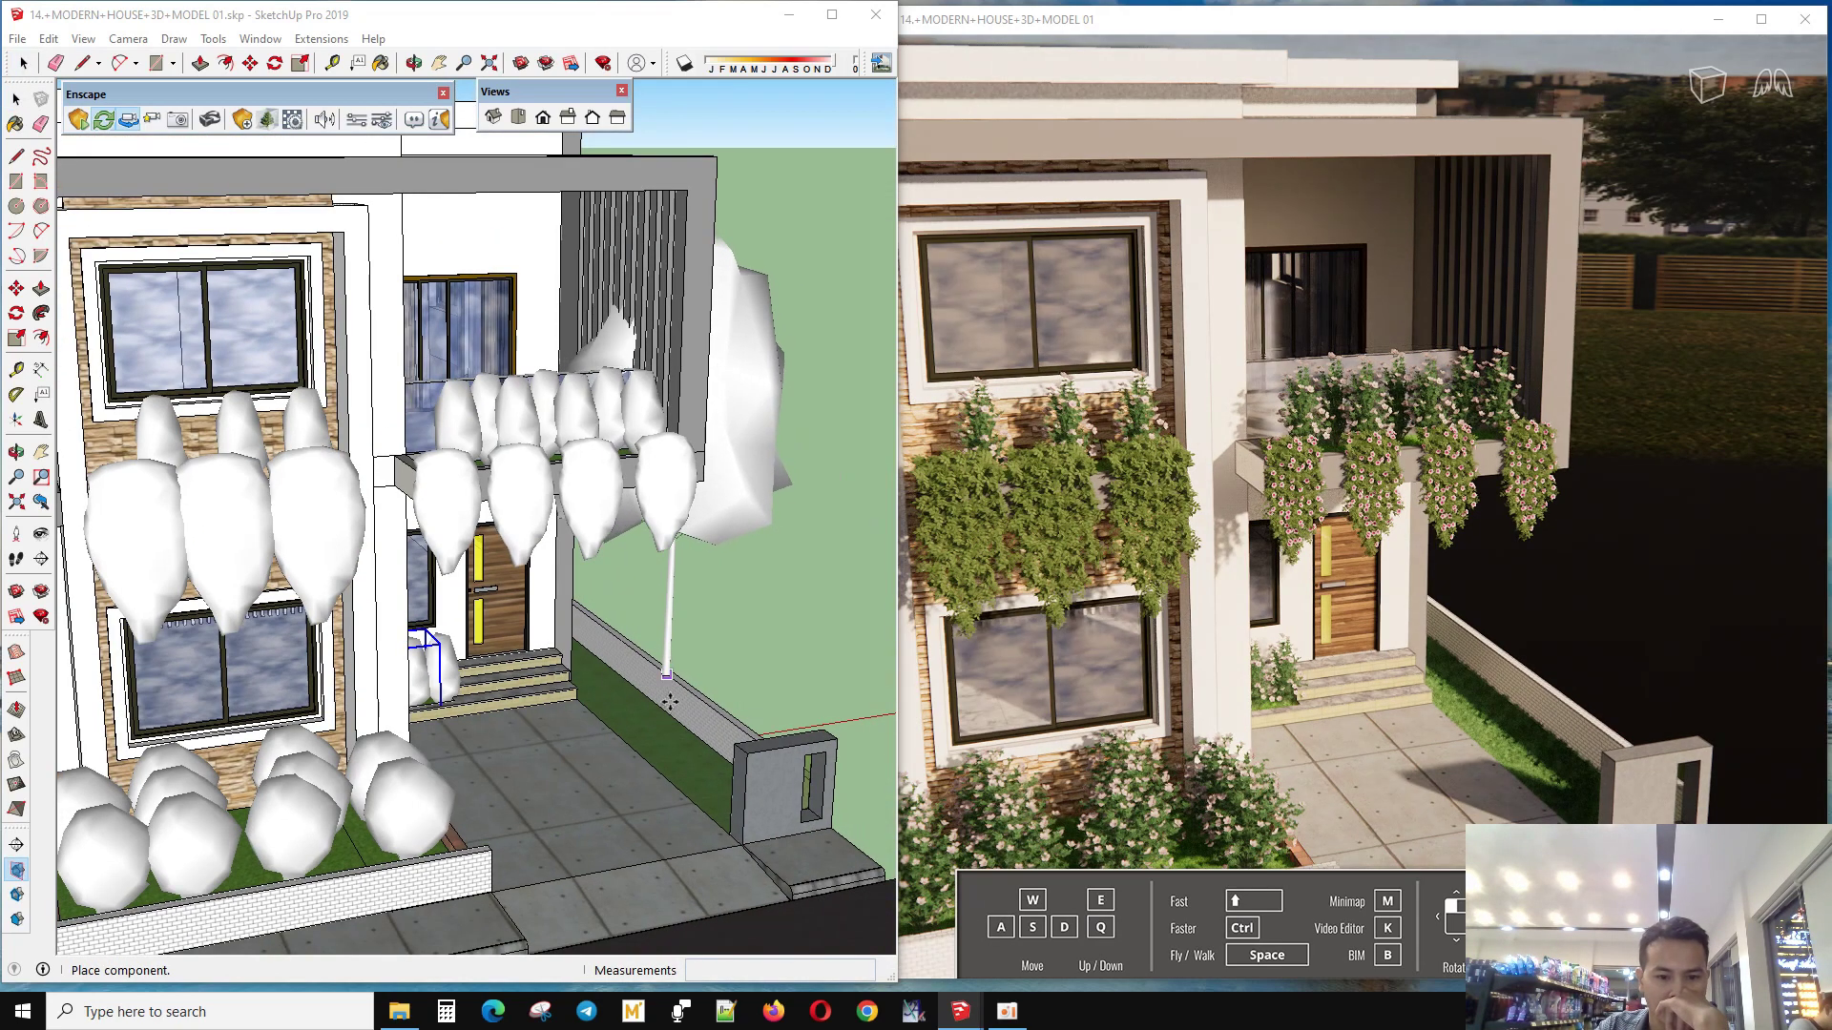
- Place the Rowan tree by the gate post and scale it to about three quarters
click(685, 764)
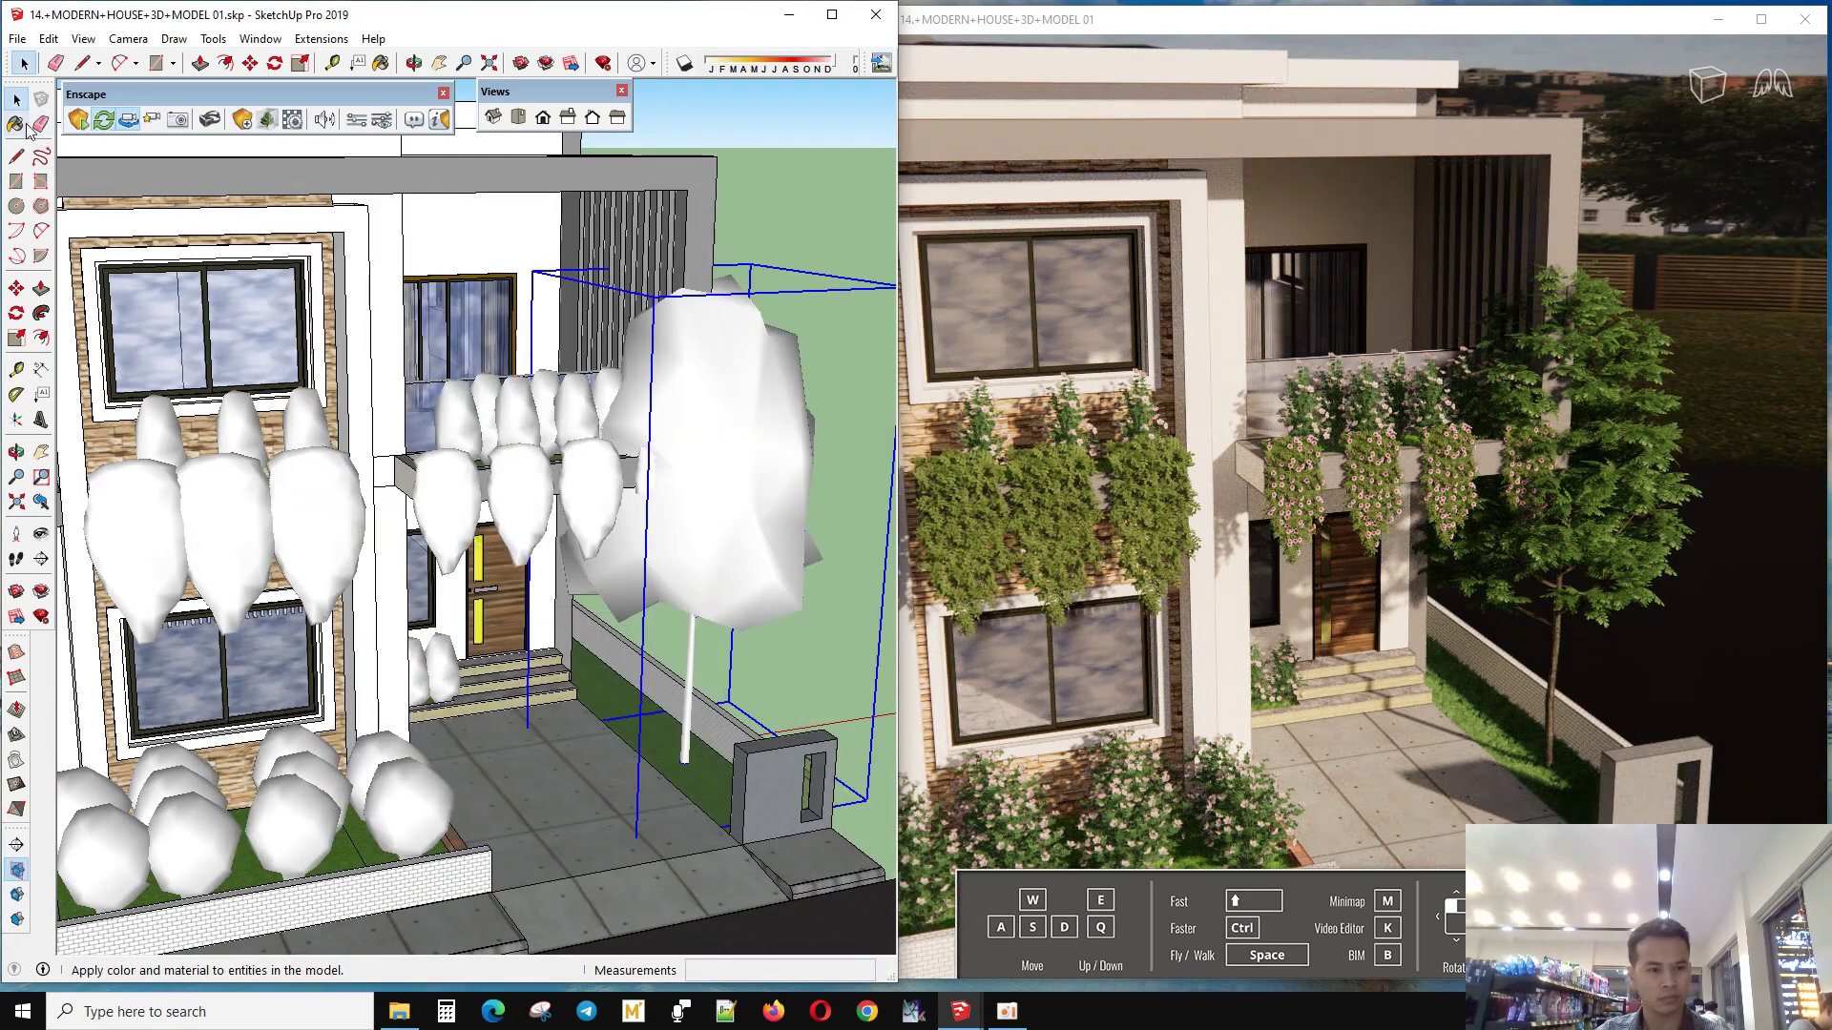
key(b)
click(17, 338)
scroll(523, 563, down, 3)
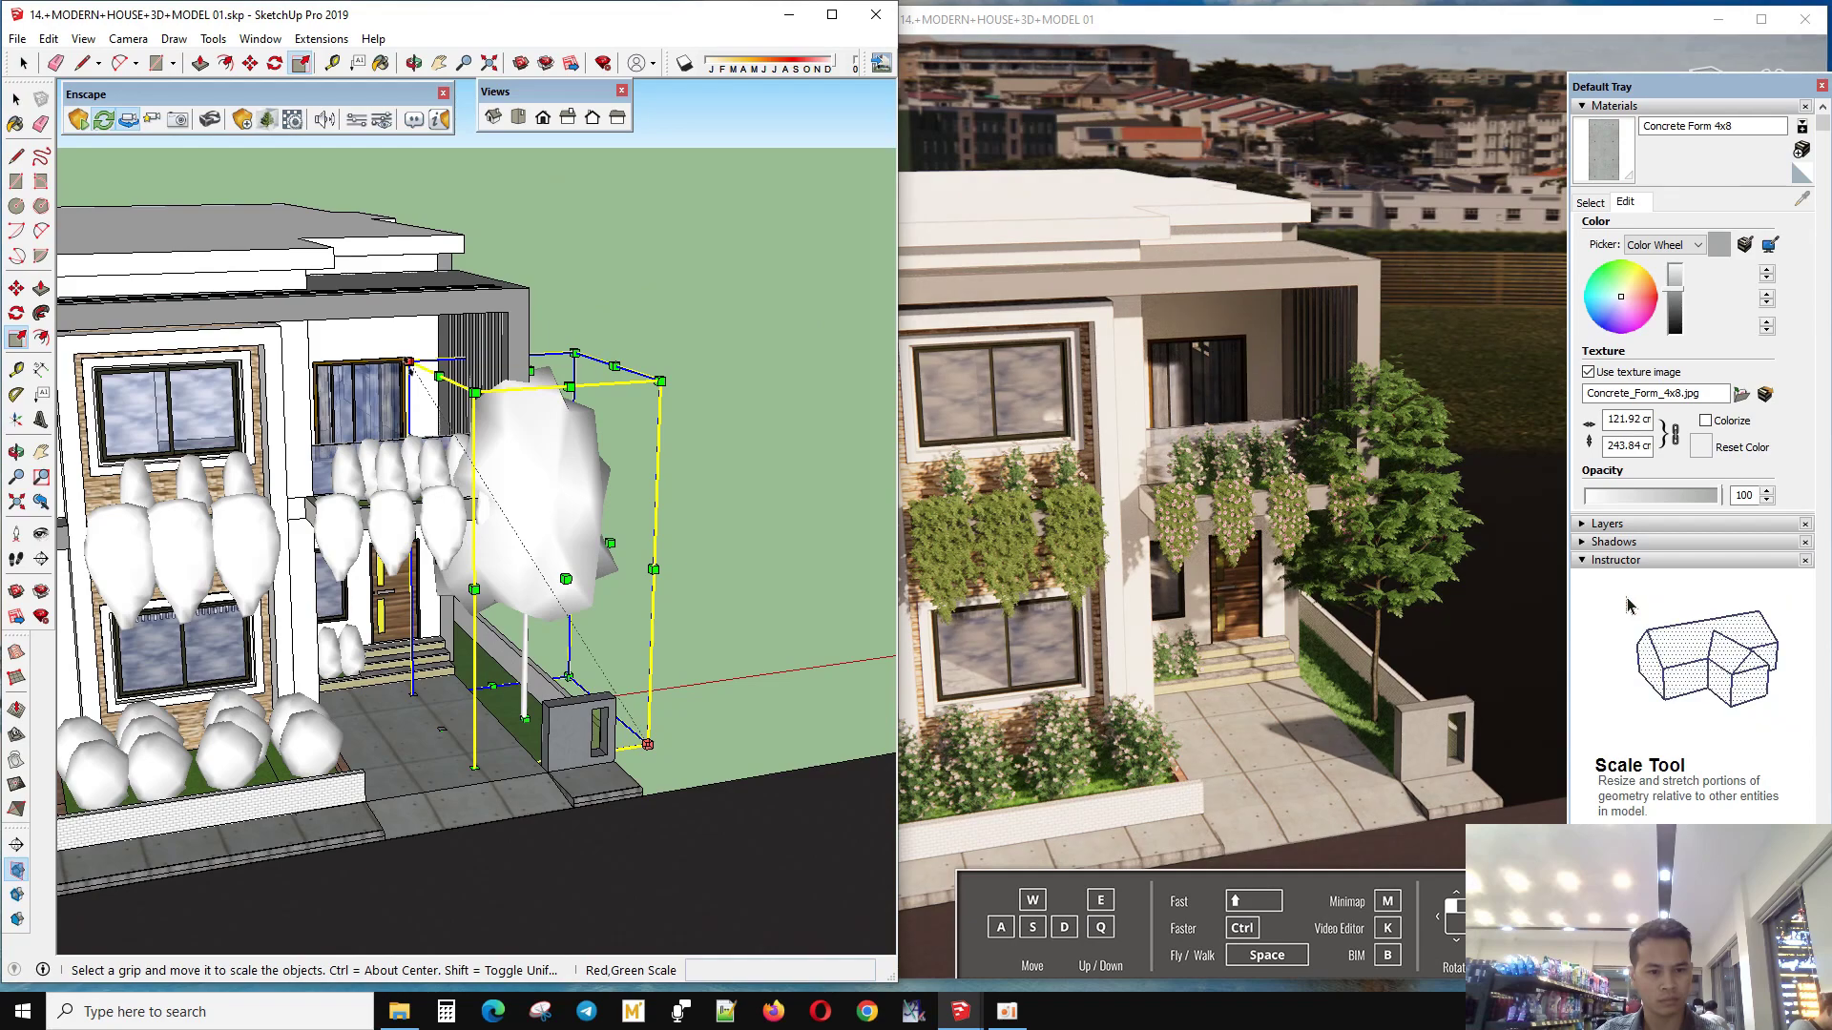
drag(413, 369, 474, 465)
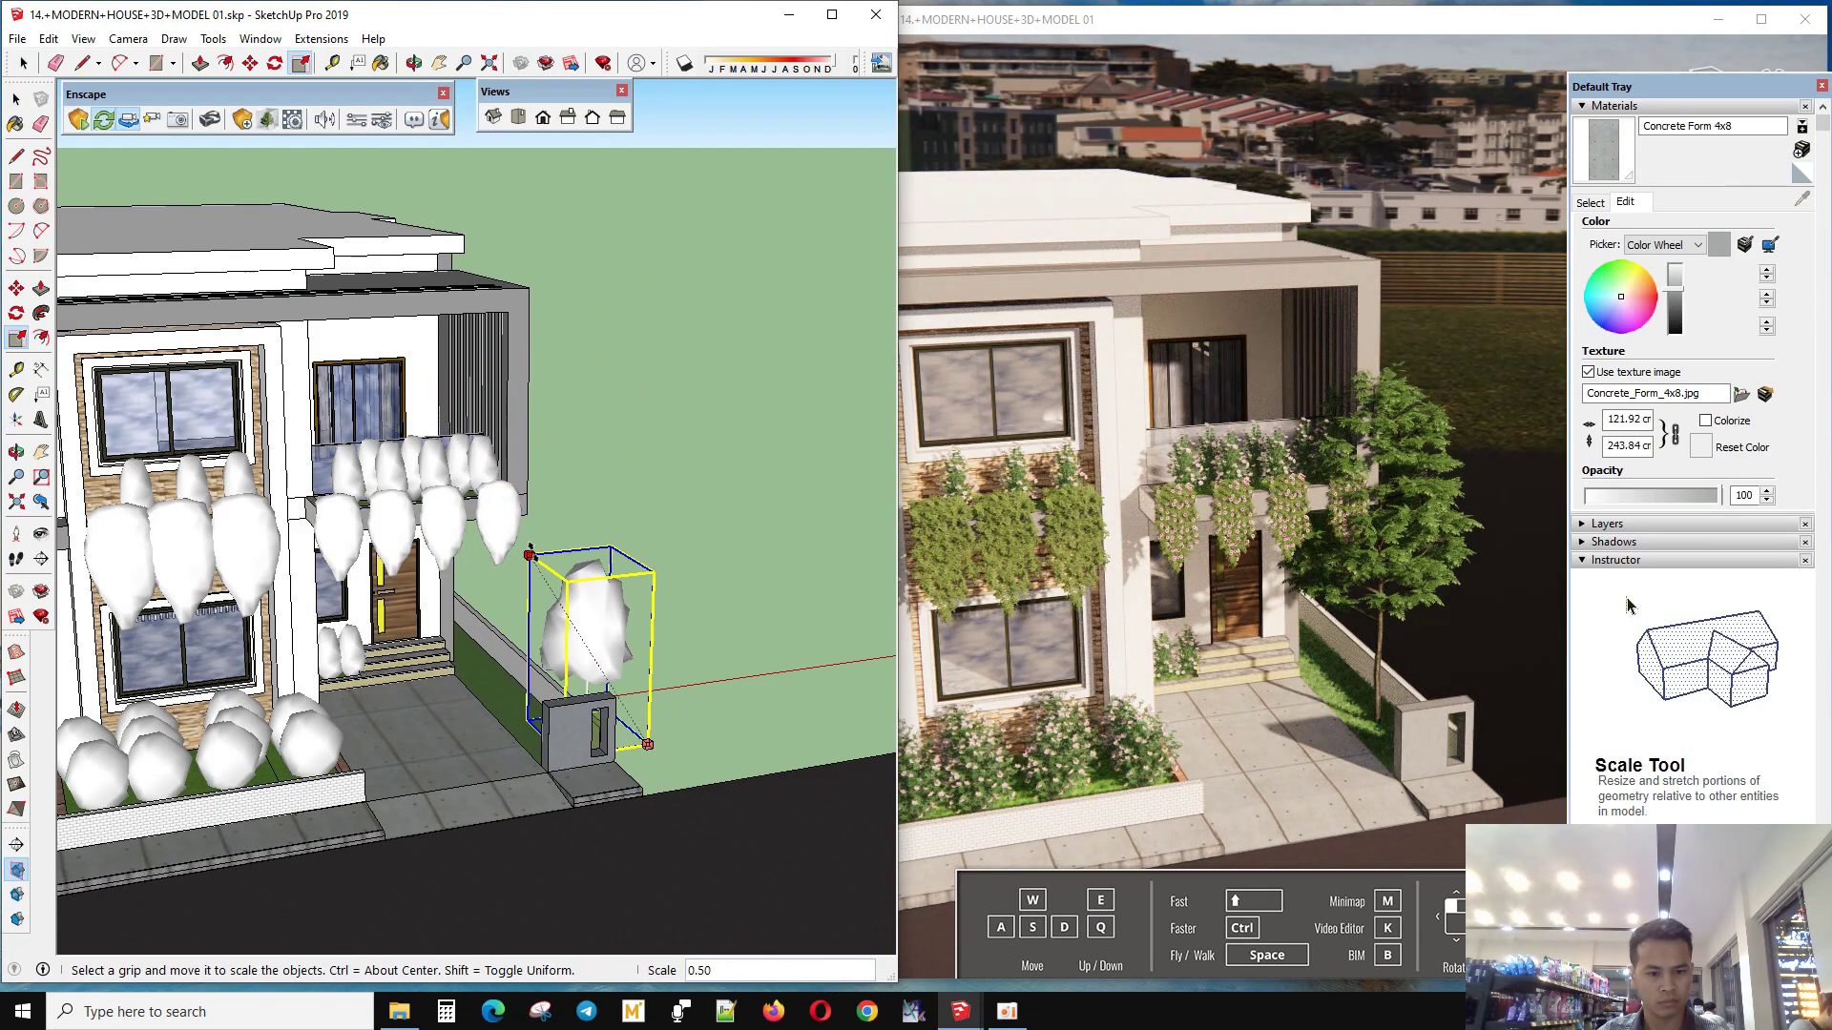
scroll(523, 758, up, 2)
- Move the tree closer to the wall and shrink it slightly more
key(m)
click(450, 733)
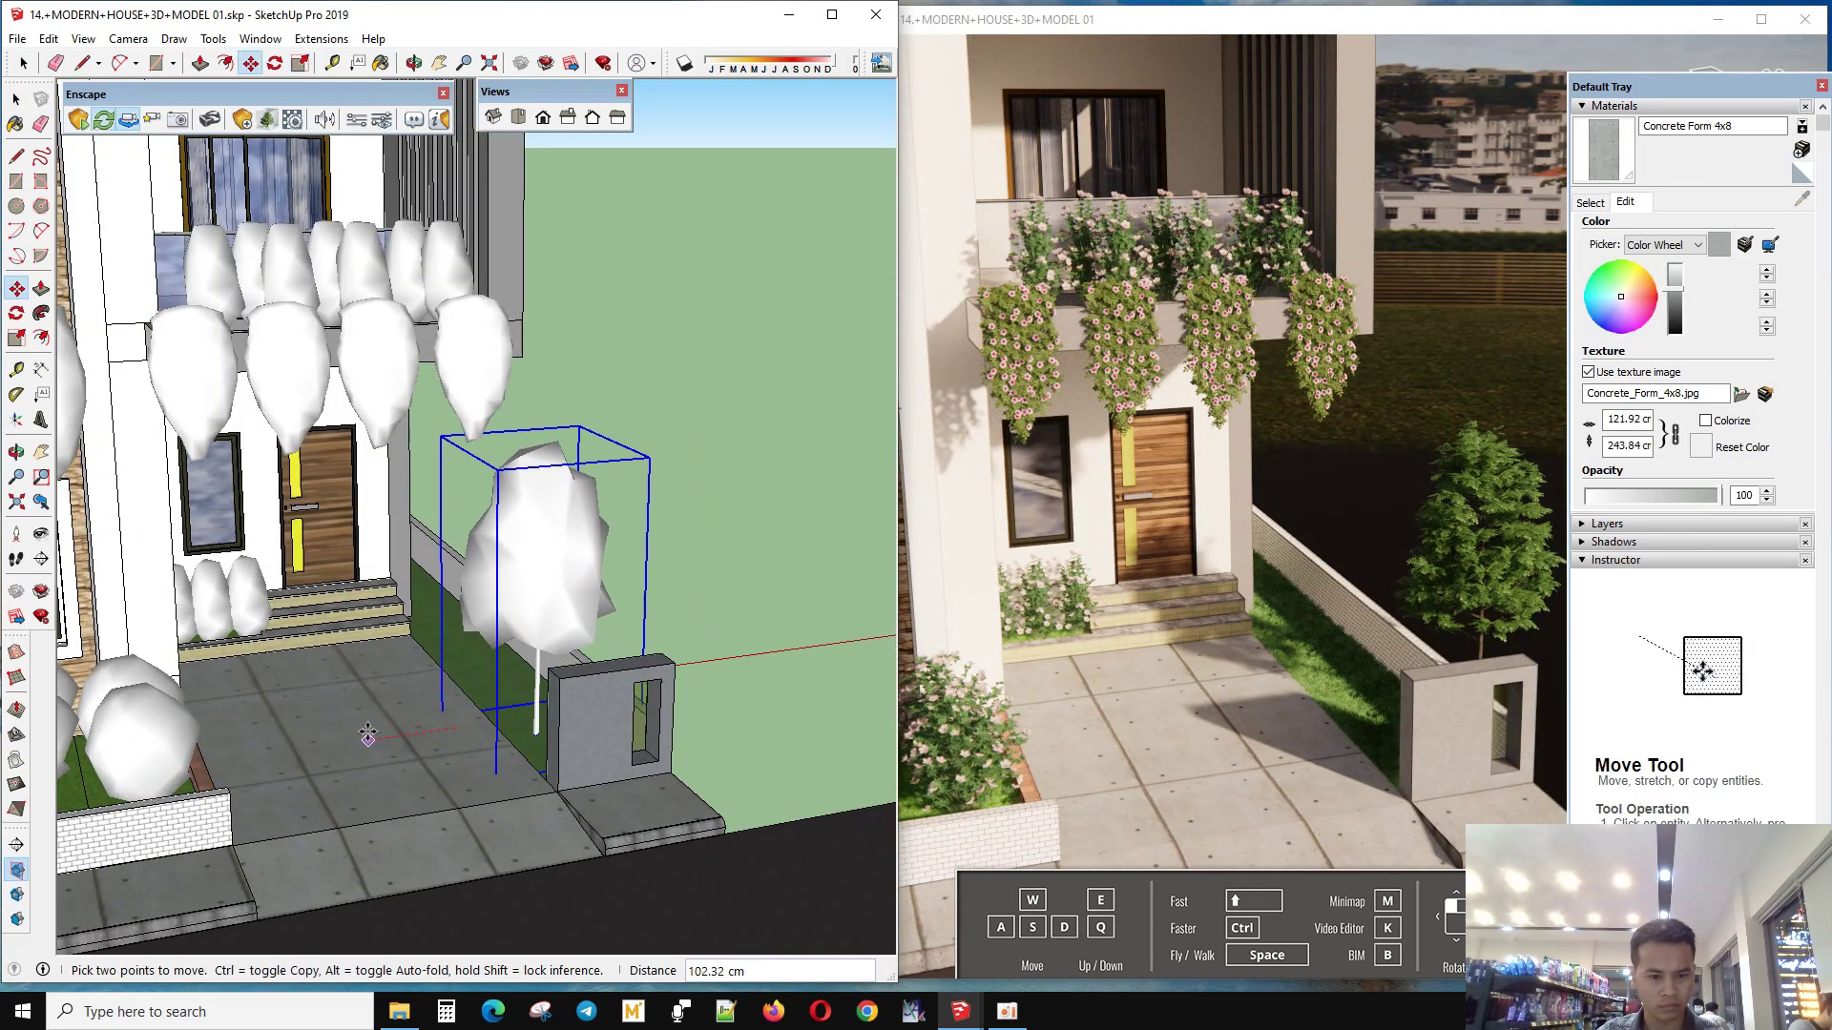
click(372, 727)
middle_drag(372, 727, 622, 569)
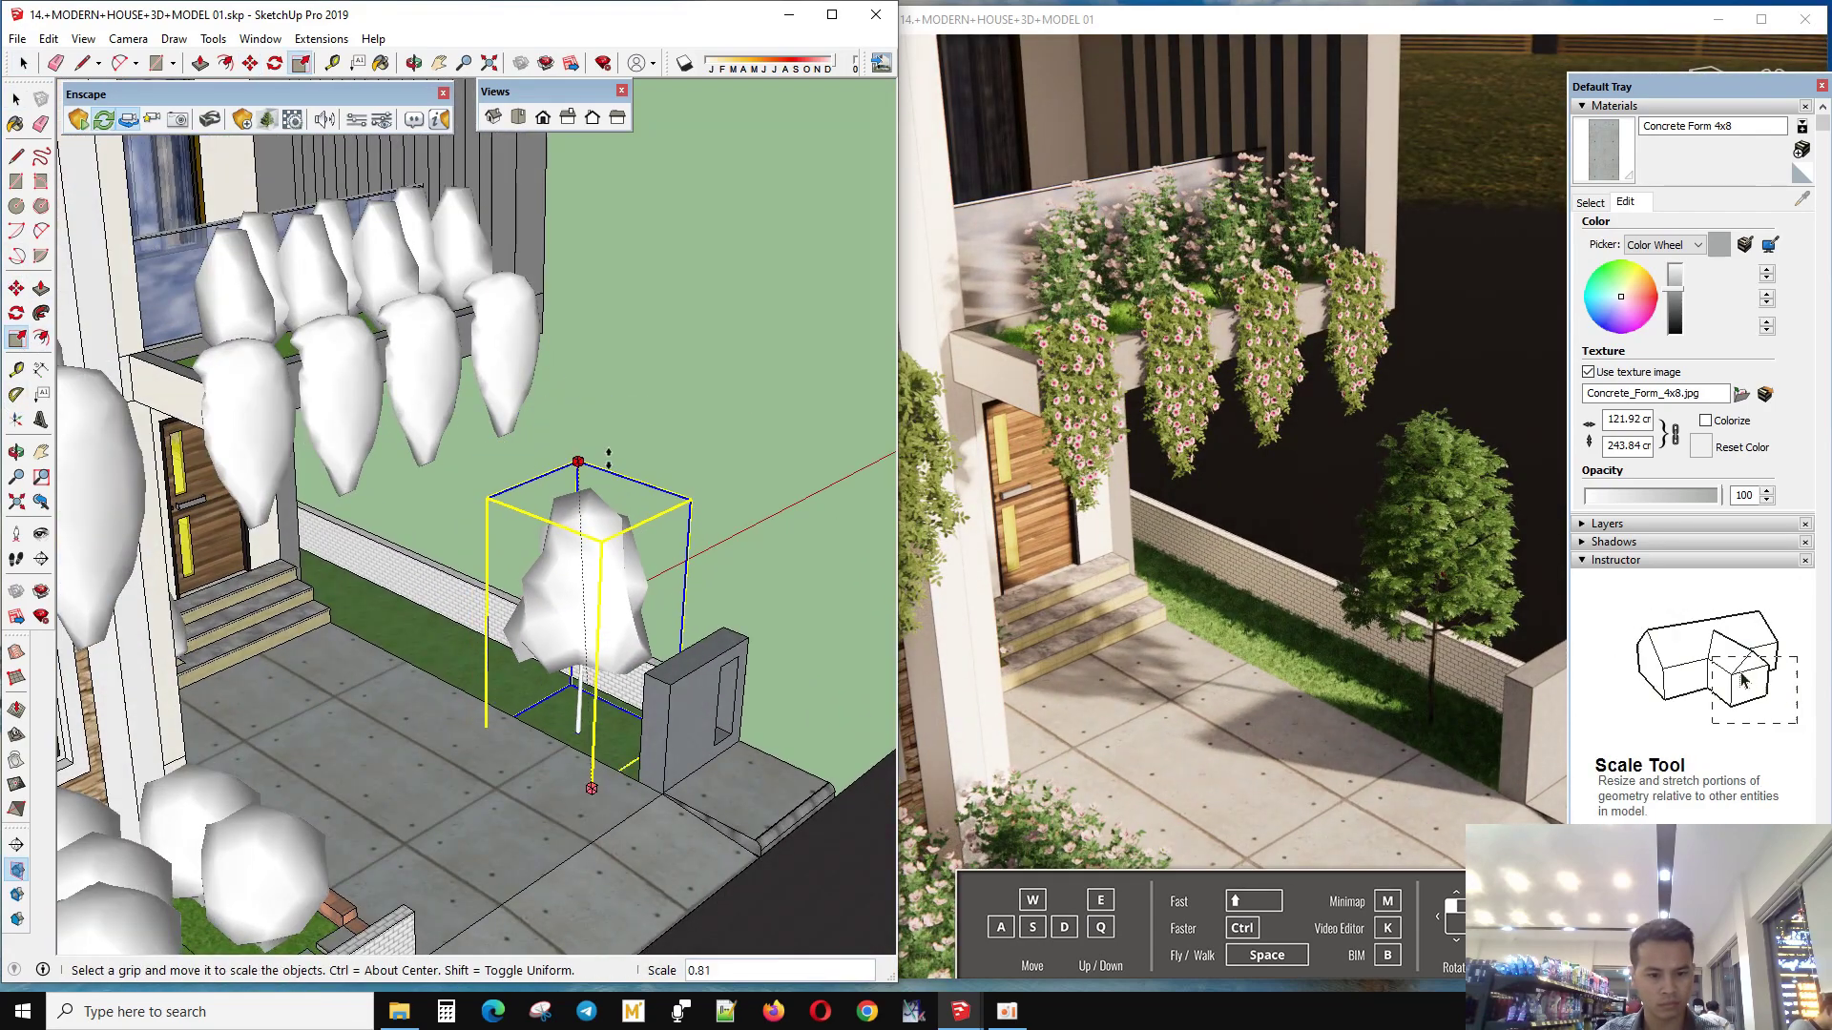
drag(607, 456, 577, 565)
drag(584, 503, 584, 516)
middle_drag(572, 534, 584, 706)
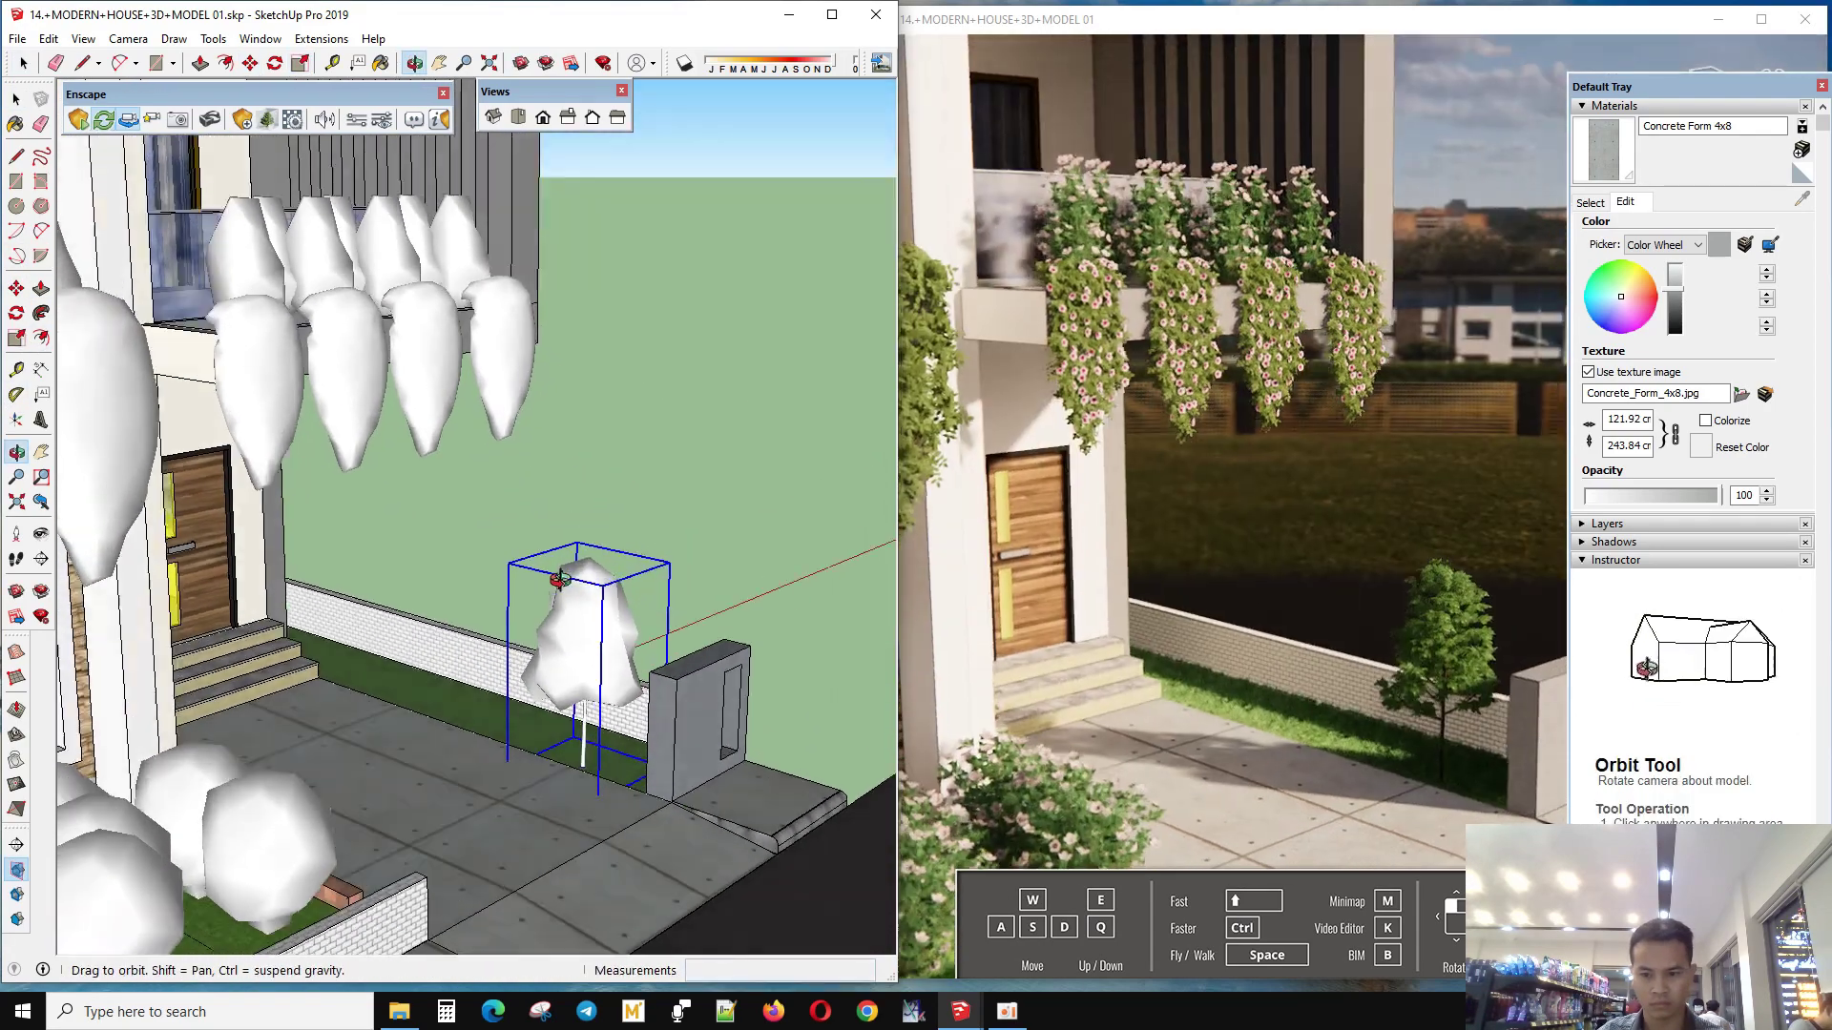
key(space)
- Place two more copies of the tree in a row along the side wall
scroll(584, 725, up, 4)
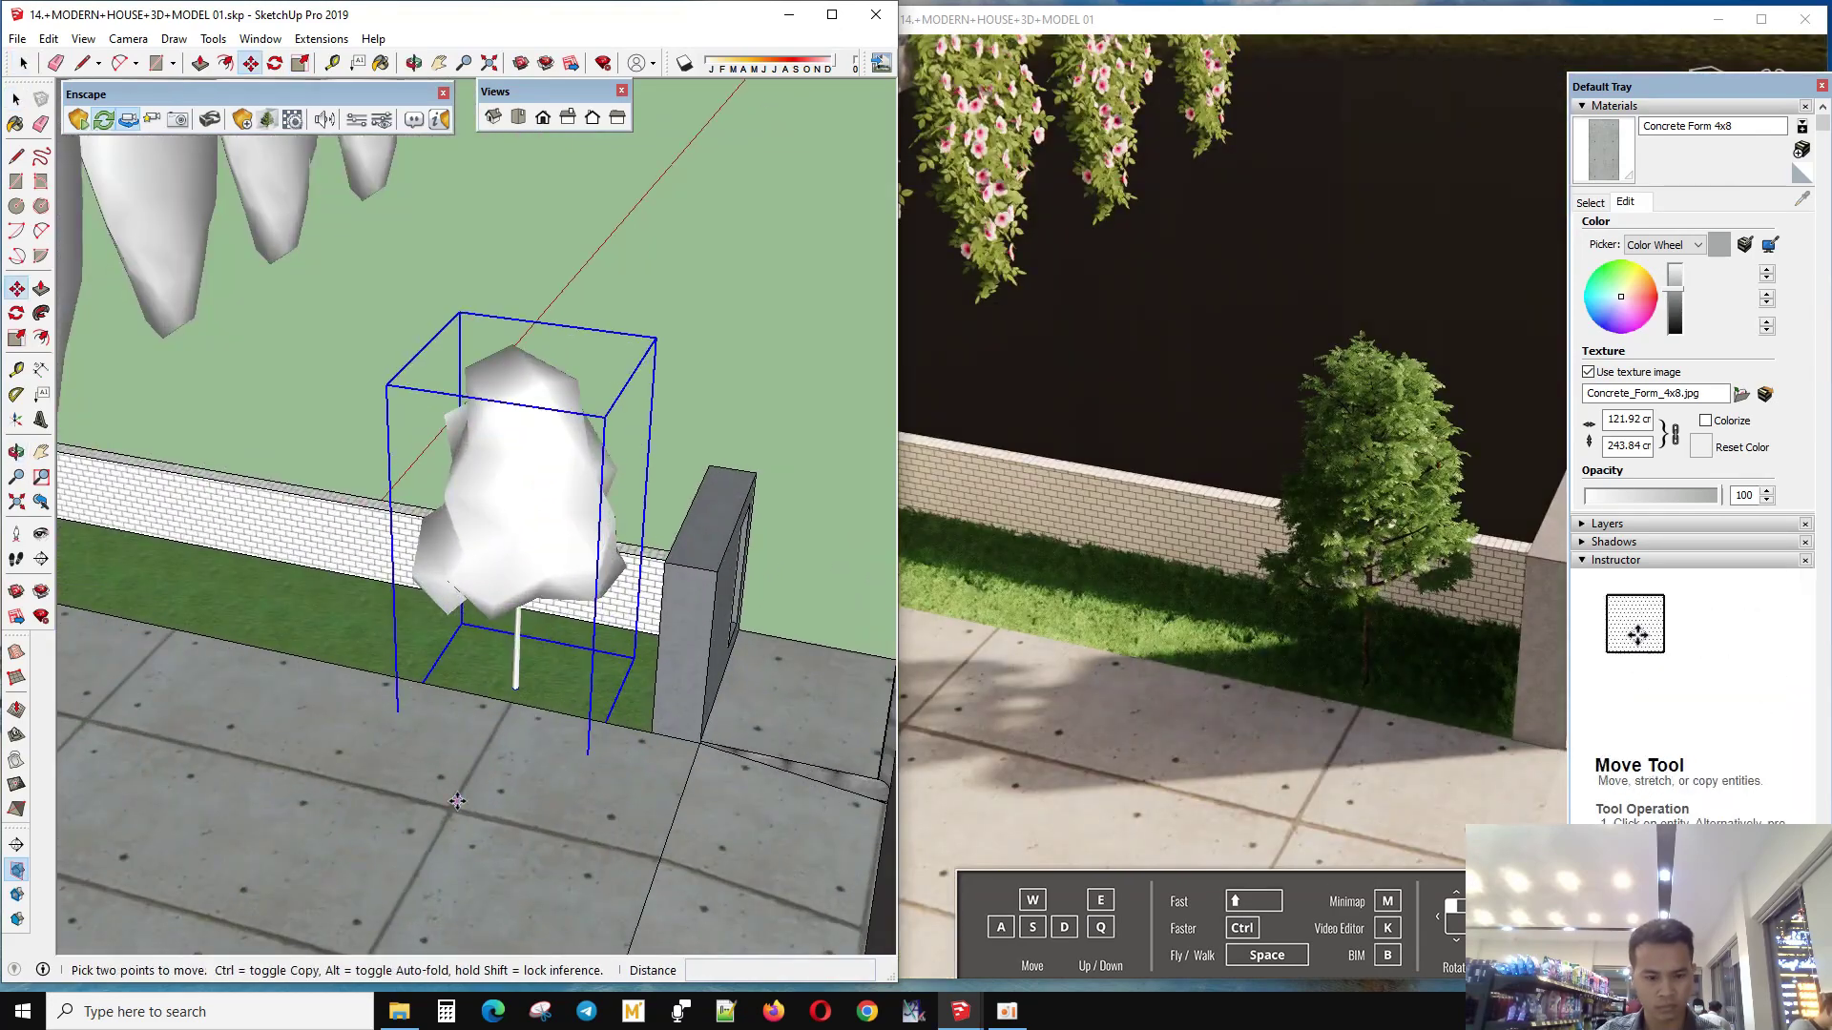
middle_drag(477, 764, 554, 786)
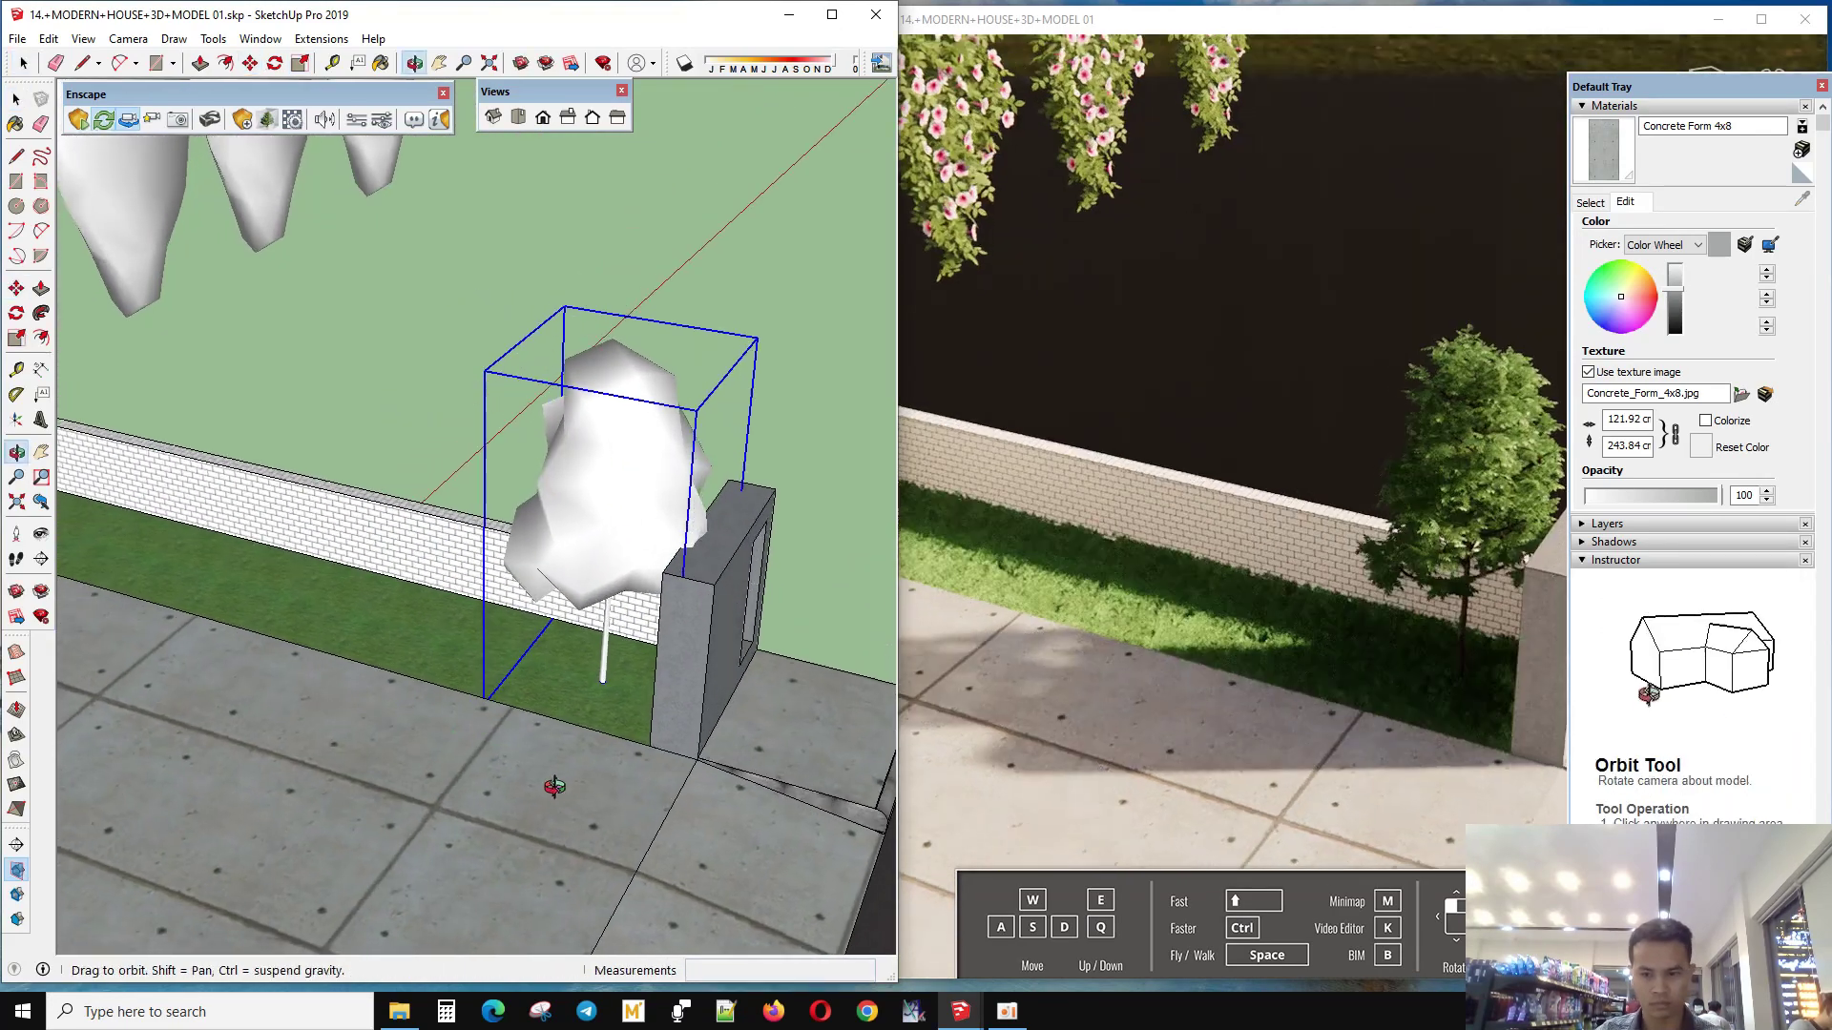
click(377, 784)
ctrl+click(556, 870)
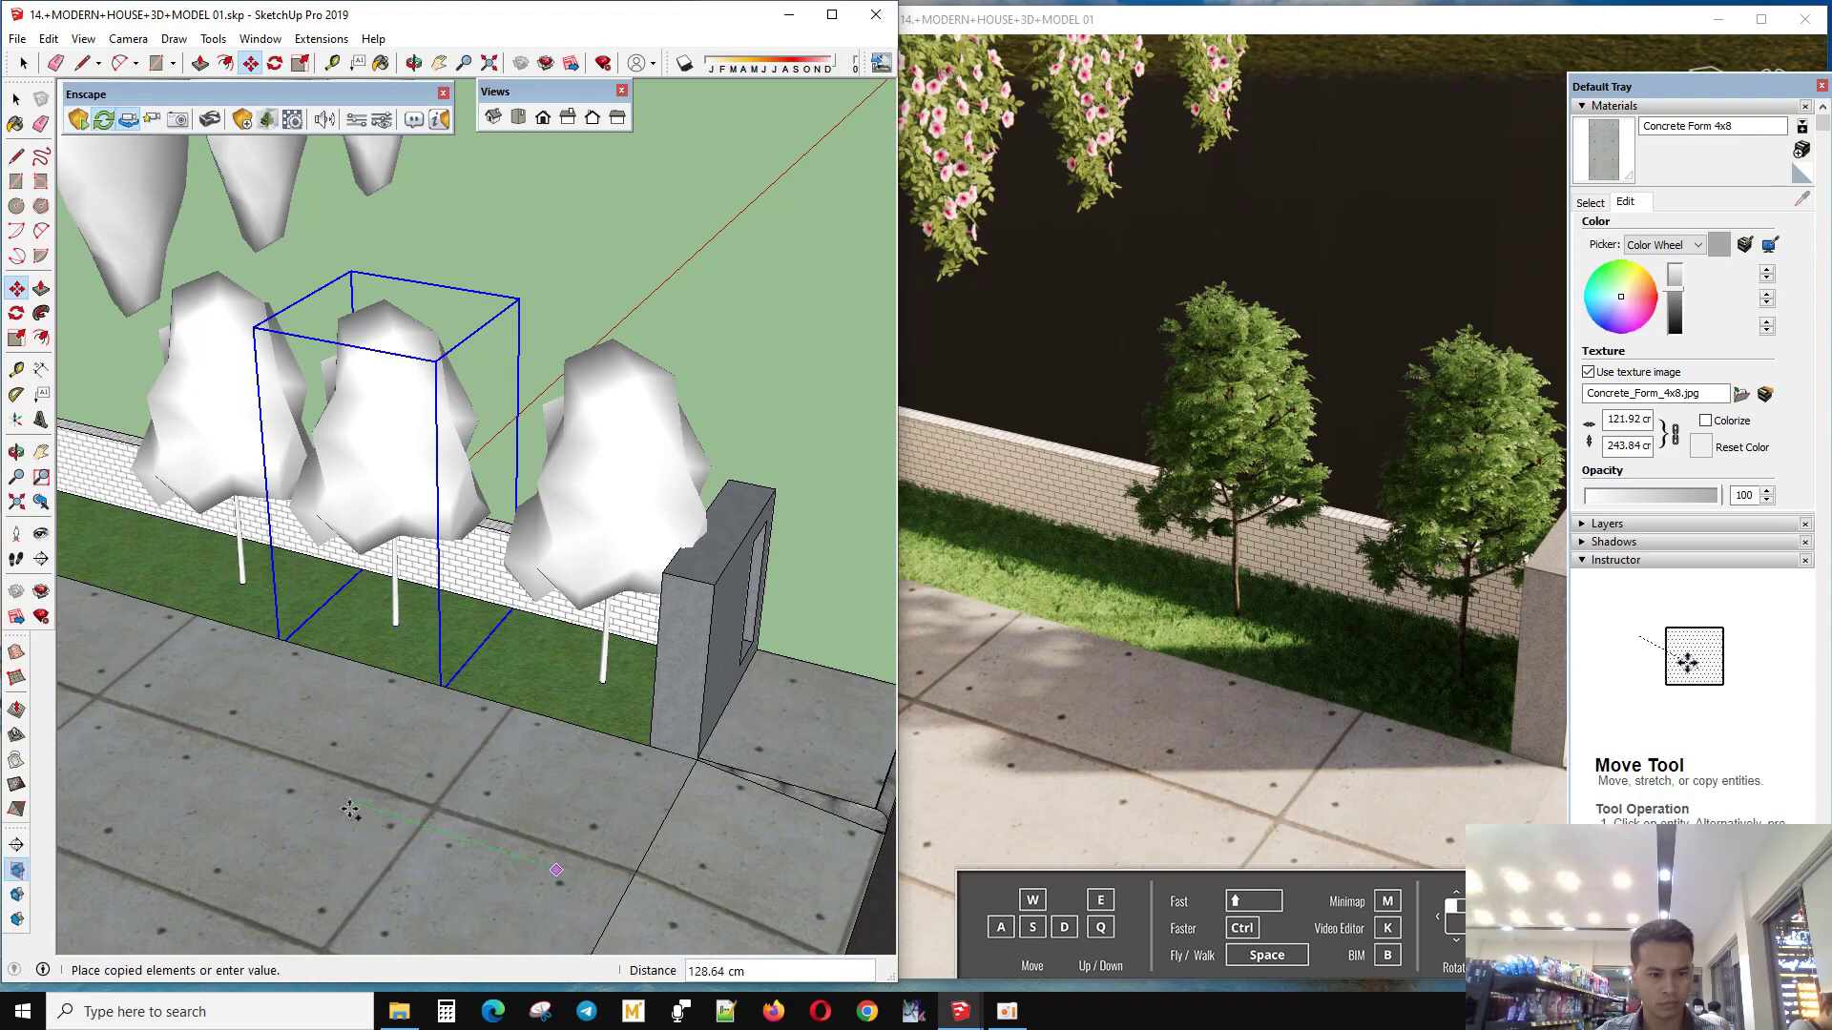
mouse_move(319, 804)
middle_down()
mouse_move(458, 776)
mouse_move(502, 863)
middle_up()
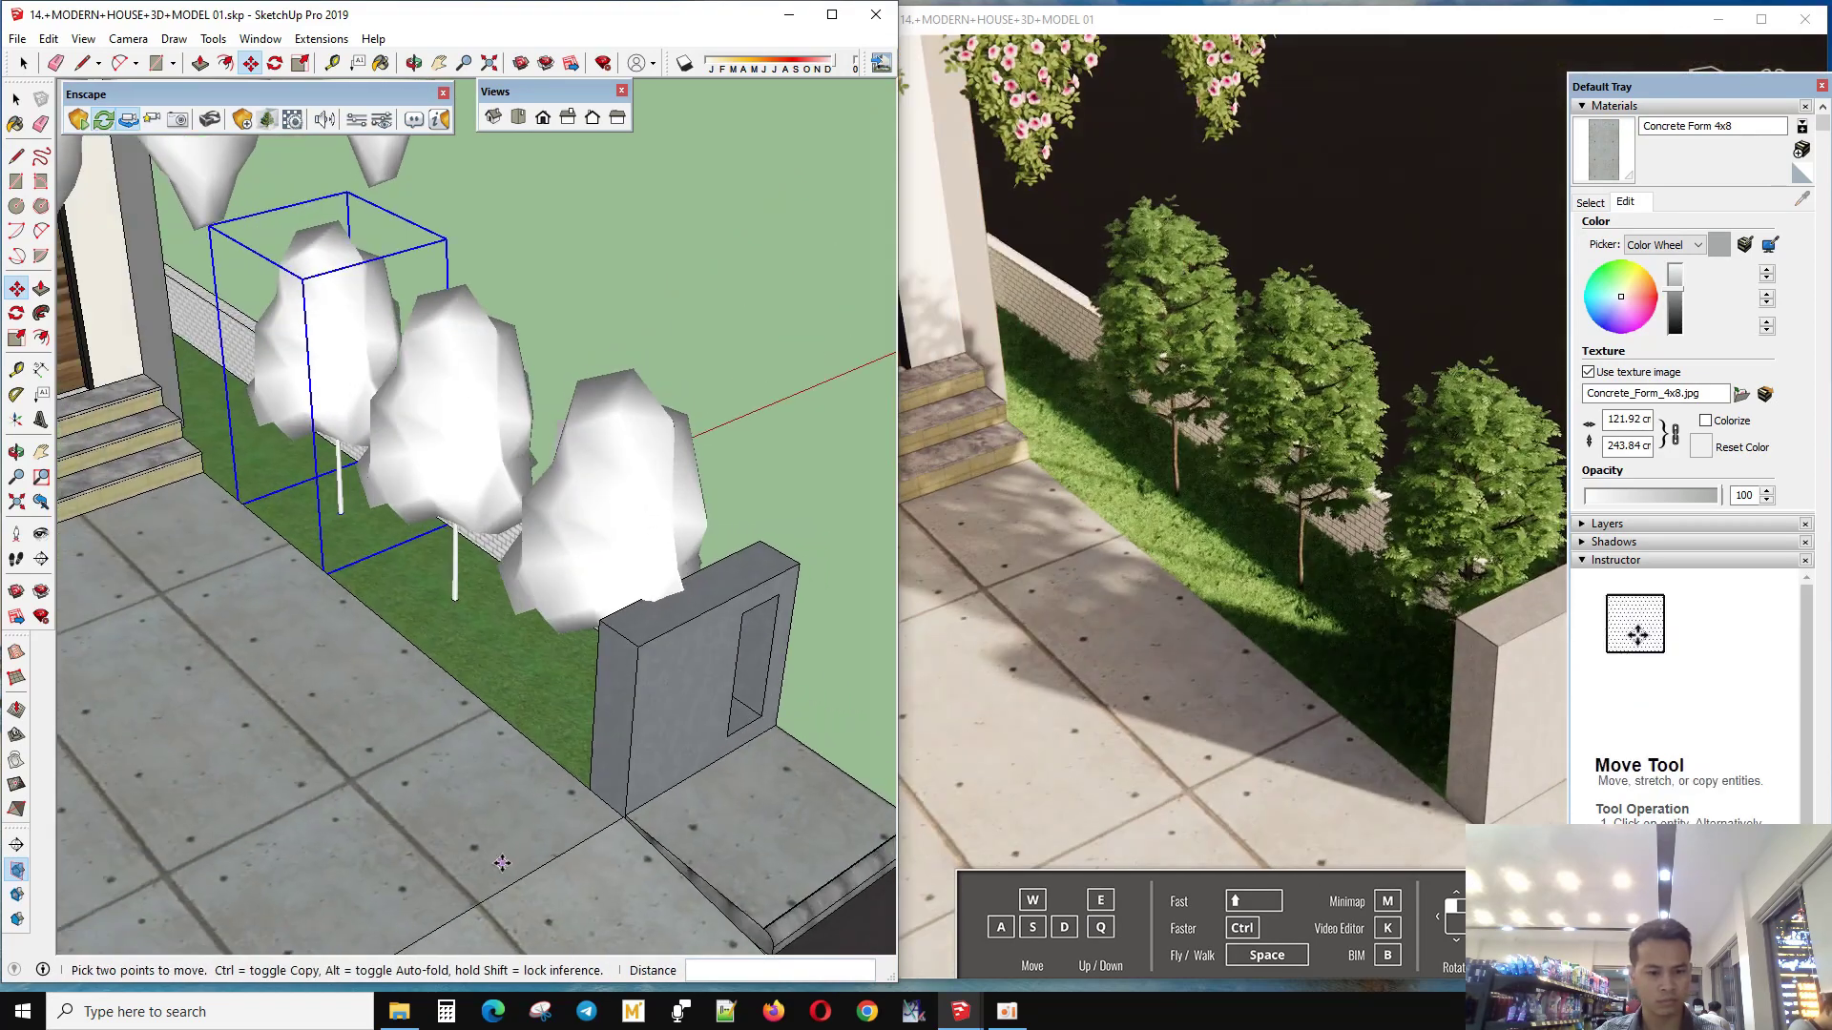
click(359, 735)
middle_drag(359, 735, 552, 622)
scroll(482, 534, down, 3)
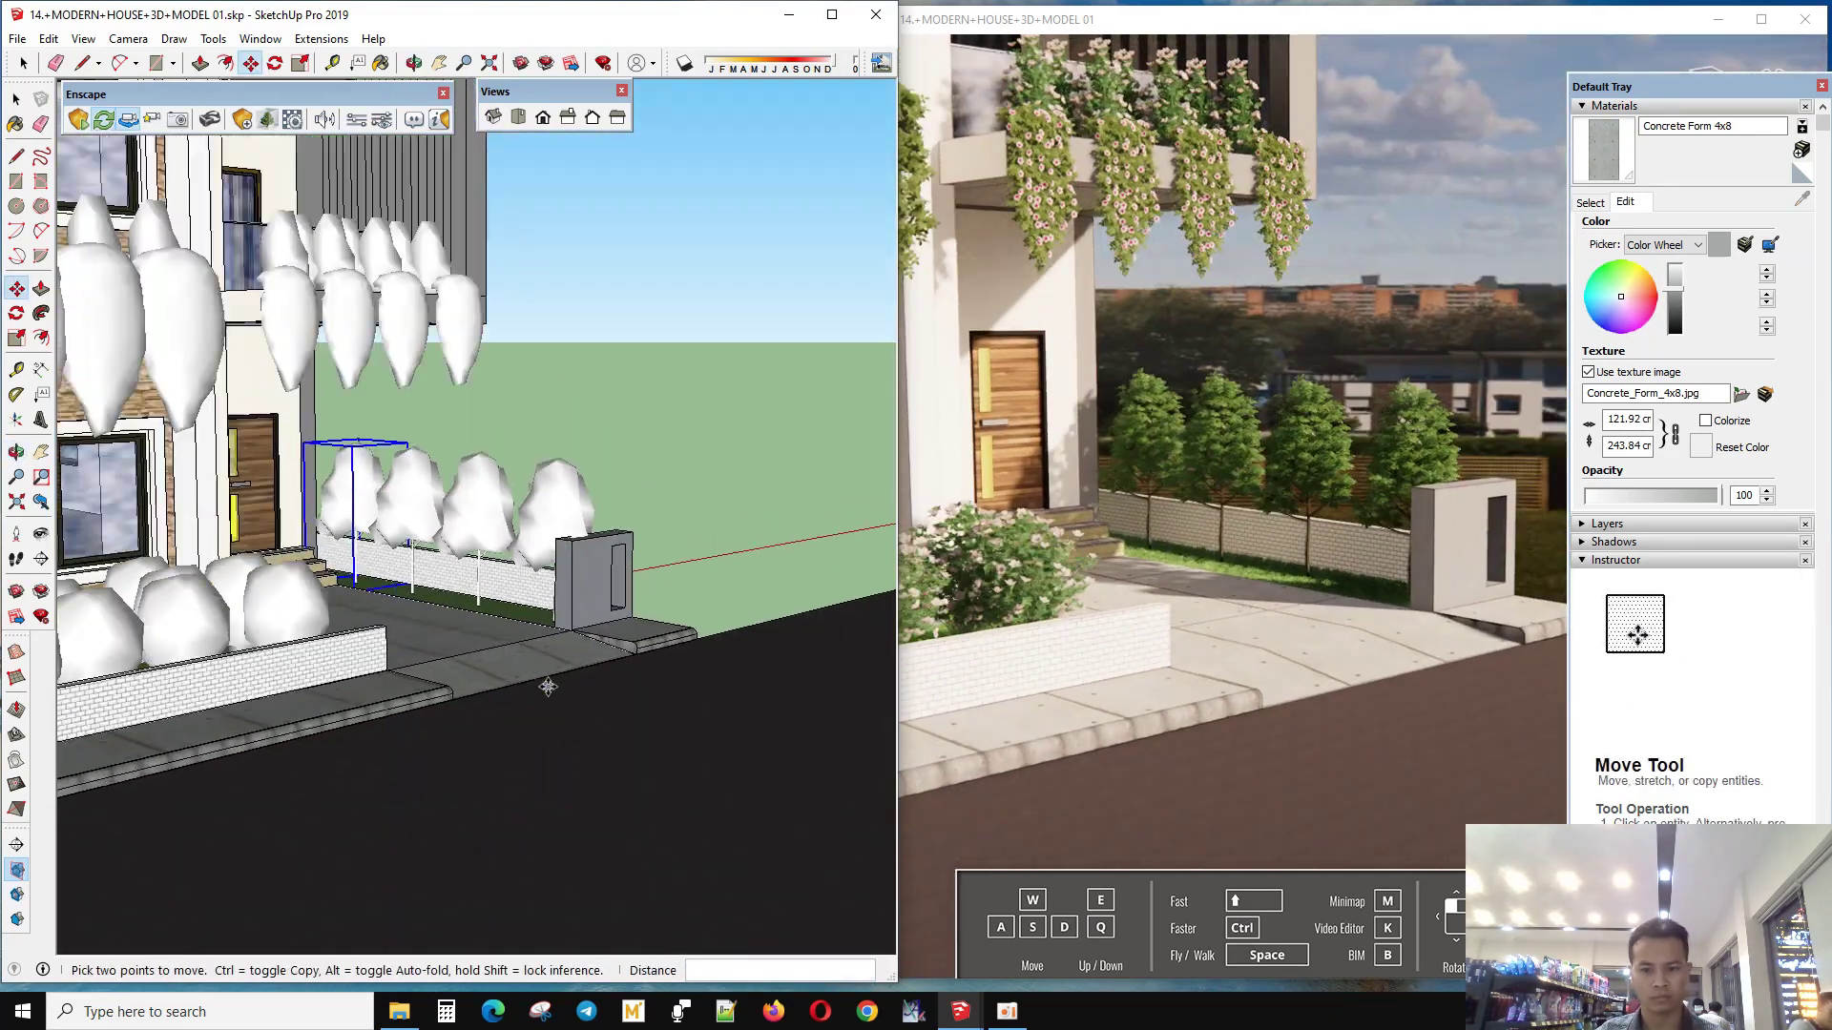
scroll(336, 599, down, 5)
middle_drag(336, 599, 344, 435)
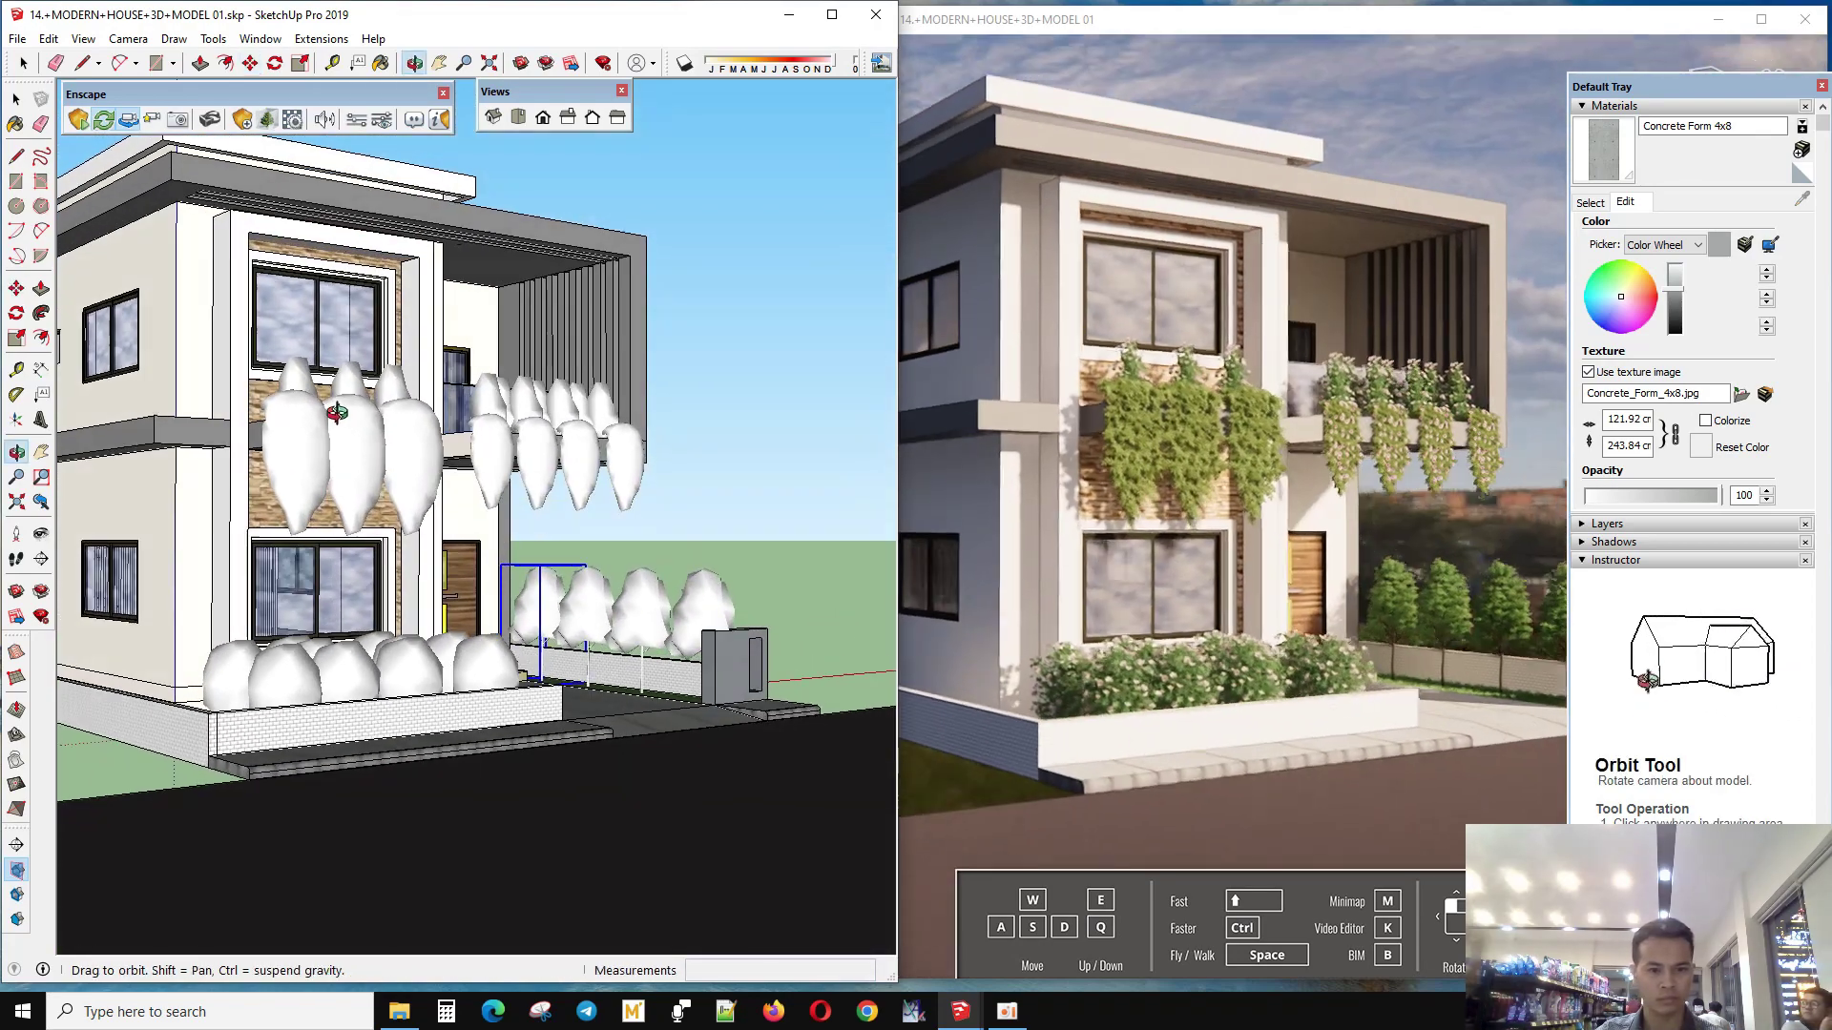
- Orbit from an aerial view of the house and road in to the house front
scroll(344, 435, up, 3)
scroll(344, 435, down, 2)
scroll(345, 435, down, 5)
middle_drag(344, 572, 379, 777)
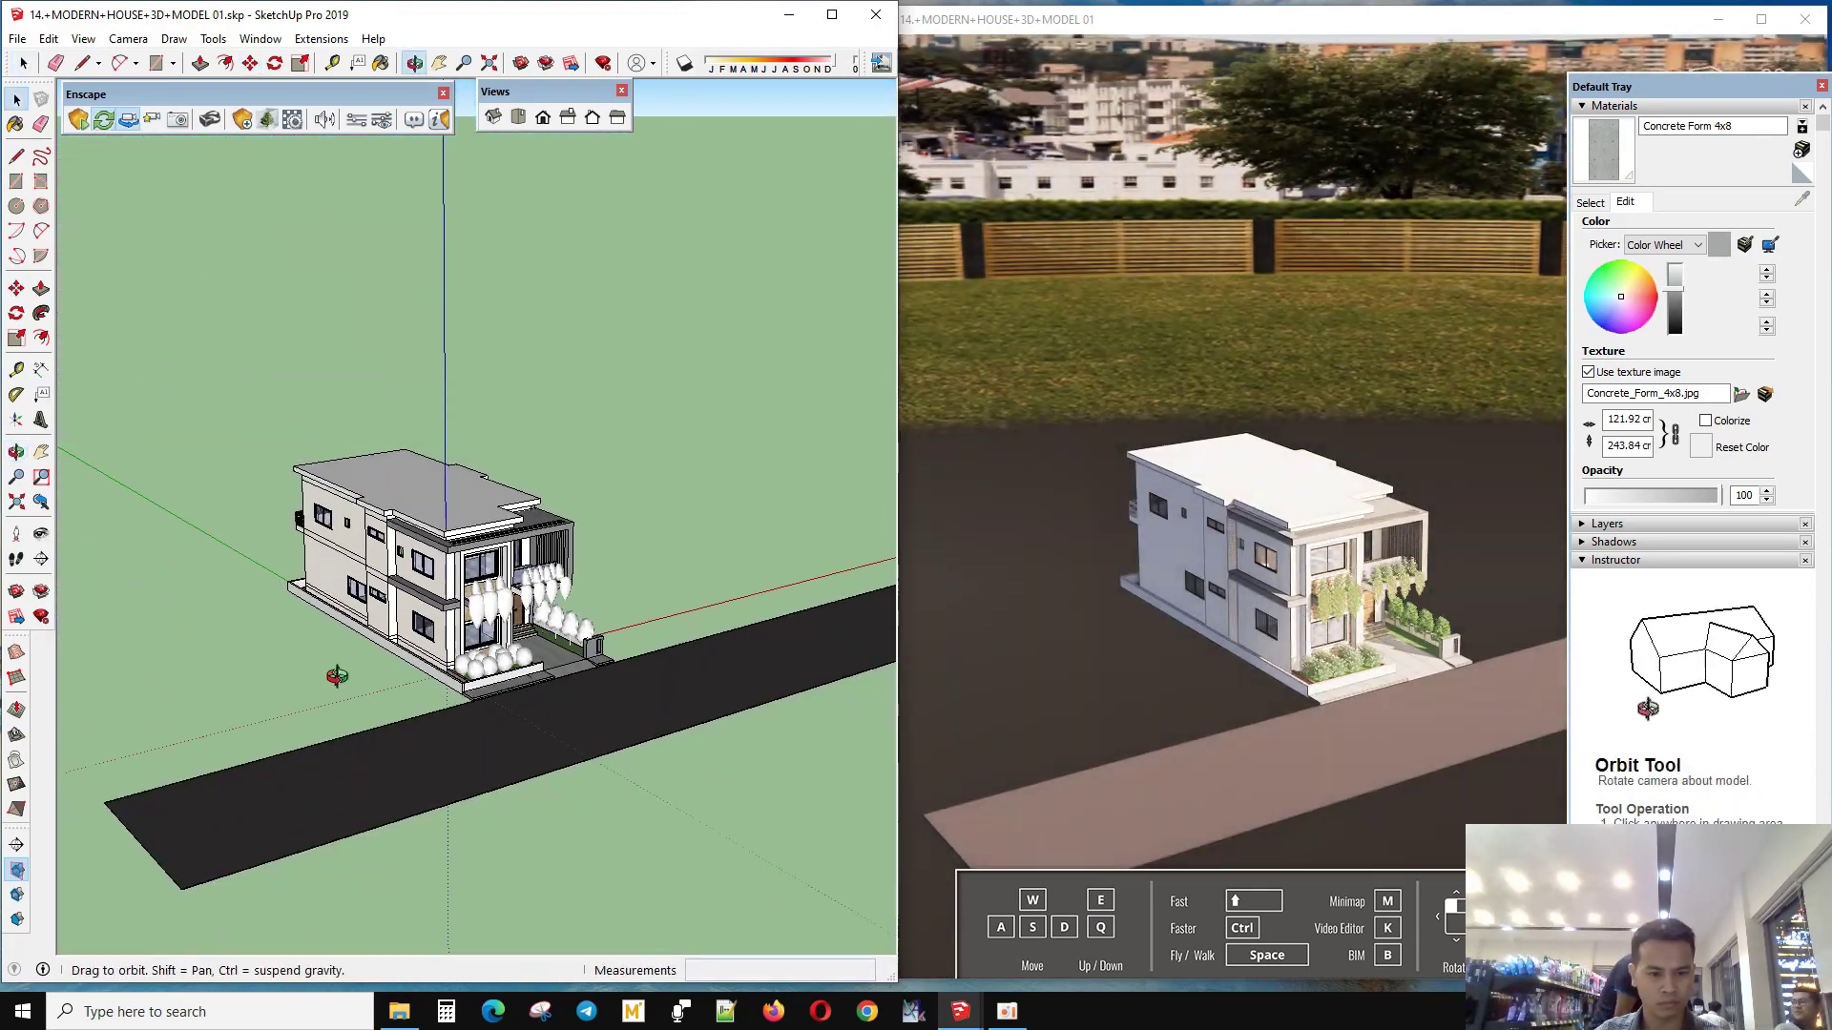
key(space)
key(e)
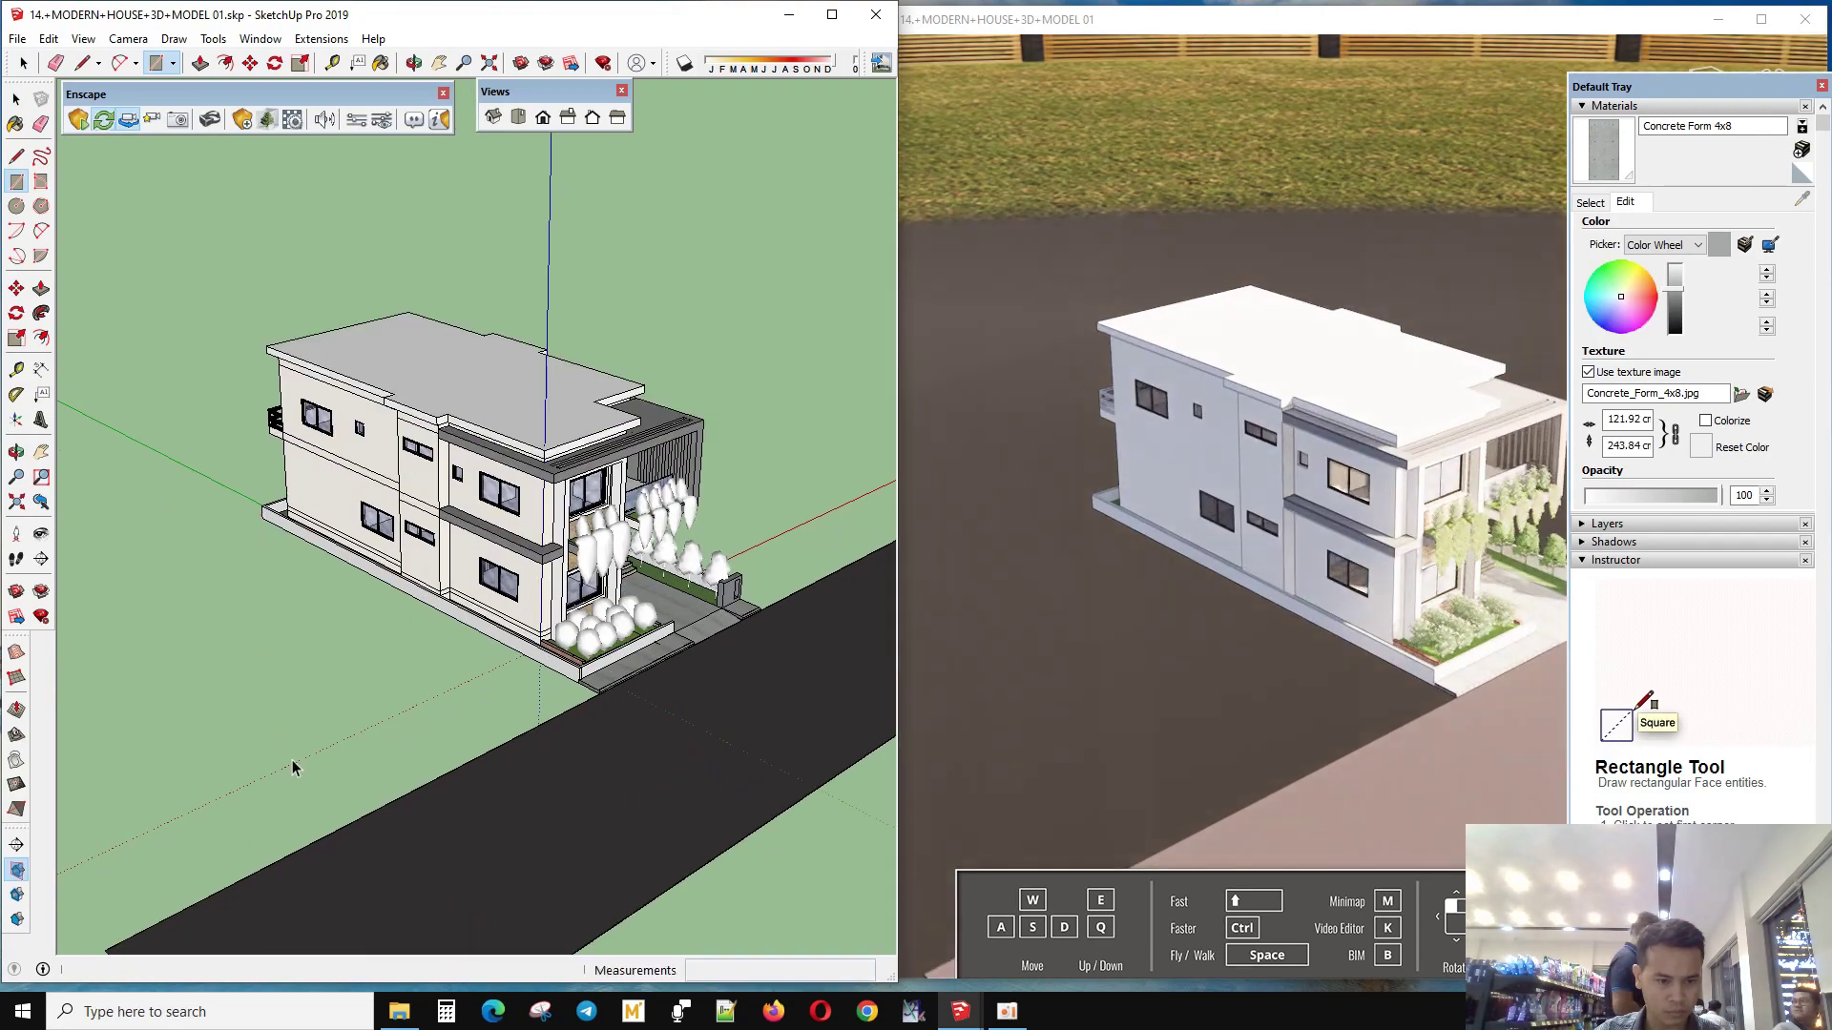
mouse_move(177, 864)
middle_down()
mouse_move(769, 621)
mouse_move(651, 621)
mouse_move(564, 584)
mouse_move(678, 506)
mouse_move(613, 735)
mouse_move(584, 567)
middle_up()
key(space)
- Inspect the curb, paving and house corner from above
scroll(584, 567, up, 5)
scroll(613, 629, up, 5)
mouse_move(544, 638)
middle_down()
mouse_move(544, 695)
mouse_move(577, 518)
mouse_move(605, 573)
mouse_move(385, 741)
mouse_move(257, 748)
mouse_move(437, 728)
middle_up()
key(m)
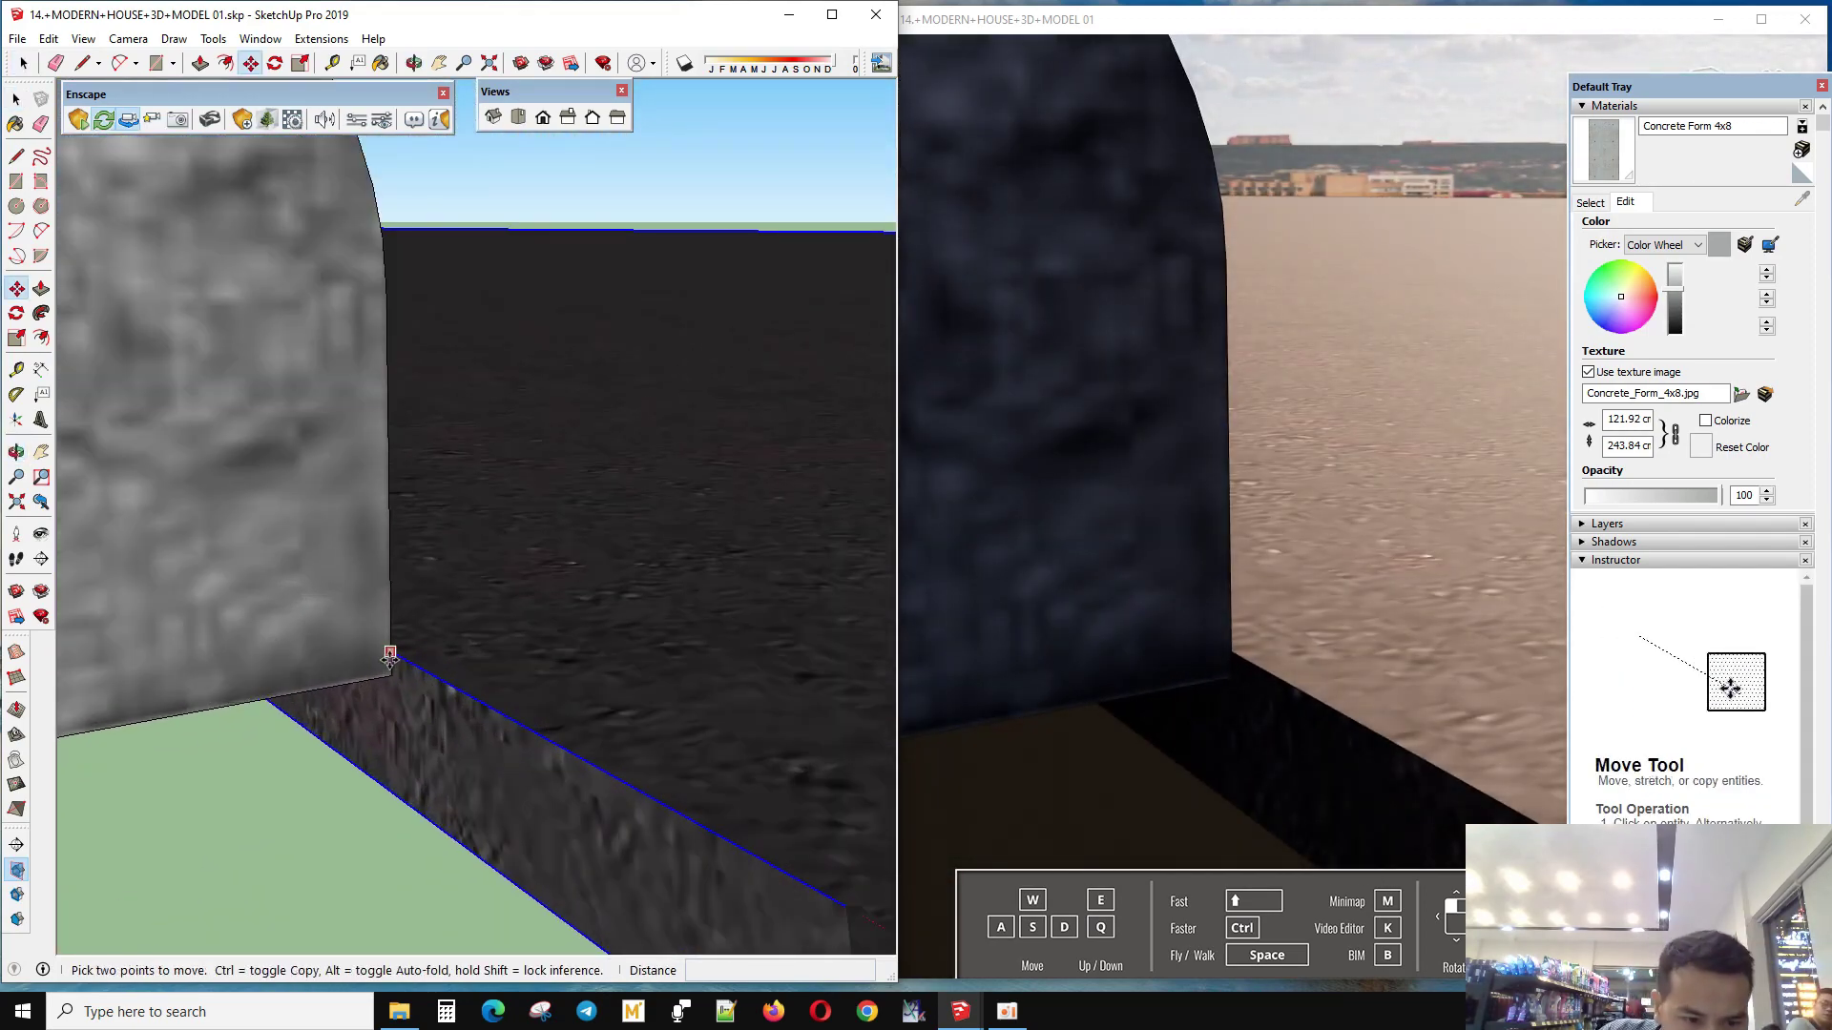
mouse_move(390, 668)
middle_down()
mouse_move(396, 715)
mouse_move(466, 660)
mouse_move(233, 422)
mouse_move(733, 458)
middle_up()
middle_drag(552, 450, 524, 383)
key(space)
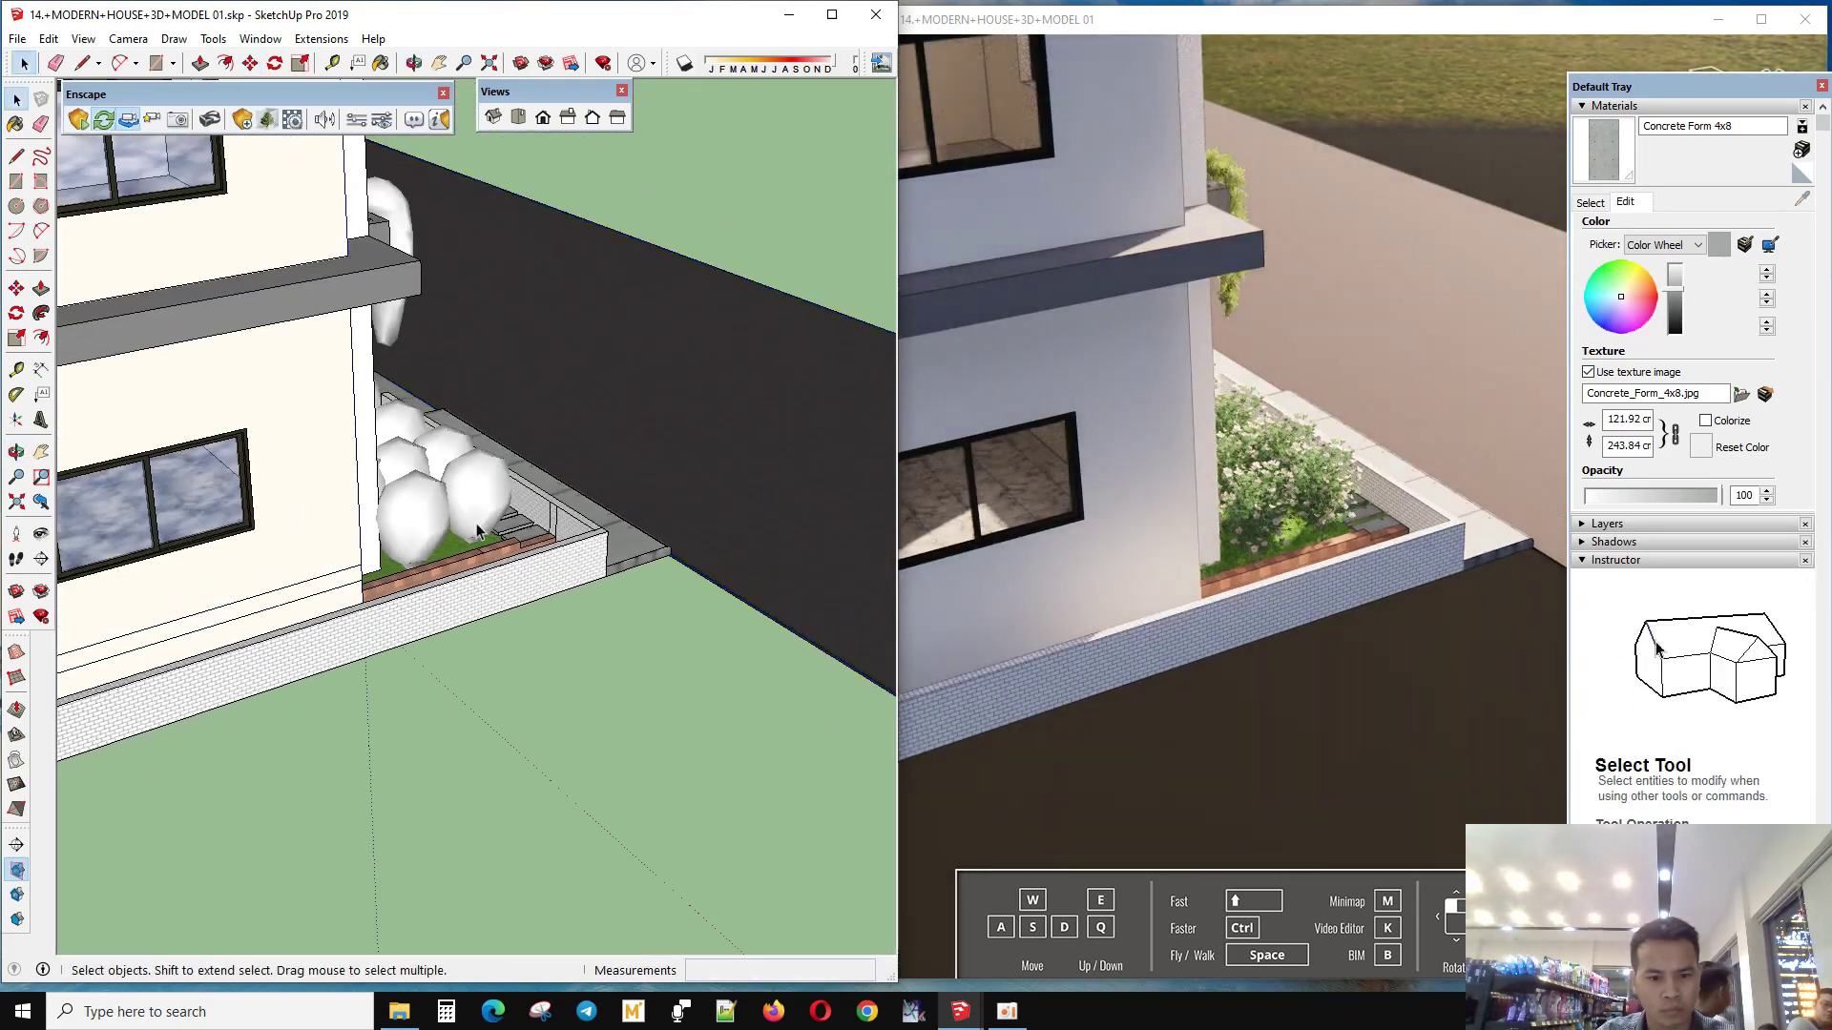
scroll(524, 384, down, 5)
scroll(735, 707, down, 3)
- Draw a large ground rectangle around the house lot
key(r)
scroll(696, 642, up, 5)
scroll(637, 716, up, 3)
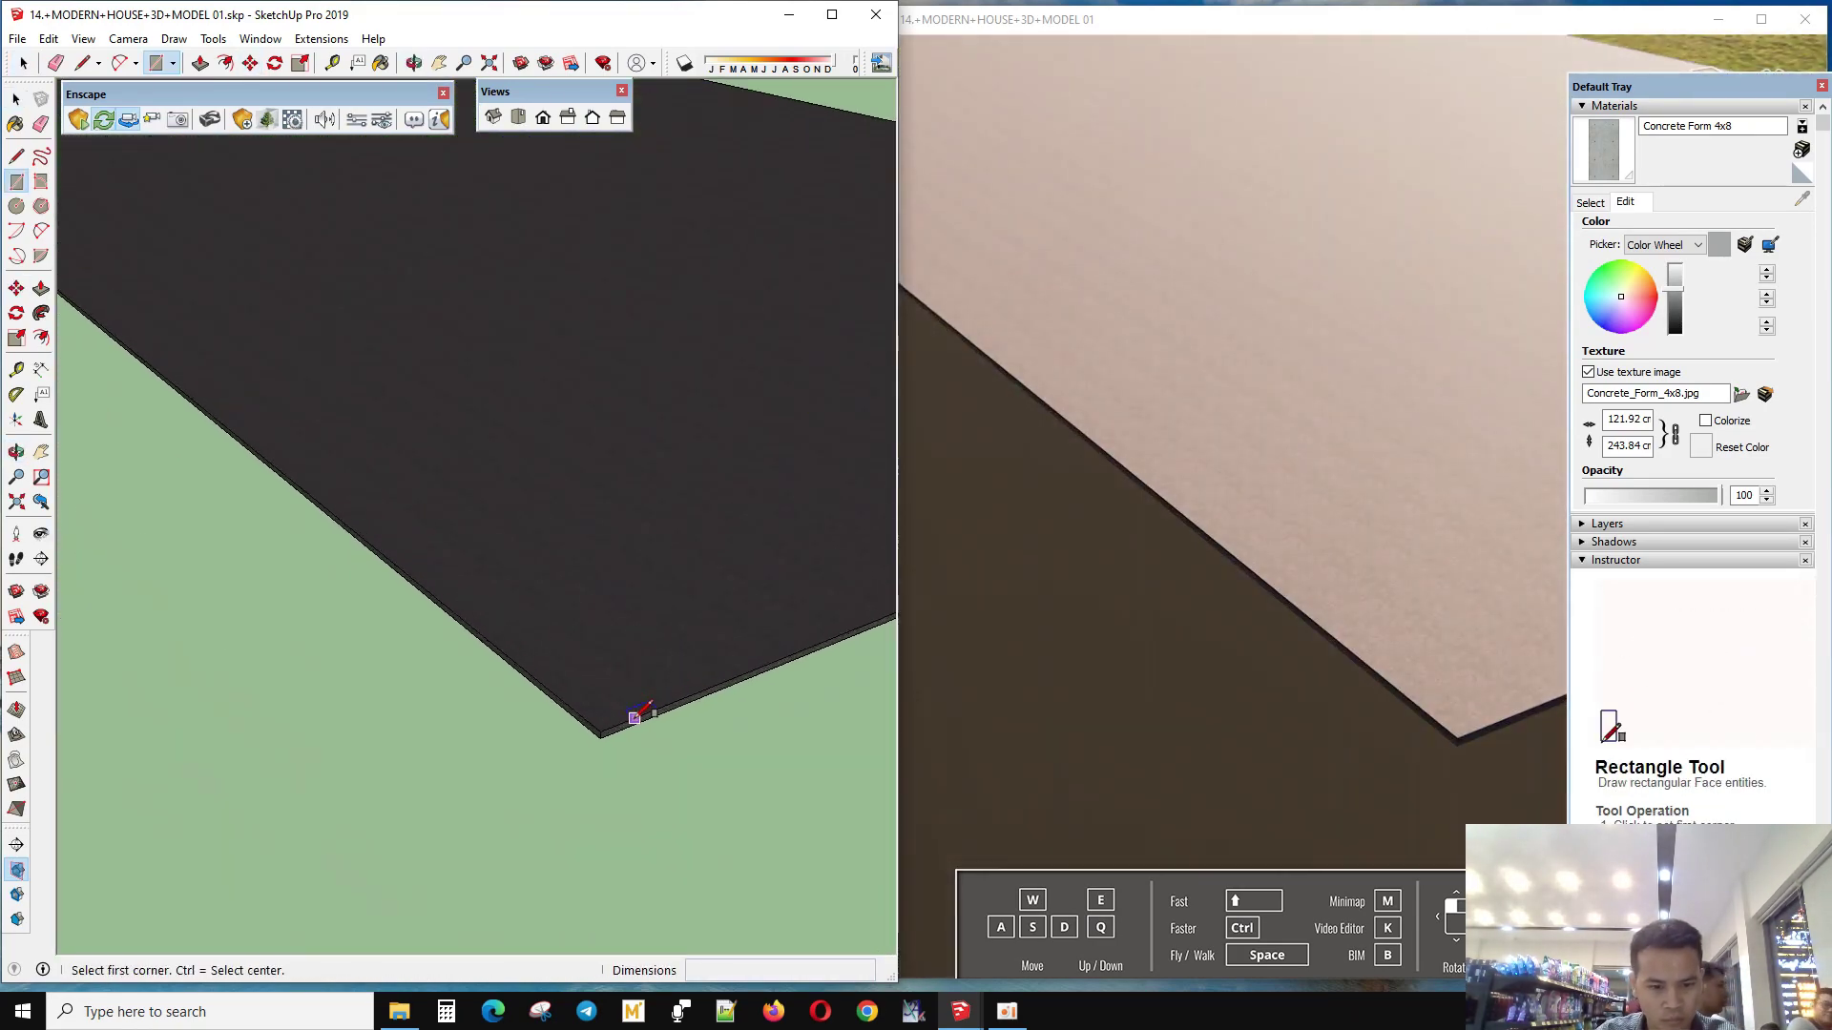
scroll(668, 725, down, 2)
scroll(620, 734, down, 3)
scroll(191, 659, up, 4)
scroll(200, 668, up, 2)
click(195, 670)
key(space)
- Make the large ground face into a group
scroll(512, 715, down, 4)
scroll(511, 716, down, 2)
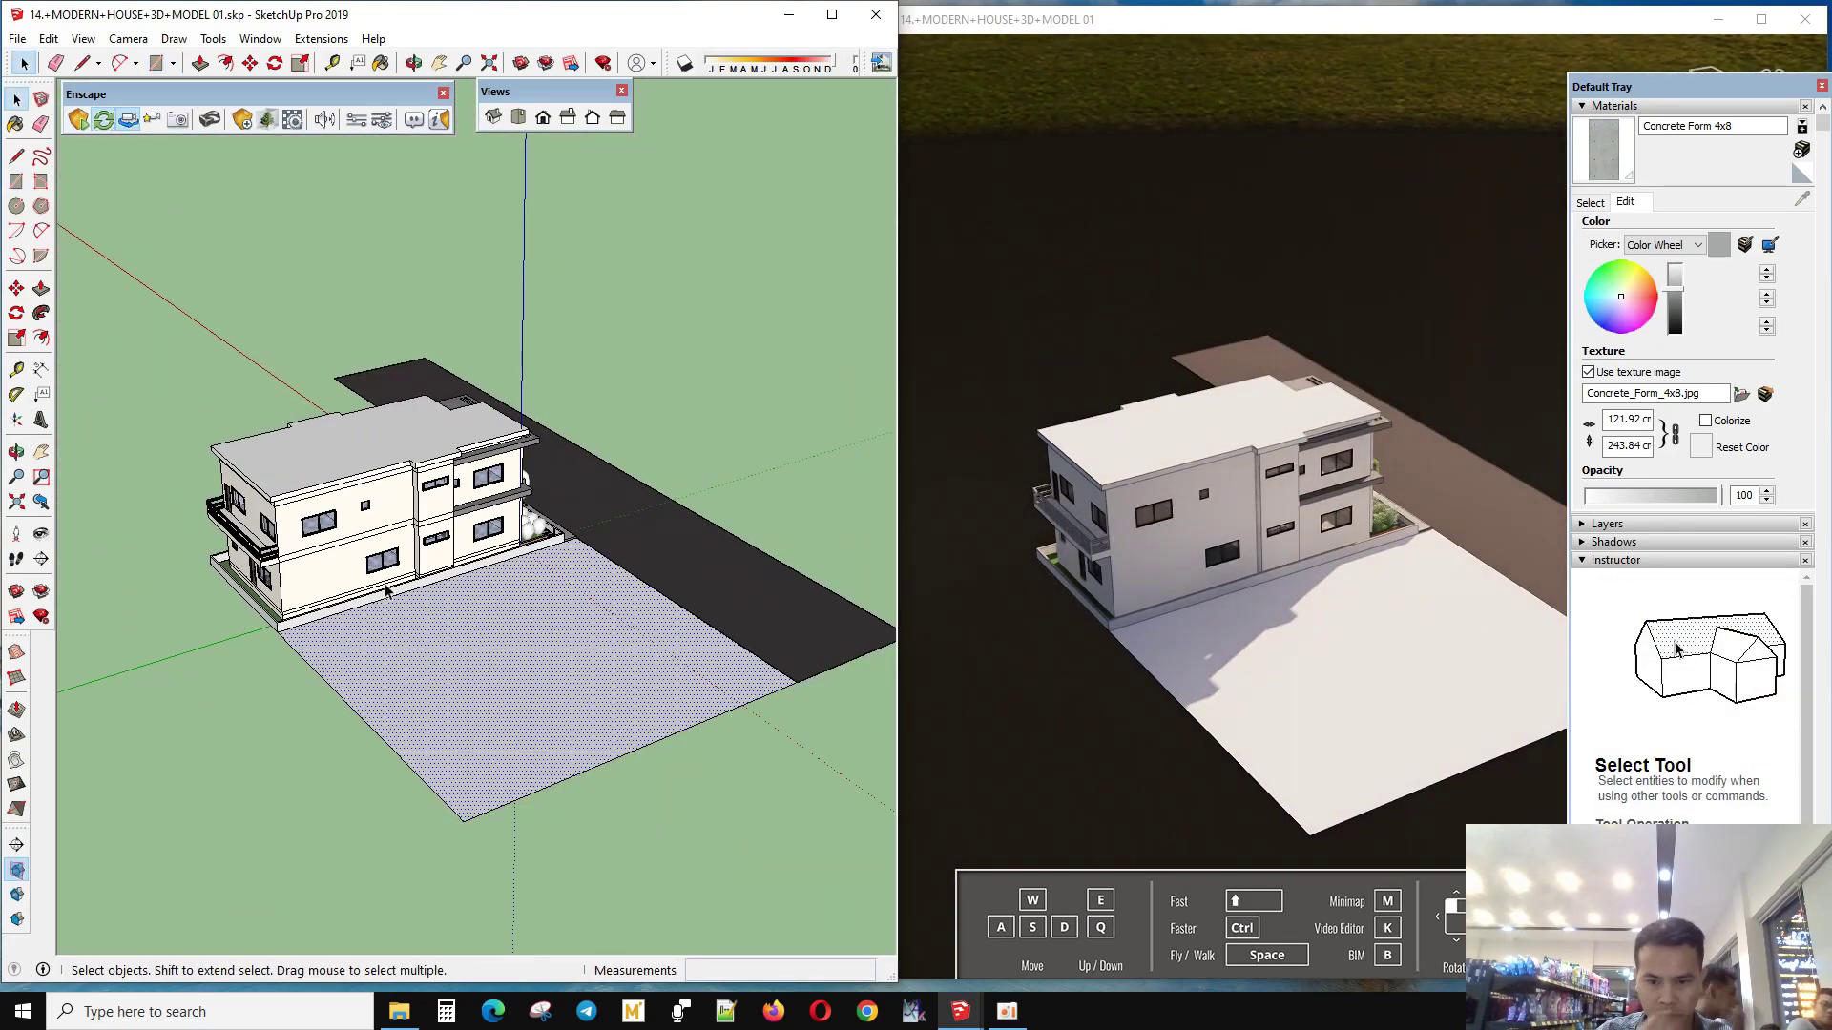
scroll(472, 601, up, 2)
right_click(597, 603)
click(648, 775)
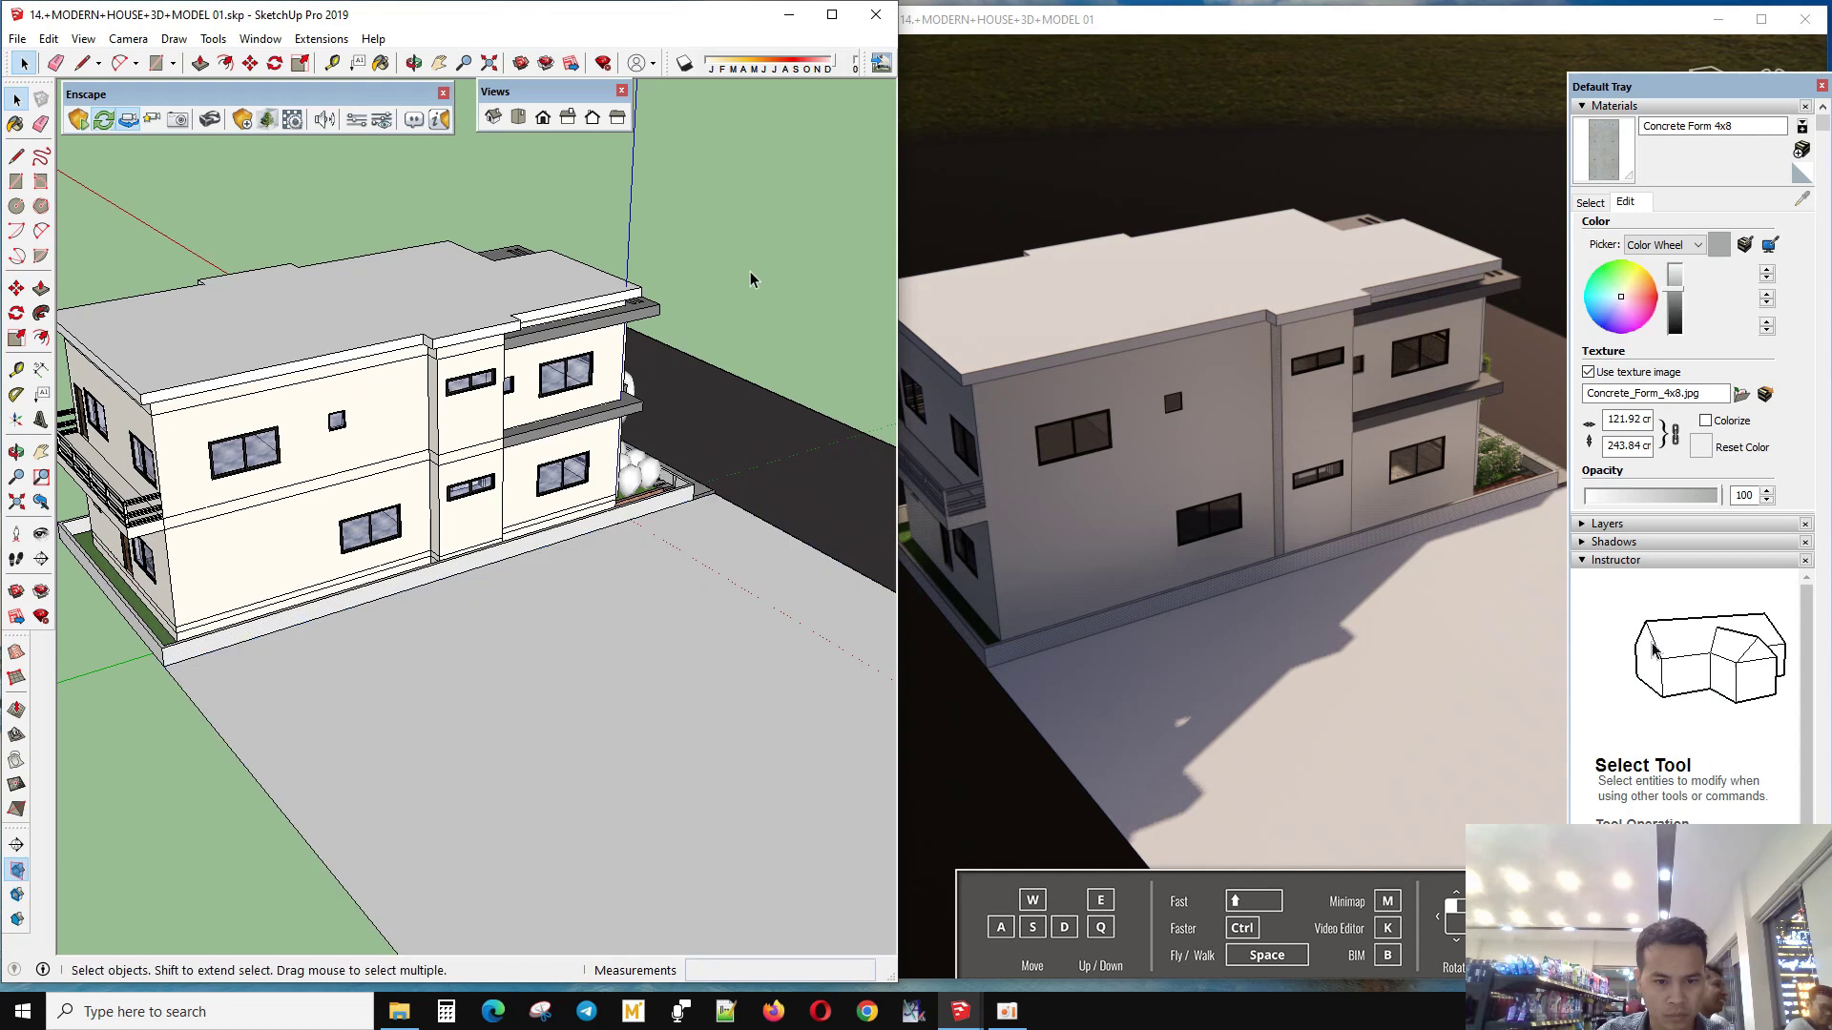
- Draw a ground rectangle from the slab corner up to the house
middle_drag(749, 286, 692, 618)
scroll(122, 380, up, 4)
scroll(122, 387, up, 2)
scroll(363, 319, up, 2)
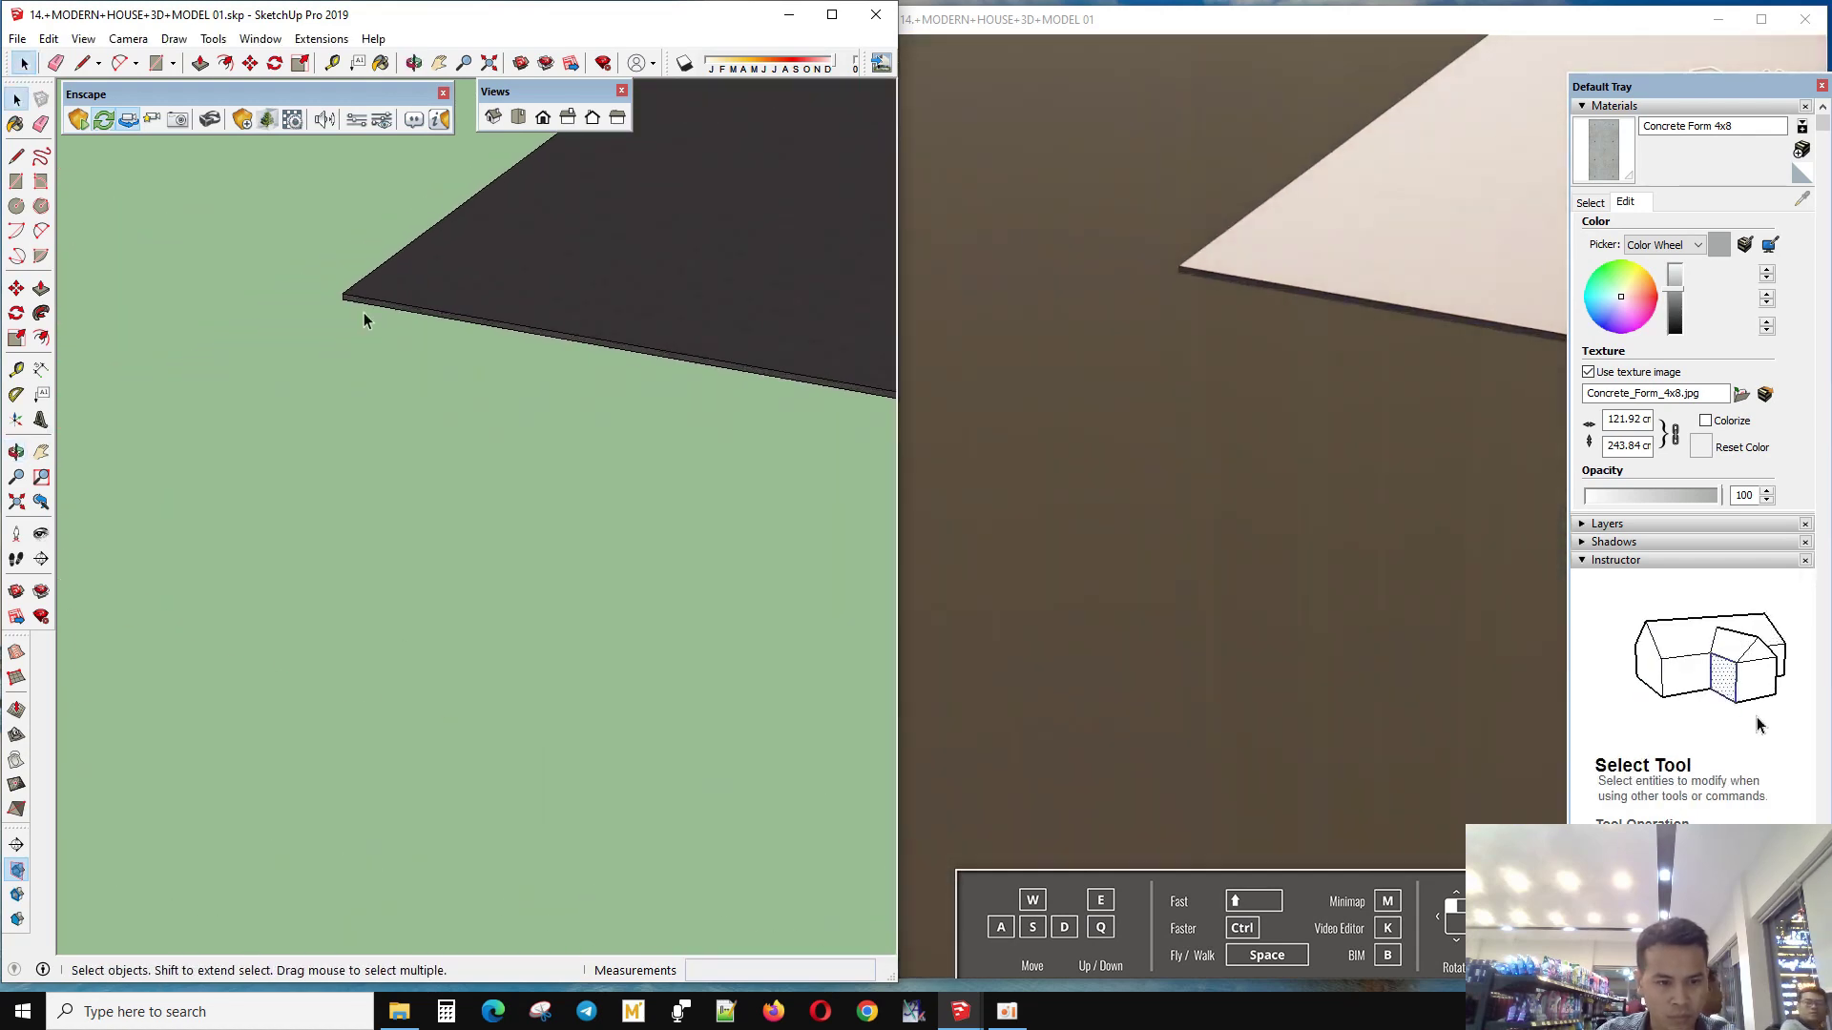
scroll(342, 293, down, 2)
scroll(327, 388, down, 2)
scroll(278, 266, down, 2)
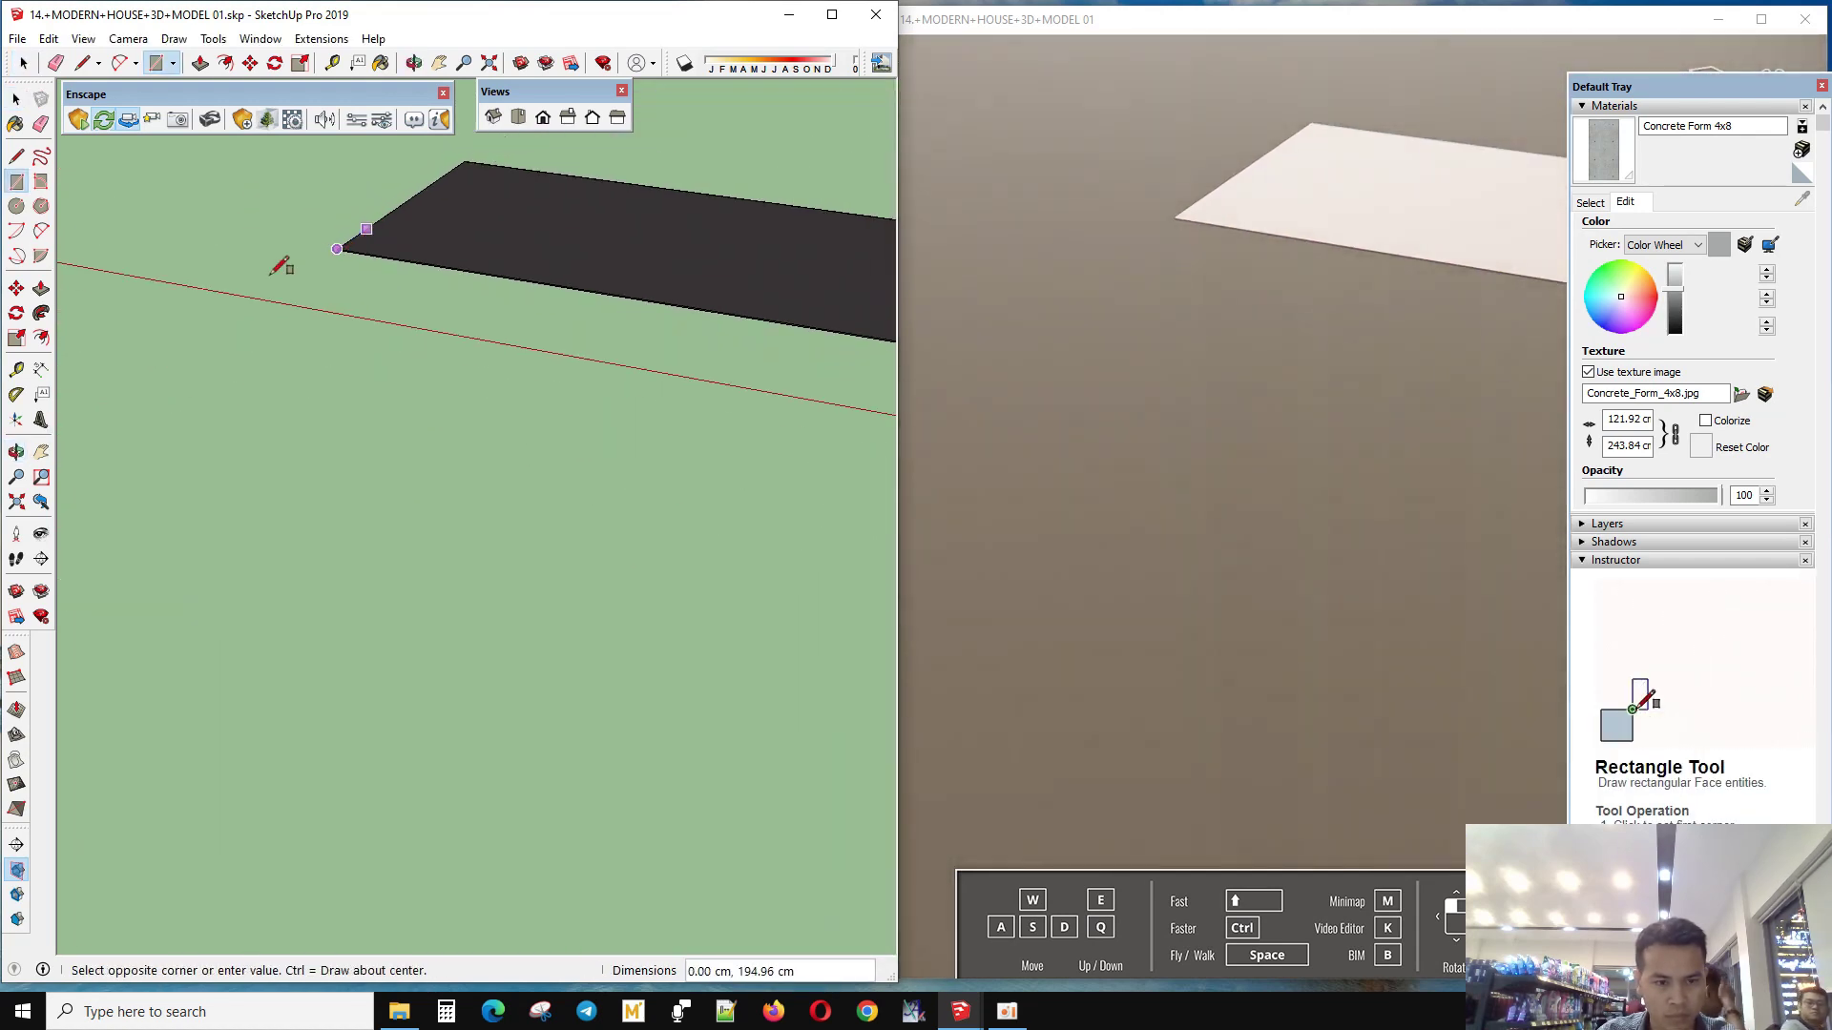
scroll(316, 258, down, 2)
scroll(655, 560, up, 3)
click(511, 520)
scroll(511, 520, down, 5)
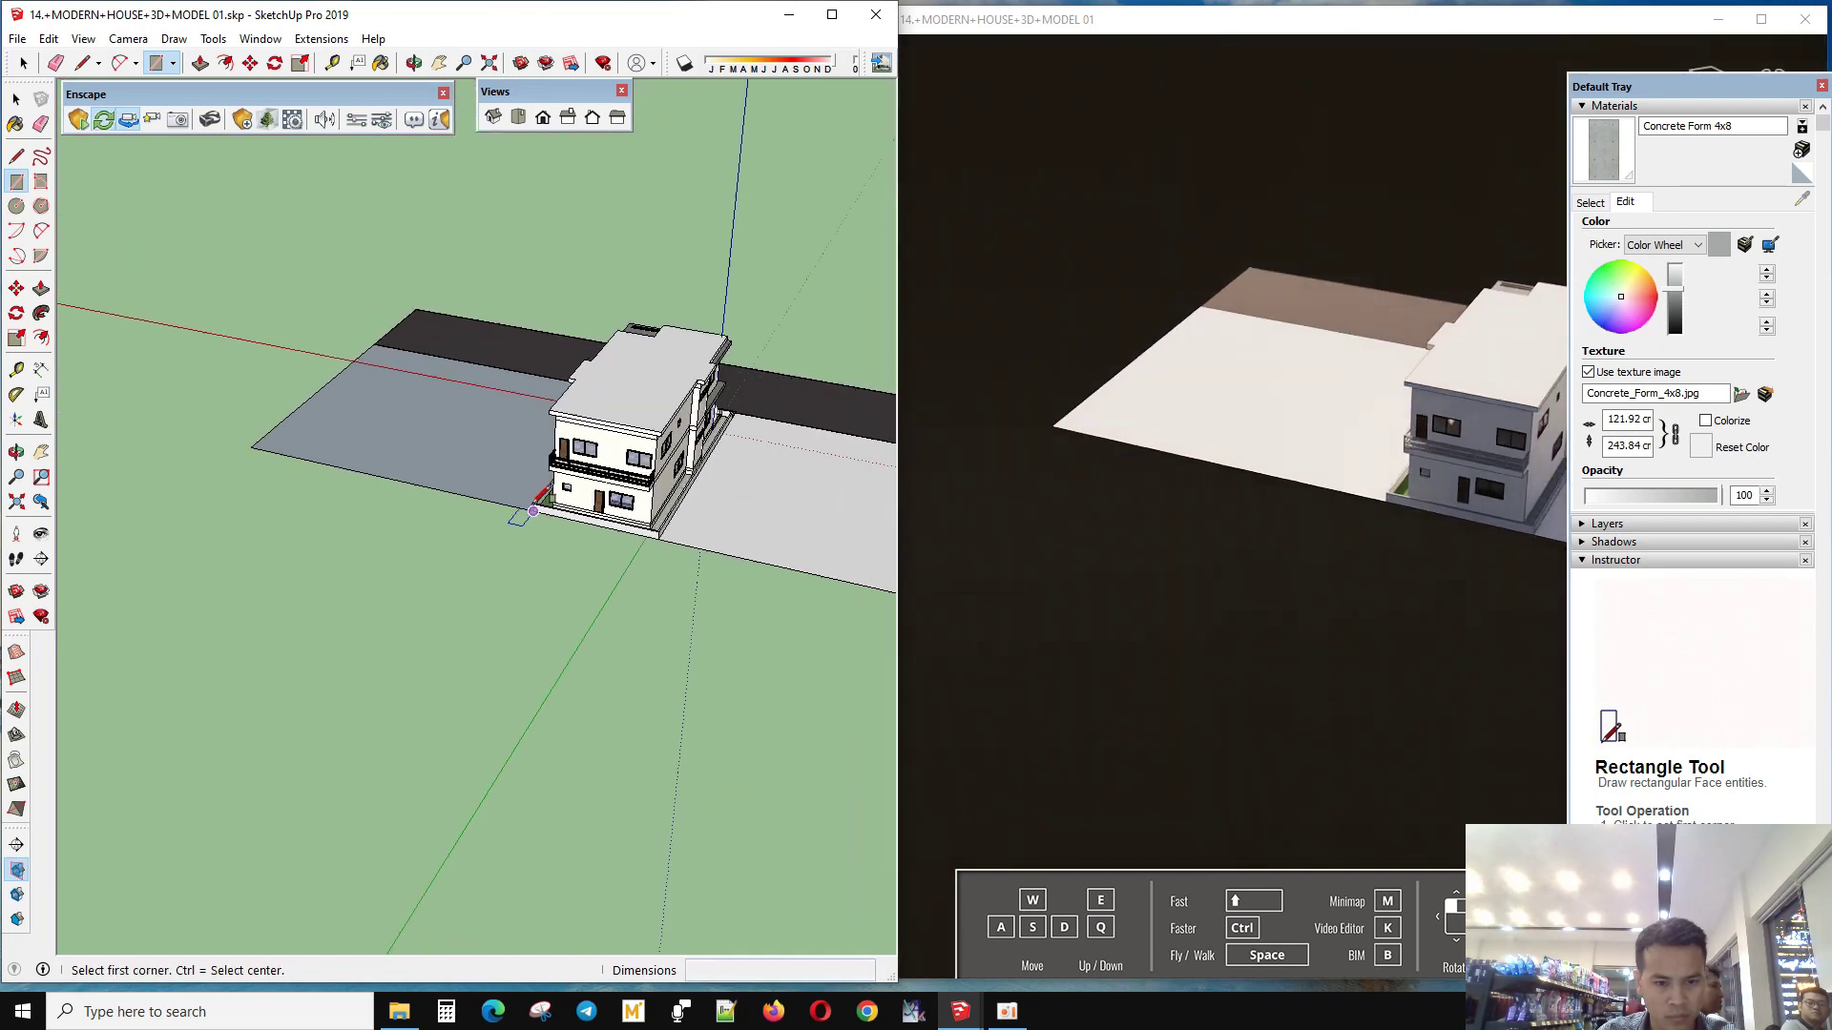
scroll(506, 493, down, 1)
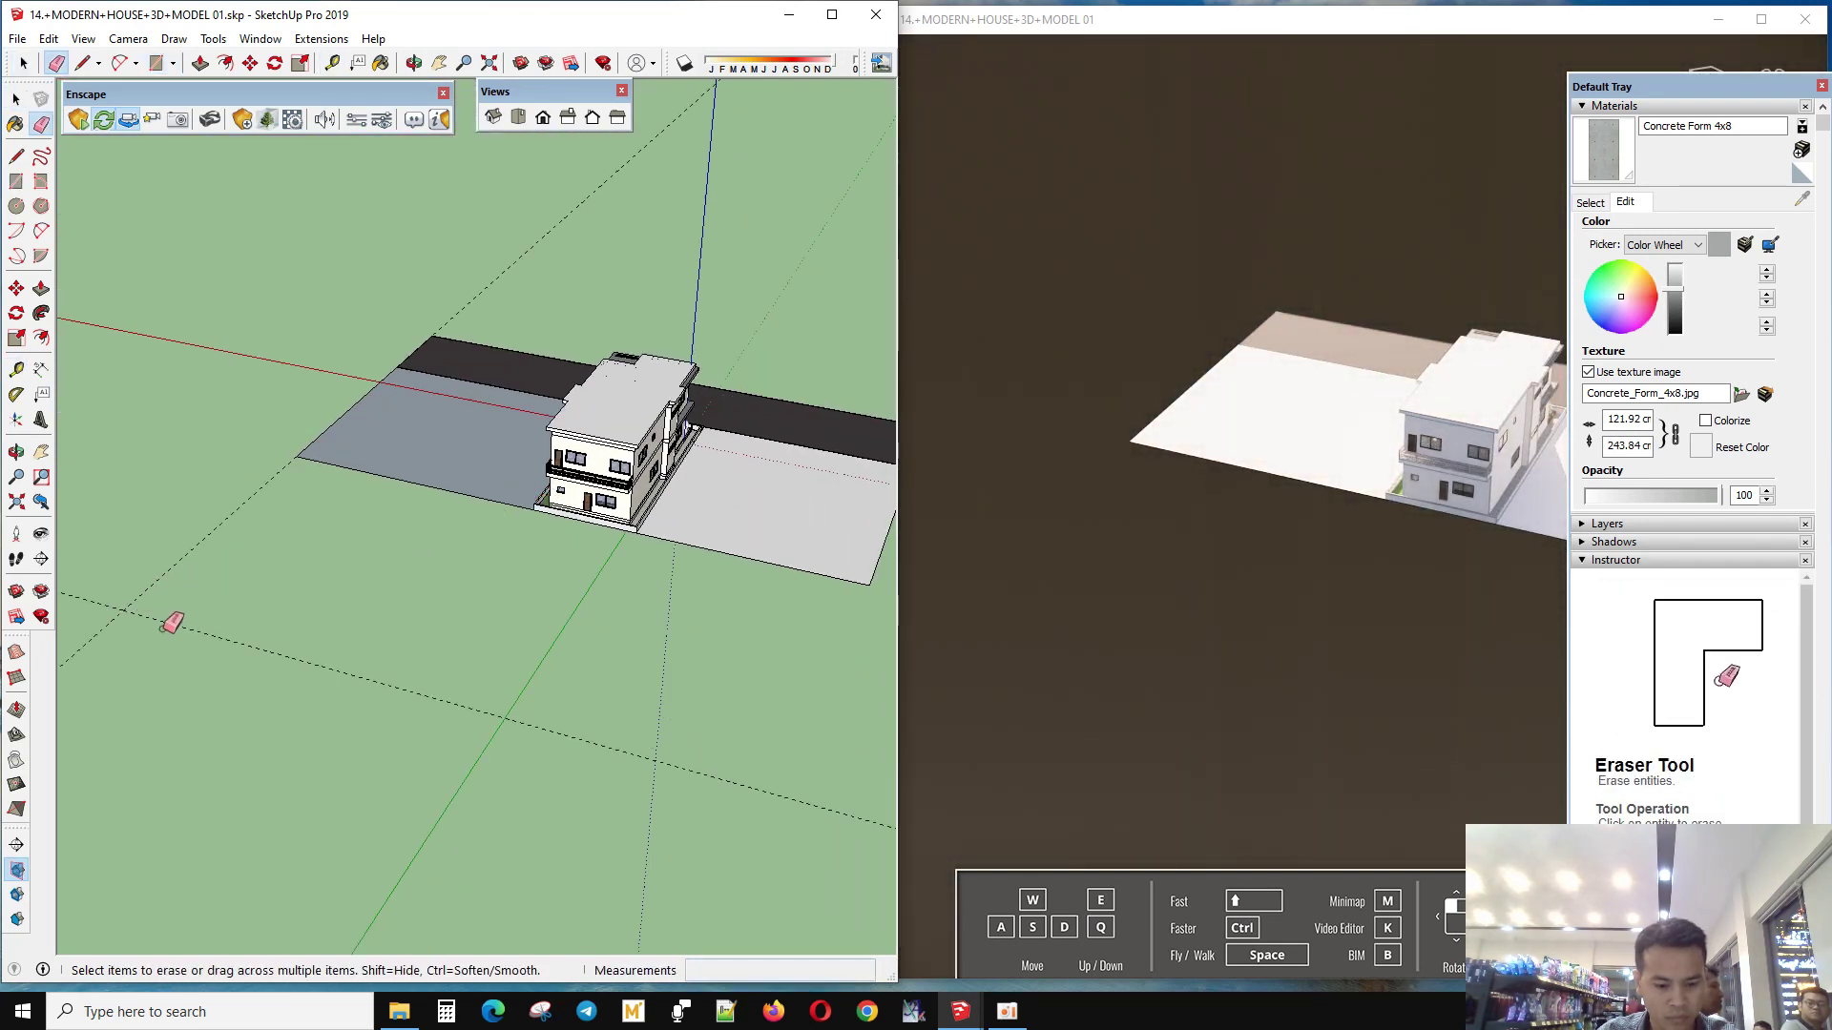
- Add another ground rectangle from the slab corner to the right corner
click(146, 617)
scroll(146, 617, down, 2)
click(603, 594)
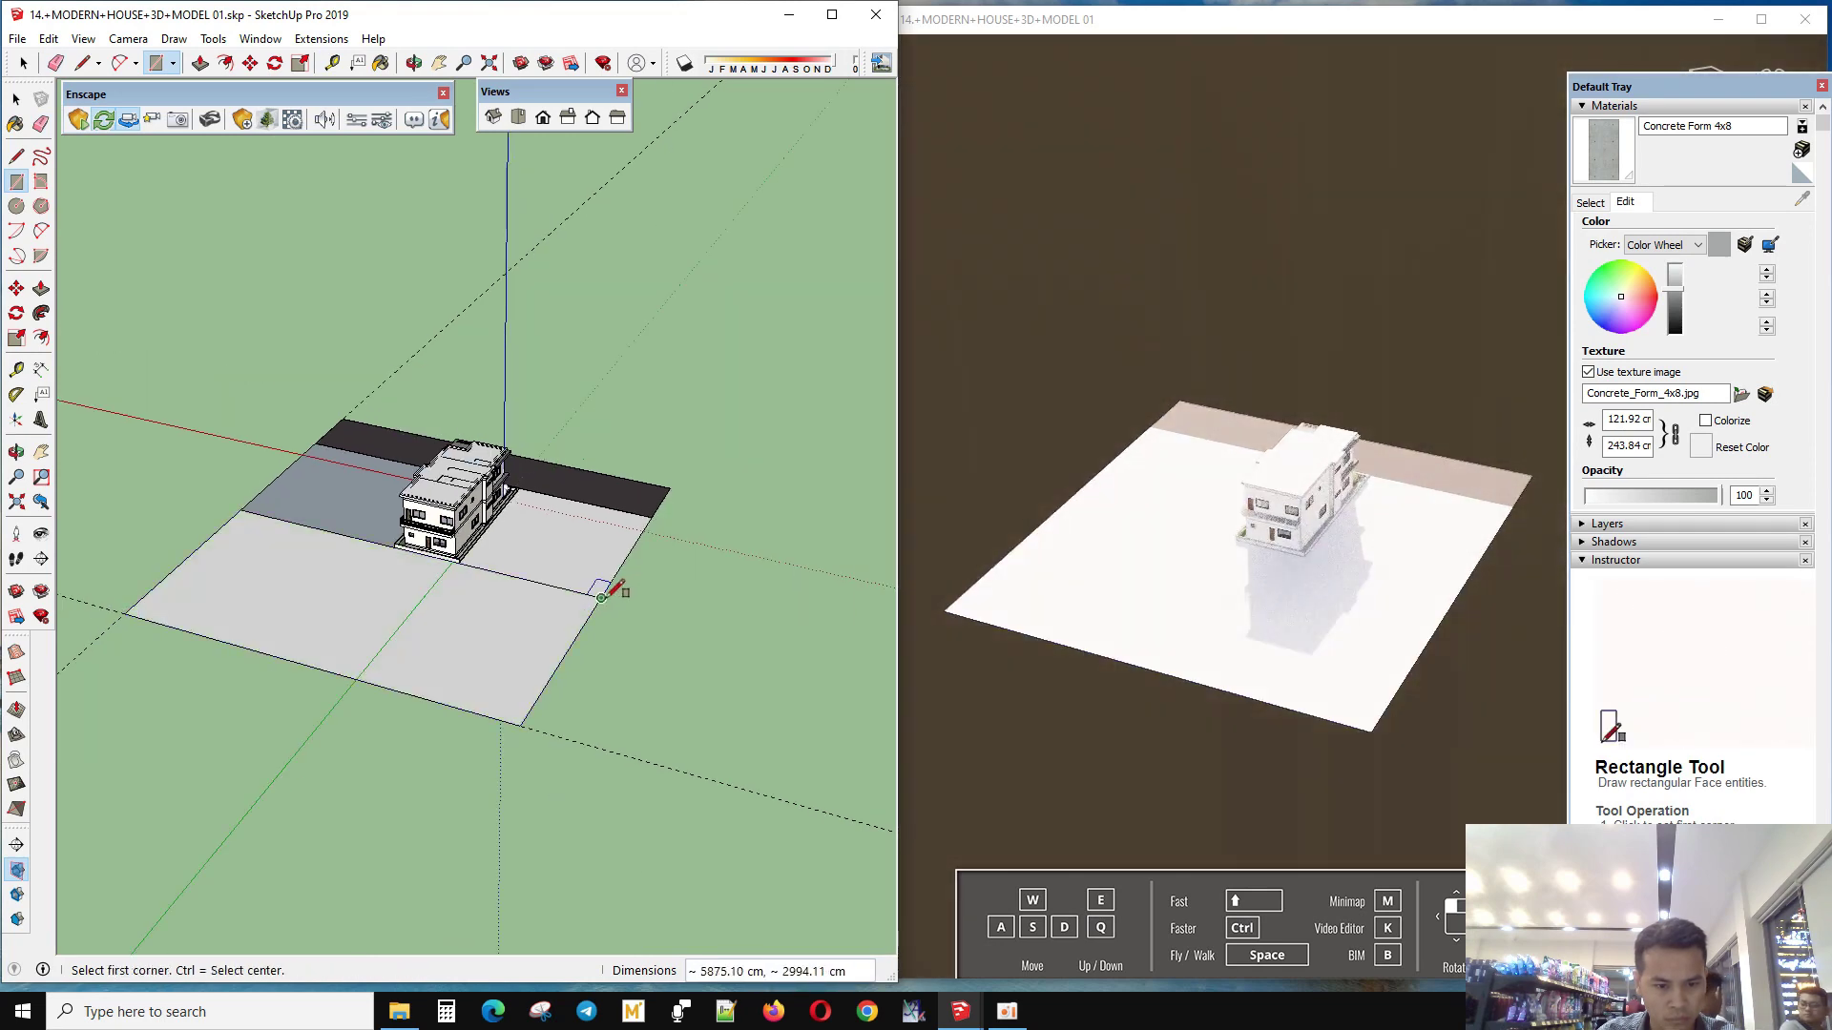
key(space)
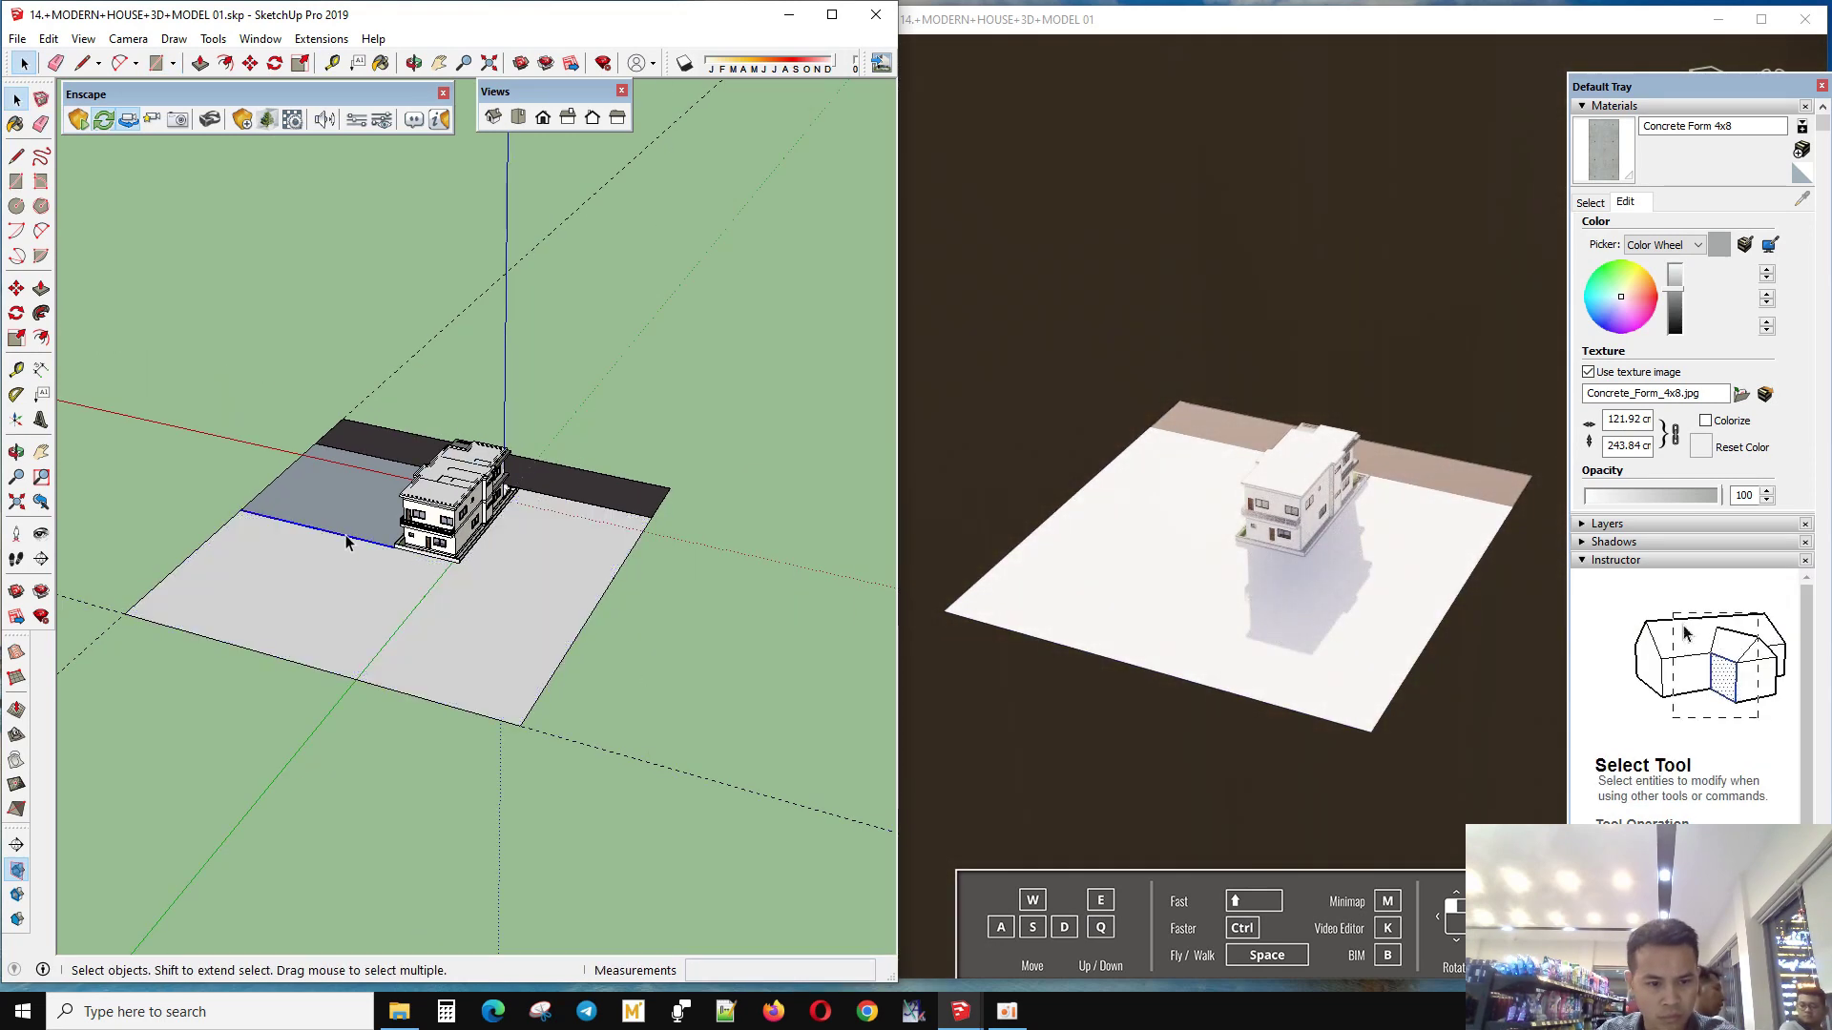
scroll(528, 659, down, 2)
scroll(461, 549, up, 10)
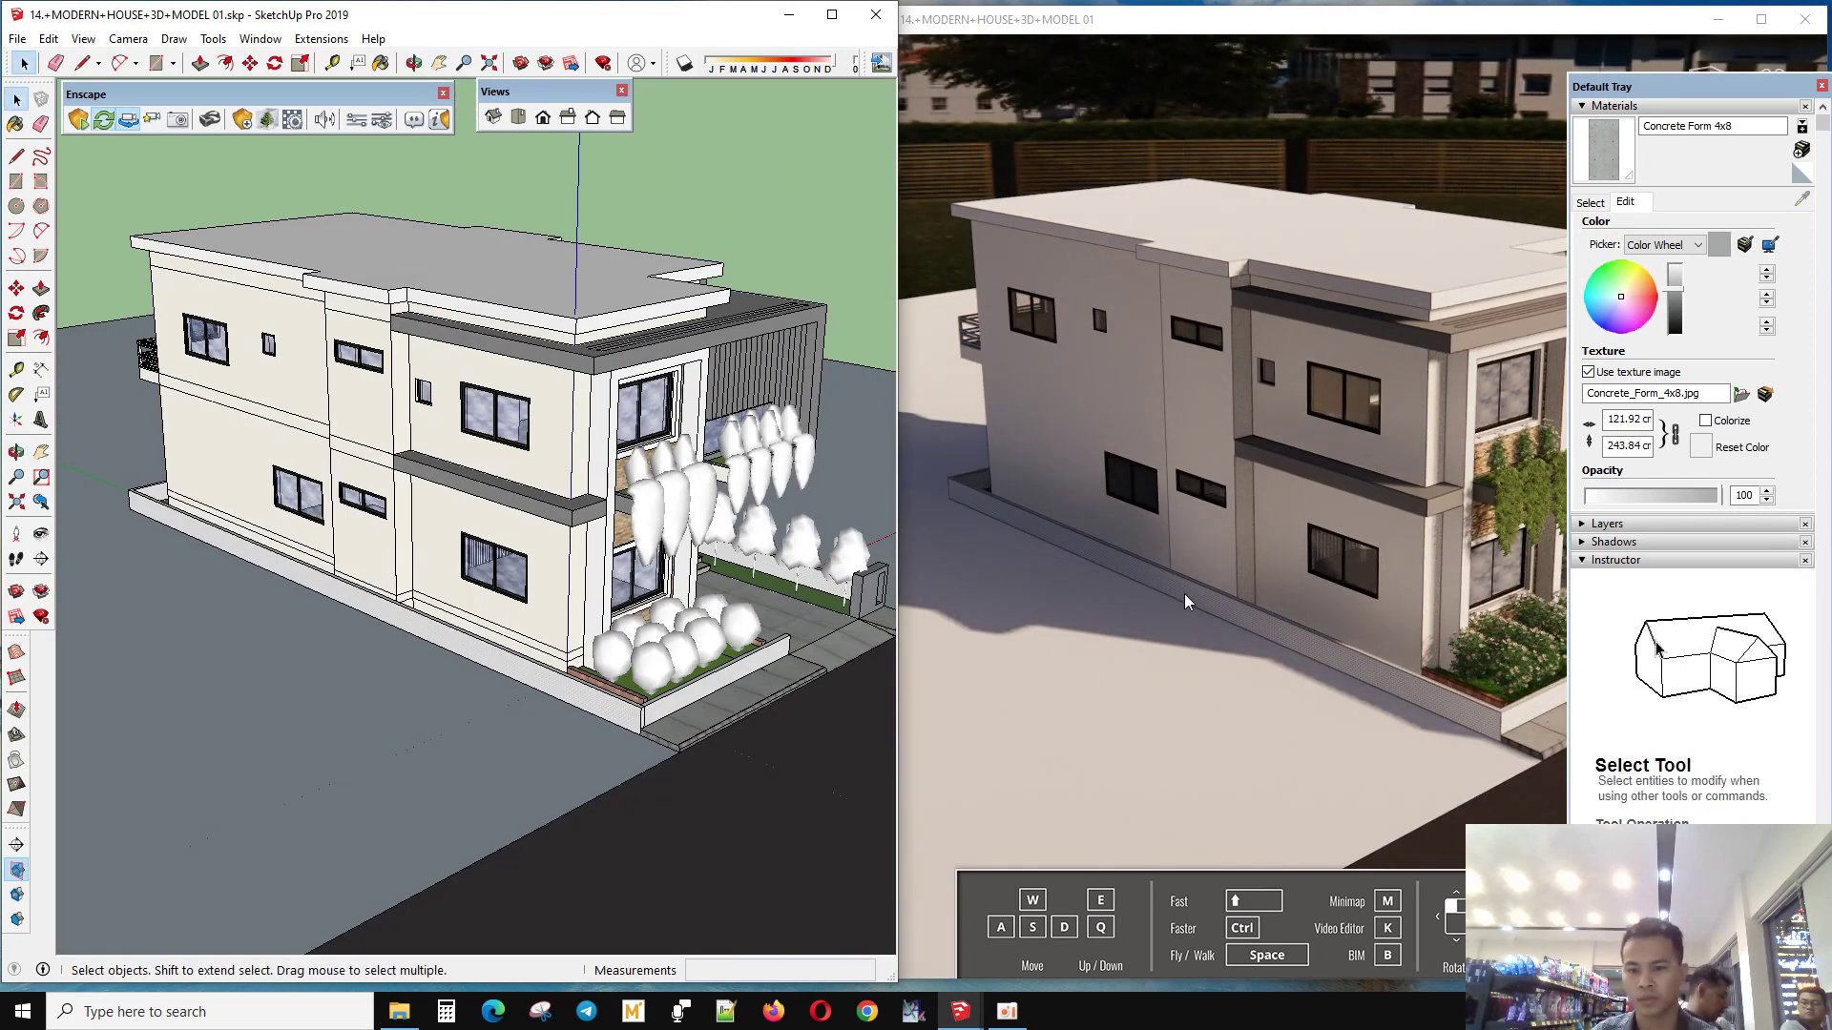
- Switch the material browser to the Landscaping, Fencing and Vegetation collection, previewing Groundcover Sand Smooth
middle_drag(1186, 601, 1538, 386)
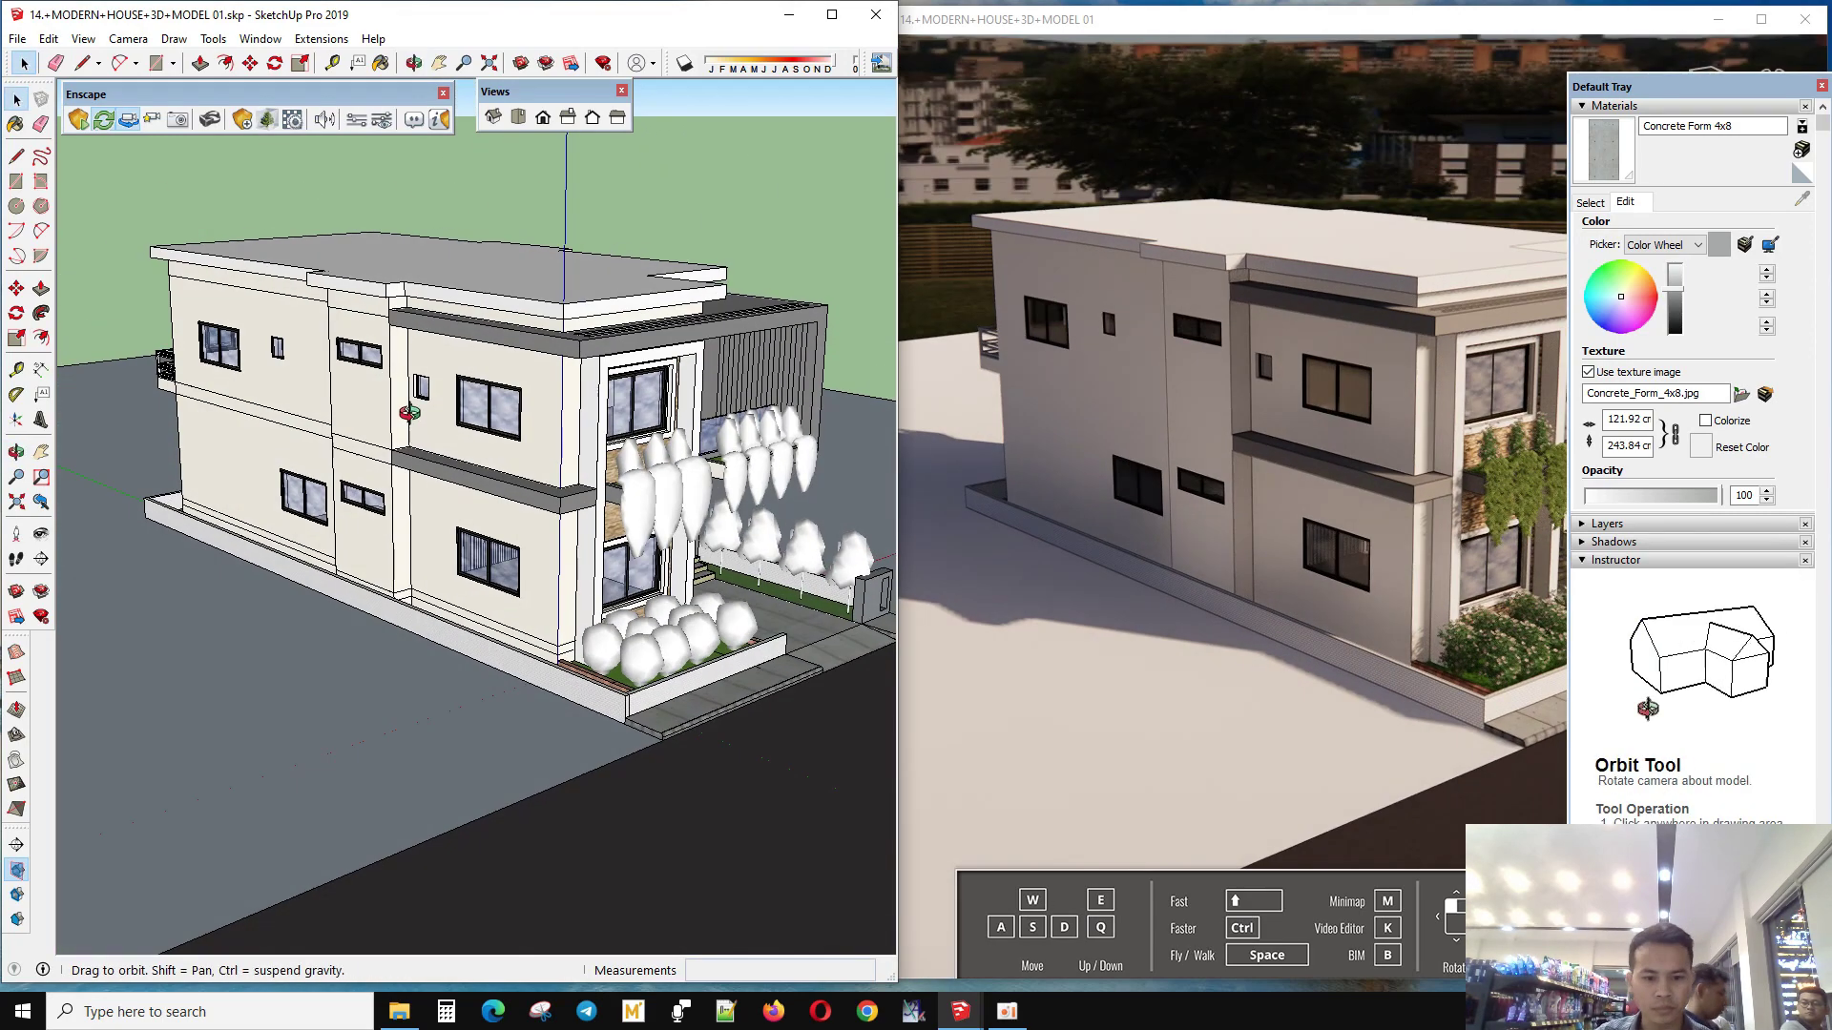
middle_drag(563, 431, 611, 429)
scroll(653, 427, up, 5)
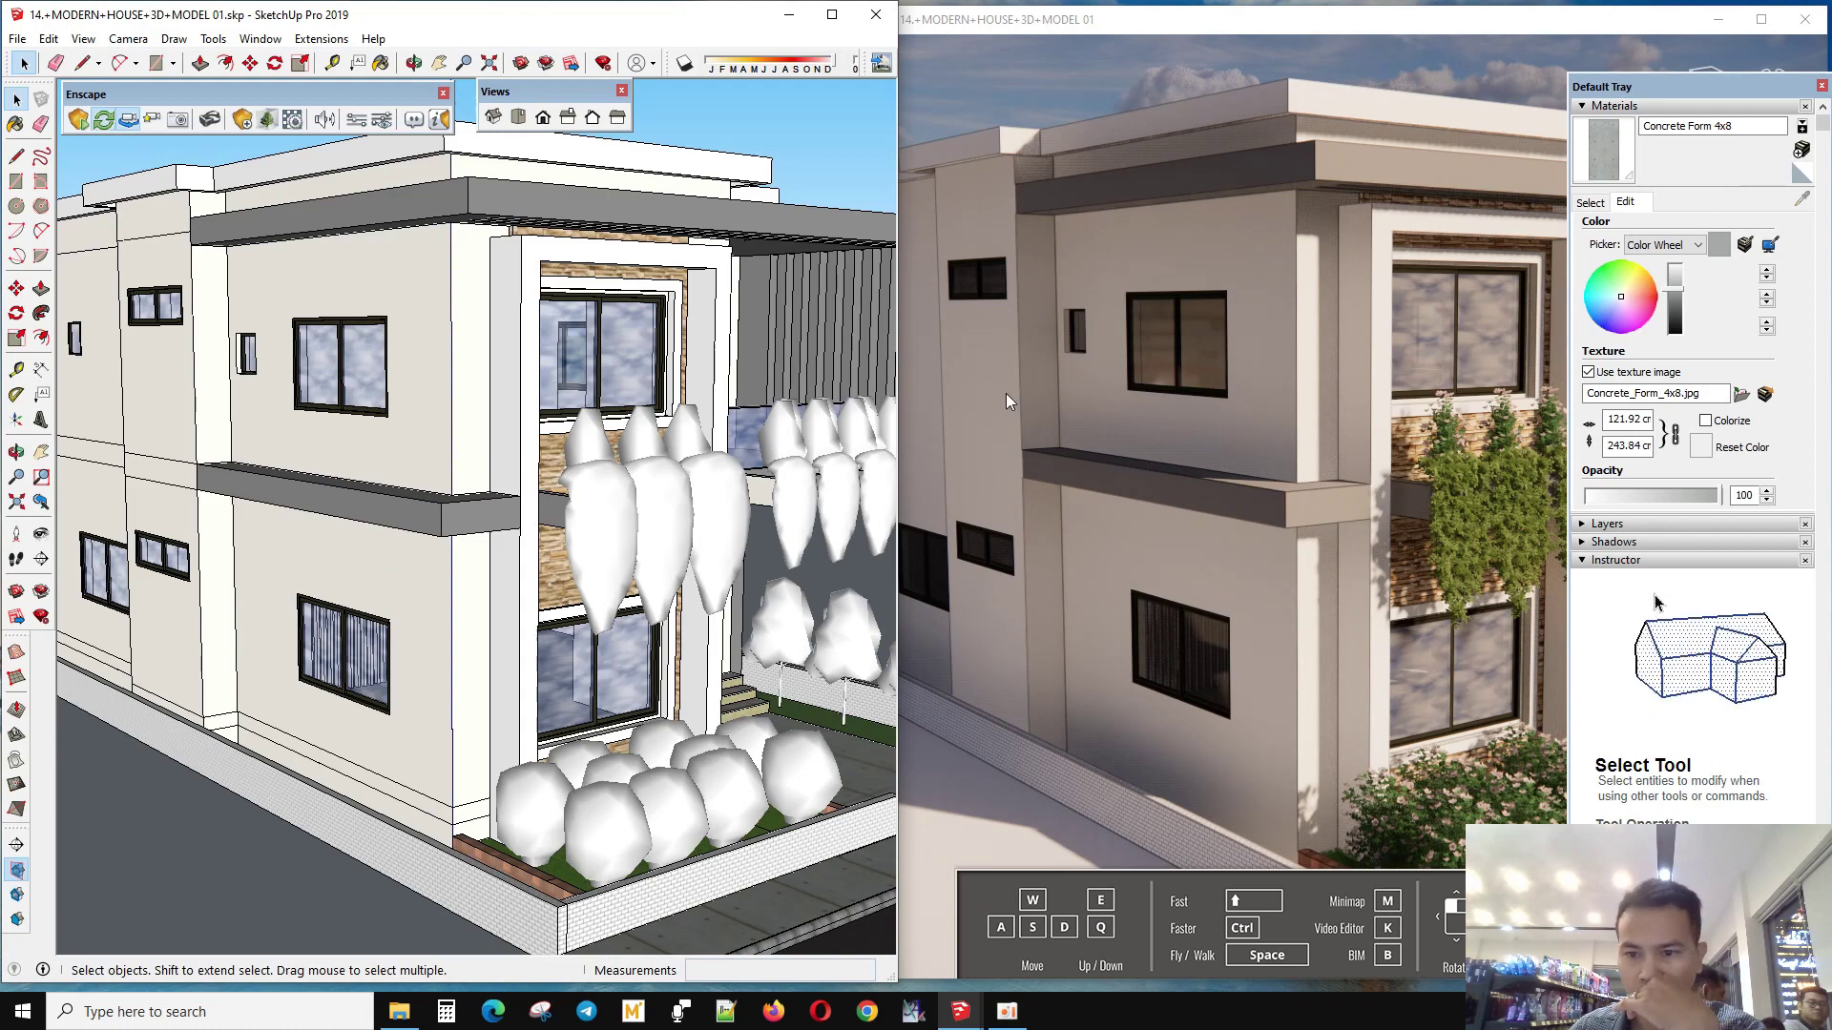
mouse_move(465, 475)
middle_down()
mouse_move(453, 494)
mouse_move(574, 518)
middle_up()
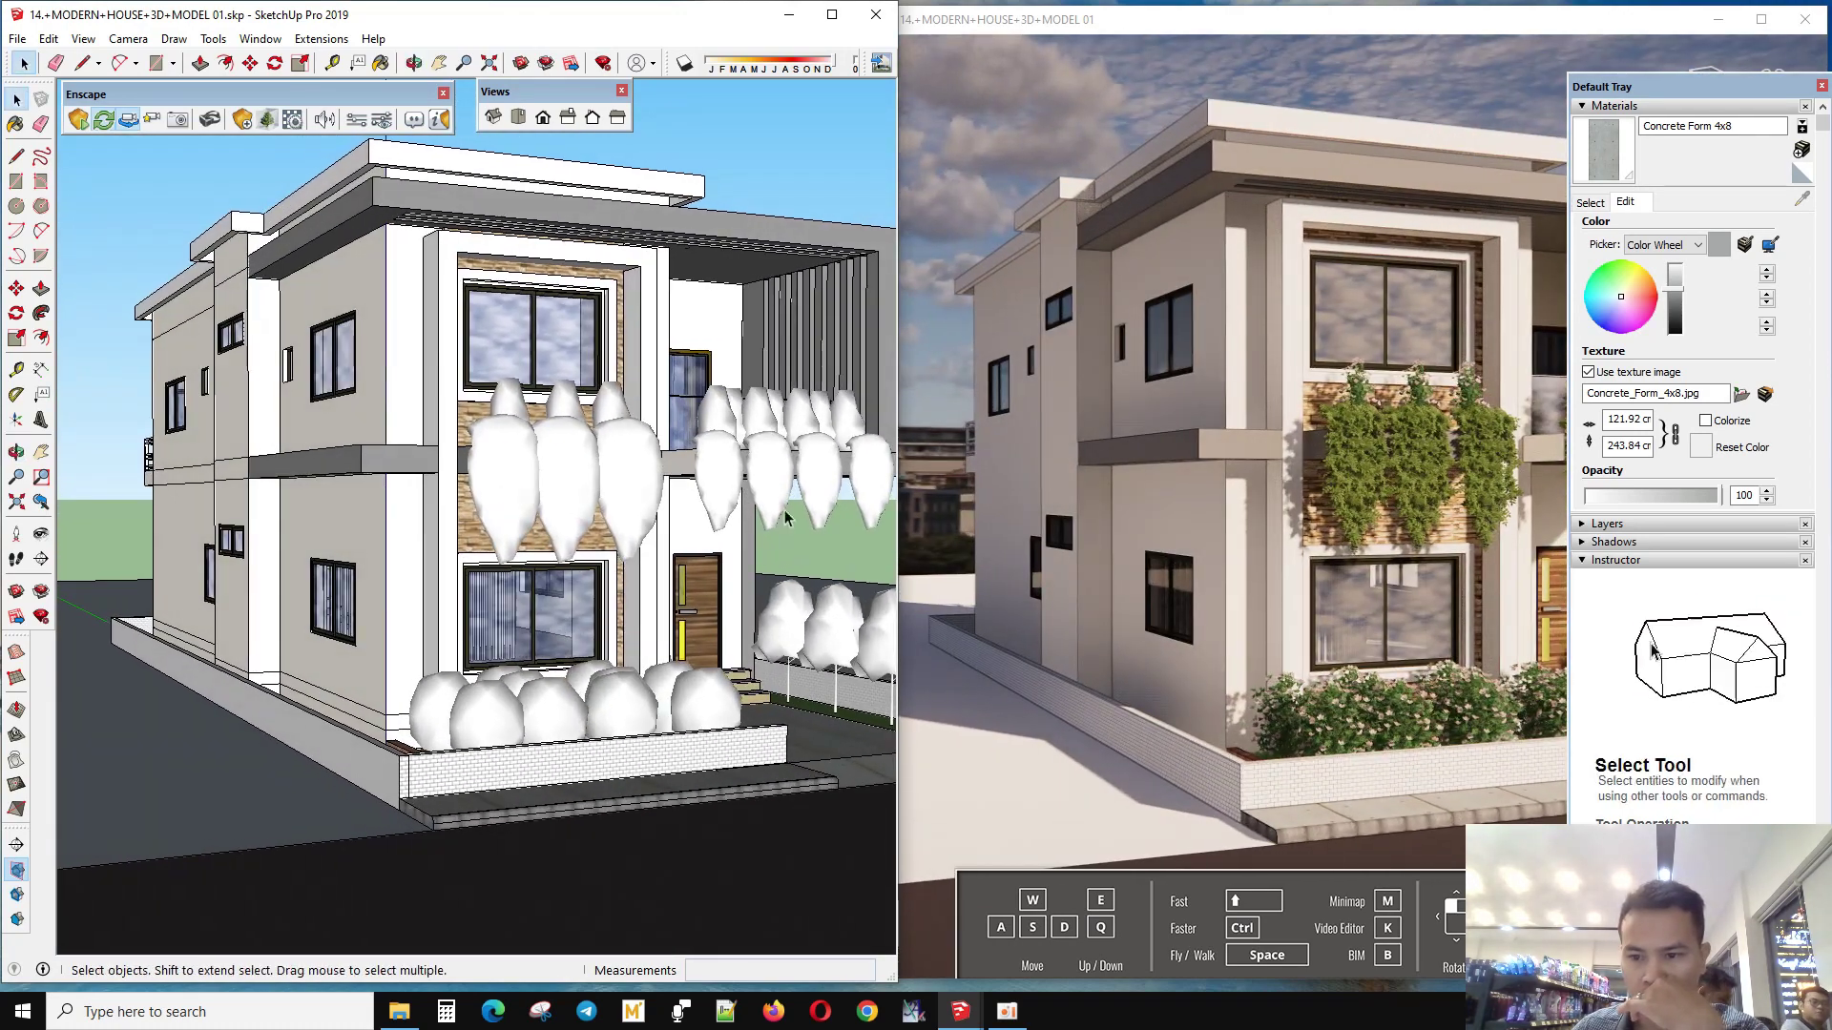
click(1590, 203)
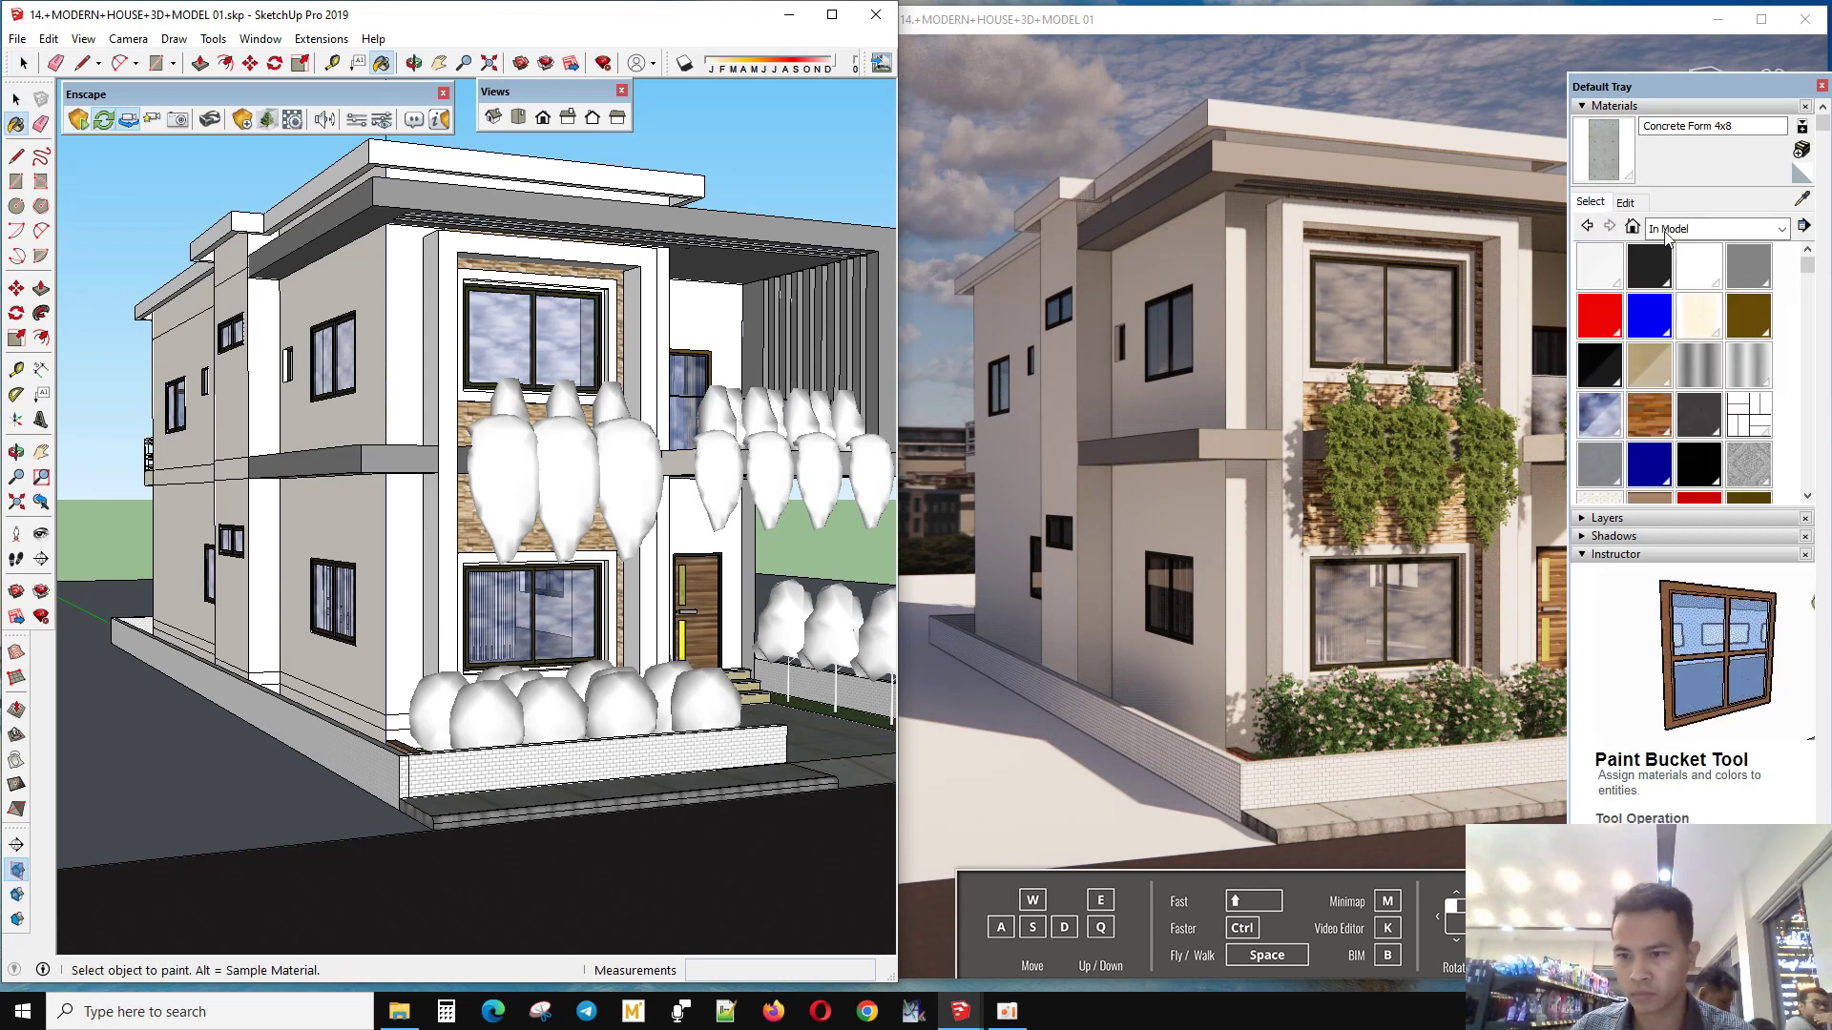
click(1780, 229)
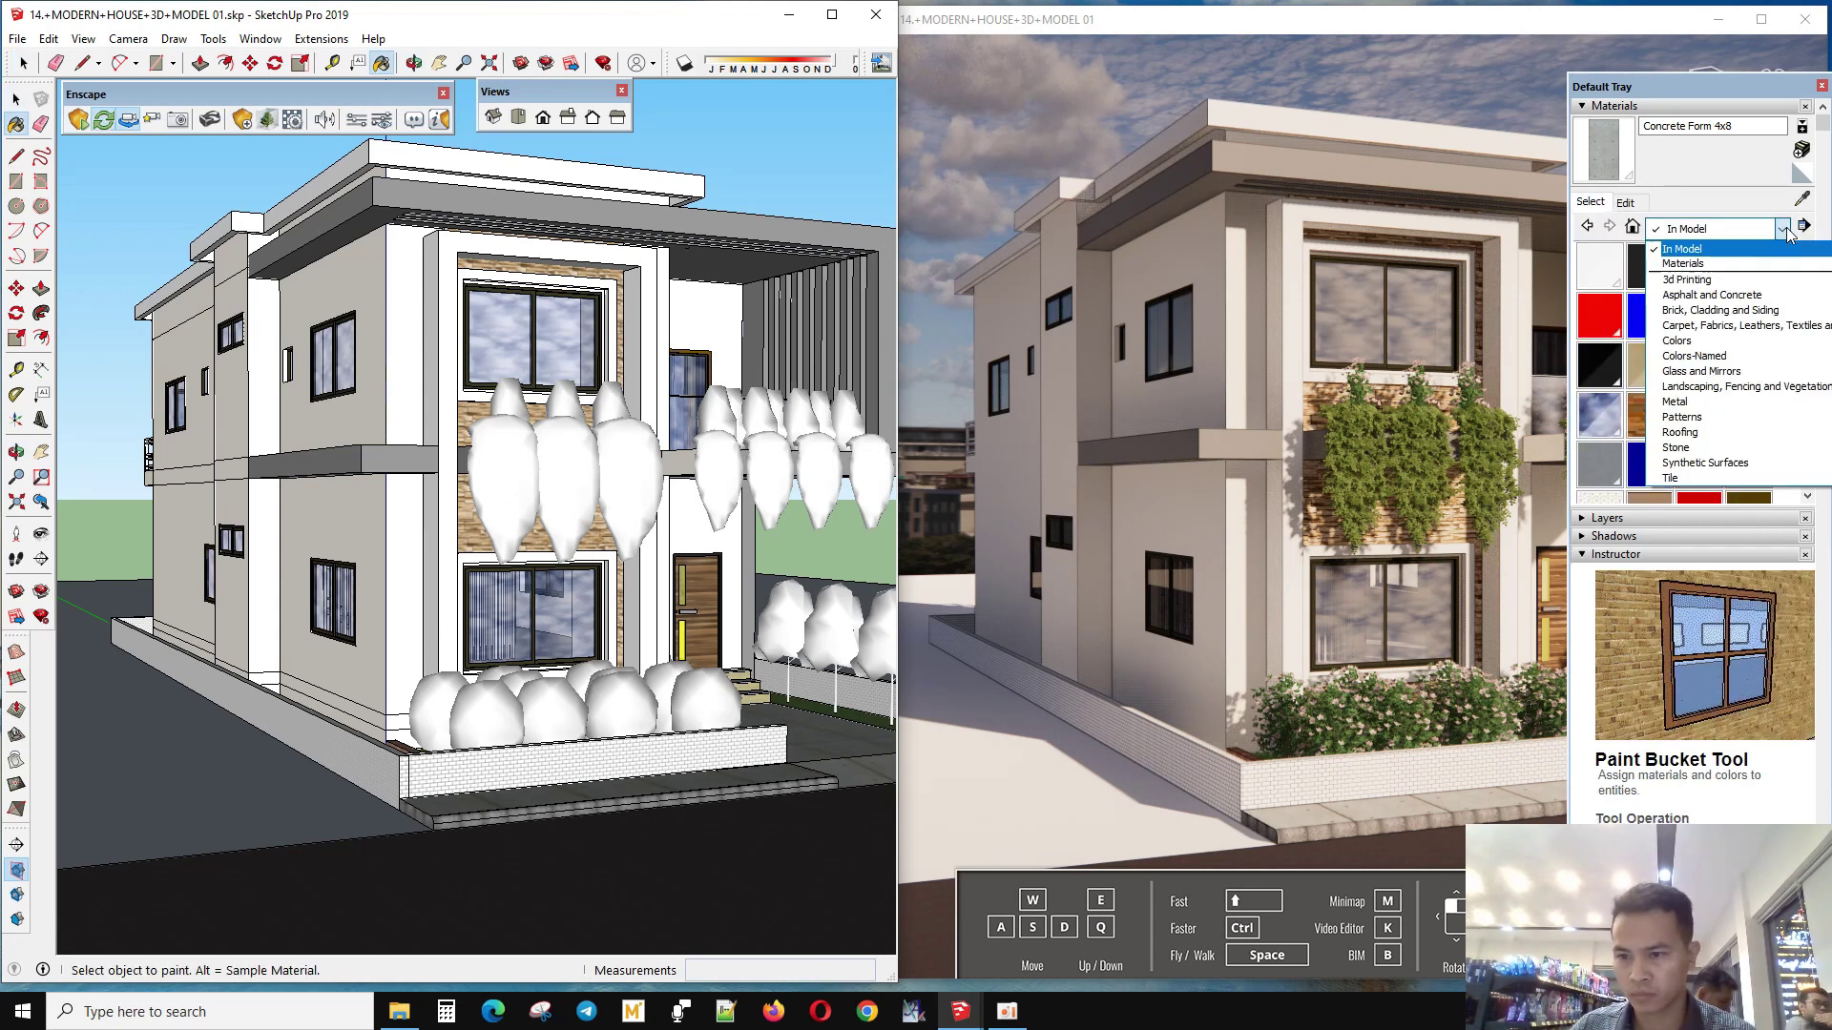
click(1723, 303)
click(1702, 233)
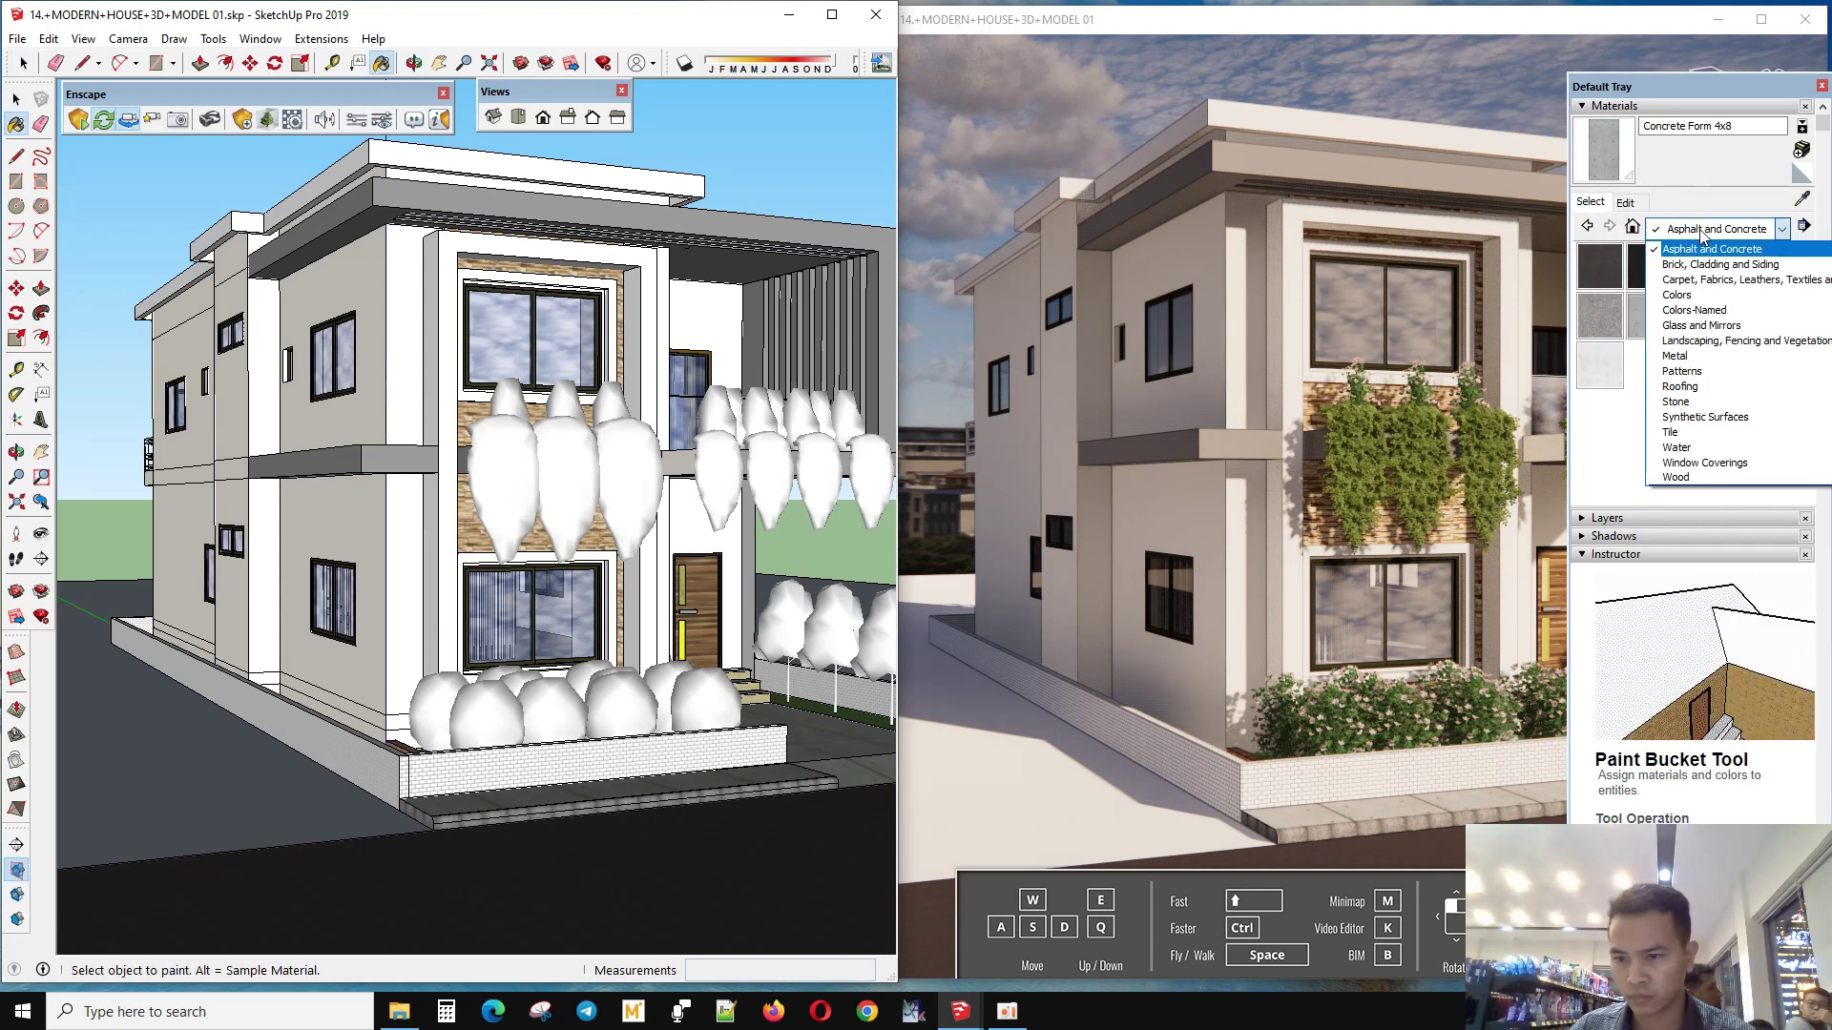
click(1685, 340)
scroll(1728, 416, down, 2)
scroll(1729, 420, down, 2)
scroll(1712, 445, up, 2)
scroll(1710, 447, up, 2)
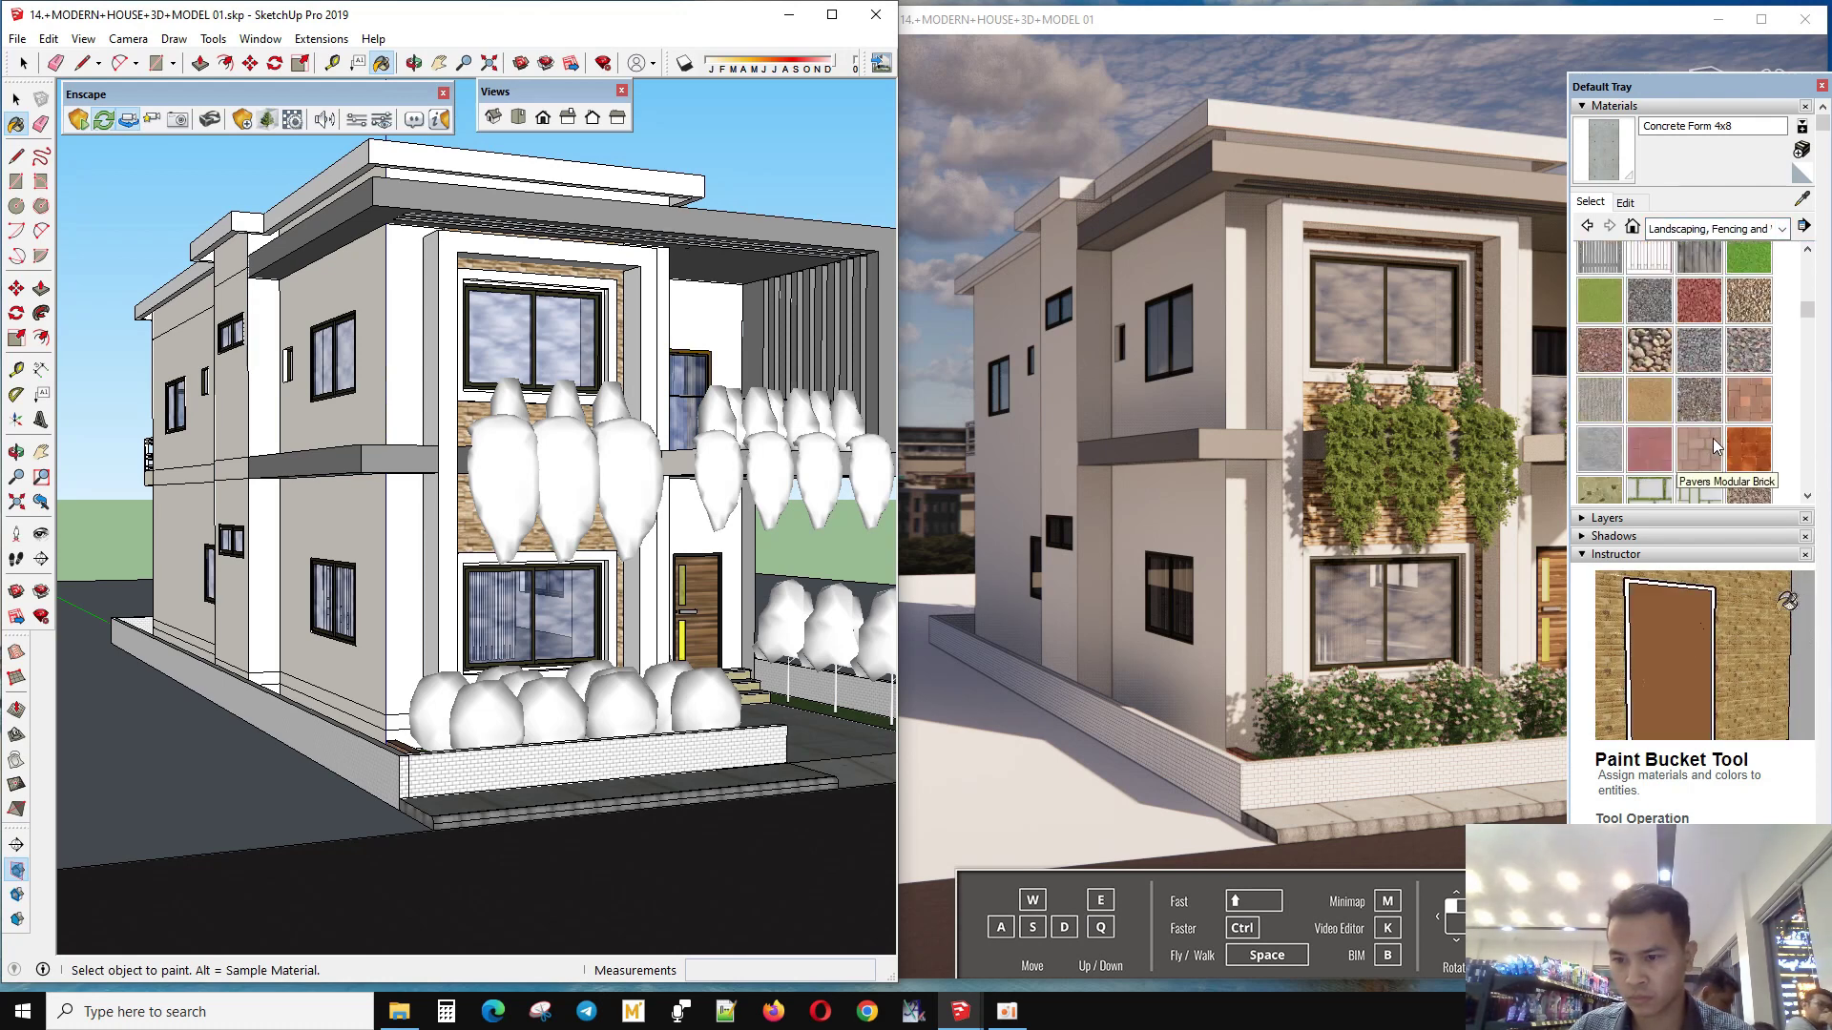
click(1649, 405)
- Cover the ground around the house with Vegetation Grass
middle_drag(215, 744, 294, 844)
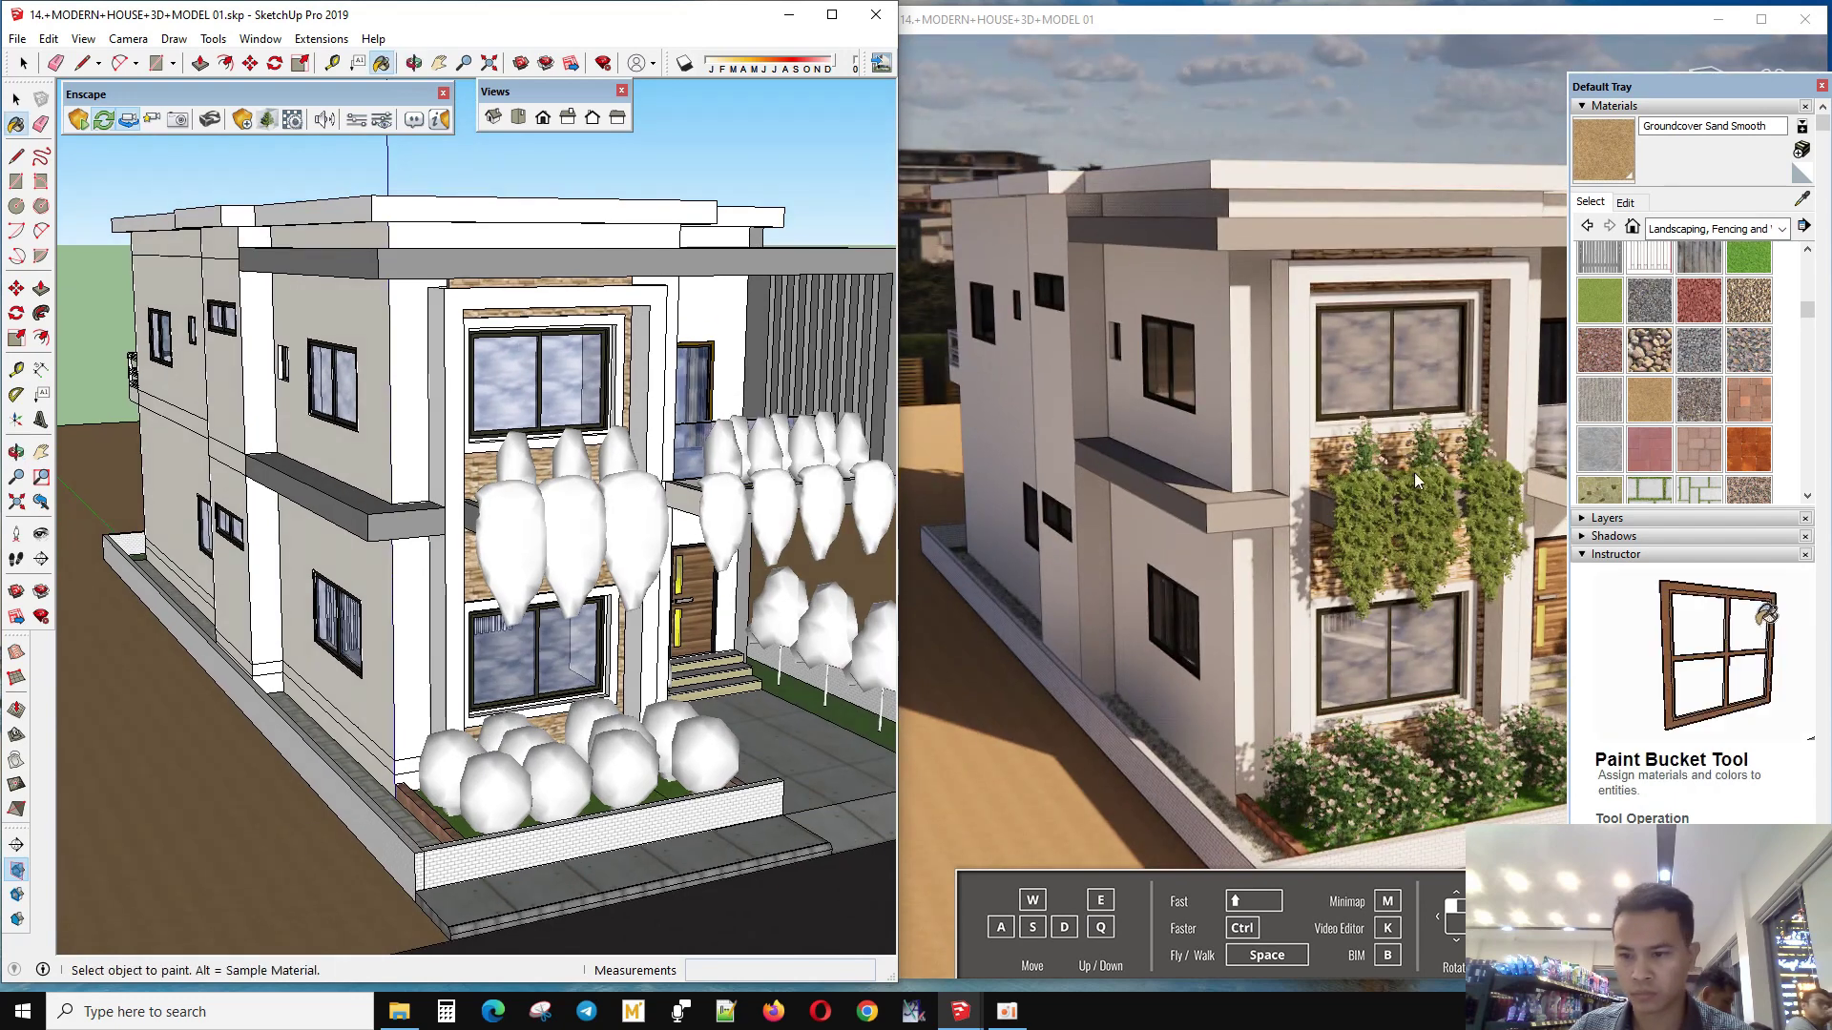
scroll(1680, 334, down, 2)
scroll(1674, 338, down, 1)
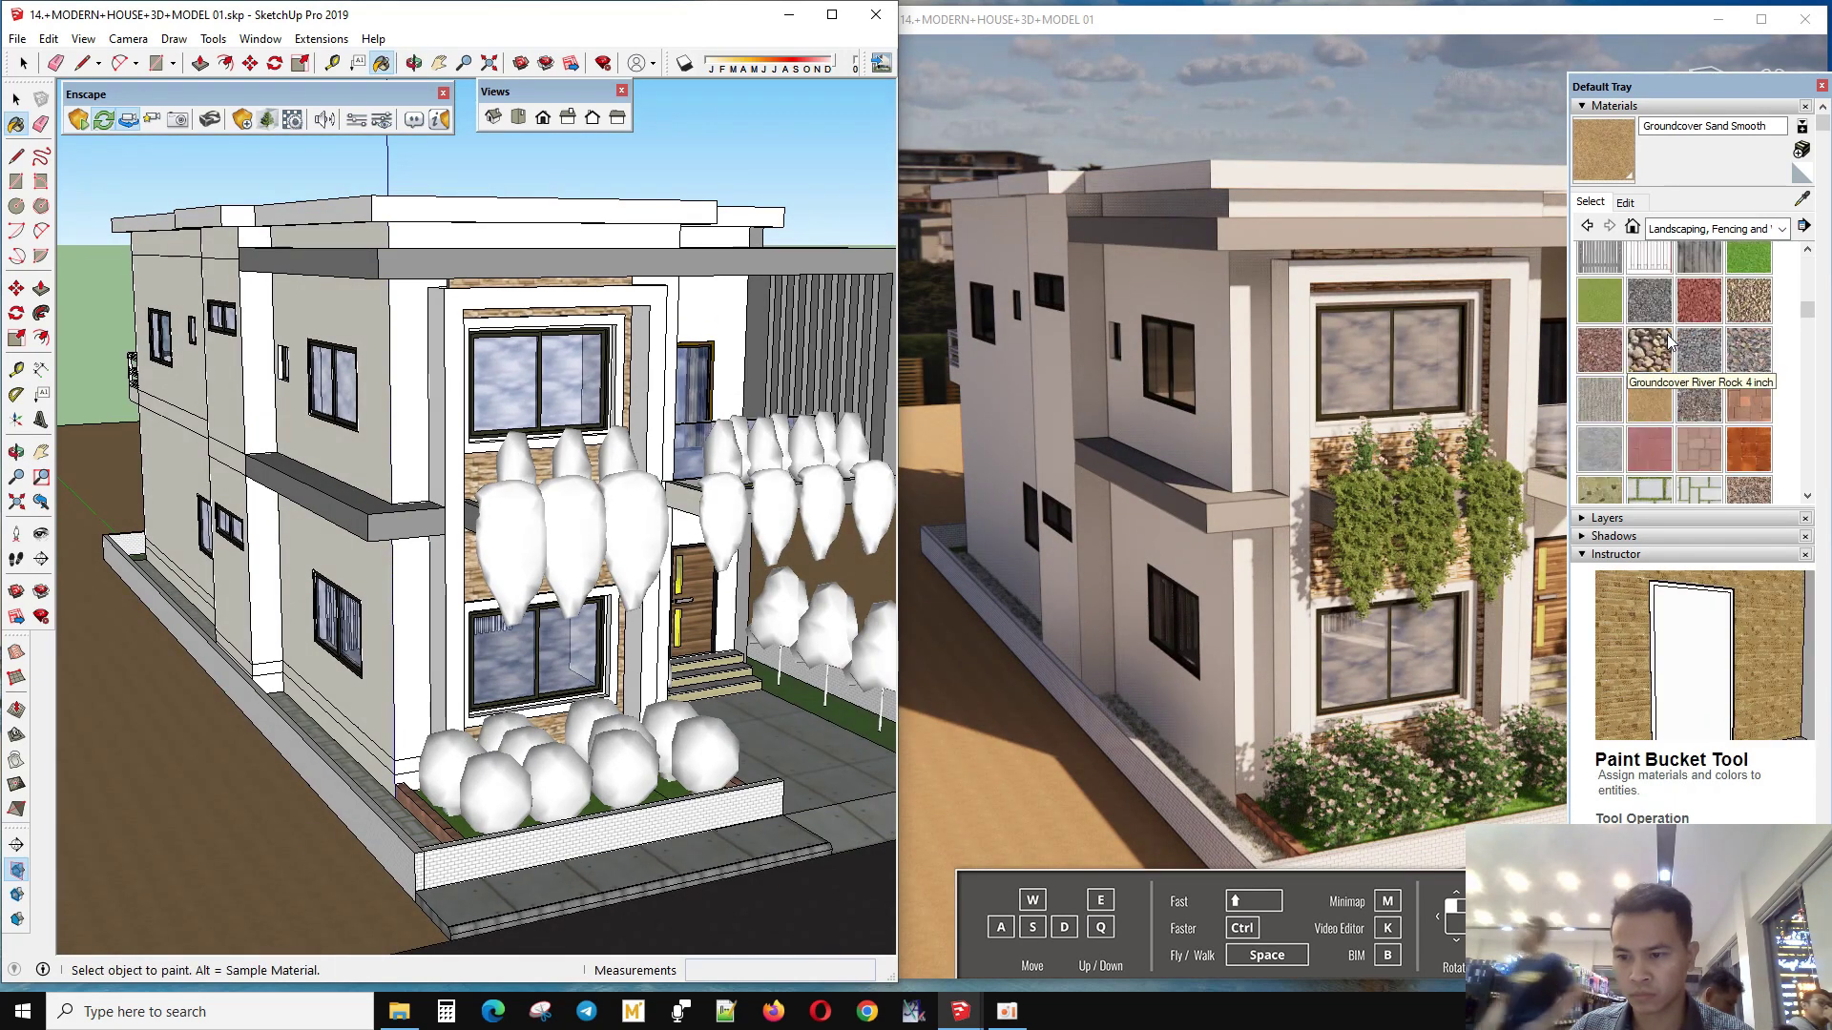
scroll(1669, 341, down, 2)
click(1699, 373)
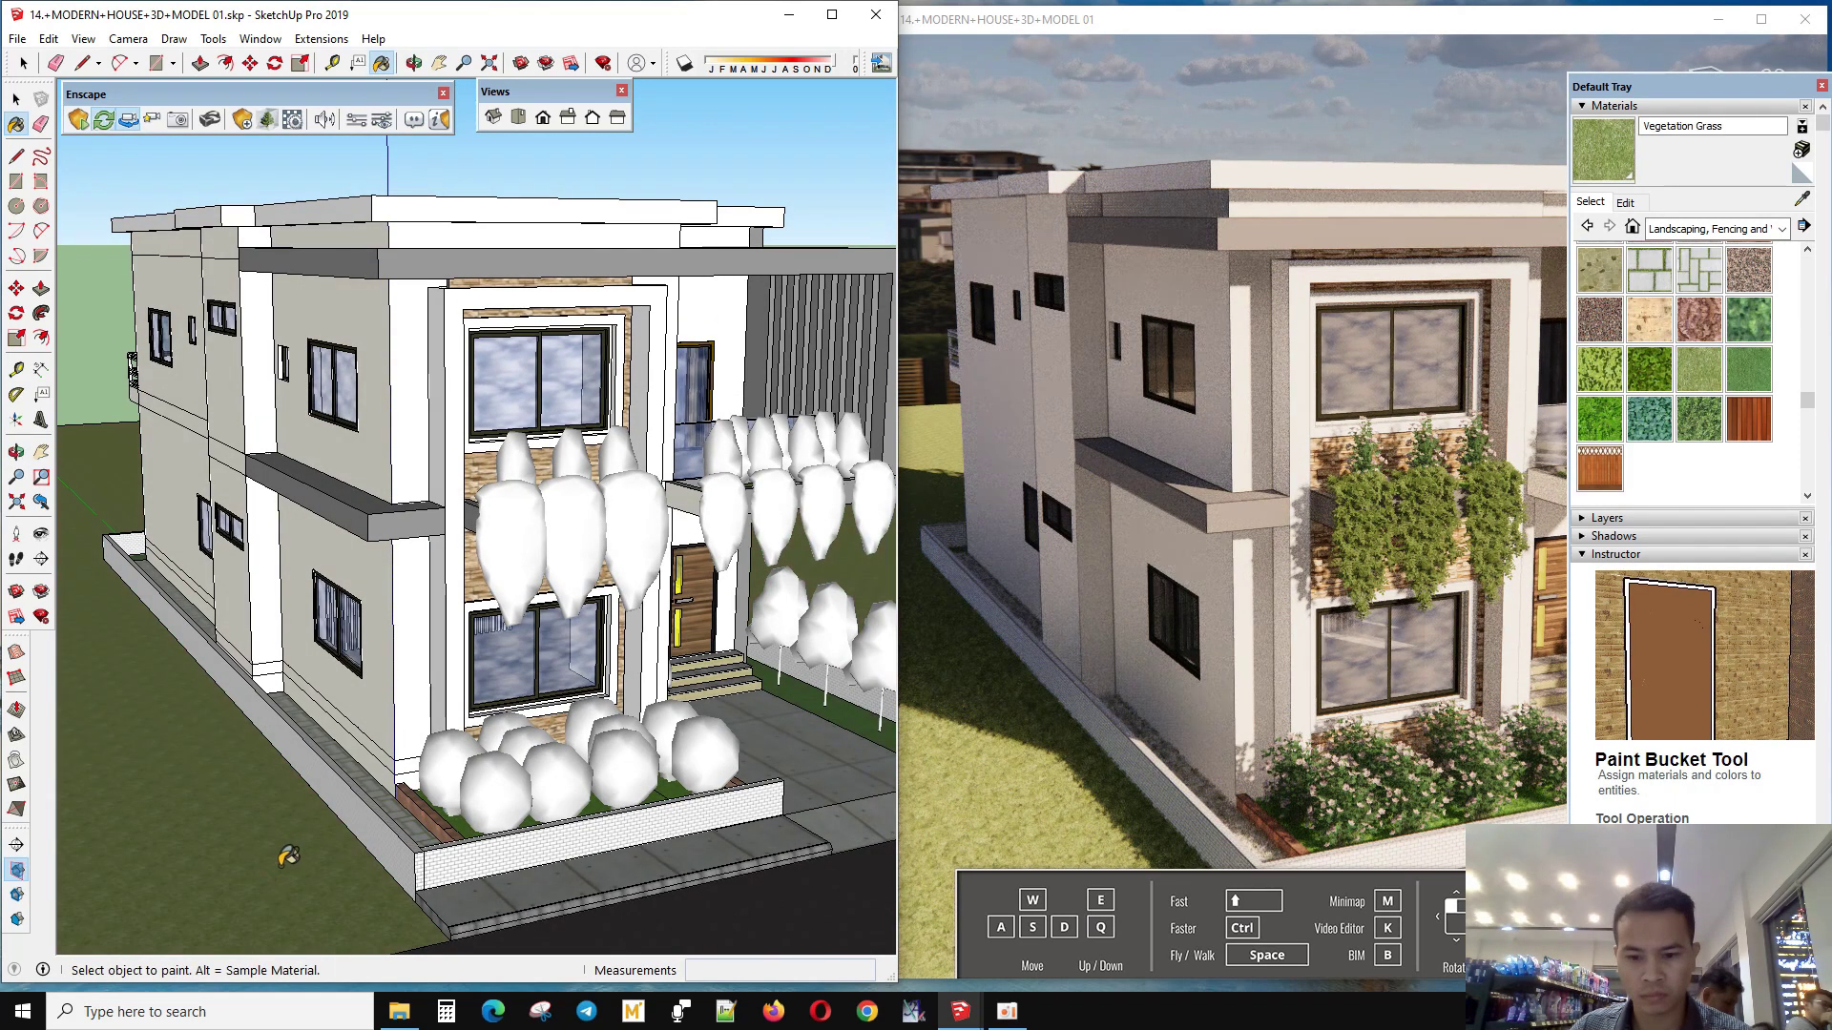
scroll(272, 849, down, 5)
mouse_move(267, 845)
middle_down()
mouse_move(254, 458)
mouse_move(172, 863)
mouse_move(286, 831)
middle_up()
scroll(286, 830, up, 3)
scroll(304, 832, up, 3)
scroll(303, 832, down, 3)
key(space)
scroll(332, 826, up, 3)
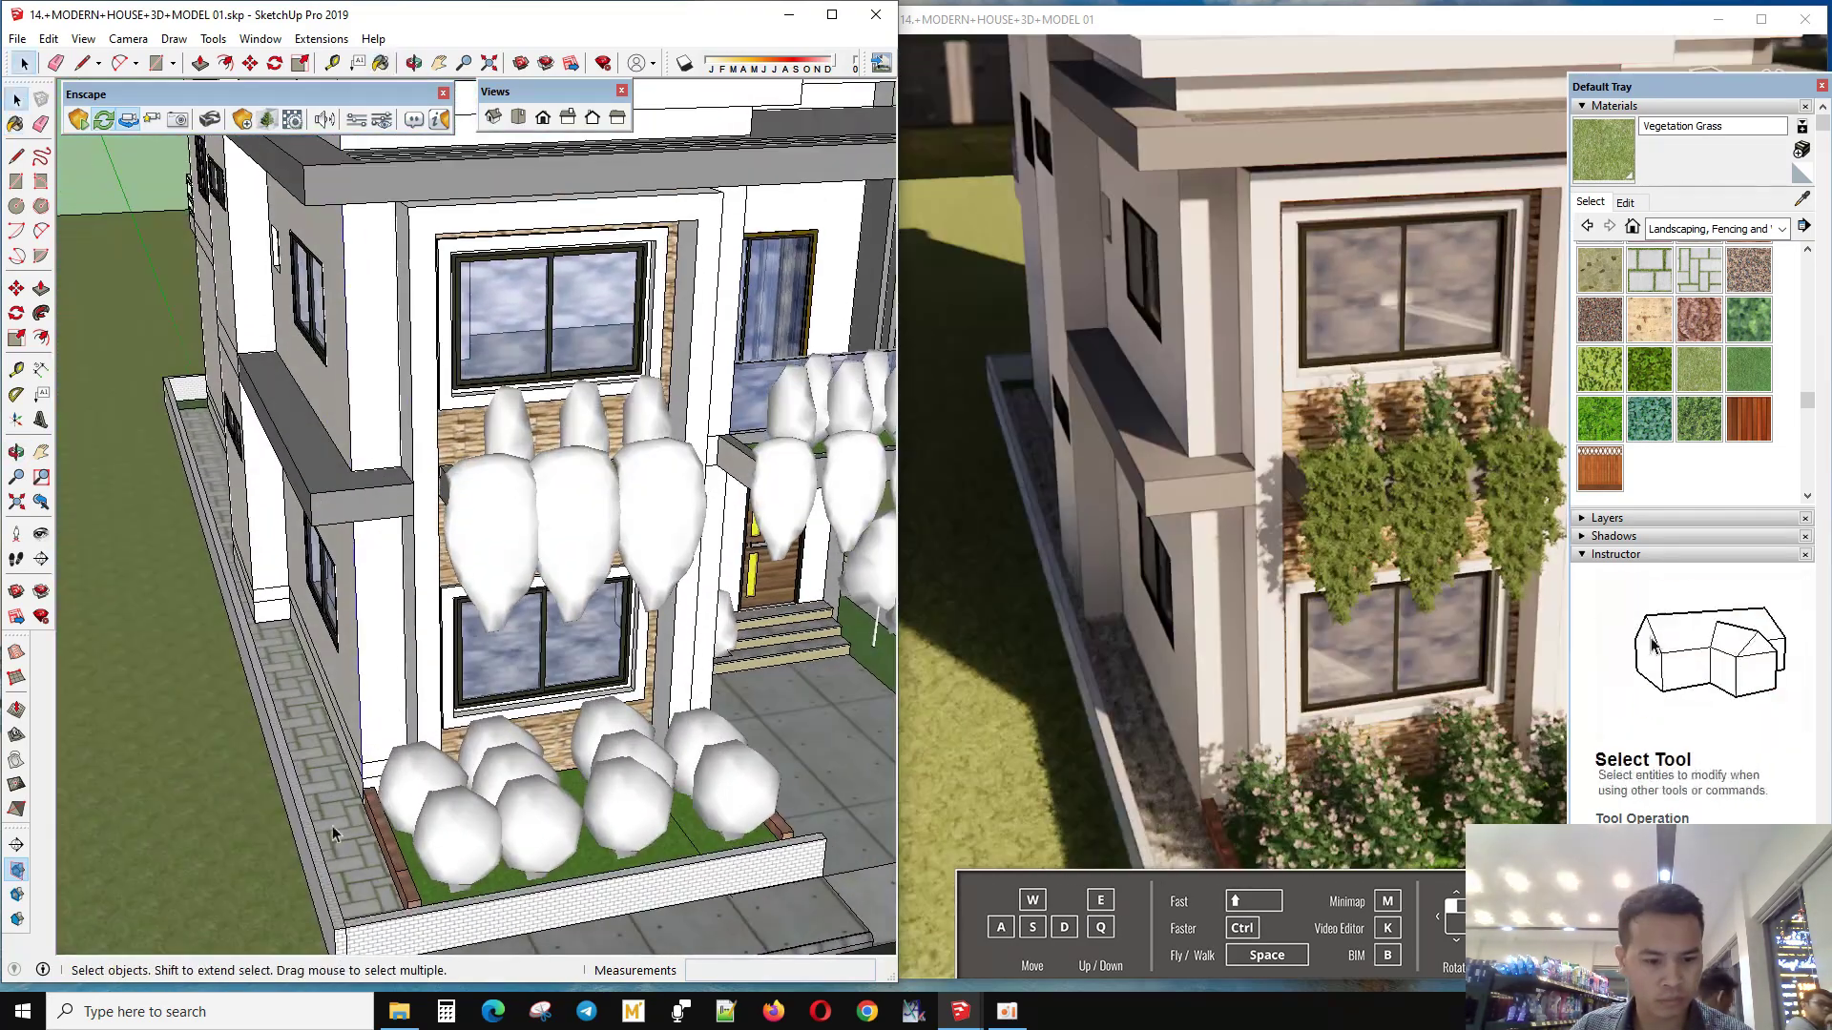
mouse_move(317, 762)
middle_down()
mouse_move(195, 647)
mouse_move(335, 704)
middle_up()
scroll(336, 704, up, 3)
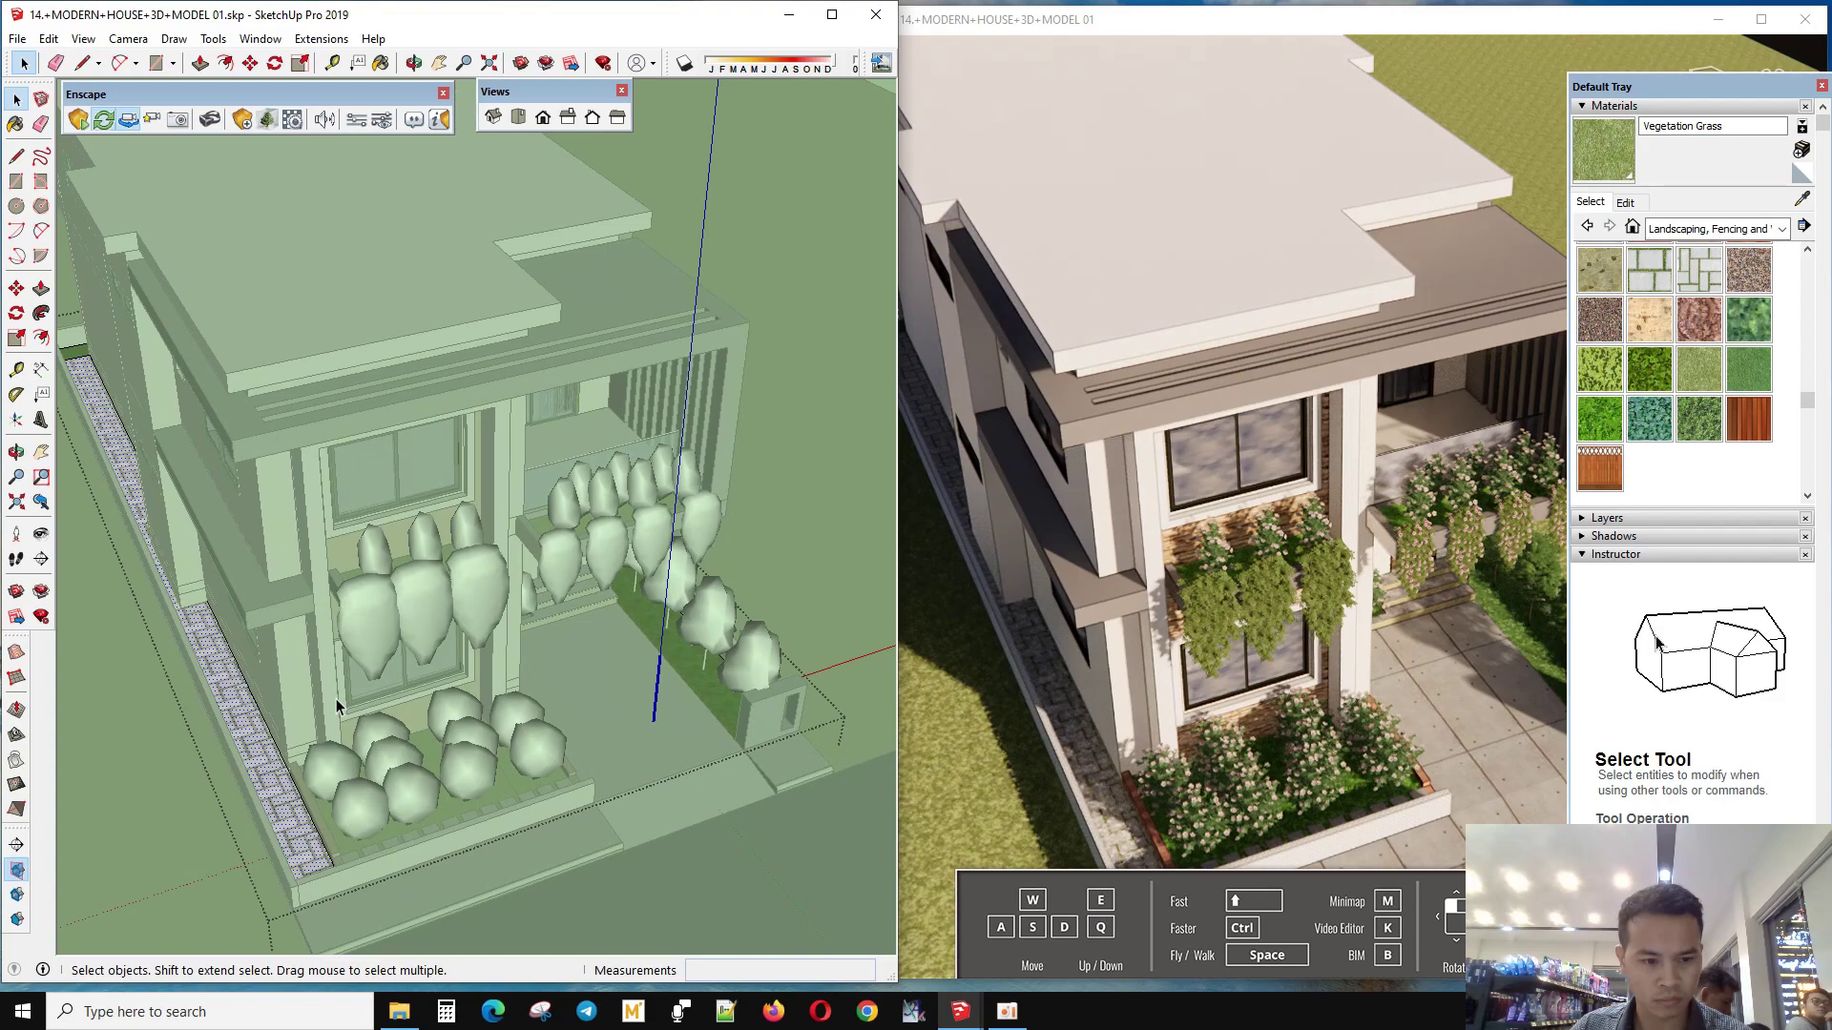
scroll(1699, 303, up, 3)
- Pick Pavers Modular Brick and select the brick edging strip along the house
click(1714, 434)
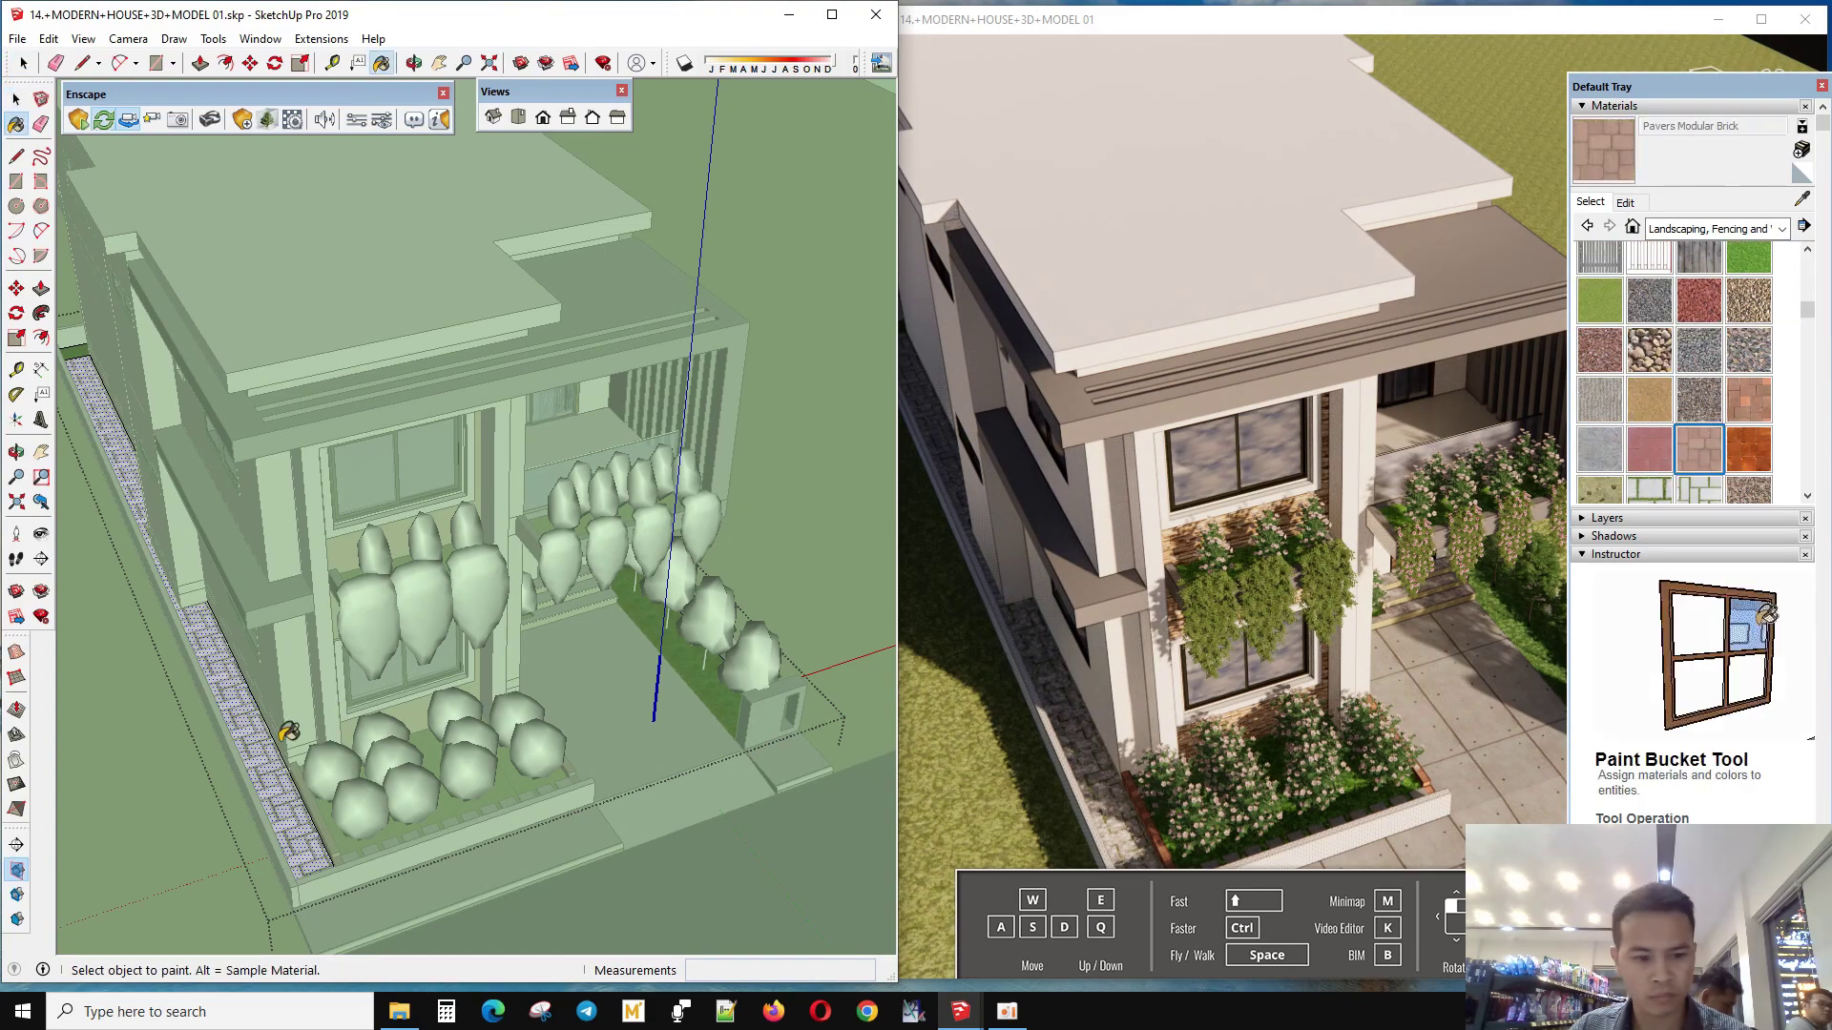
middle_drag(286, 734, 242, 491)
scroll(242, 491, up, 10)
key(space)
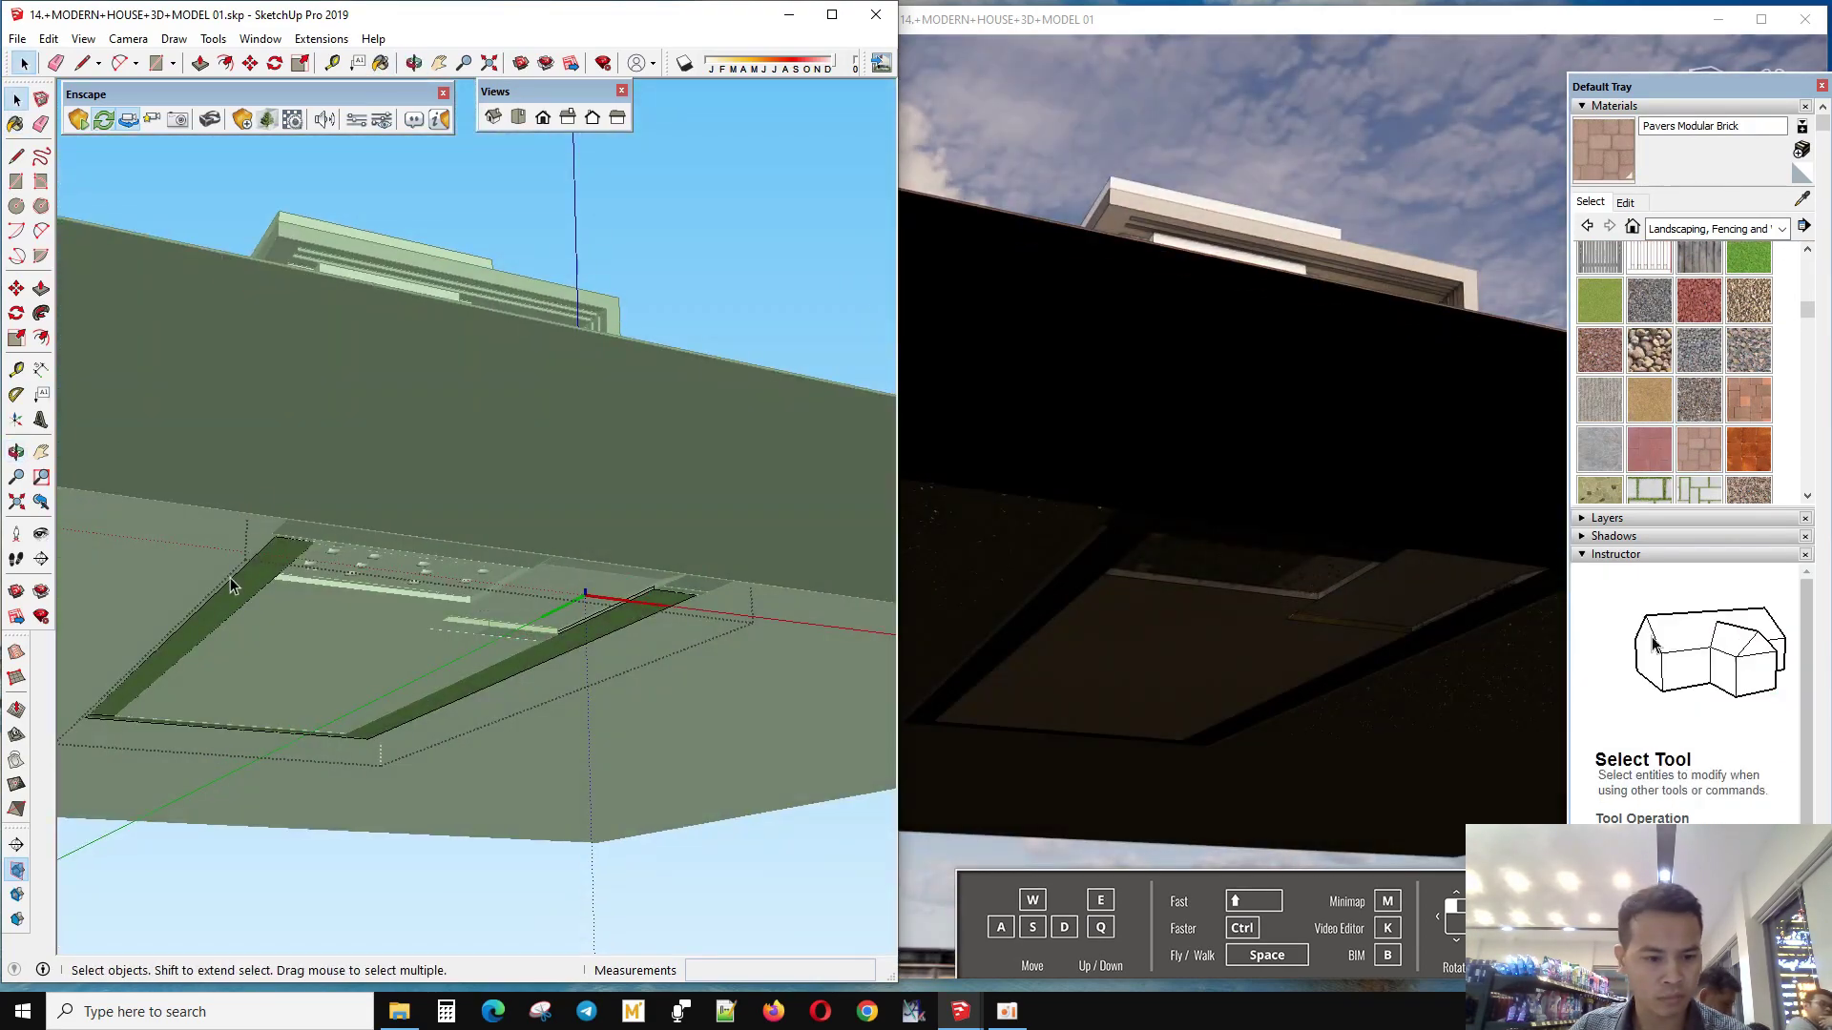
scroll(226, 610, down, 10)
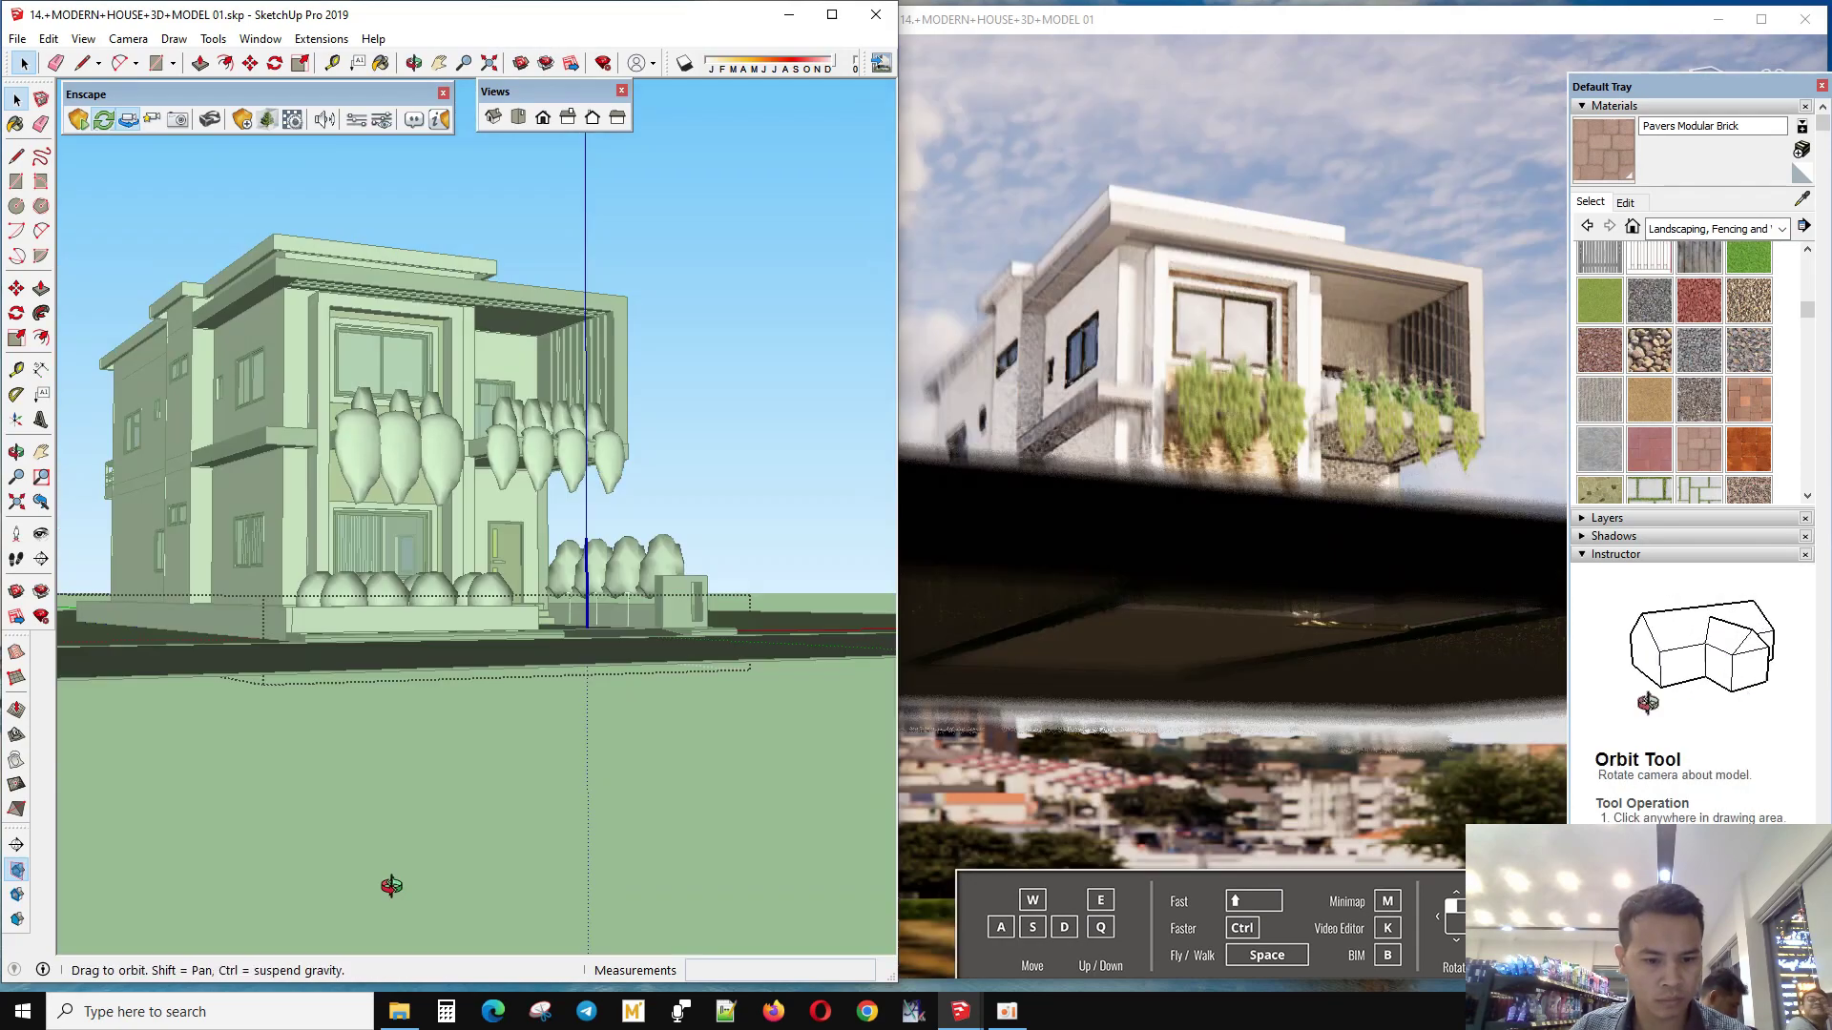
scroll(389, 765, up, 10)
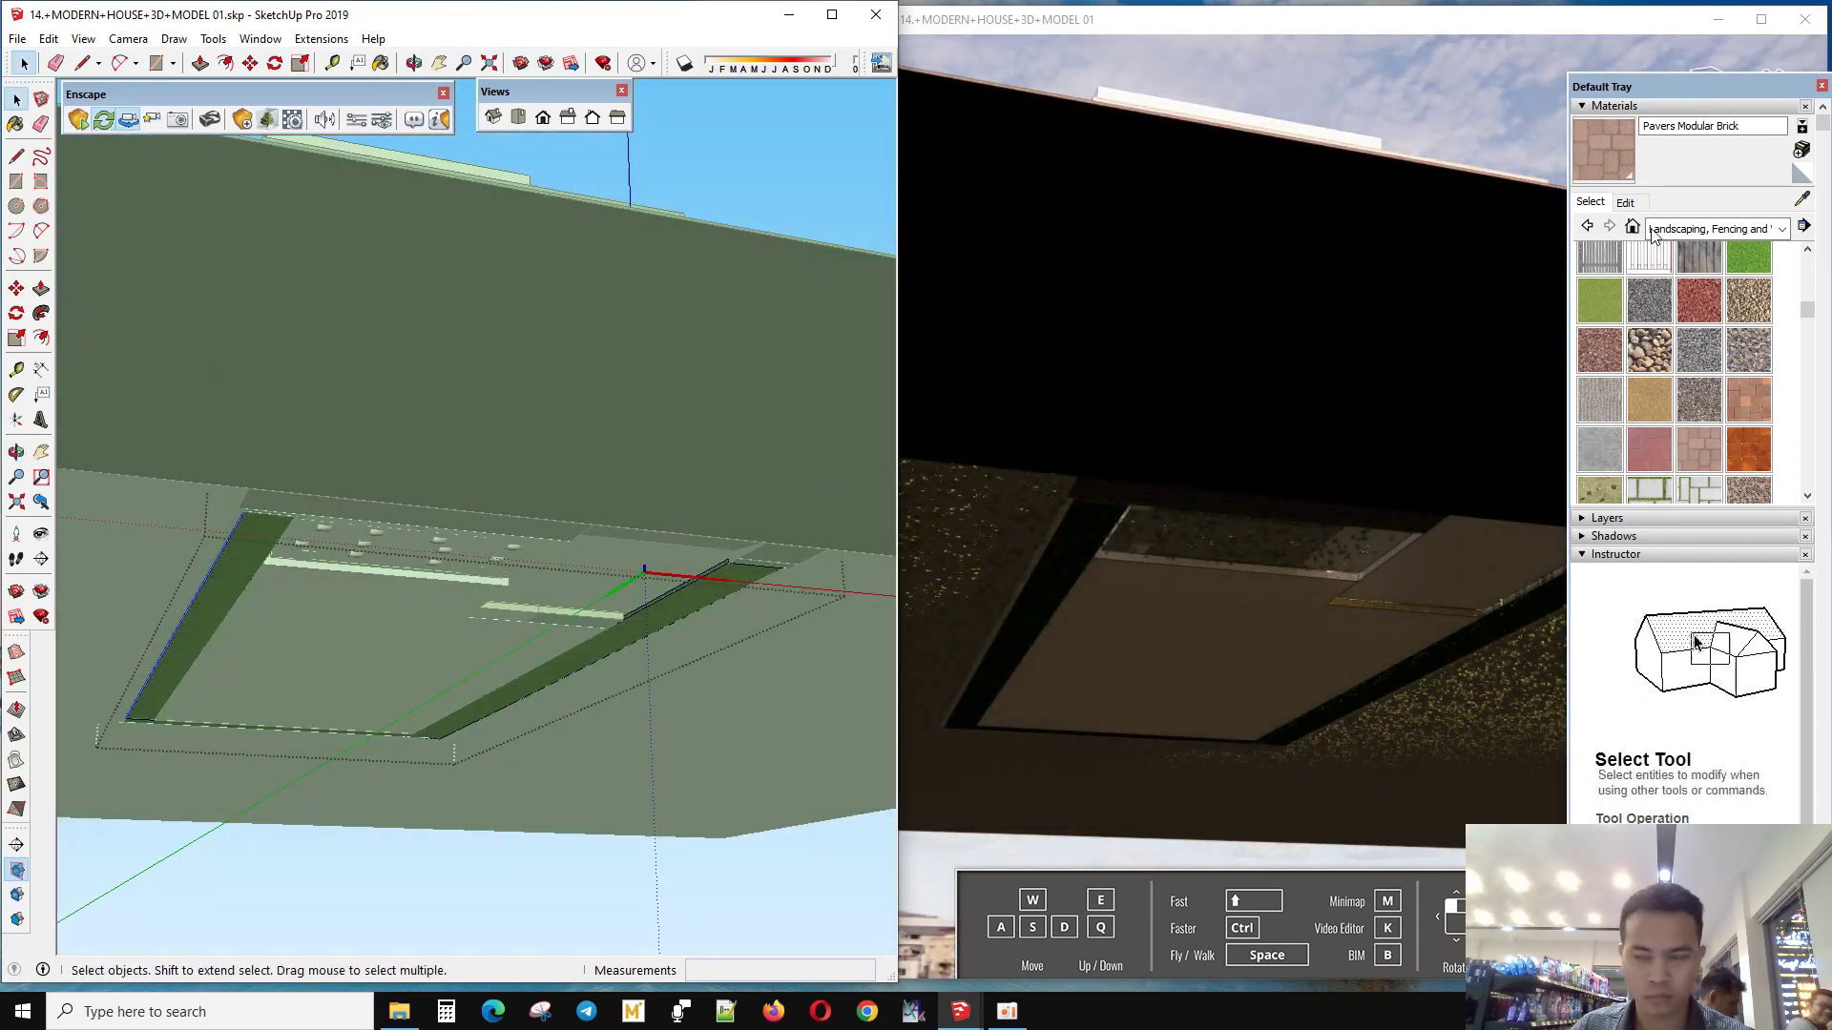
key(b)
scroll(164, 703, down, 10)
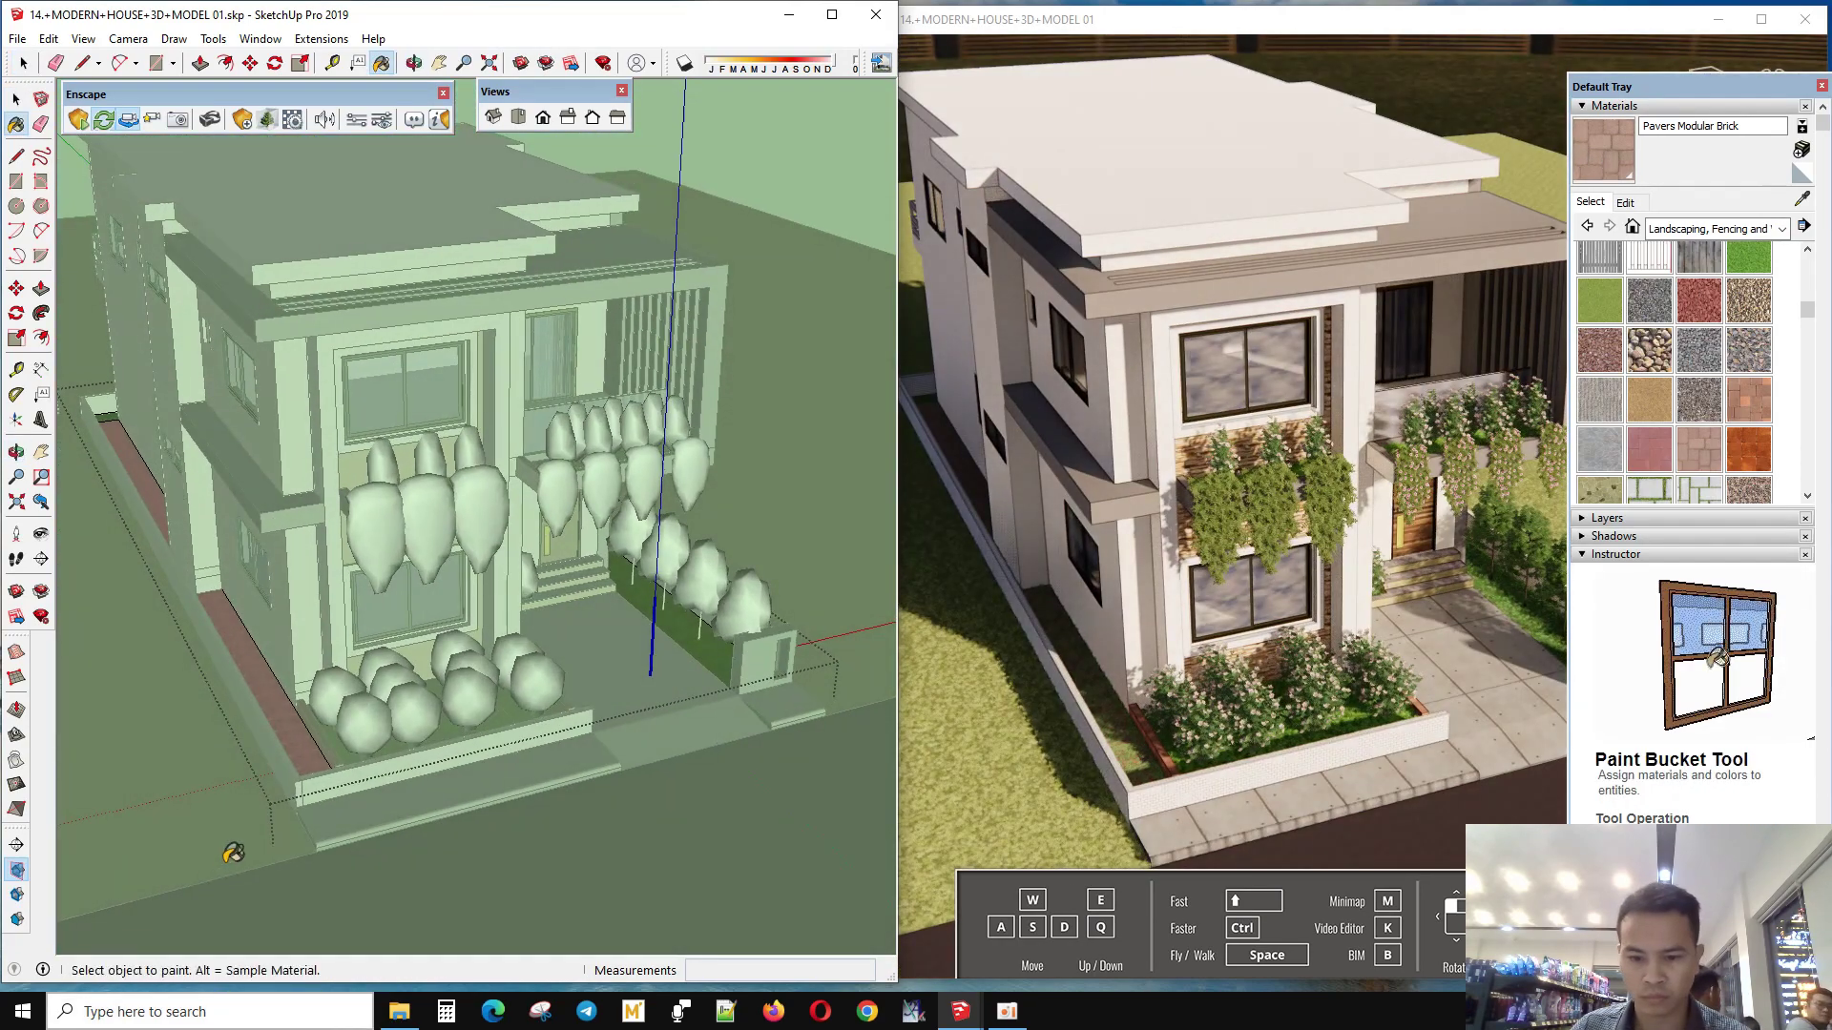
key(space)
scroll(227, 867, up, 5)
scroll(326, 765, up, 5)
middle_drag(326, 766, 425, 700)
scroll(425, 695, down, 3)
double_click(345, 758)
- Inspect the brick edging strip up close from diagonal and ground-level views
mouse_move(345, 760)
middle_down()
mouse_move(661, 843)
mouse_move(745, 801)
middle_up()
scroll(661, 844, down, 4)
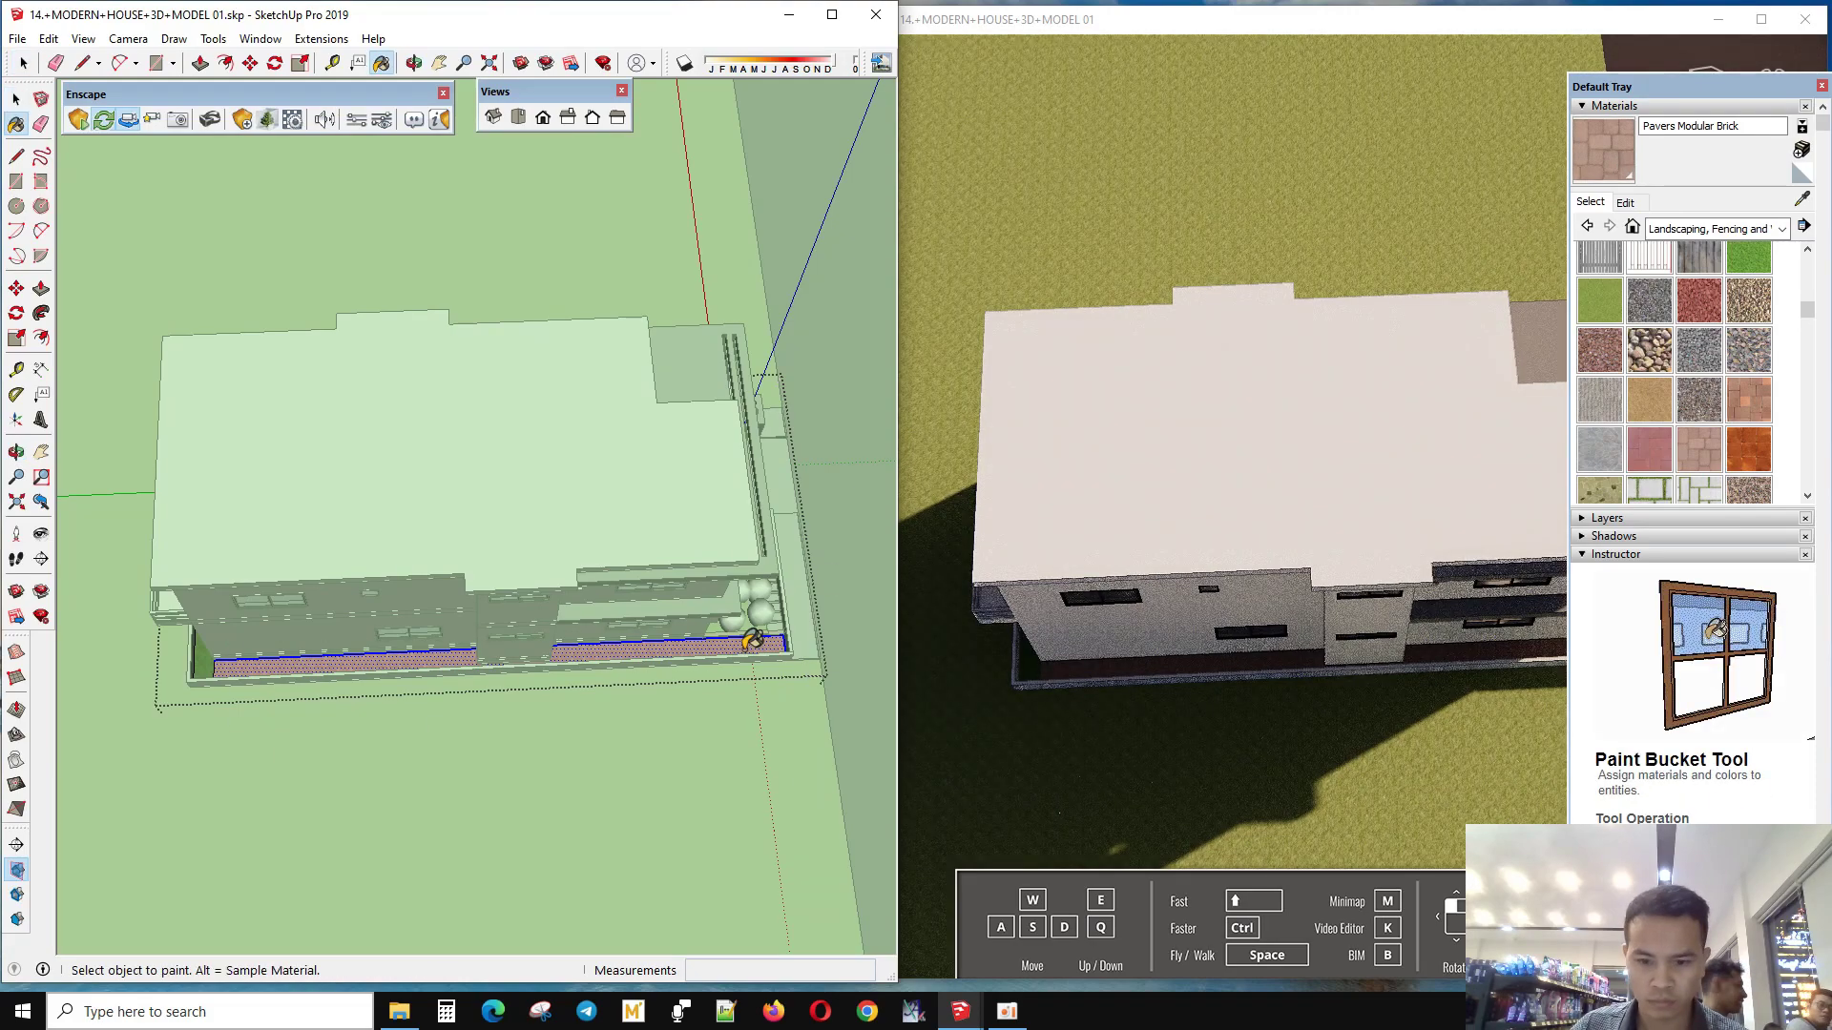
scroll(752, 640, up, 5)
middle_drag(748, 633, 130, 589)
mouse_move(717, 780)
middle_down()
mouse_move(524, 748)
mouse_move(278, 245)
middle_up()
scroll(421, 736, up, 5)
middle_drag(396, 523, 380, 462)
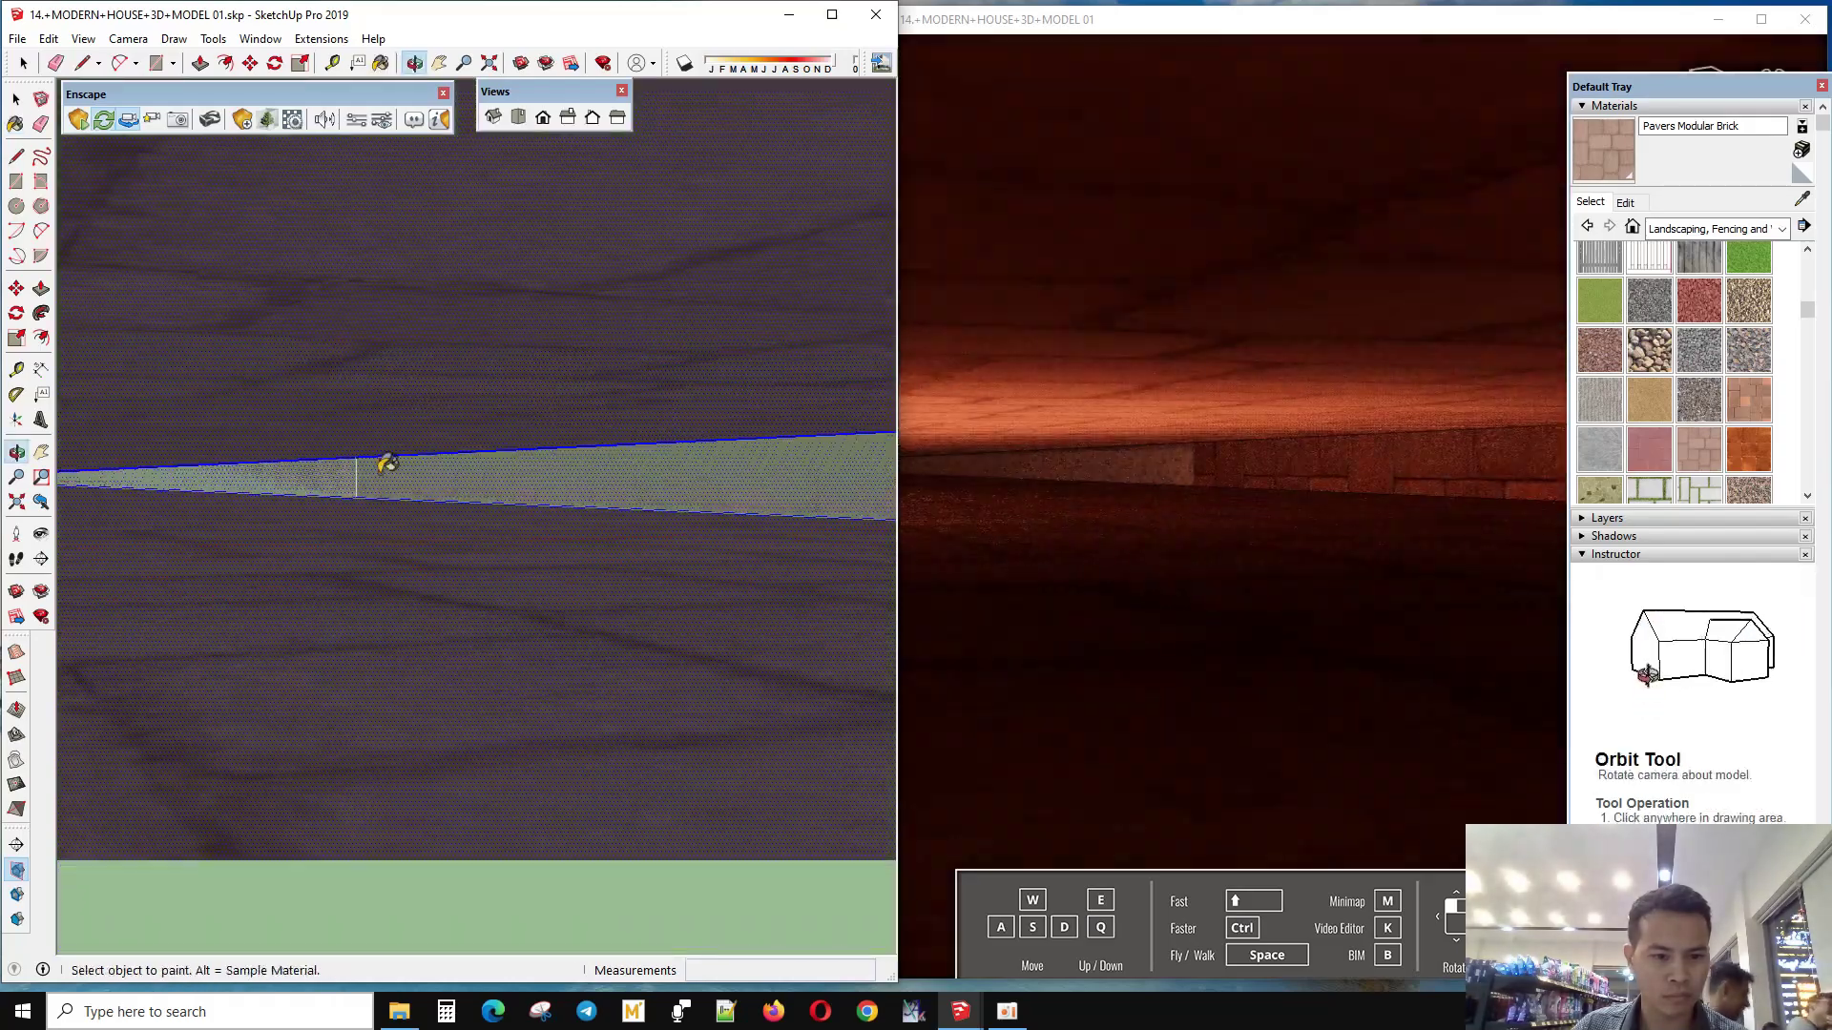
mouse_move(417, 347)
middle_down()
mouse_move(410, 747)
mouse_move(254, 646)
mouse_move(216, 838)
middle_up()
scroll(410, 747, down, 5)
mouse_move(359, 774)
middle_down()
mouse_move(703, 764)
mouse_move(212, 438)
middle_up()
scroll(213, 438, up, 5)
key(o)
- Pave the wall base with Pavers Modular Brick, checking the paving close up
mouse_move(684, 662)
mouse_down()
mouse_move(533, 605)
mouse_move(449, 655)
mouse_up()
key(b)
mouse_move(449, 655)
middle_down()
mouse_move(278, 695)
mouse_move(432, 918)
middle_up()
key(space)
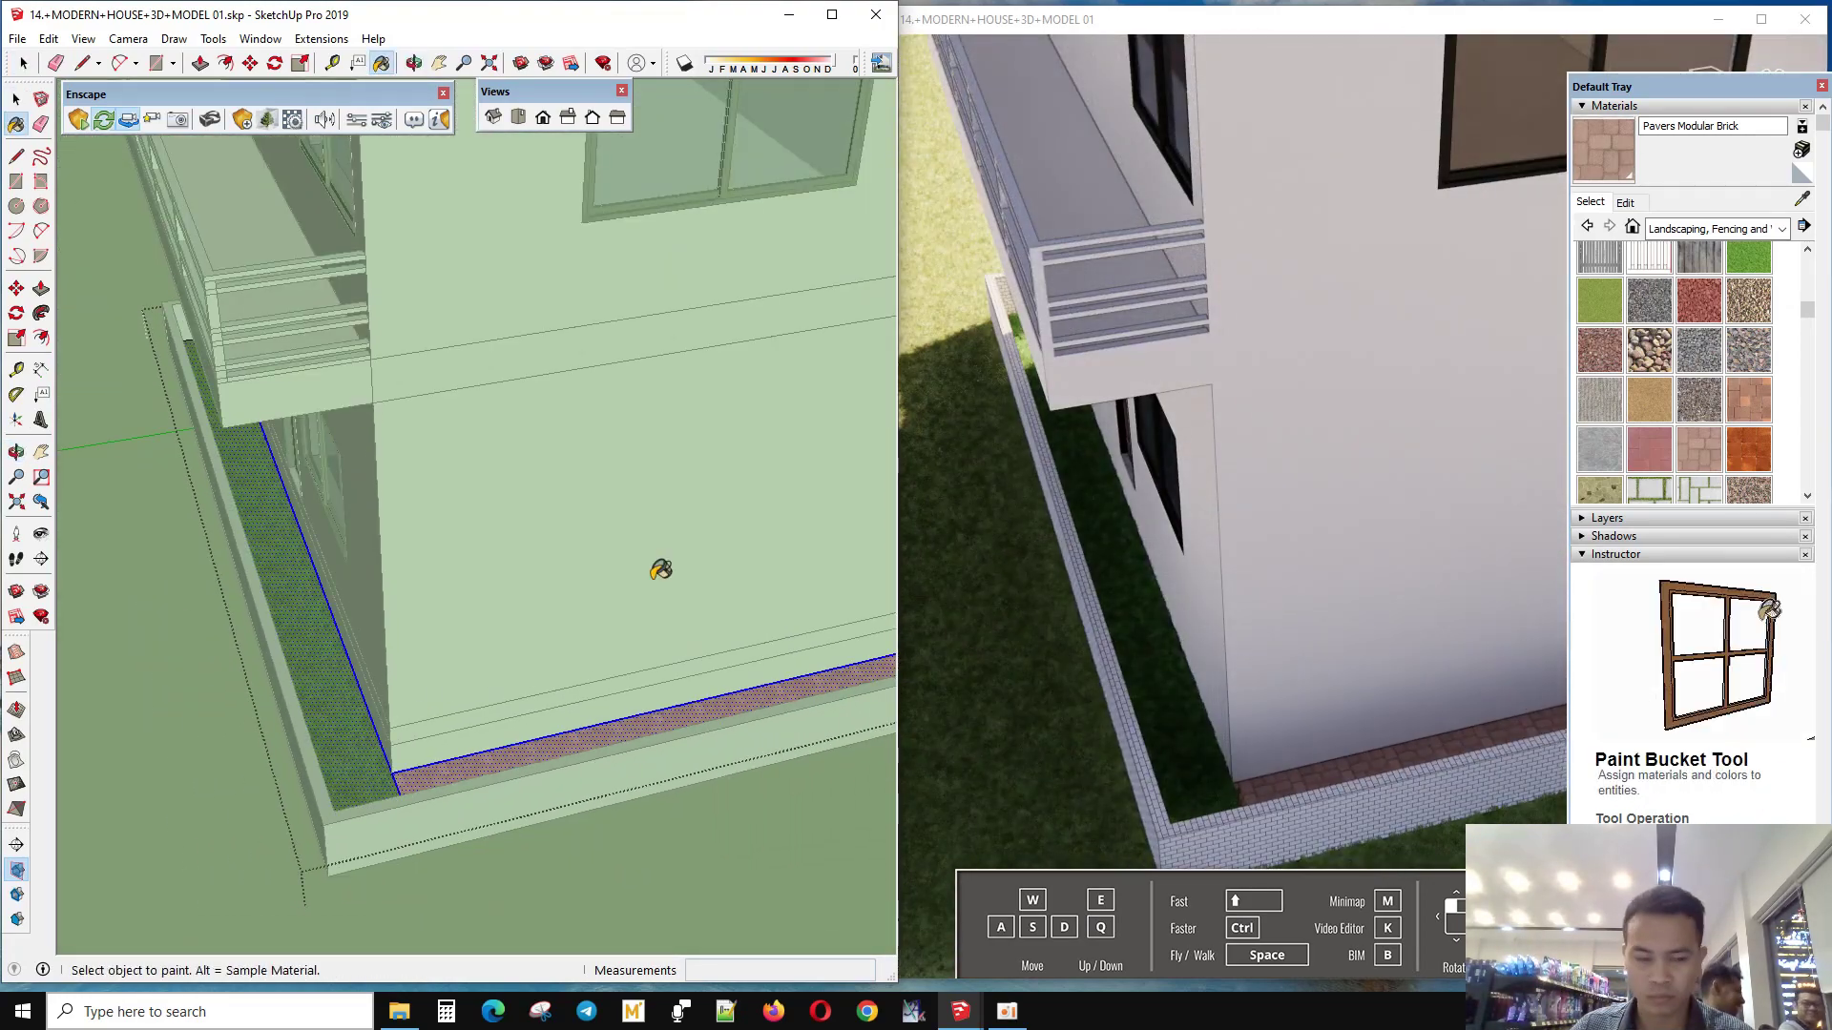
middle_drag(660, 570, 342, 634)
key(space)
scroll(341, 634, up, 3)
key(o)
mouse_move(294, 561)
mouse_down()
mouse_move(268, 296)
mouse_move(302, 668)
mouse_up()
key(space)
middle_drag(303, 668, 343, 724)
key(o)
mouse_move(344, 724)
mouse_down()
mouse_move(306, 238)
mouse_move(867, 421)
mouse_up()
key(space)
mouse_move(704, 523)
middle_down()
mouse_move(458, 763)
mouse_move(478, 862)
mouse_move(437, 813)
middle_up()
- Draw a line to split the paving face at the wall corner
key(o)
drag(437, 813, 600, 858)
key(b)
middle_drag(600, 858, 569, 703)
scroll(311, 401, down, 5)
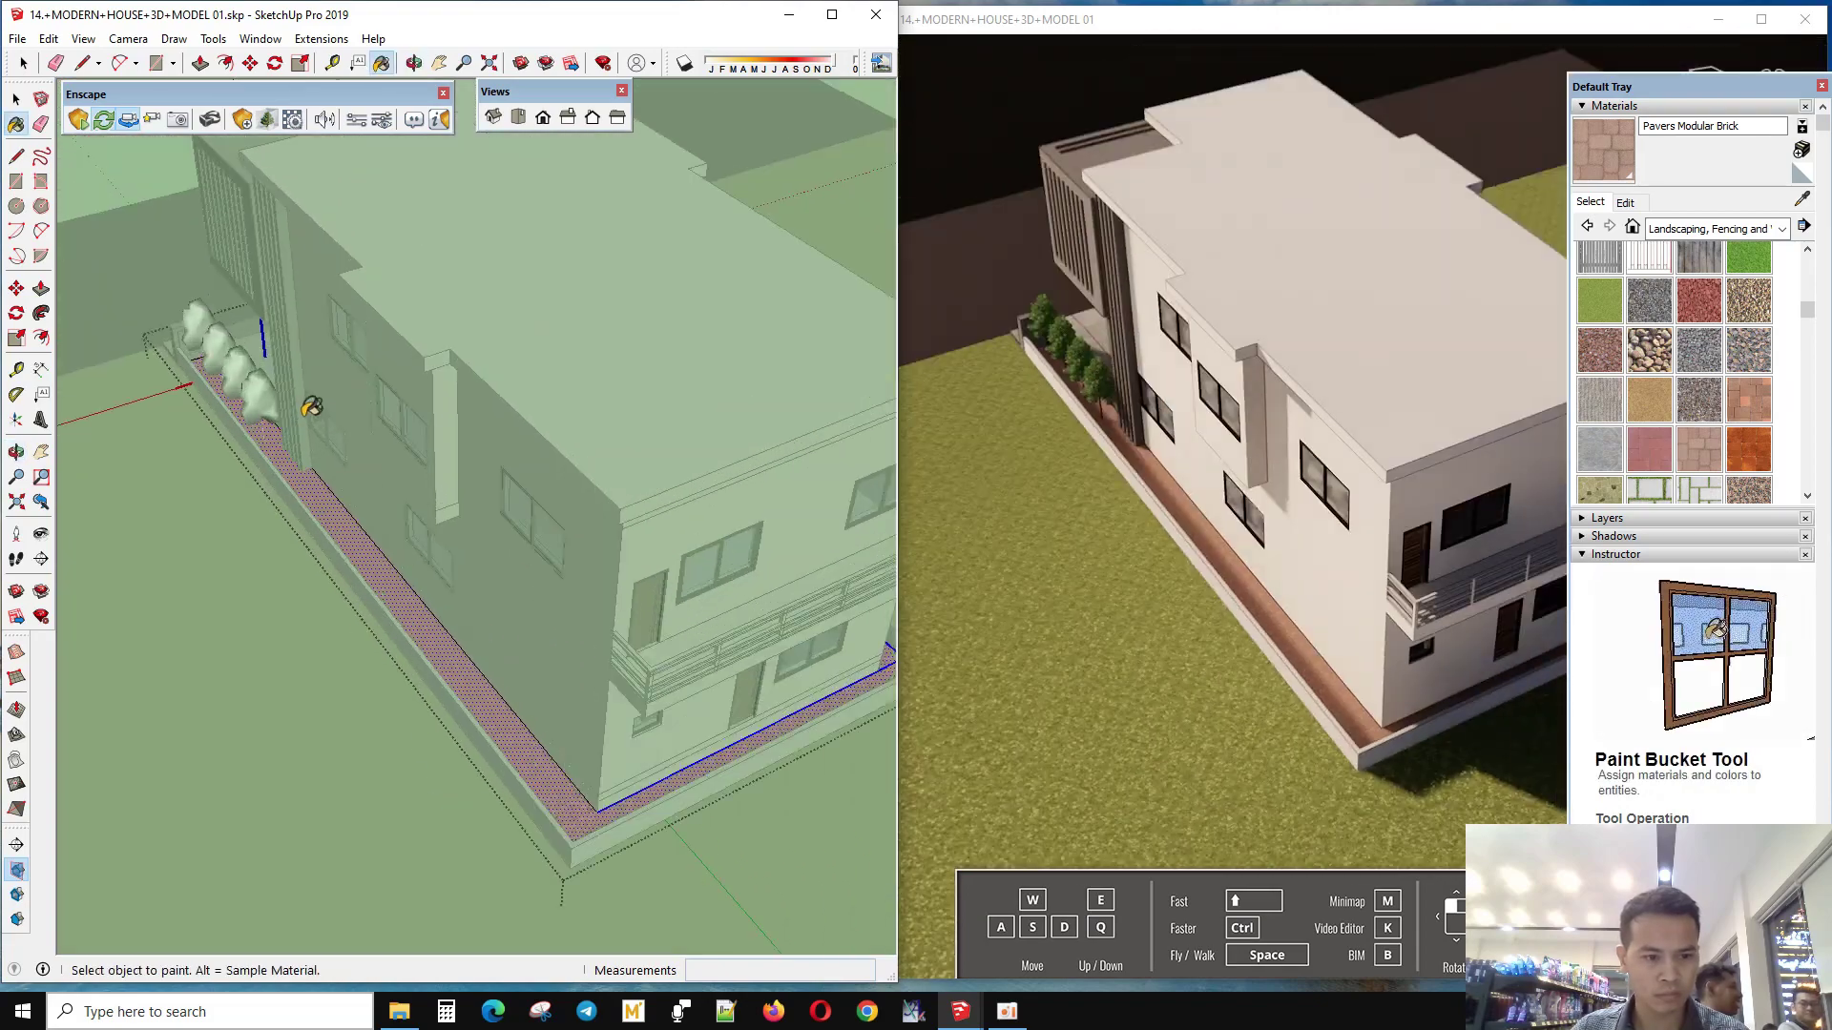
key(space)
scroll(352, 499, up, 6)
scroll(161, 516, down, 5)
scroll(364, 788, up, 5)
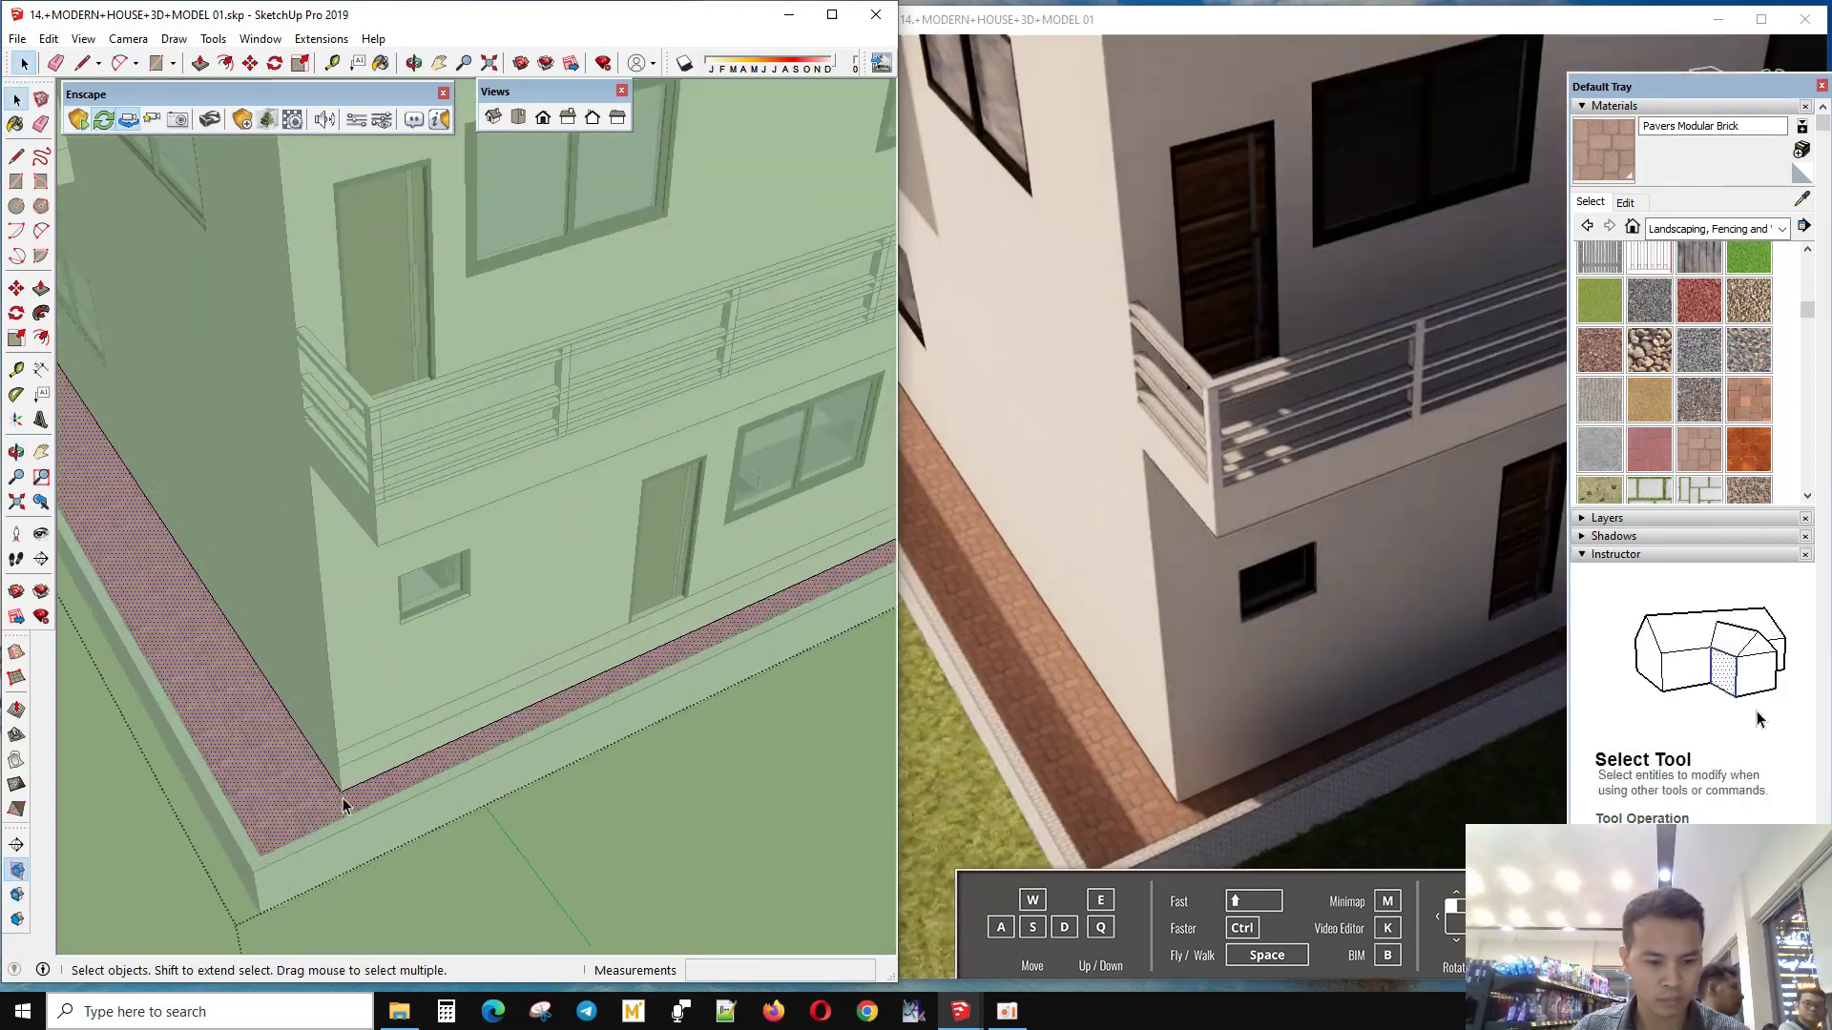
scroll(667, 908, up, 4)
key(l)
middle_drag(628, 811, 814, 871)
key(space)
click(789, 752)
key(space)
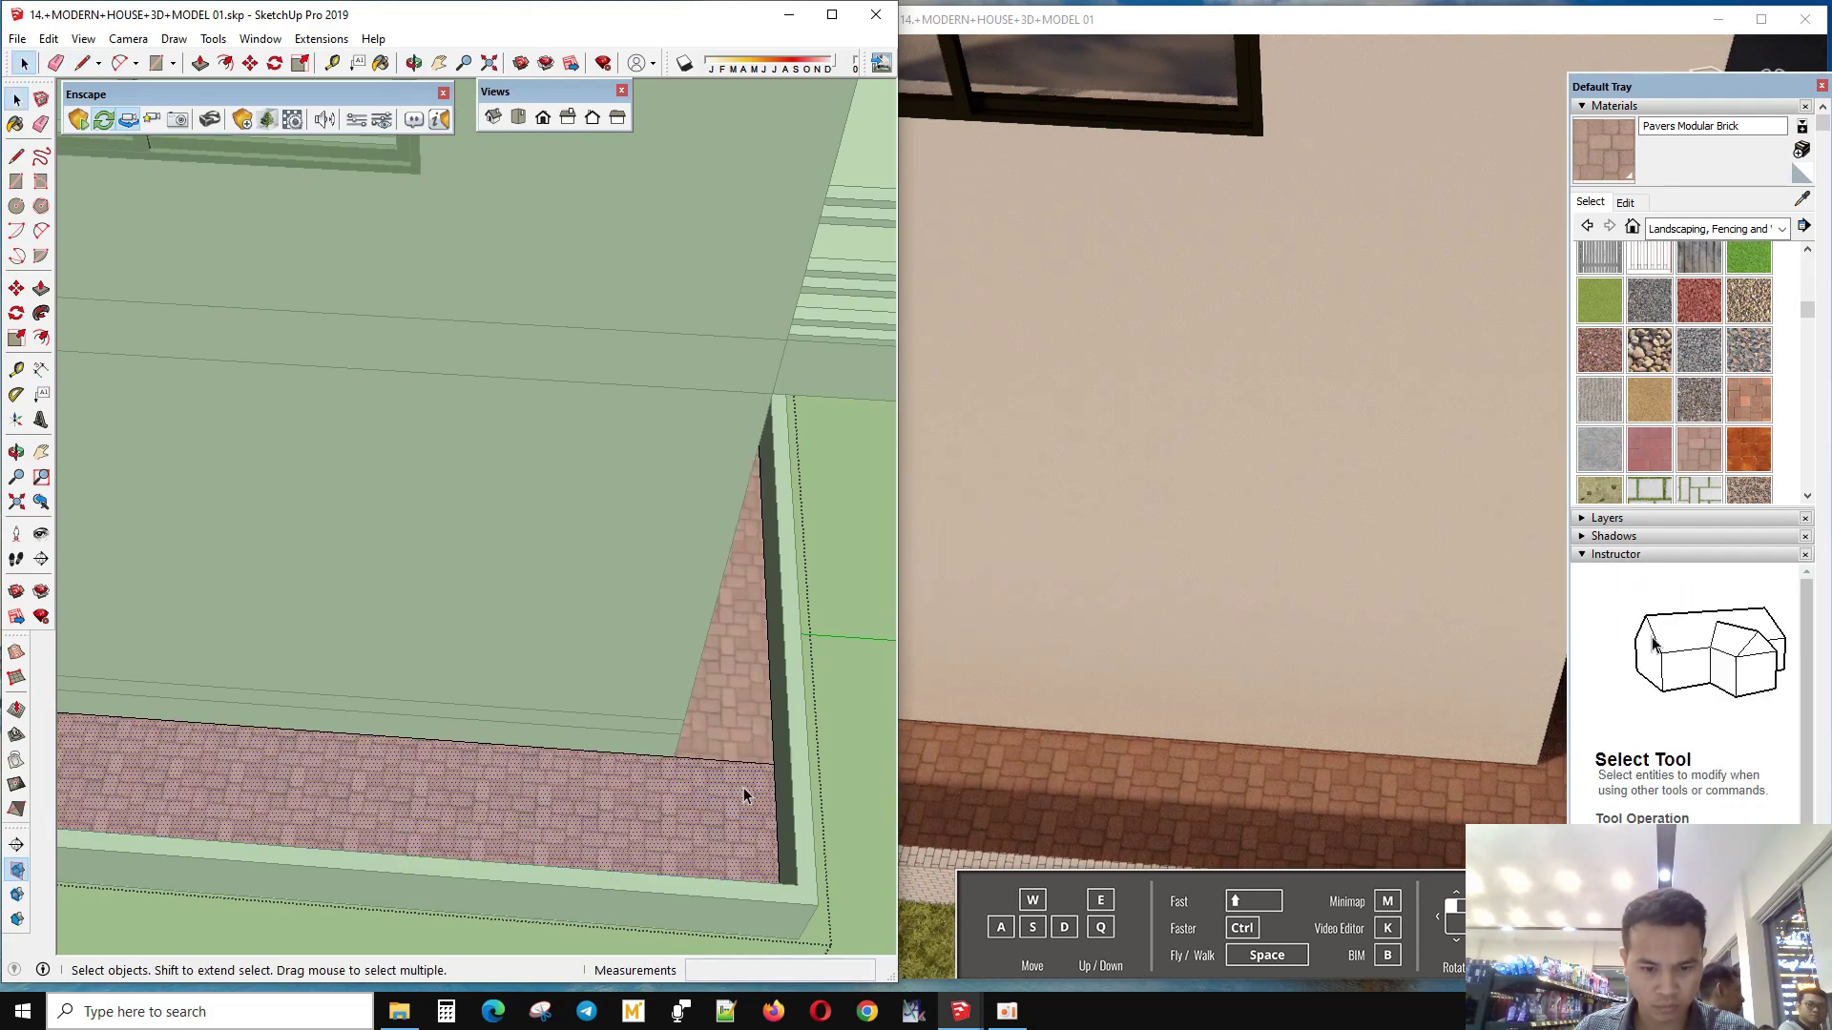
- Paint the planting strip Grass Dark Green and review the house from the front
click(1749, 255)
scroll(380, 728, down, 3)
scroll(544, 524, down, 3)
middle_drag(544, 524, 327, 839)
key(space)
scroll(582, 659, down, 3)
scroll(397, 757, up, 5)
mouse_move(397, 757)
middle_down()
mouse_move(636, 264)
mouse_move(769, 763)
mouse_move(578, 599)
middle_up()
scroll(637, 264, up, 3)
scroll(769, 763, up, 2)
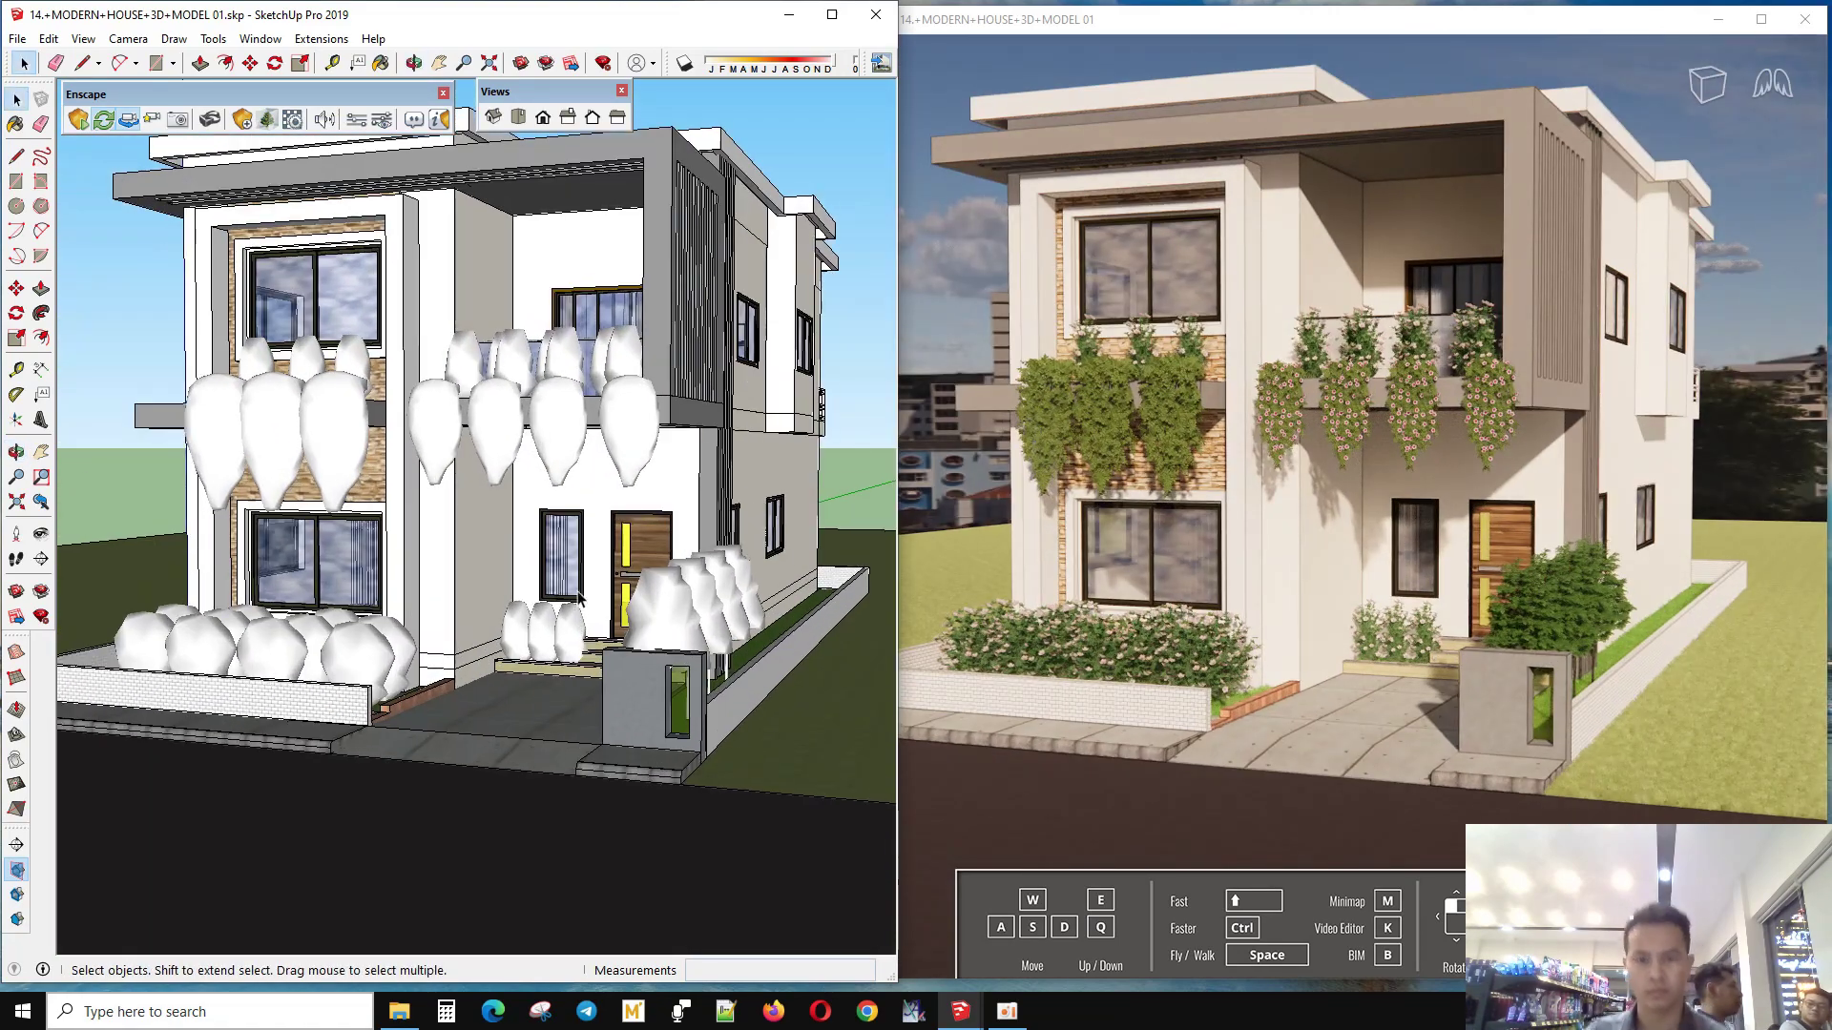
- Move the Views toolbar to the bottom-left and dock the Enscape toolbar beside it
scroll(404, 278, up, 1)
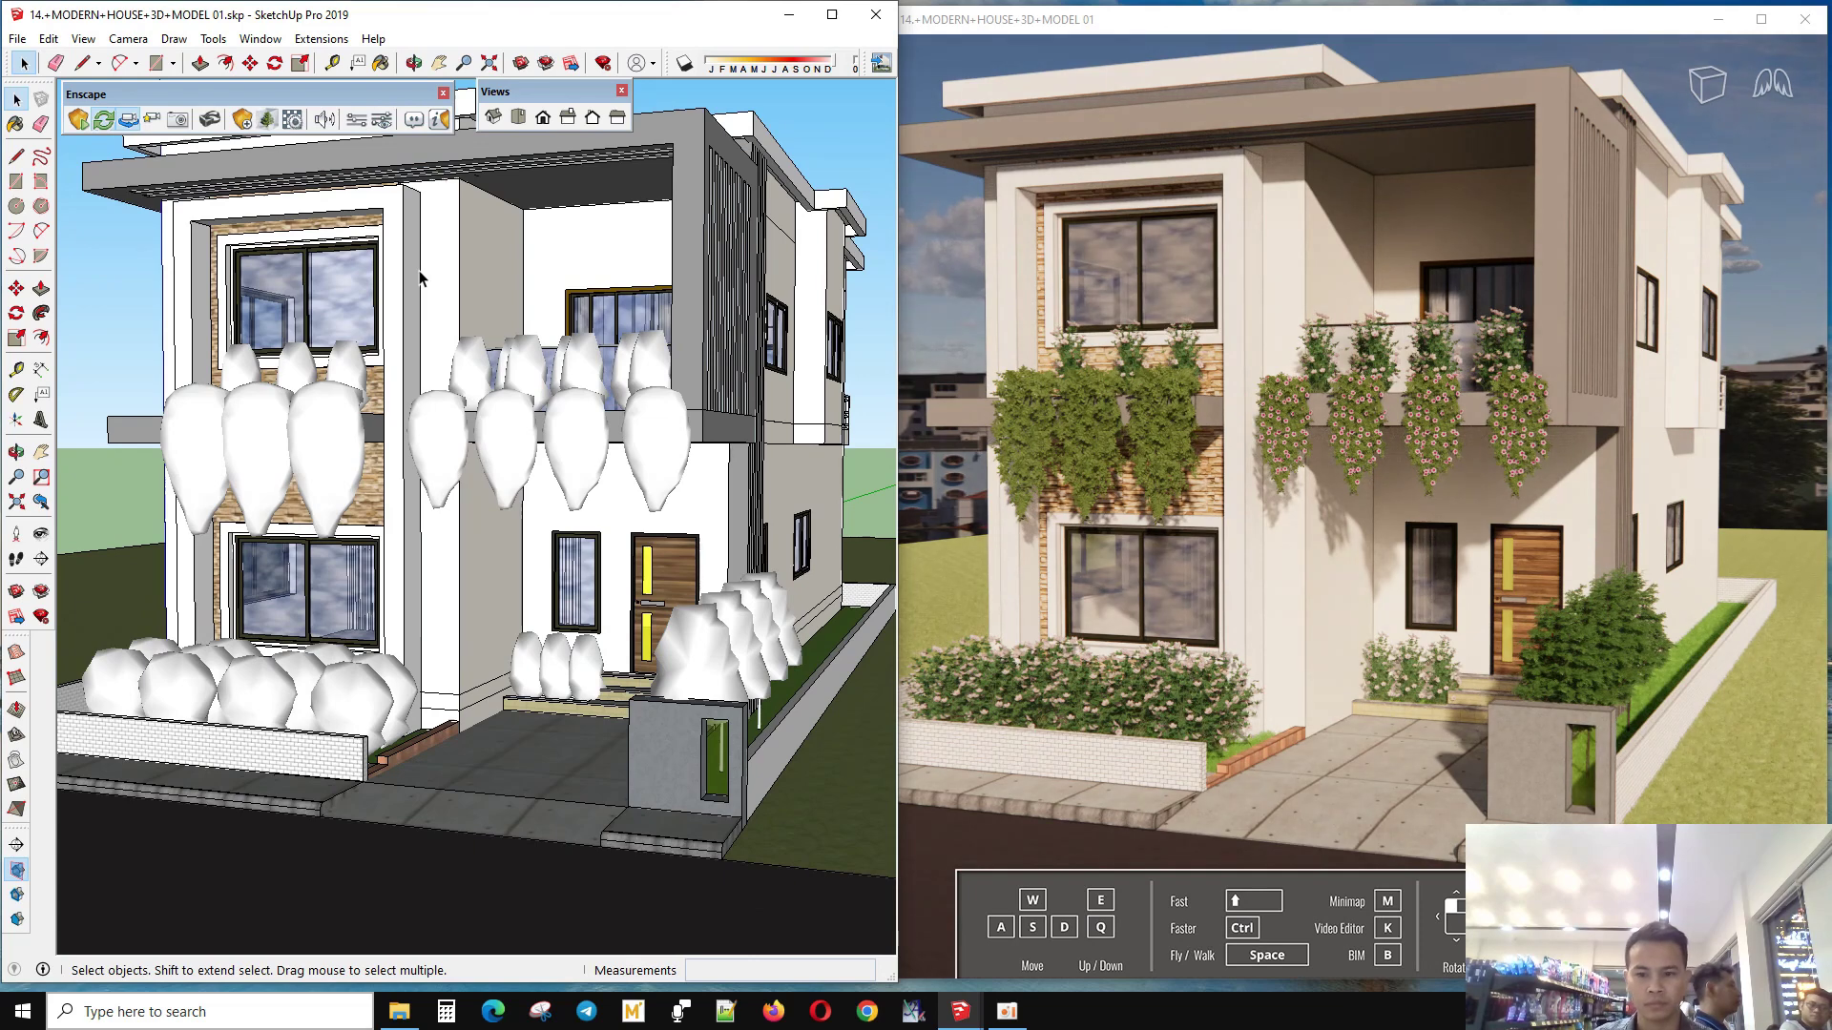
scroll(420, 277, down, 1)
scroll(178, 162, up, 1)
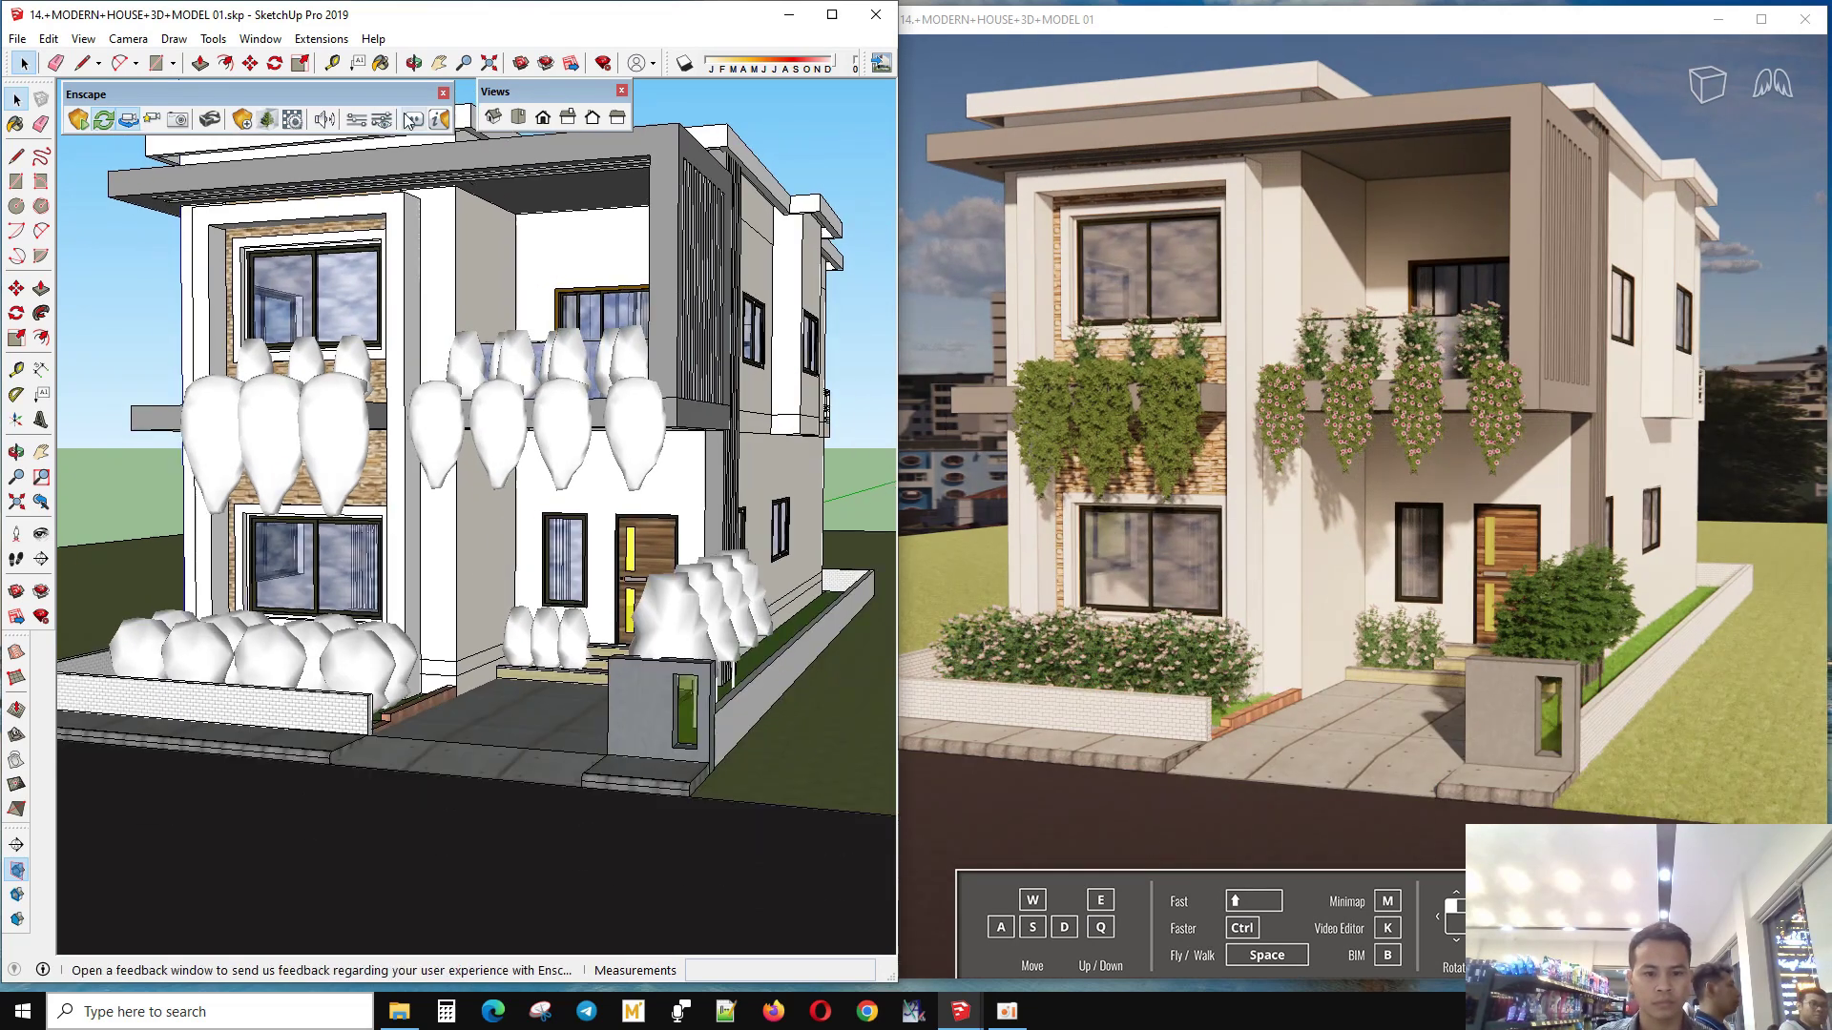
scroll(307, 200, up, 1)
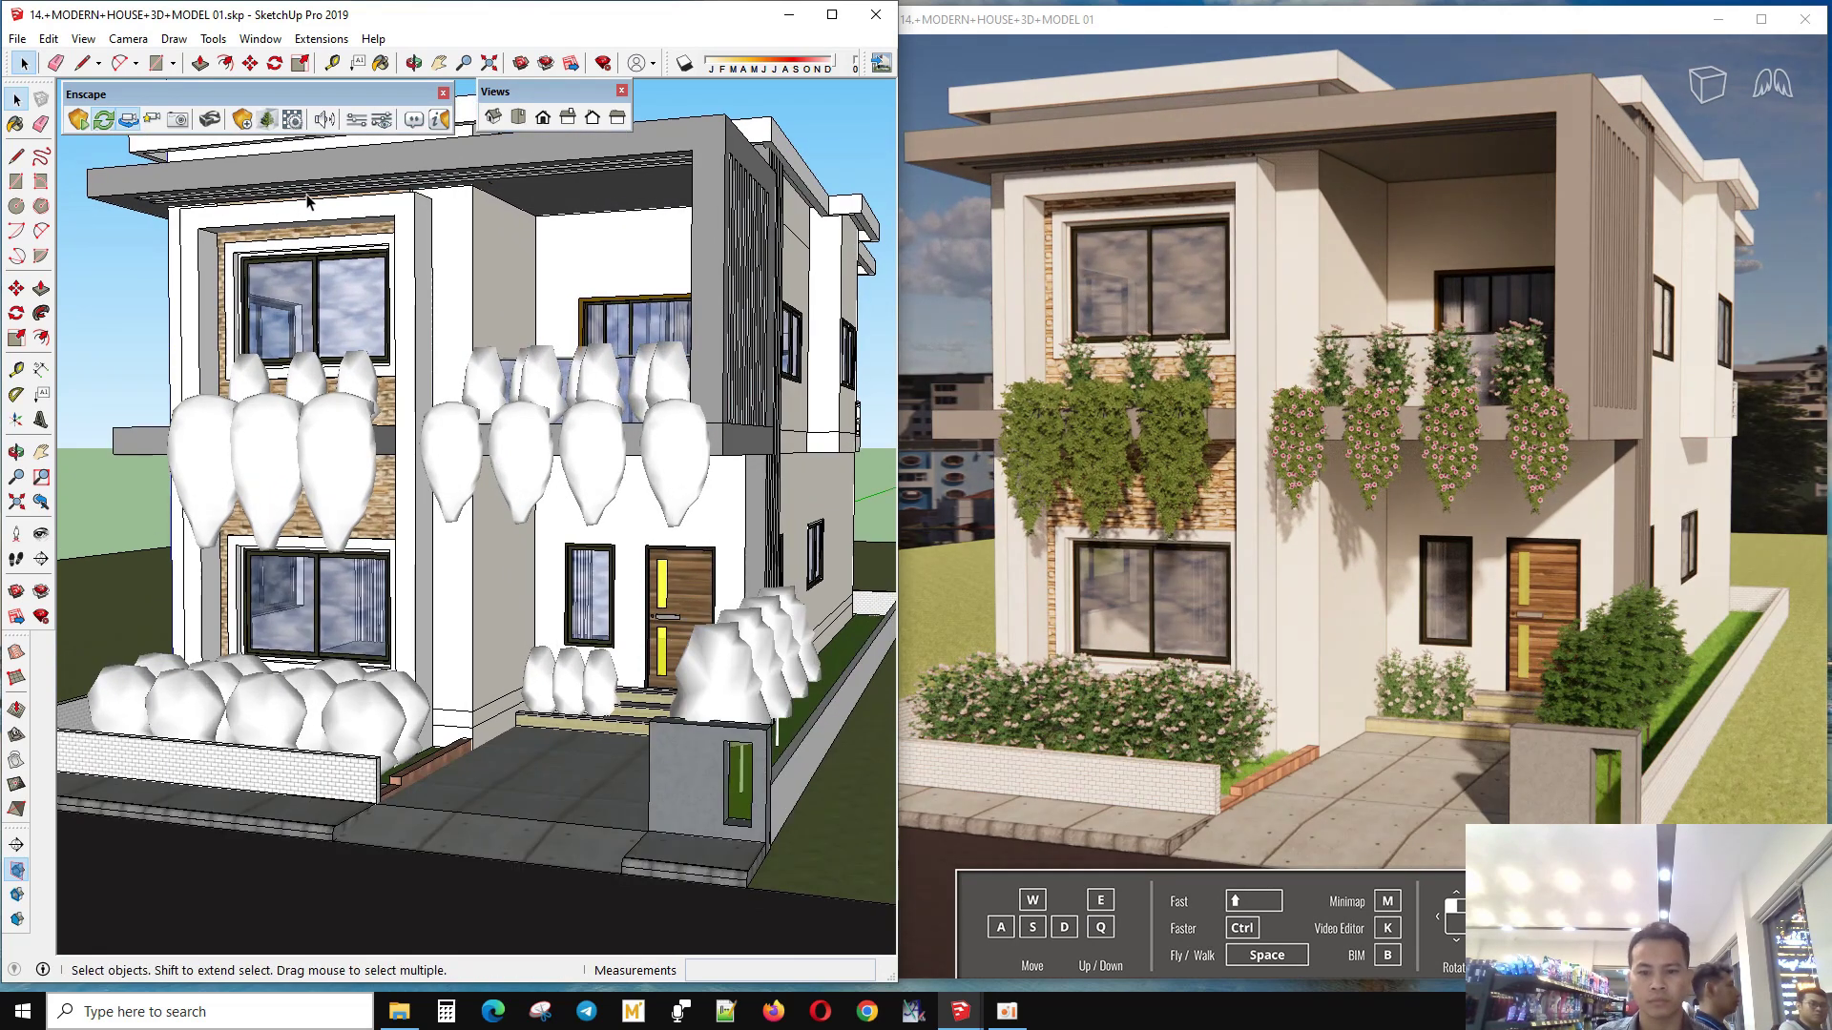
drag(577, 99, 188, 882)
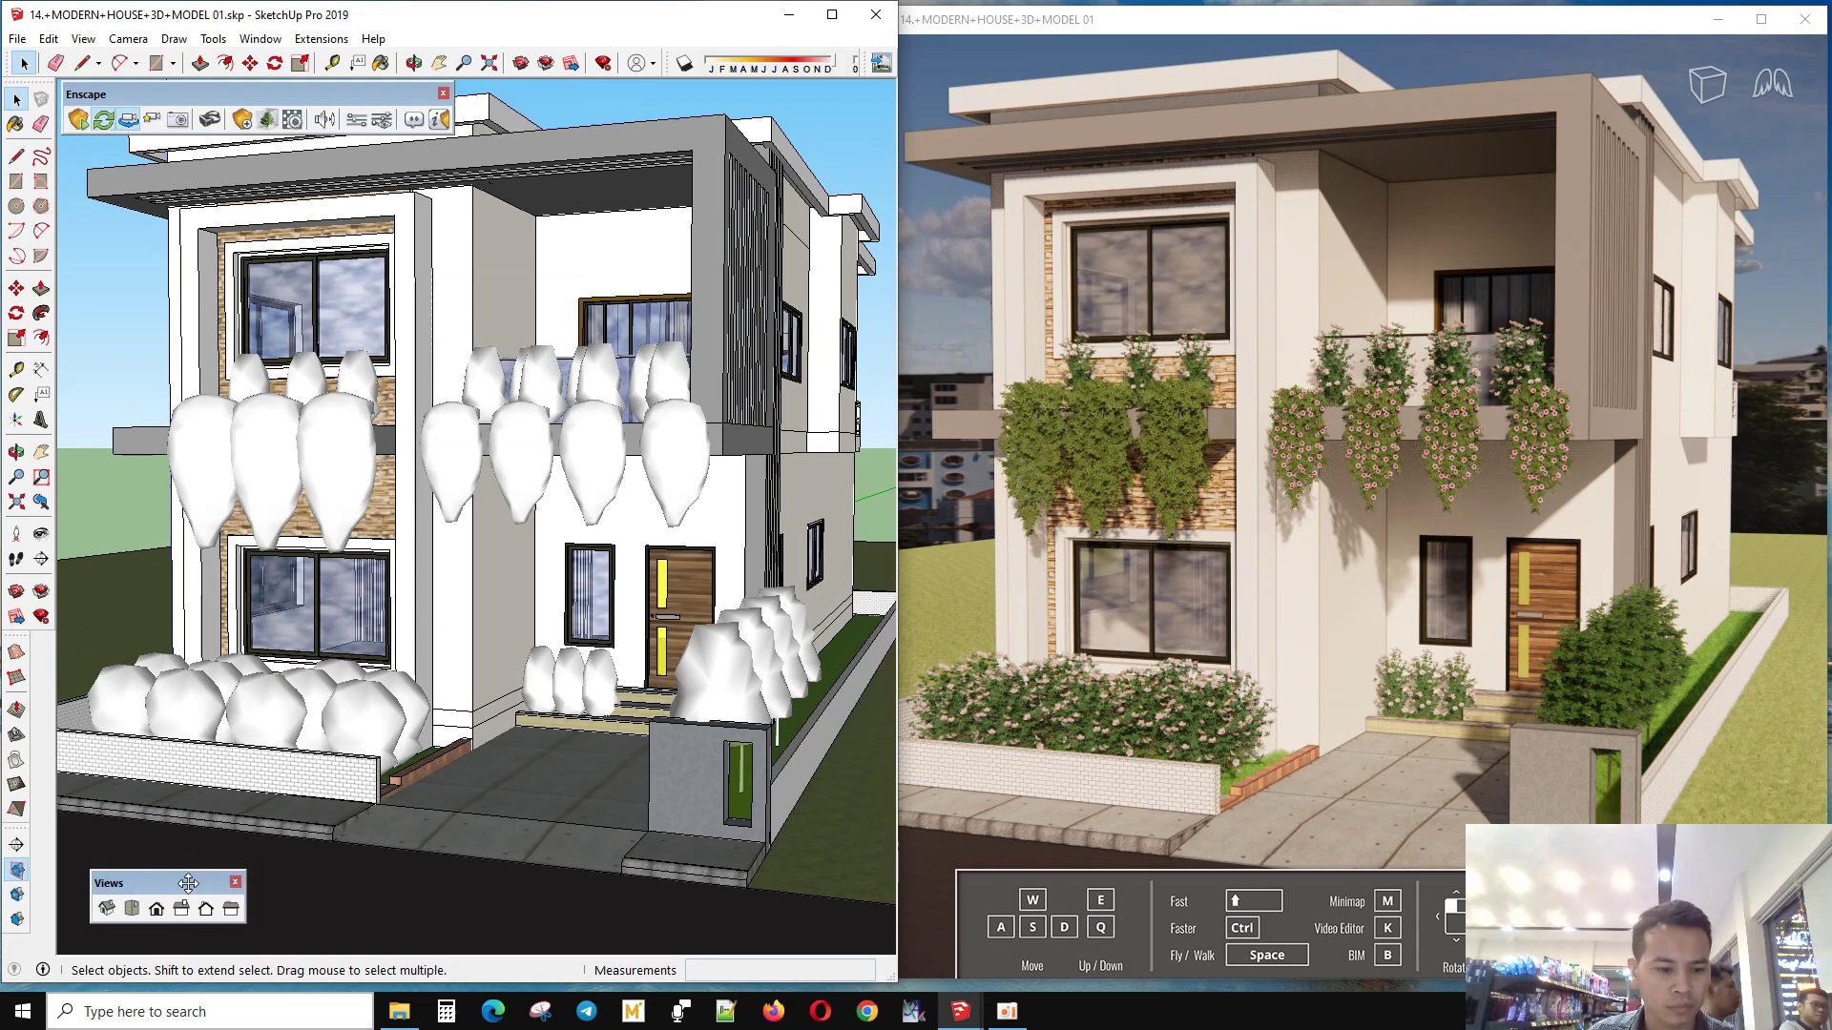
drag(223, 97, 380, 911)
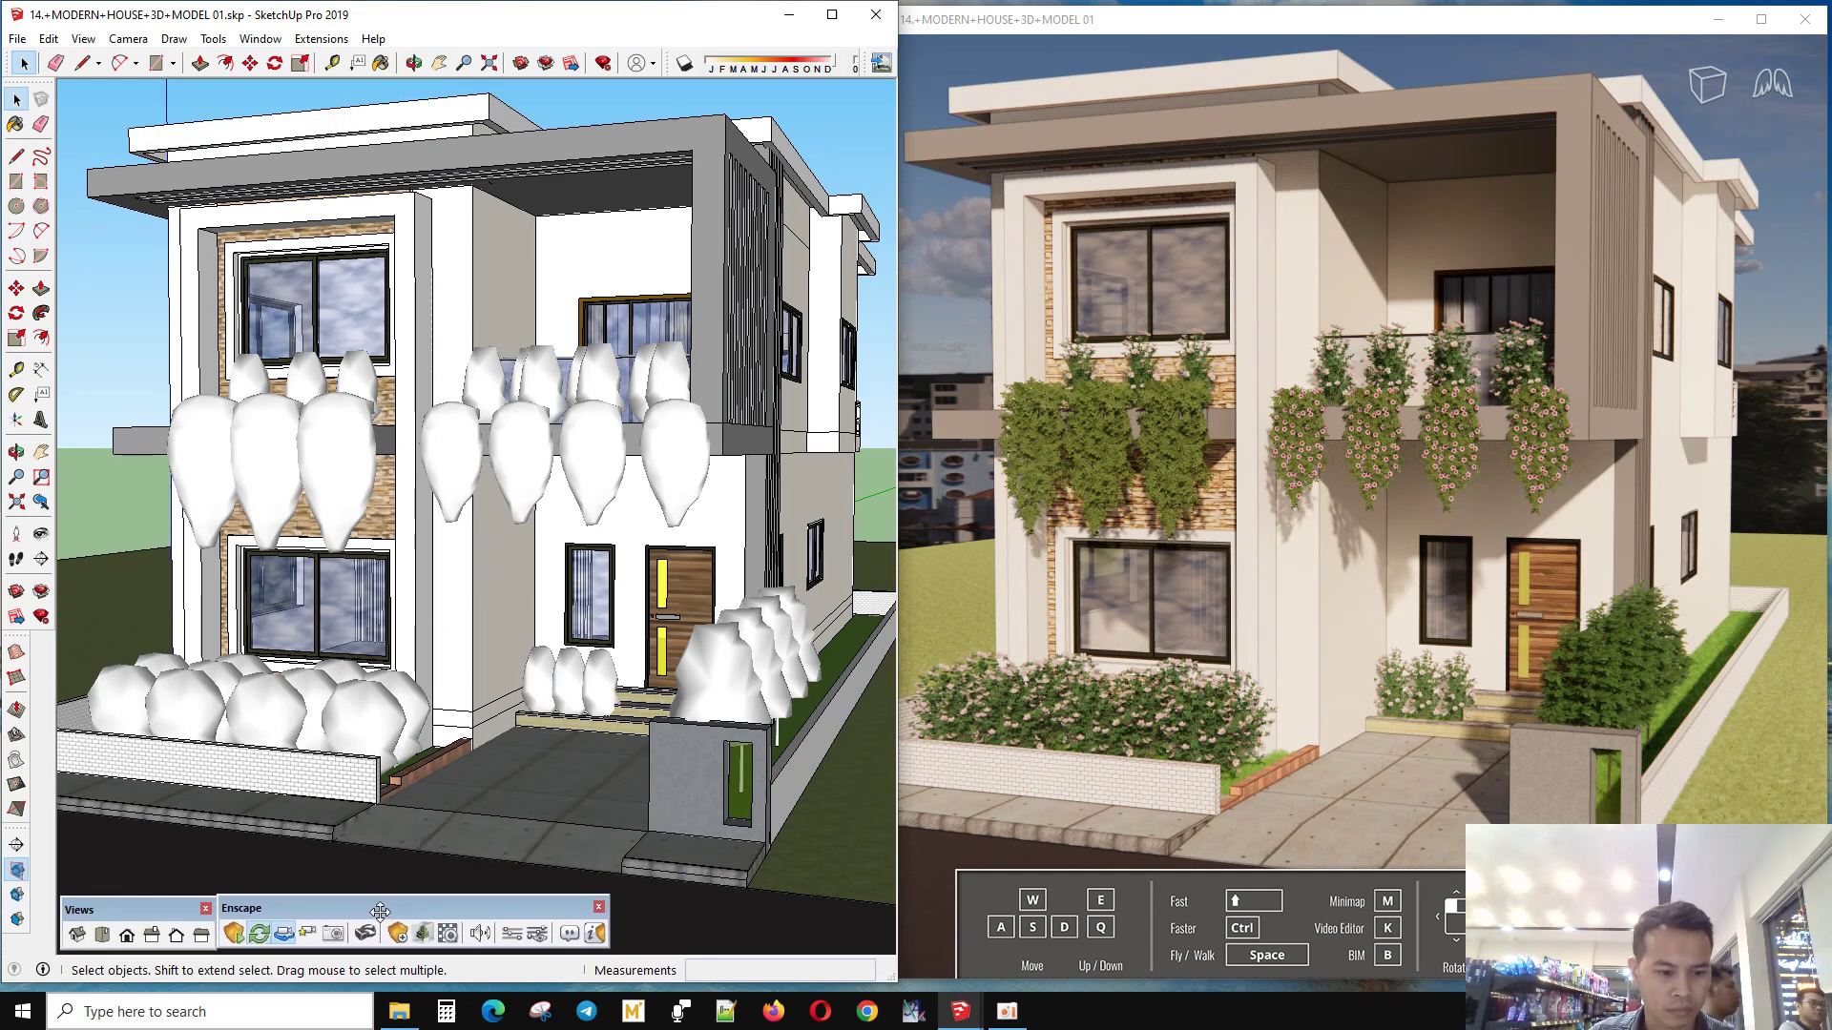
- Run a command from the File menu and dismiss its dialog
click(18, 38)
click(38, 135)
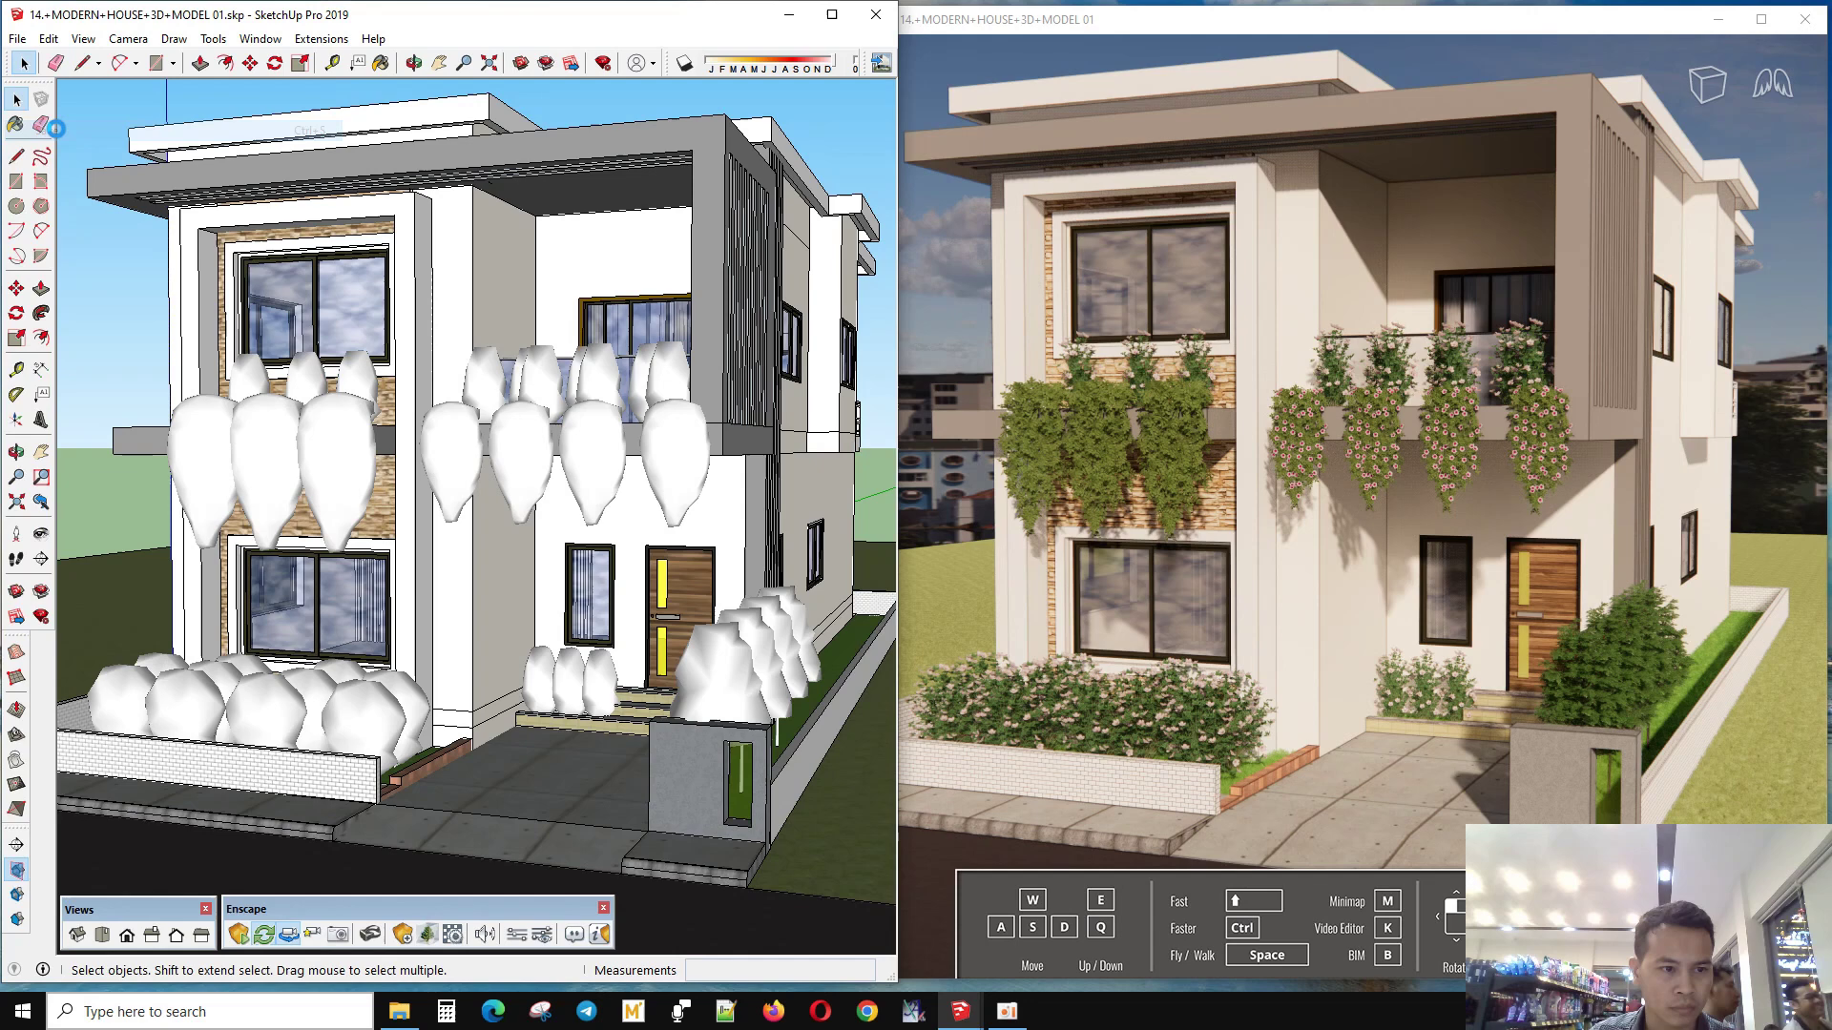
click(406, 539)
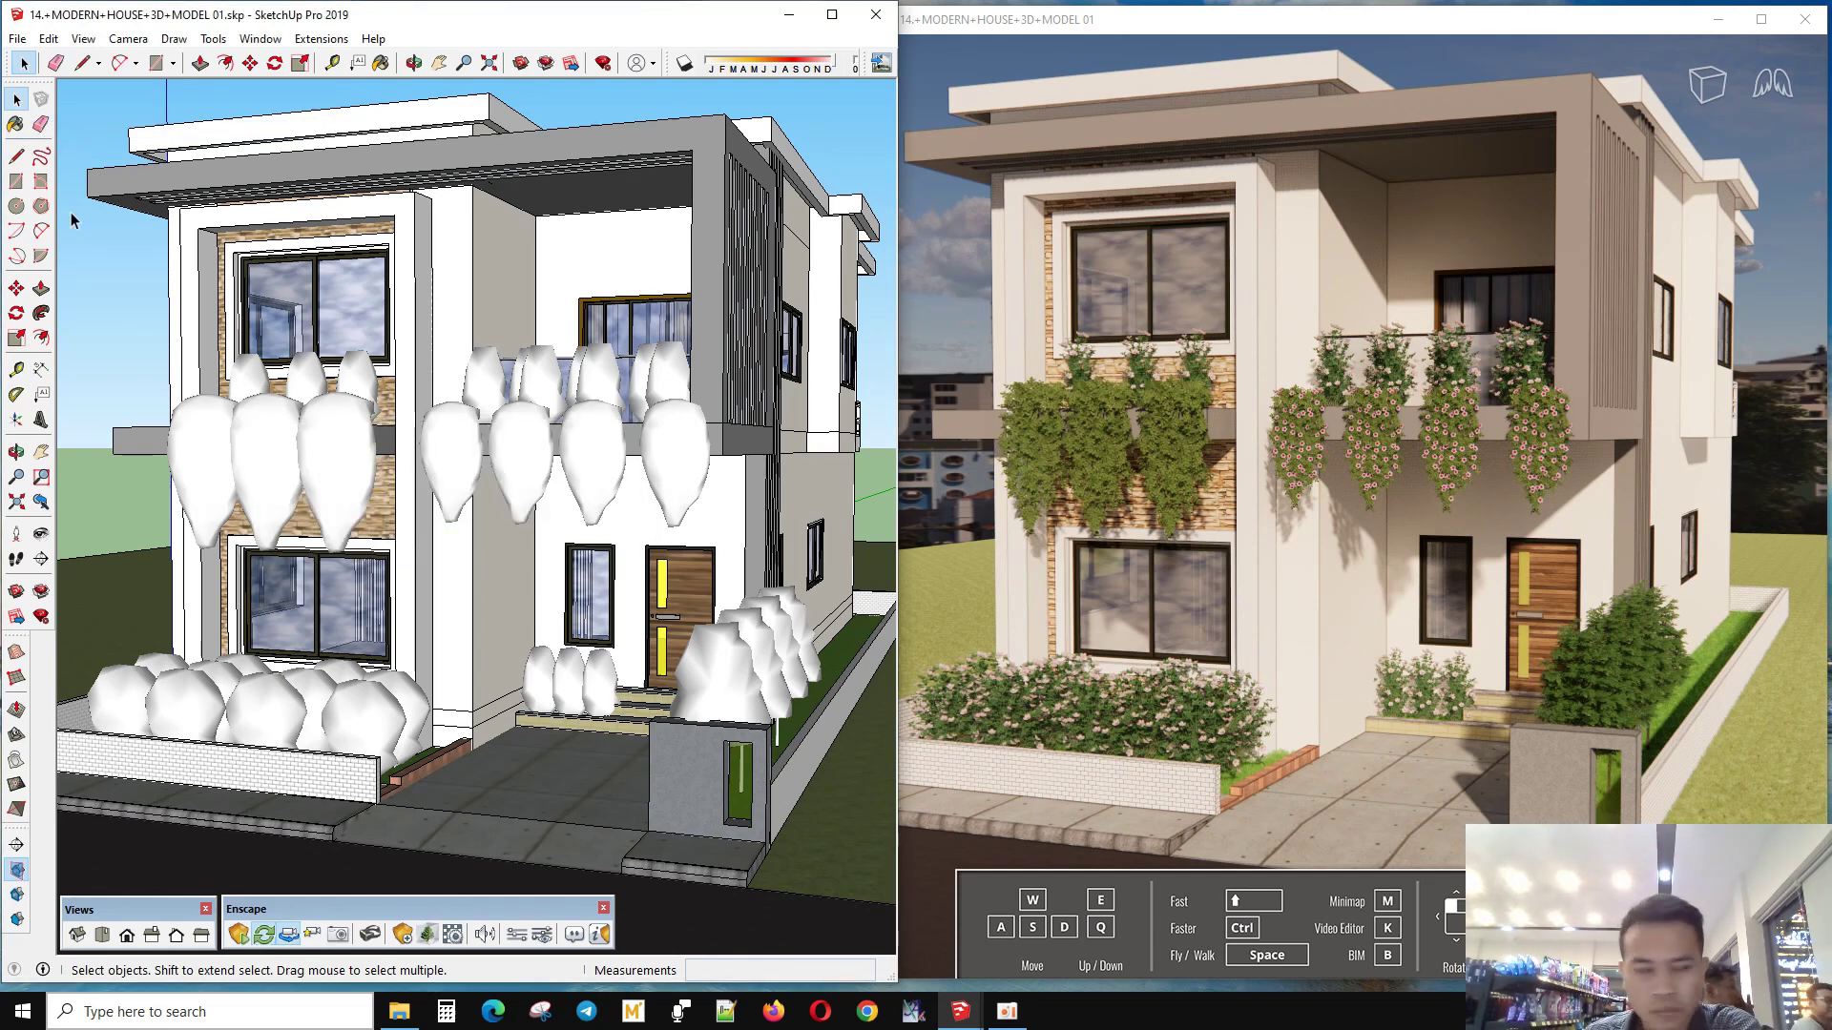
click(17, 38)
click(77, 128)
click(425, 541)
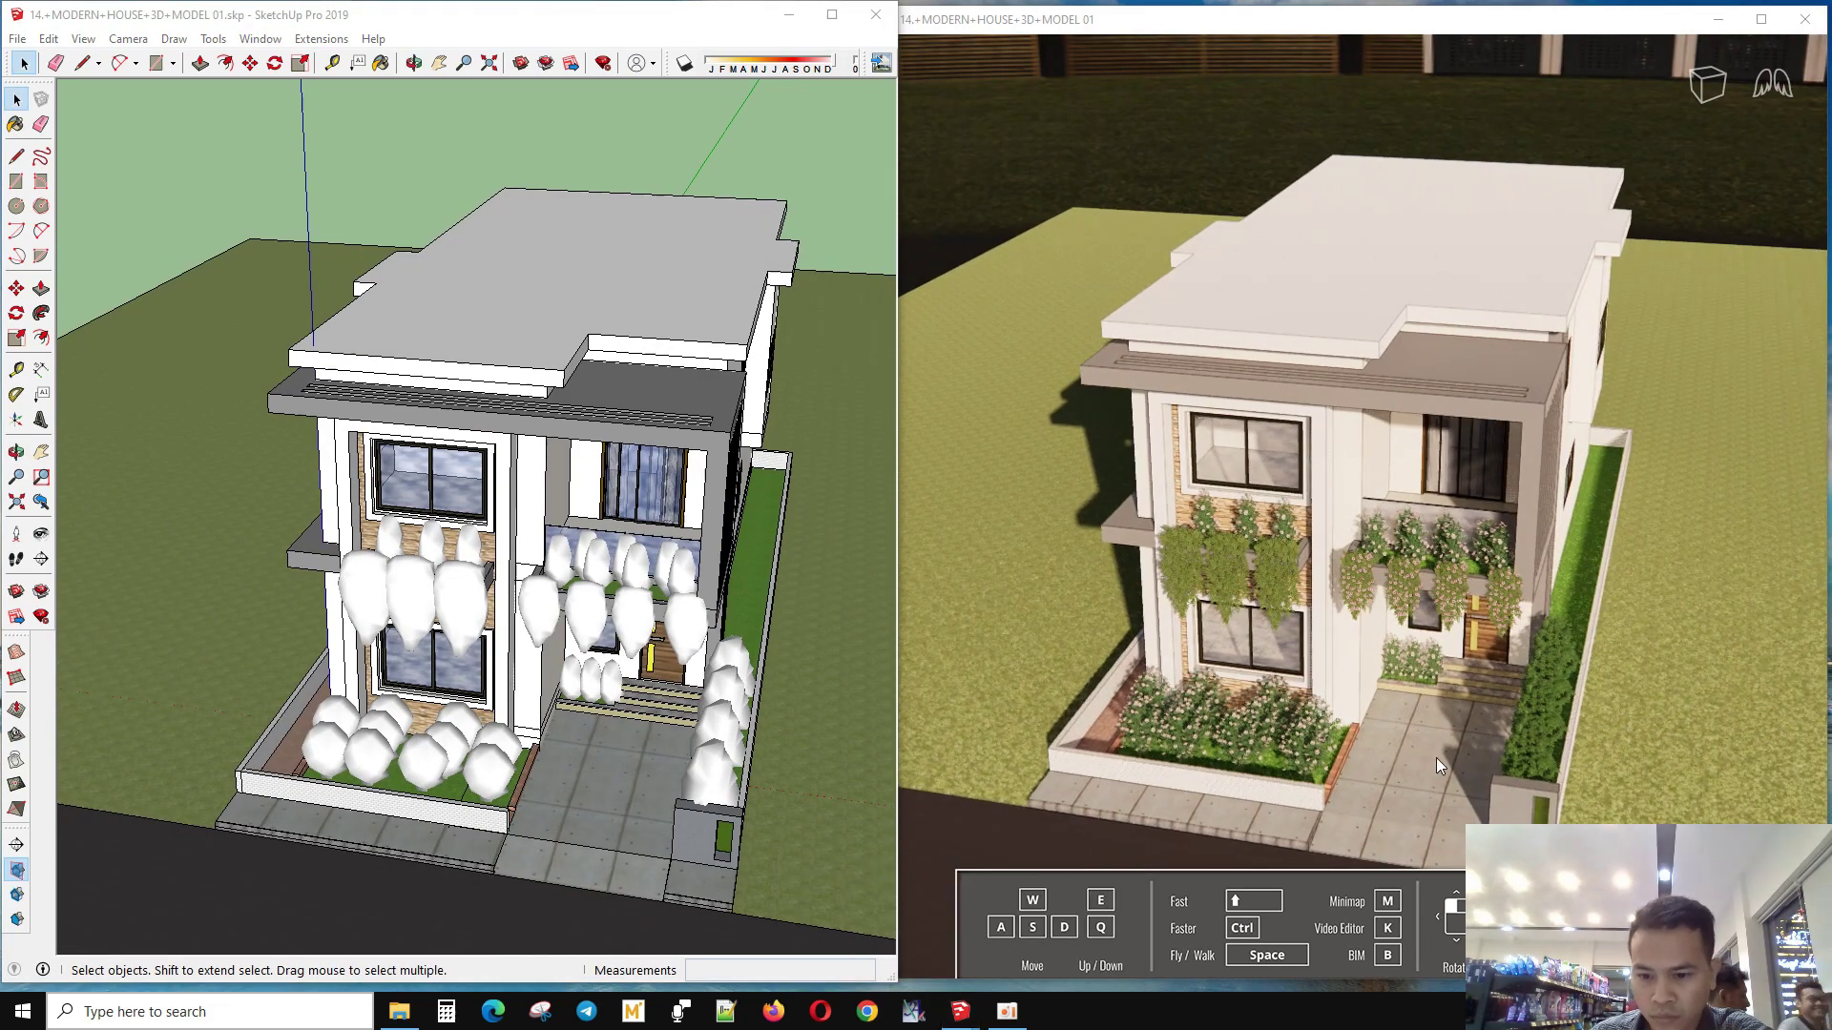
drag(1342, 780, 1067, 940)
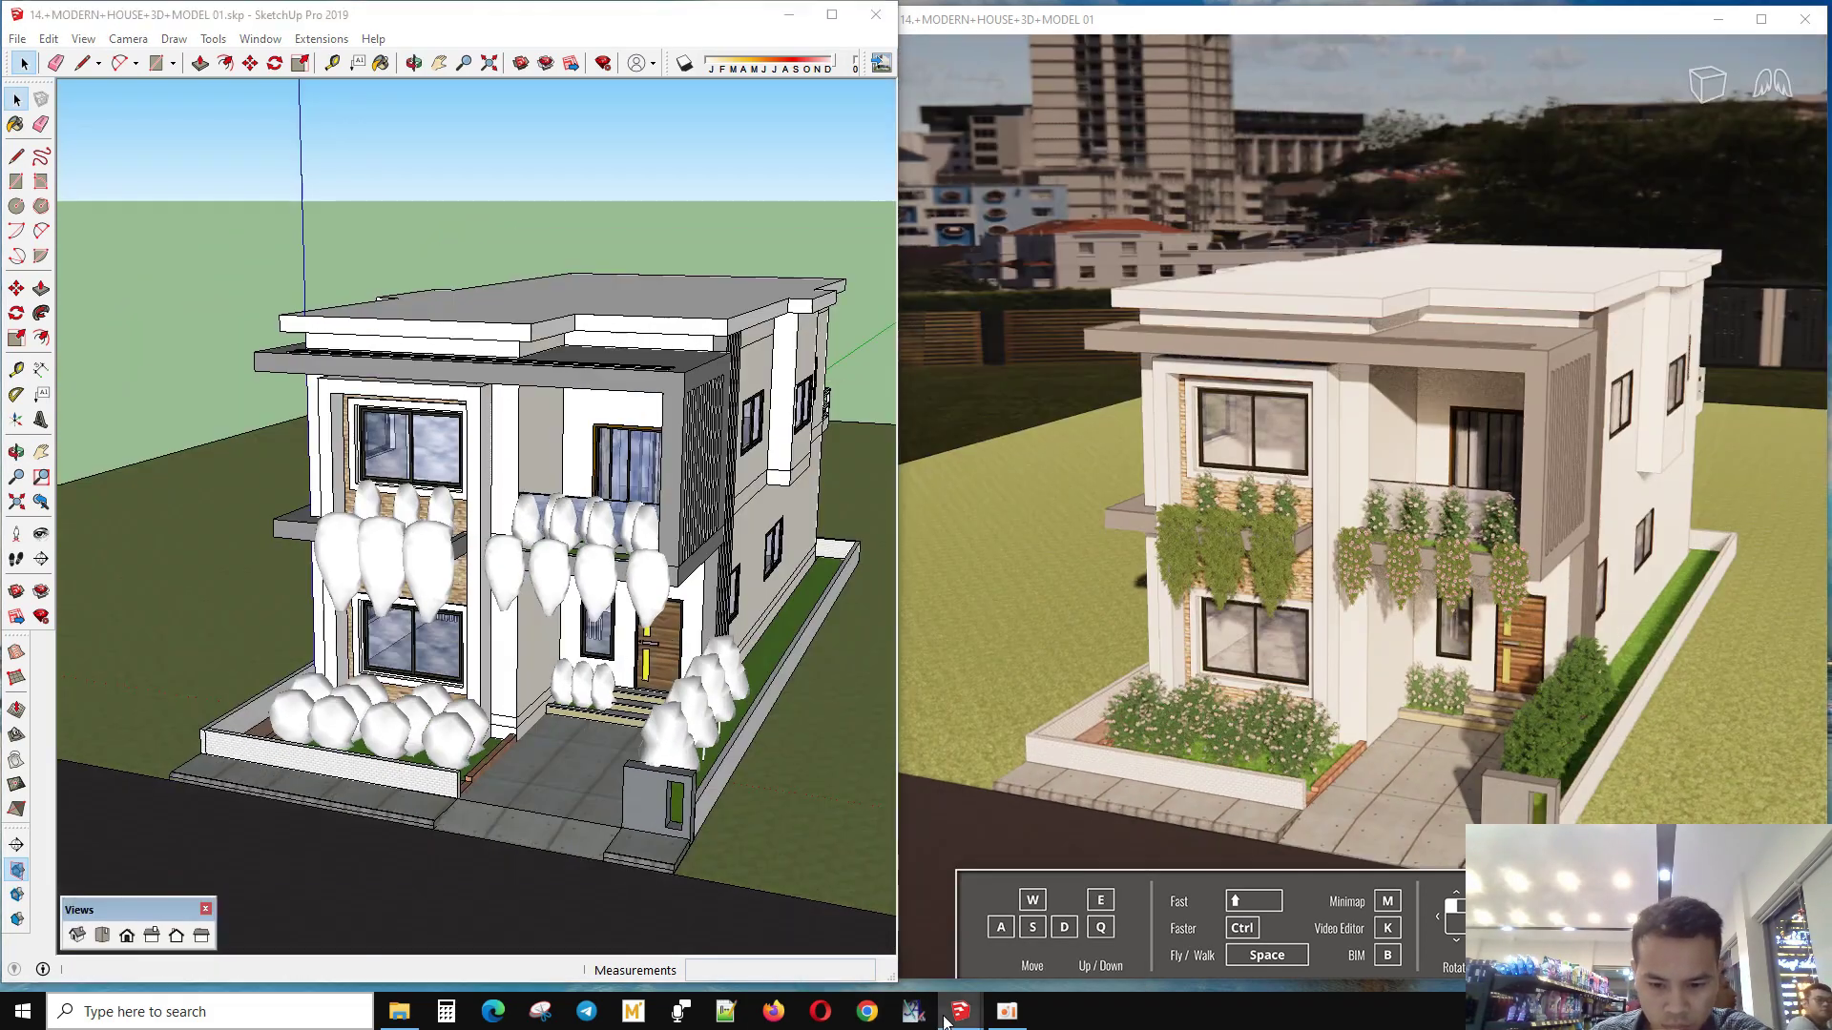
click(276, 480)
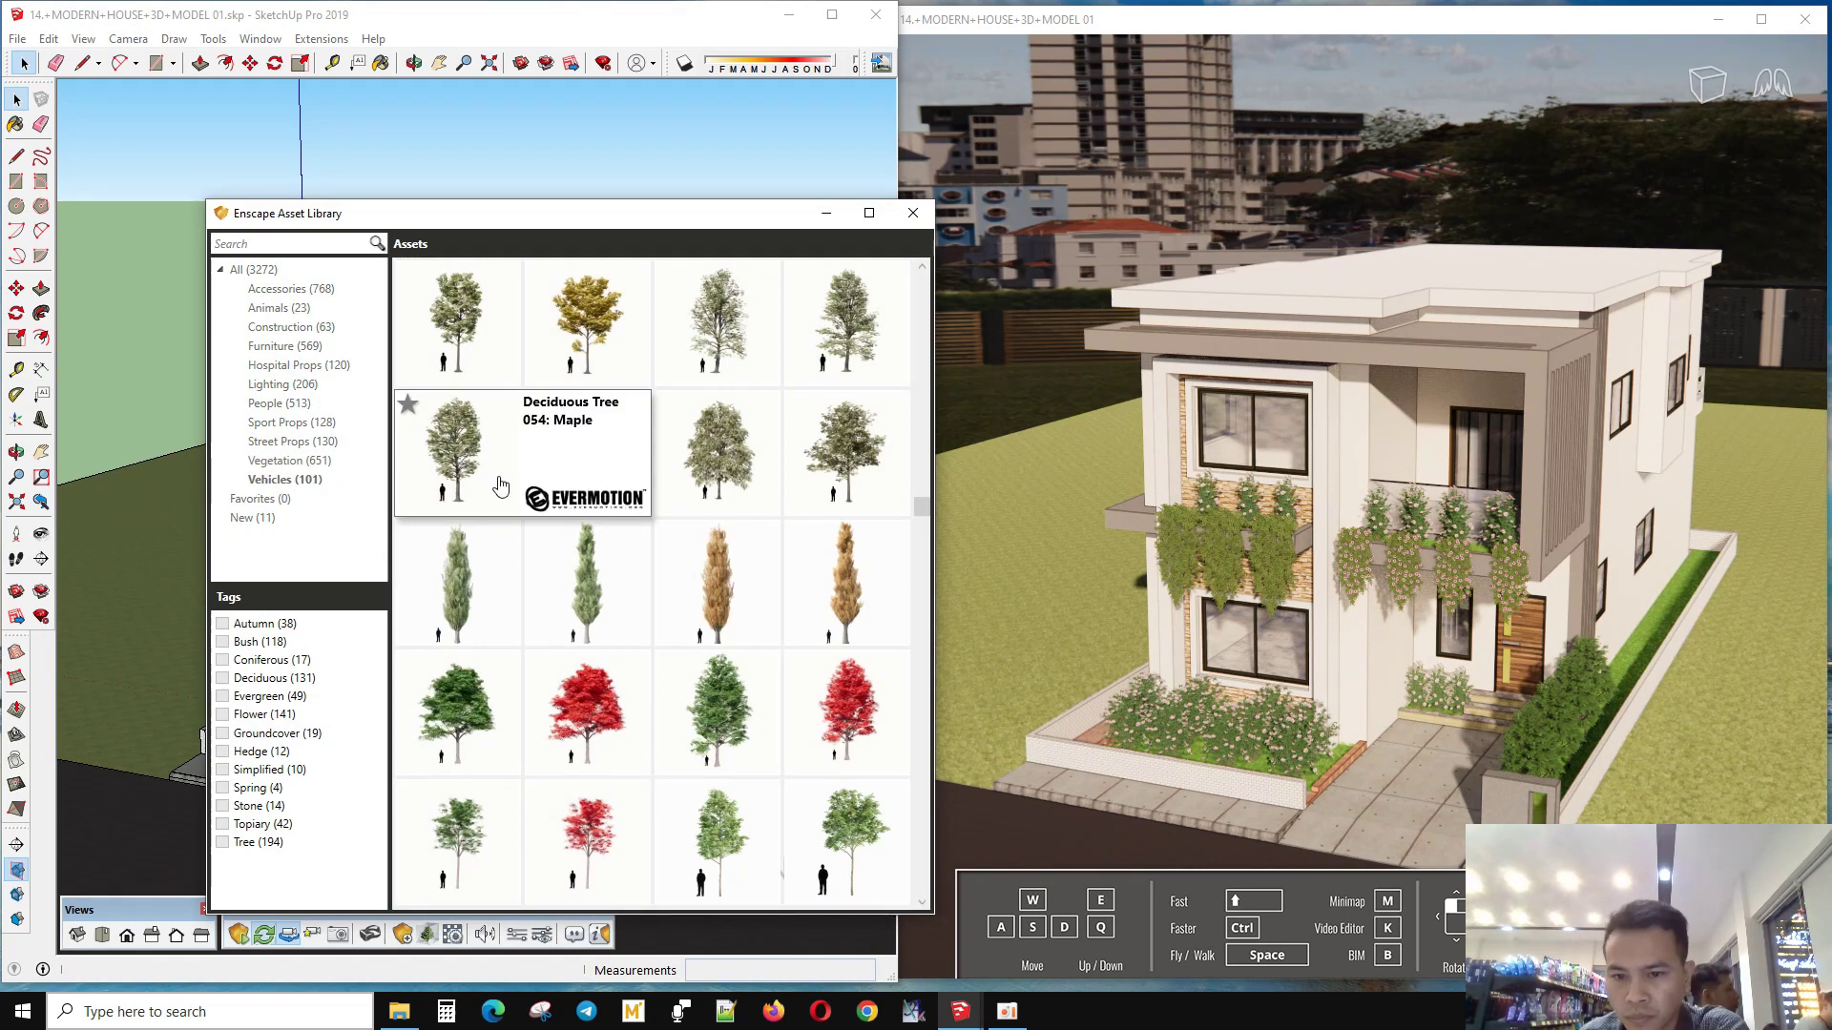
click(990, 1022)
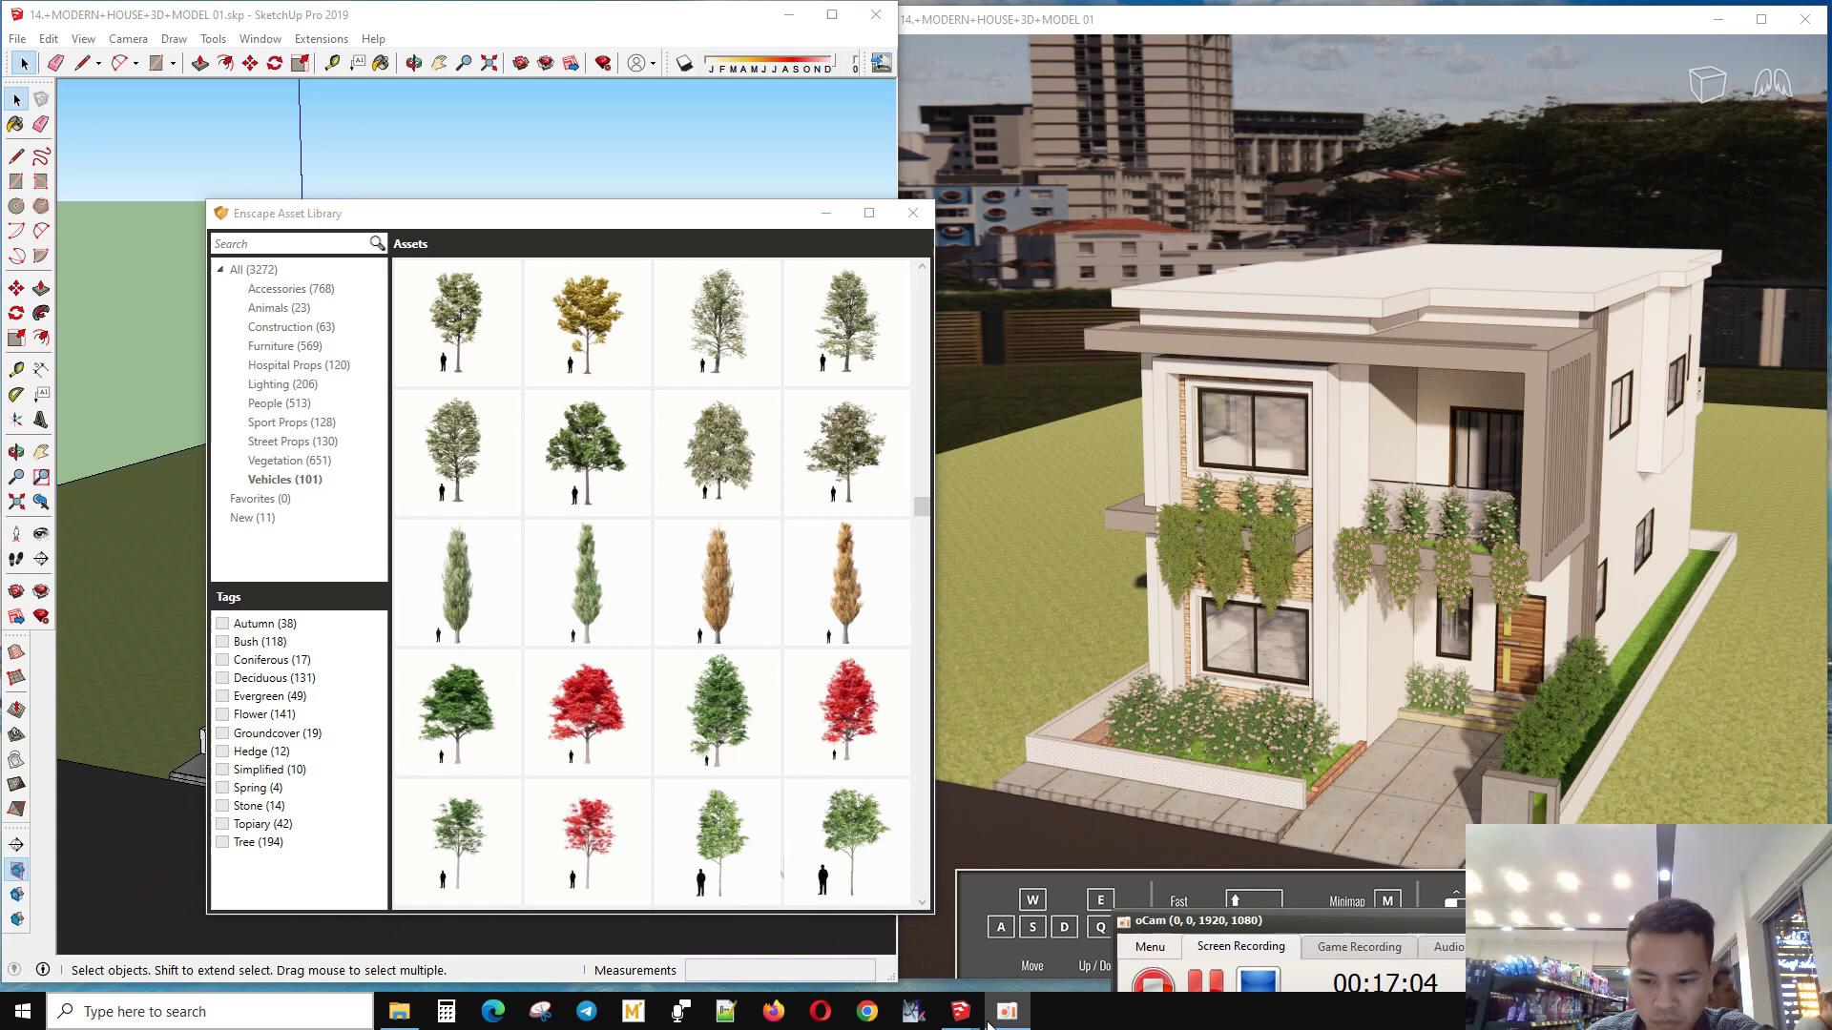
click(830, 728)
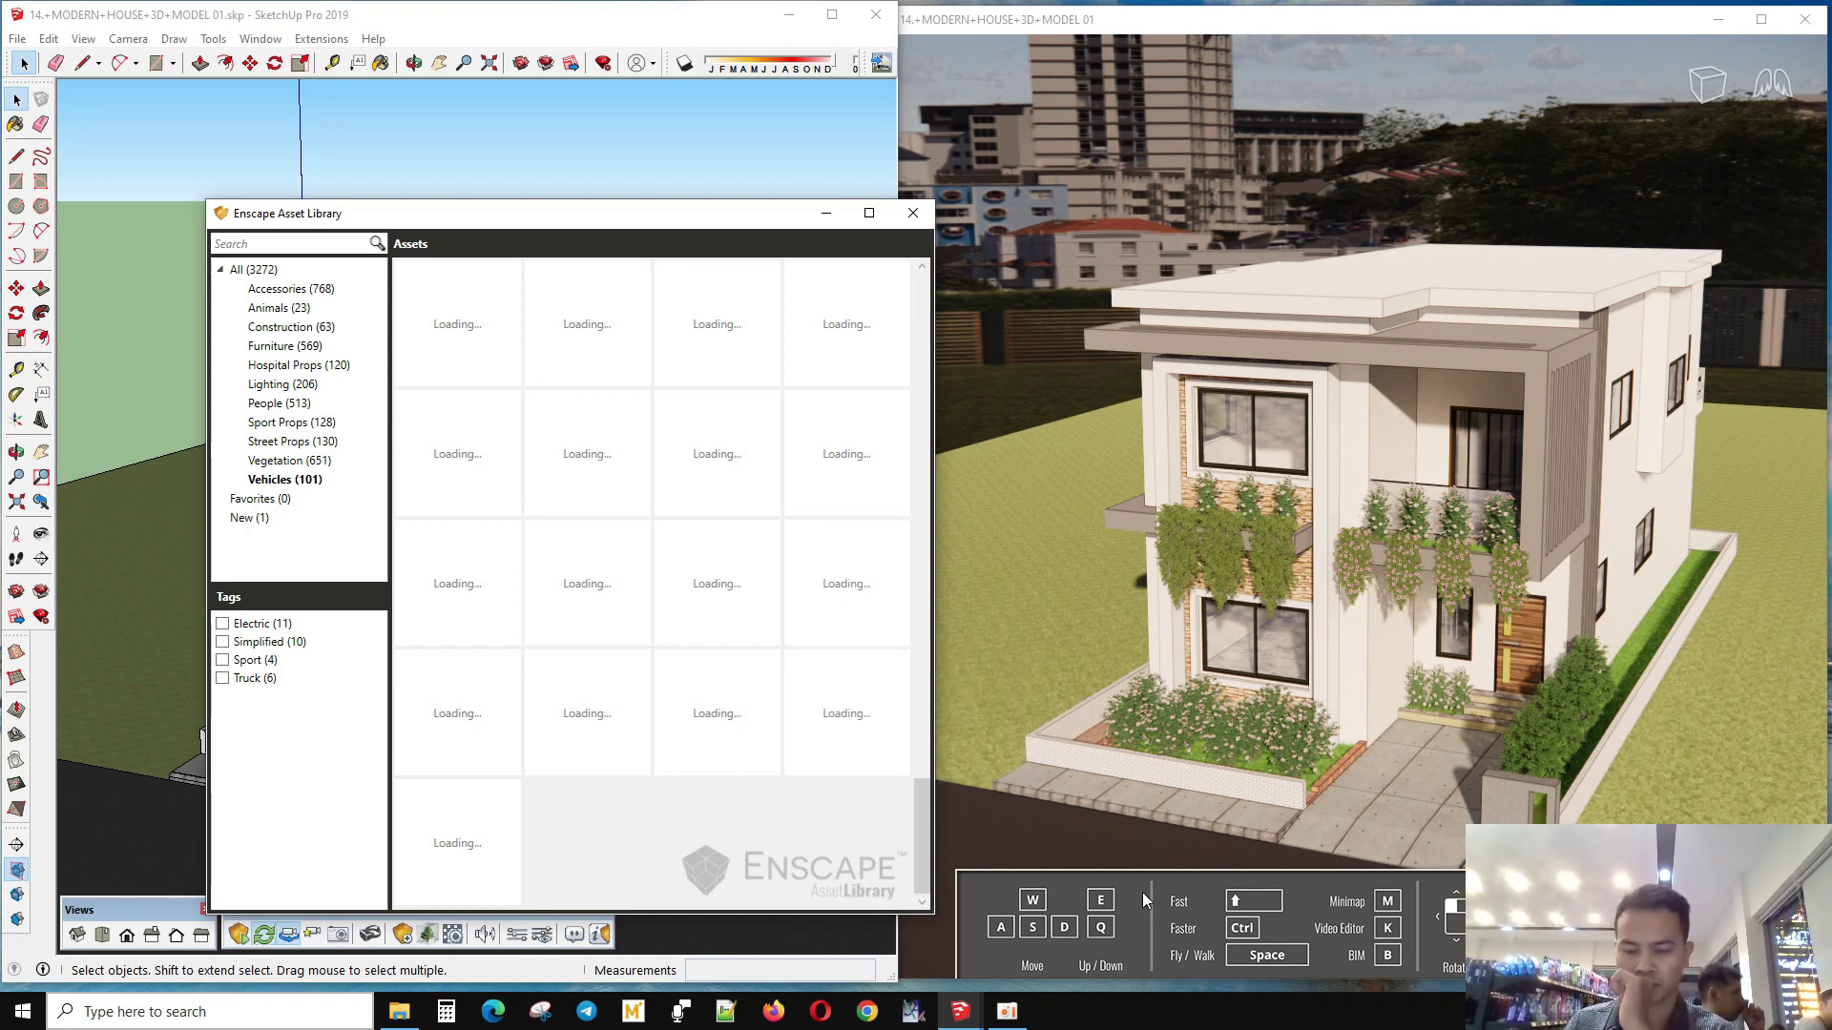
click(913, 212)
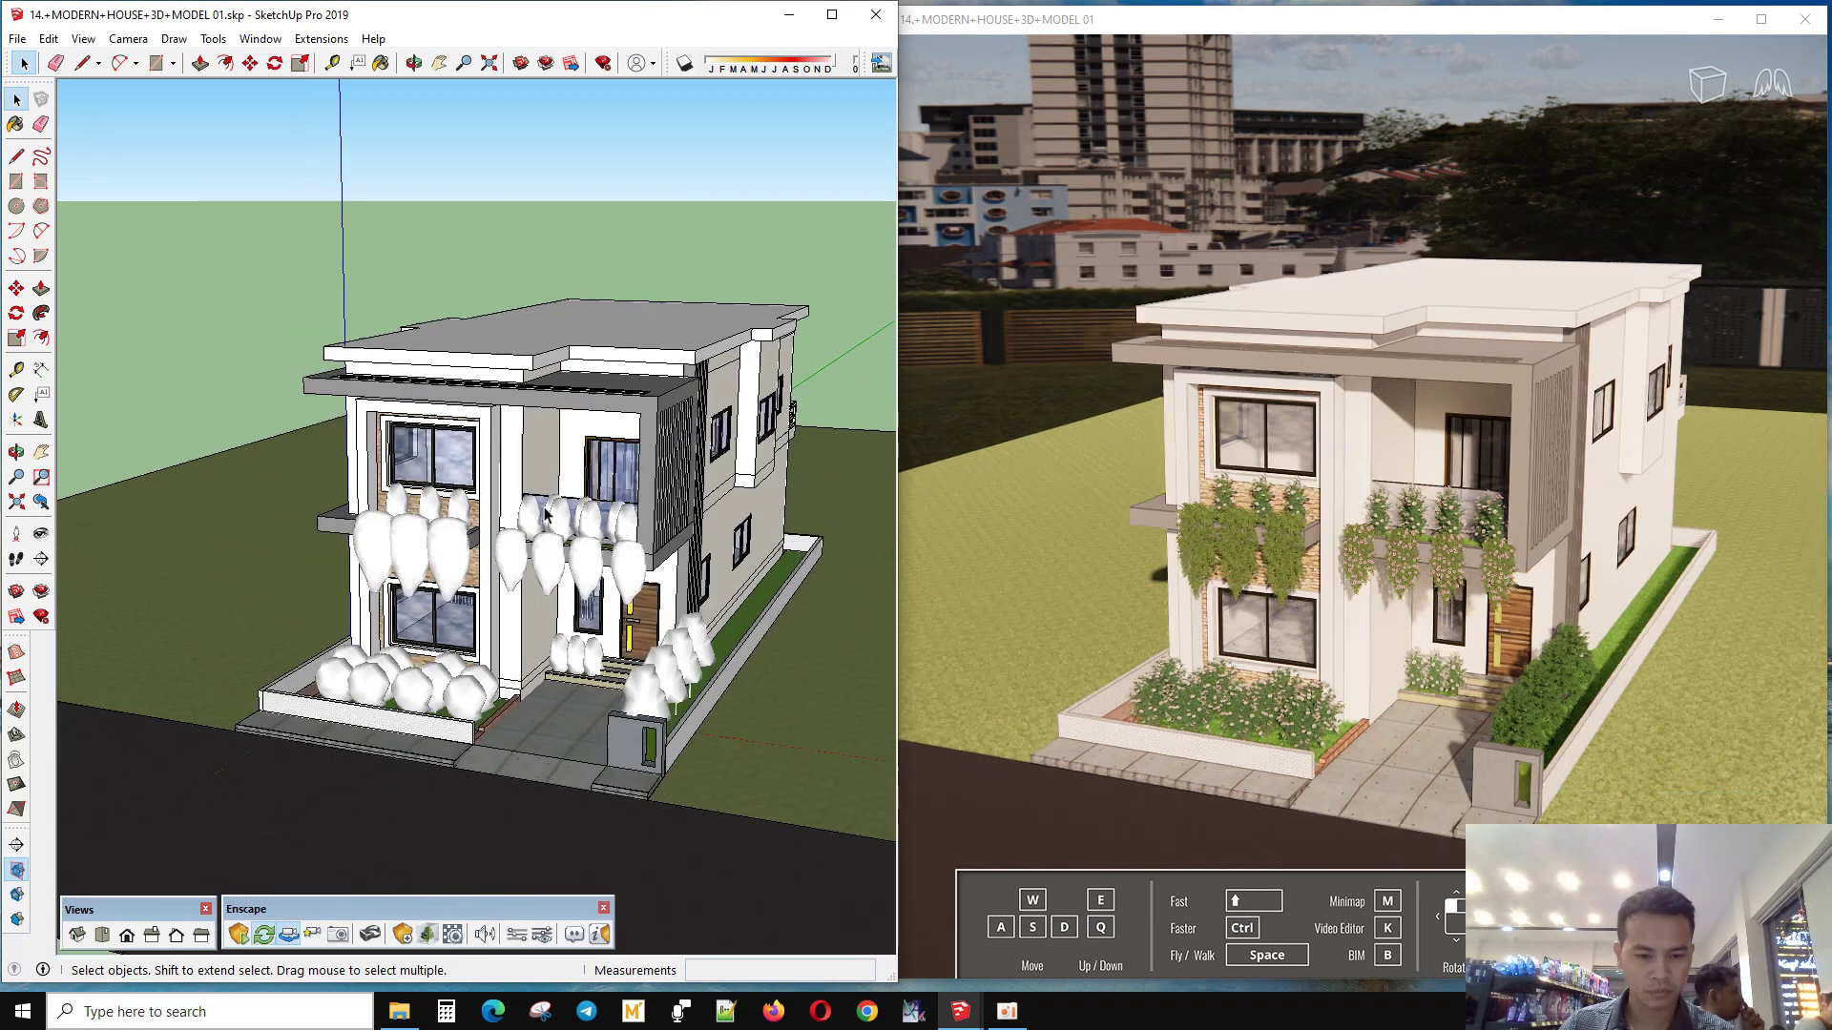
- Zoom out from the front door to an angled view of both floors
scroll(815, 782, up, 2)
scroll(650, 666, up, 3)
scroll(651, 665, up, 3)
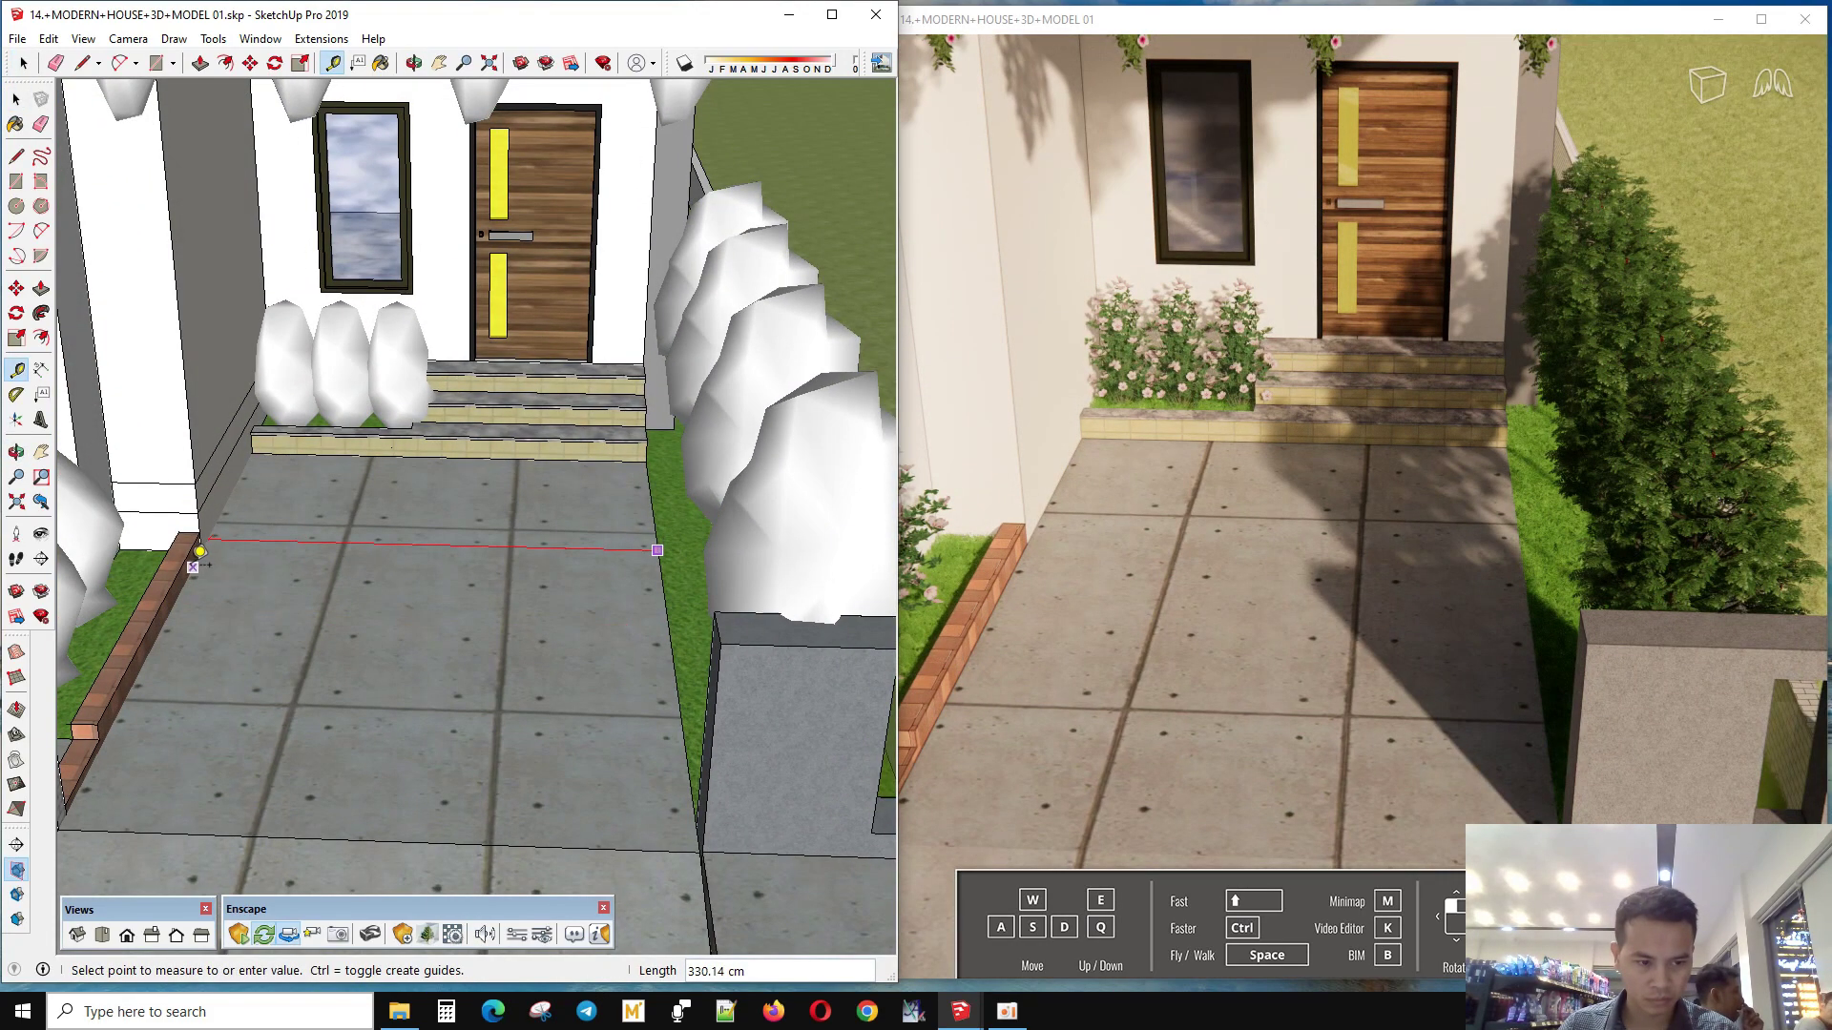
scroll(201, 563, down, 5)
middle_drag(201, 562, 495, 296)
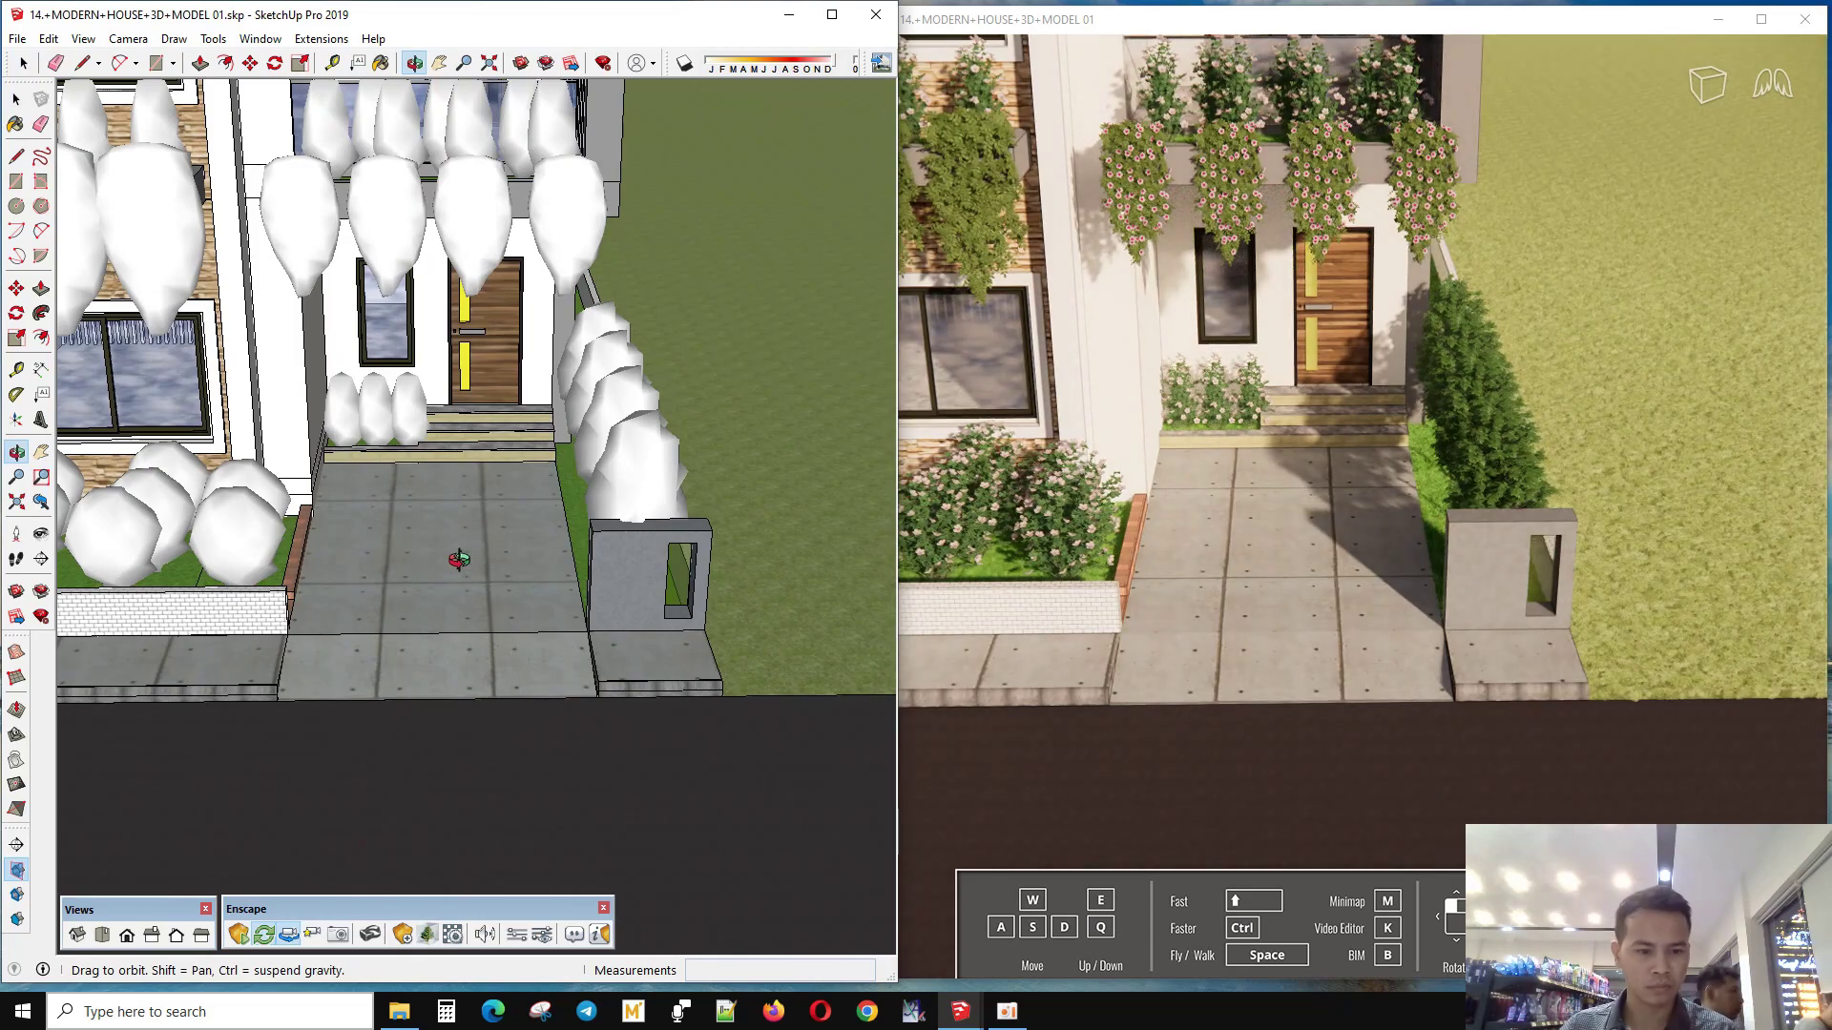
scroll(459, 561, down, 3)
scroll(461, 572, down, 2)
mouse_move(438, 625)
middle_down()
mouse_move(348, 742)
mouse_move(524, 584)
mouse_move(482, 646)
mouse_move(485, 684)
middle_up()
scroll(361, 747, down, 5)
scroll(524, 584, up, 5)
scroll(524, 584, up, 3)
scroll(483, 646, down, 3)
scroll(444, 697, up, 2)
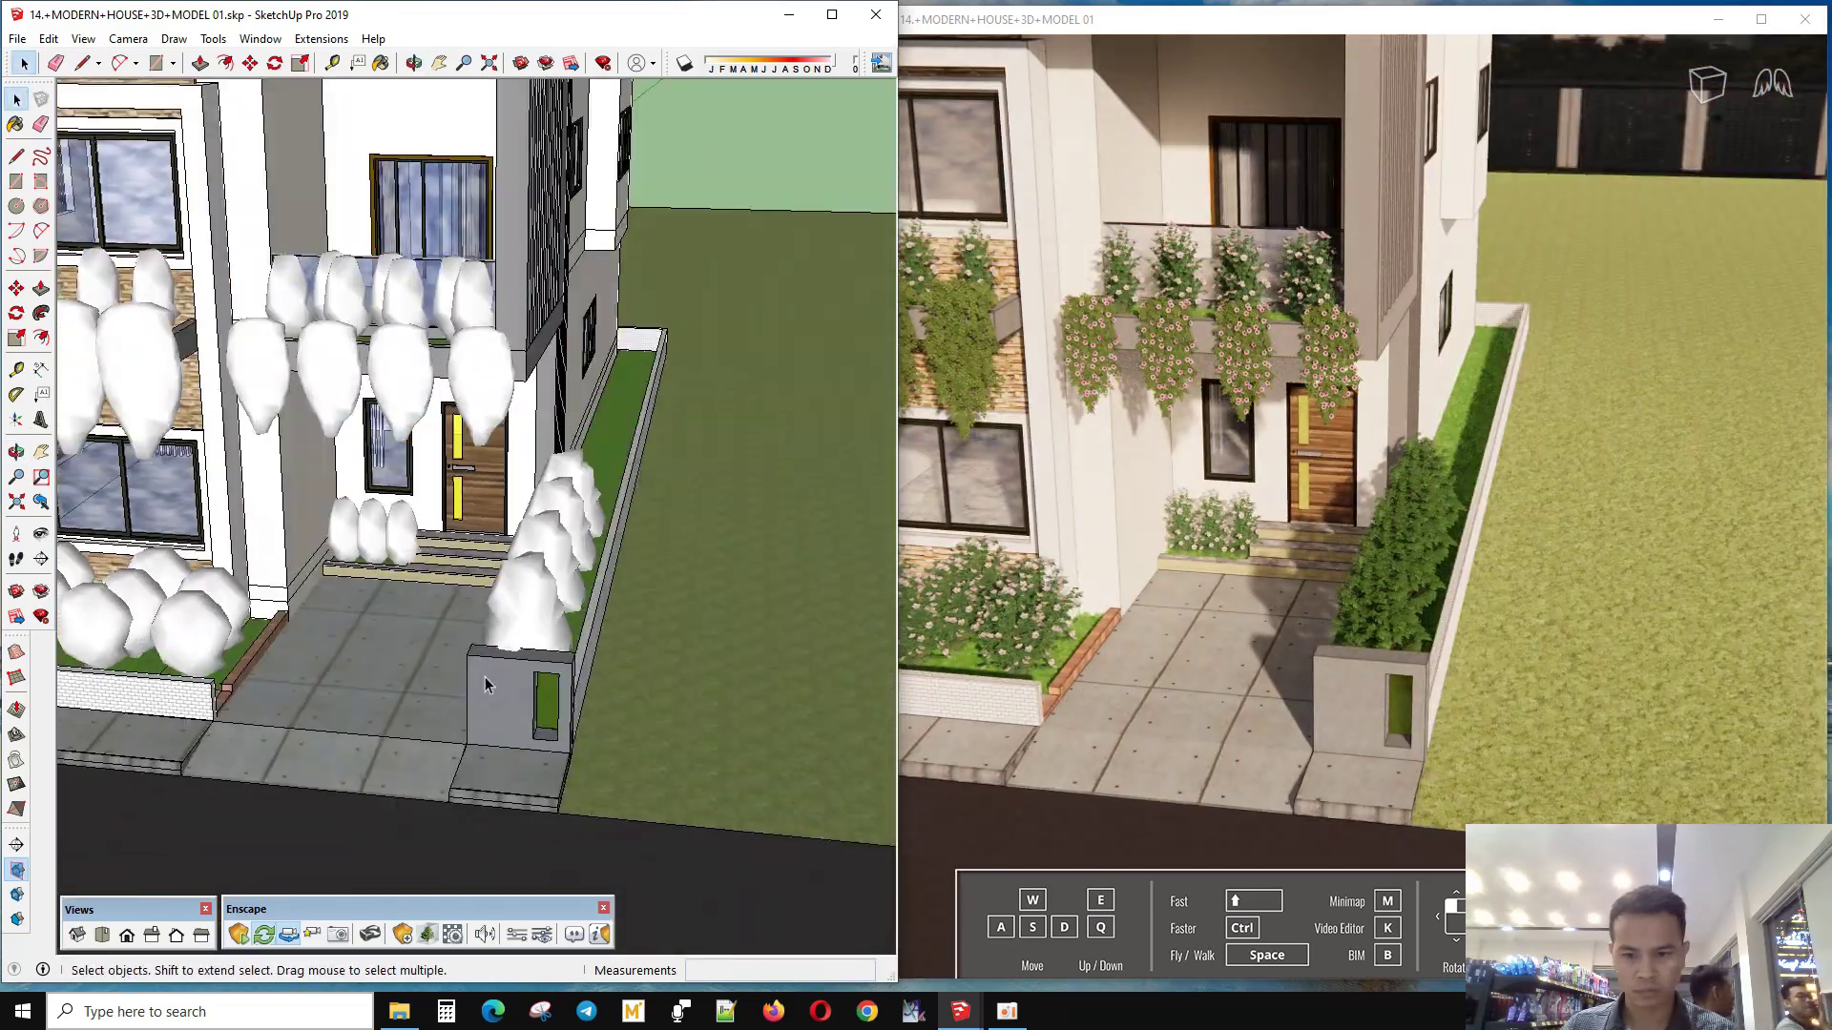
- Frame the whole house front and reopen the Enscape asset library on vehicles
mouse_move(432, 768)
middle_down()
mouse_move(477, 706)
mouse_move(410, 630)
middle_up()
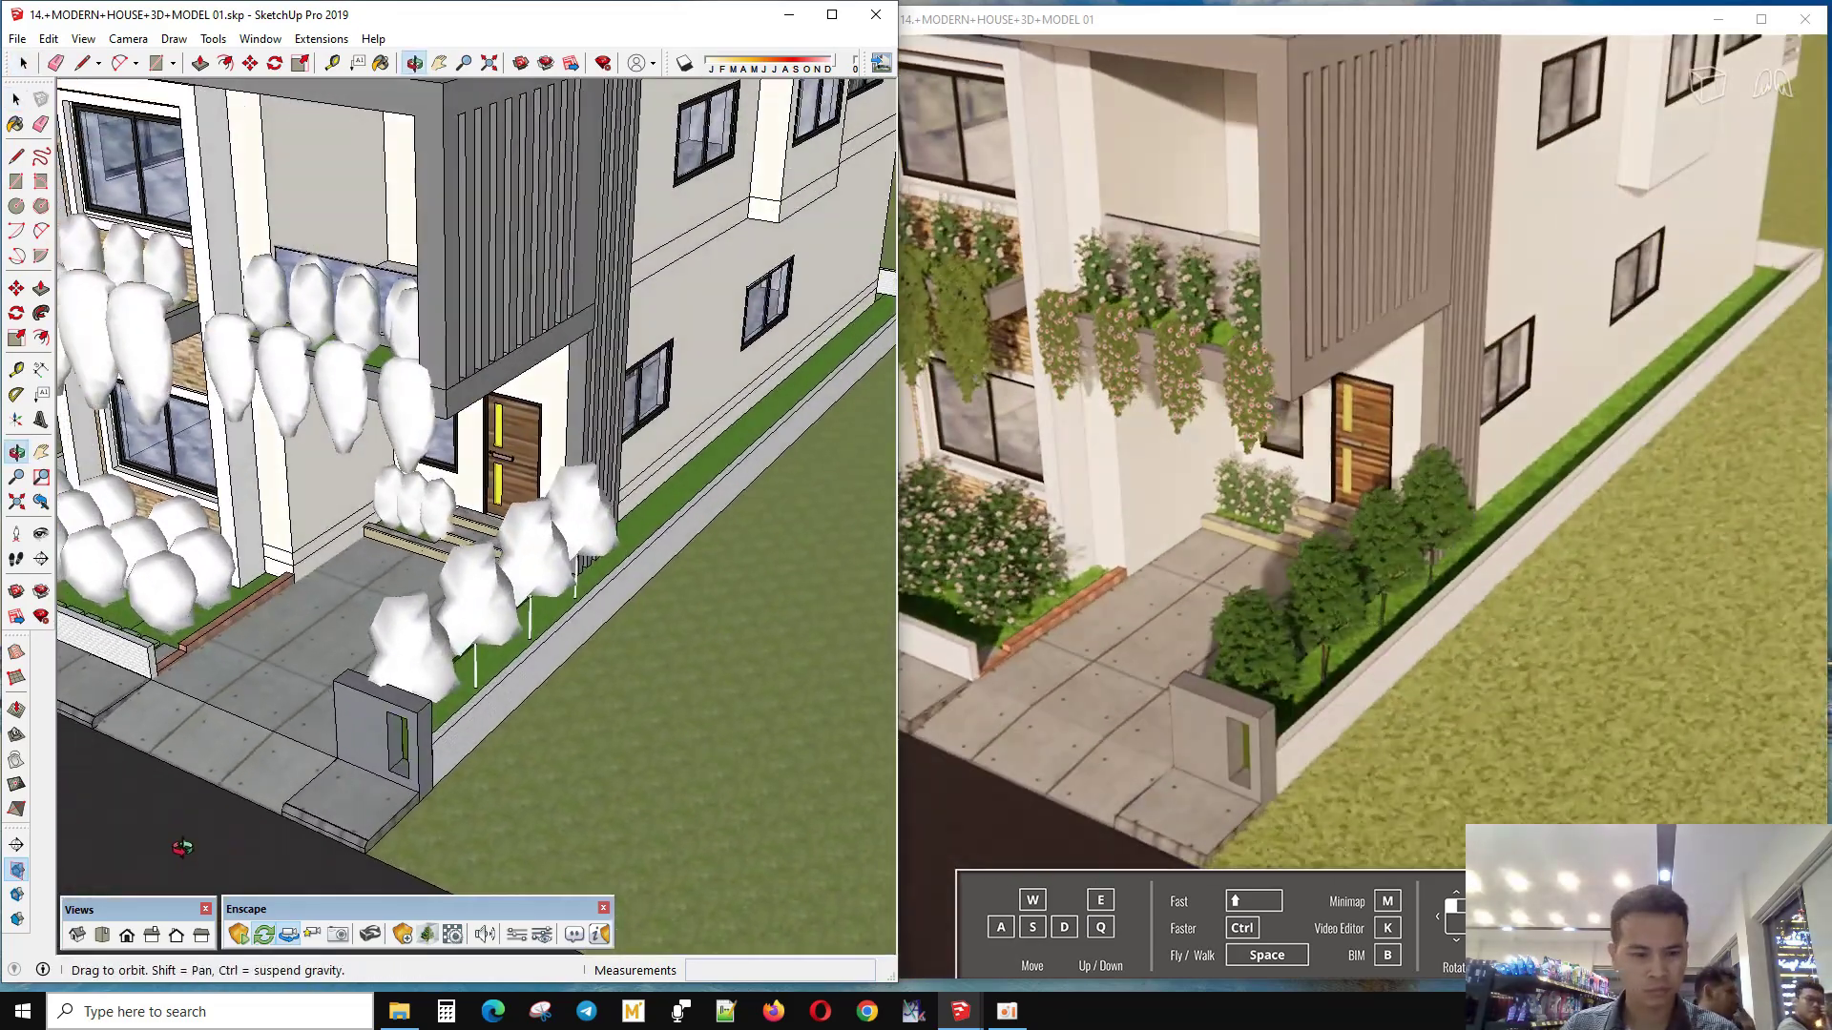
scroll(403, 607, up, 2)
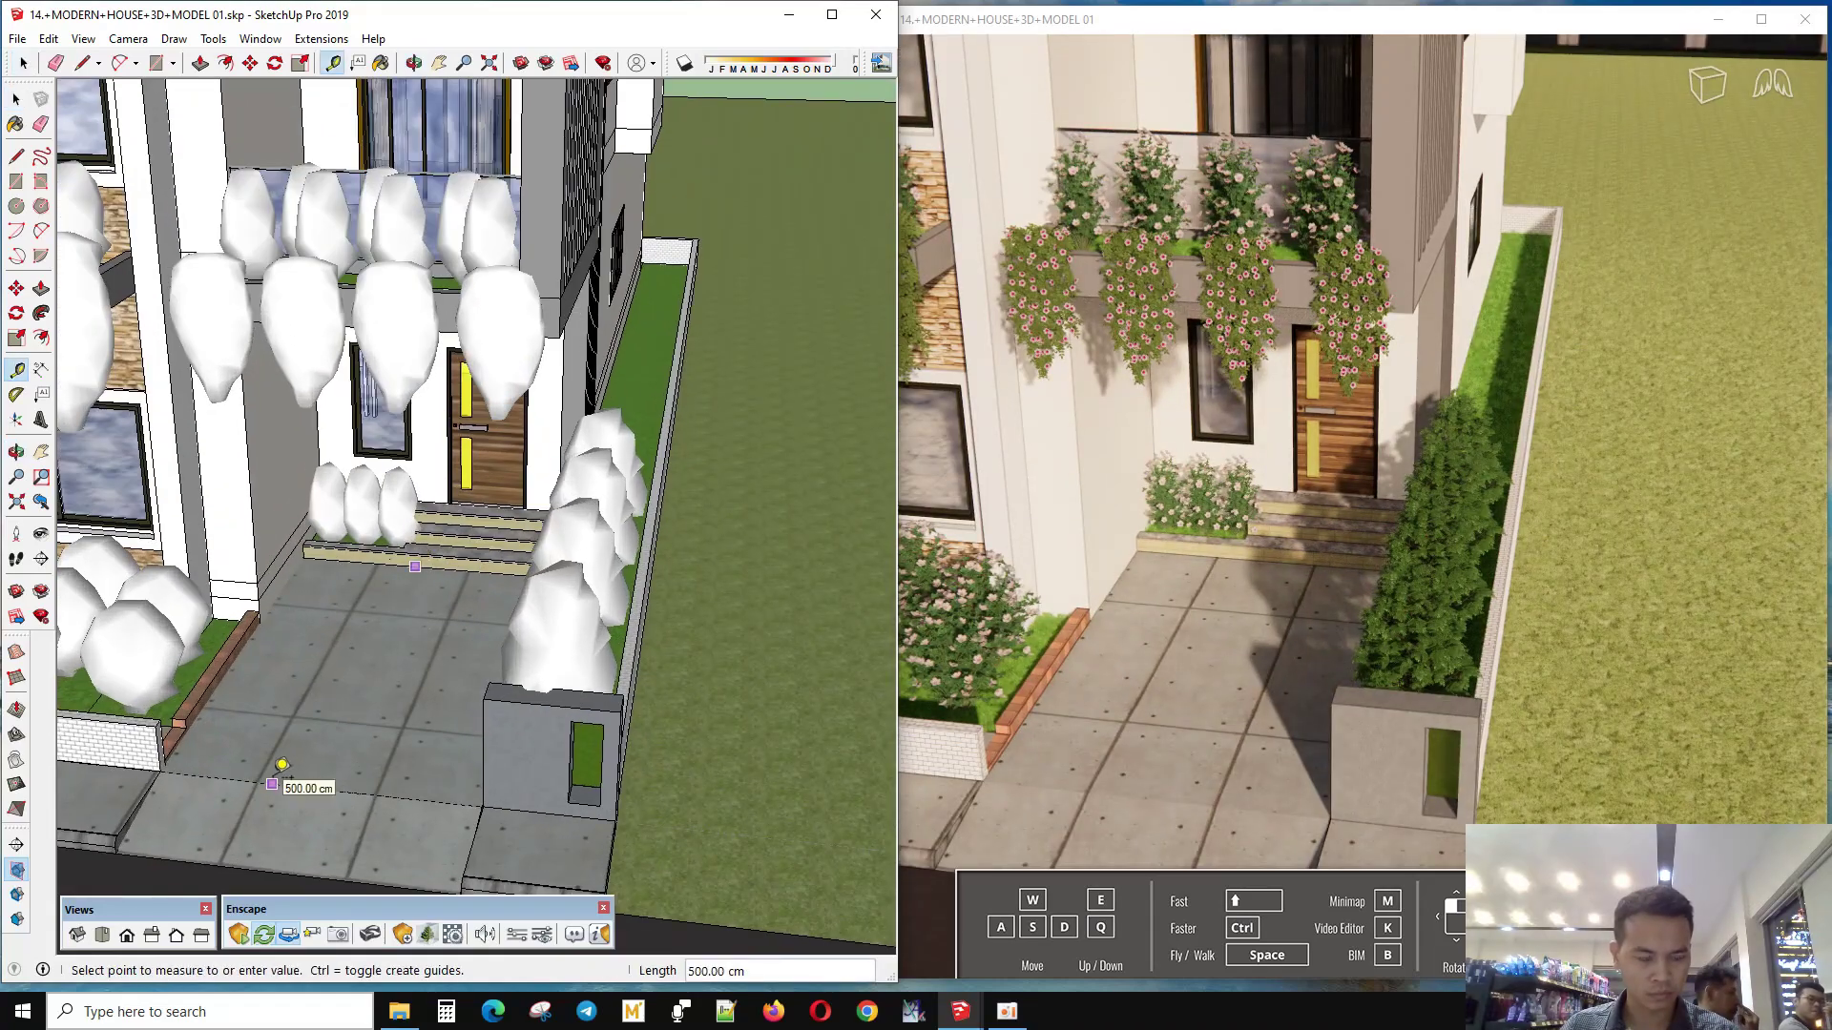
scroll(281, 764, down, 5)
middle_drag(281, 764, 532, 716)
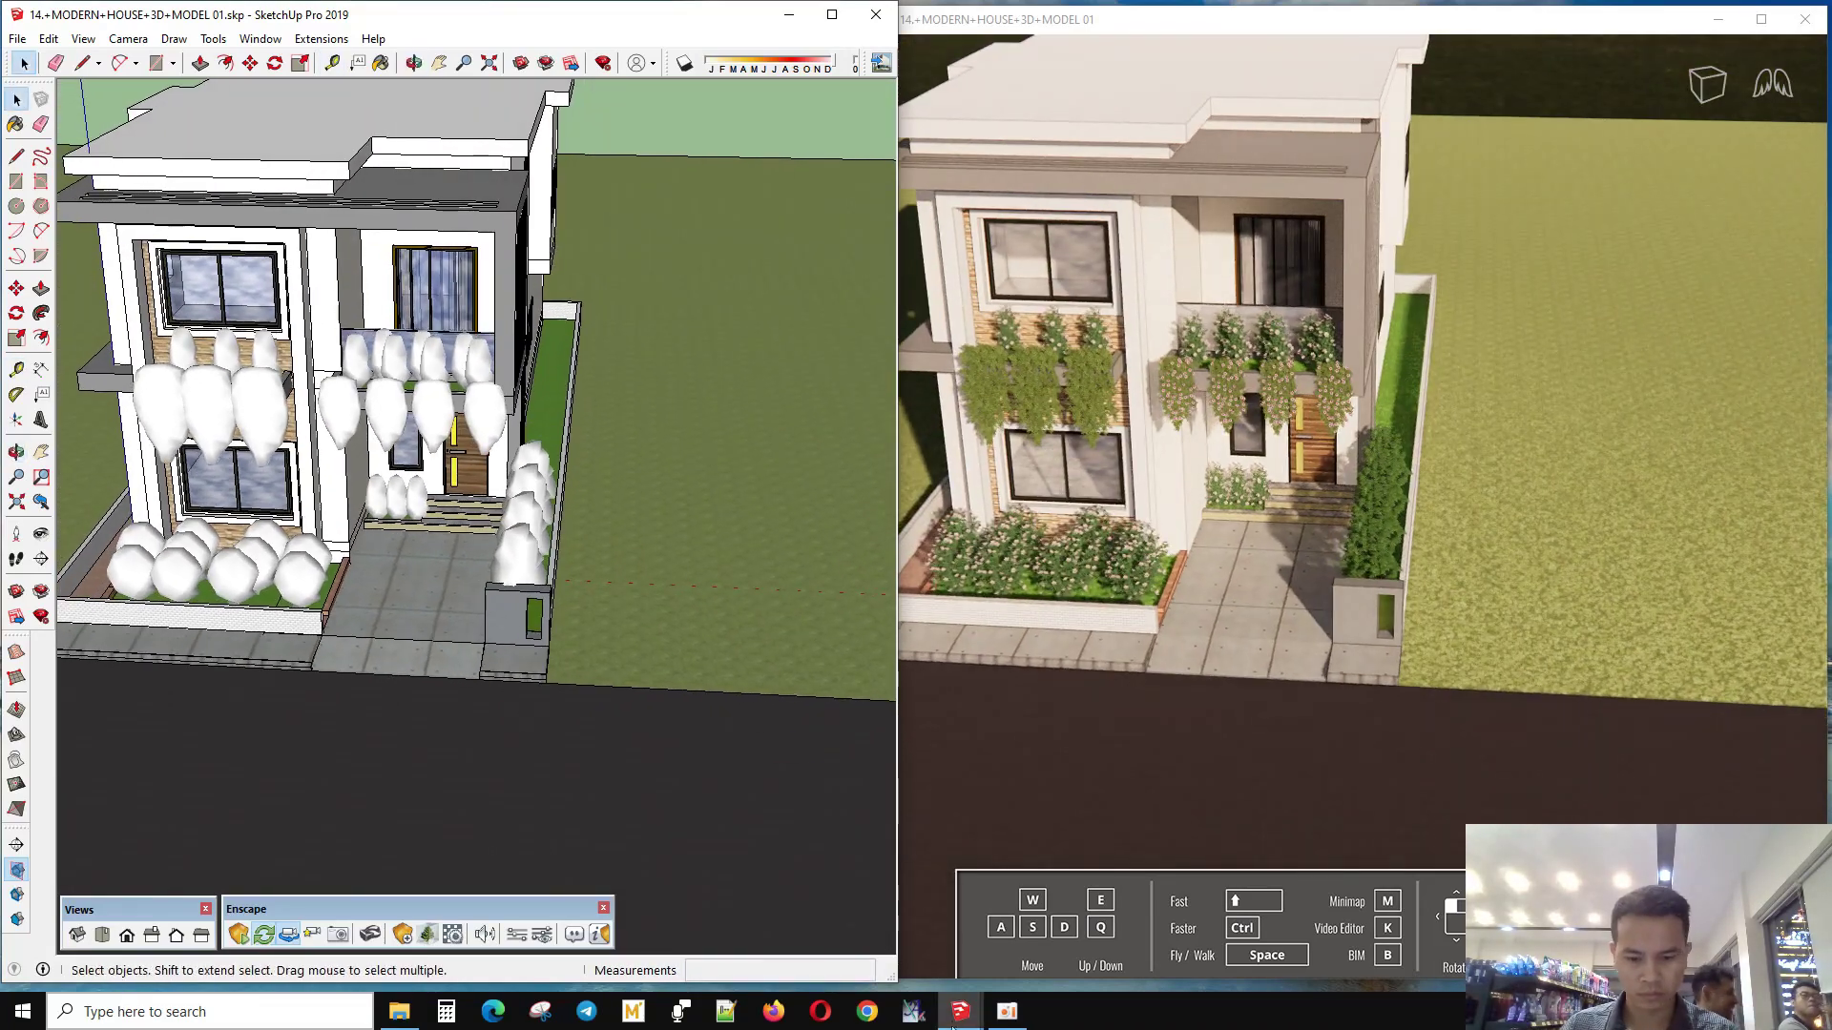
click(983, 1021)
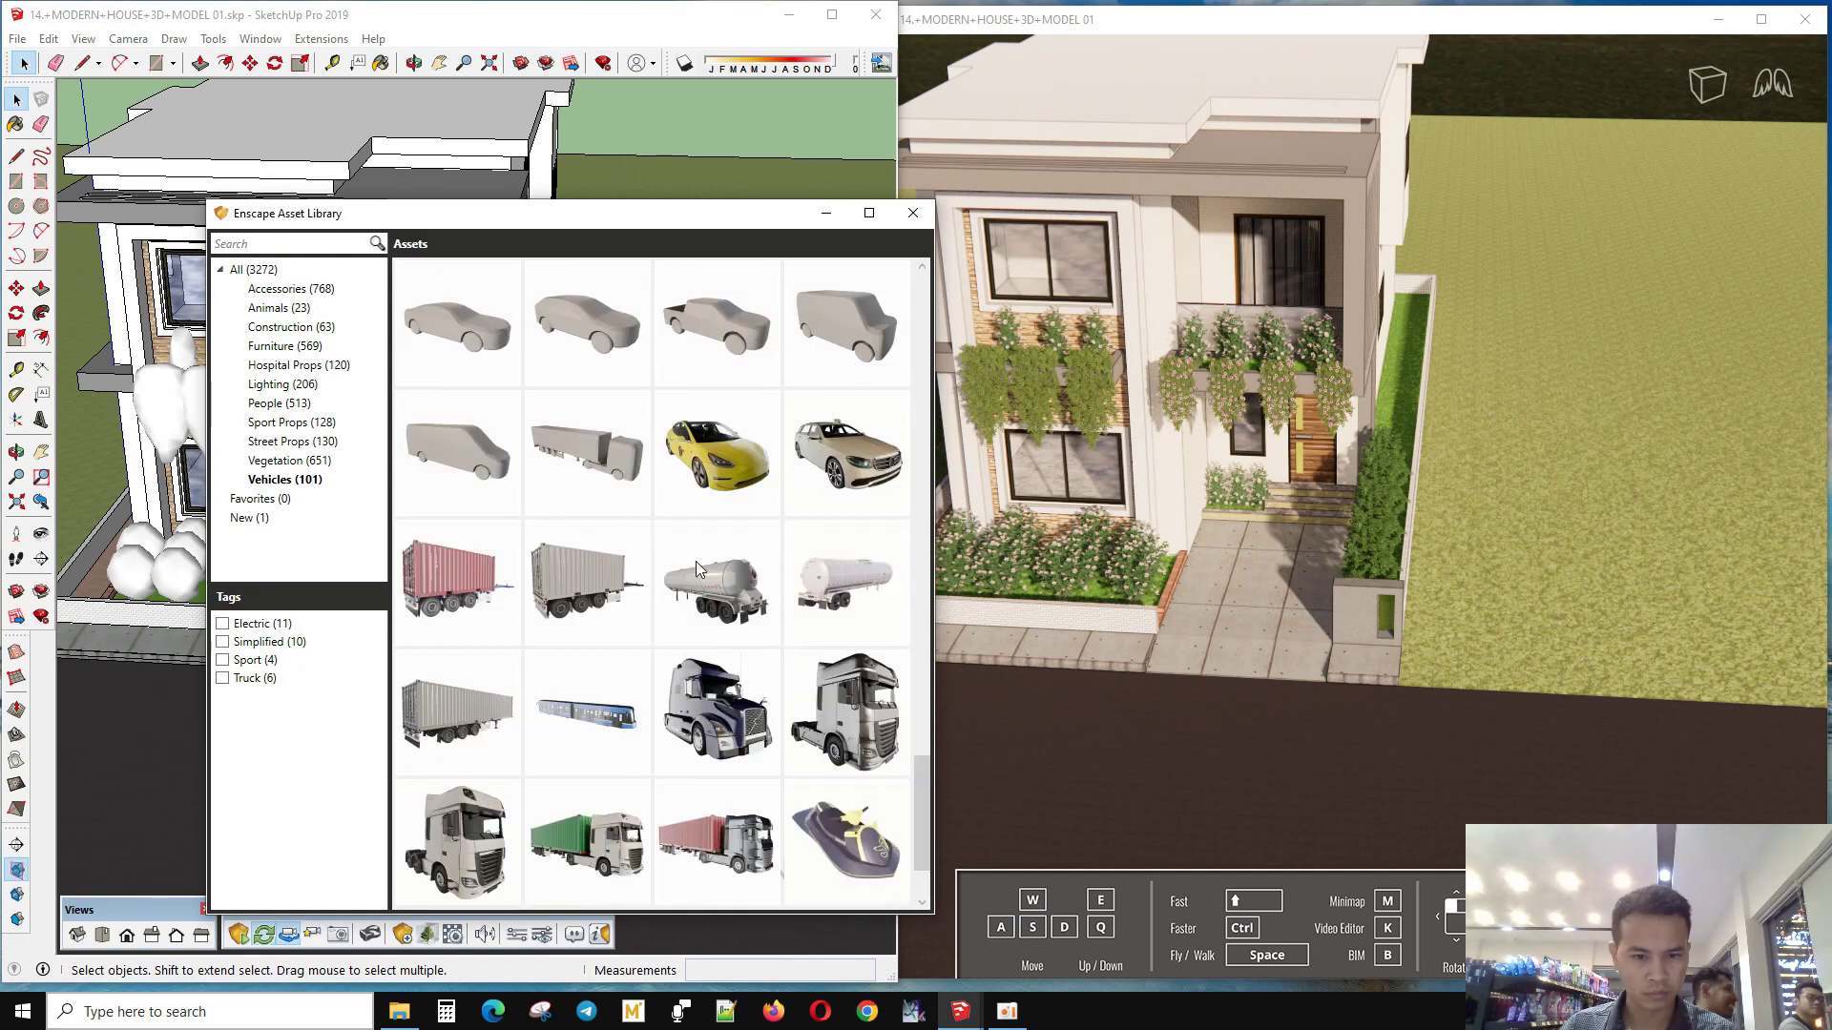
- Browse the vehicle assets and place Car 048 (SUV) on the front driveway
scroll(664, 544, down, 1)
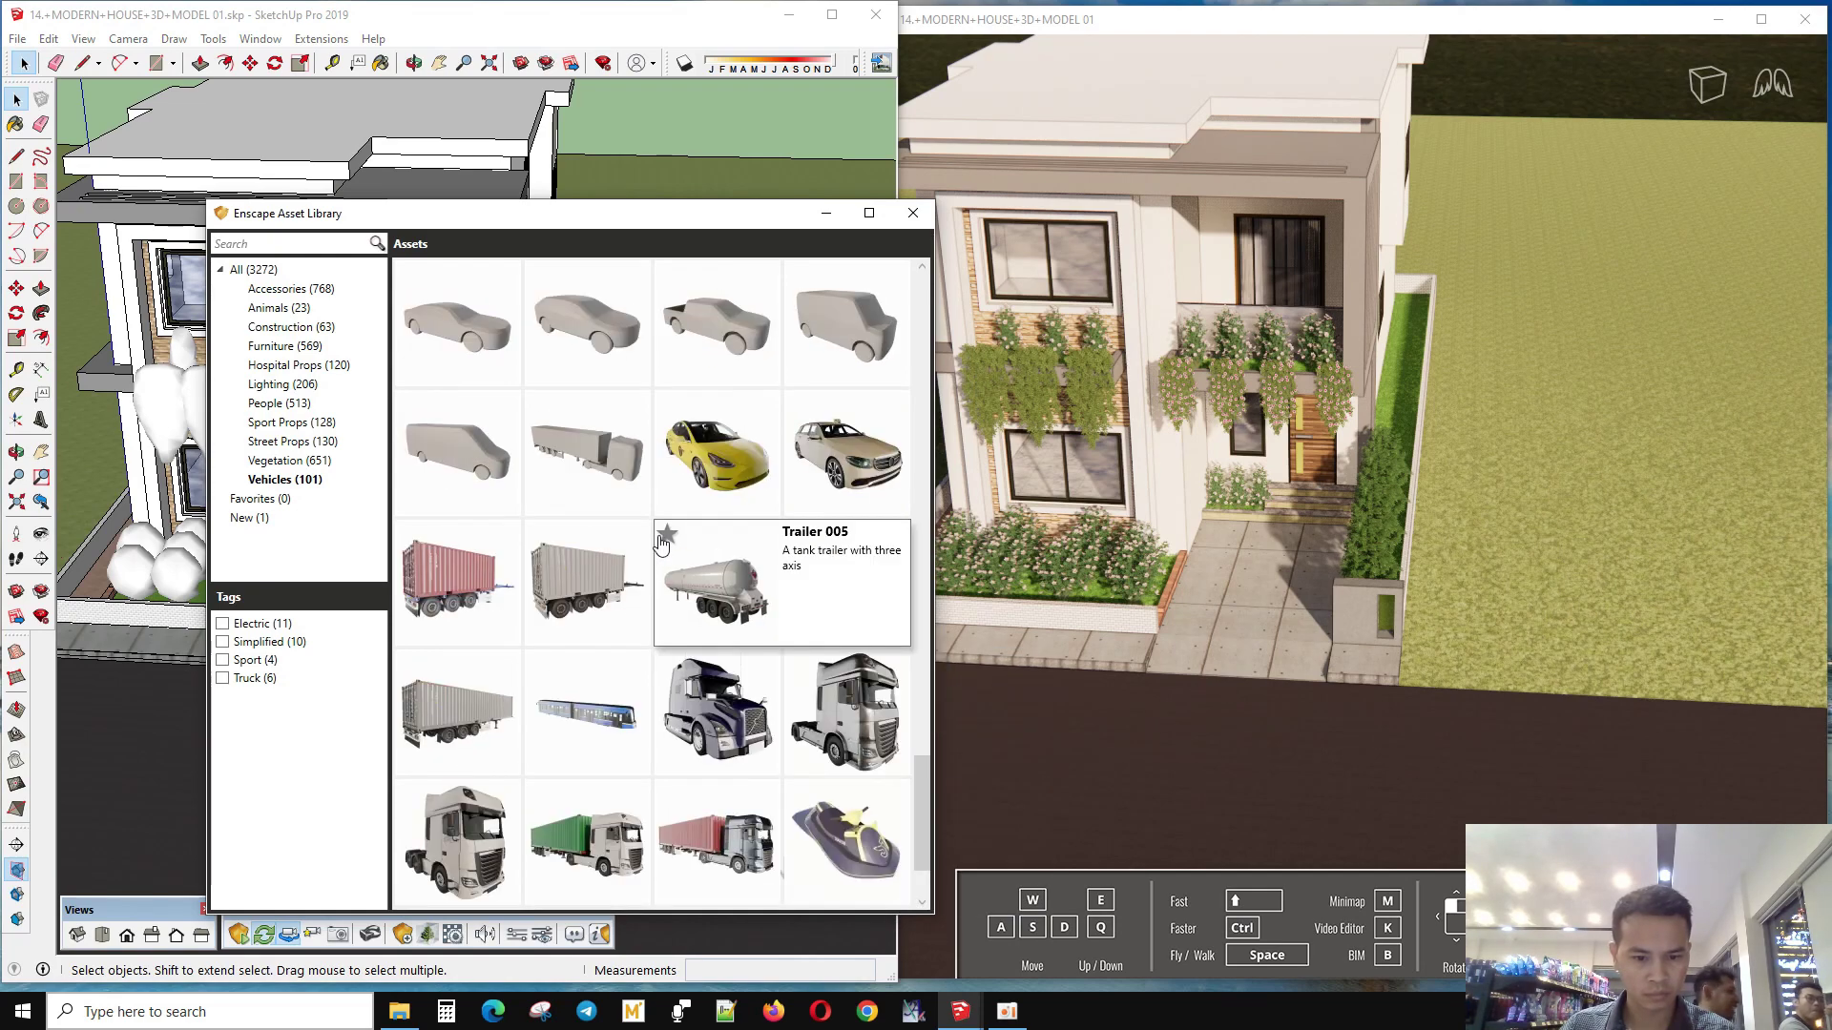
scroll(661, 544, up, 2)
scroll(661, 544, up, 1)
scroll(661, 544, up, 2)
scroll(661, 544, up, 2)
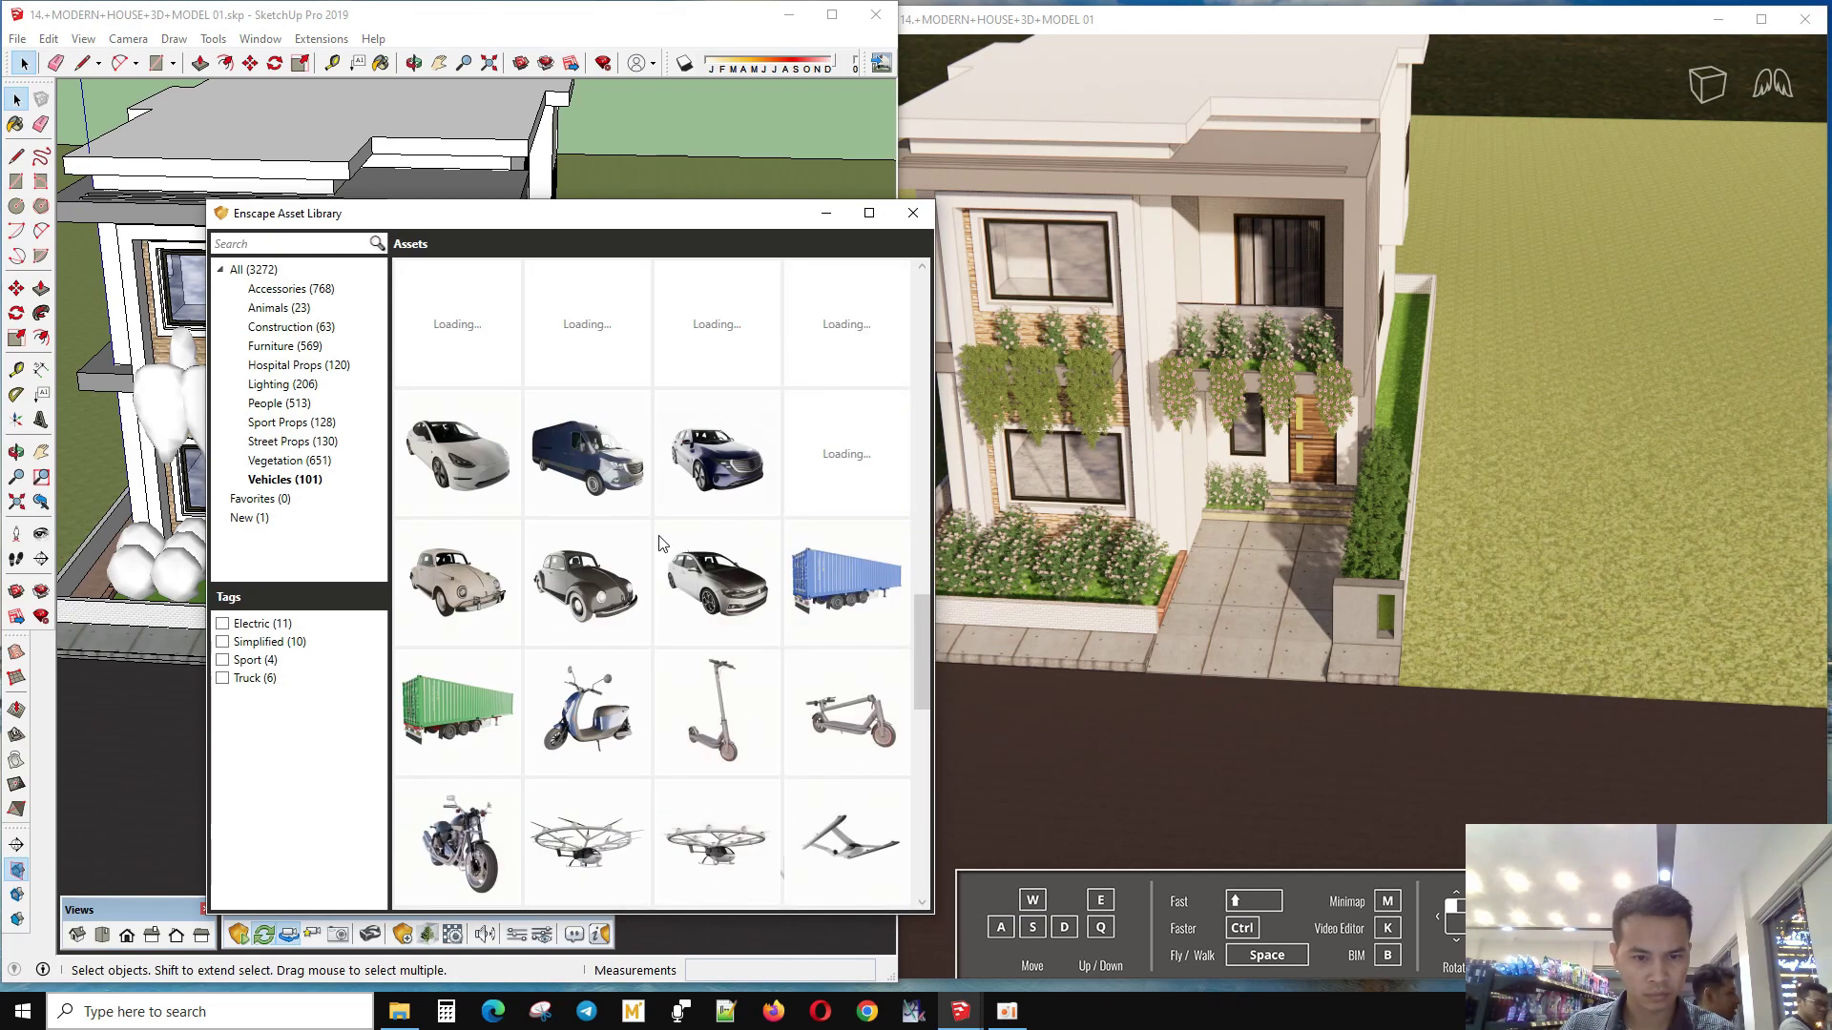
scroll(734, 446, up, 1)
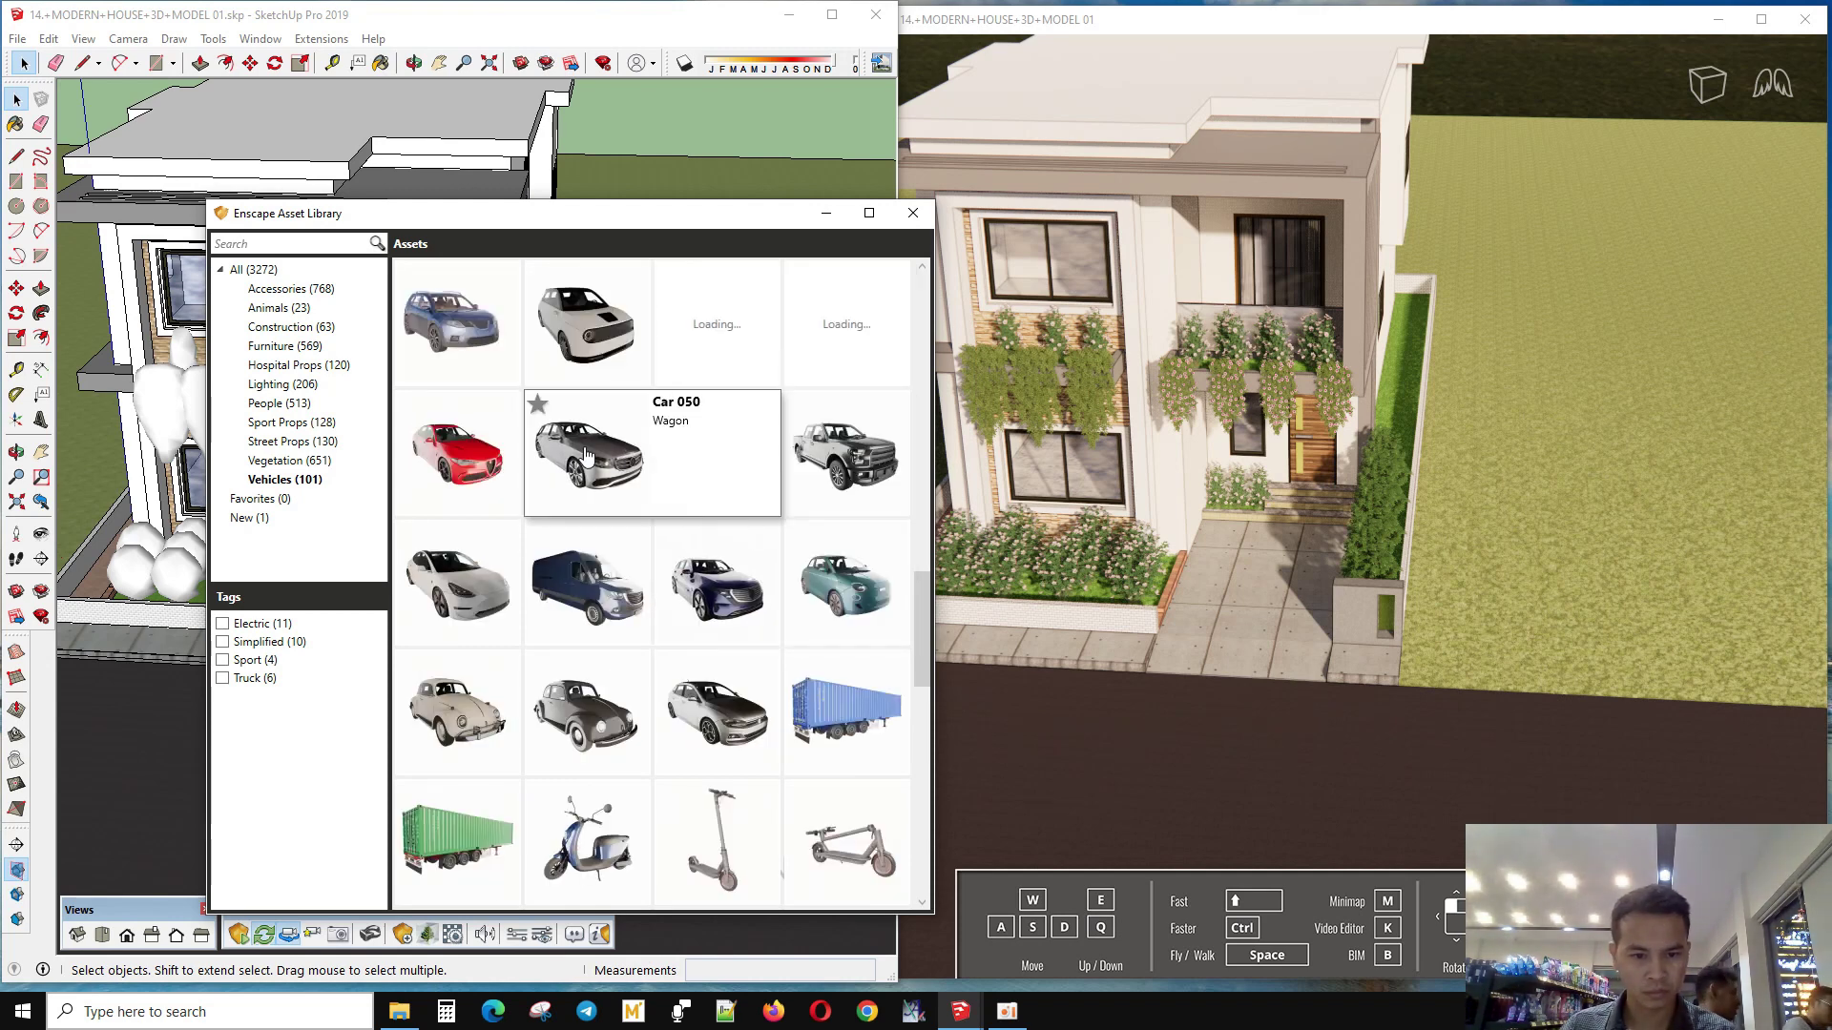
scroll(668, 429, up, 1)
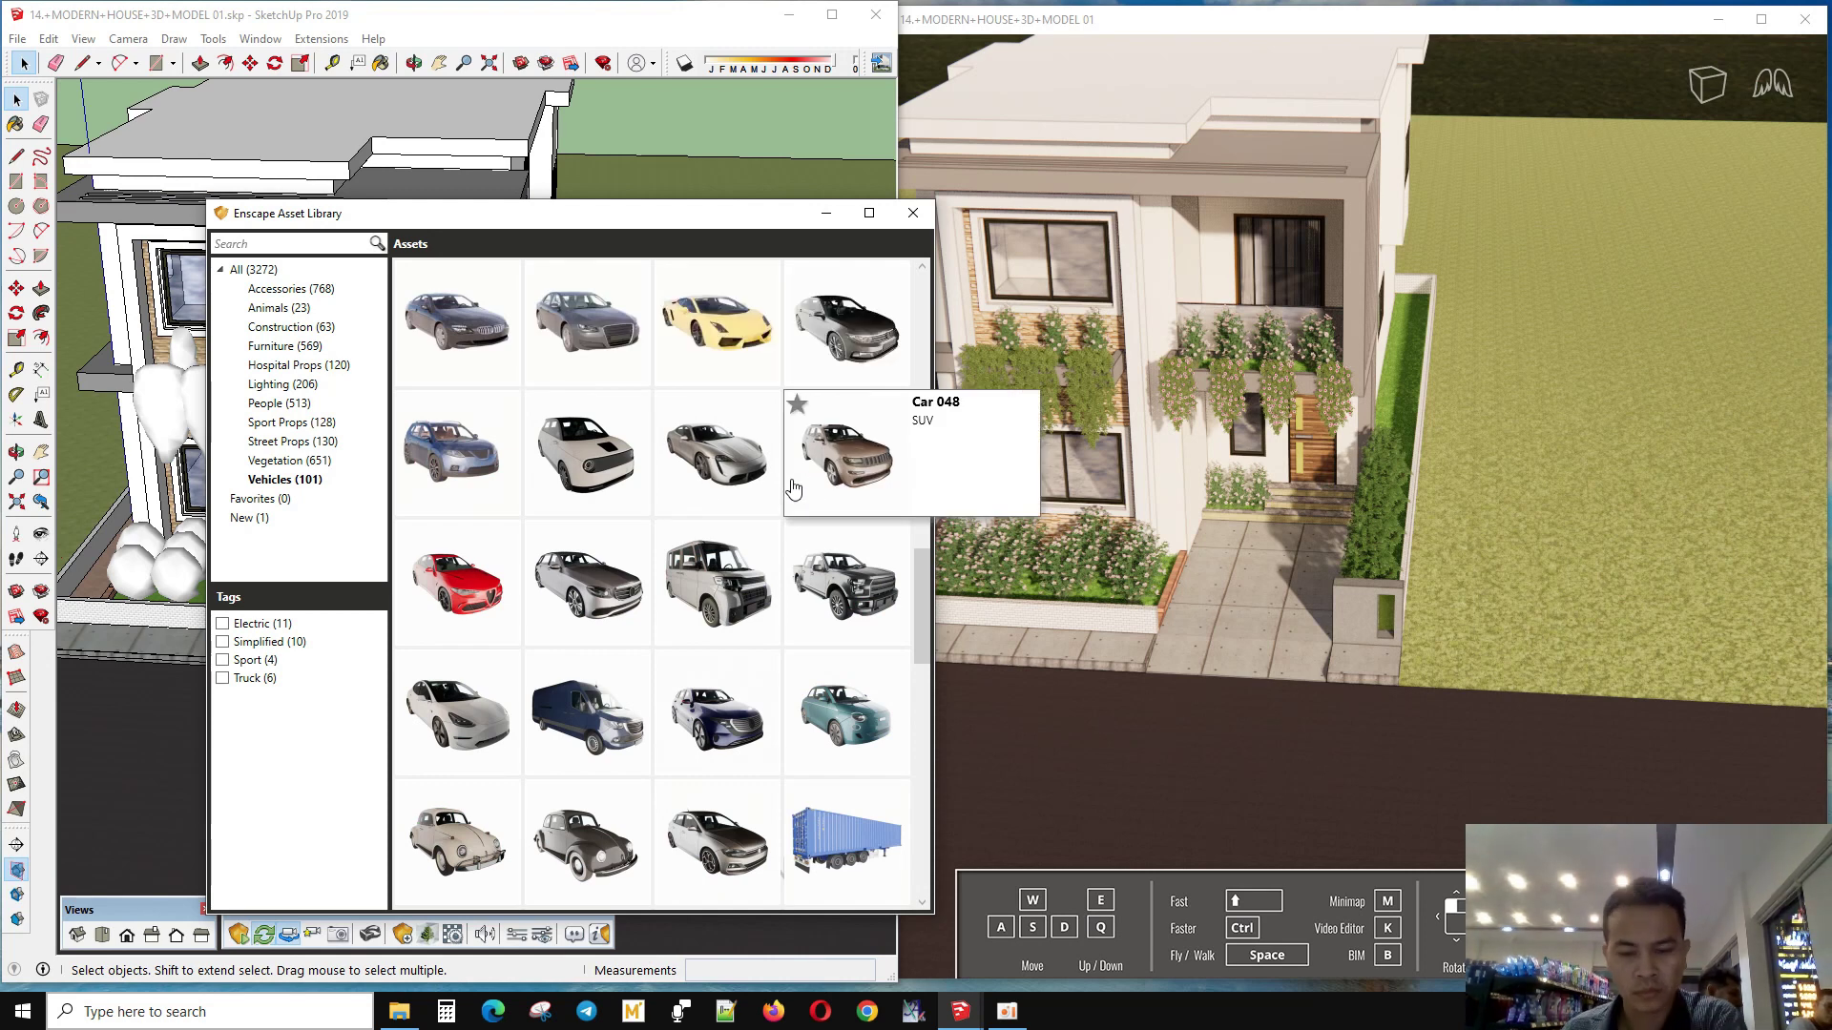
click(788, 491)
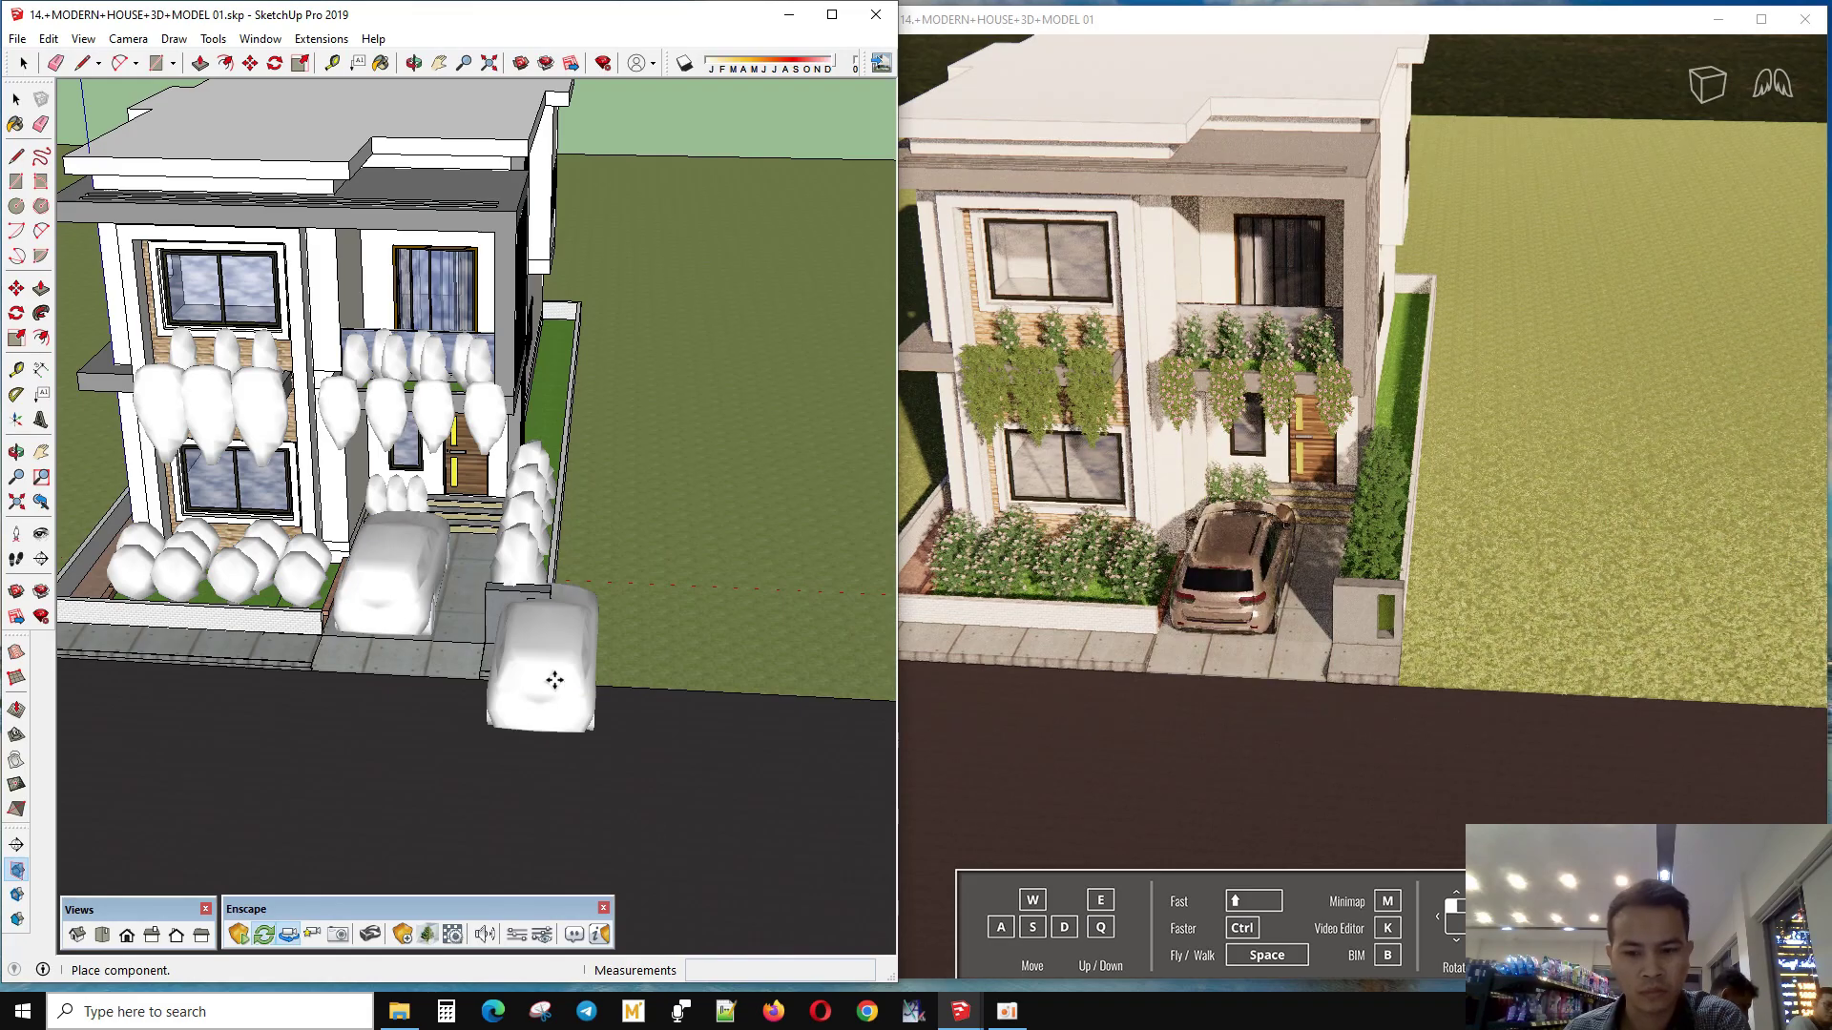
- Cancel the extra car copy and select the SUV on the driveway
scroll(554, 680, up, 2)
scroll(462, 646, up, 1)
scroll(614, 614, up, 2)
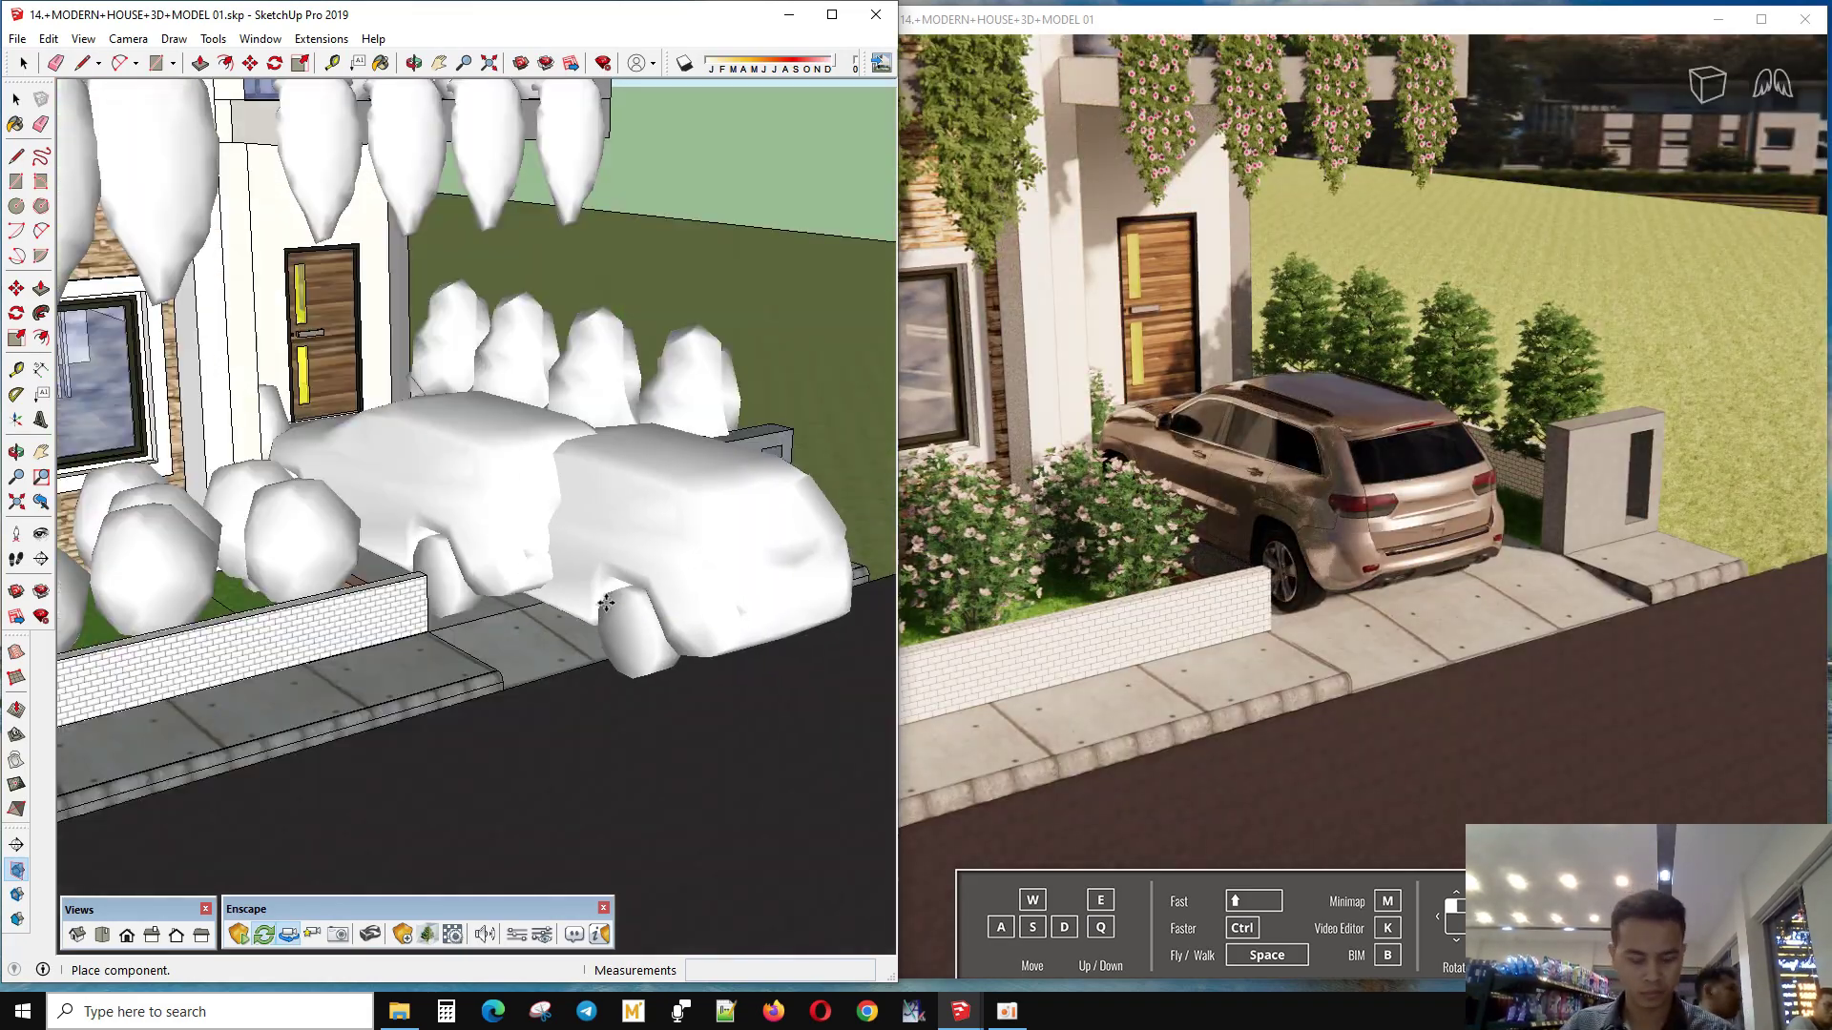
key(Escape)
middle_drag(458, 483, 455, 428)
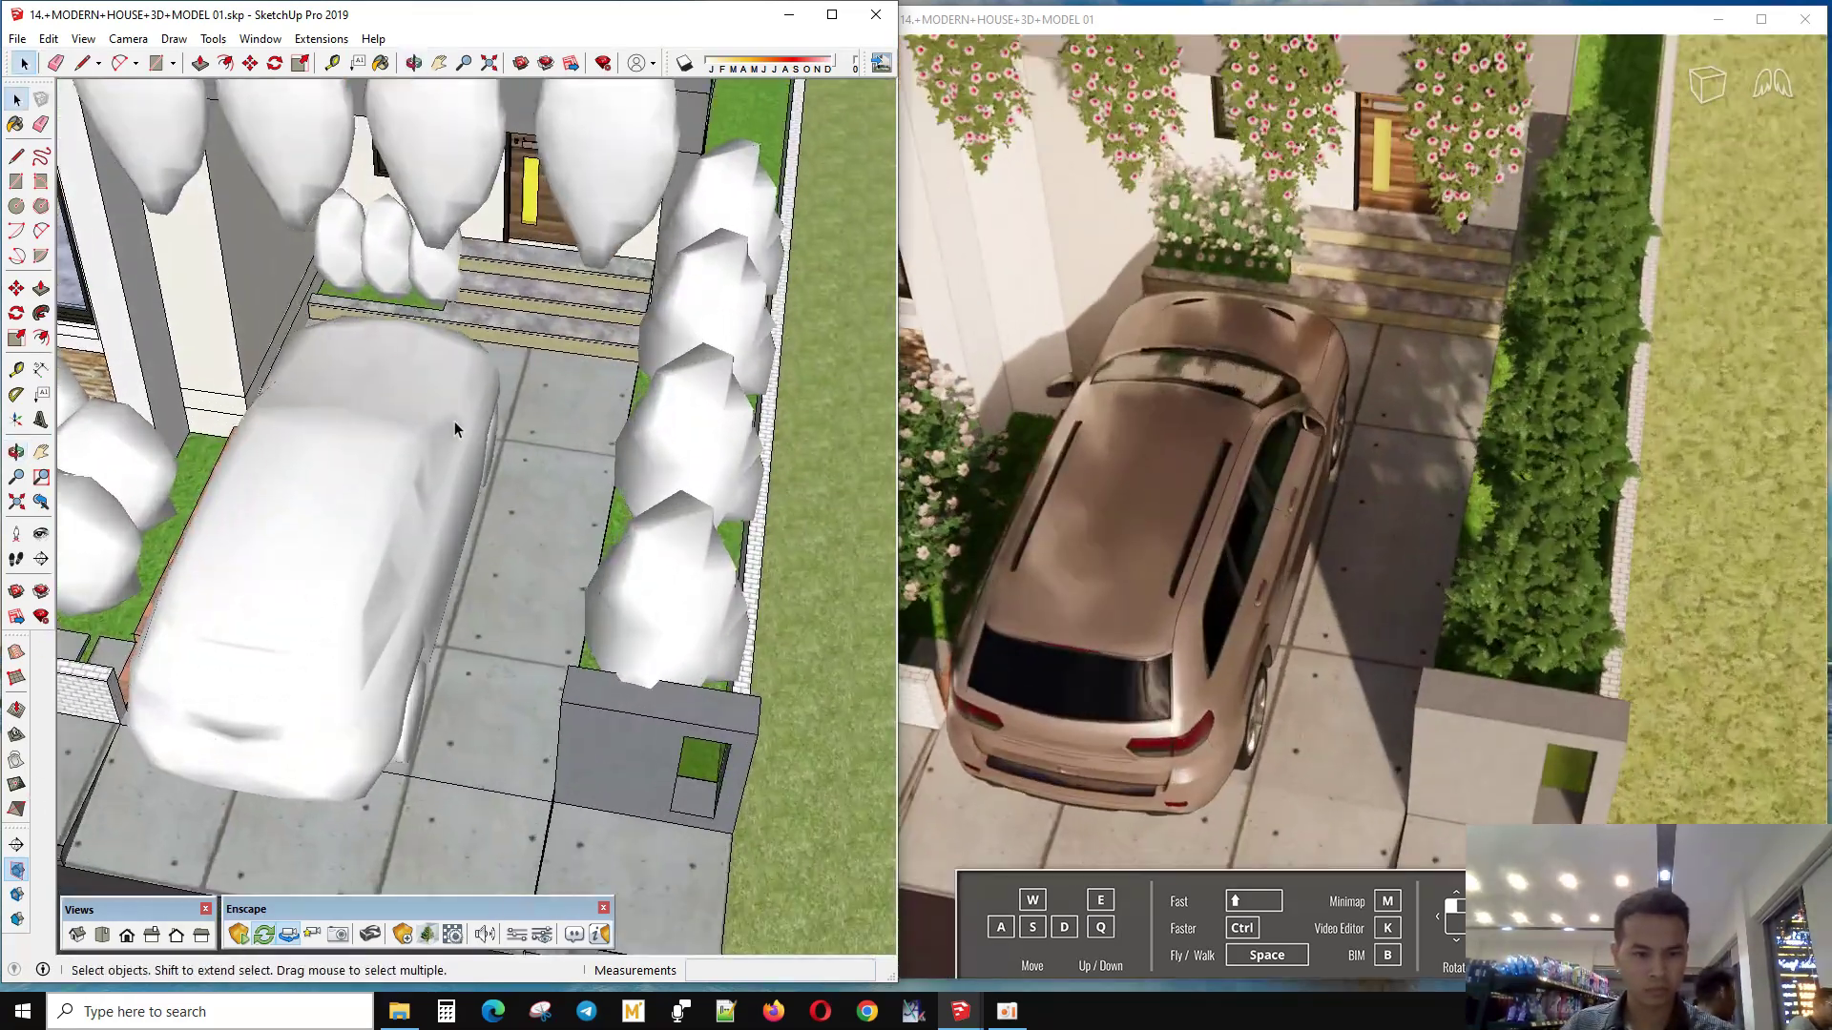
click(454, 428)
- Move the SUV about 27.52 cm so it sits squarely on the driveway
scroll(384, 340, up, 1)
scroll(384, 340, up, 3)
mouse_move(385, 341)
middle_down()
mouse_move(507, 450)
mouse_move(512, 478)
mouse_move(364, 360)
mouse_move(348, 461)
mouse_move(518, 753)
middle_up()
key(m)
scroll(409, 661, down, 2)
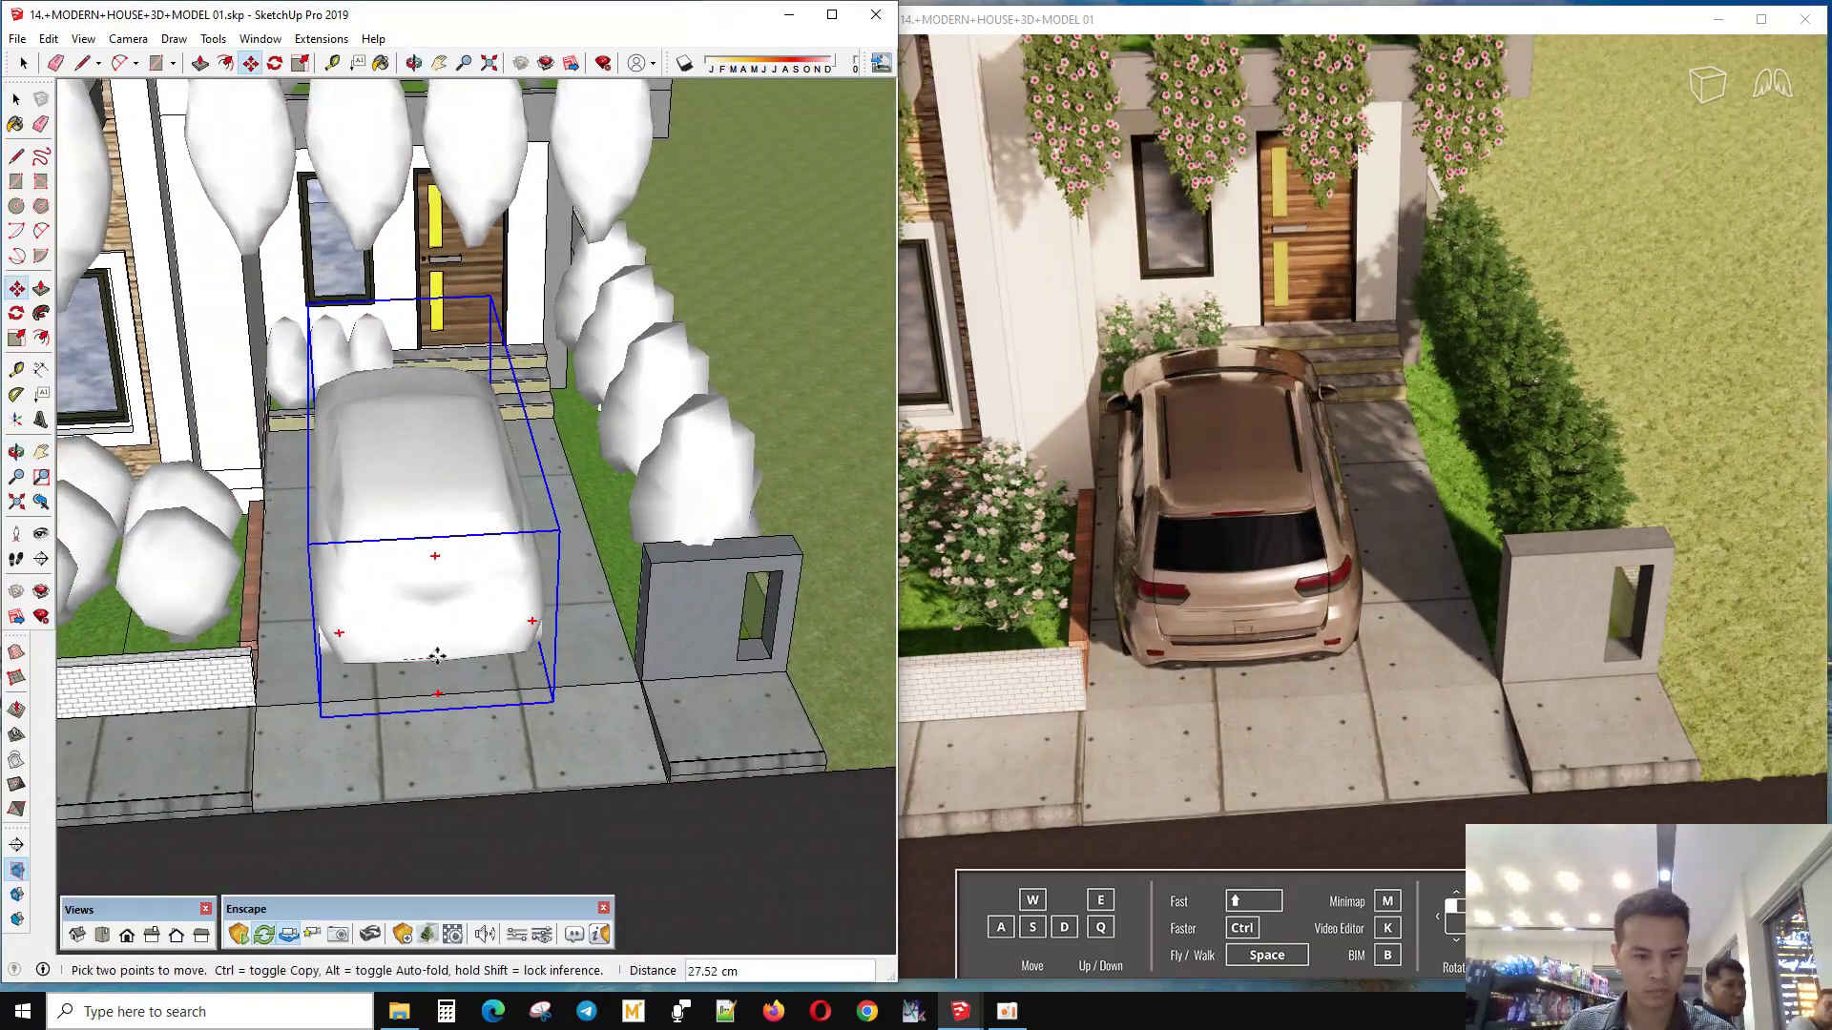
key(space)
click(547, 846)
- Orbit out over the driveway to check the SUV's new position against the house
mouse_move(548, 847)
middle_down()
mouse_move(454, 626)
mouse_move(454, 736)
middle_up()
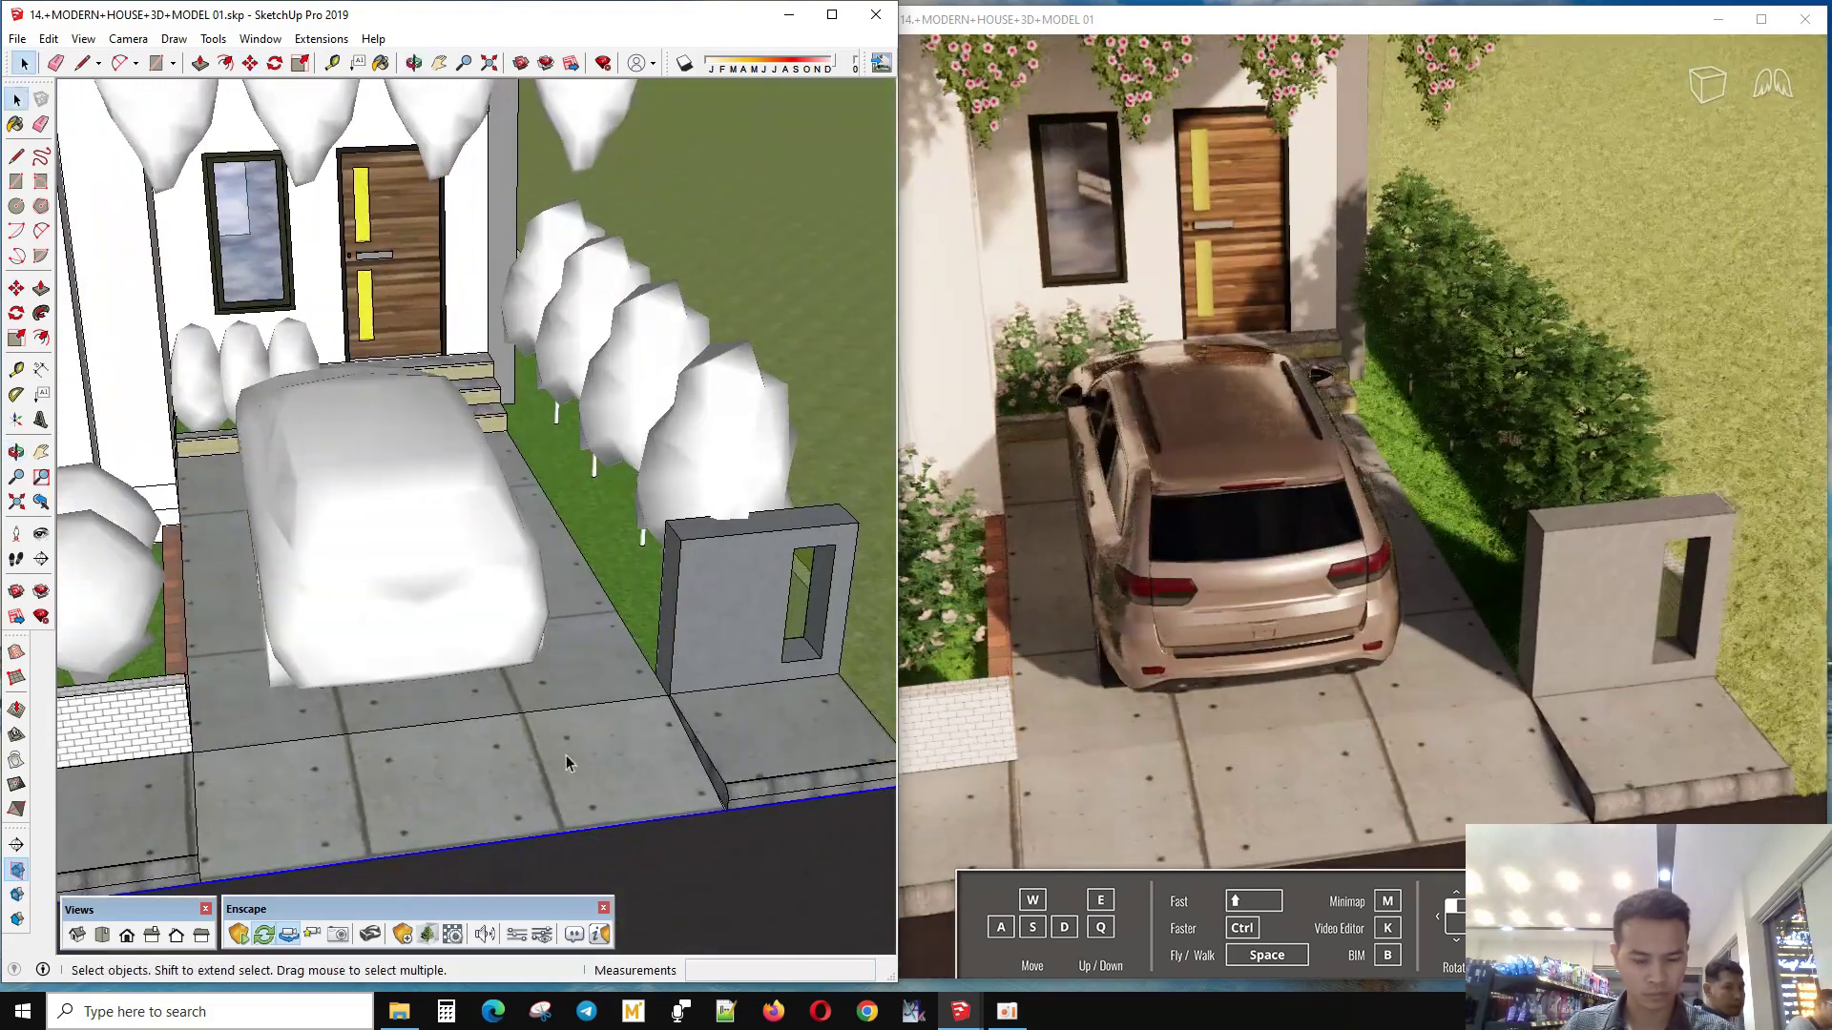
click(281, 701)
middle_drag(280, 701, 457, 695)
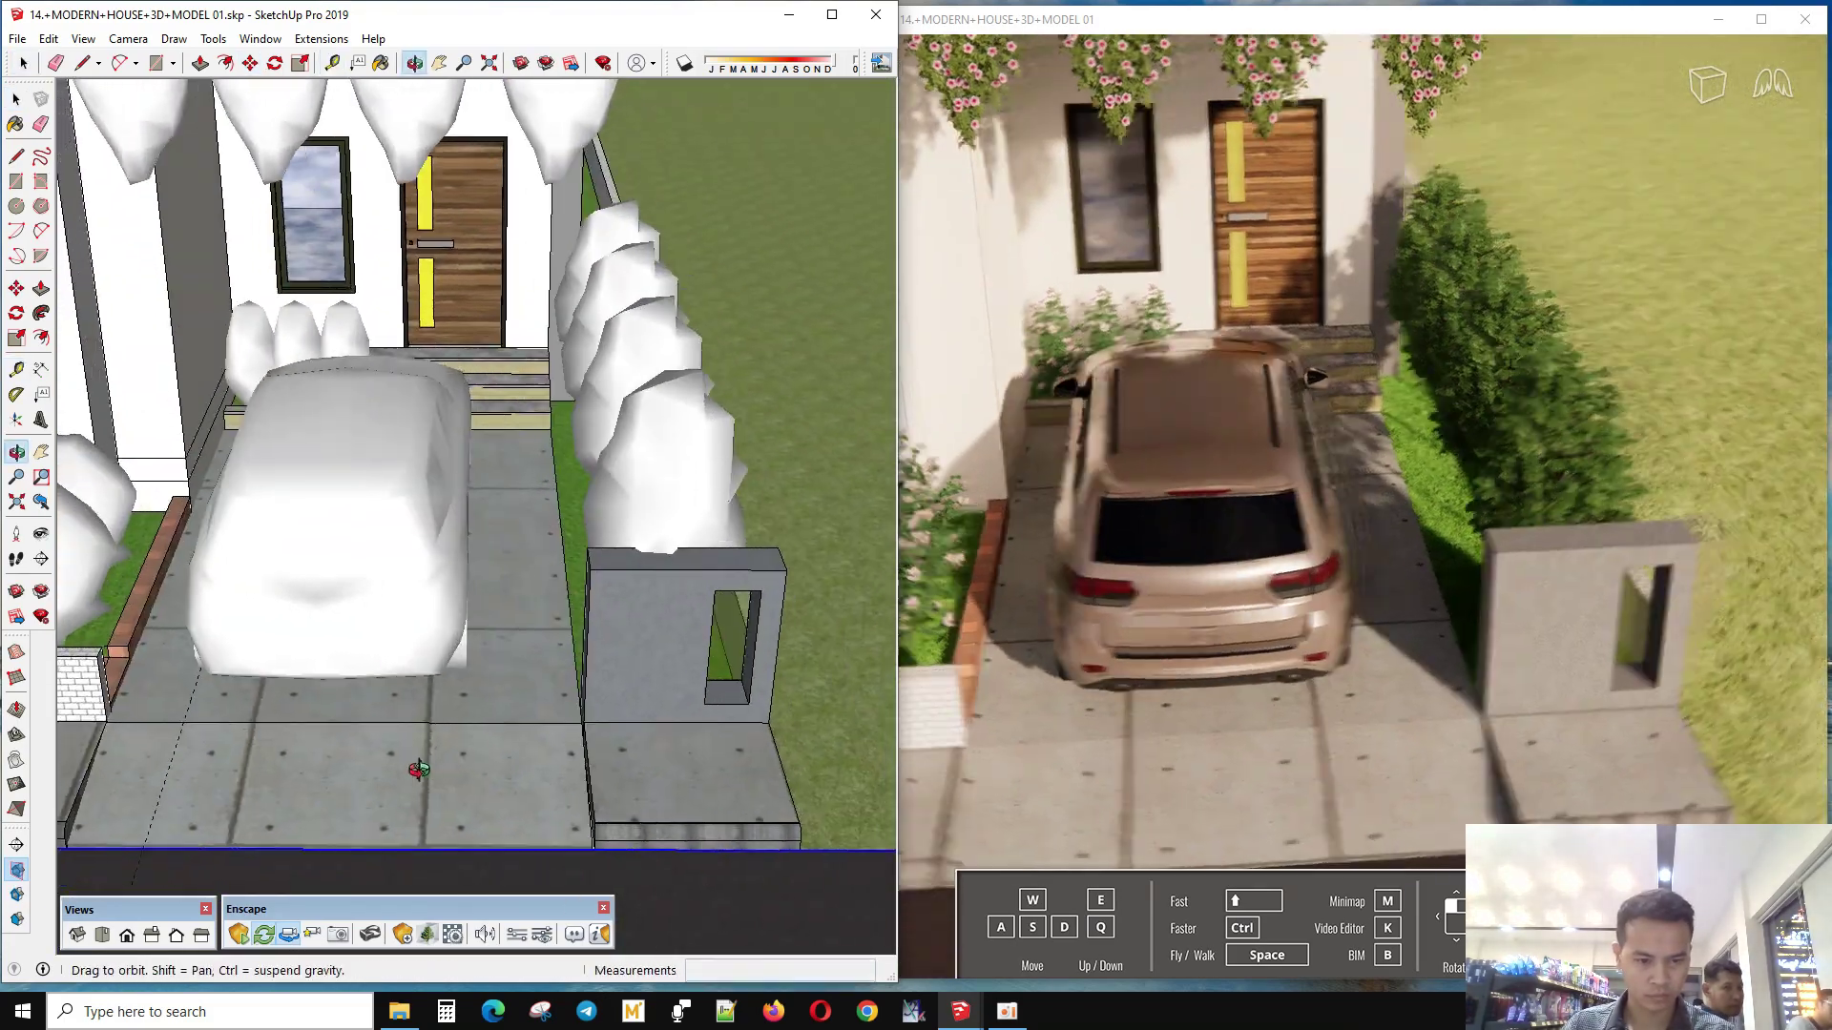
key(space)
scroll(463, 691, down, 3)
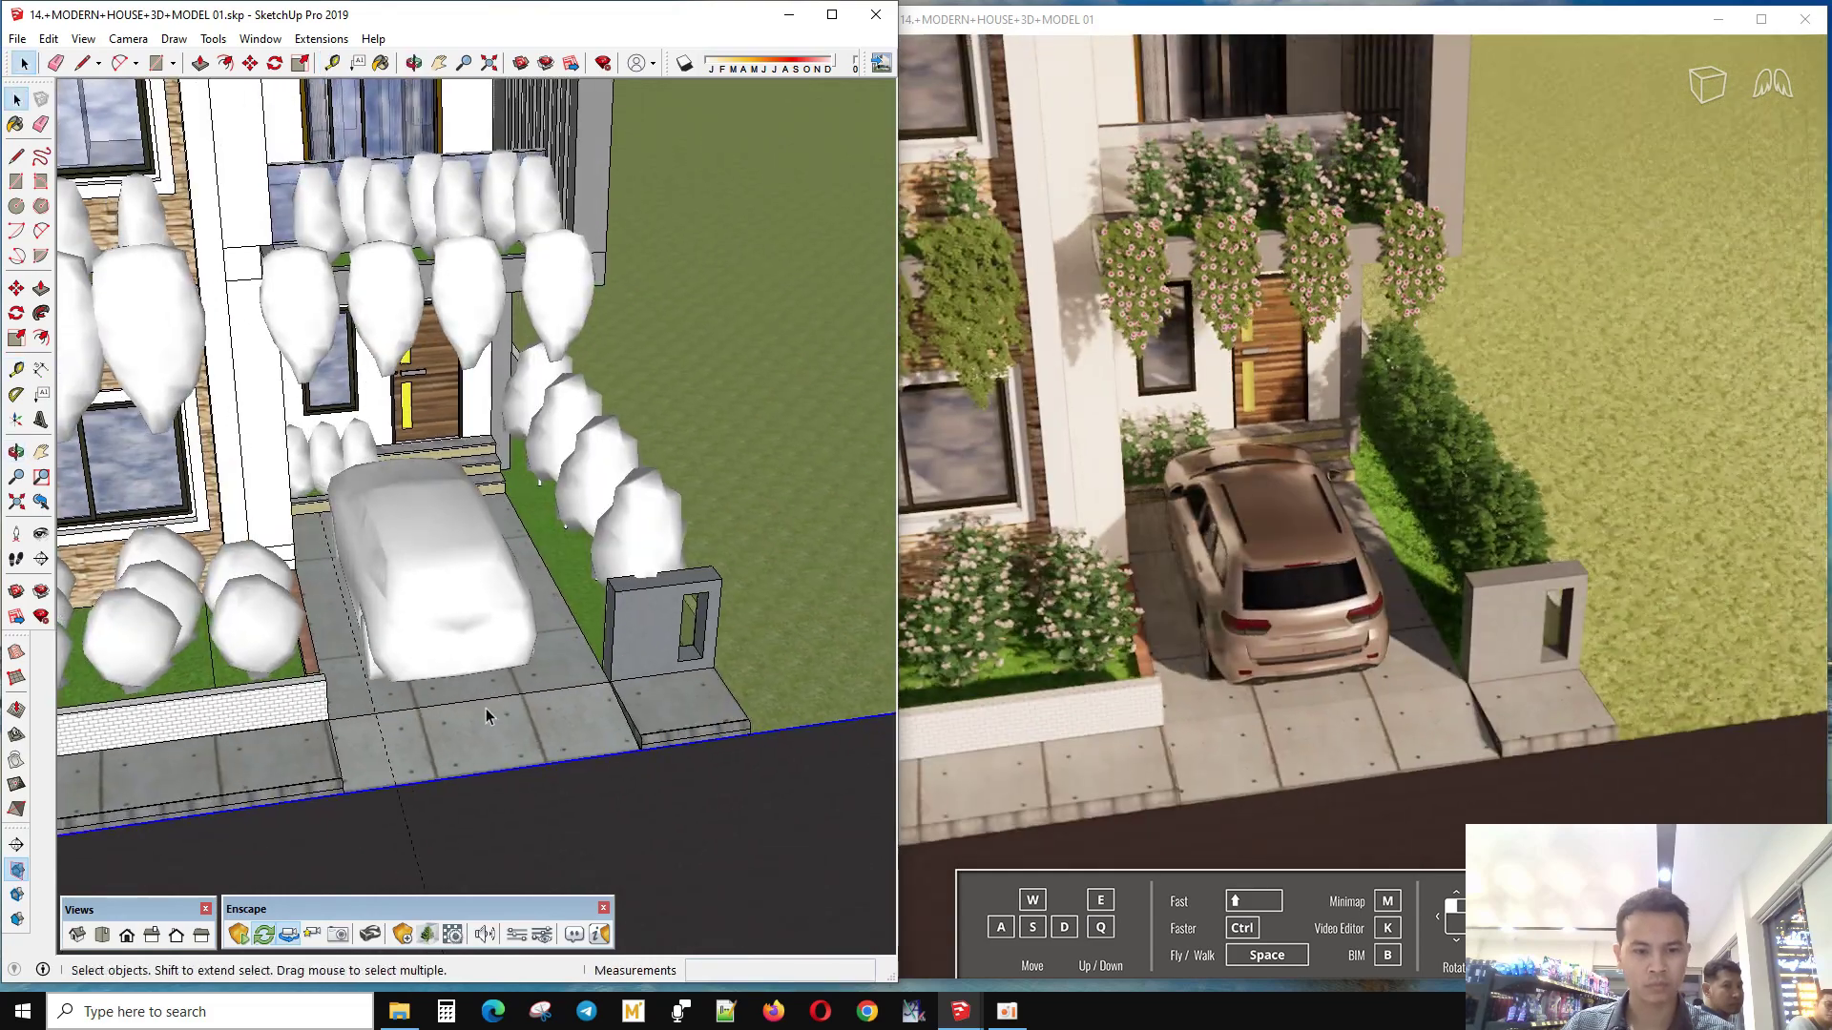
scroll(405, 730, down, 5)
middle_drag(613, 728, 382, 423)
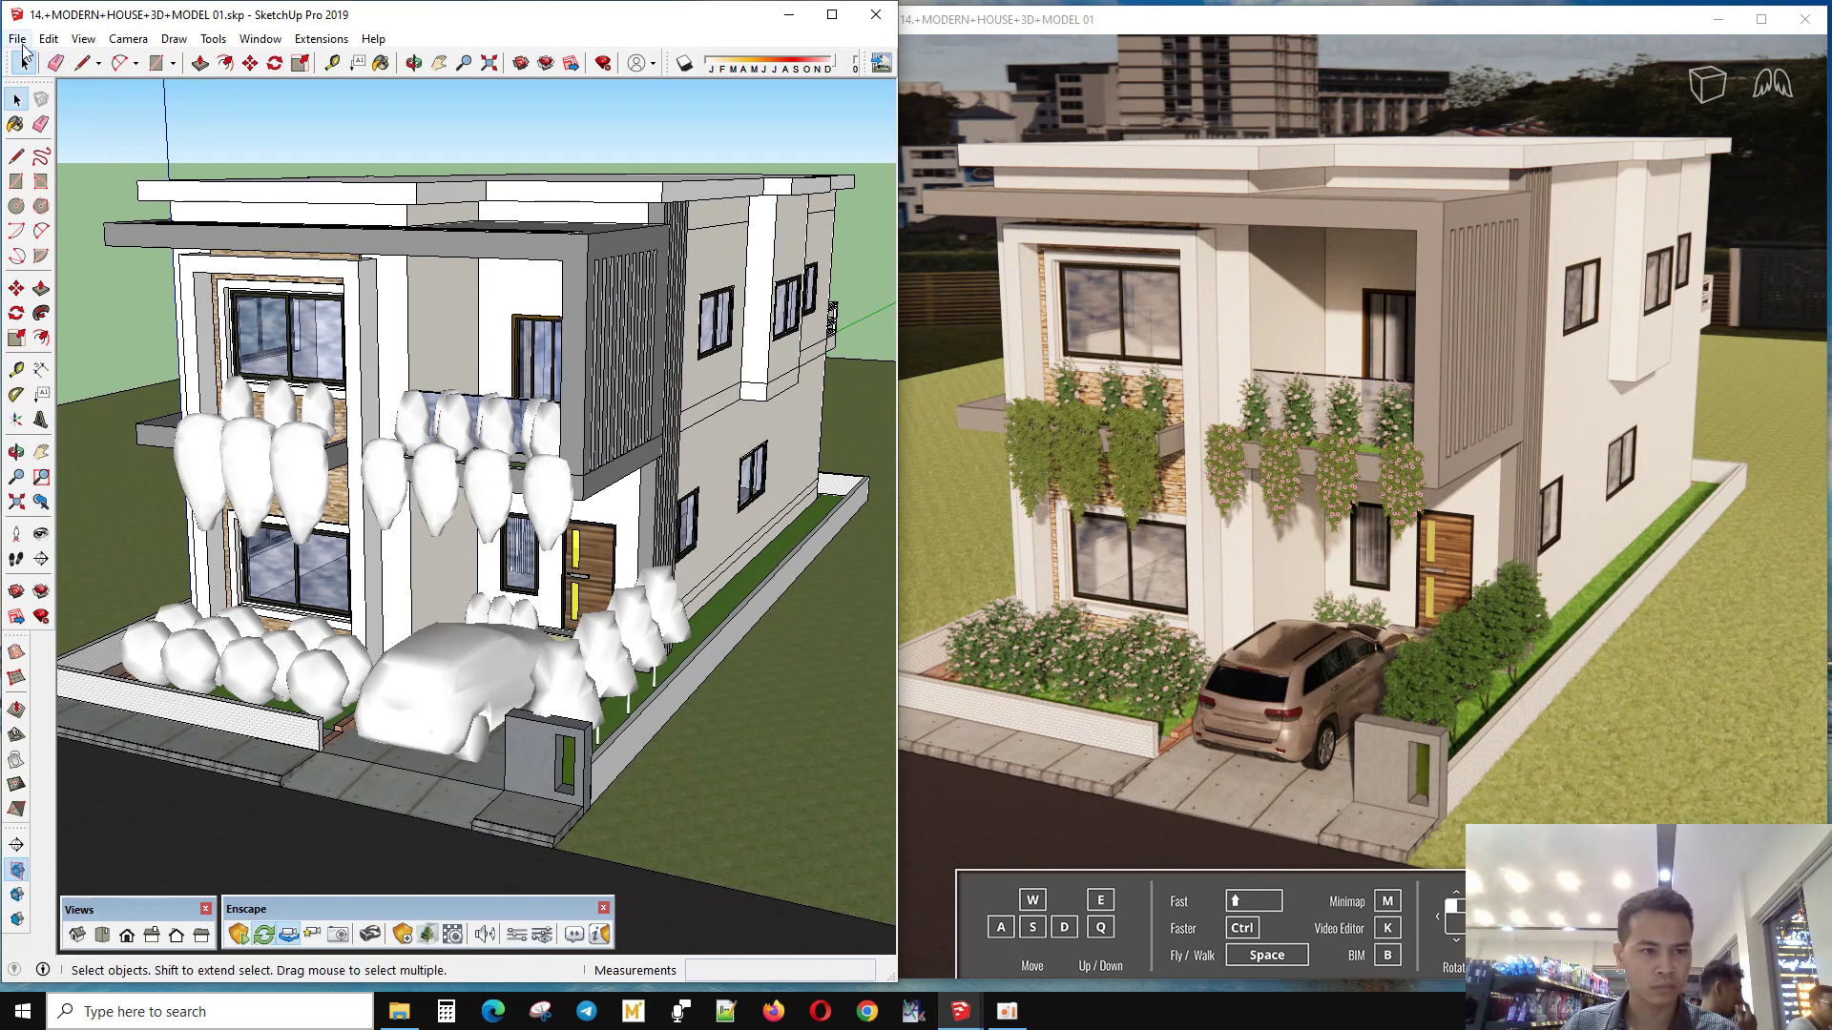
- Save the model and bring the Enscape Asset Library back to the front
click(18, 38)
click(43, 134)
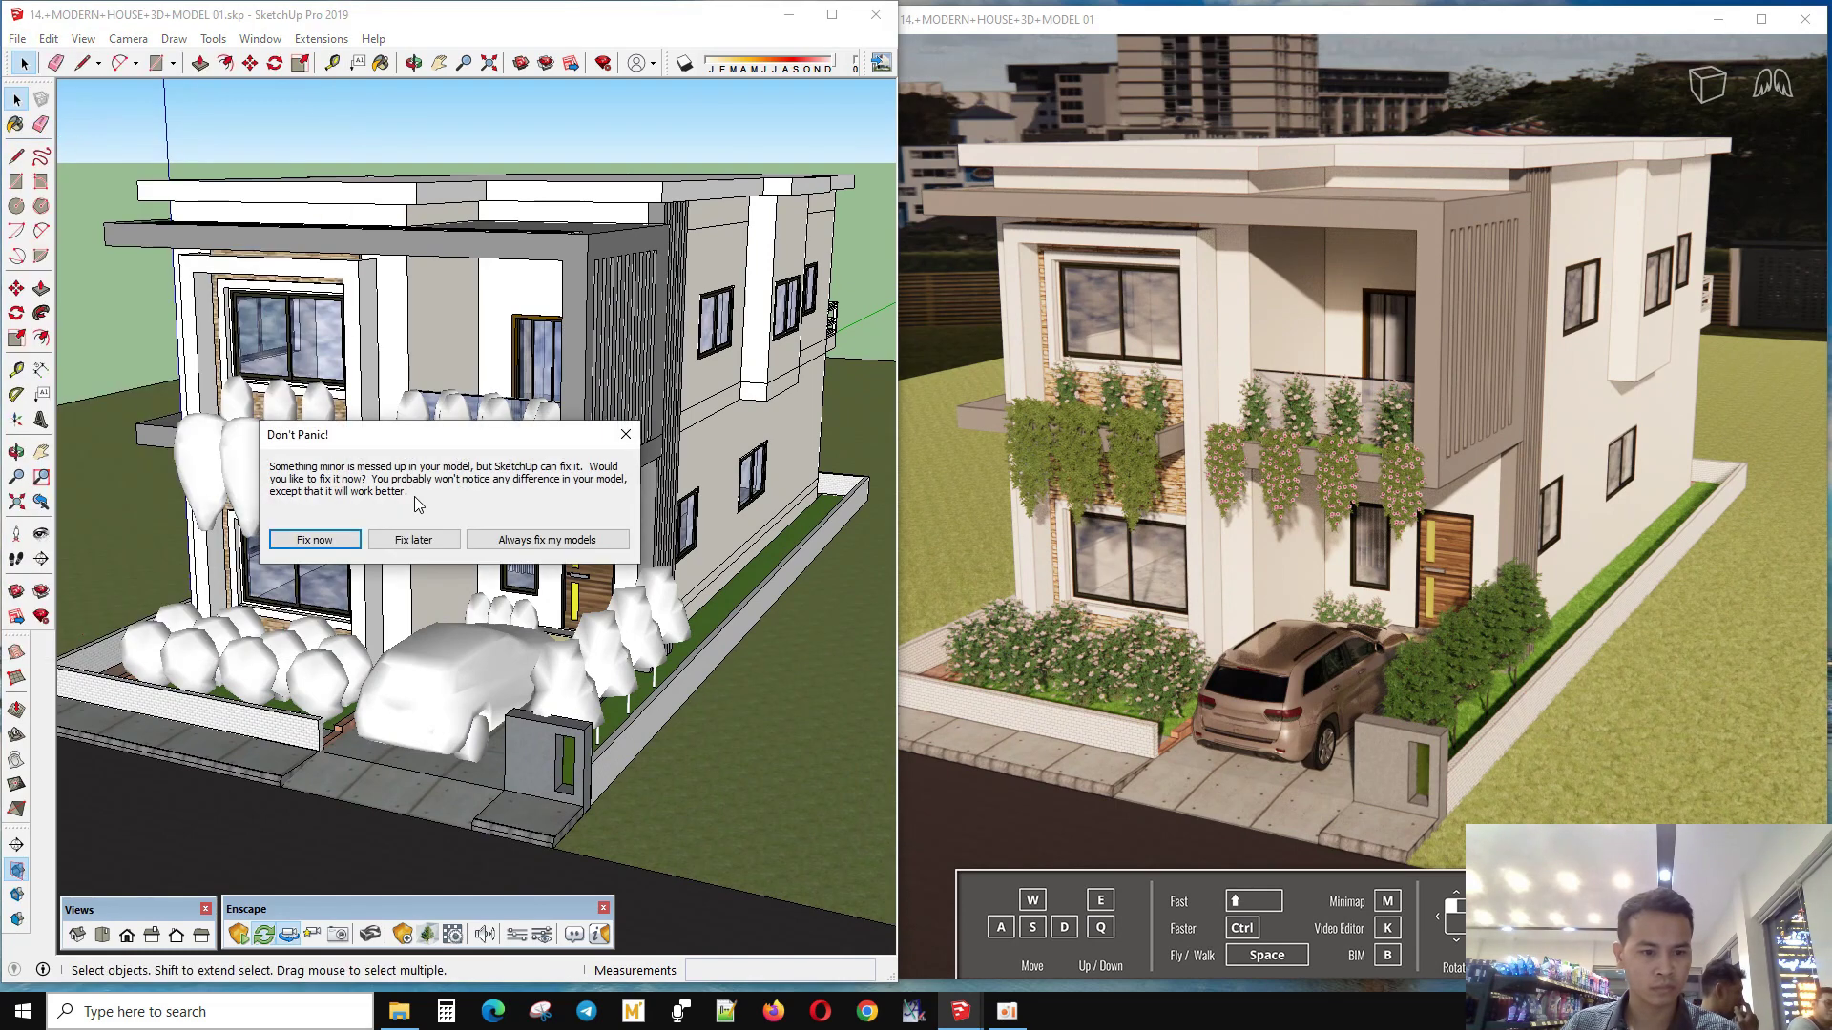
key(Return)
click(18, 38)
click(43, 135)
click(448, 553)
click(1079, 931)
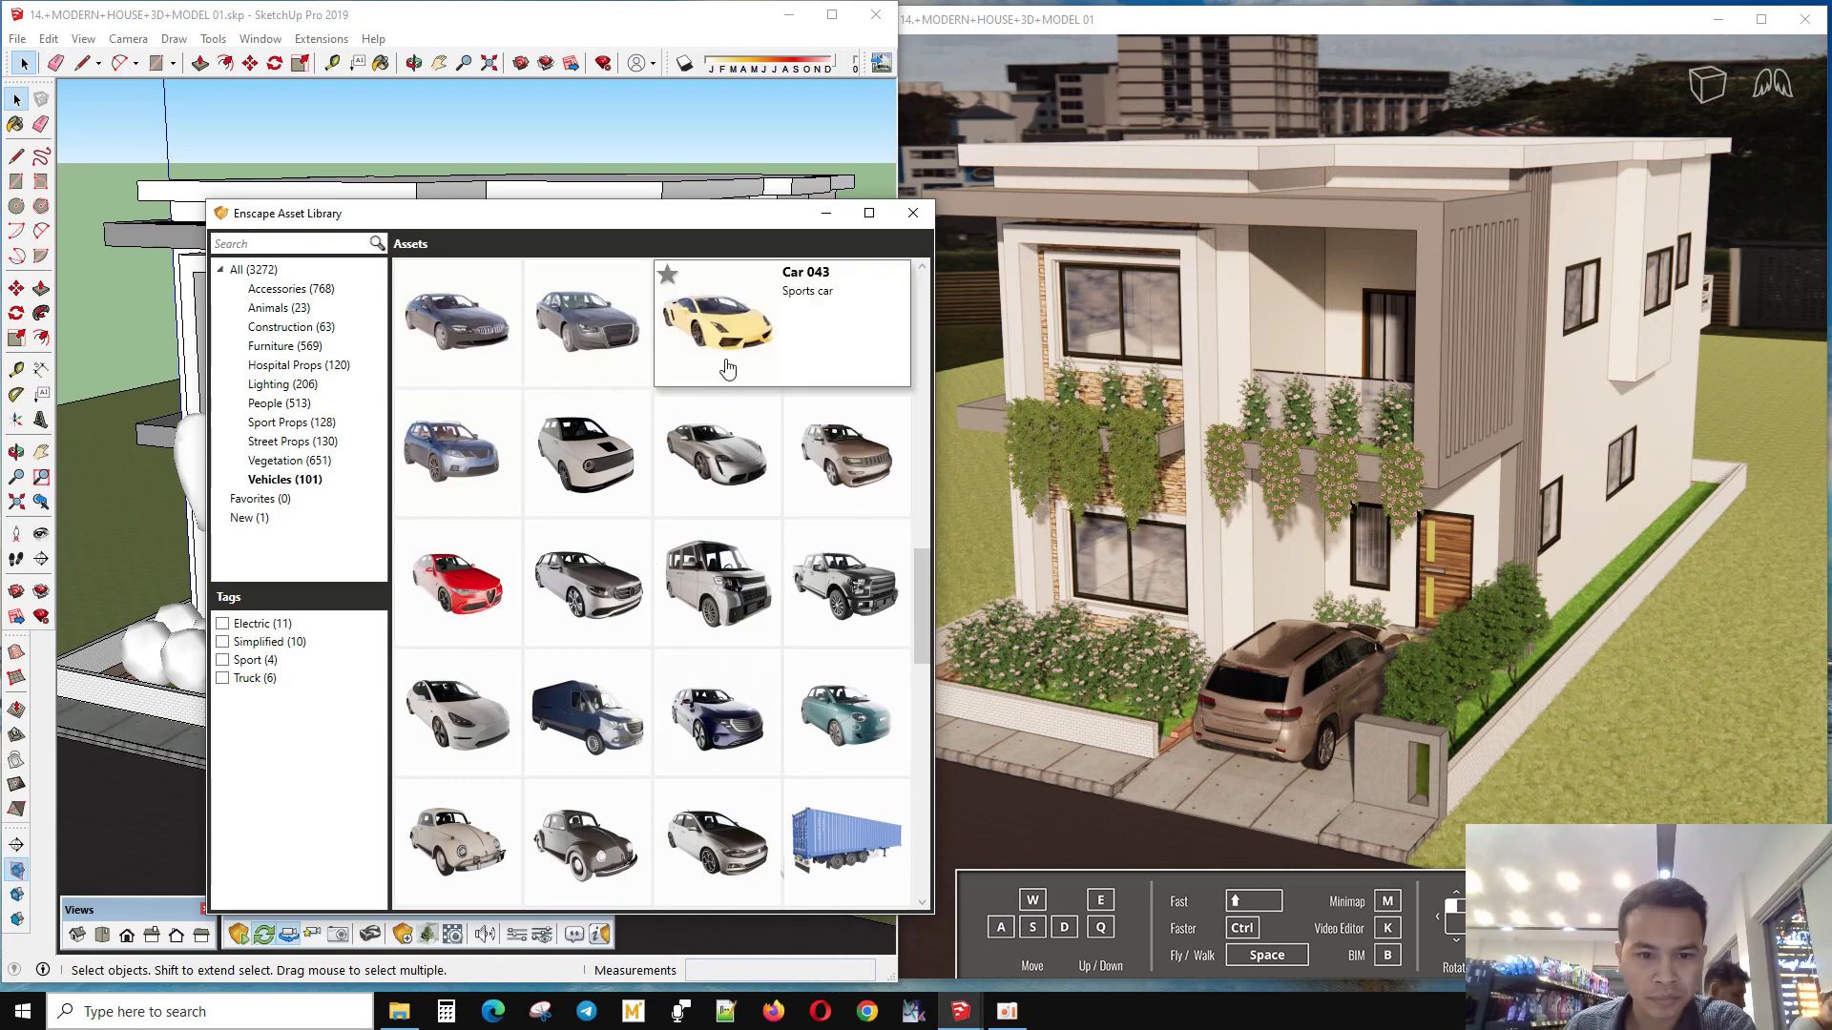
- Place two more cars from the library on the street beside the house
scroll(665, 600, down, 3)
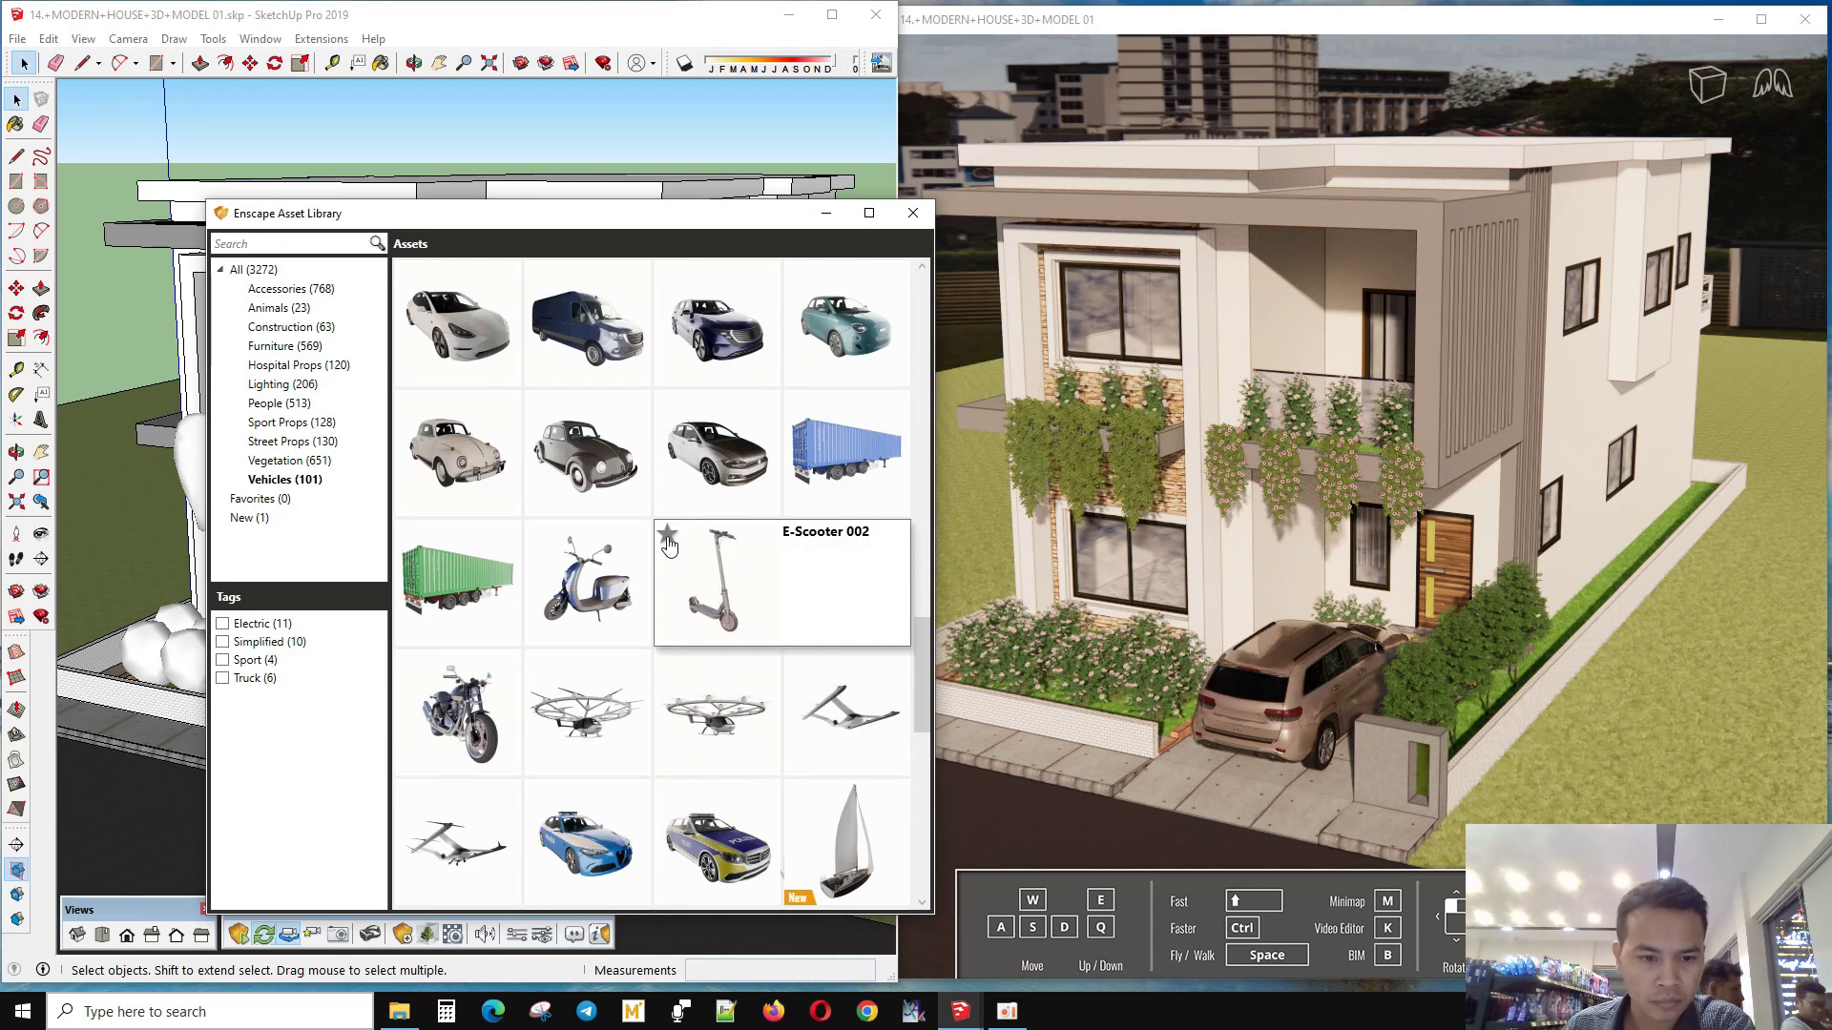
scroll(632, 491, up, 1)
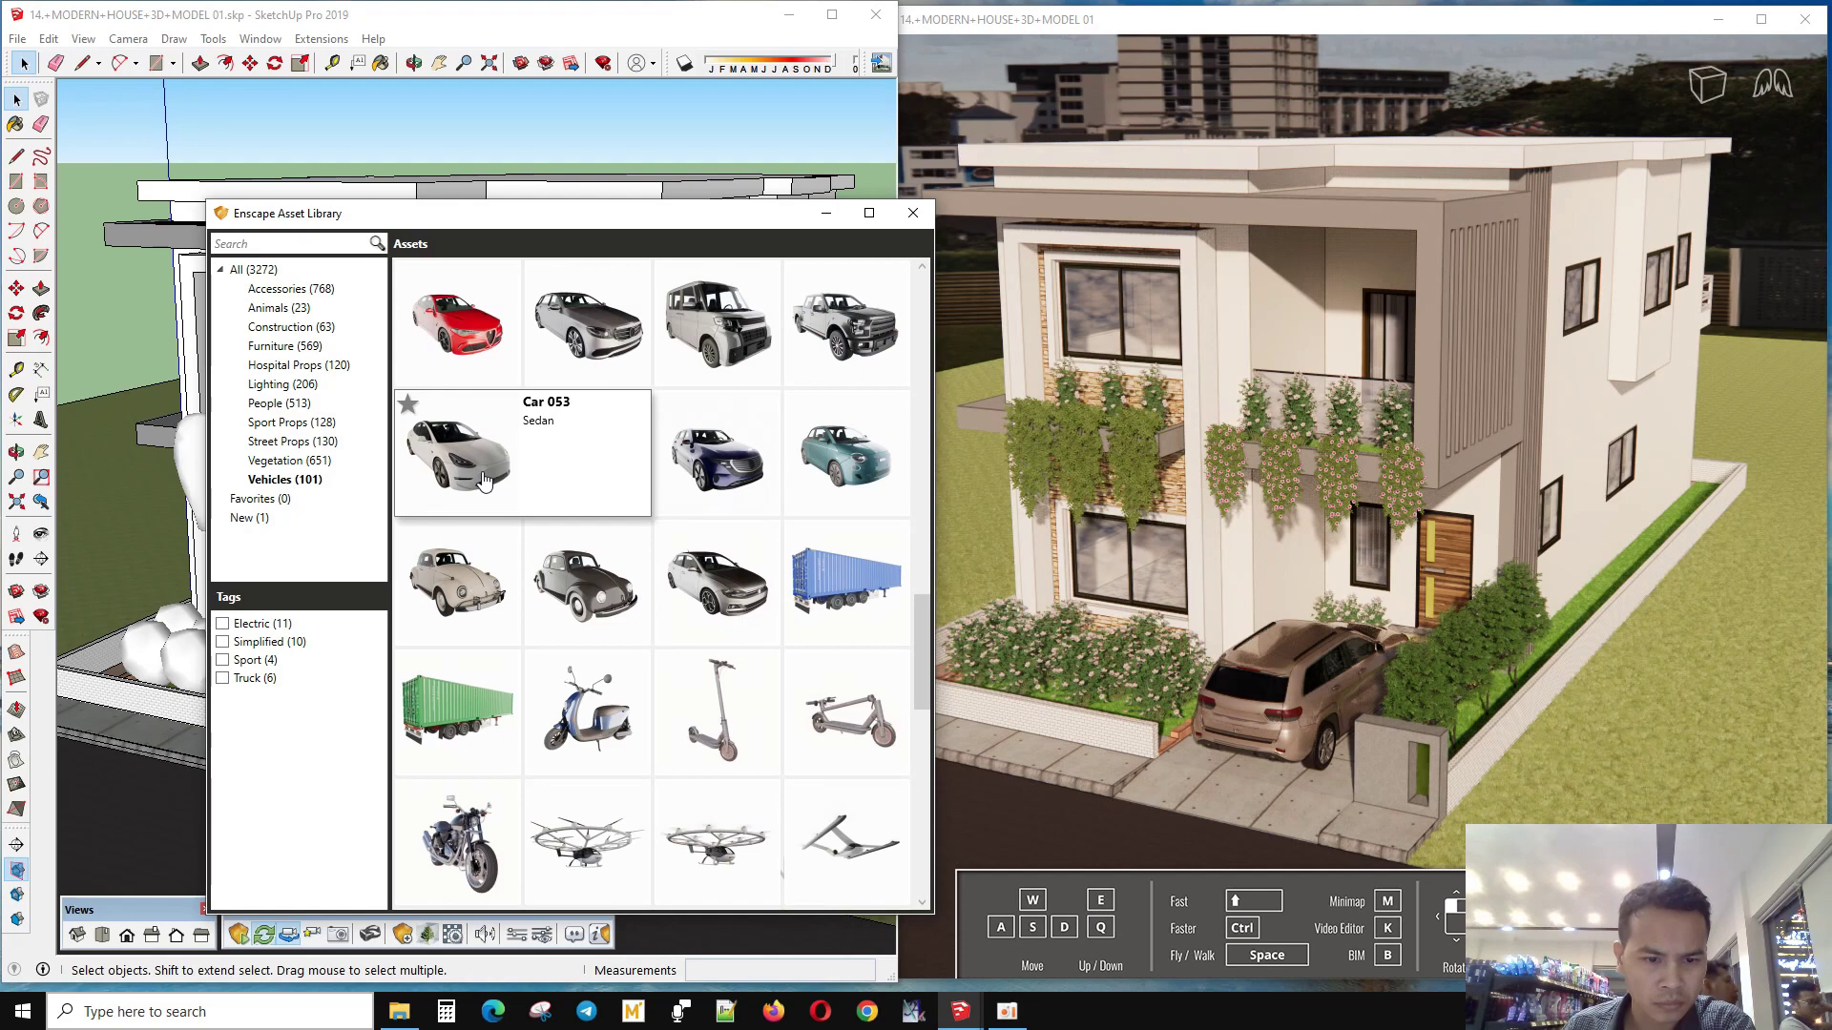
click(593, 363)
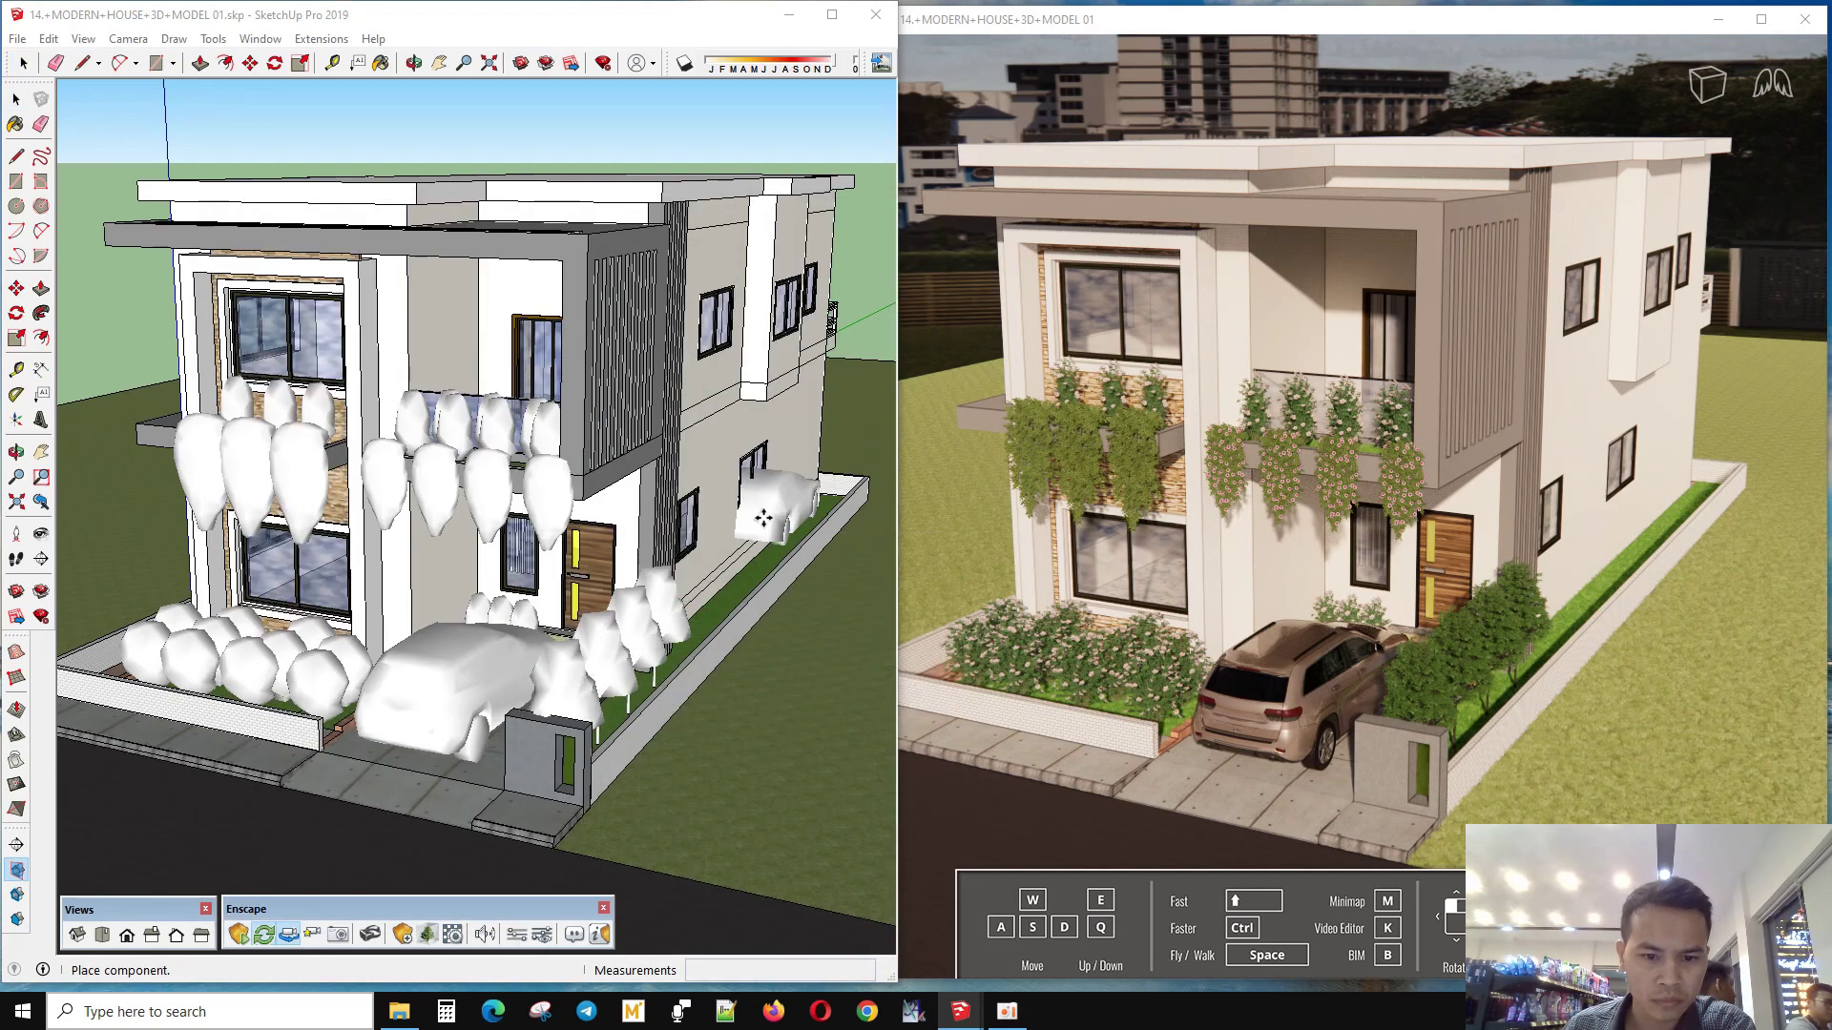
scroll(420, 648, down, 5)
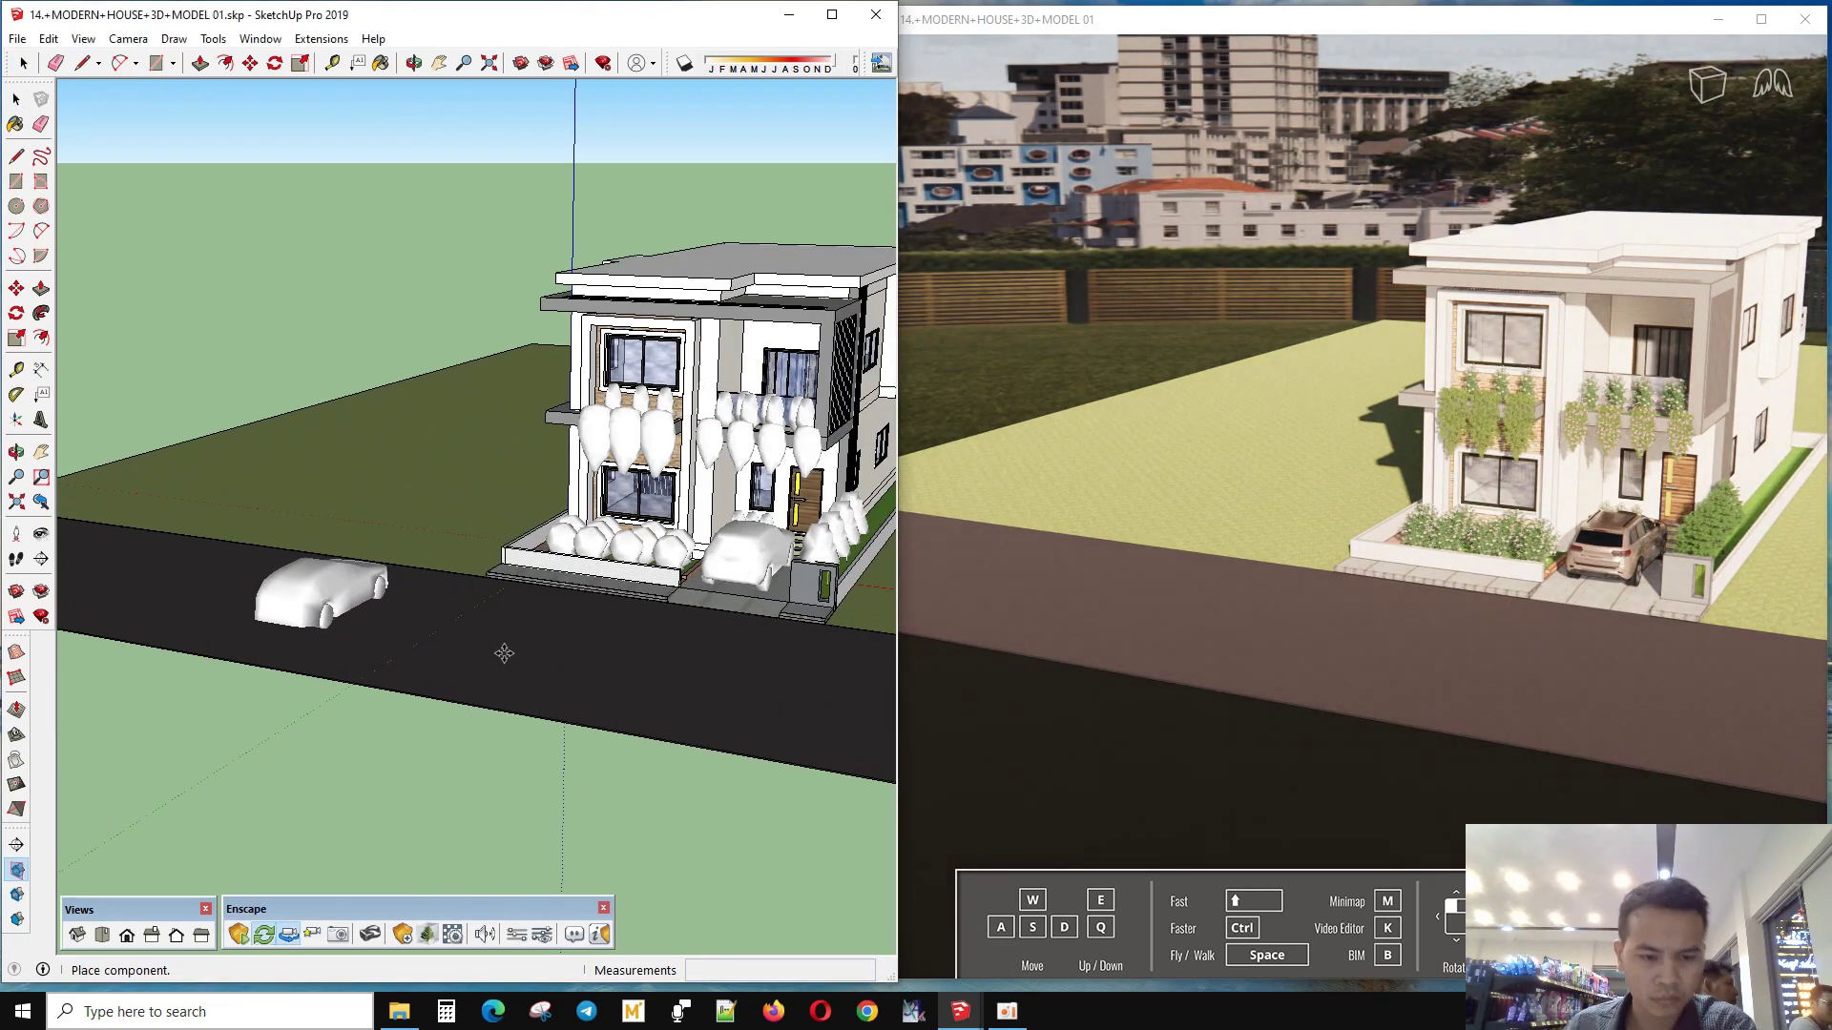
scroll(496, 656, down, 1)
click(428, 934)
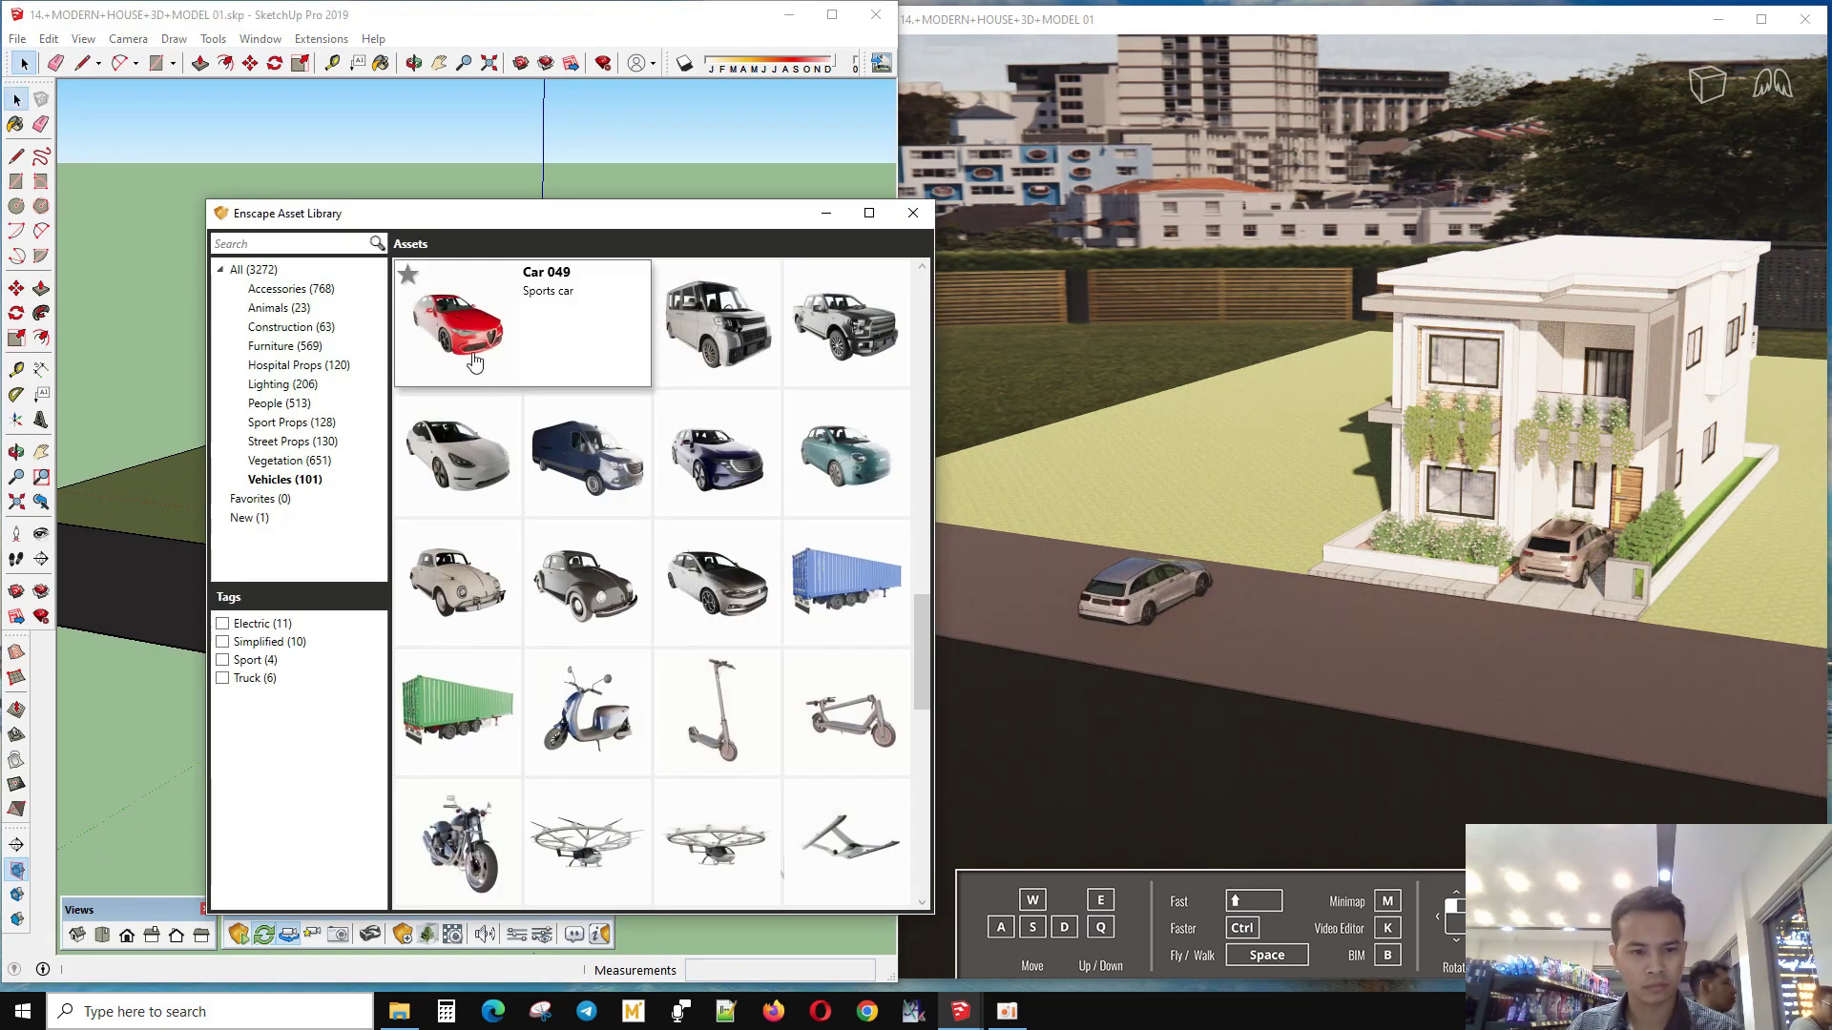
click(472, 355)
scroll(506, 658, down, 1)
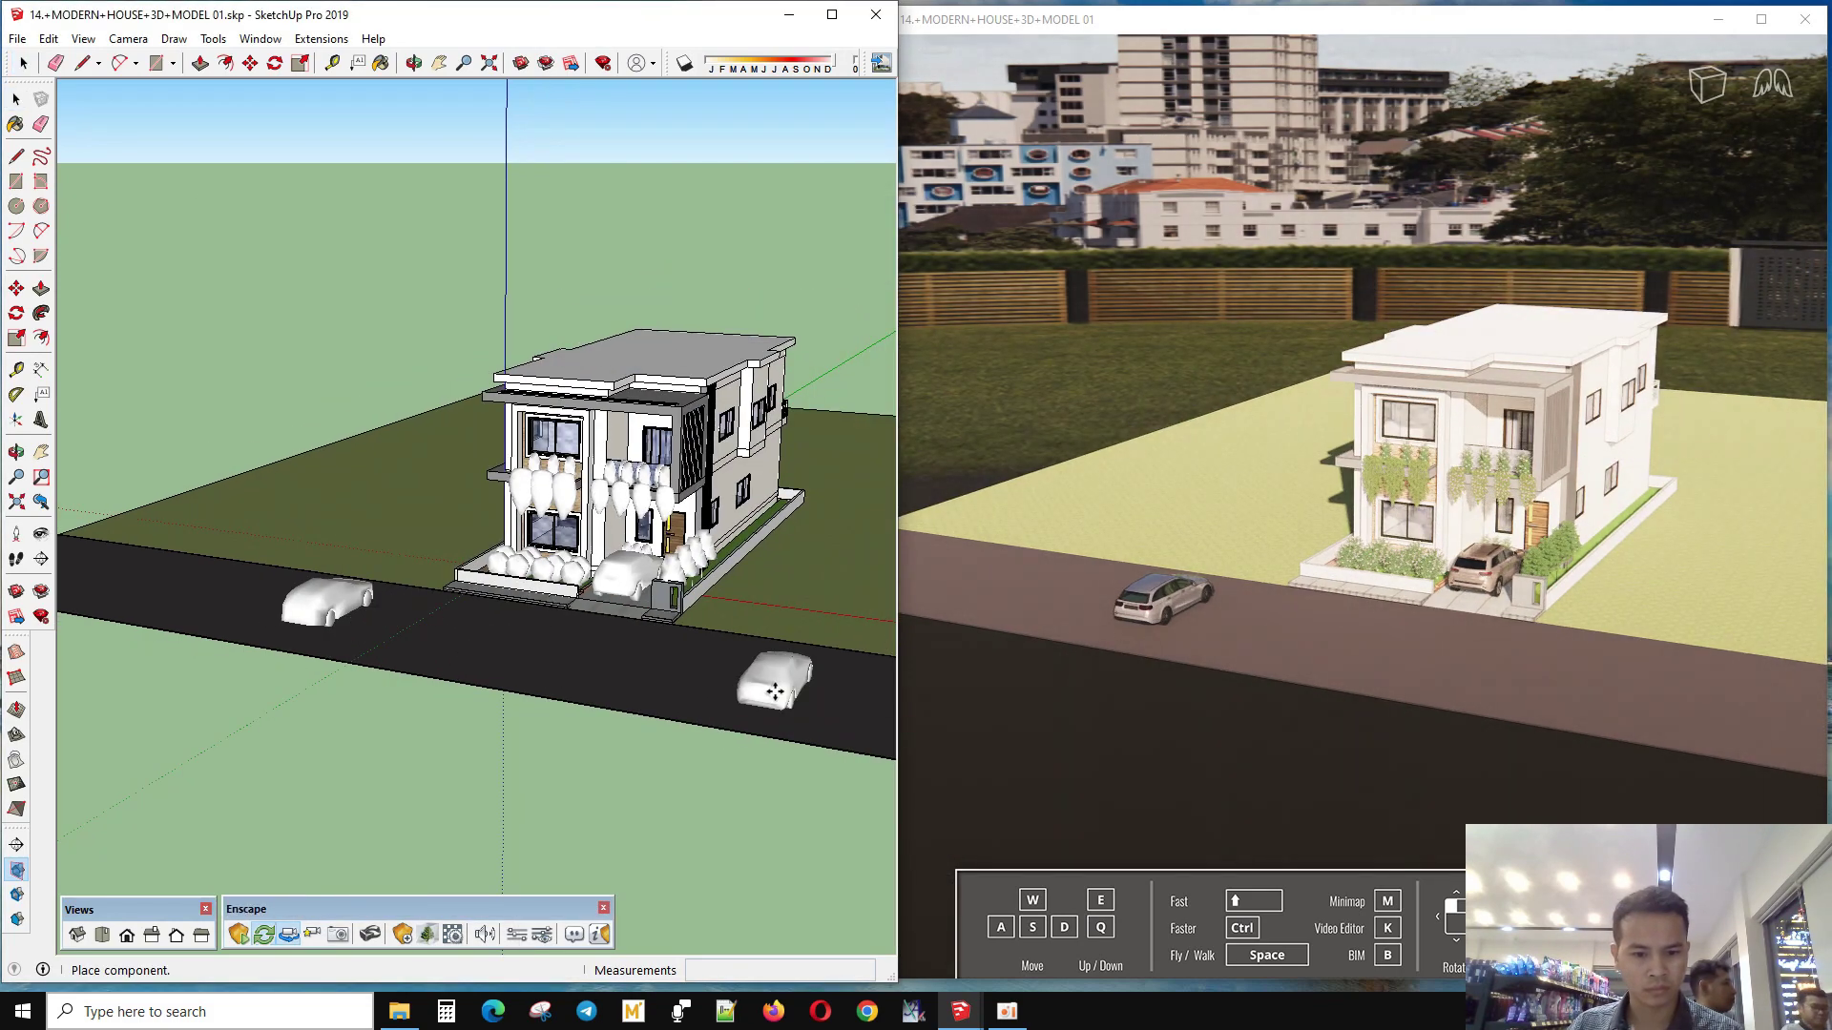
click(775, 691)
- Place the Car 052 pickup on the street and close the asset library
click(428, 934)
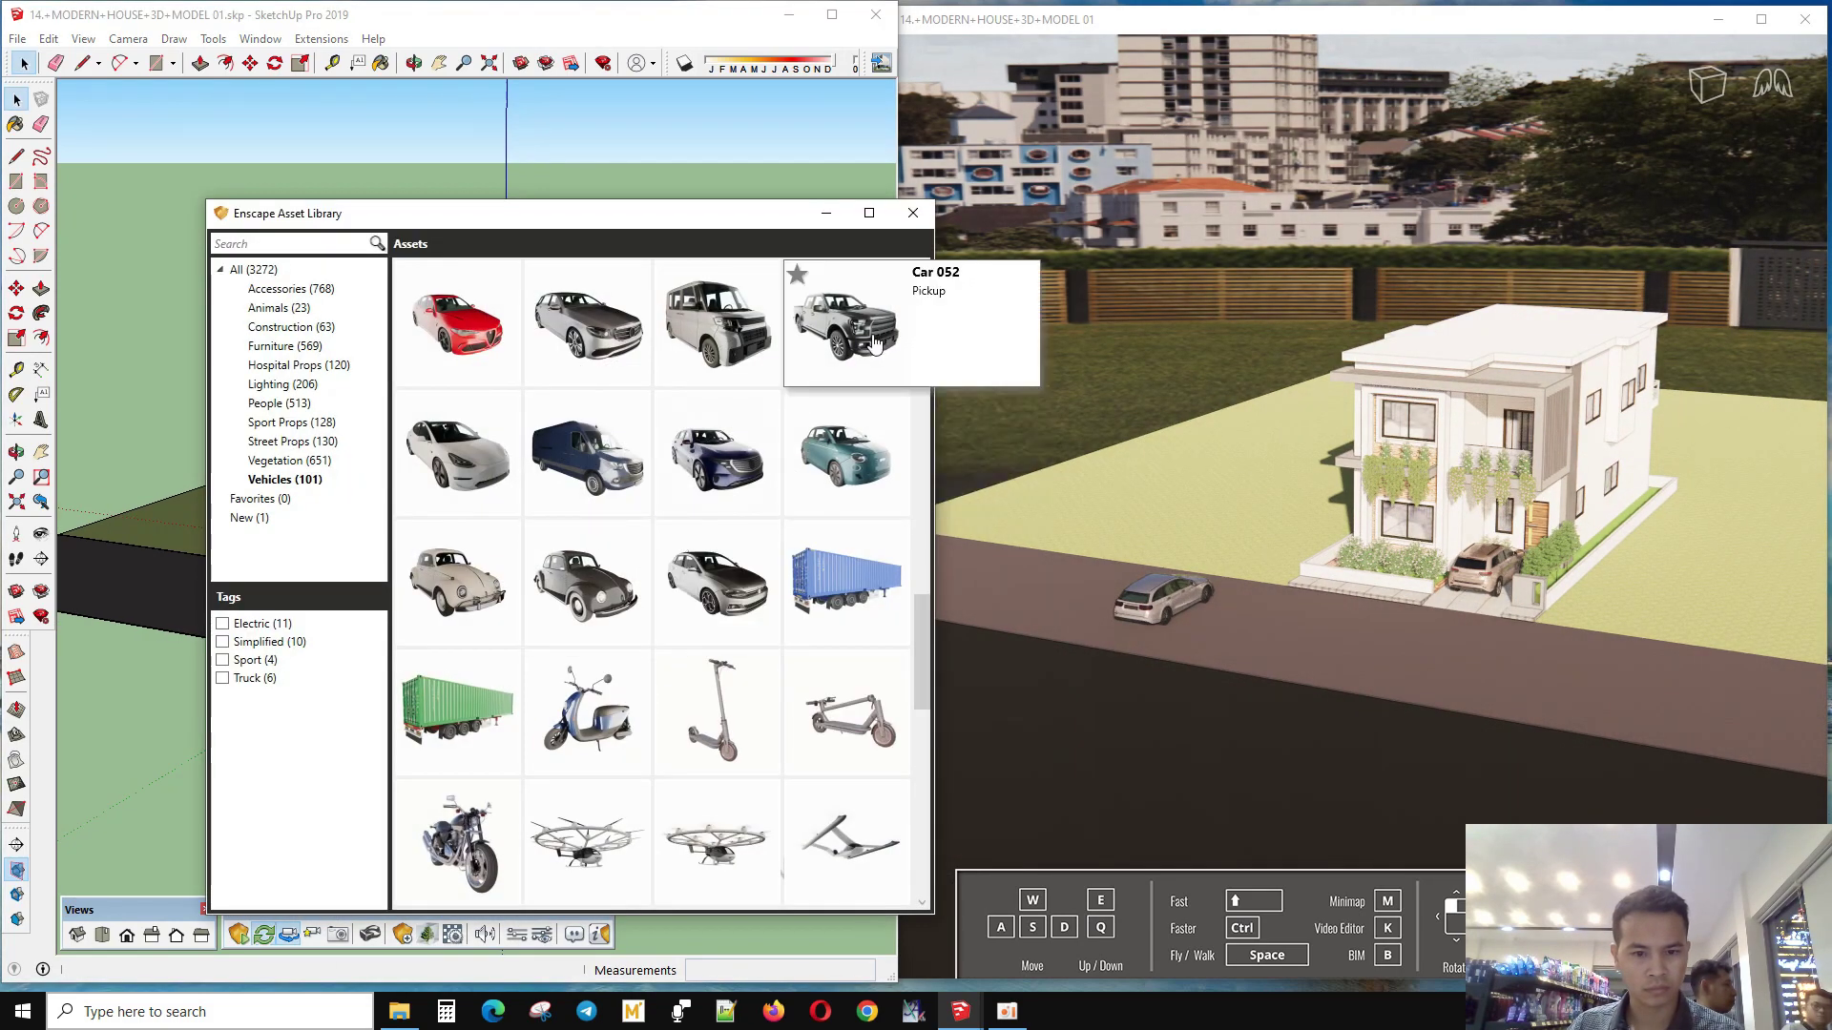
click(874, 344)
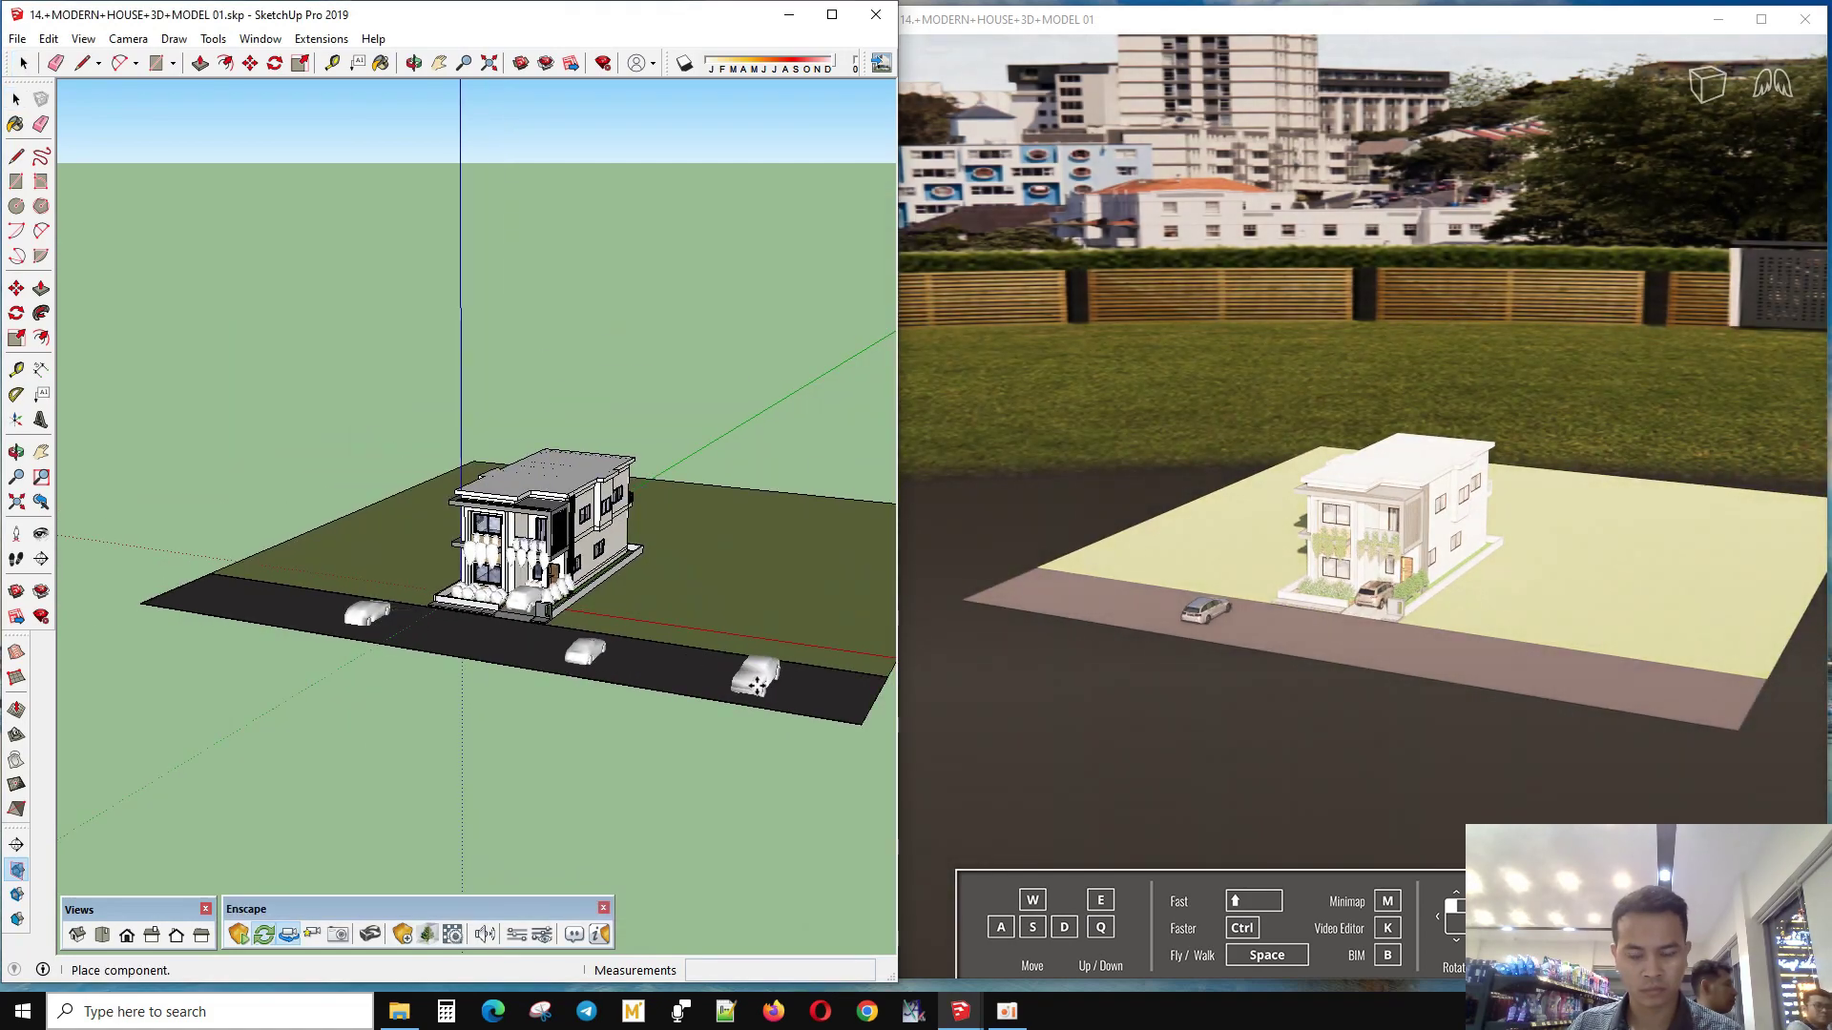
click(730, 704)
click(427, 934)
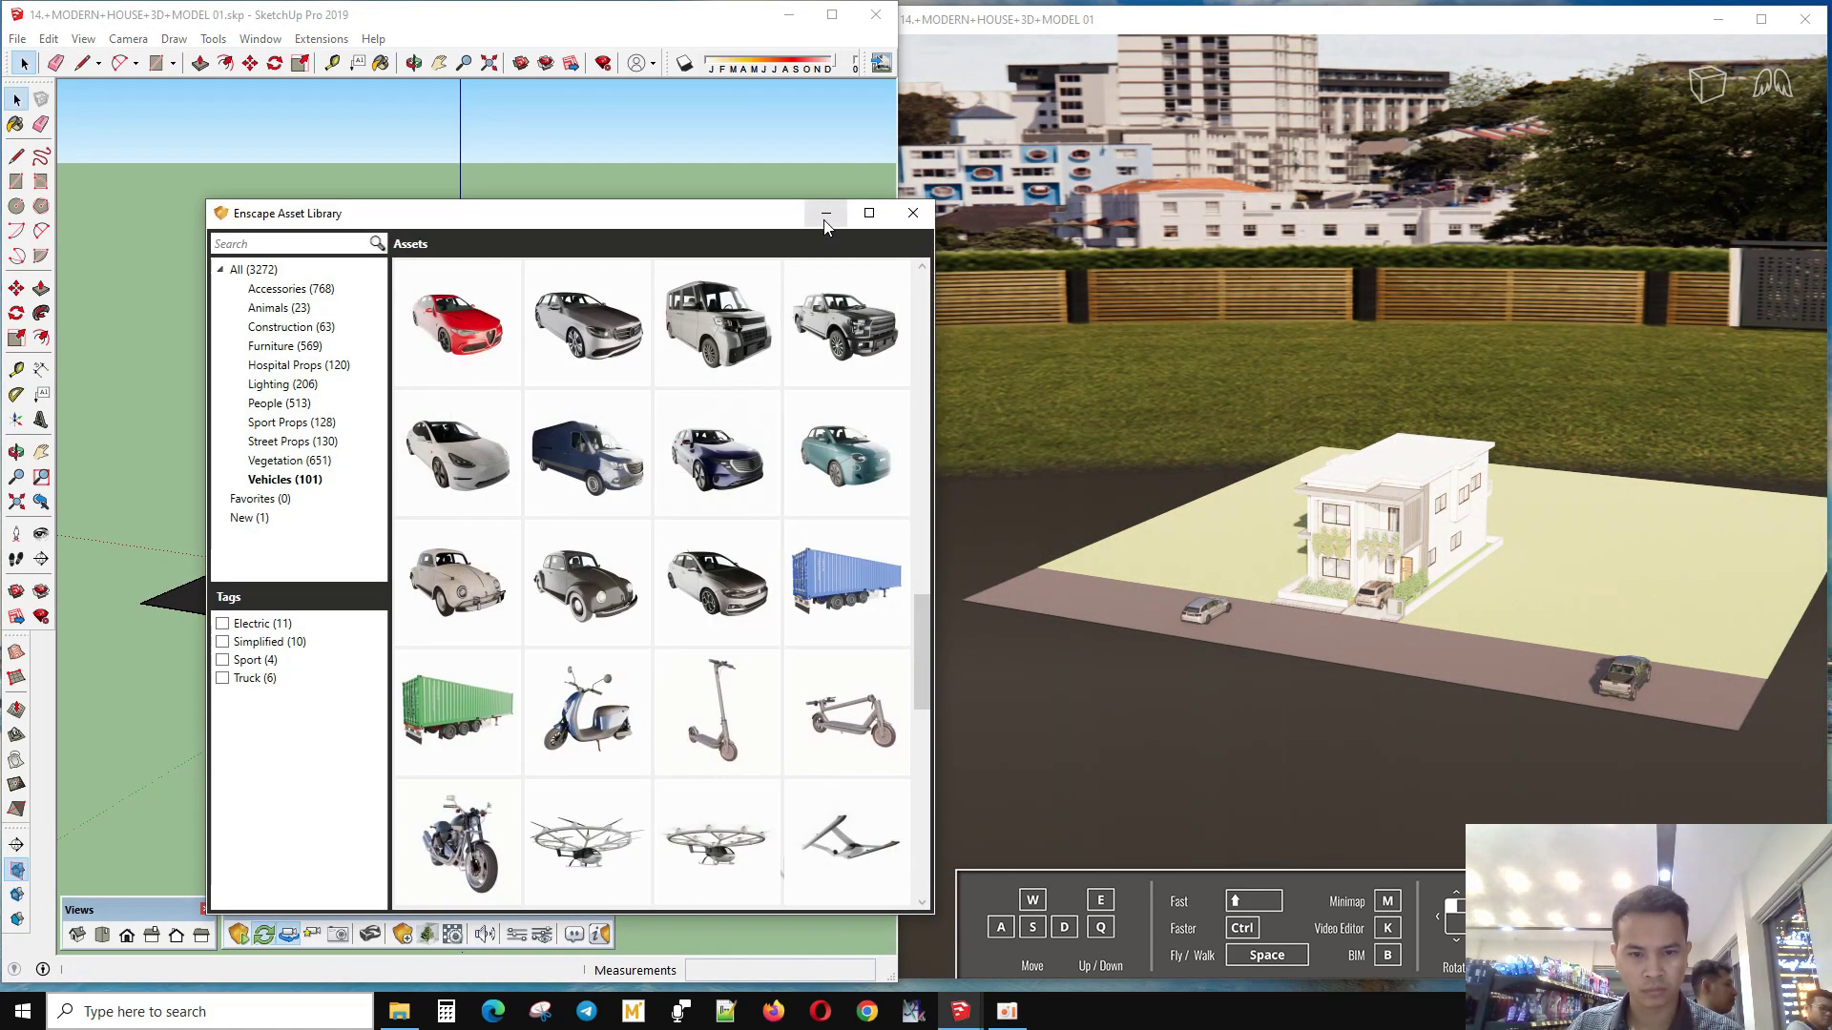
click(871, 213)
- Orbit to look down over the site and select the newly placed car
scroll(477, 572, up, 3)
mouse_move(477, 667)
middle_down()
mouse_move(354, 781)
mouse_move(420, 658)
mouse_move(563, 707)
mouse_move(615, 666)
middle_up()
click(420, 653)
scroll(615, 666, down, 3)
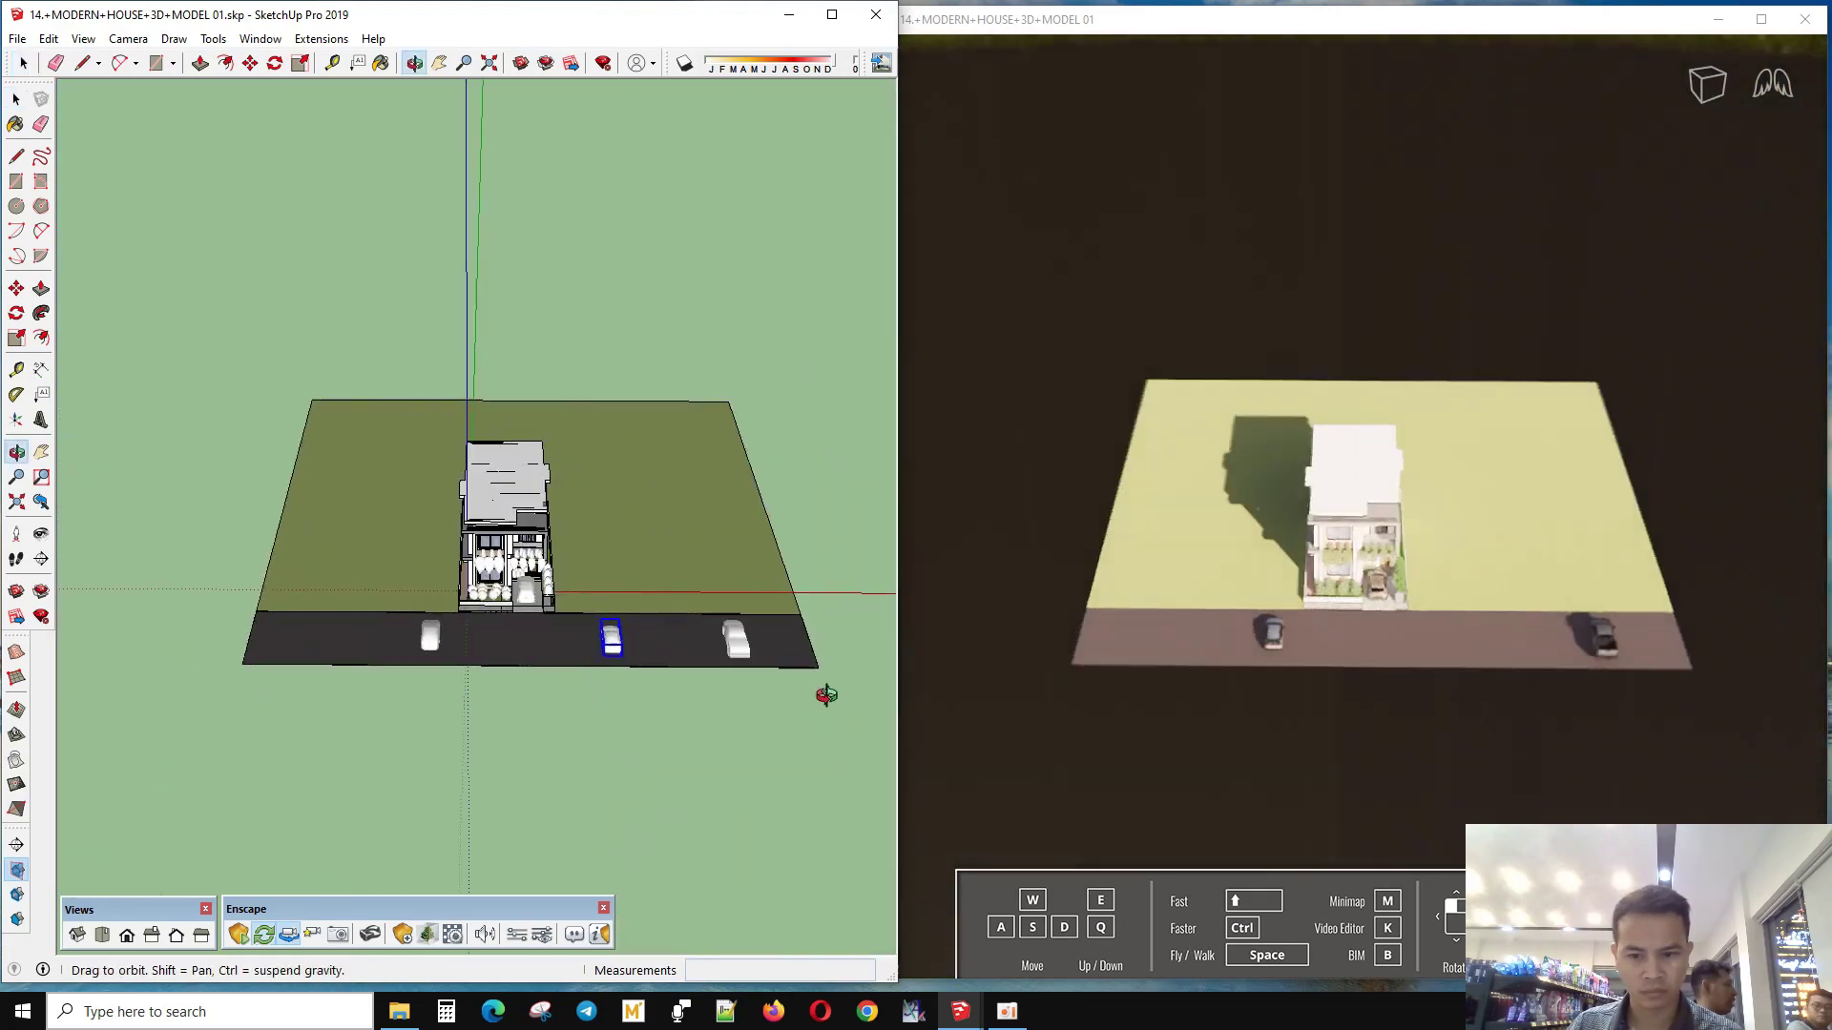
- Rotate the pickup 90° to run along the street and slide it left
scroll(630, 658, up, 2)
scroll(630, 658, up, 1)
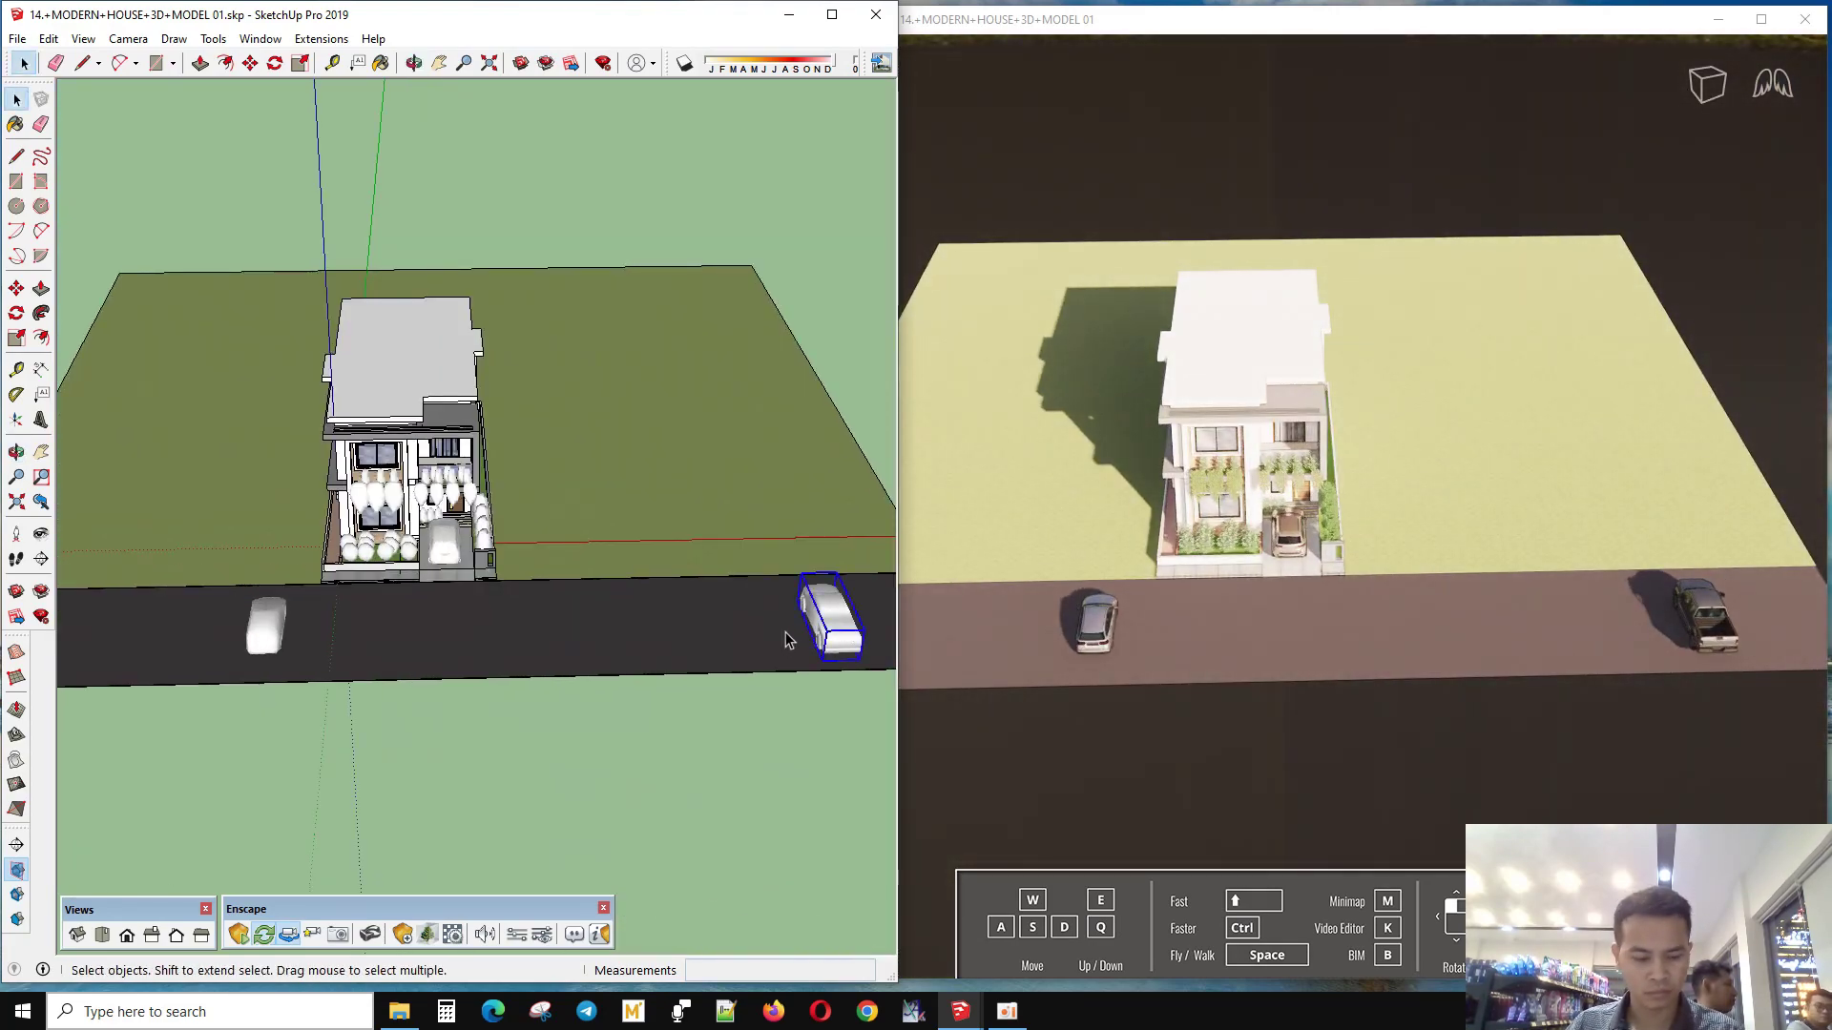
scroll(789, 640, up, 3)
key(q)
click(769, 624)
click(797, 623)
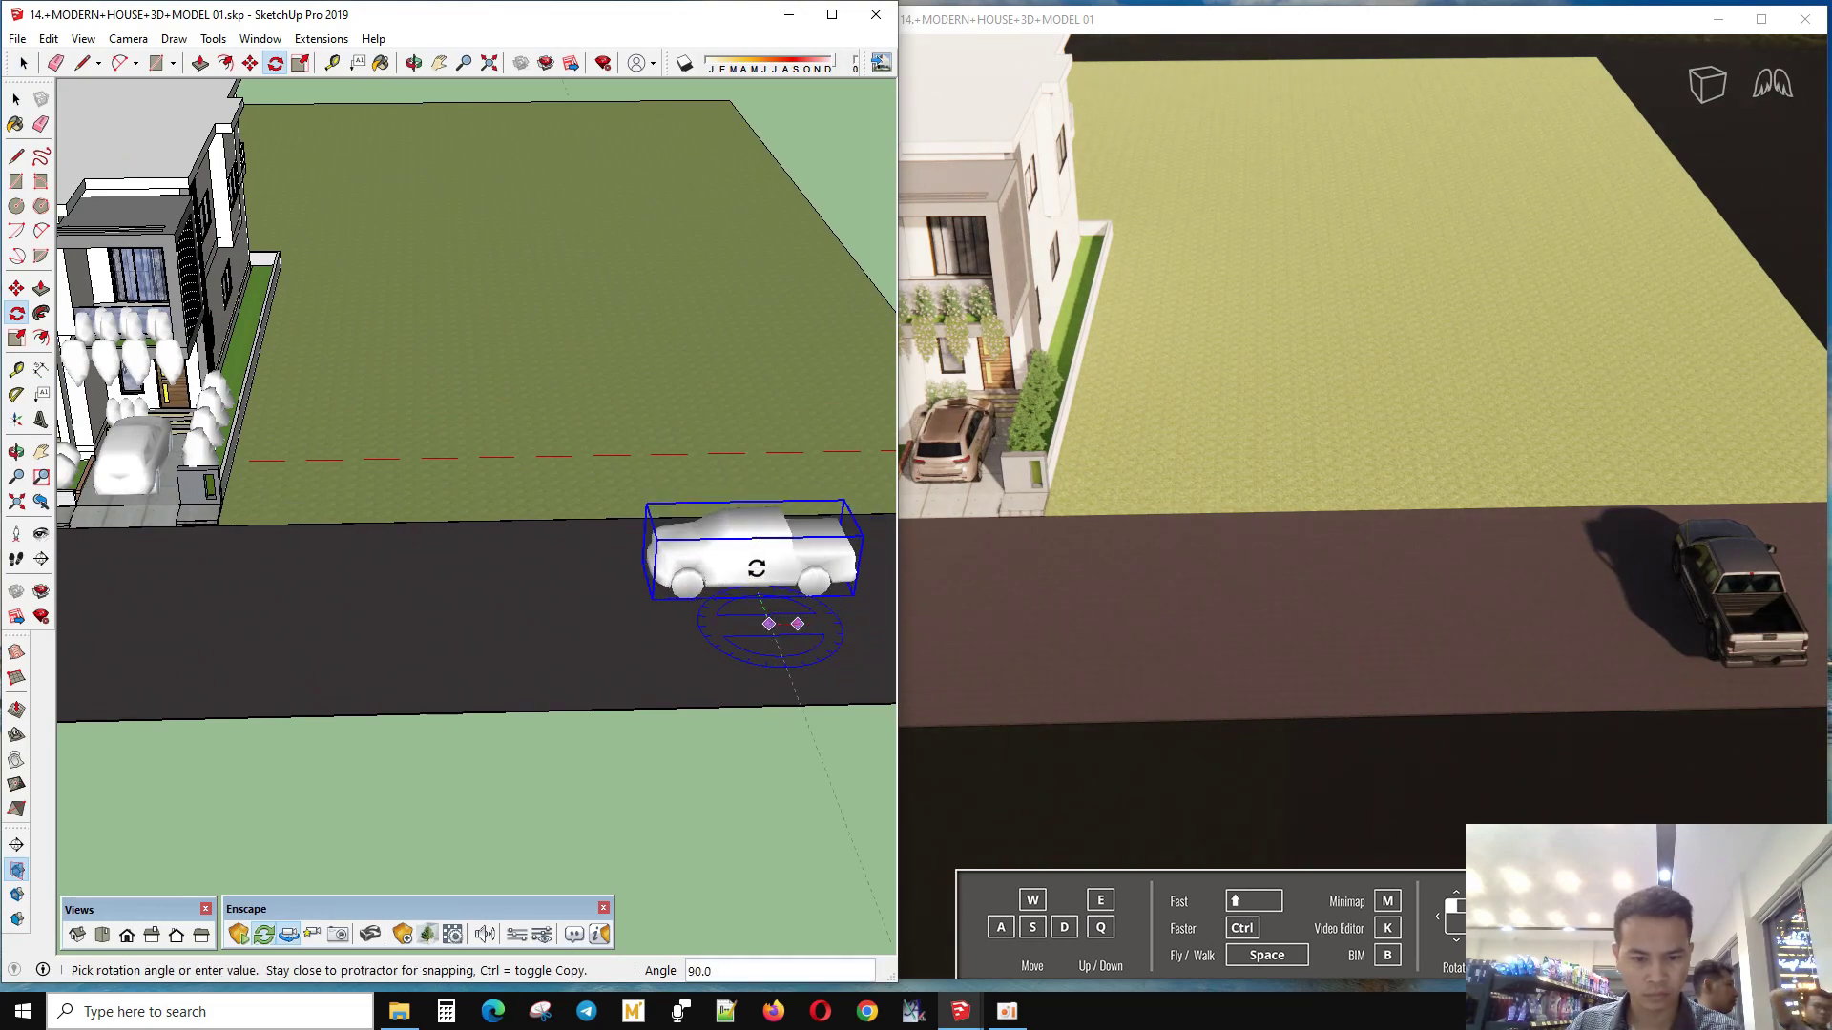
mouse_move(757, 569)
middle_down()
mouse_move(55, 818)
mouse_move(749, 724)
middle_up()
drag(762, 693, 363, 687)
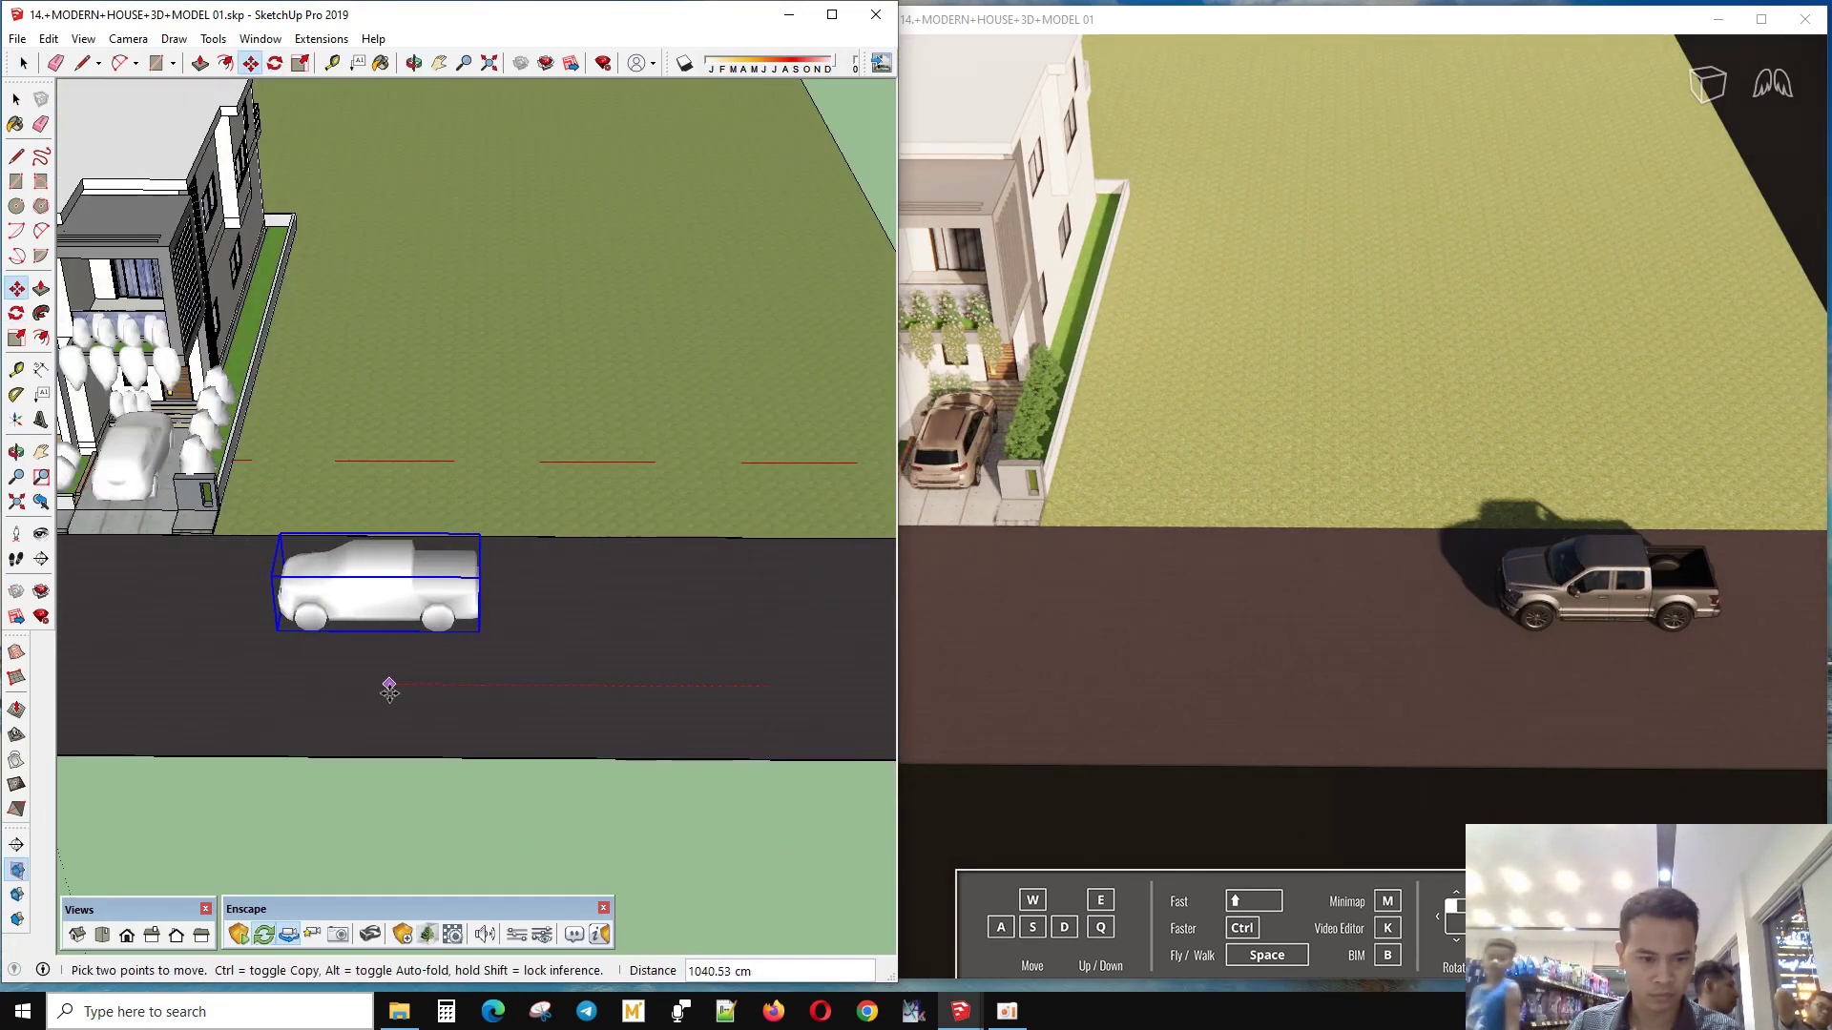
scroll(706, 658, down, 5)
scroll(419, 668, up, 2)
key(space)
- Turn the small car 90° and move it along the street near the house
click(391, 668)
scroll(415, 674, up, 3)
key(q)
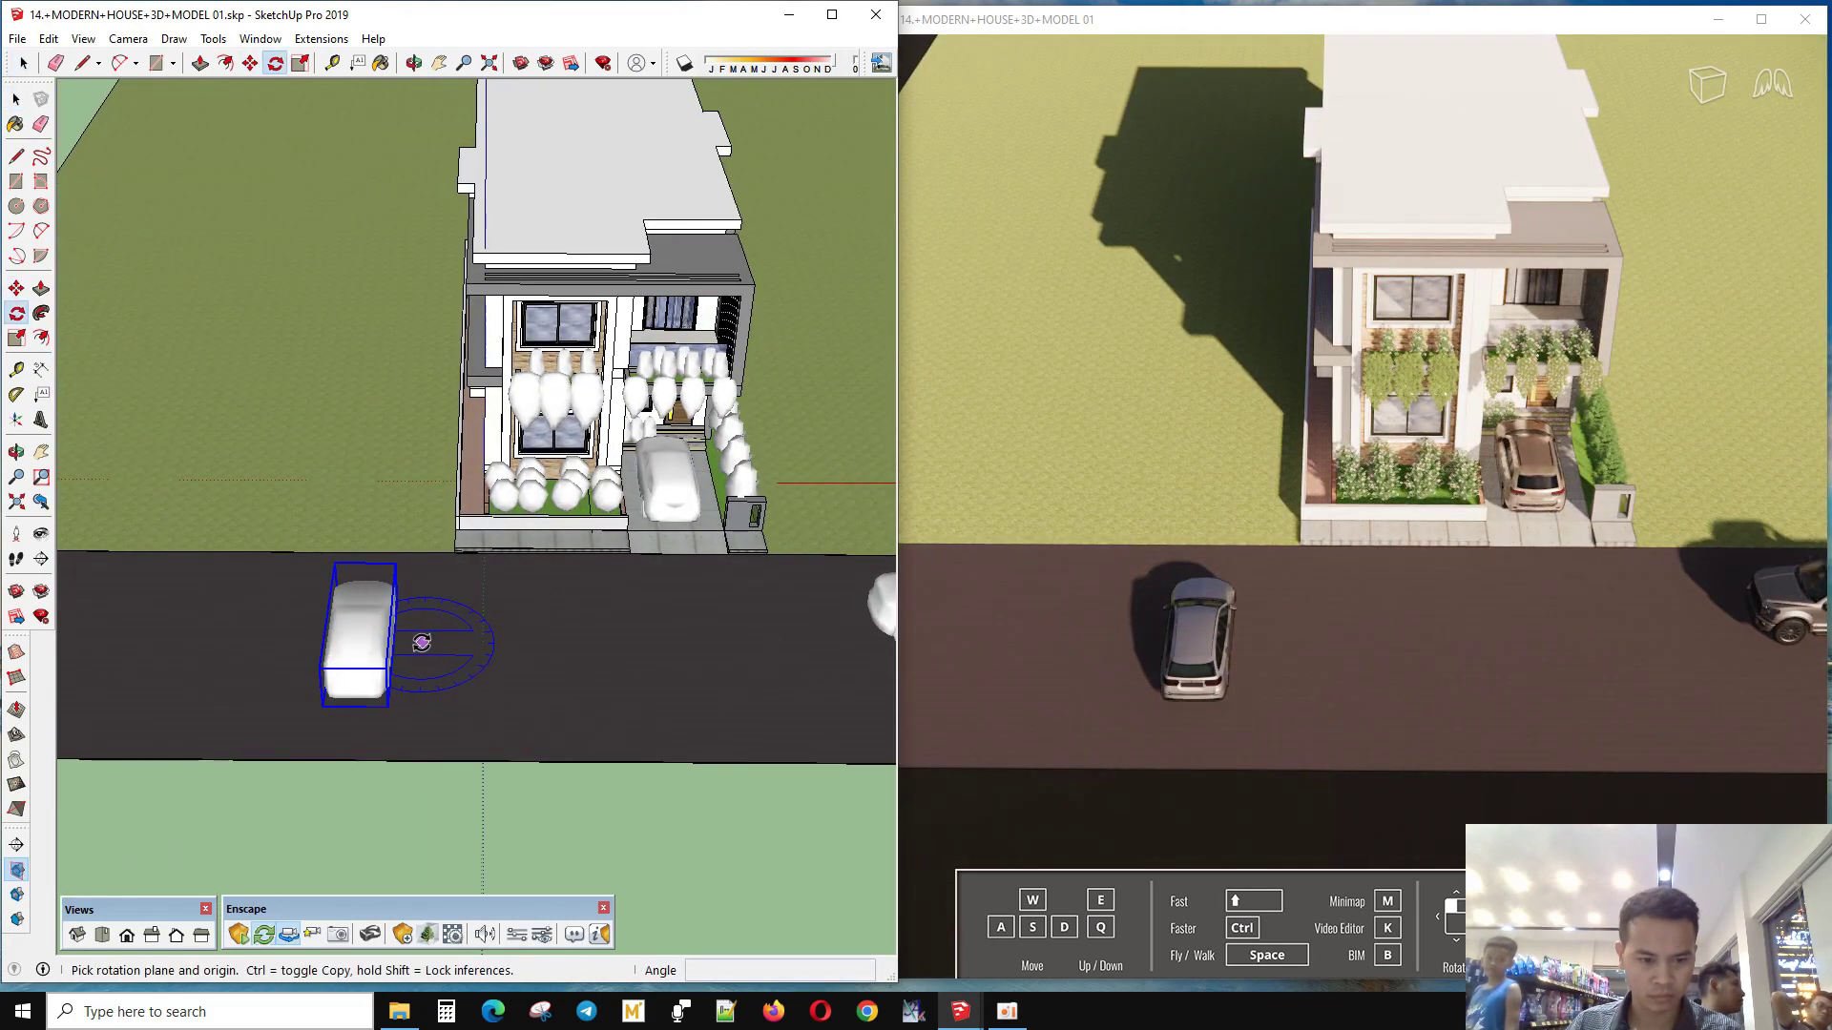
click(431, 660)
click(506, 660)
click(430, 563)
key(m)
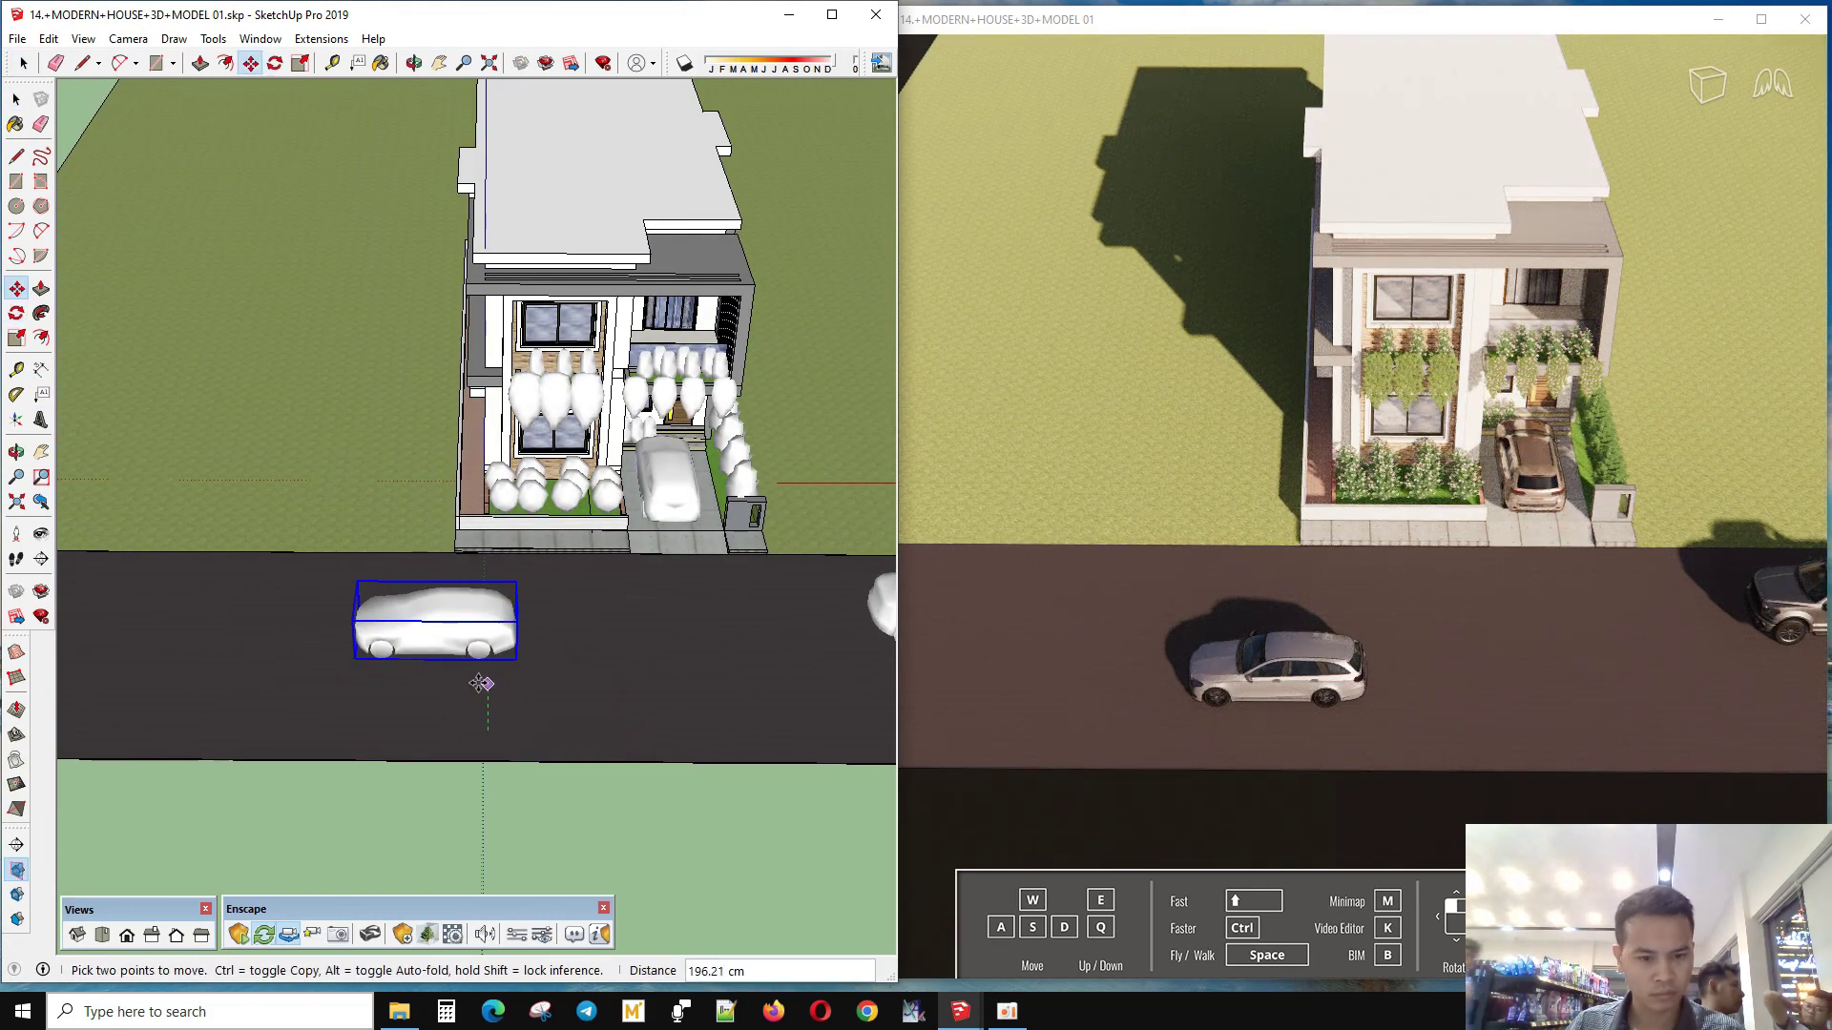
drag(458, 668, 387, 604)
click(486, 658)
key(space)
- Orbit to a raised corner view of the house and save the model
middle_drag(486, 658, 439, 496)
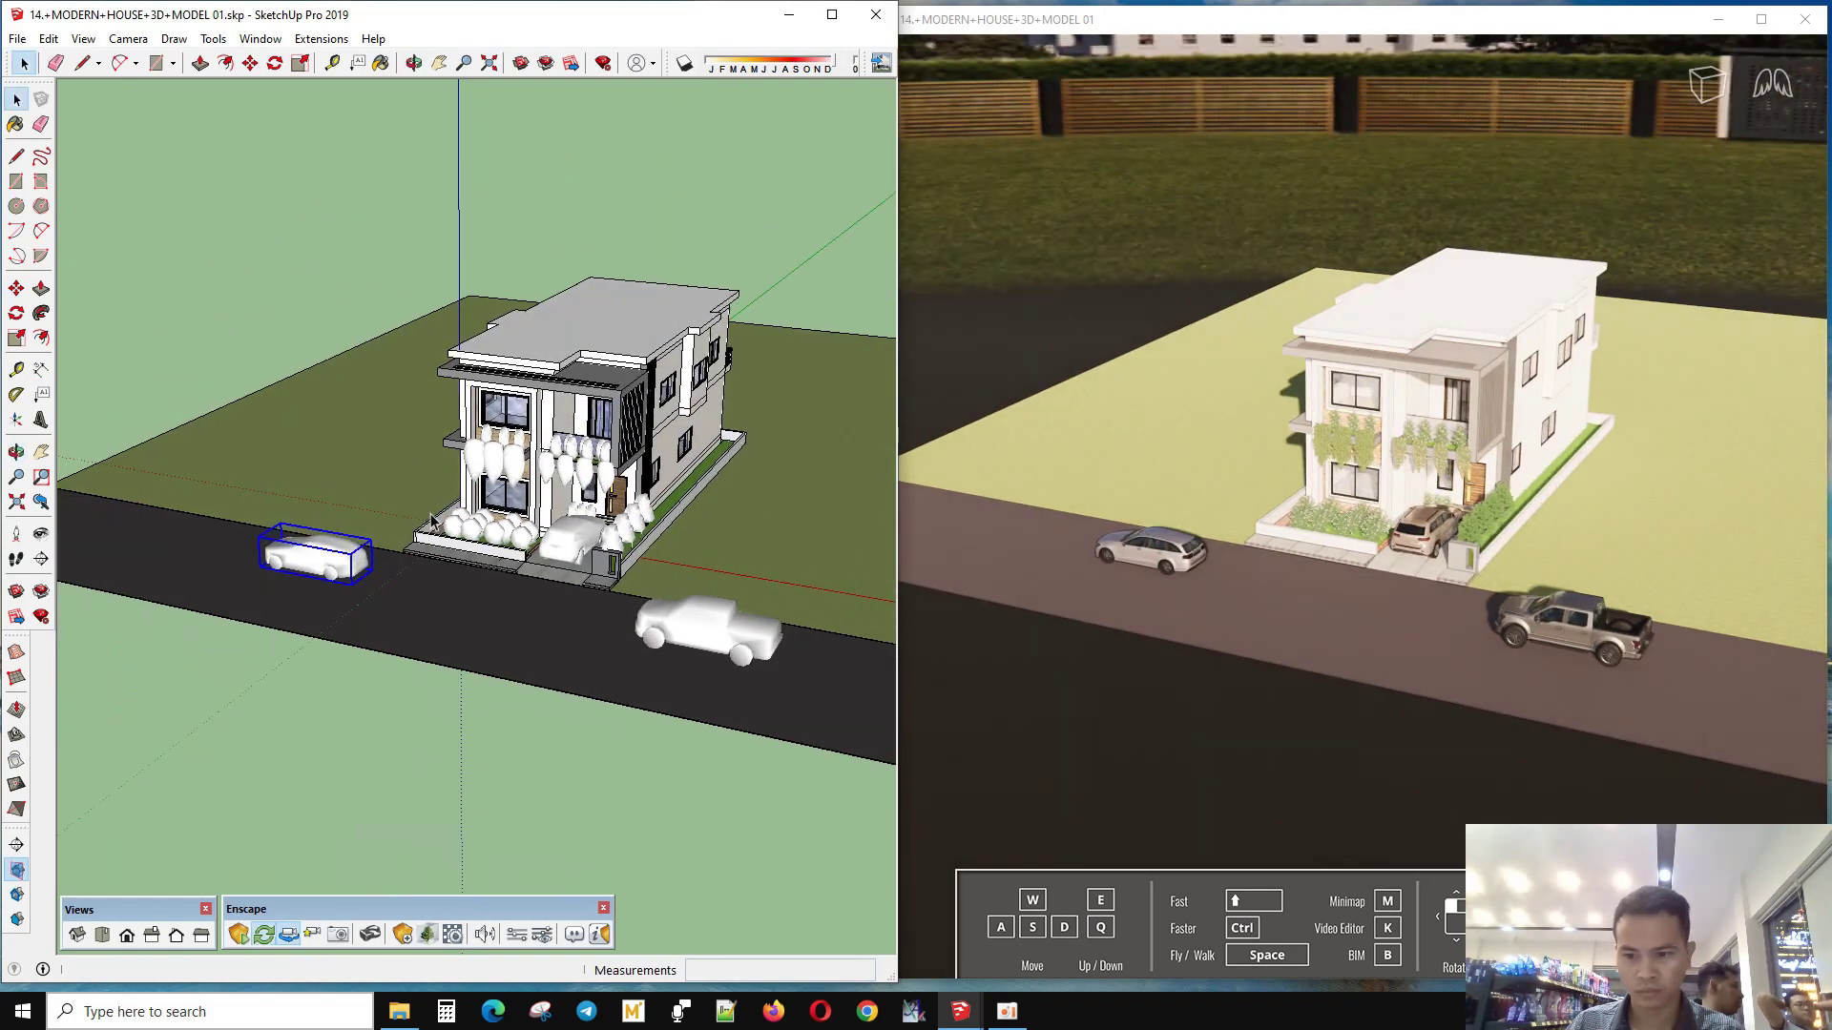
scroll(397, 404, up, 5)
scroll(397, 403, down, 3)
scroll(397, 404, up, 5)
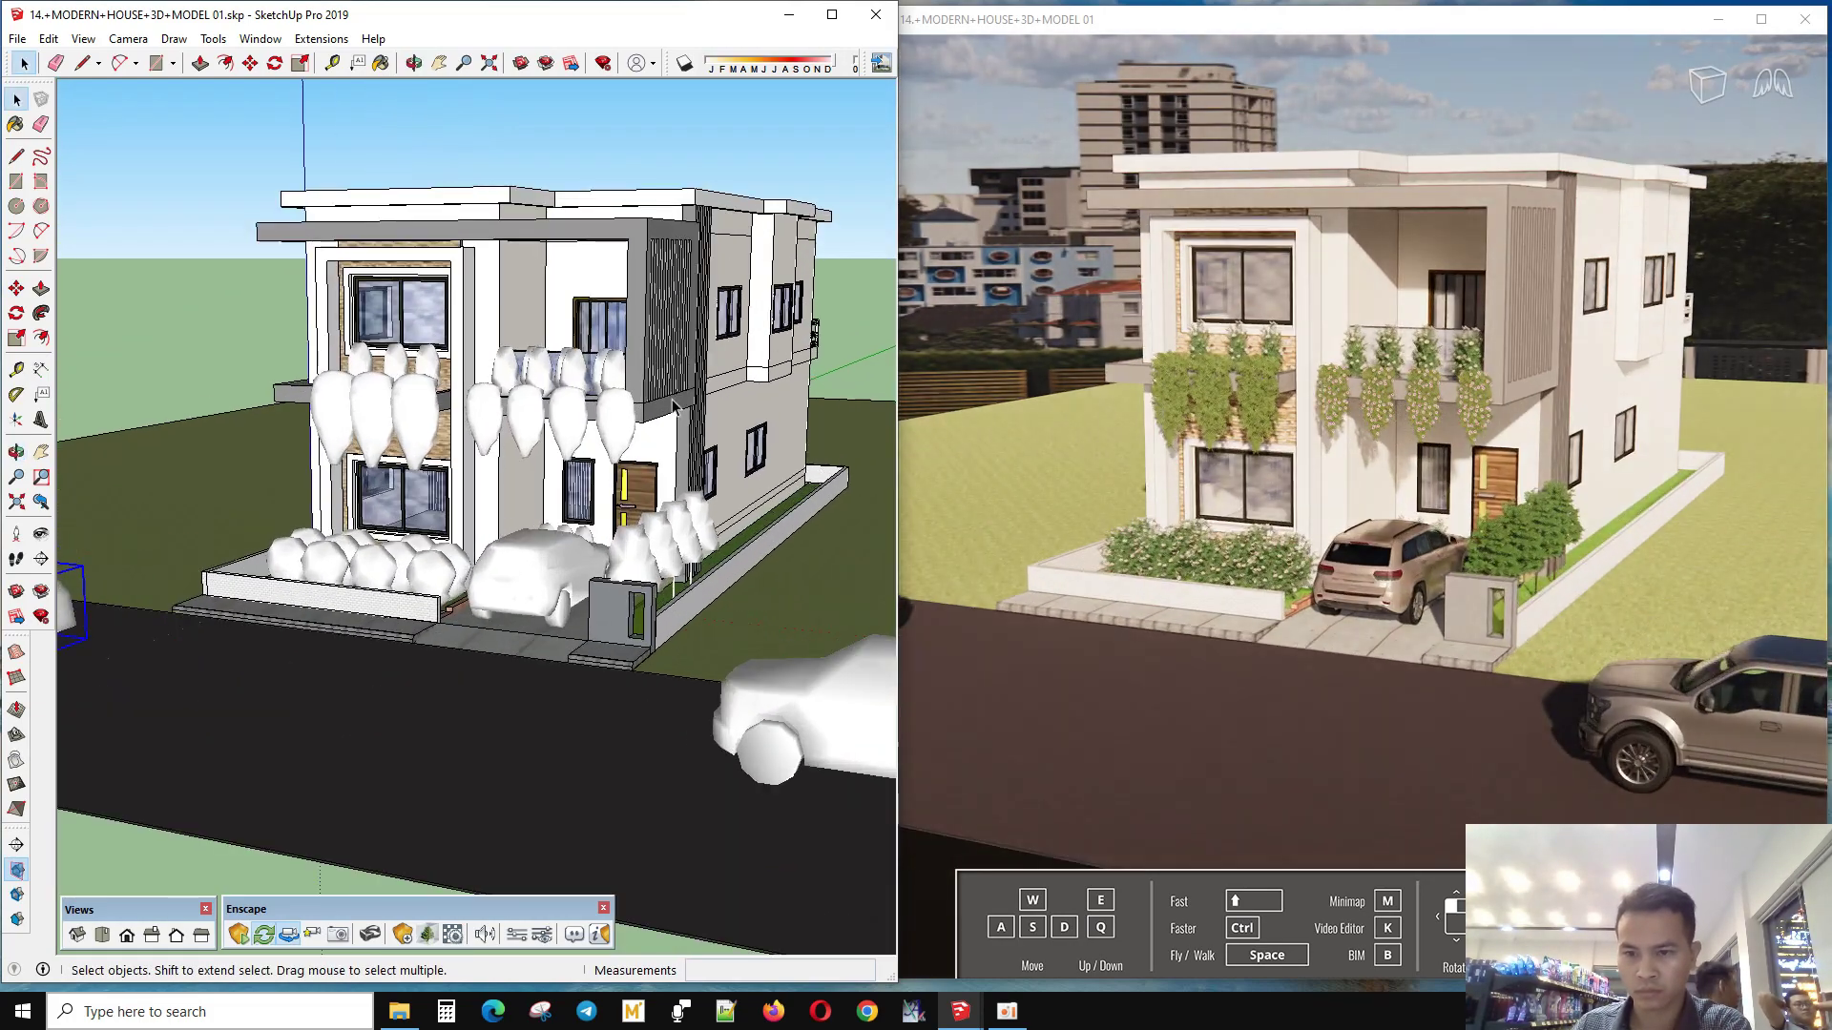
middle_drag(396, 403, 658, 300)
middle_drag(687, 534, 697, 582)
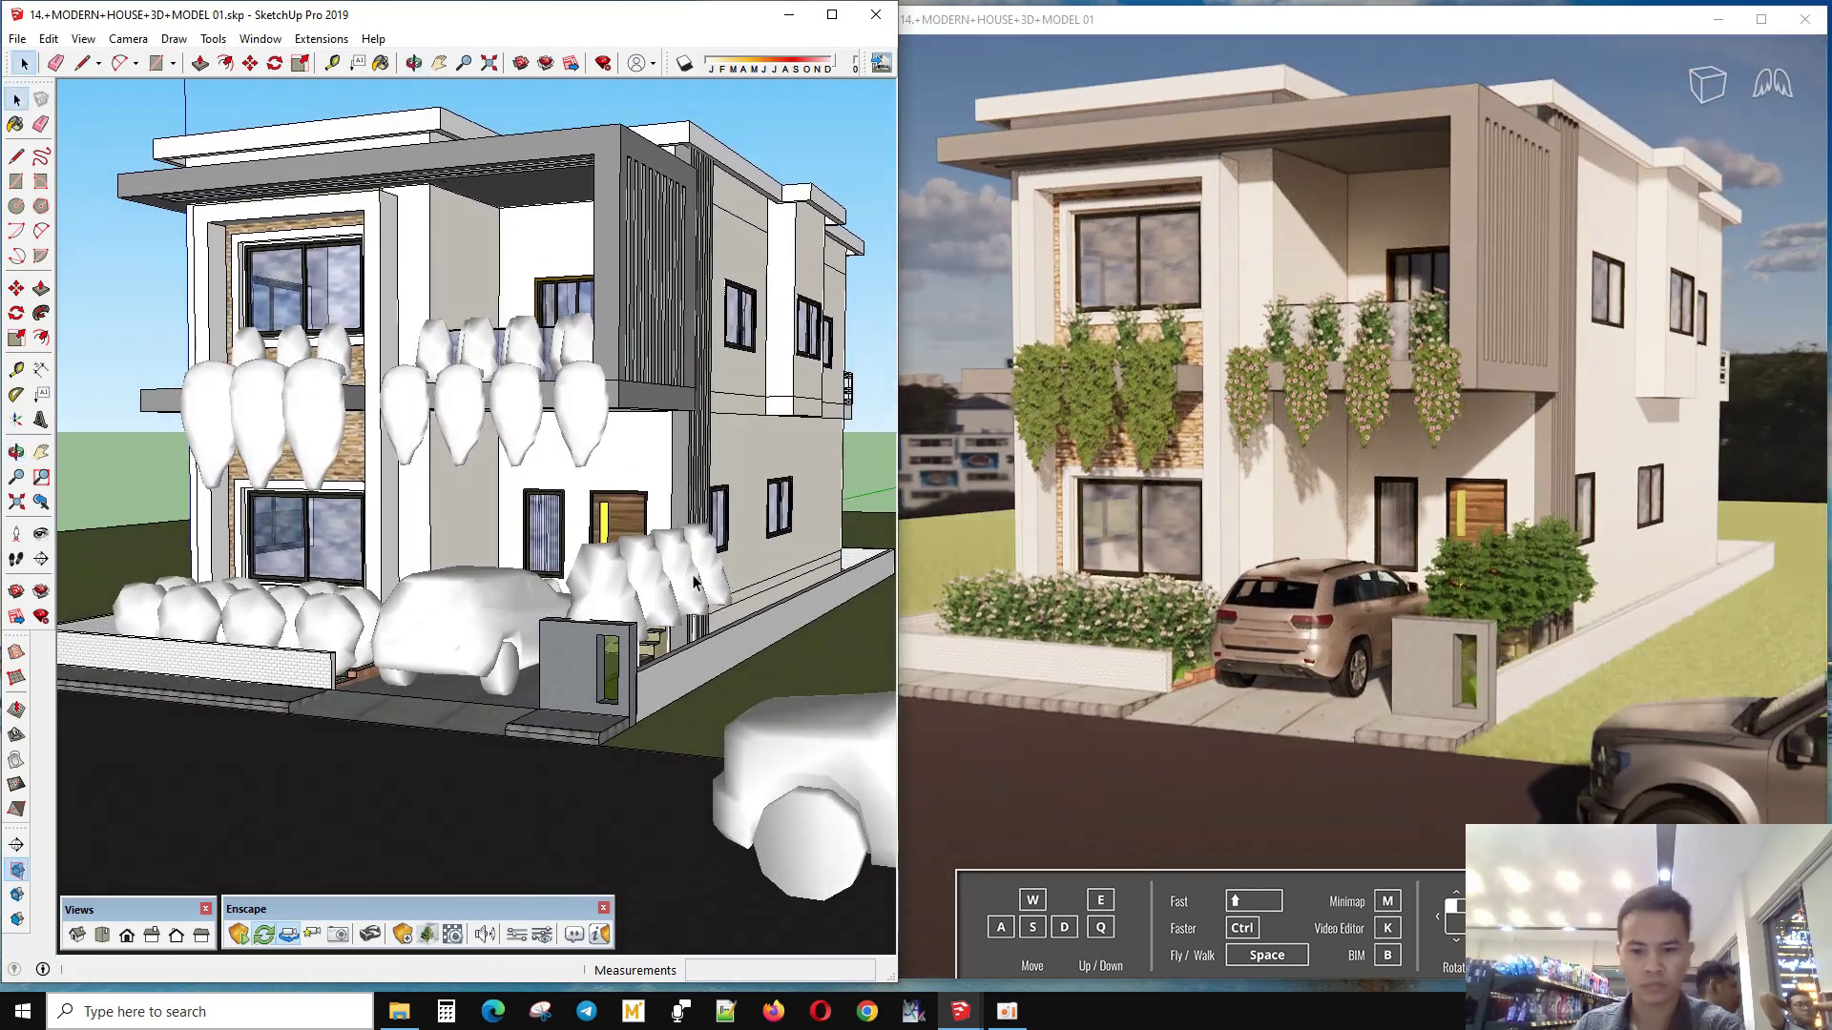
click(18, 38)
click(31, 135)
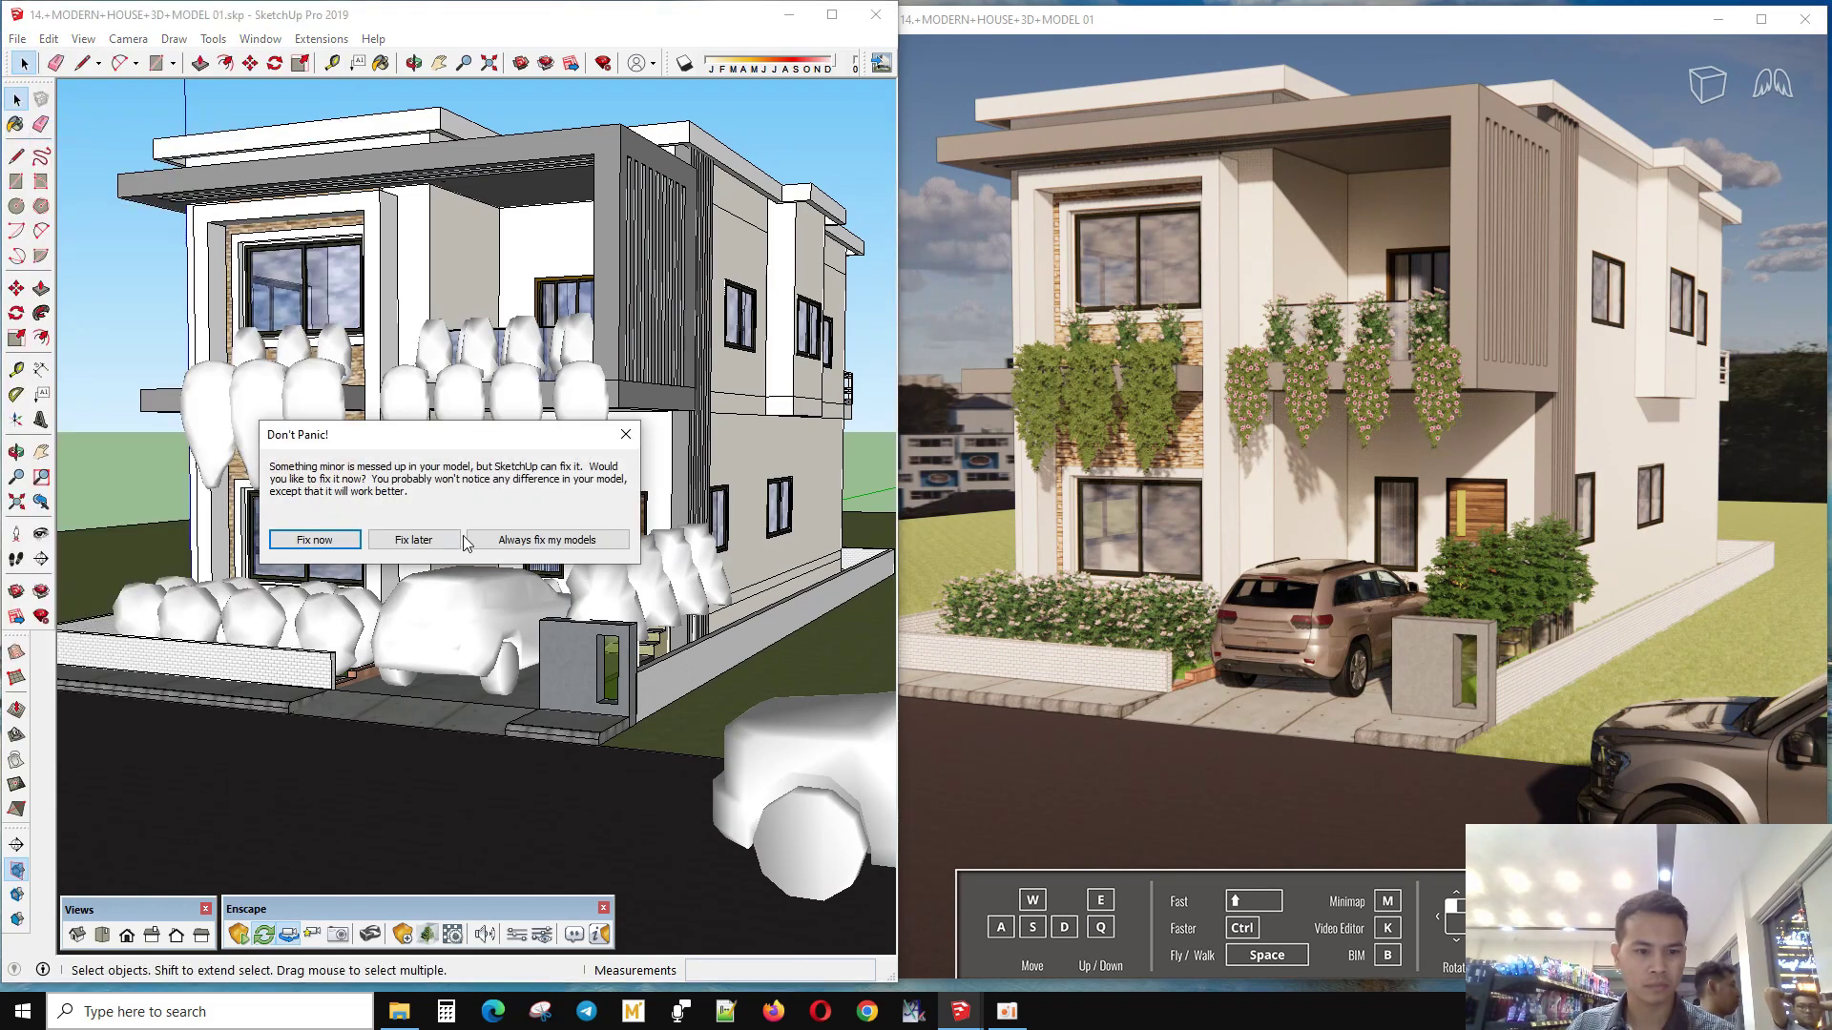
- Postpone the repair warning with Fix later, browse Enscape's Street Props, then close the library
click(419, 551)
click(1012, 921)
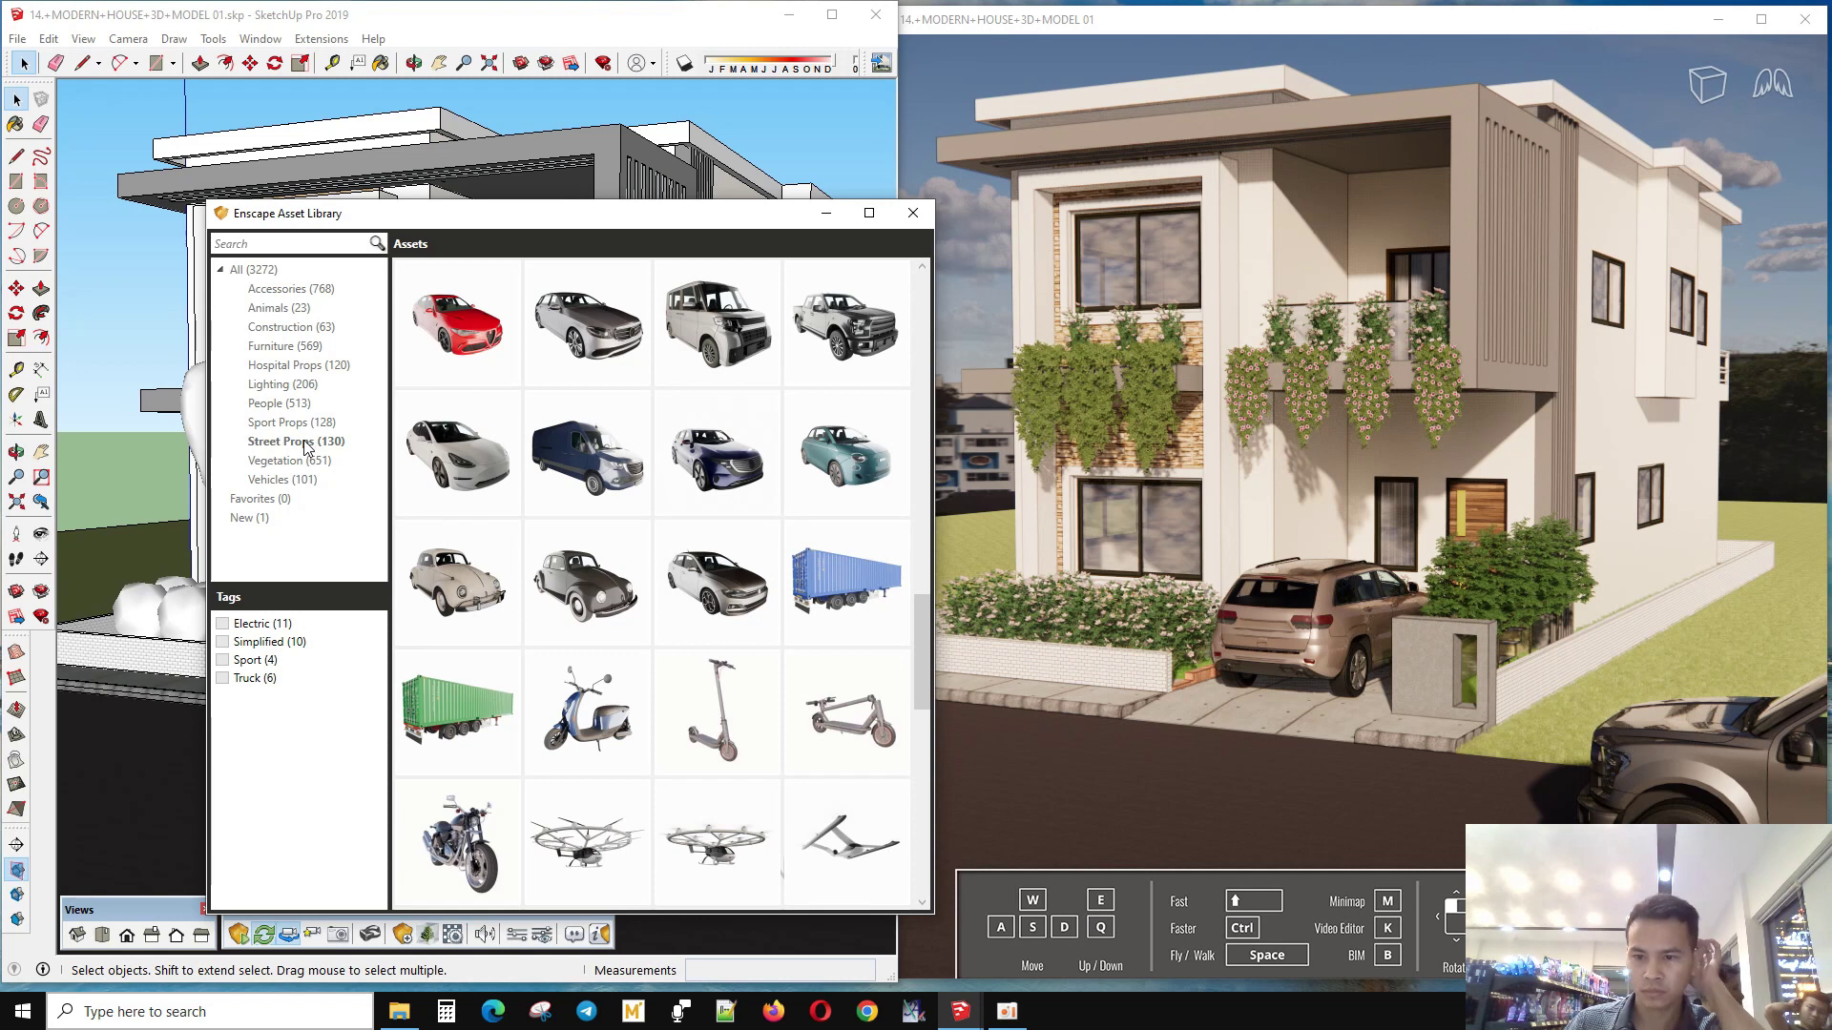
click(306, 443)
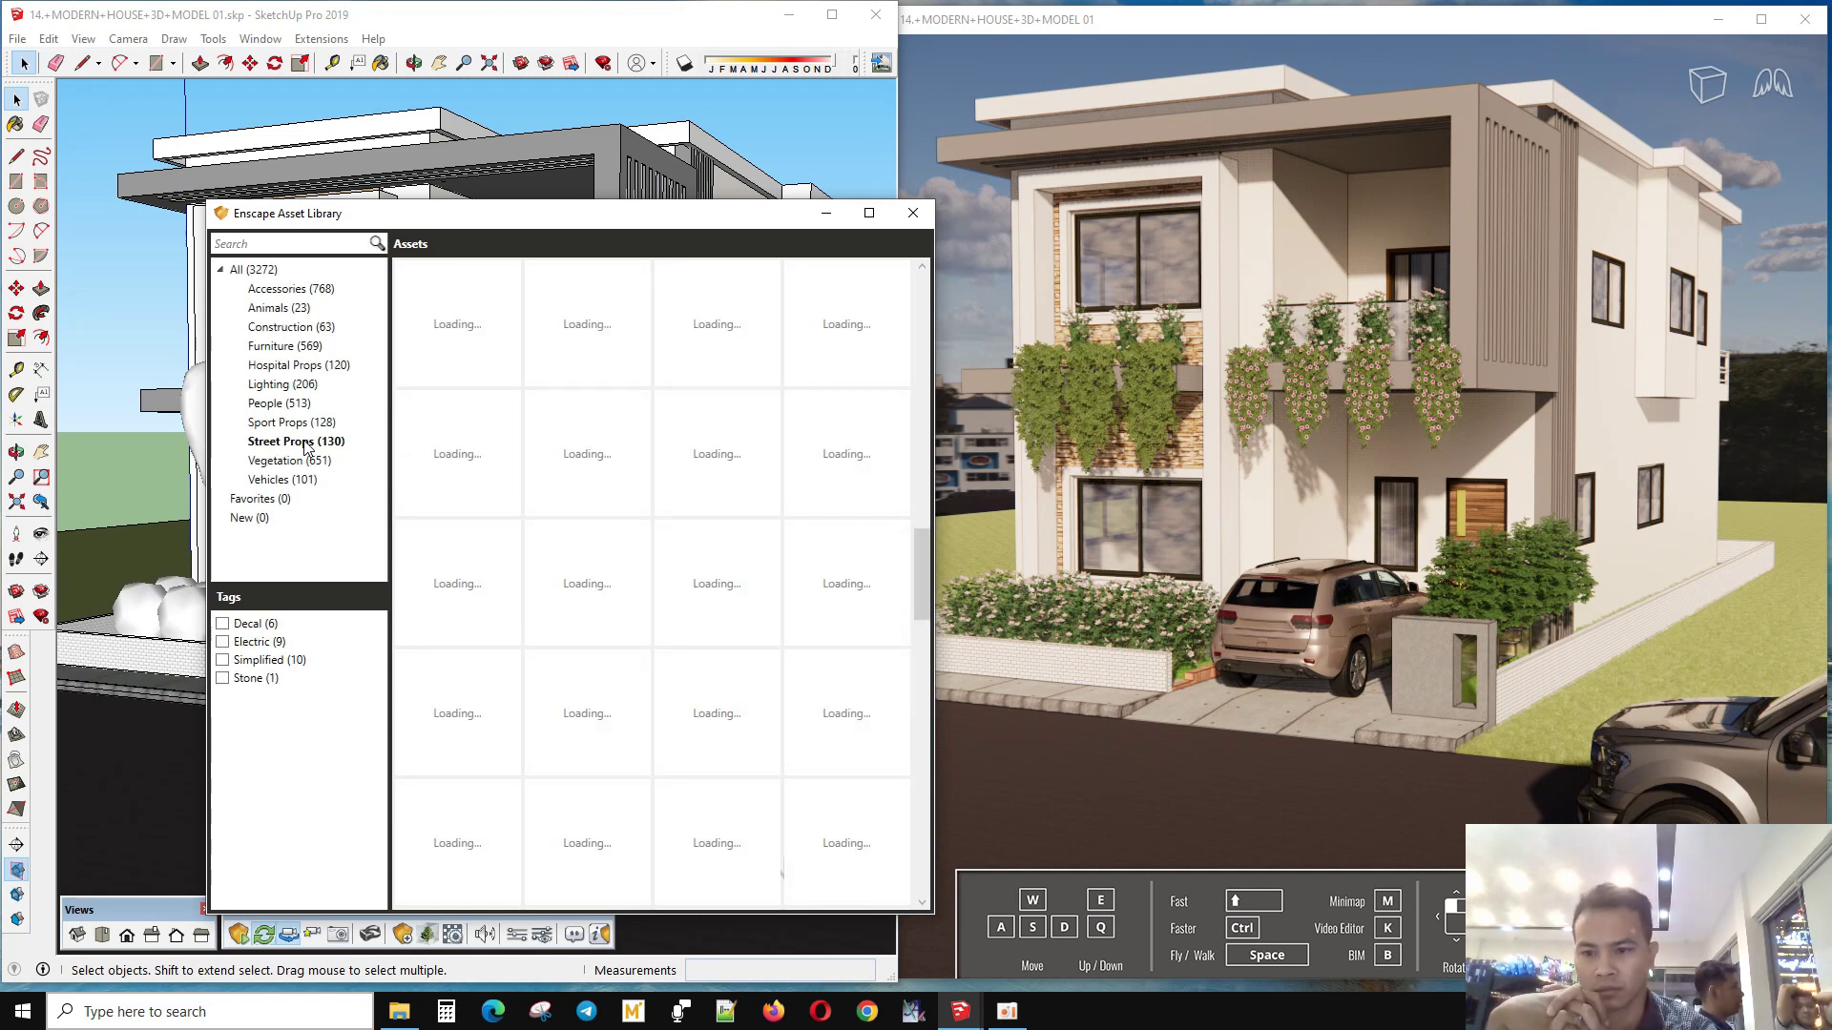
click(826, 212)
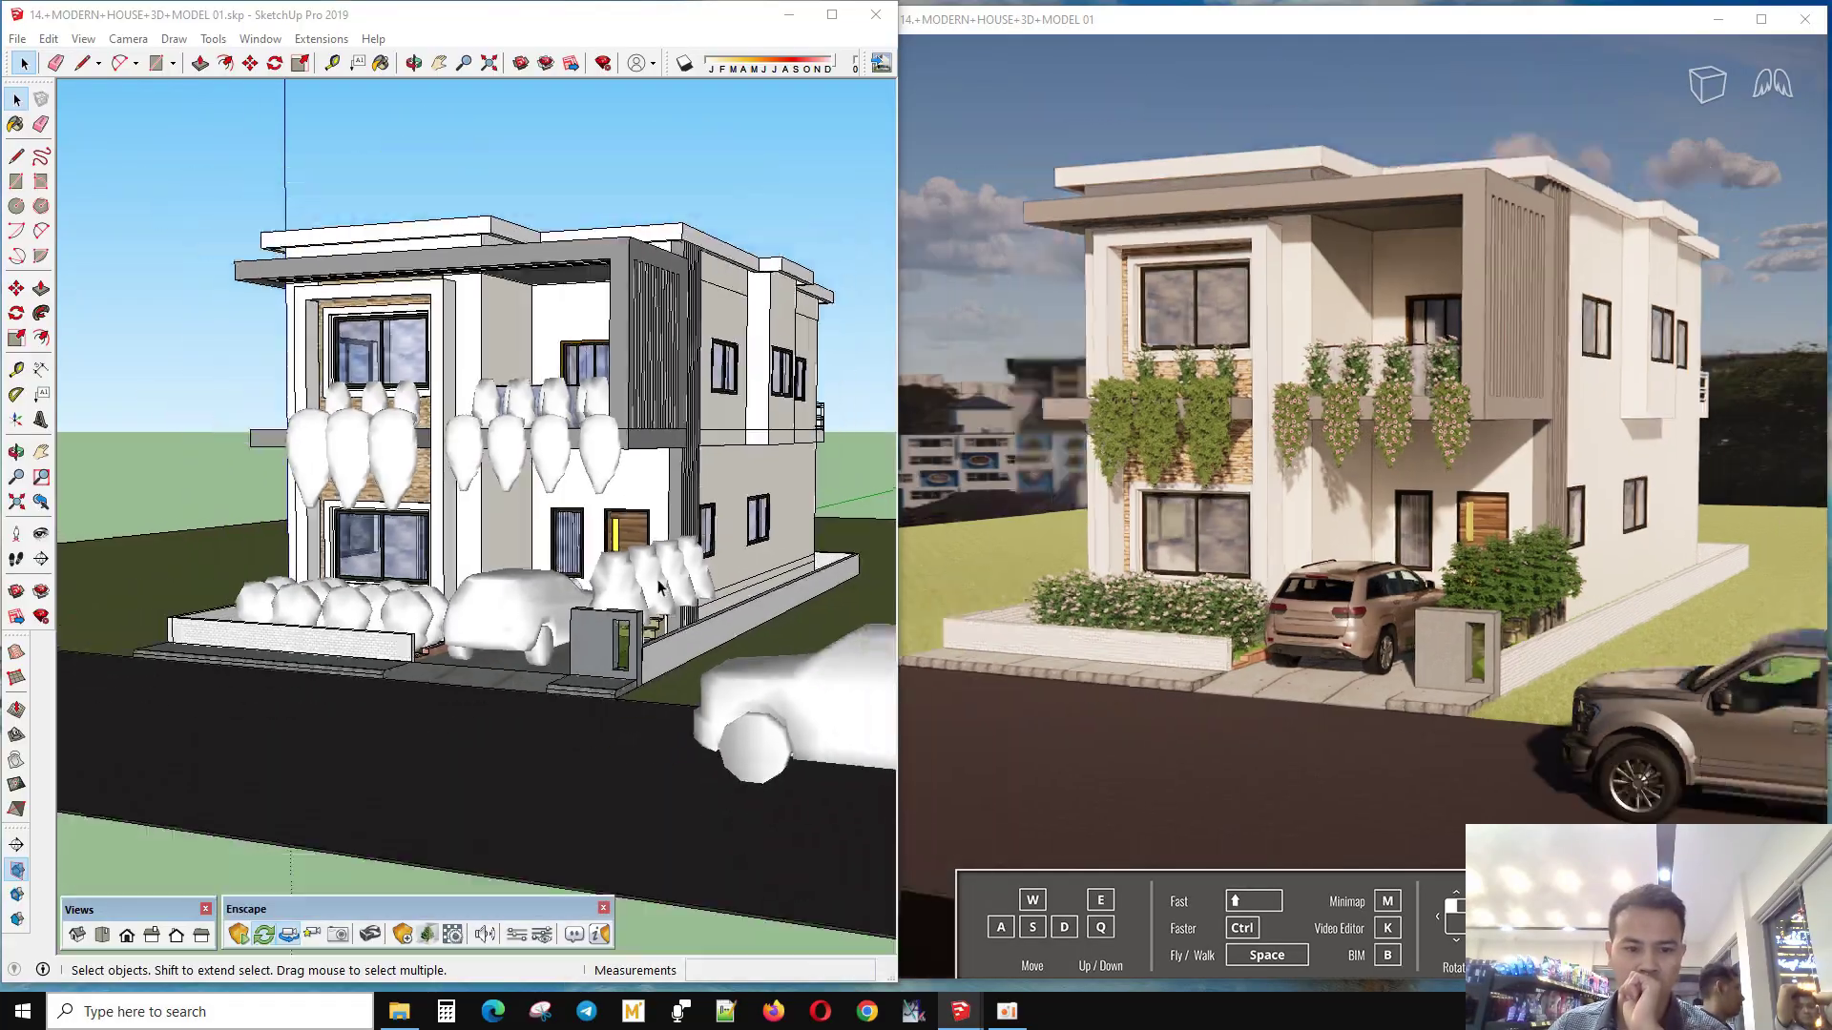
middle_drag(726, 315, 766, 343)
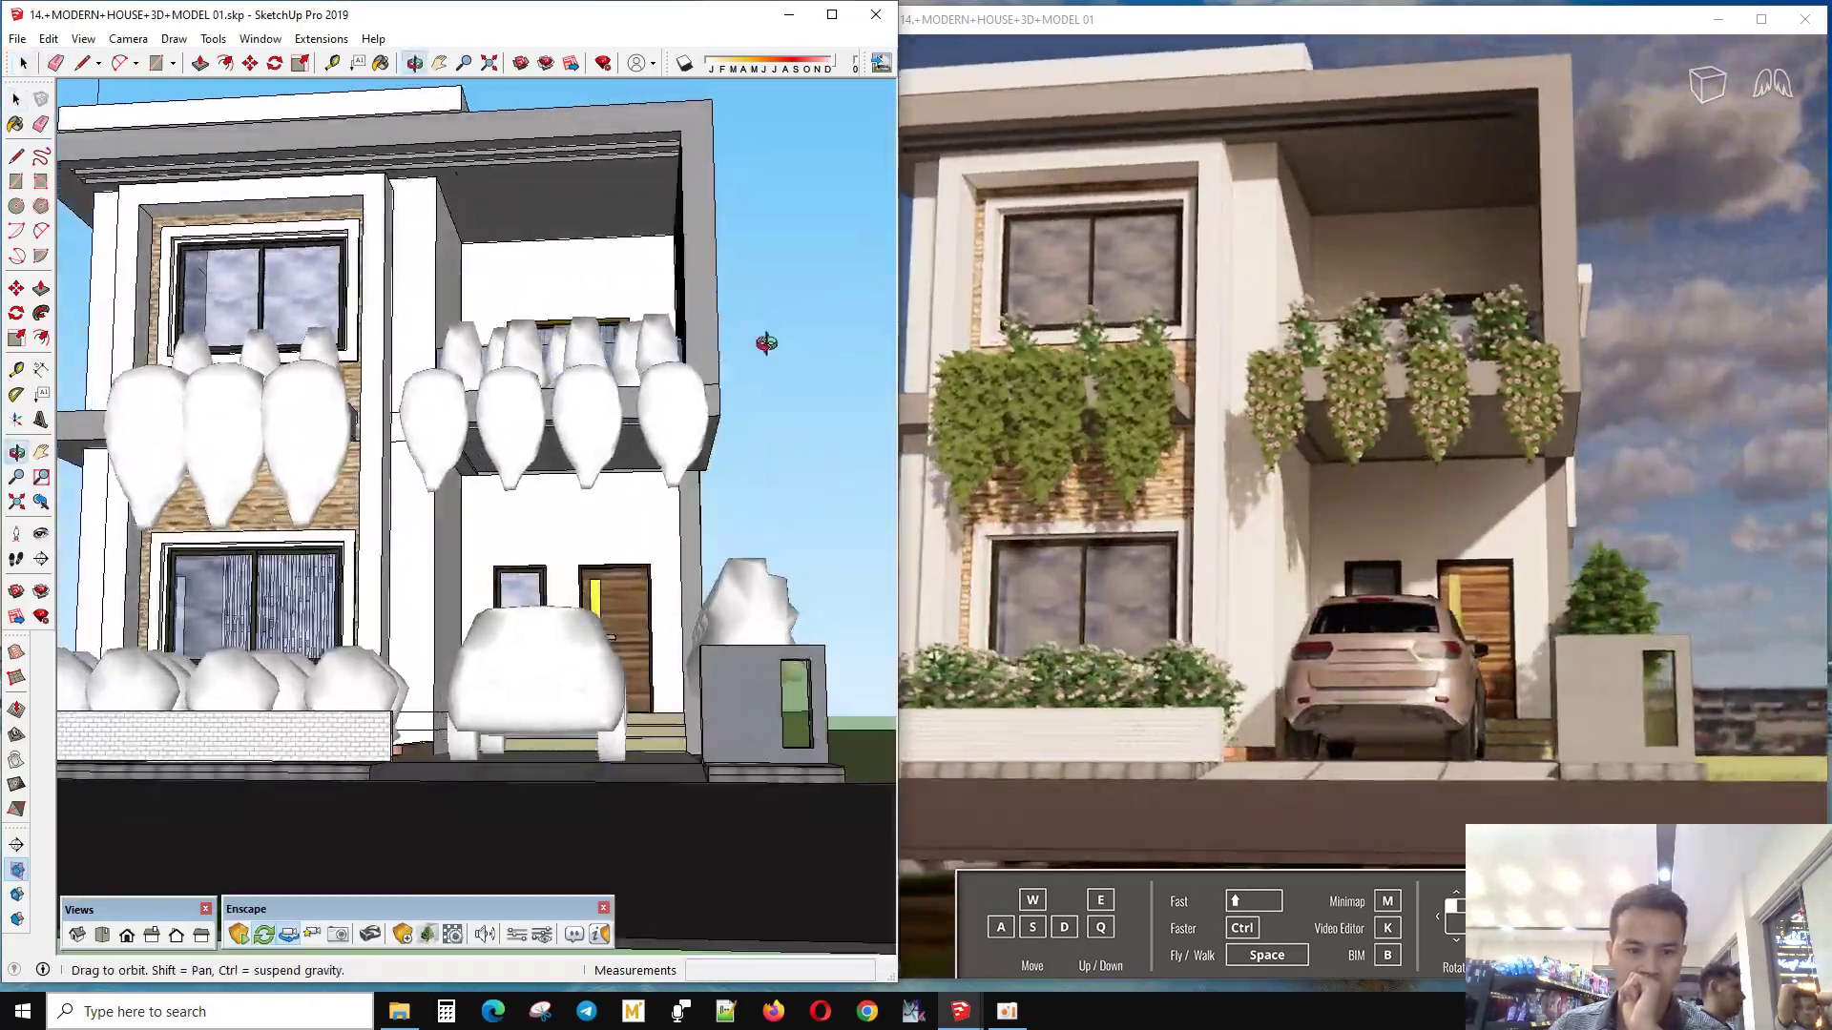
mouse_move(766, 342)
mouse_down()
mouse_move(512, 484)
mouse_move(498, 455)
mouse_up()
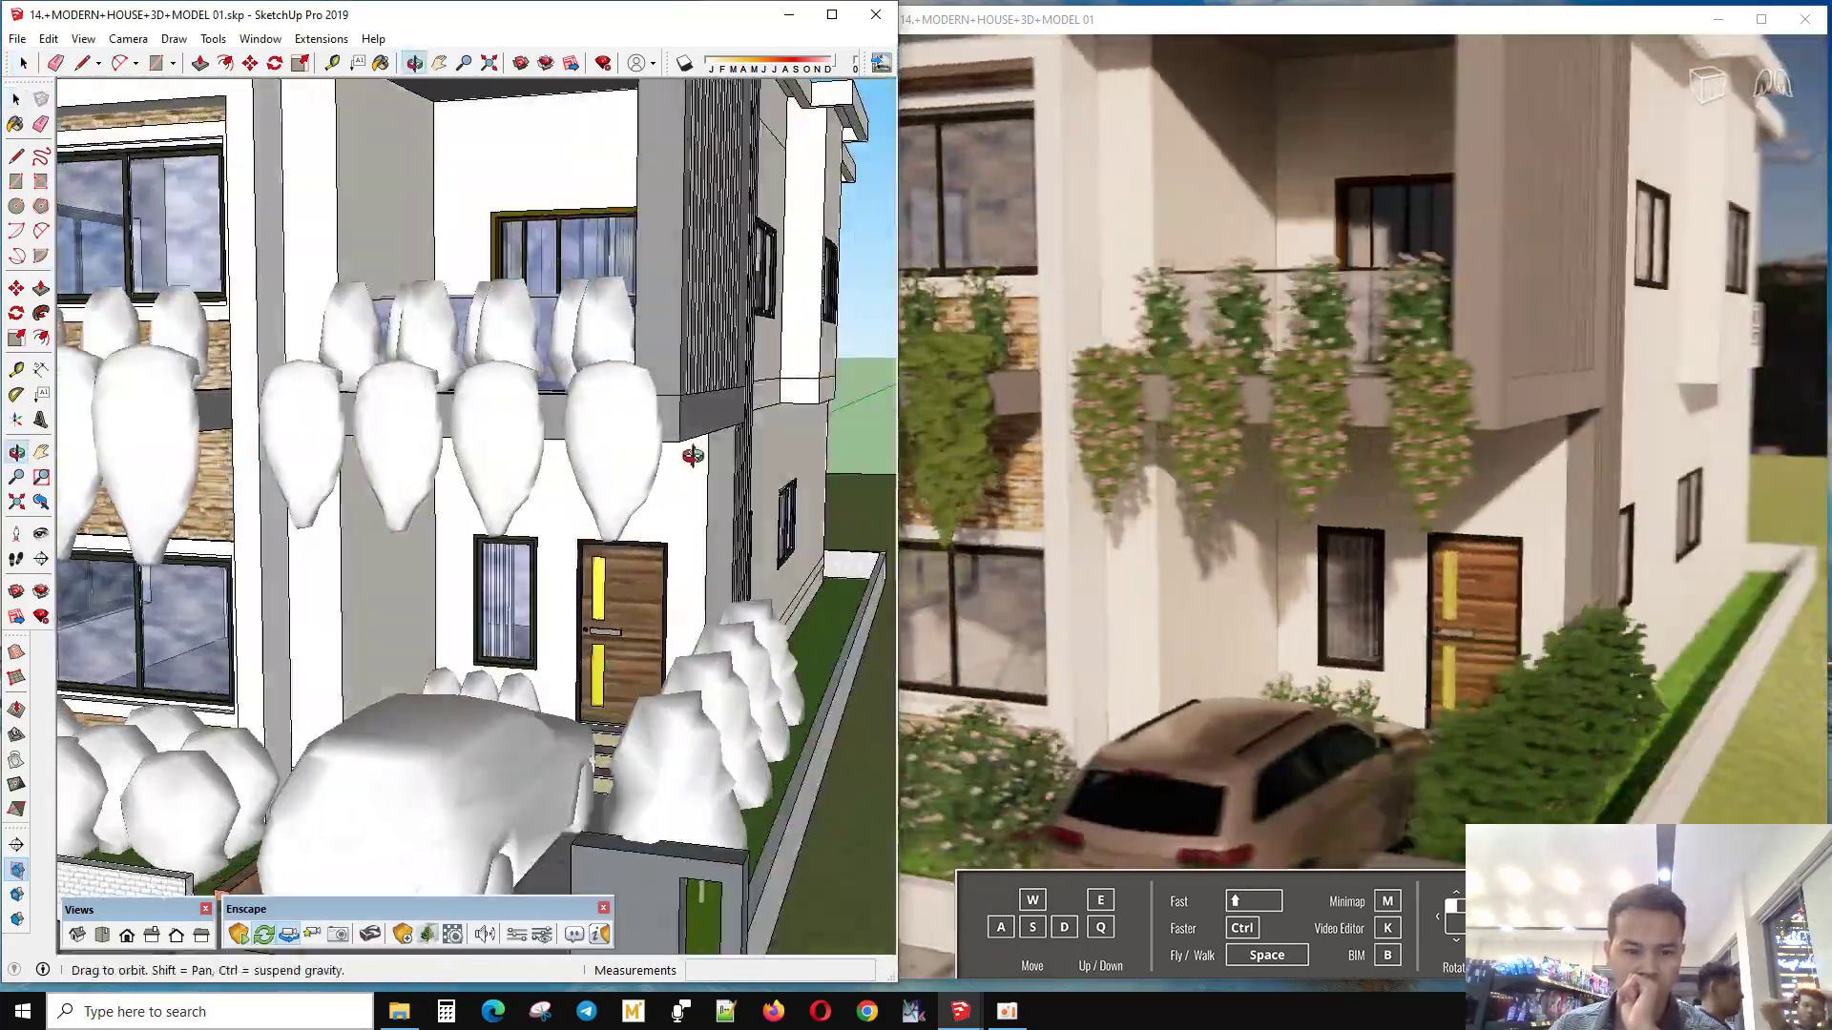
key(space)
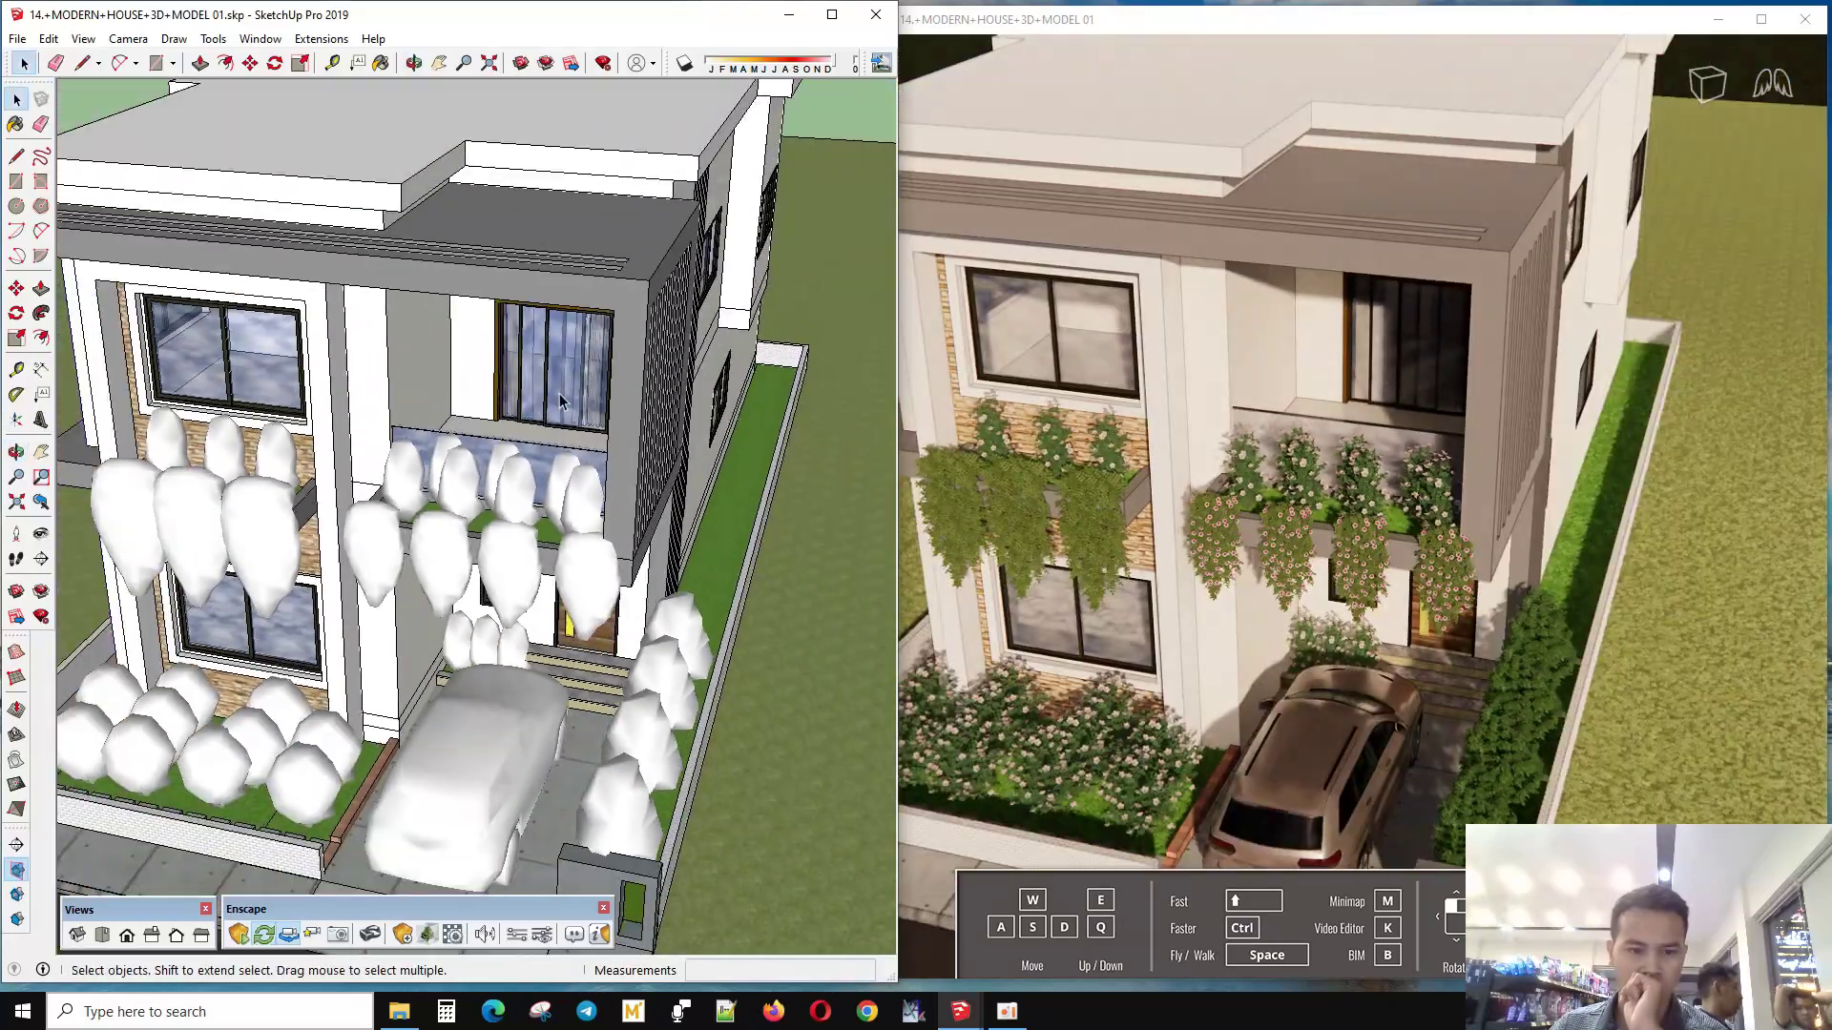
middle_drag(498, 456, 525, 384)
key(t)
click(411, 260)
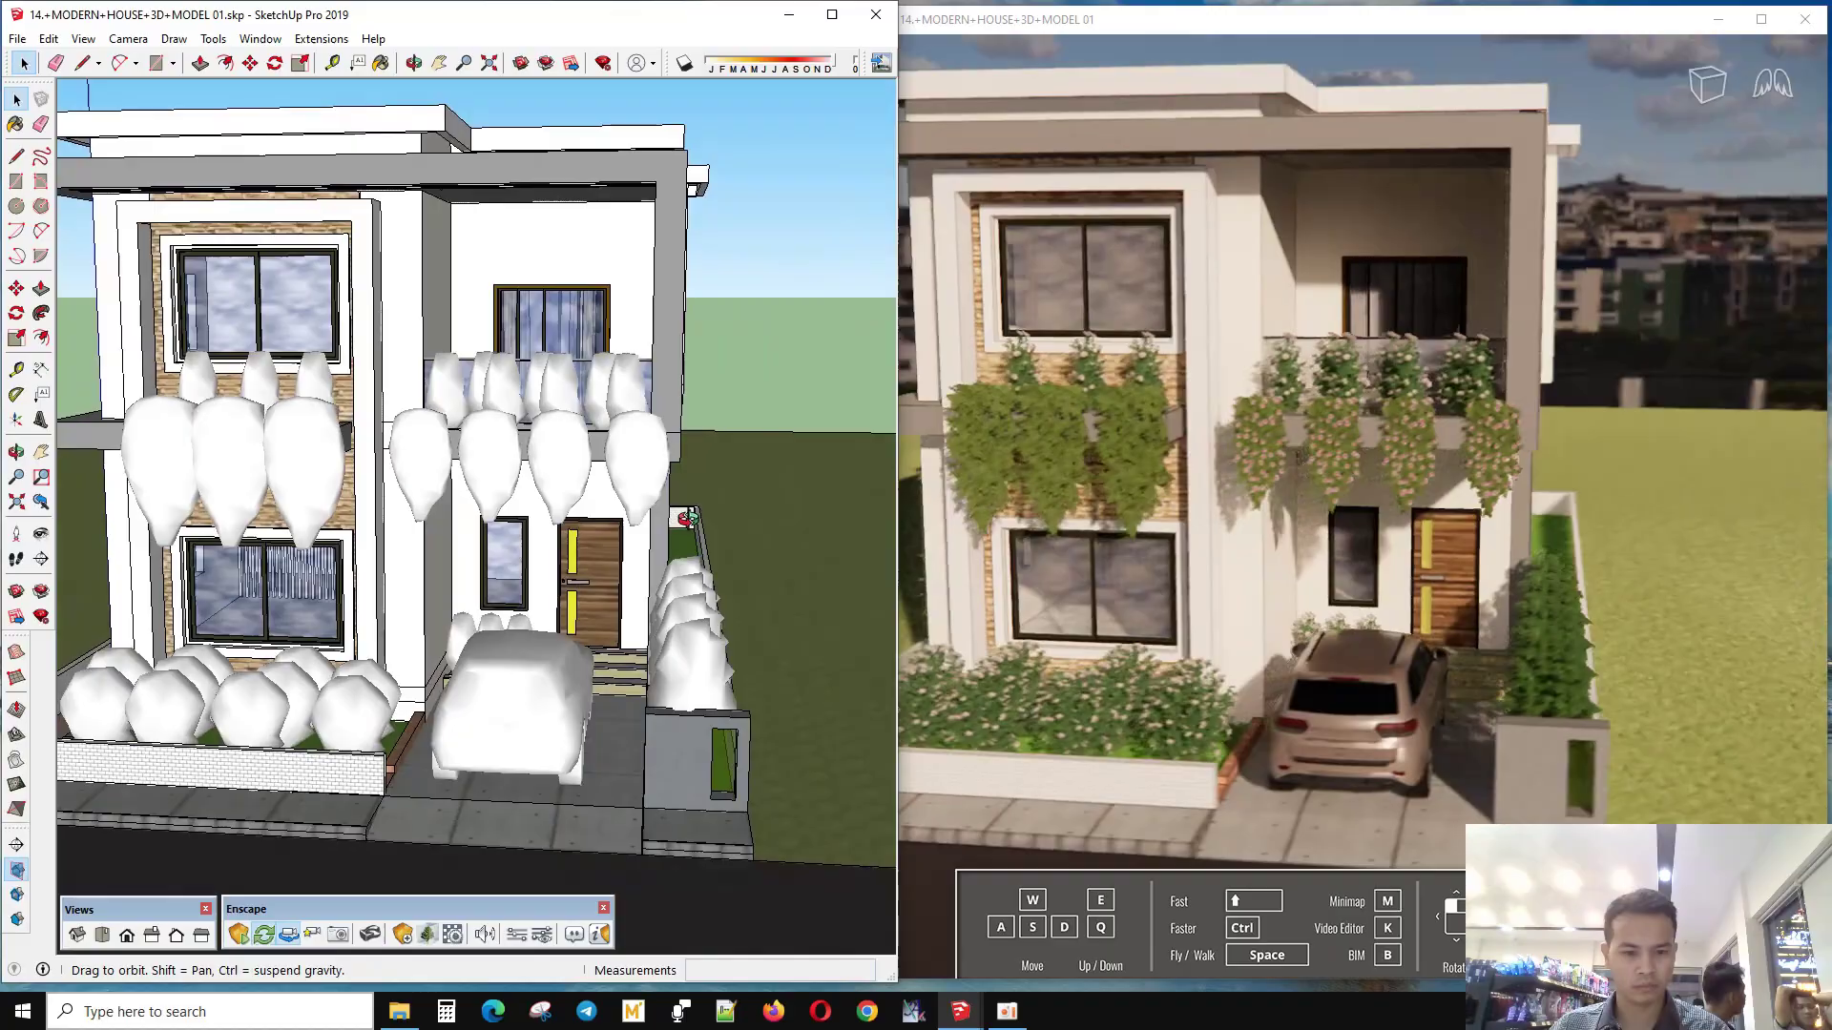
mouse_move(625, 204)
middle_down()
mouse_move(658, 534)
mouse_move(383, 614)
middle_up()
key(space)
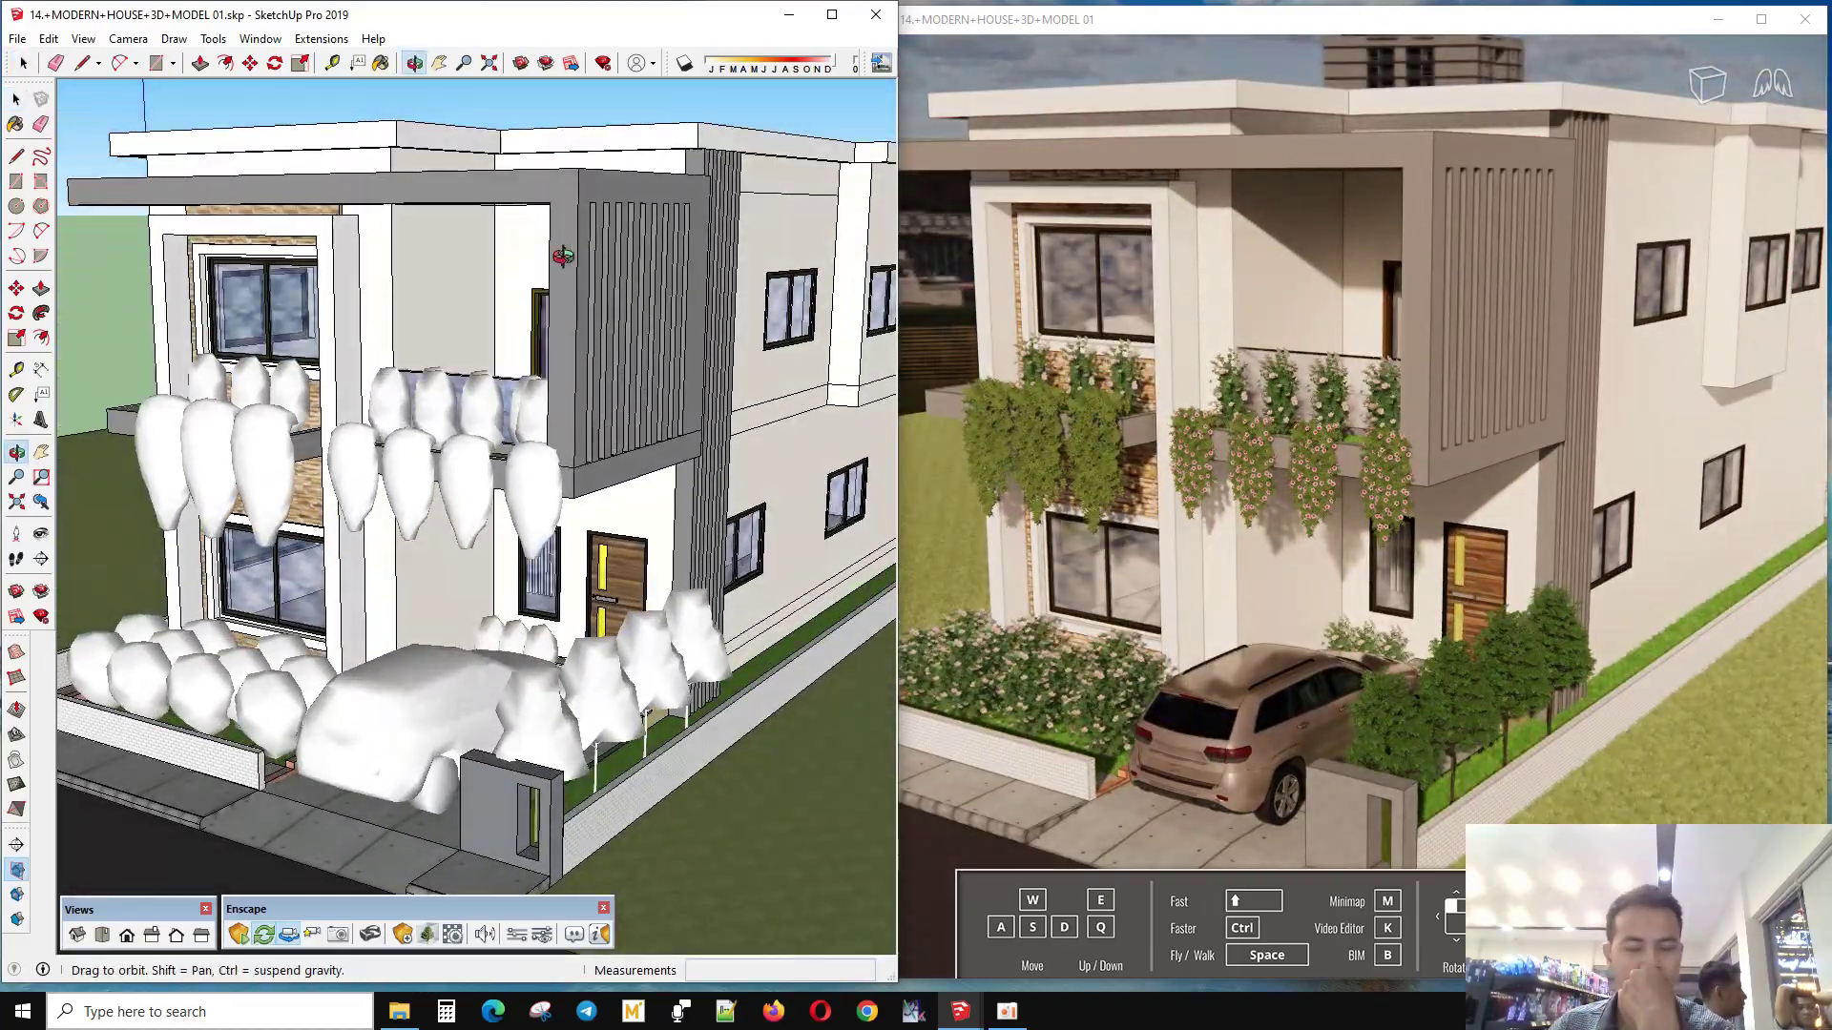
drag(563, 256, 527, 256)
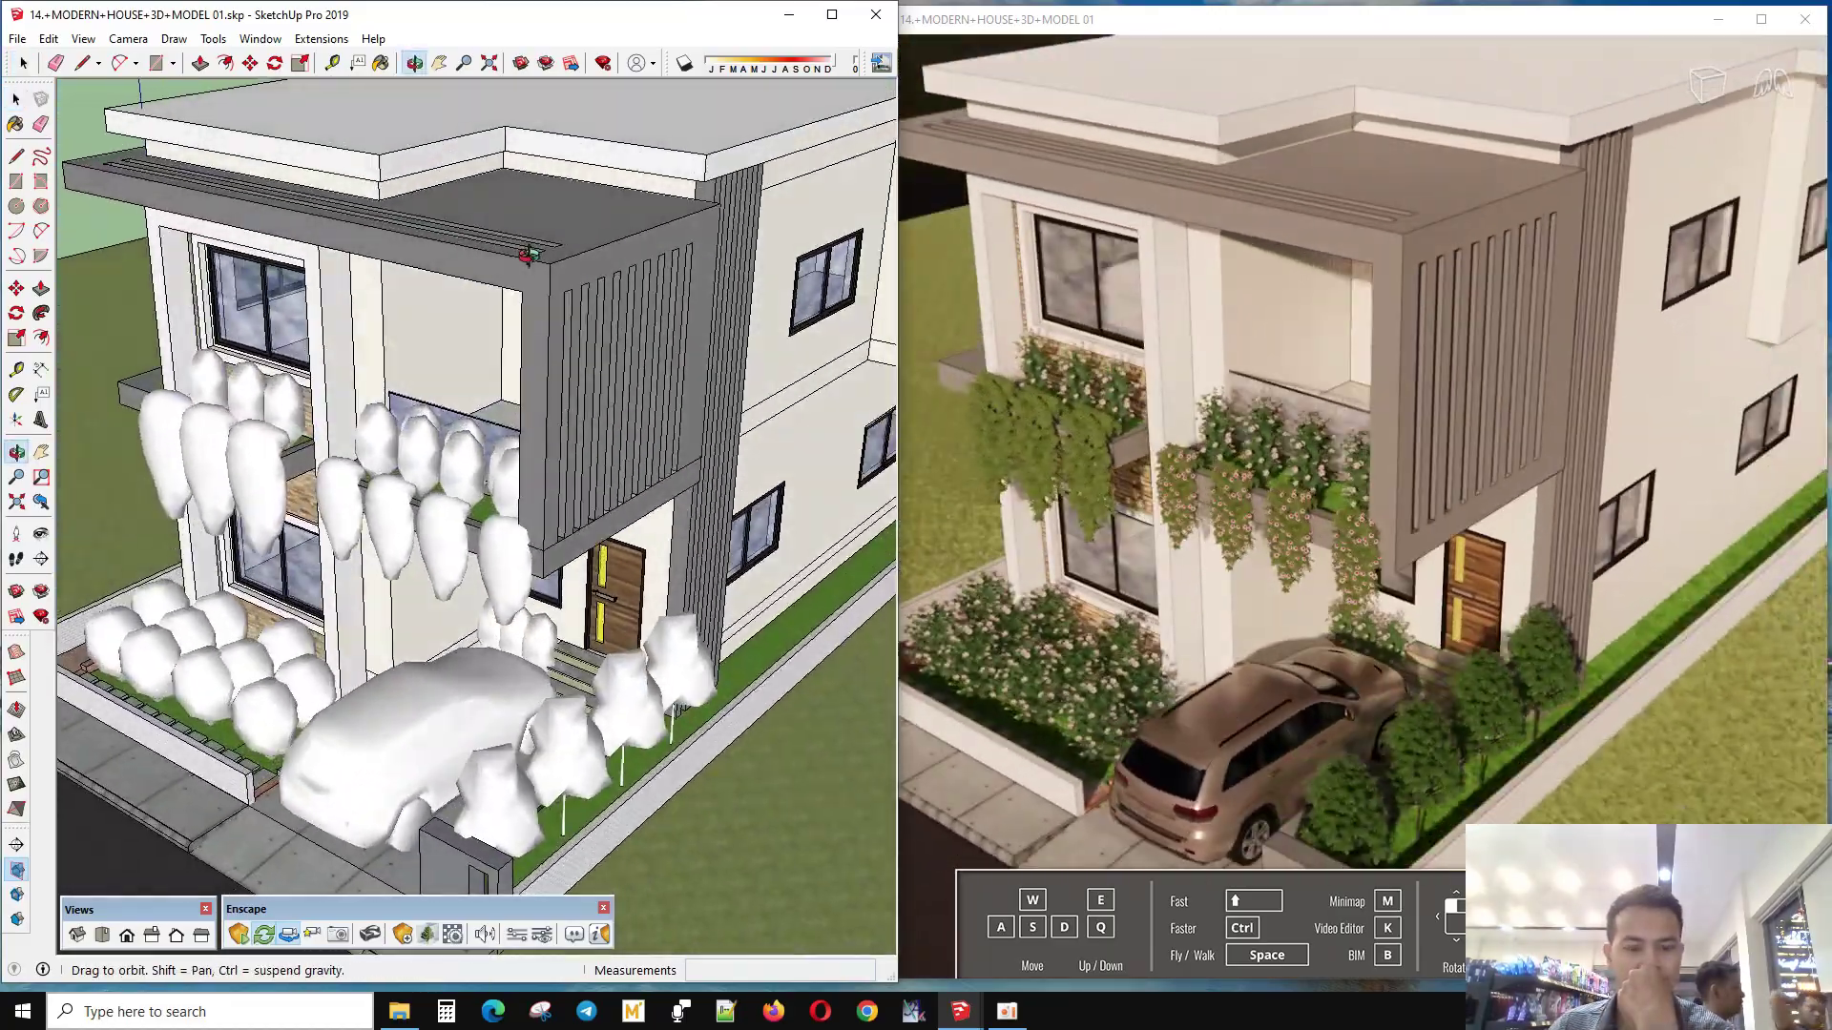
mouse_move(534, 267)
middle_down()
mouse_move(685, 336)
mouse_move(526, 459)
middle_up()
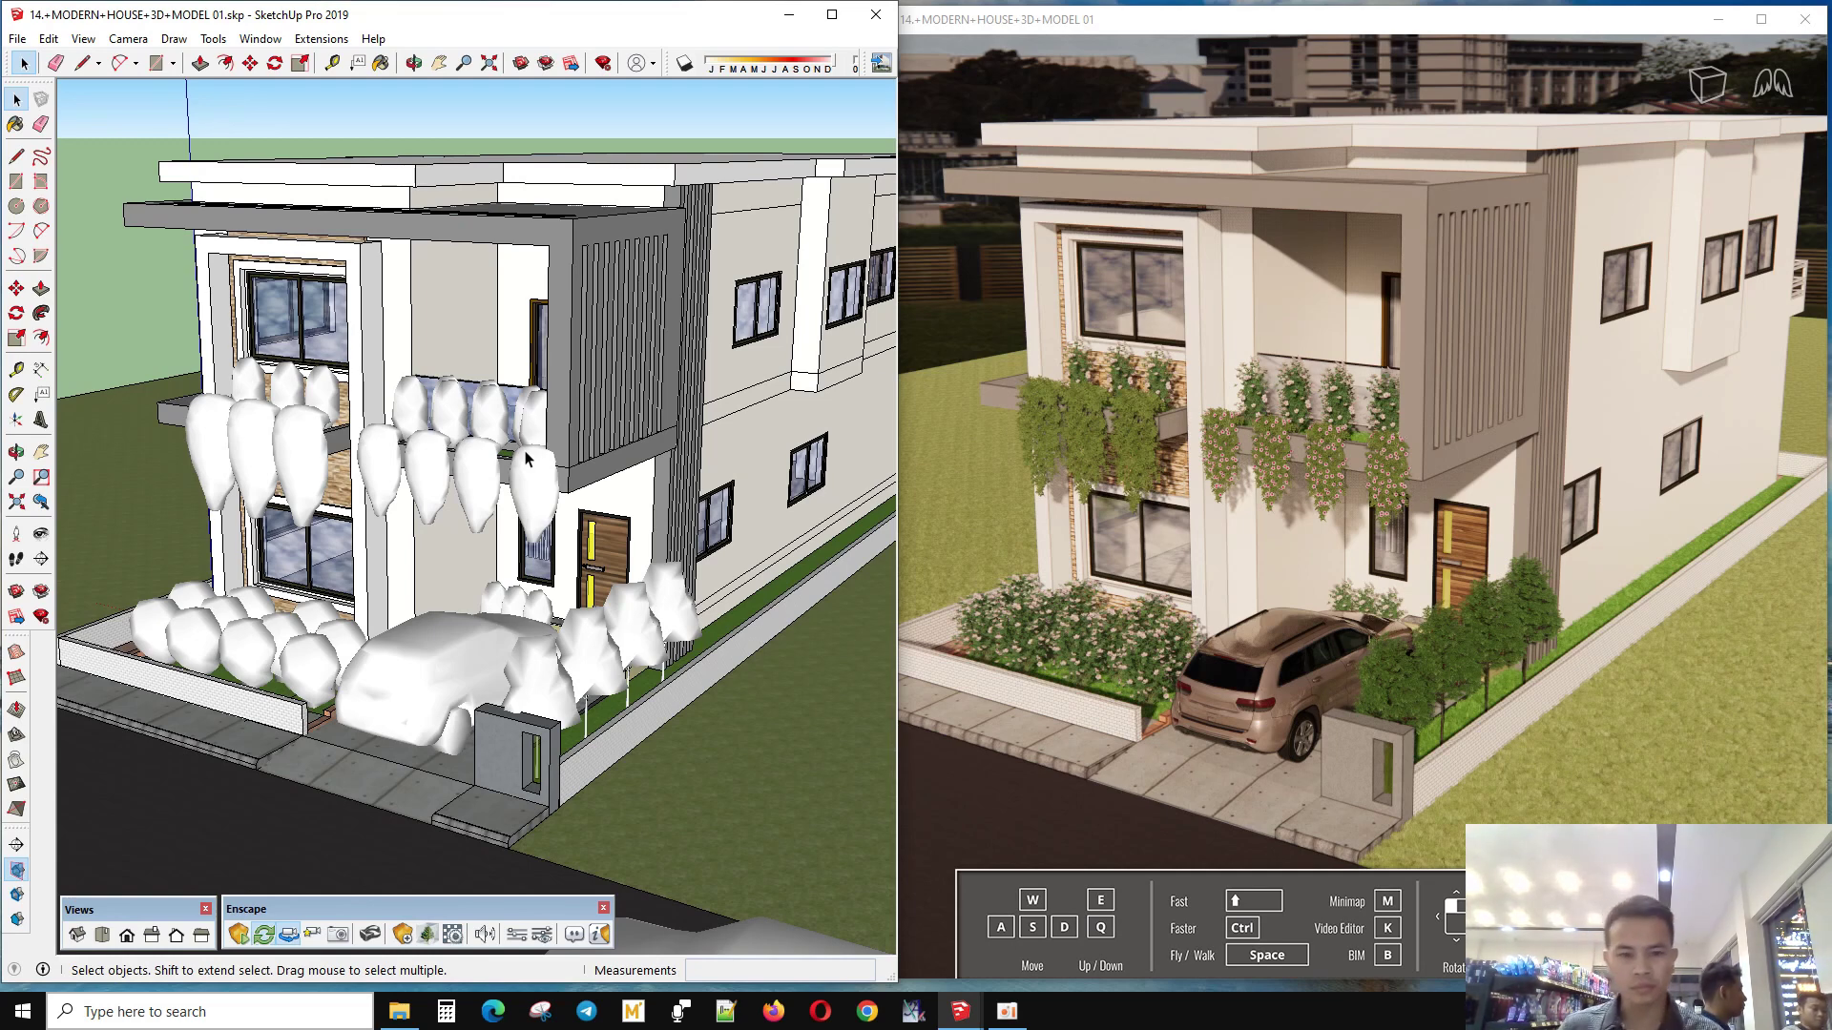
scroll(459, 352, down, 5)
- Place Surrounding Building 020: Family House to the left of the modern house
click(1084, 920)
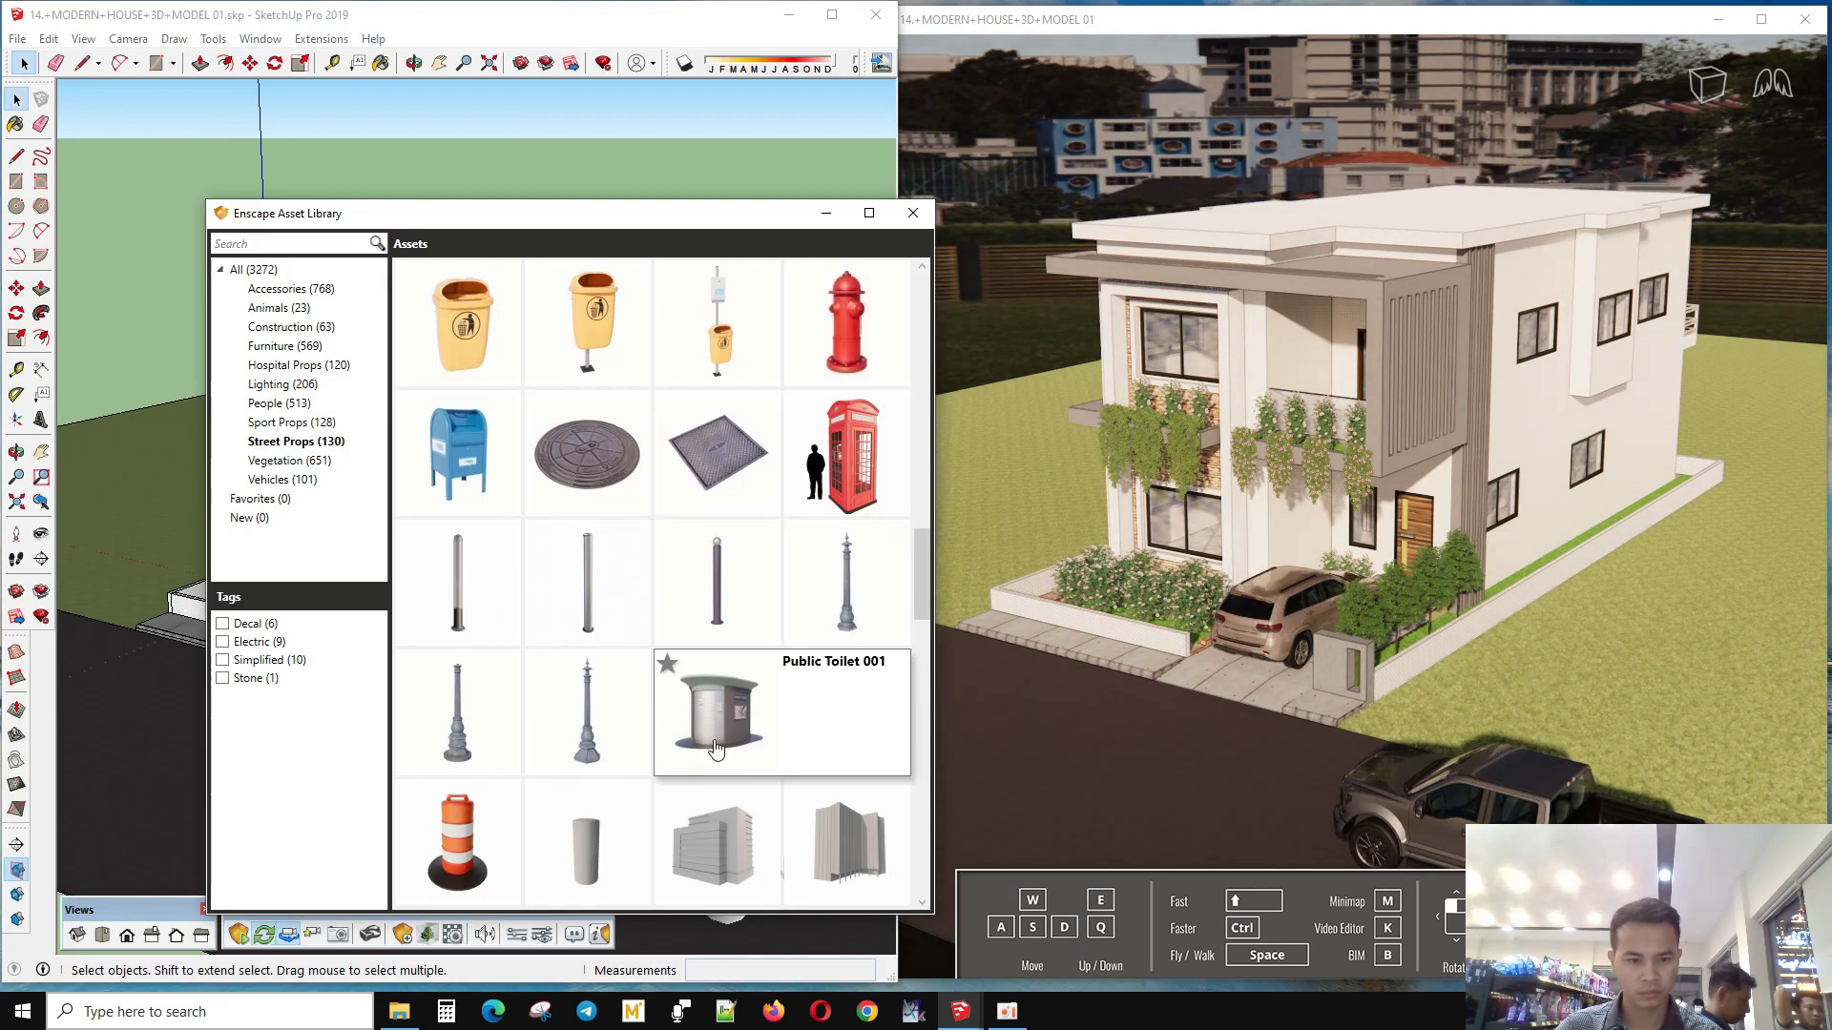
scroll(611, 515, down, 3)
scroll(614, 518, down, 3)
scroll(614, 518, down, 3)
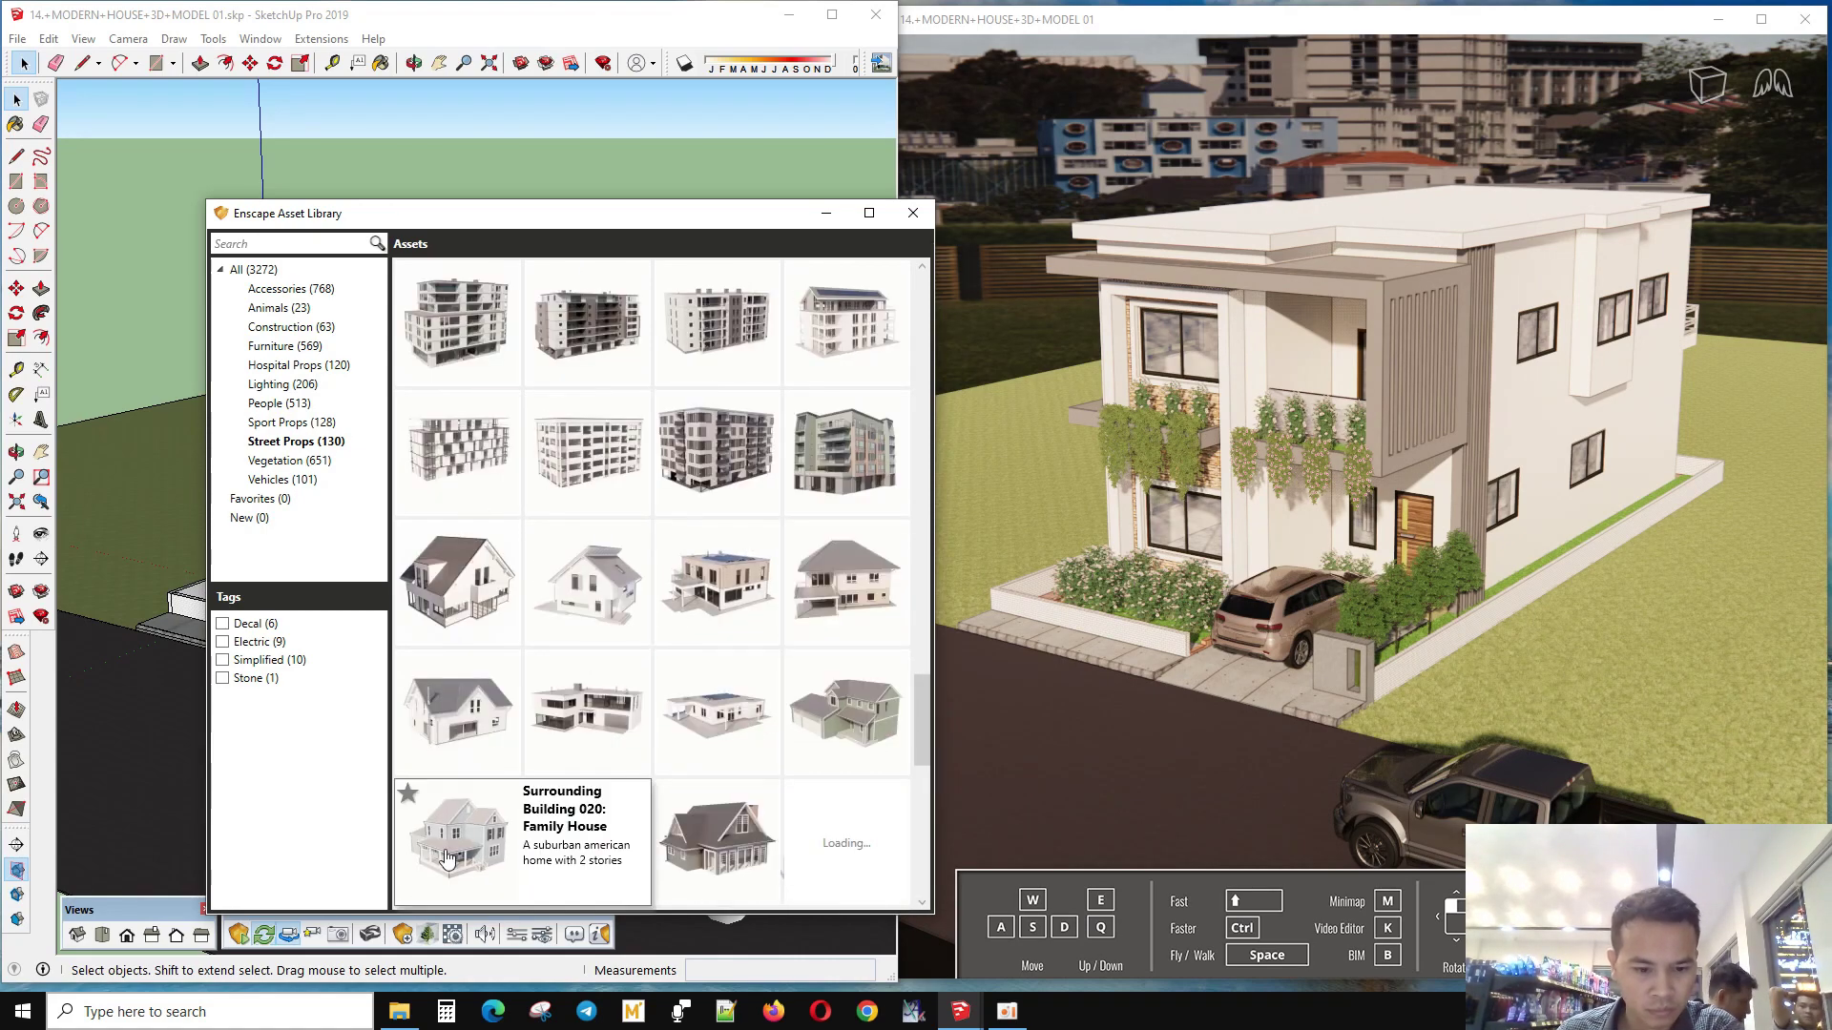
click(458, 837)
scroll(579, 433, down, 5)
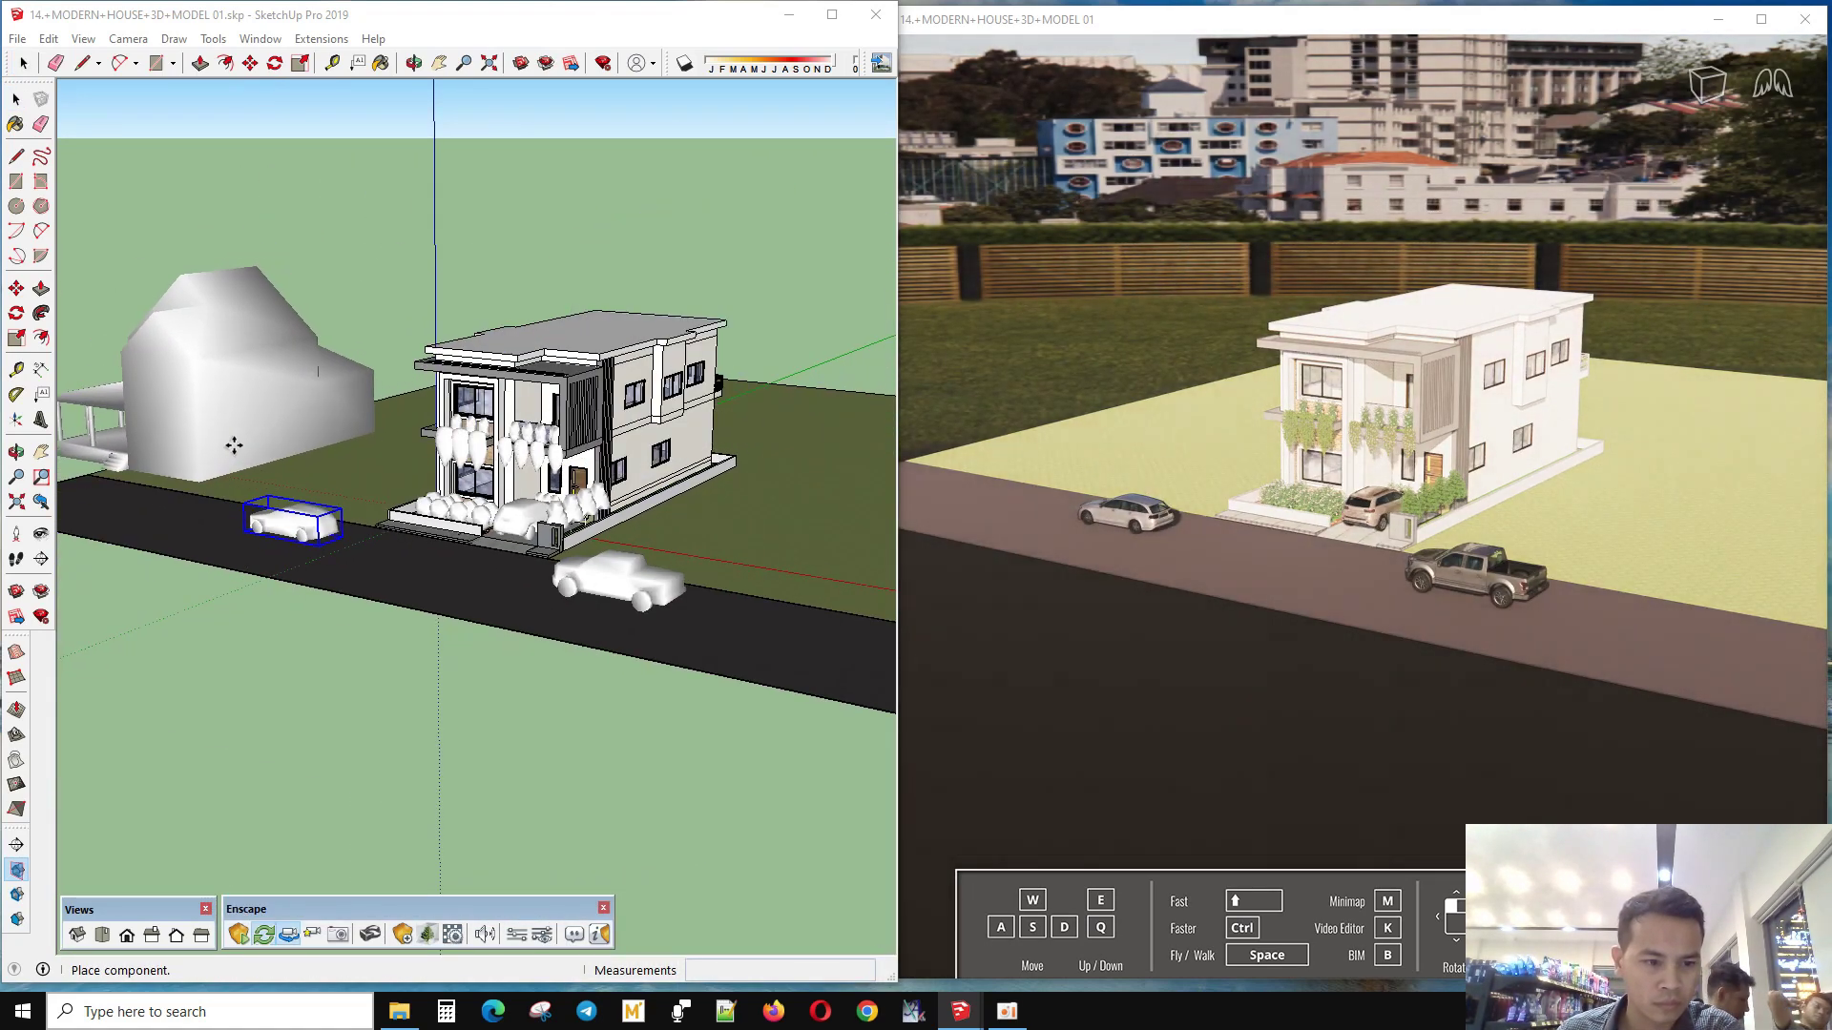
click(233, 446)
- Place a second Family House on the right, then view the whole street from the front
scroll(233, 446, down, 1)
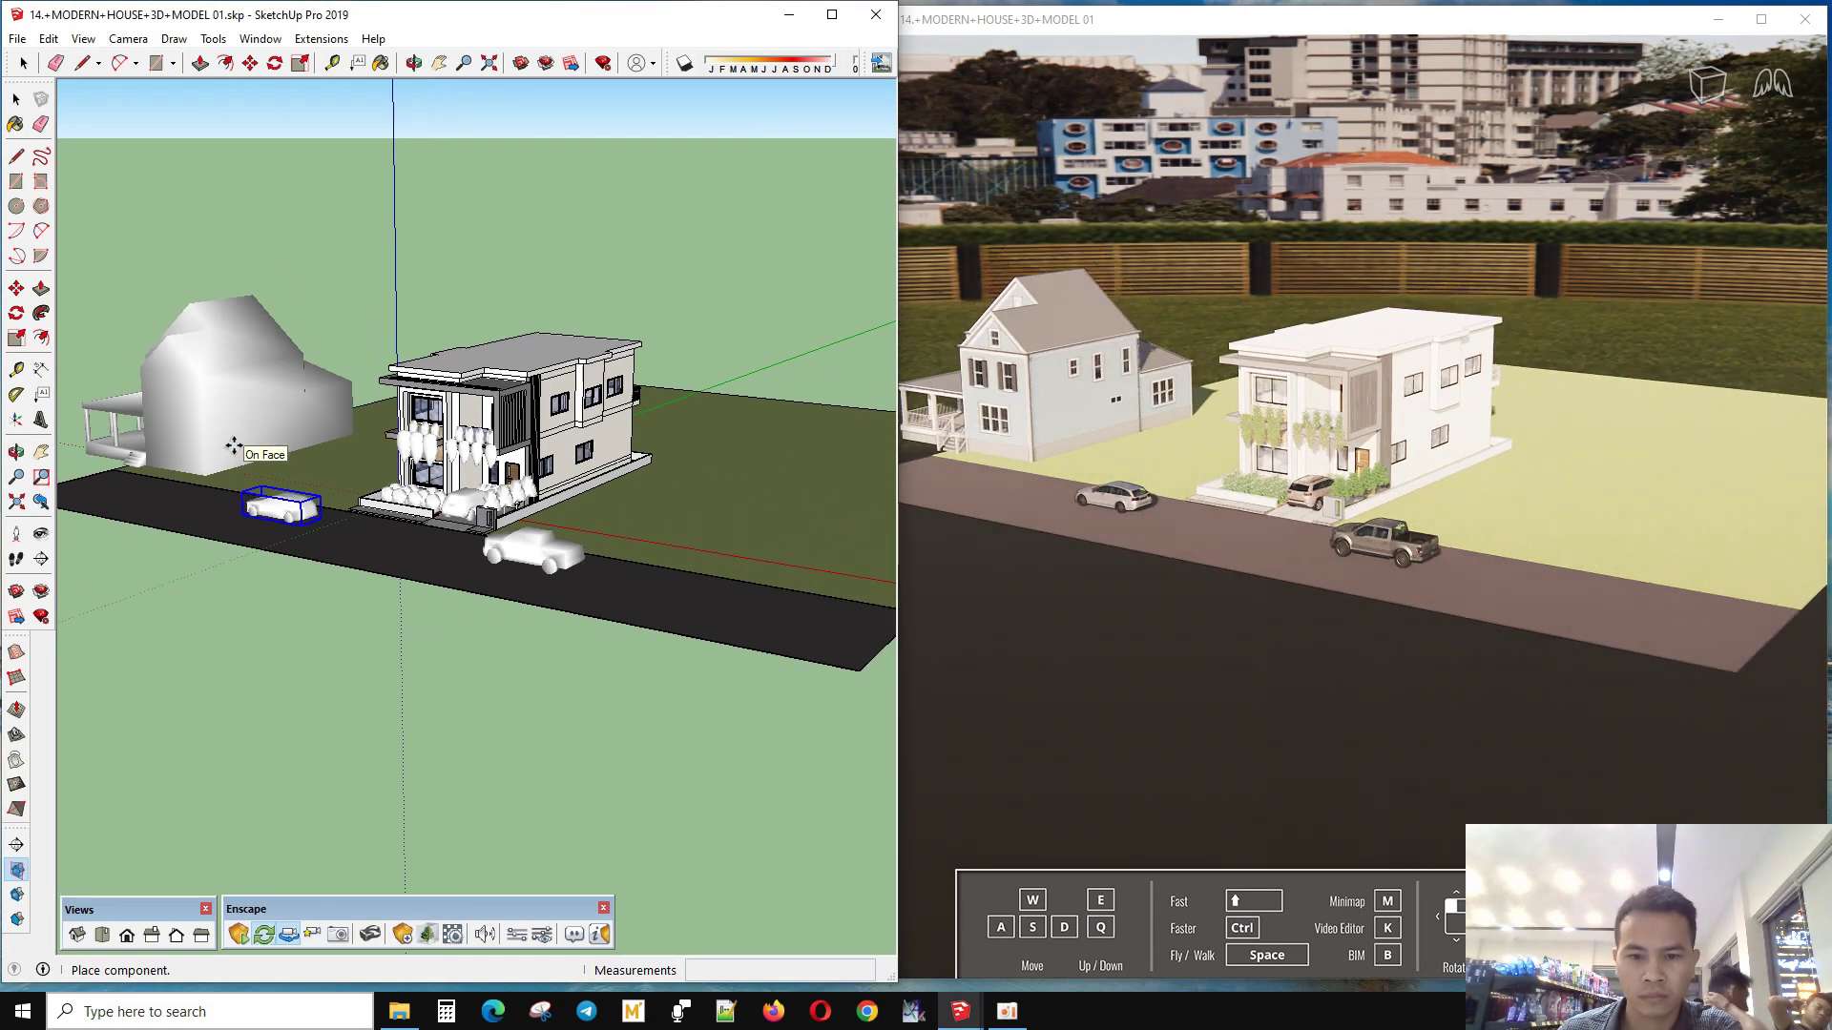
scroll(234, 445, down, 2)
click(720, 553)
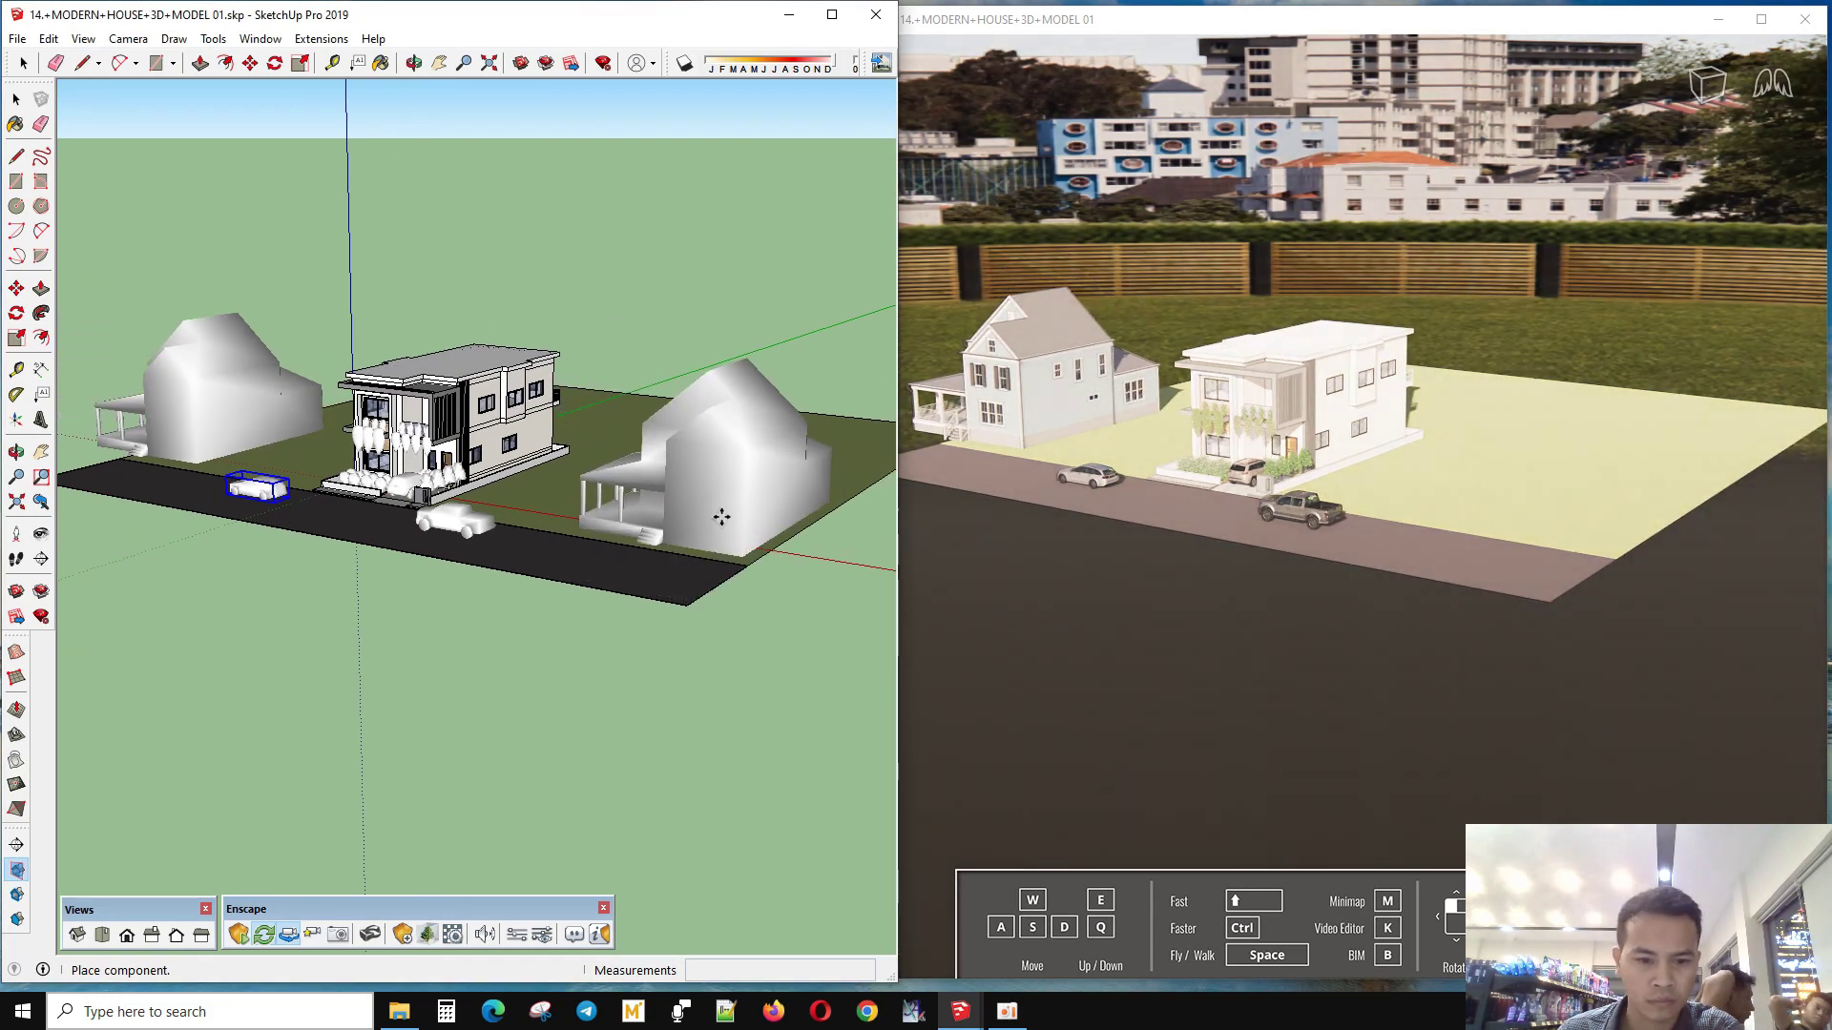
scroll(415, 490, up, 6)
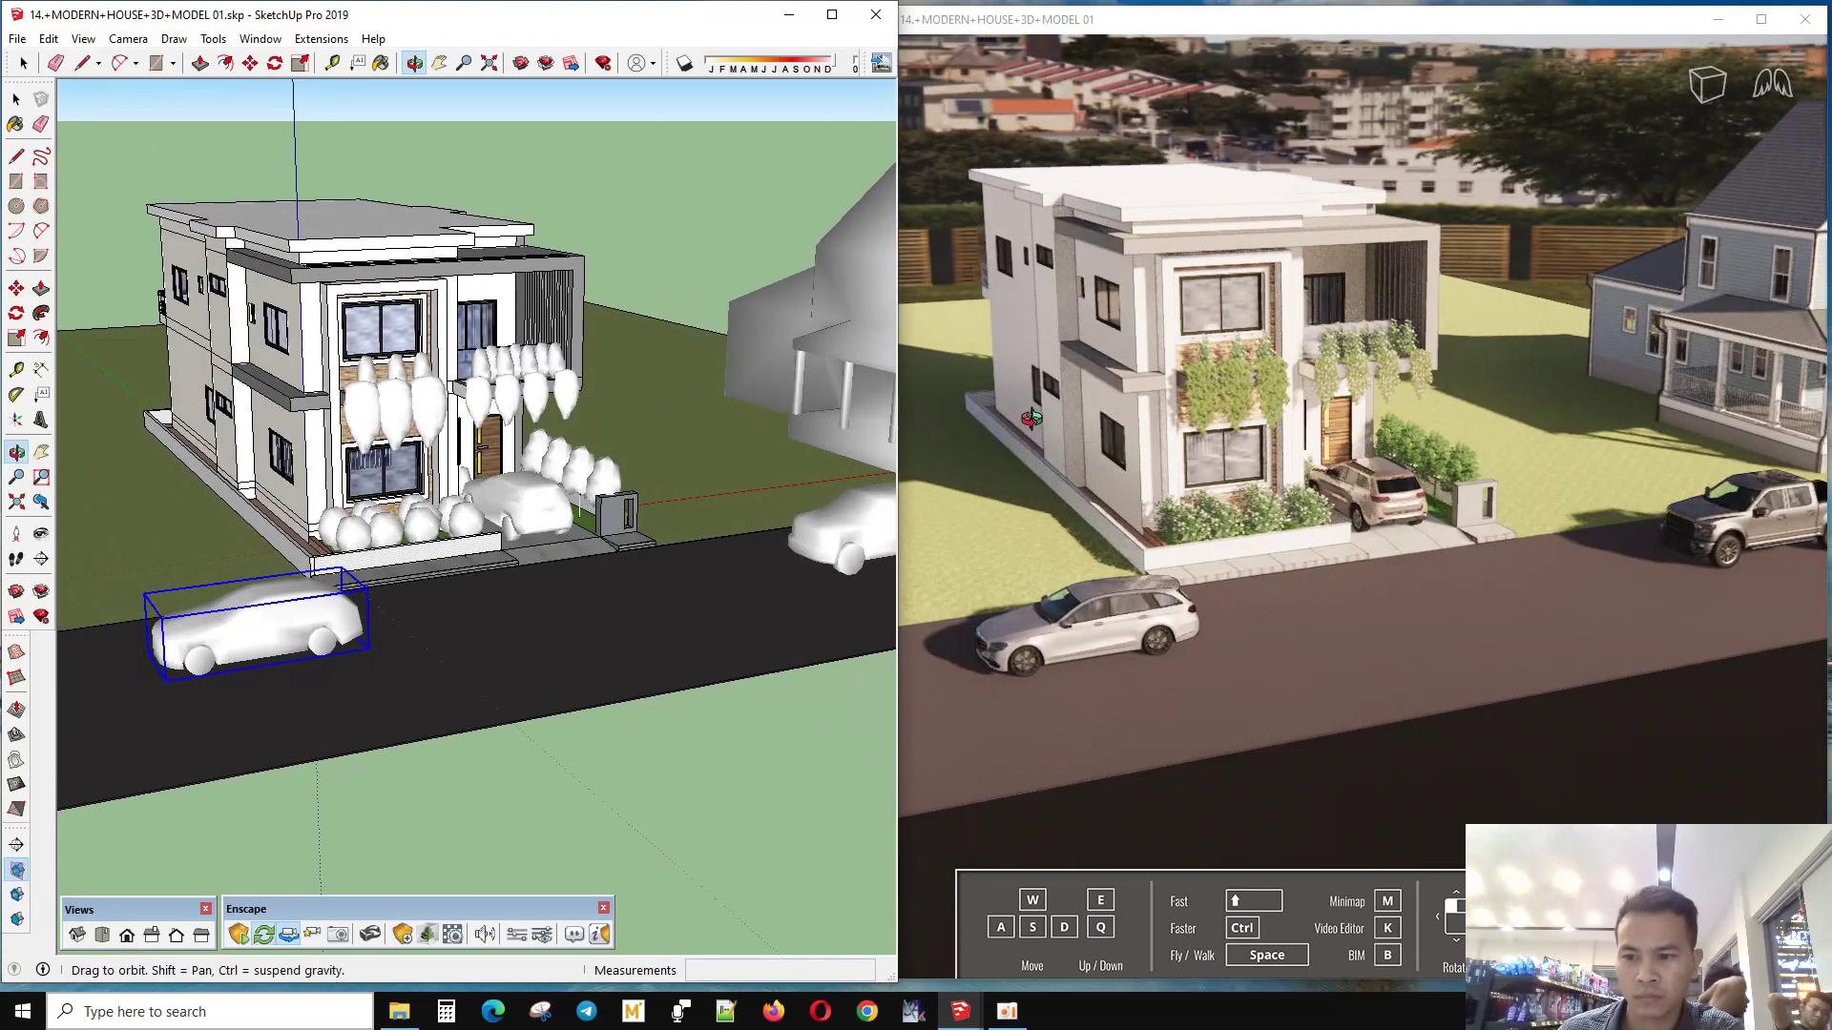
scroll(780, 339, down, 2)
scroll(725, 329, down, 2)
scroll(668, 320, up, 1)
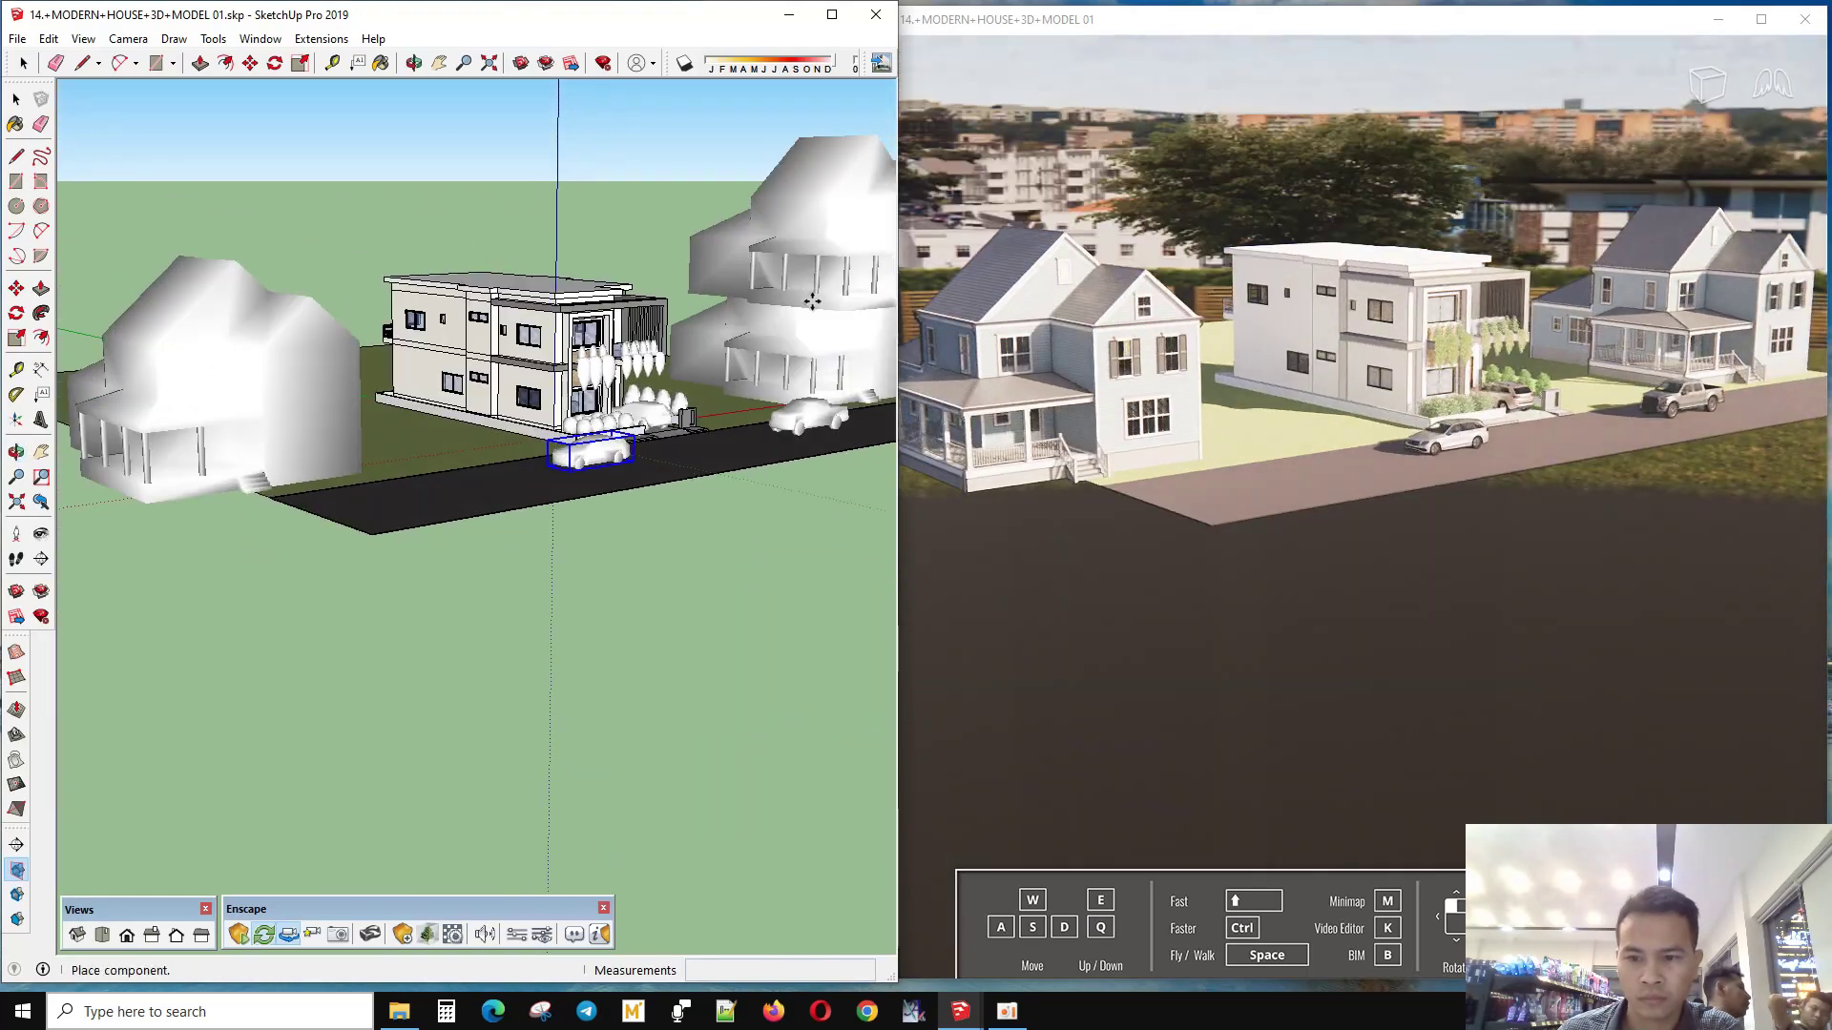
scroll(551, 308, up, 8)
scroll(550, 308, down, 10)
key(Escape)
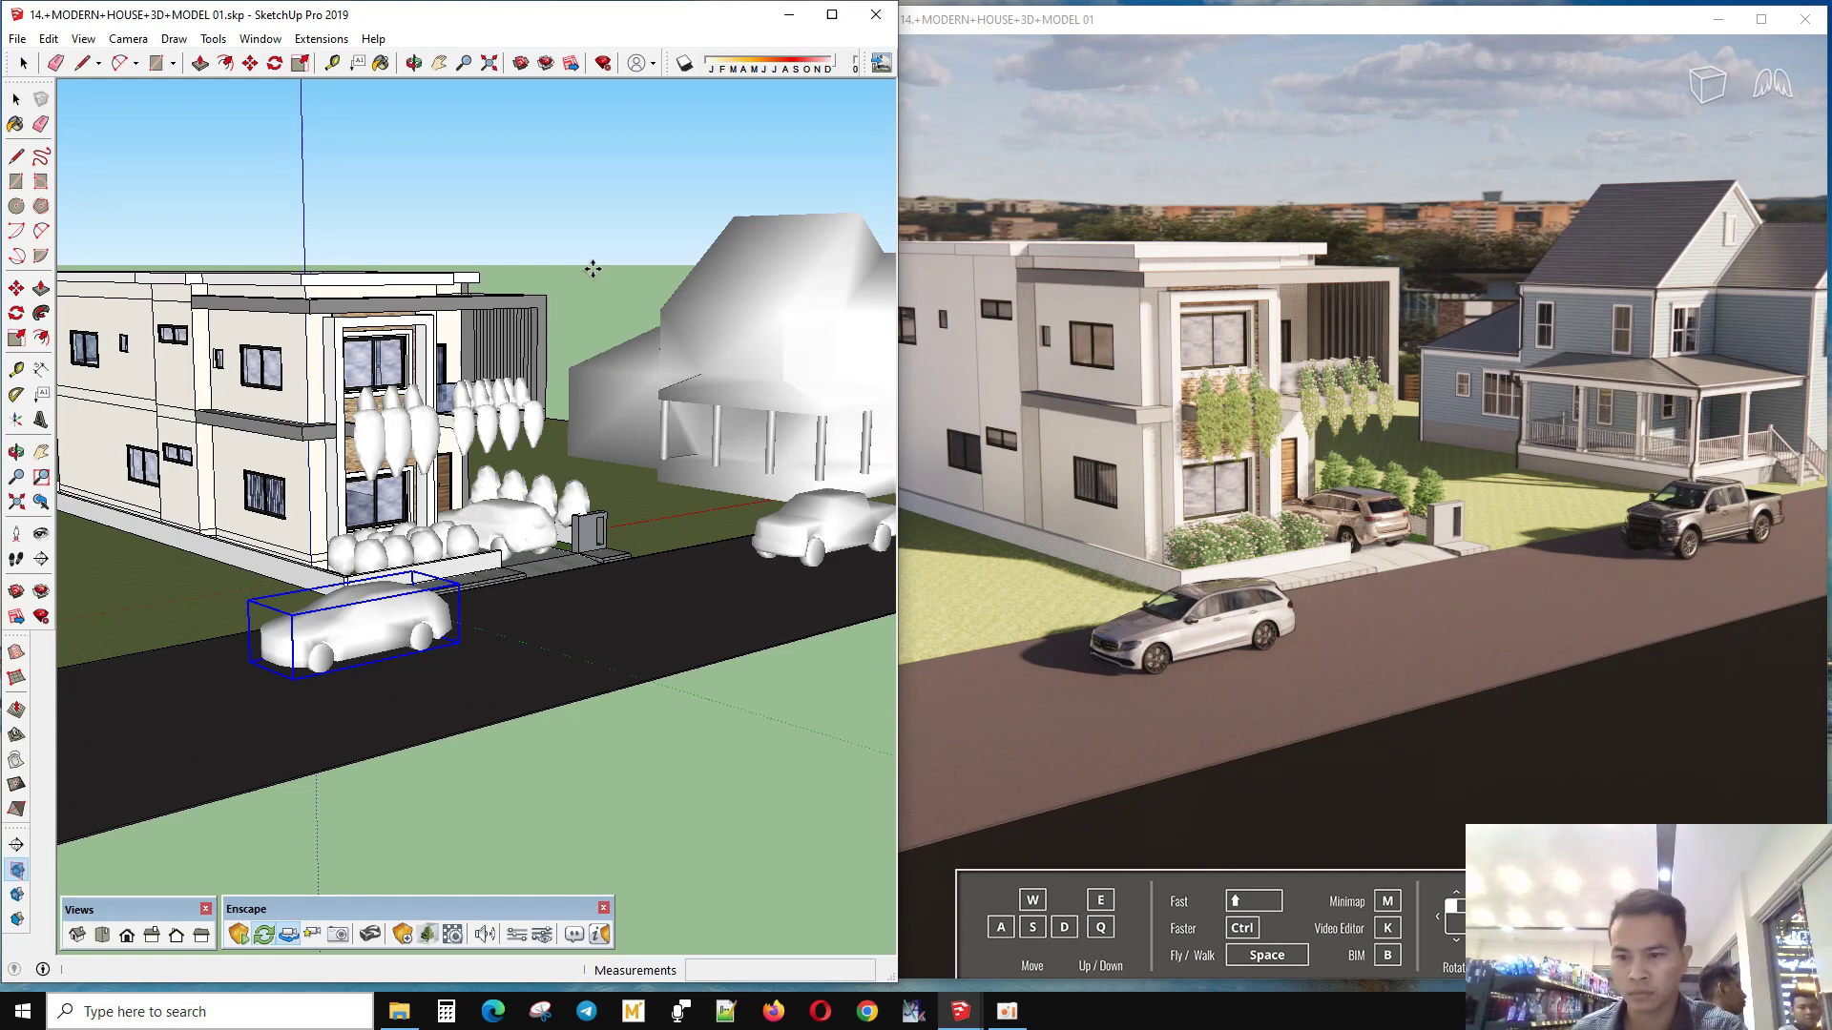
mouse_move(856, 324)
middle_down()
mouse_move(411, 226)
mouse_move(638, 558)
middle_up()
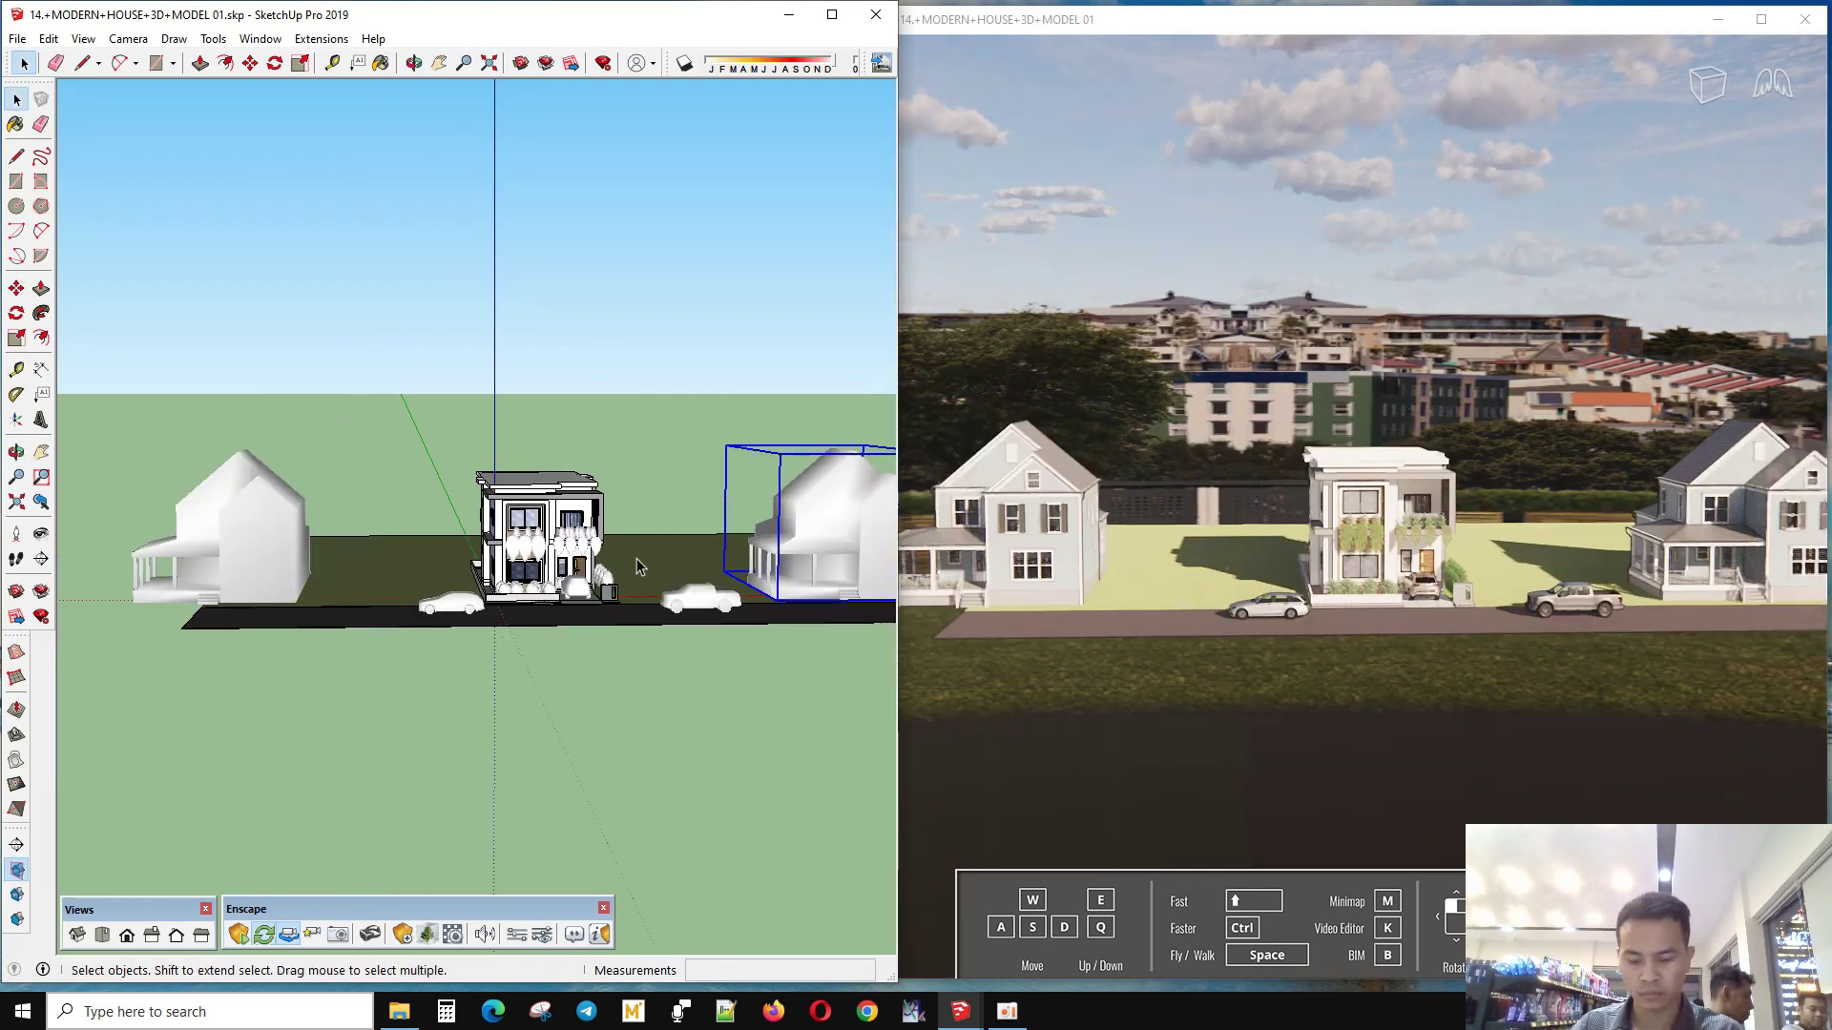
- Browse the Enscape library's Street Props surrounding buildings and houses
mouse_move(959, 1011)
click(1078, 918)
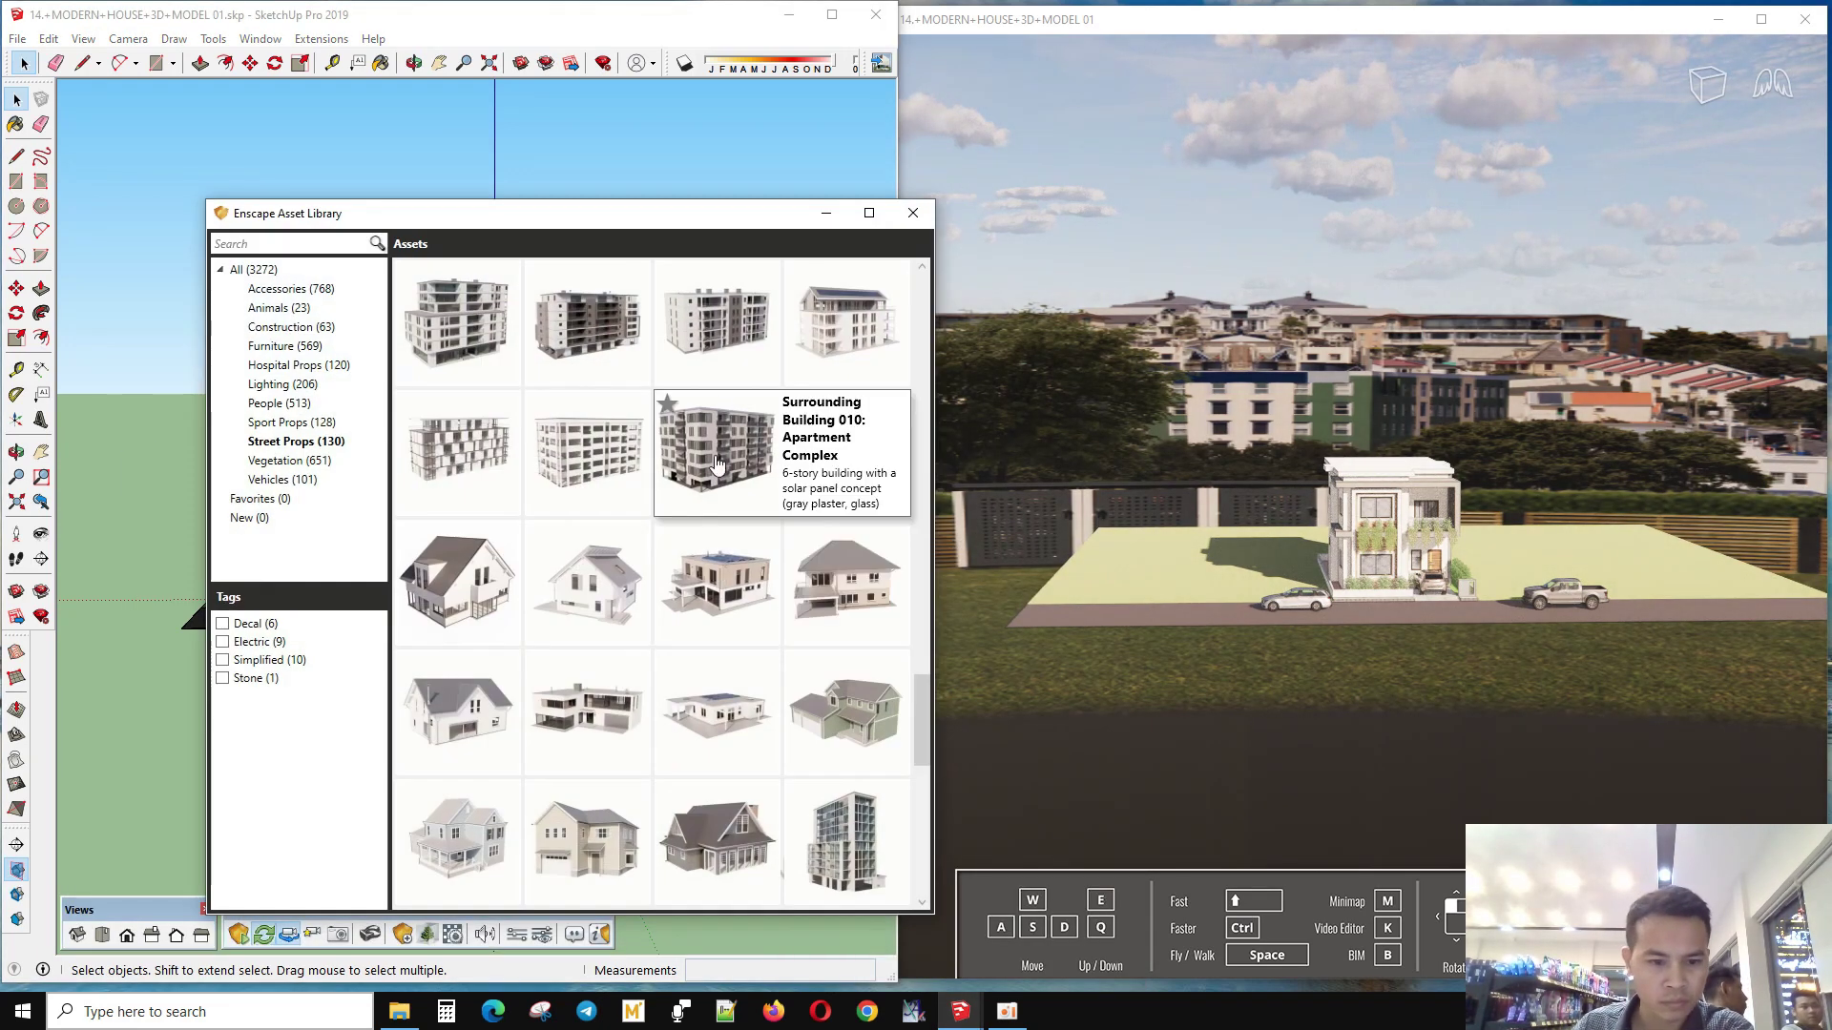
scroll(668, 478, down, 2)
scroll(641, 570, down, 3)
scroll(668, 648, down, 1)
scroll(592, 525, down, 2)
scroll(753, 655, up, 2)
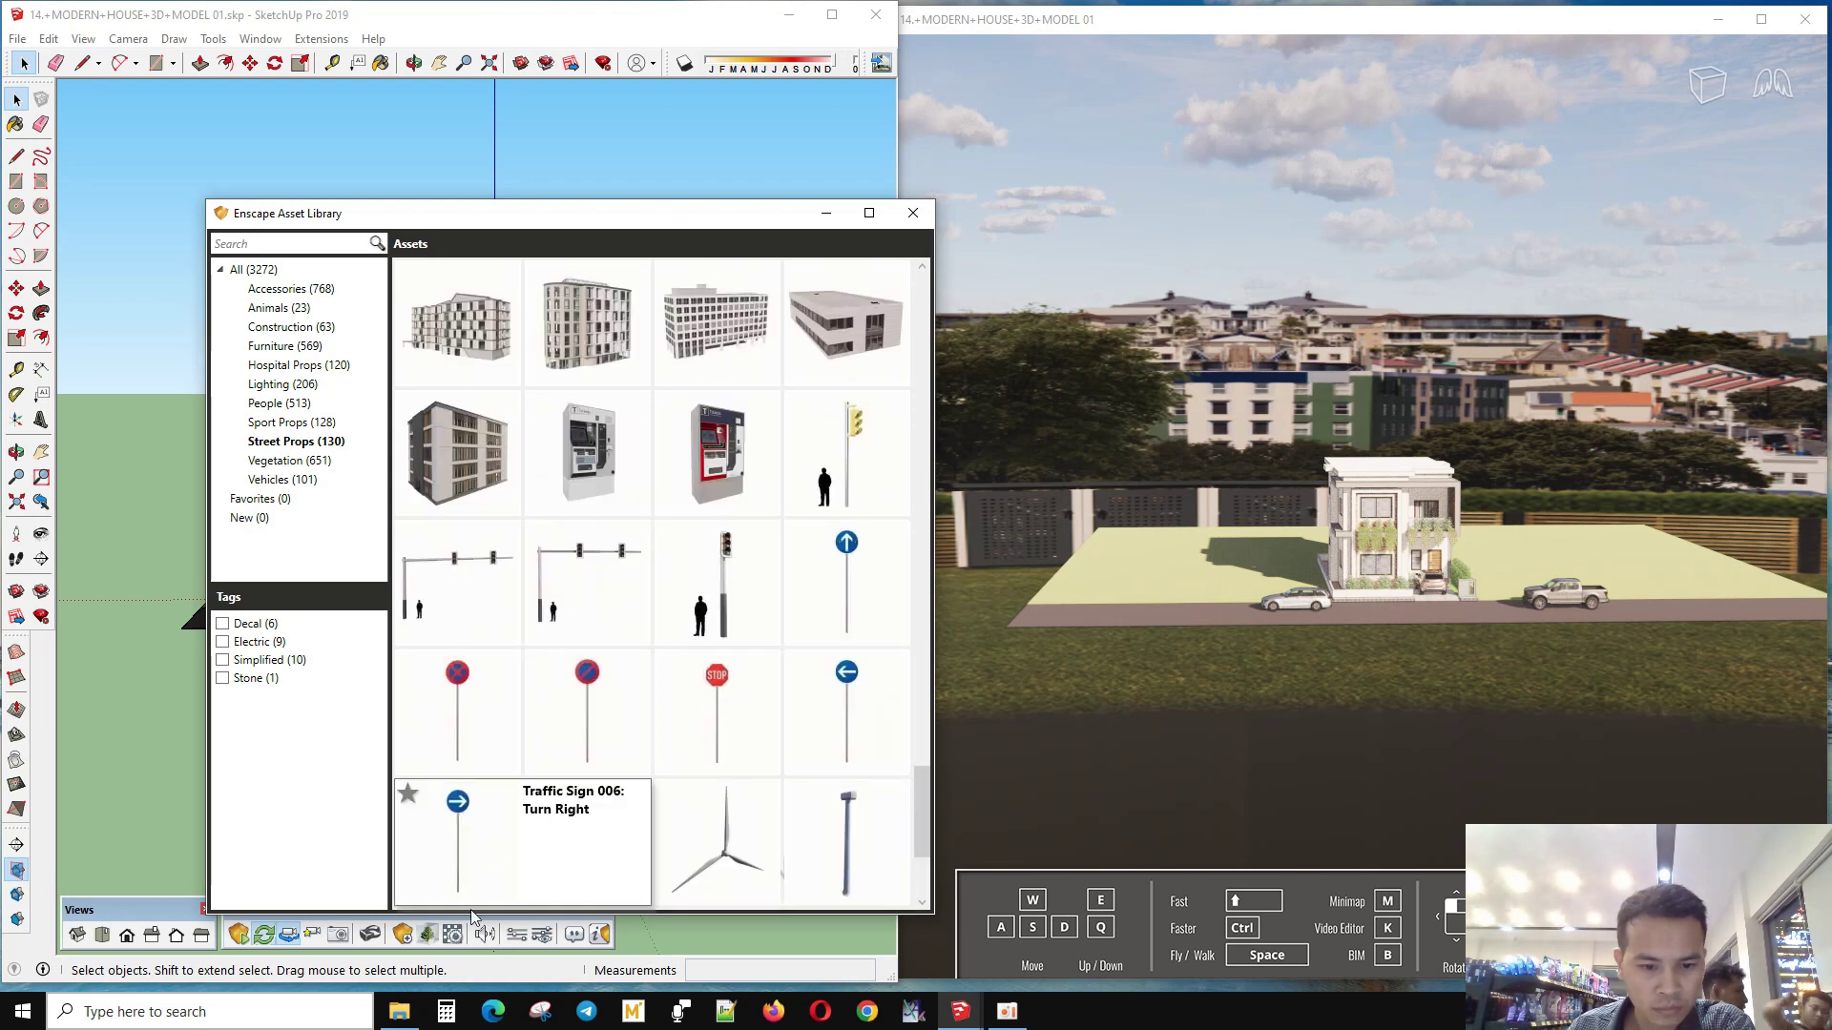
scroll(687, 645, up, 1)
scroll(673, 644, up, 1)
scroll(672, 642, up, 2)
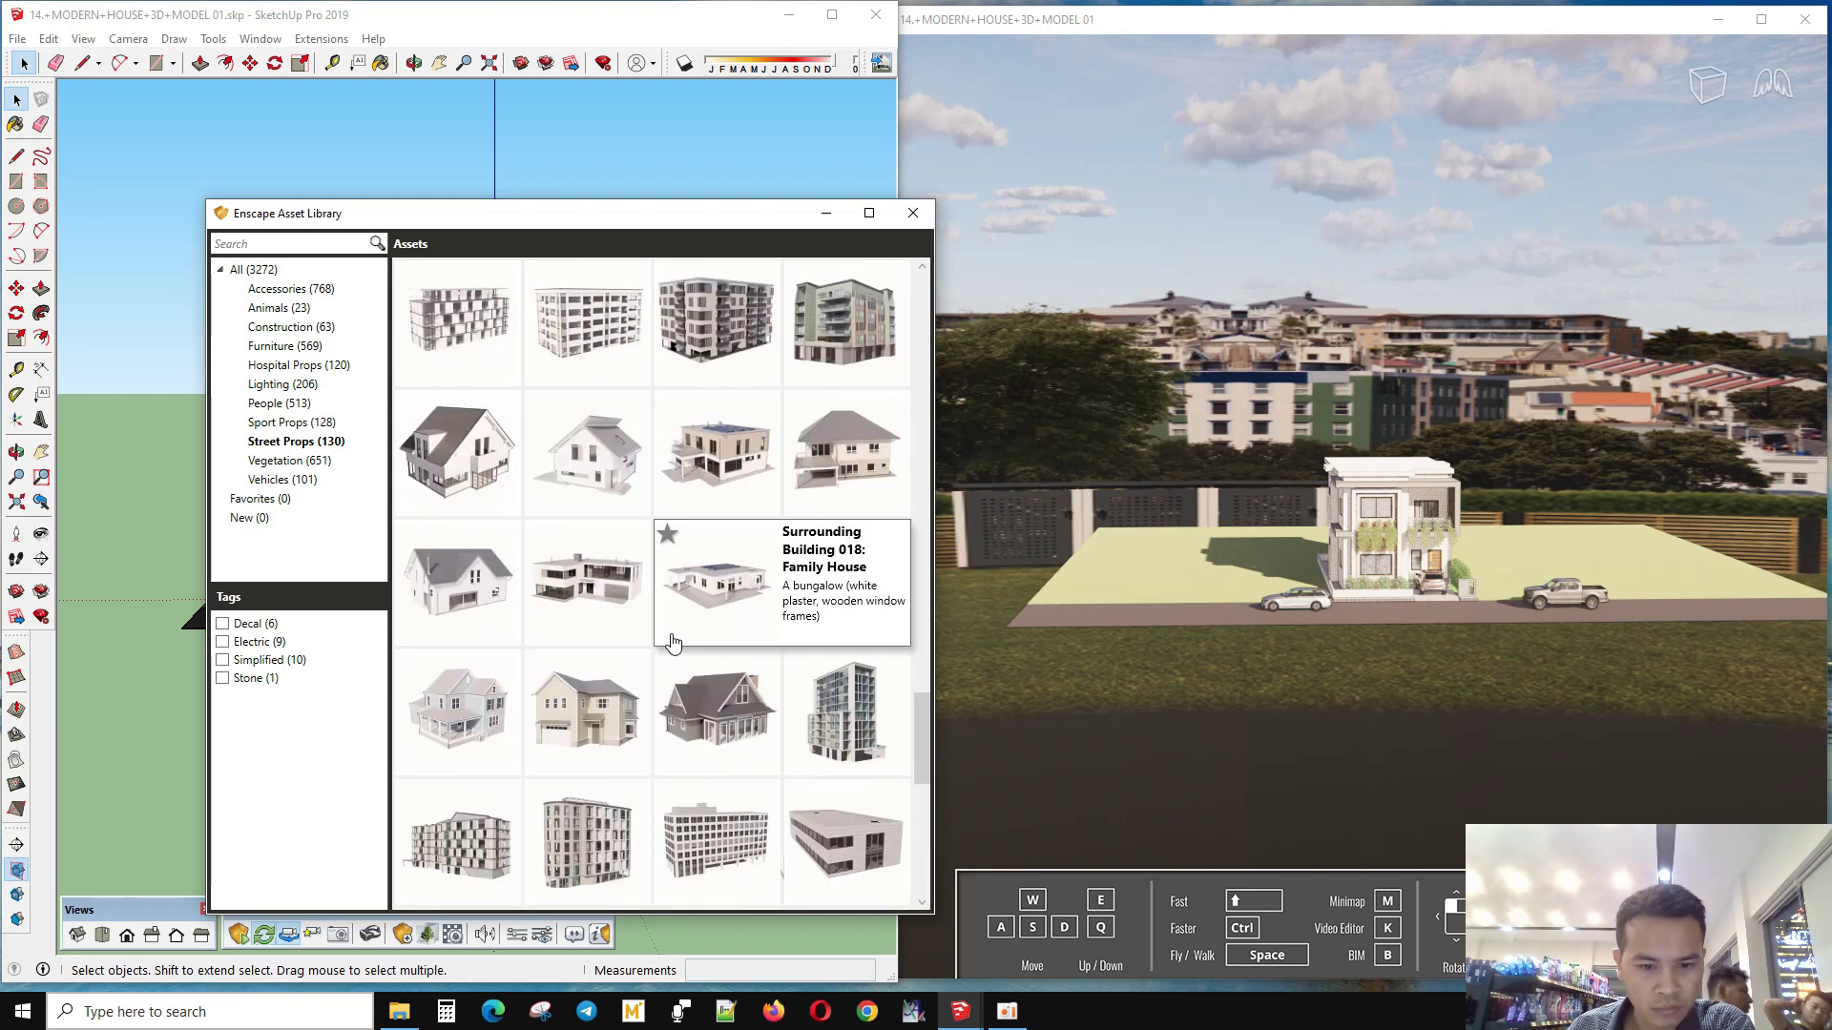
scroll(673, 642, up, 1)
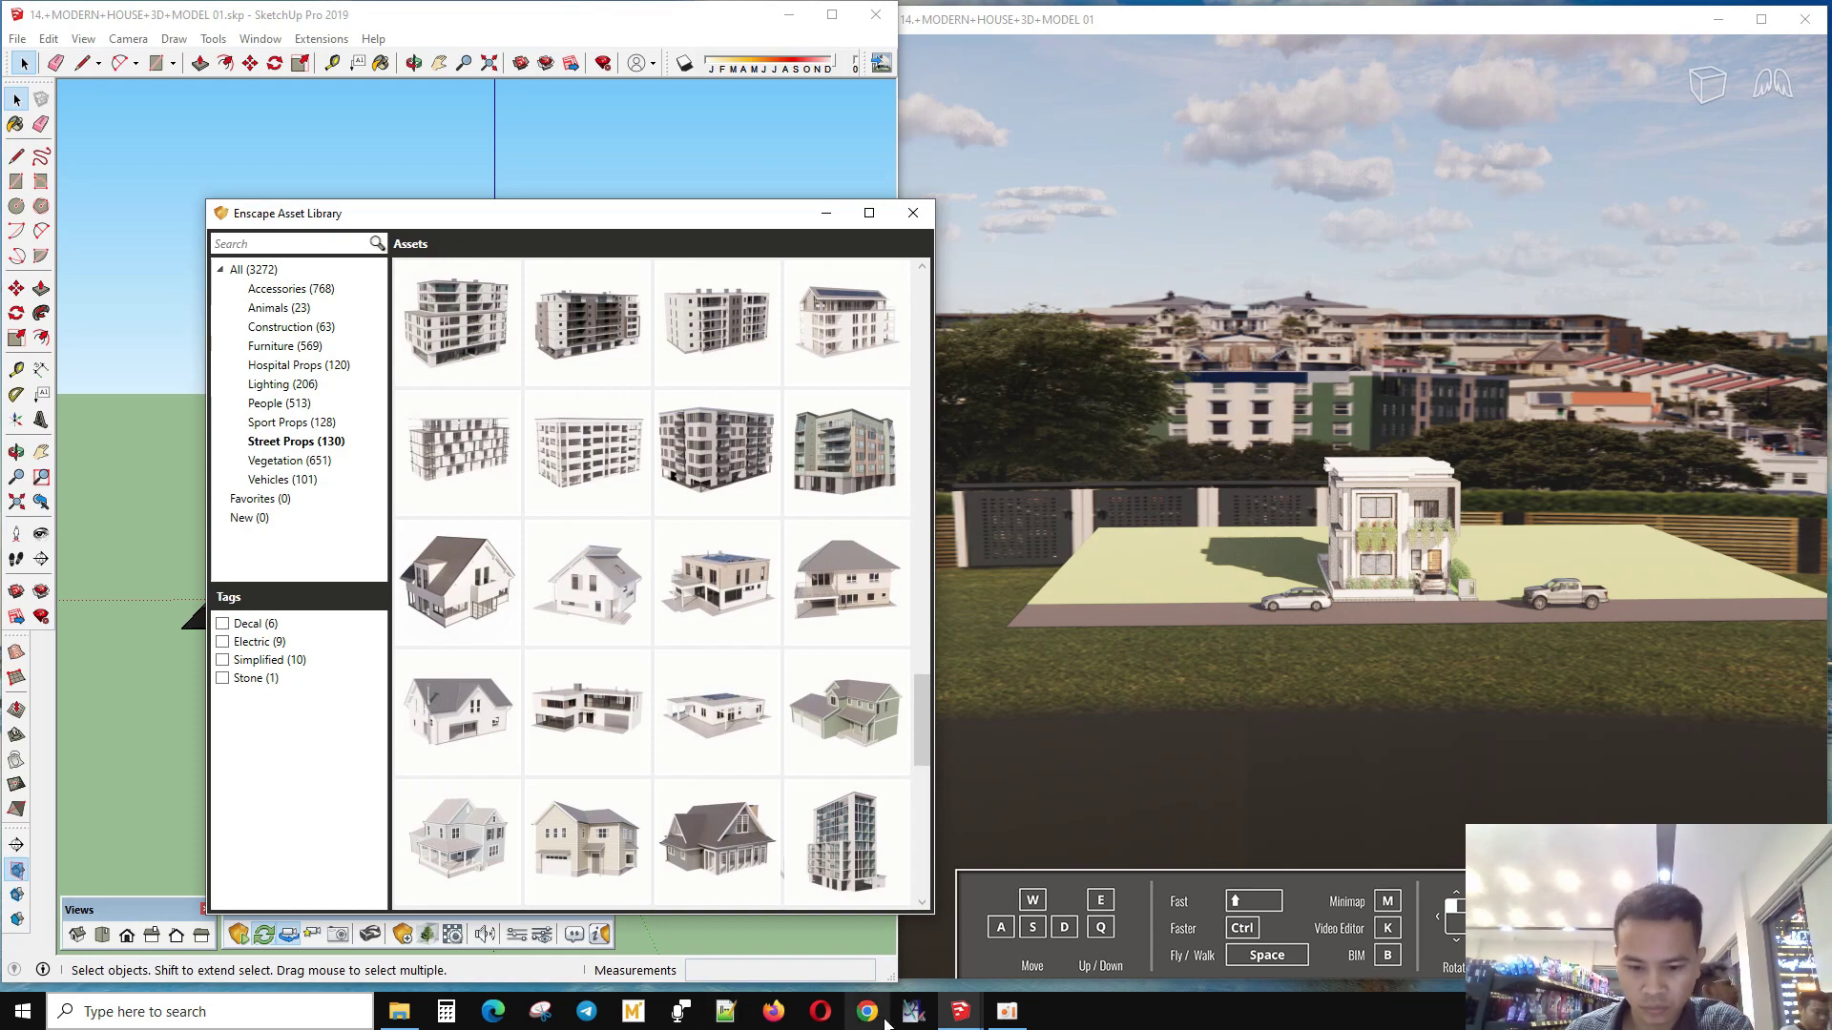
click(17, 38)
- Postpone the Don't Panic model repair with Fix later and browse the Enscape asset library
click(59, 129)
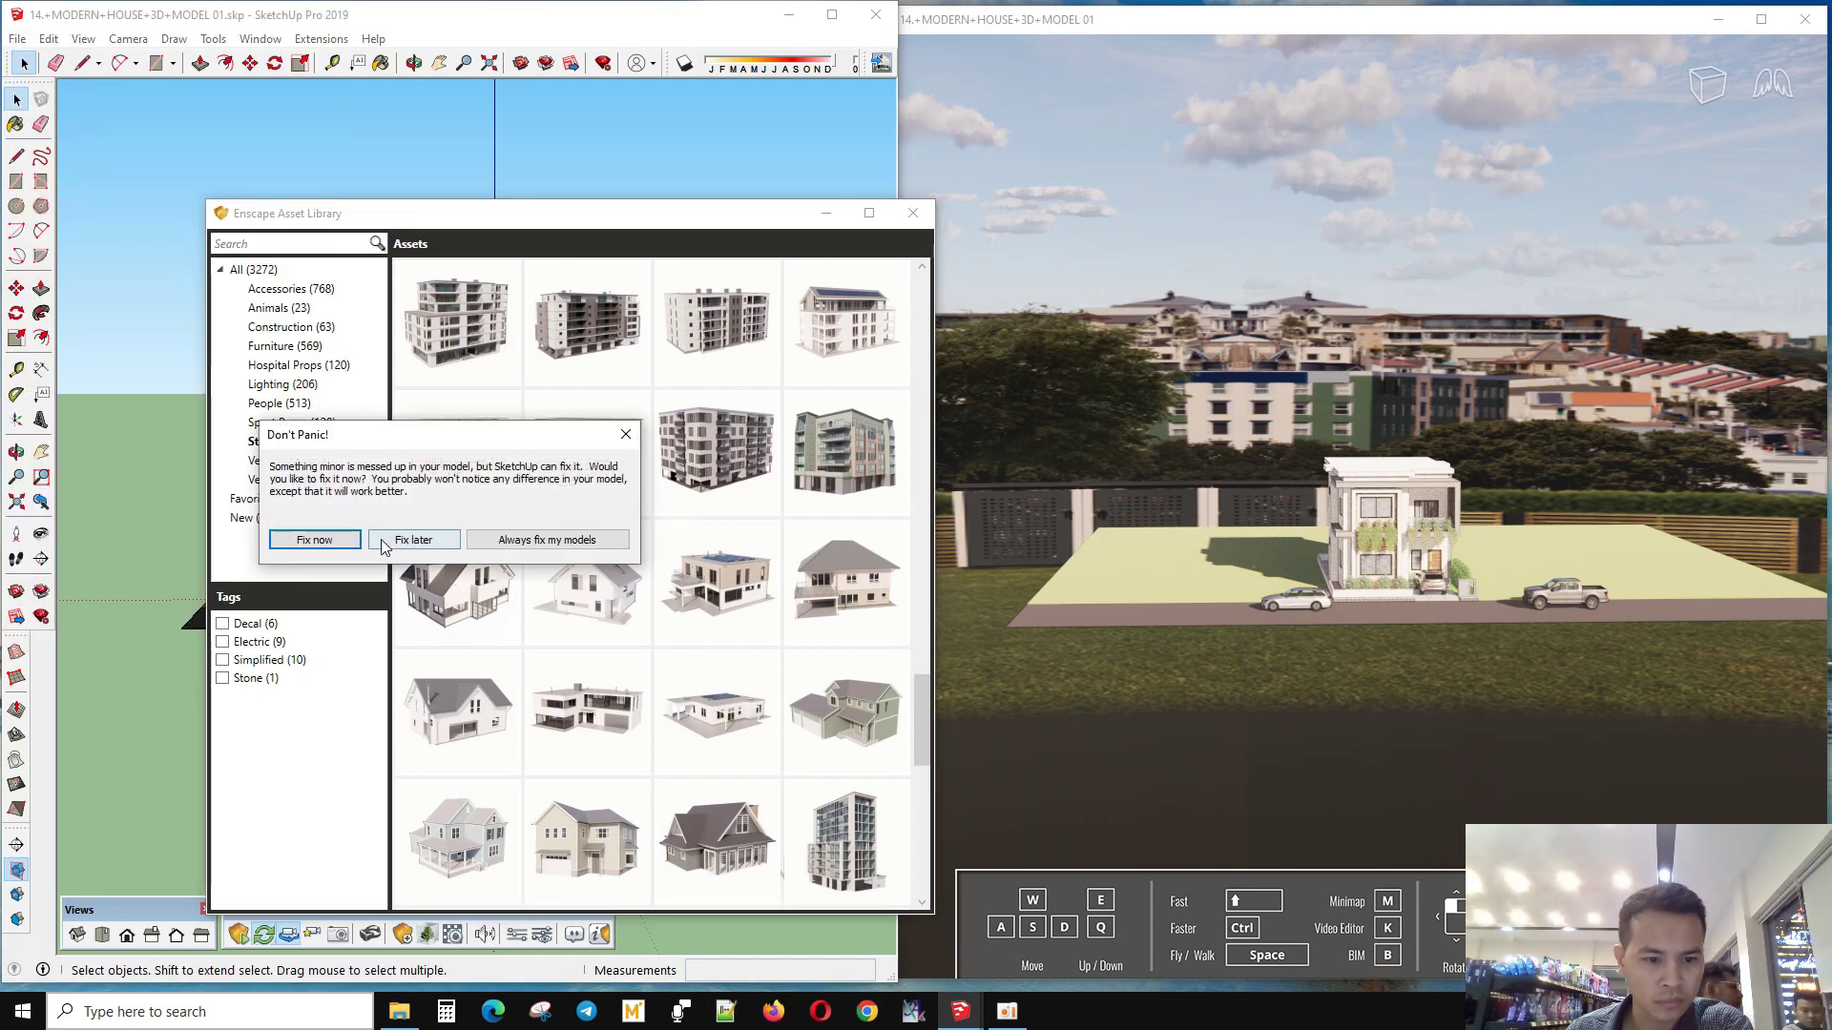
click(413, 540)
scroll(610, 572, up, 5)
scroll(630, 572, up, 5)
scroll(641, 572, up, 5)
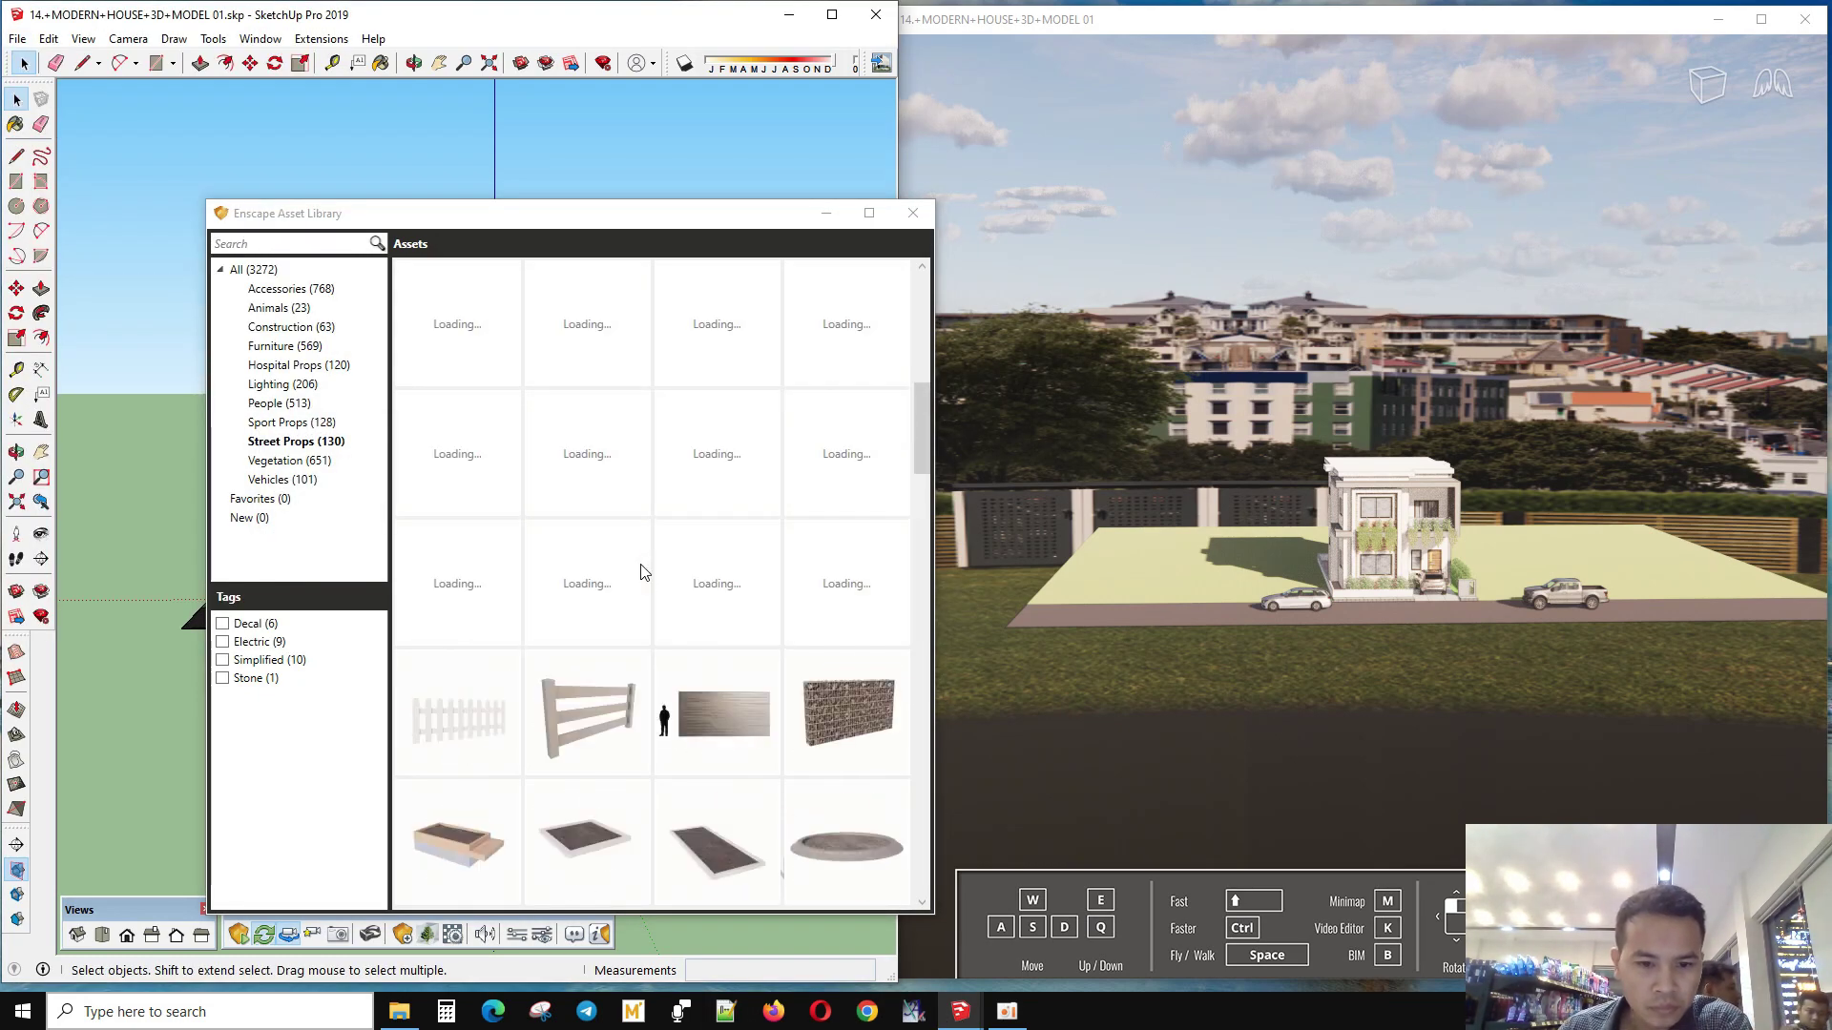
scroll(815, 656, up, 1)
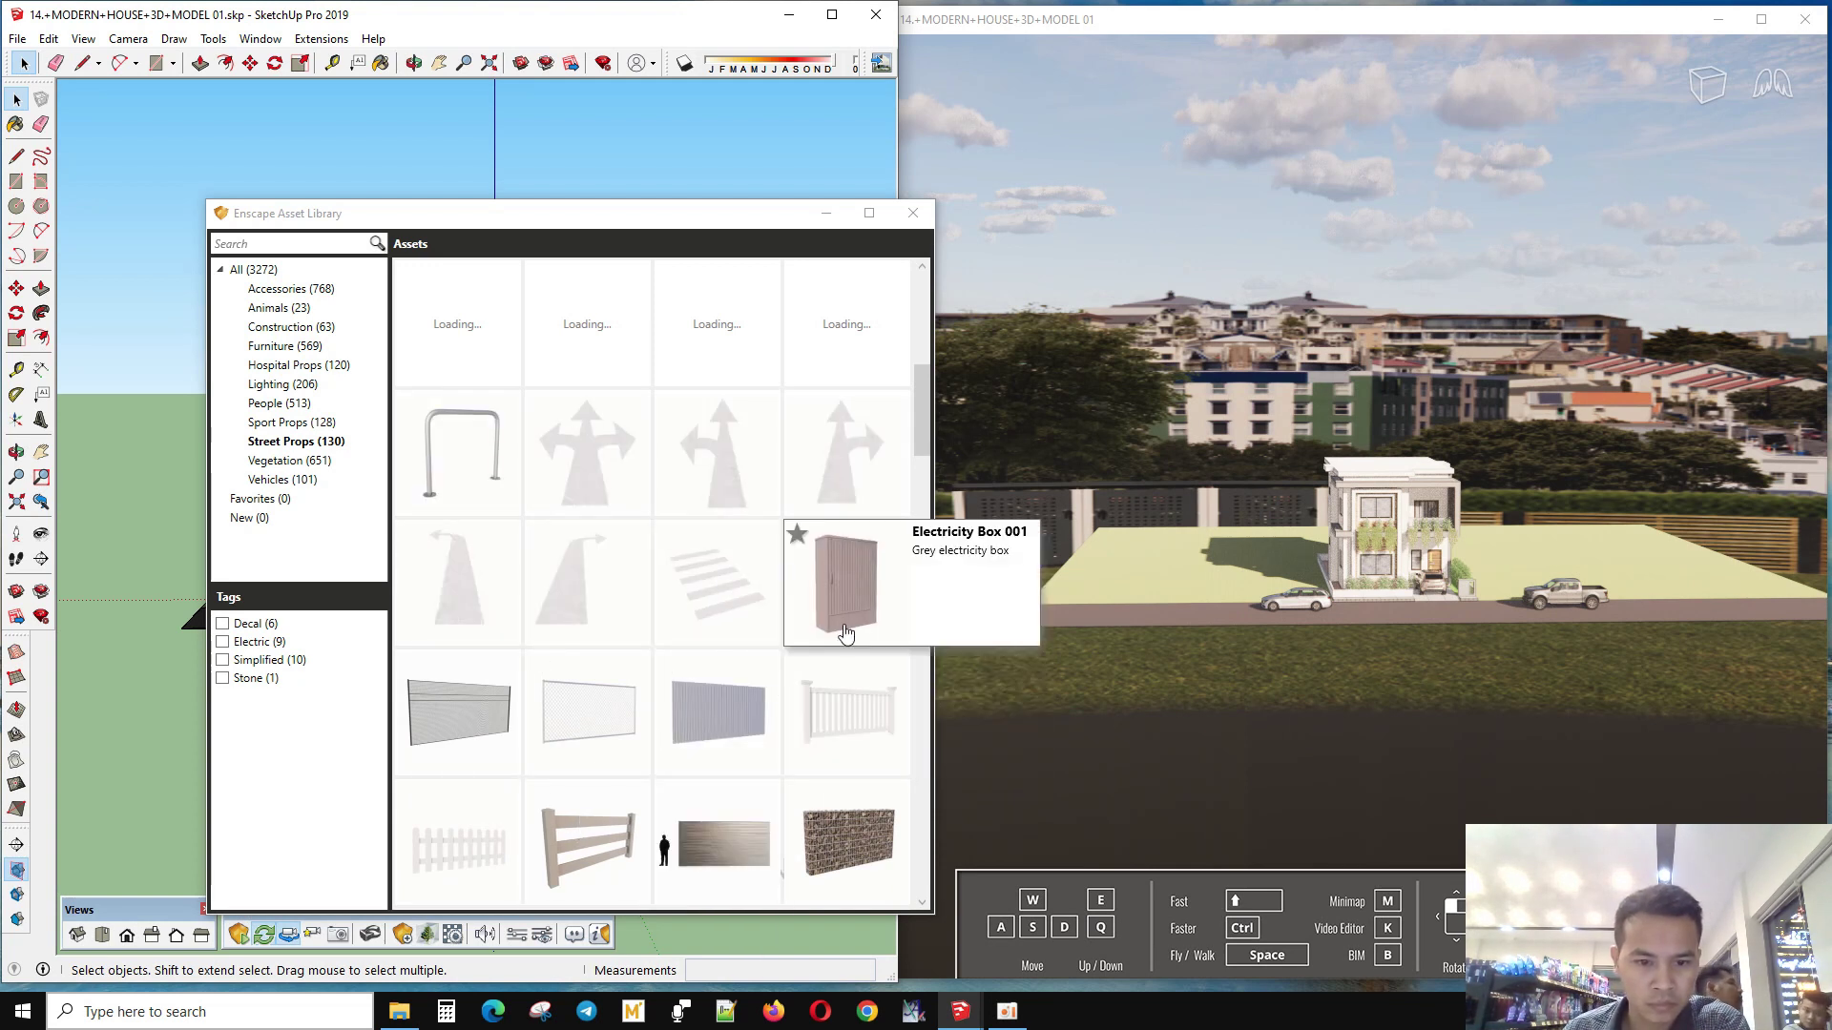
scroll(755, 563, up, 1)
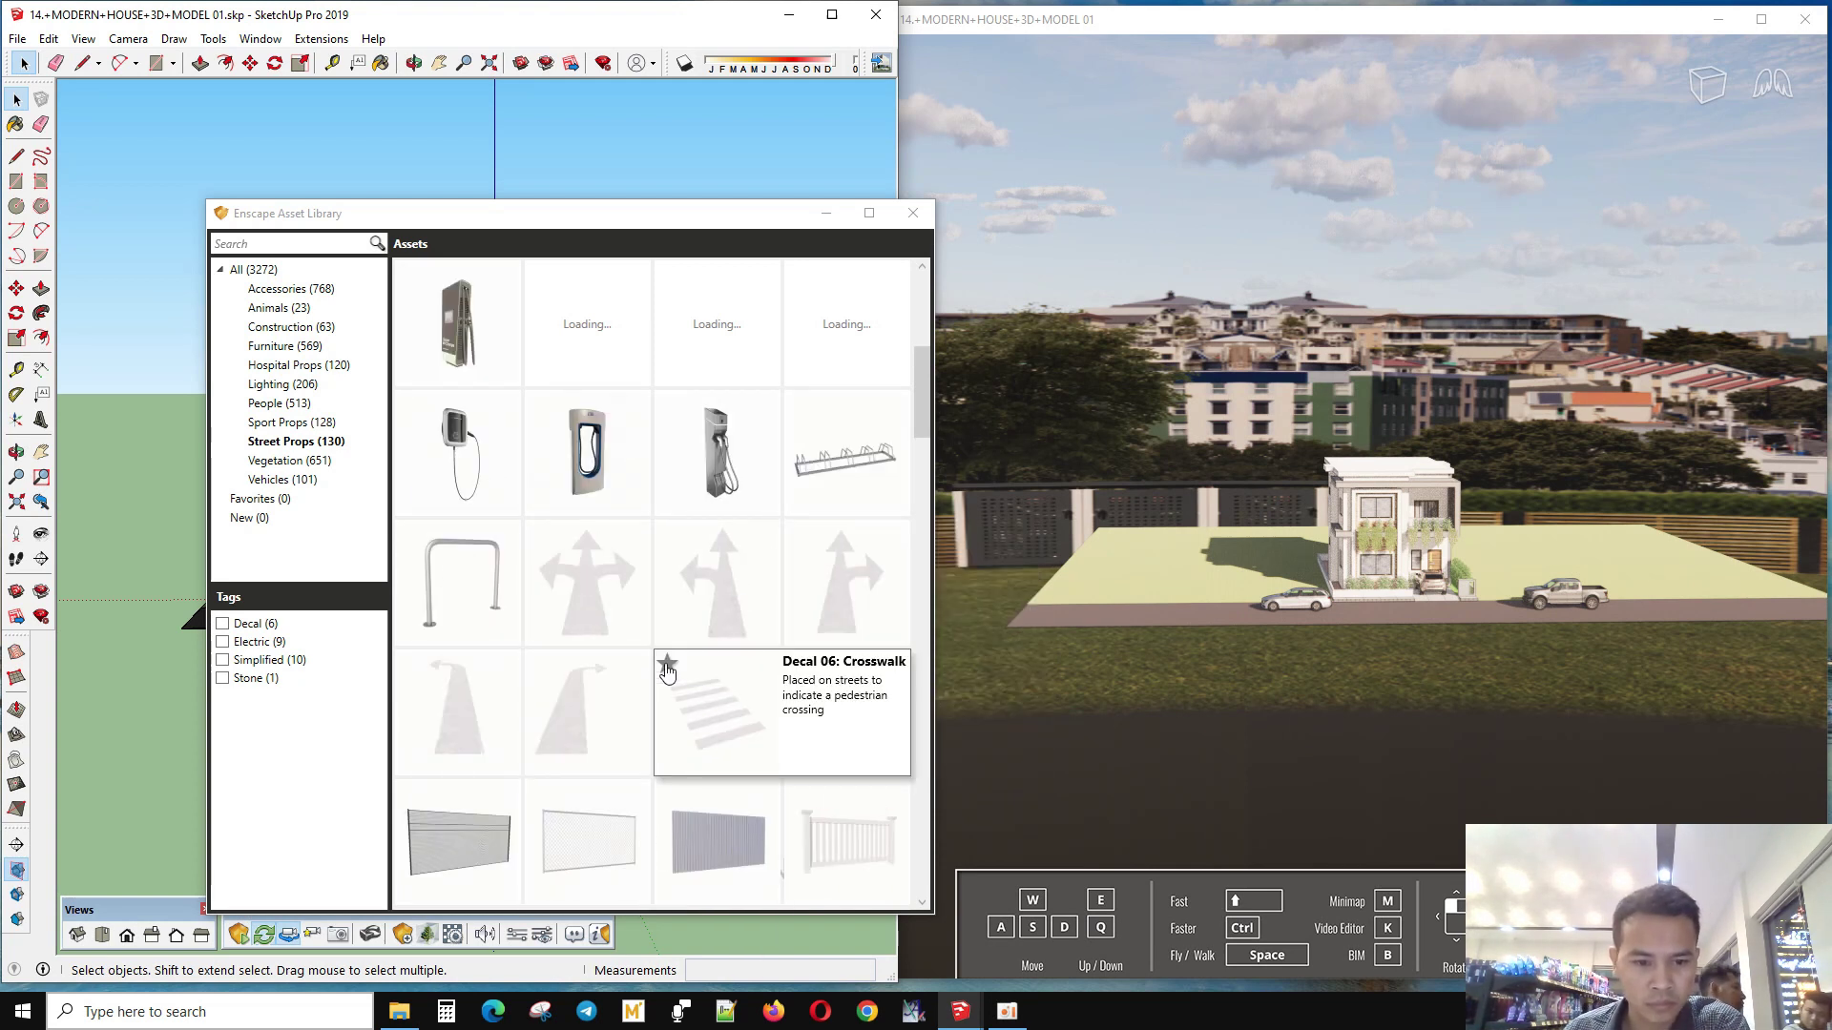
scroll(692, 659, up, 1)
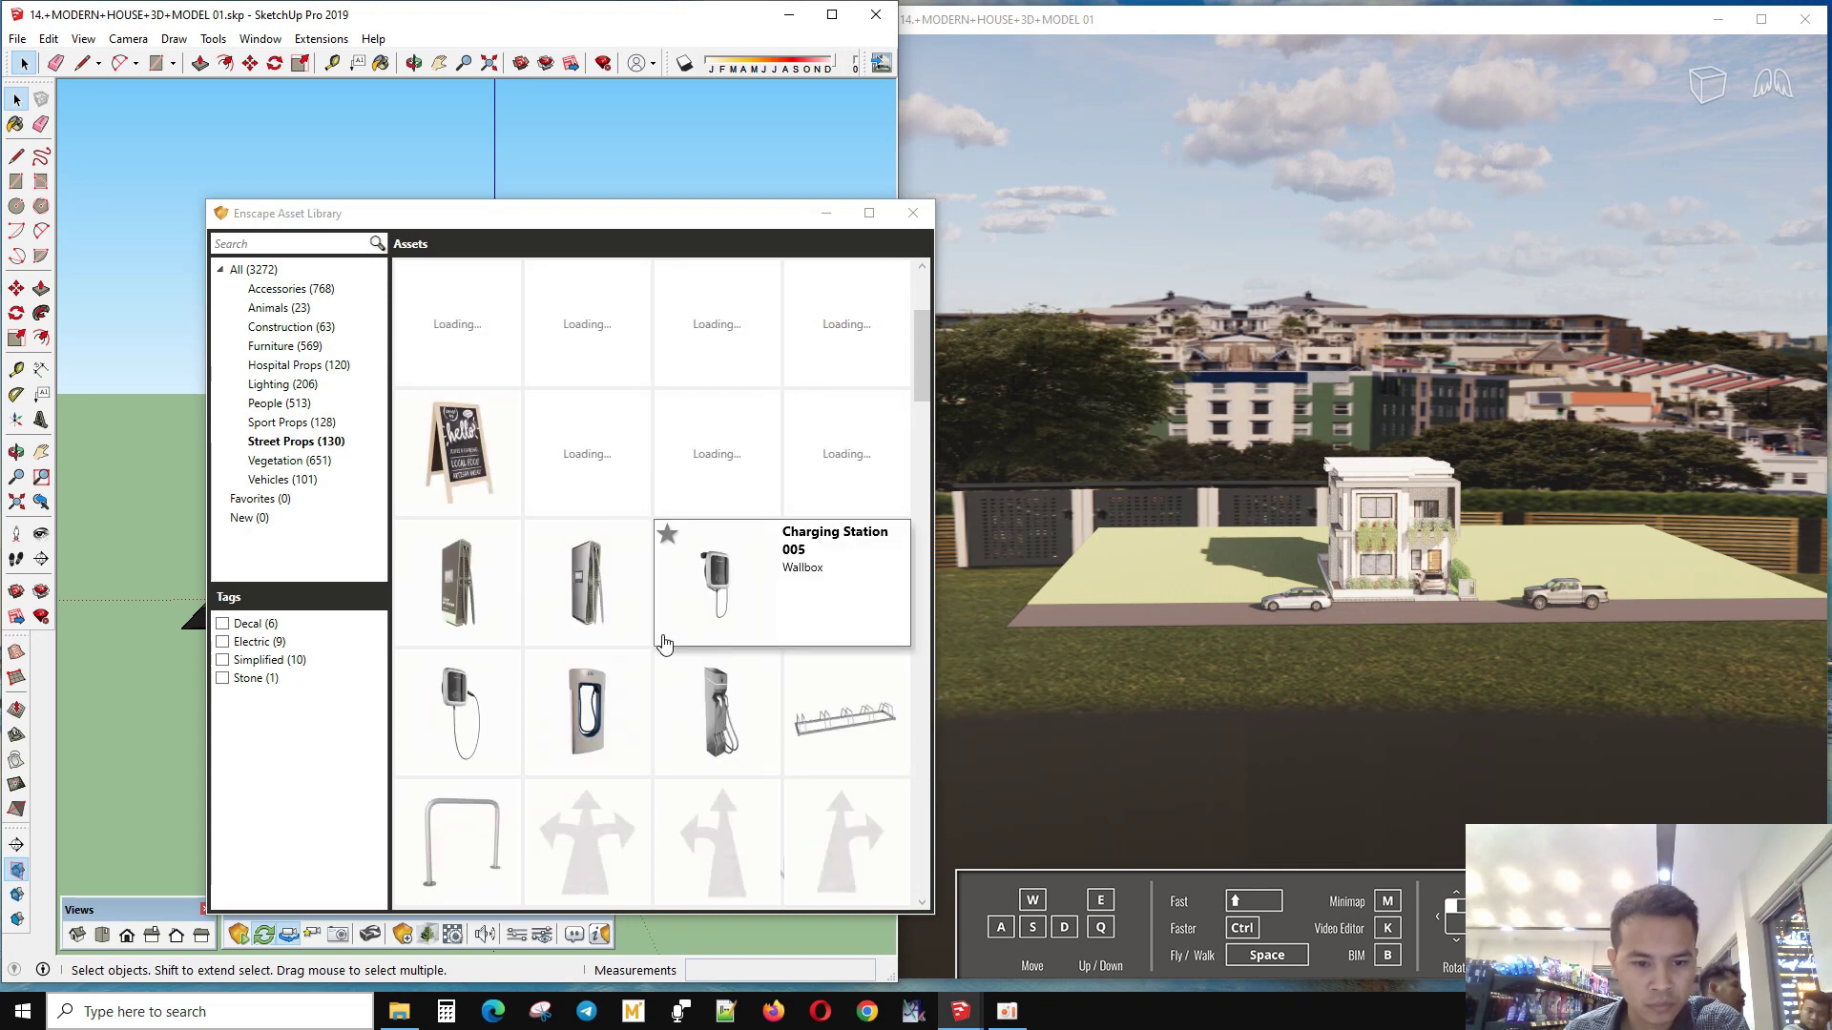
scroll(630, 610, up, 1)
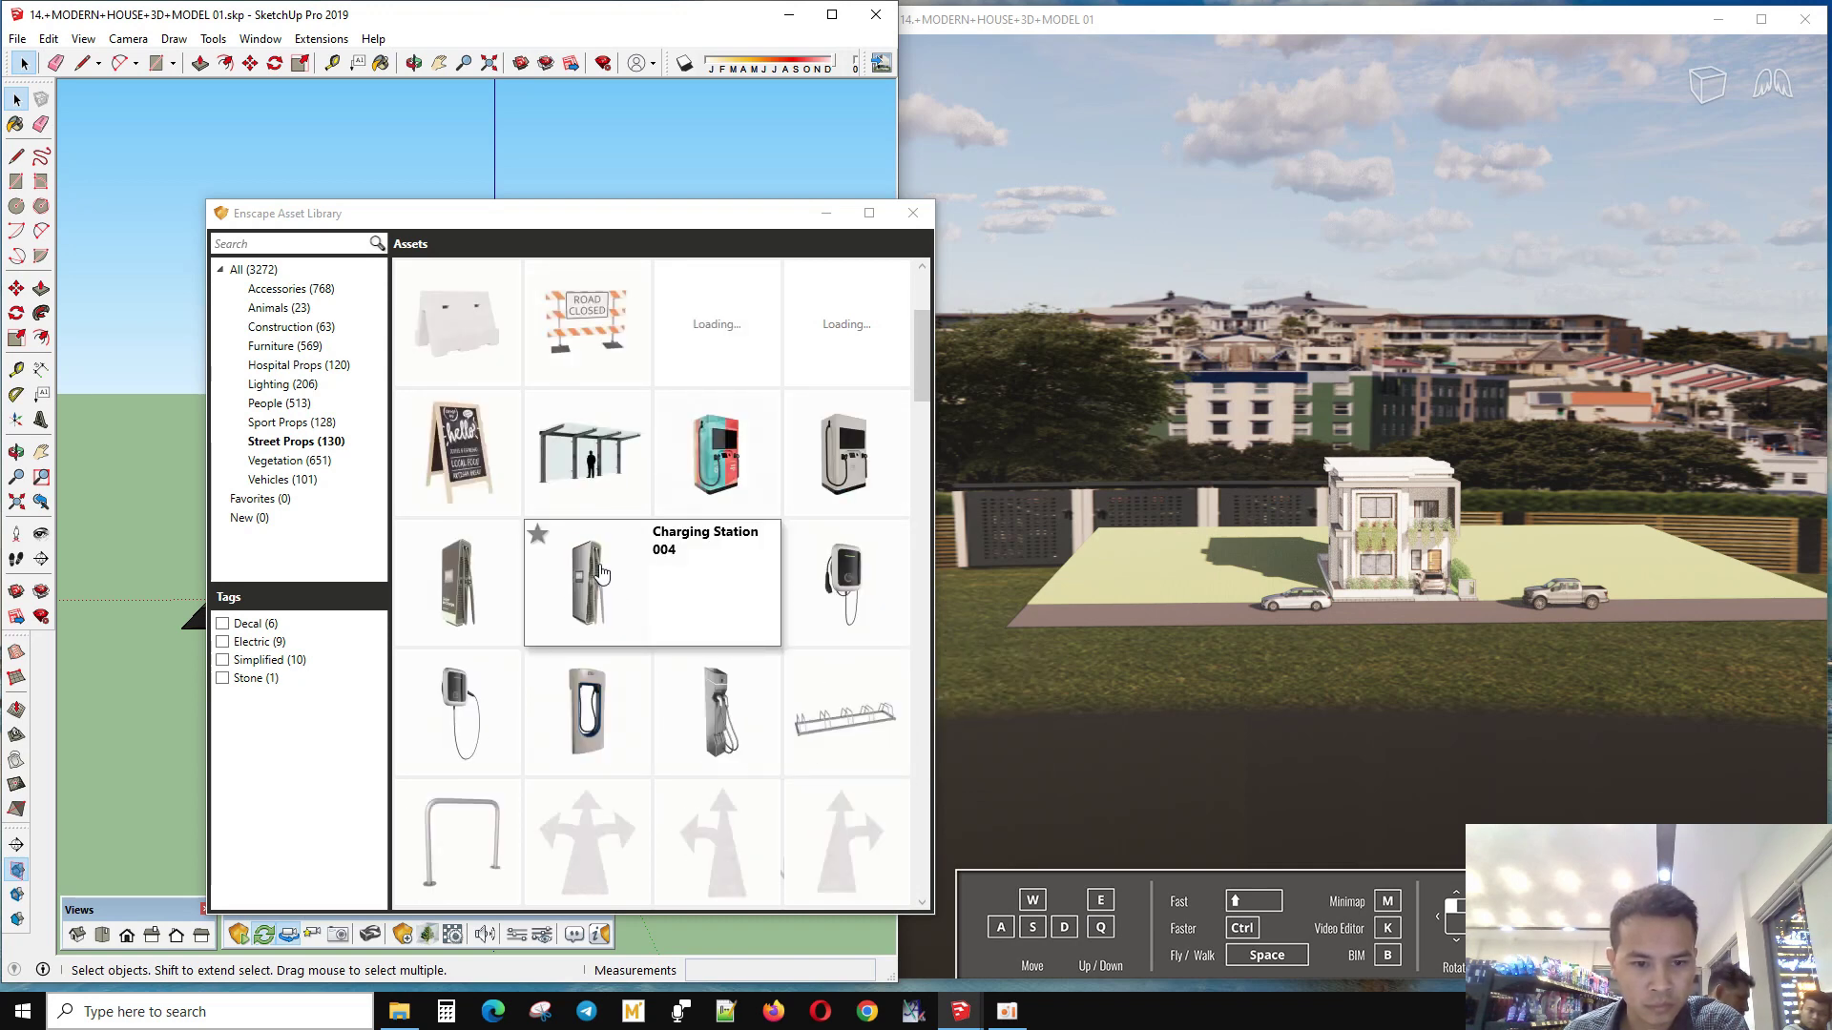
scroll(599, 570, up, 1)
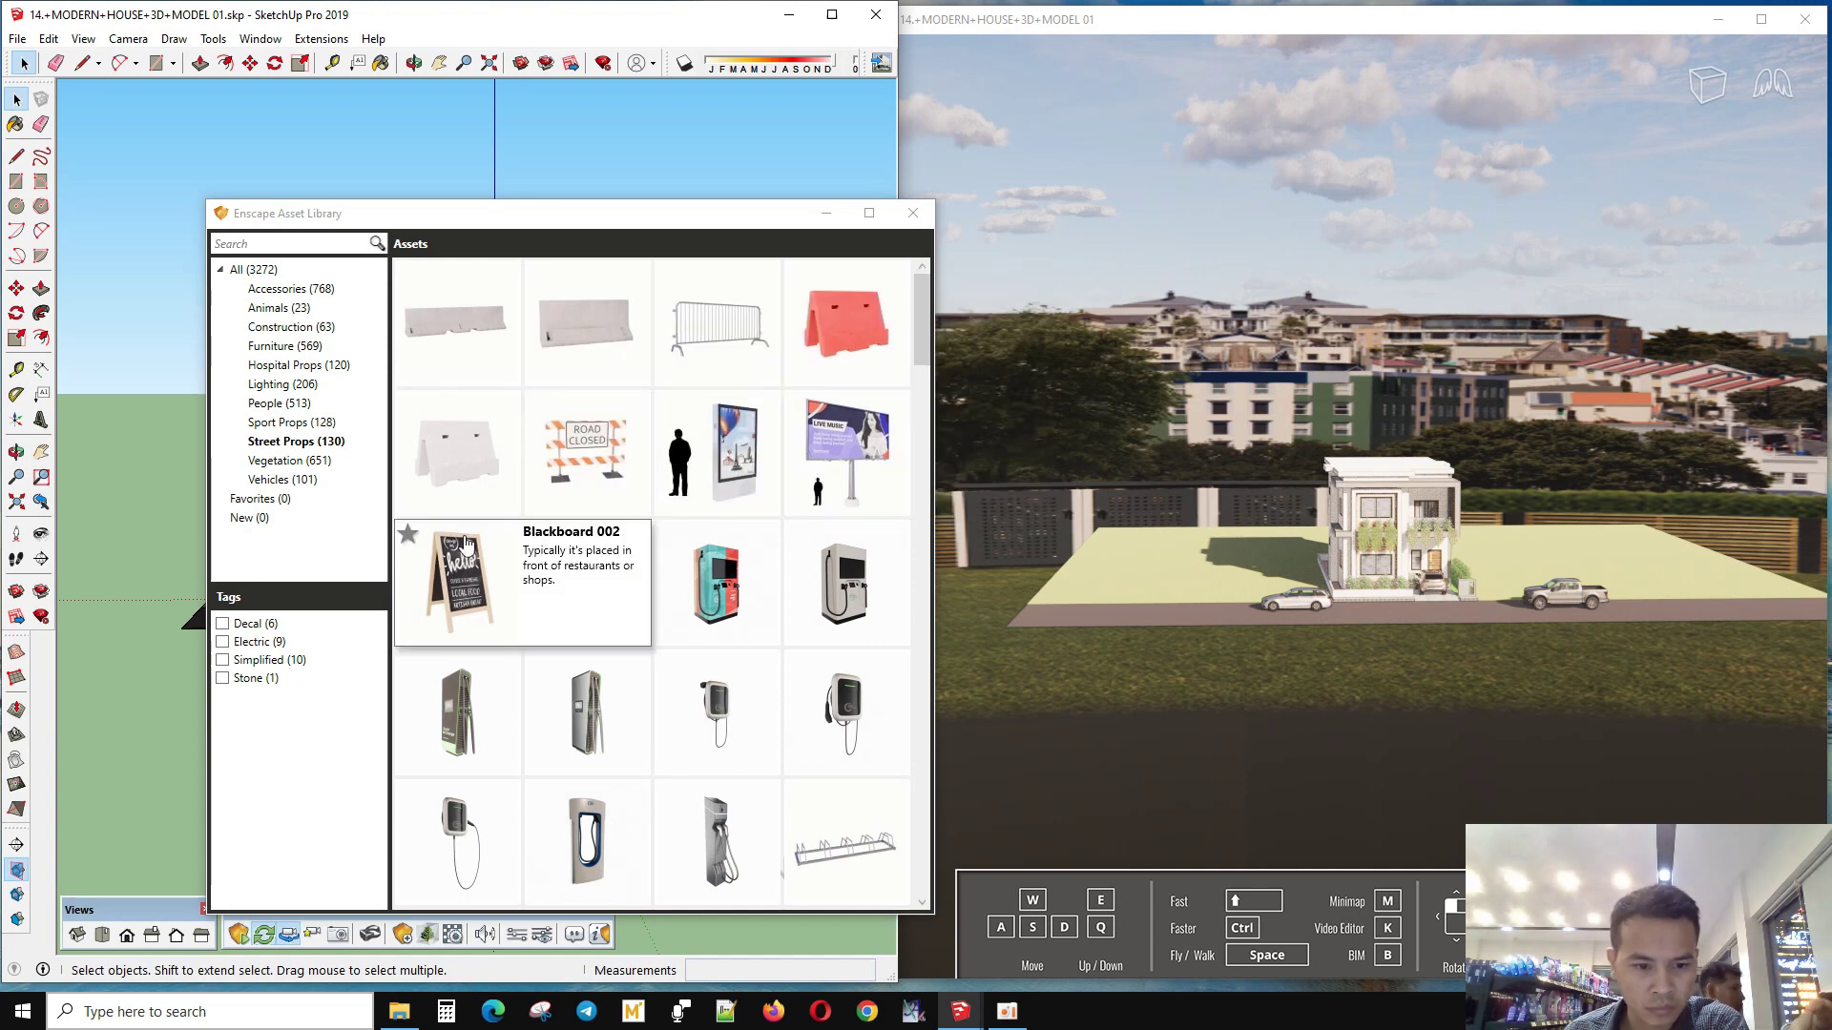
scroll(635, 523, down, 1)
scroll(639, 520, down, 2)
scroll(641, 518, down, 1)
scroll(651, 513, down, 1)
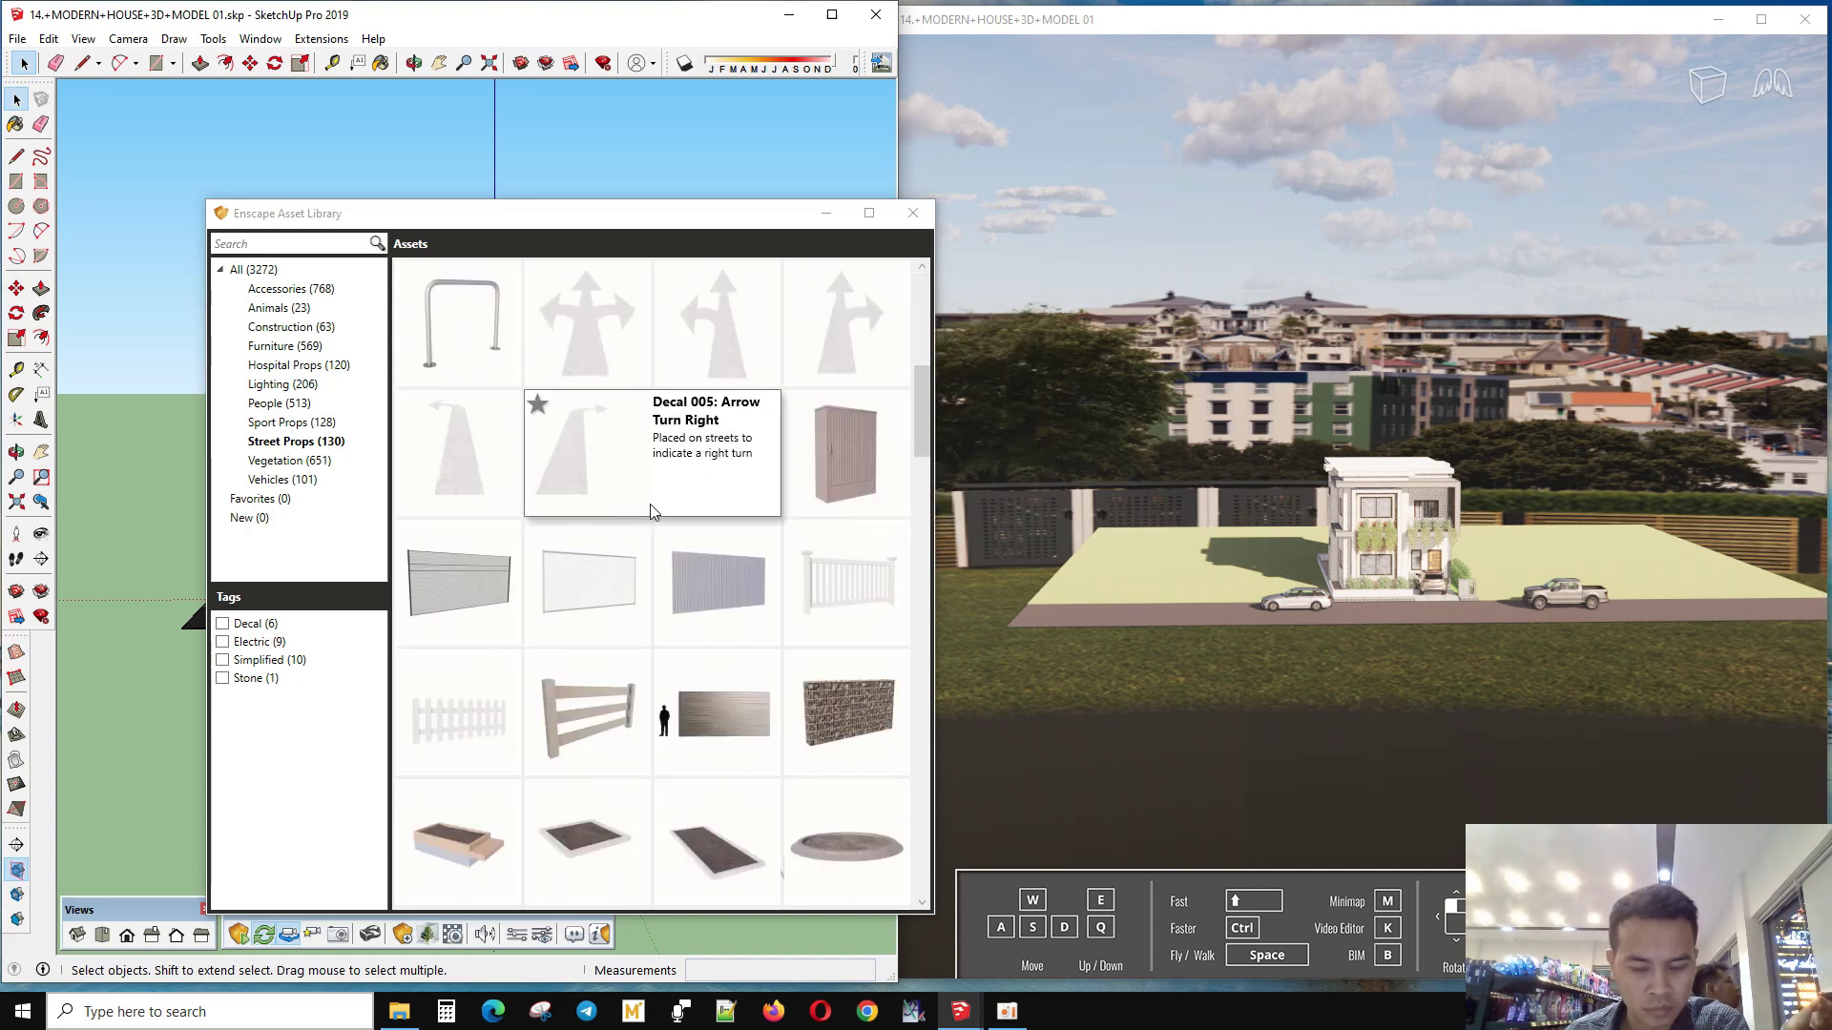
scroll(871, 585, down, 2)
scroll(876, 588, down, 2)
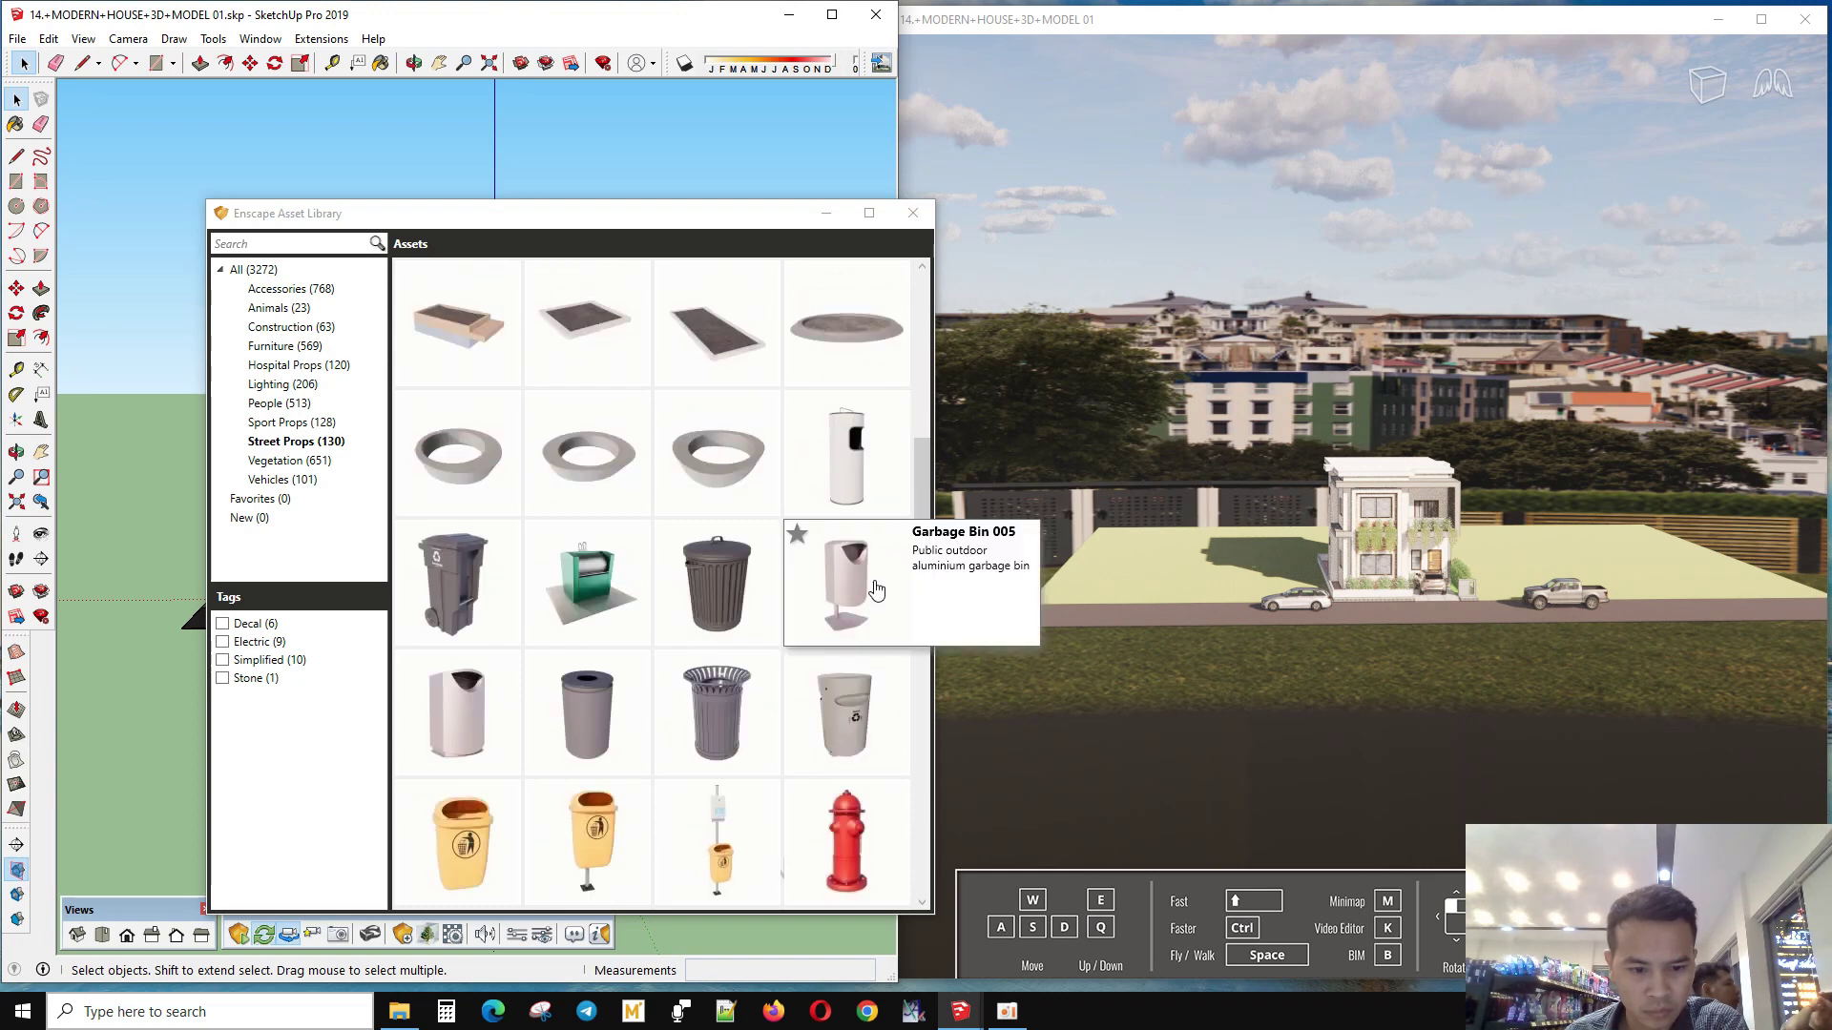
scroll(874, 580, down, 2)
scroll(763, 630, down, 2)
scroll(773, 626, down, 2)
scroll(773, 626, down, 1)
scroll(775, 625, up, 1)
scroll(782, 620, up, 4)
scroll(783, 618, up, 1)
scroll(783, 619, up, 2)
scroll(783, 619, down, 1)
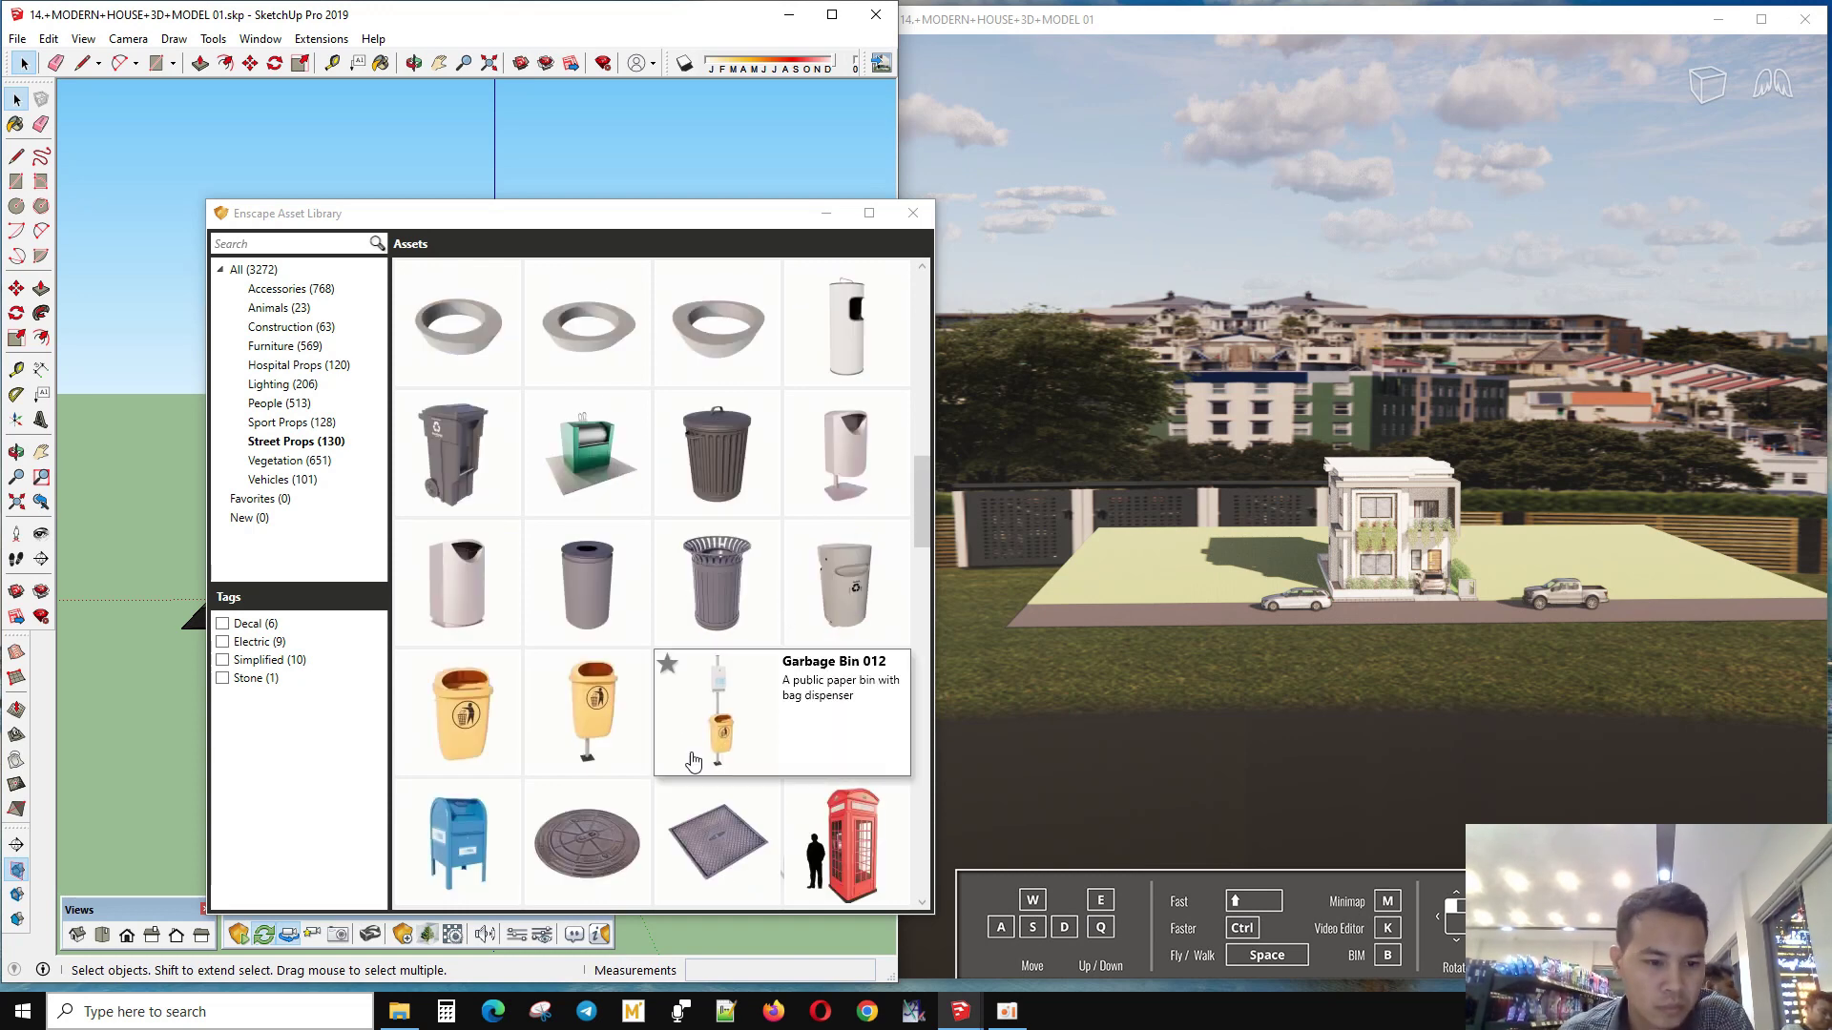
scroll(693, 761, down, 3)
scroll(678, 749, down, 3)
scroll(687, 730, down, 1)
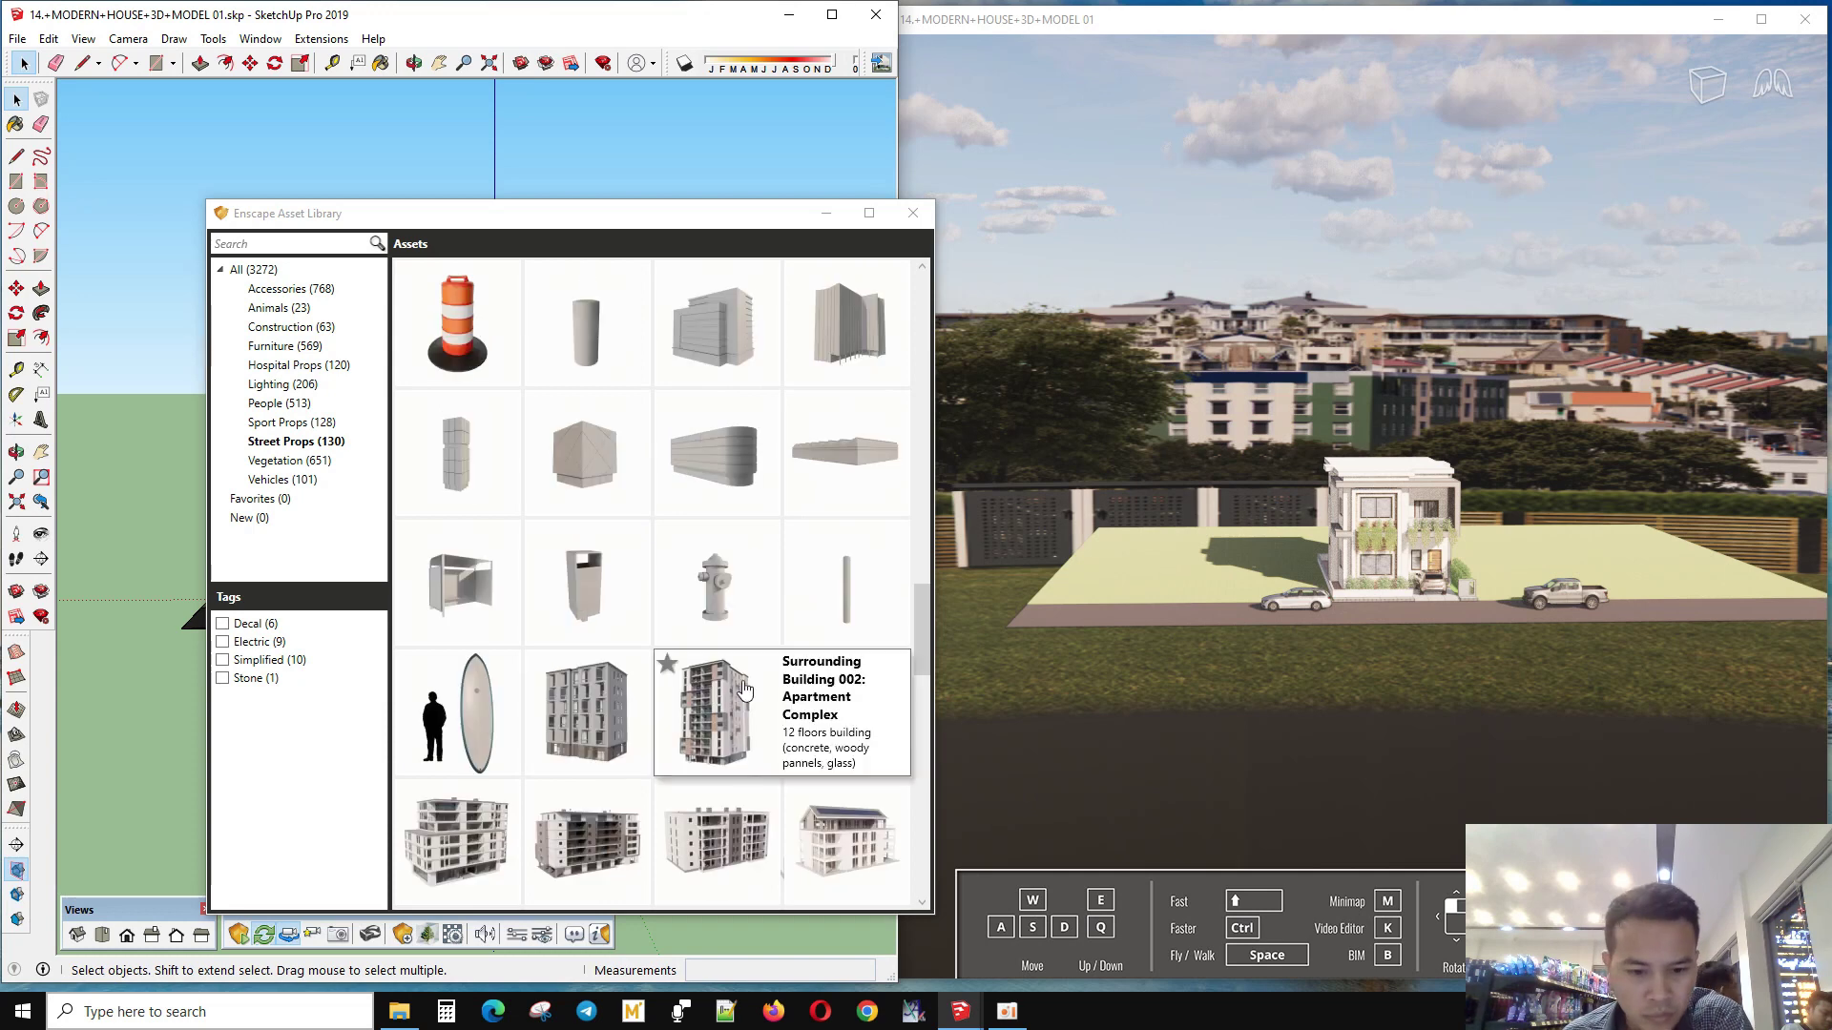
scroll(706, 687, down, 1)
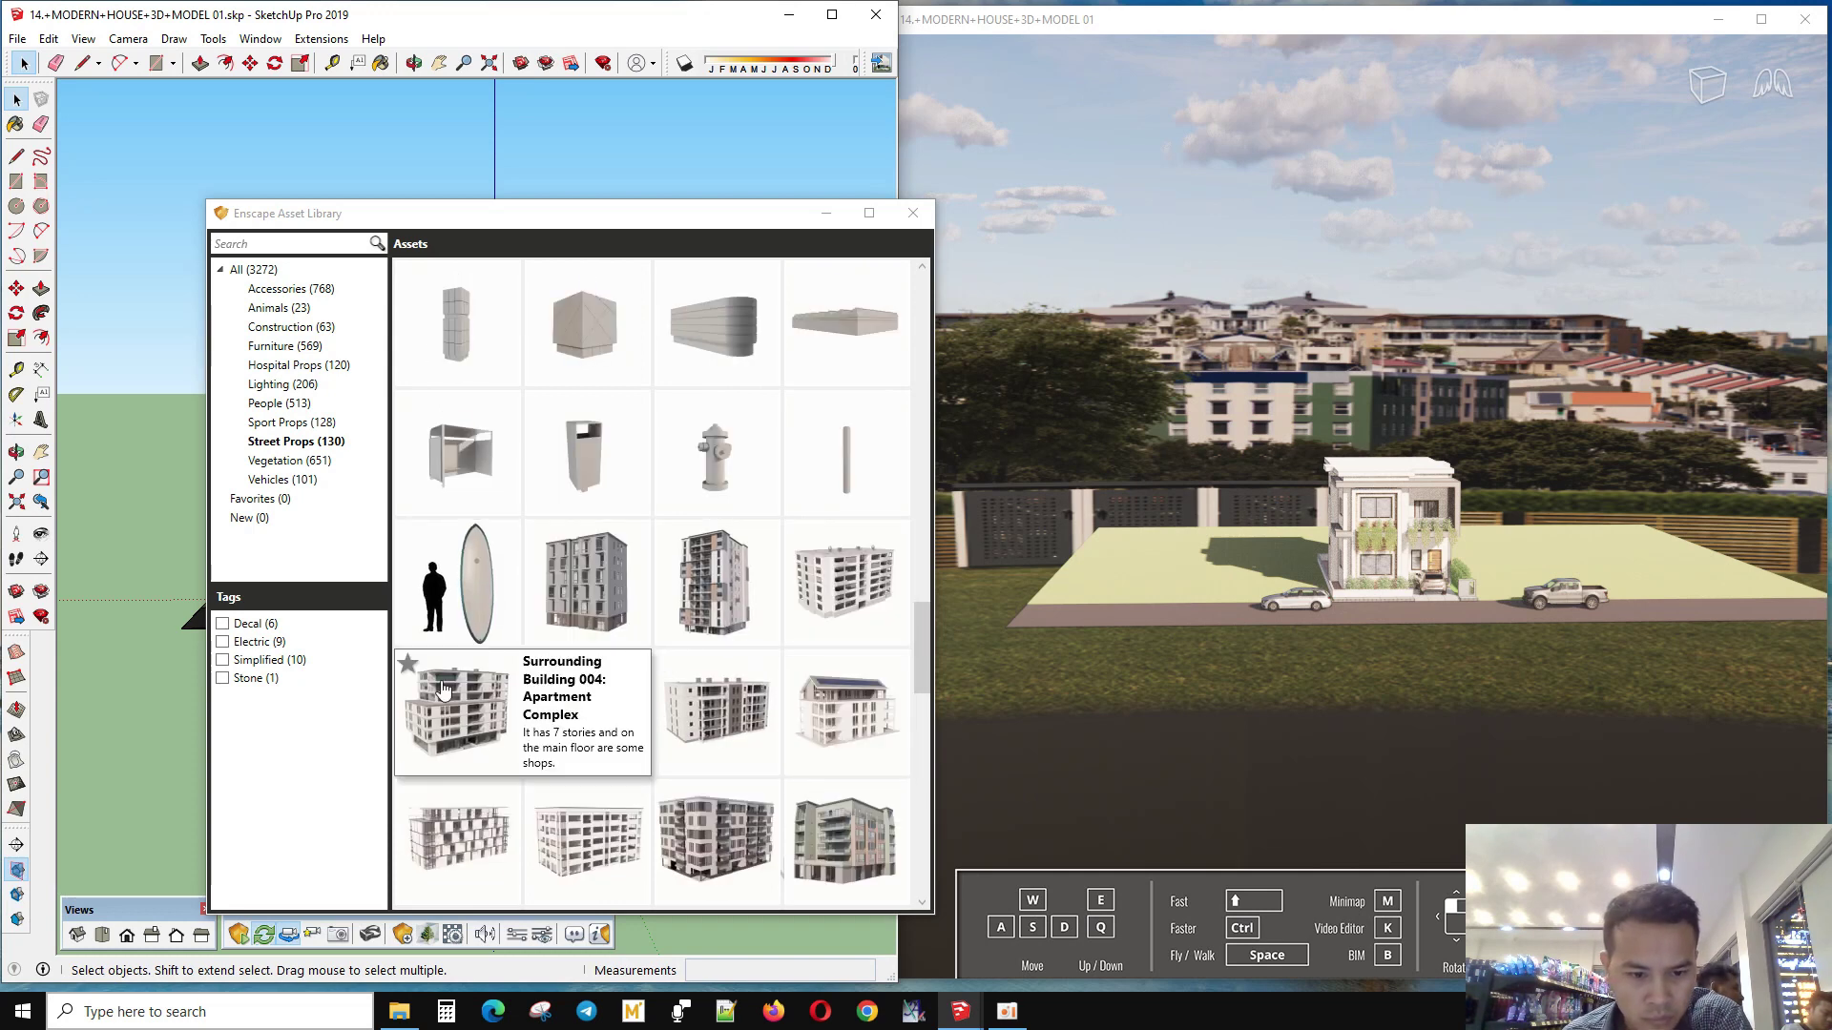
scroll(742, 625, down, 1)
scroll(753, 632, down, 1)
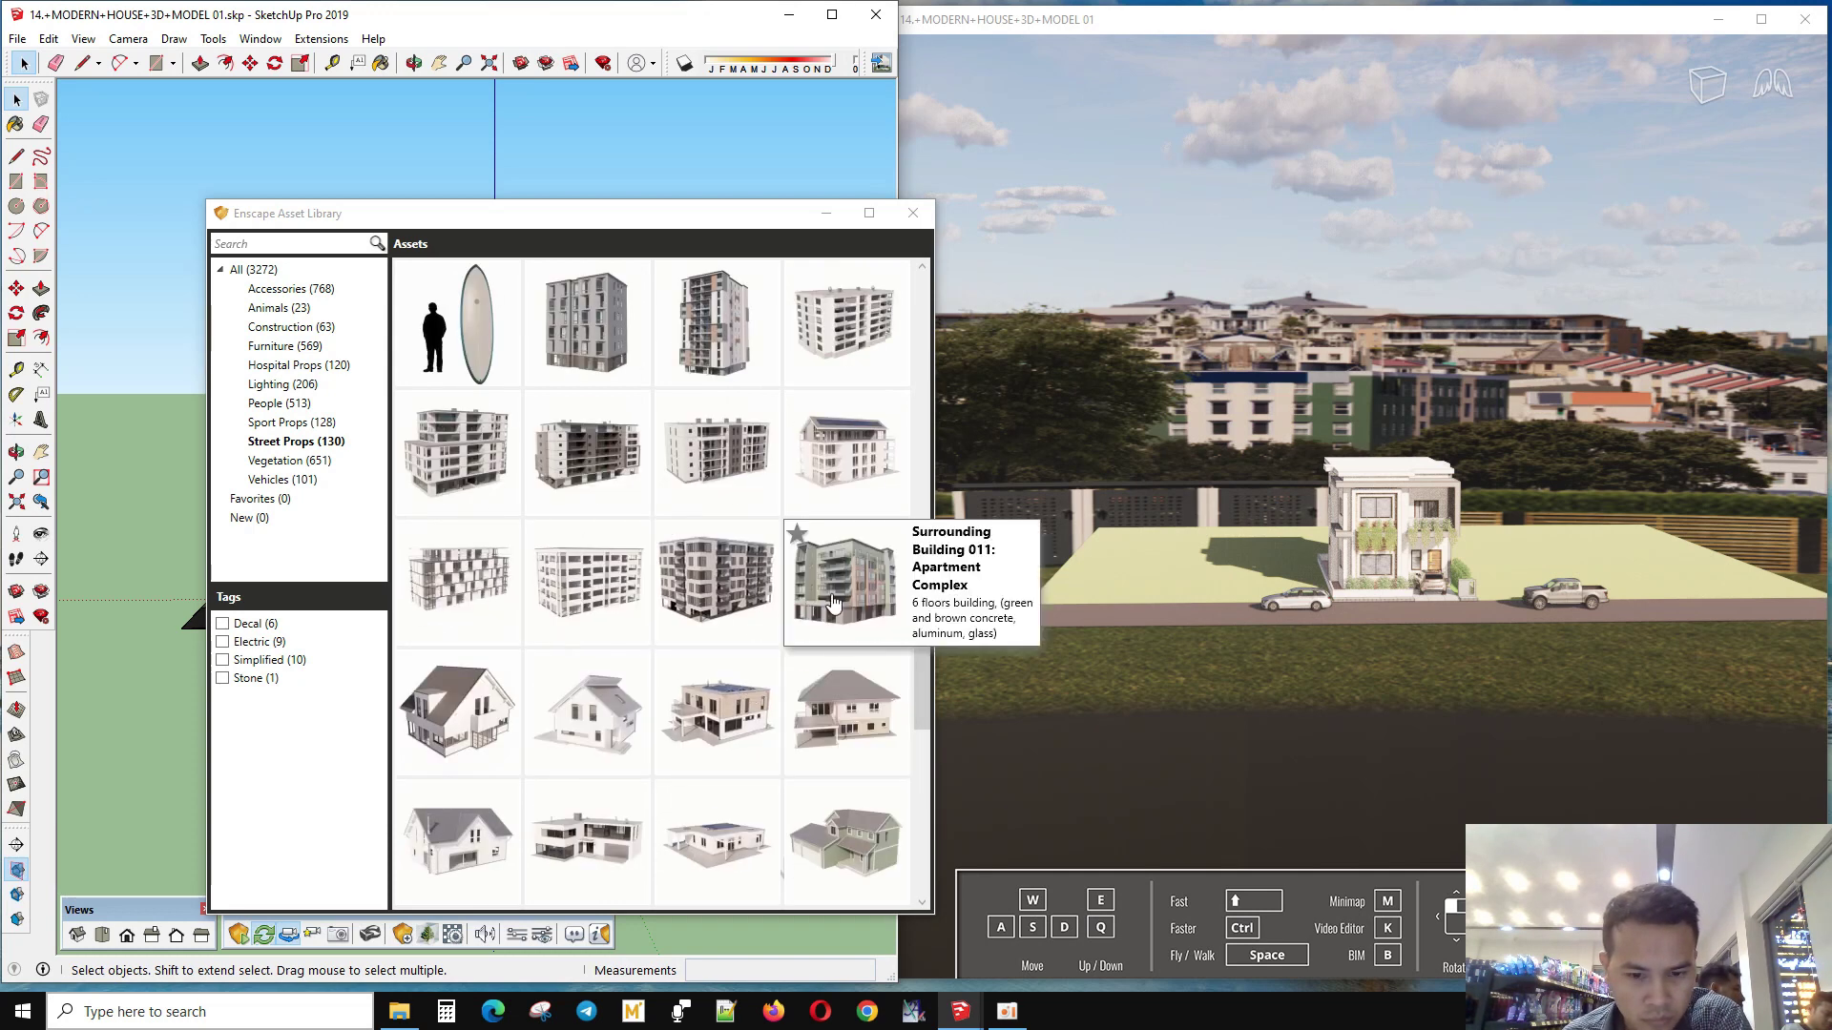
scroll(486, 622, down, 4)
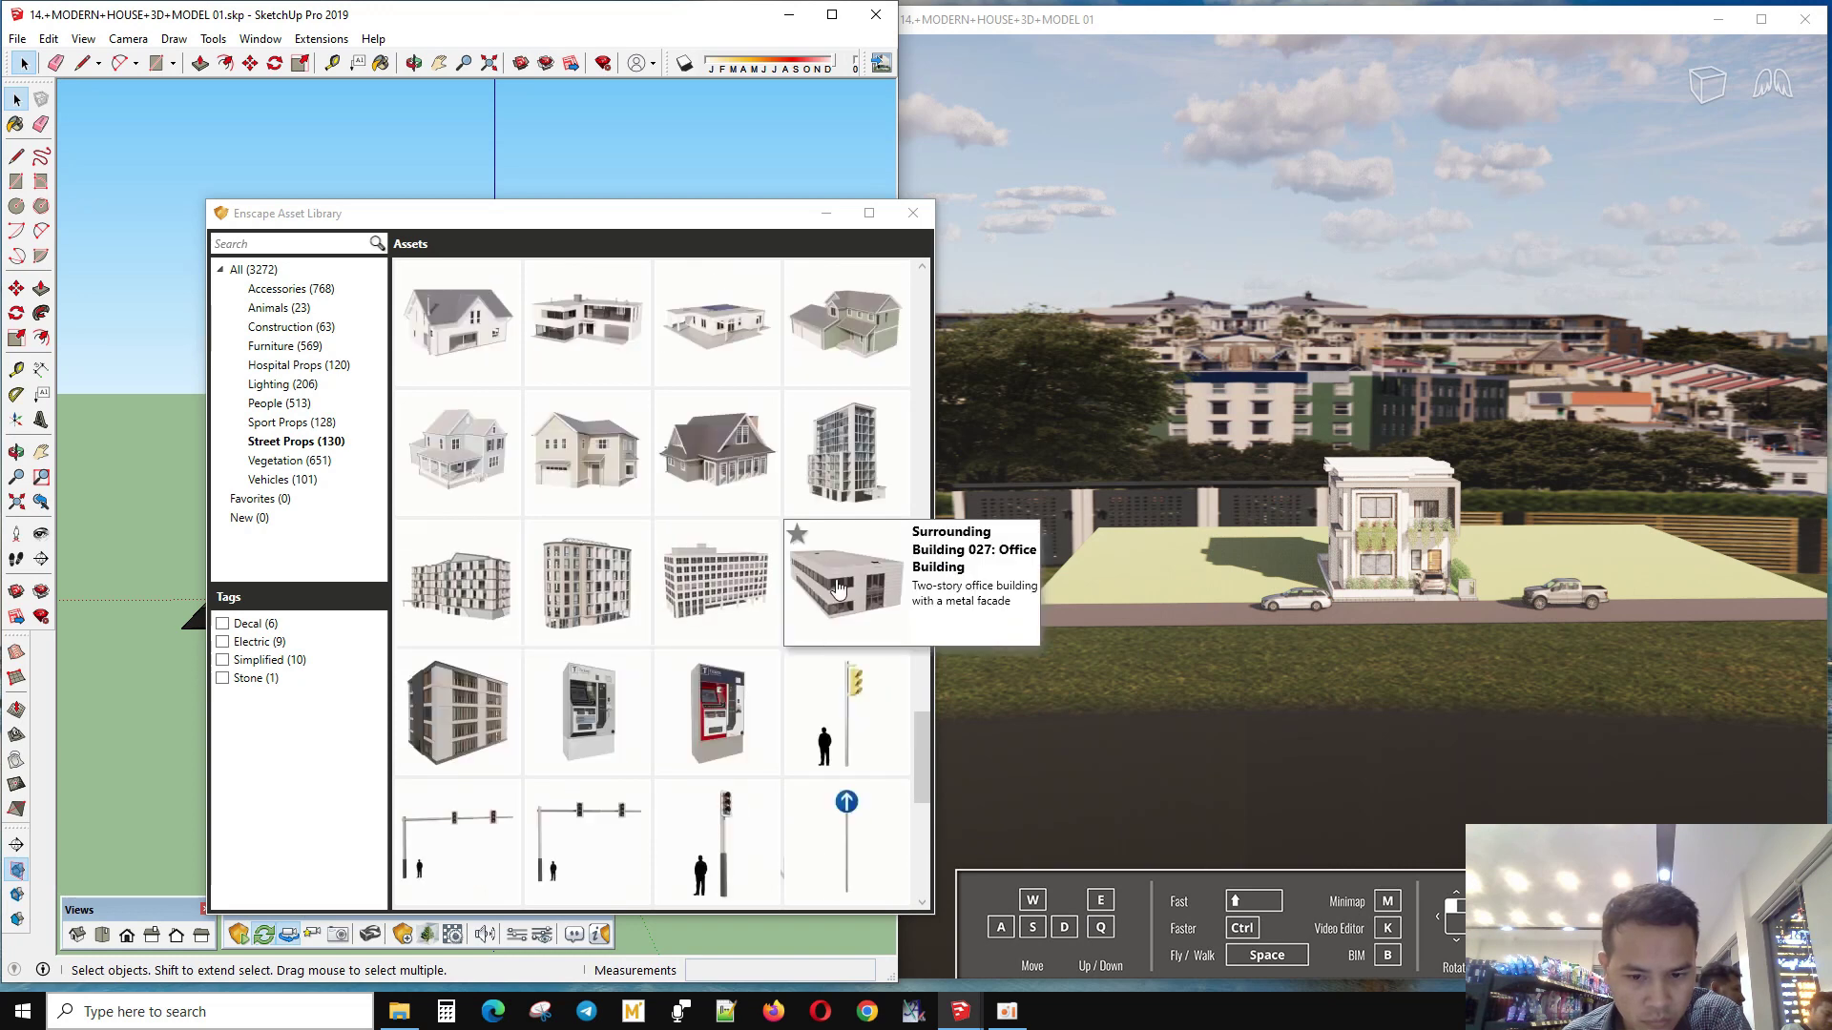
scroll(477, 573, down, 2)
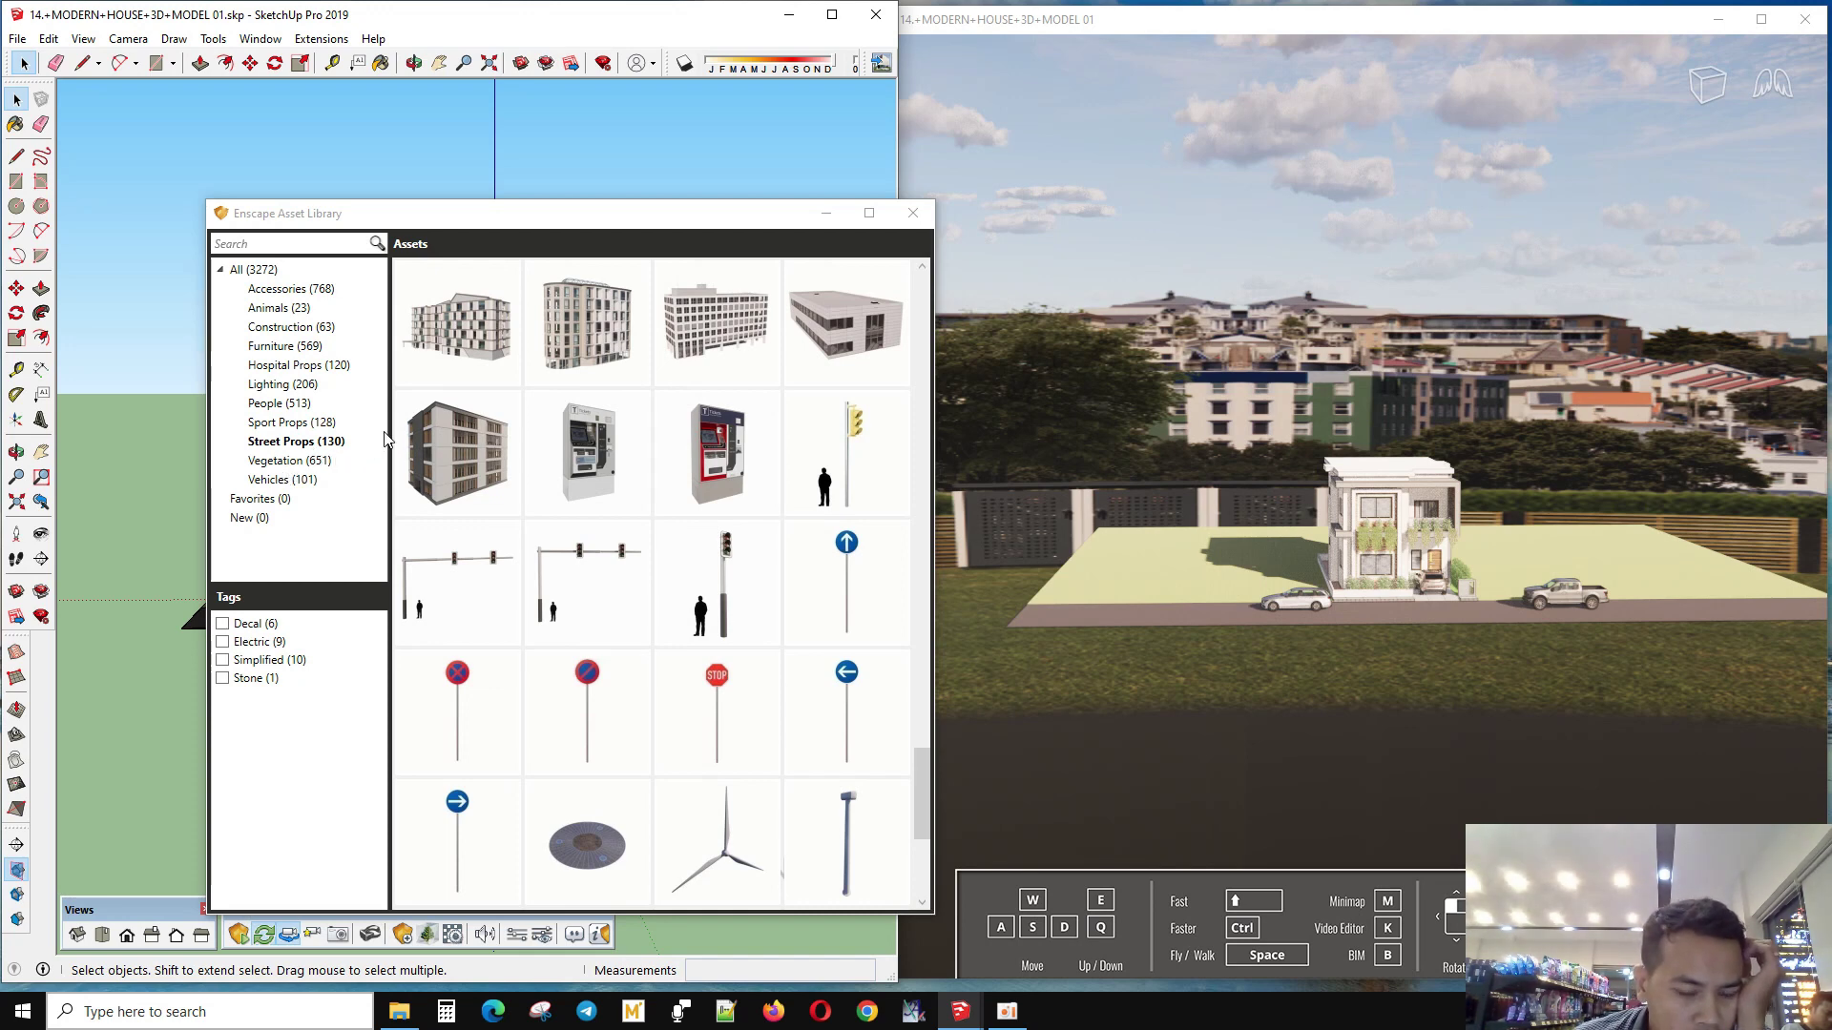
scroll(571, 520, down, 2)
- Activate the Paint Bucket so the Materials tray opens with Grass Dark Green loaded
scroll(658, 530, up, 3)
scroll(716, 544, up, 3)
scroll(754, 552, up, 3)
scroll(765, 554, up, 2)
scroll(765, 553, up, 3)
scroll(764, 553, up, 3)
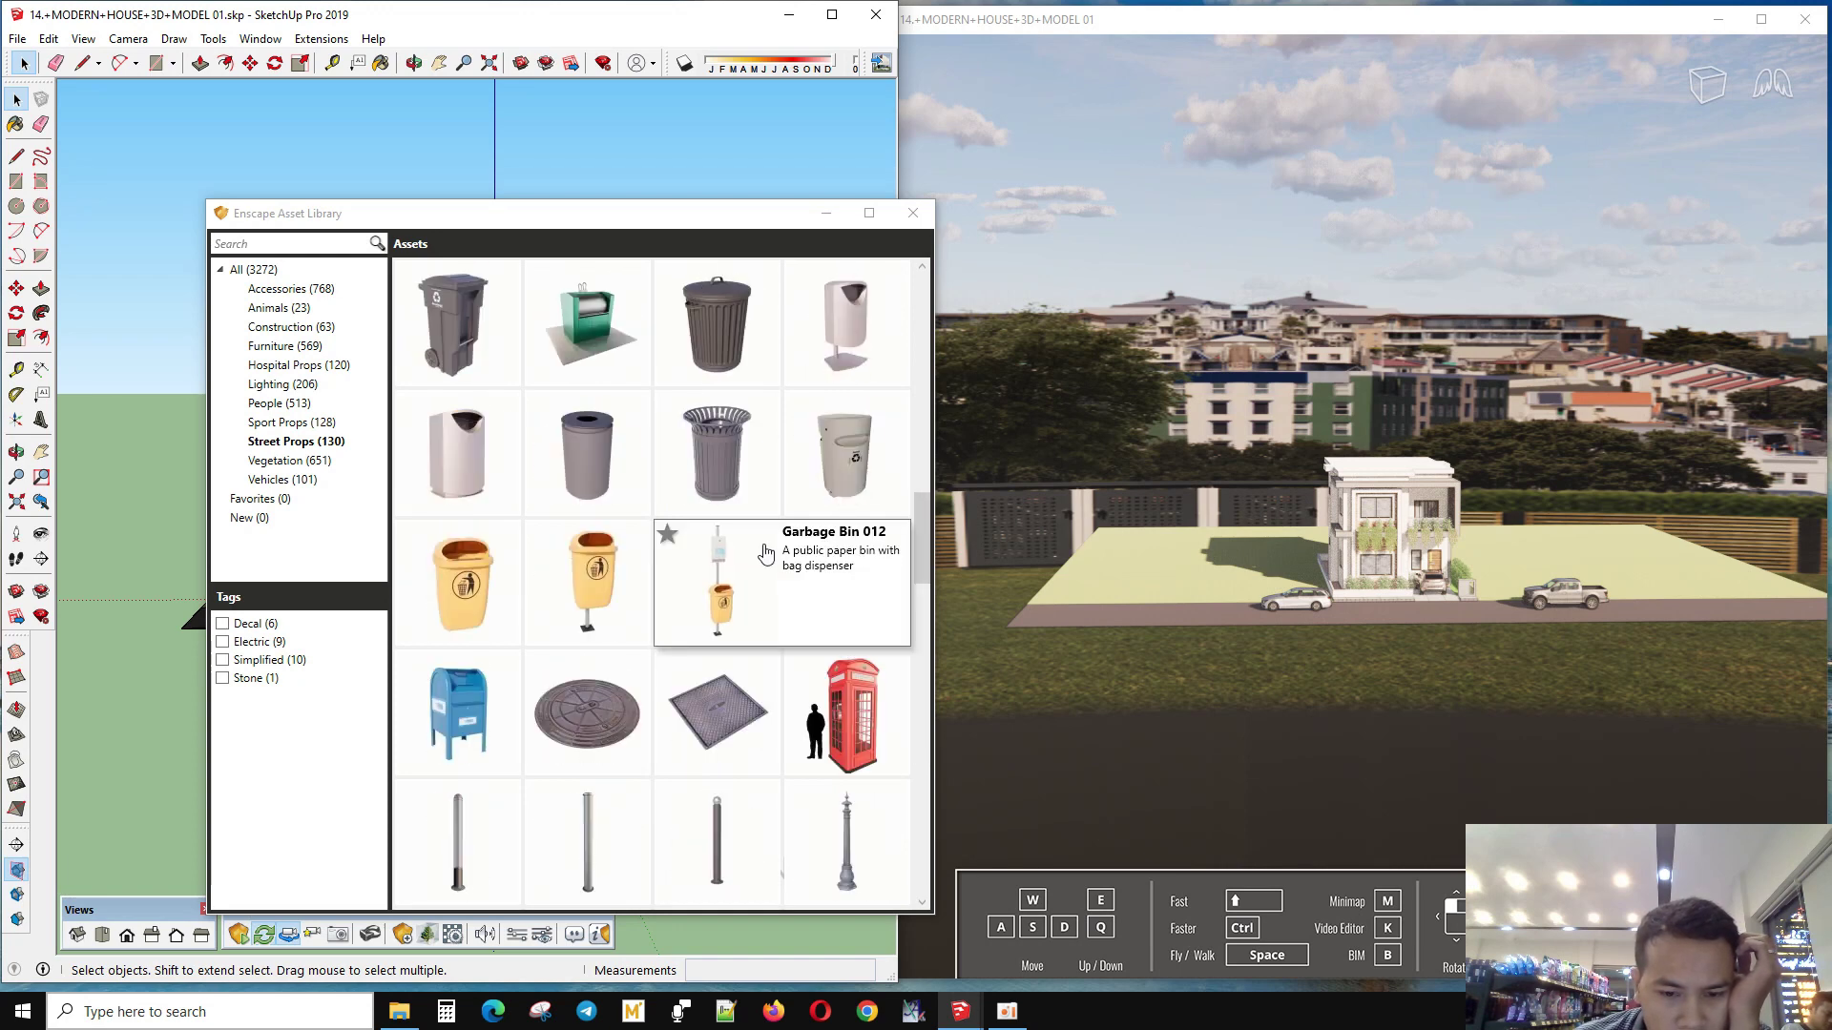
scroll(749, 721, up, 1)
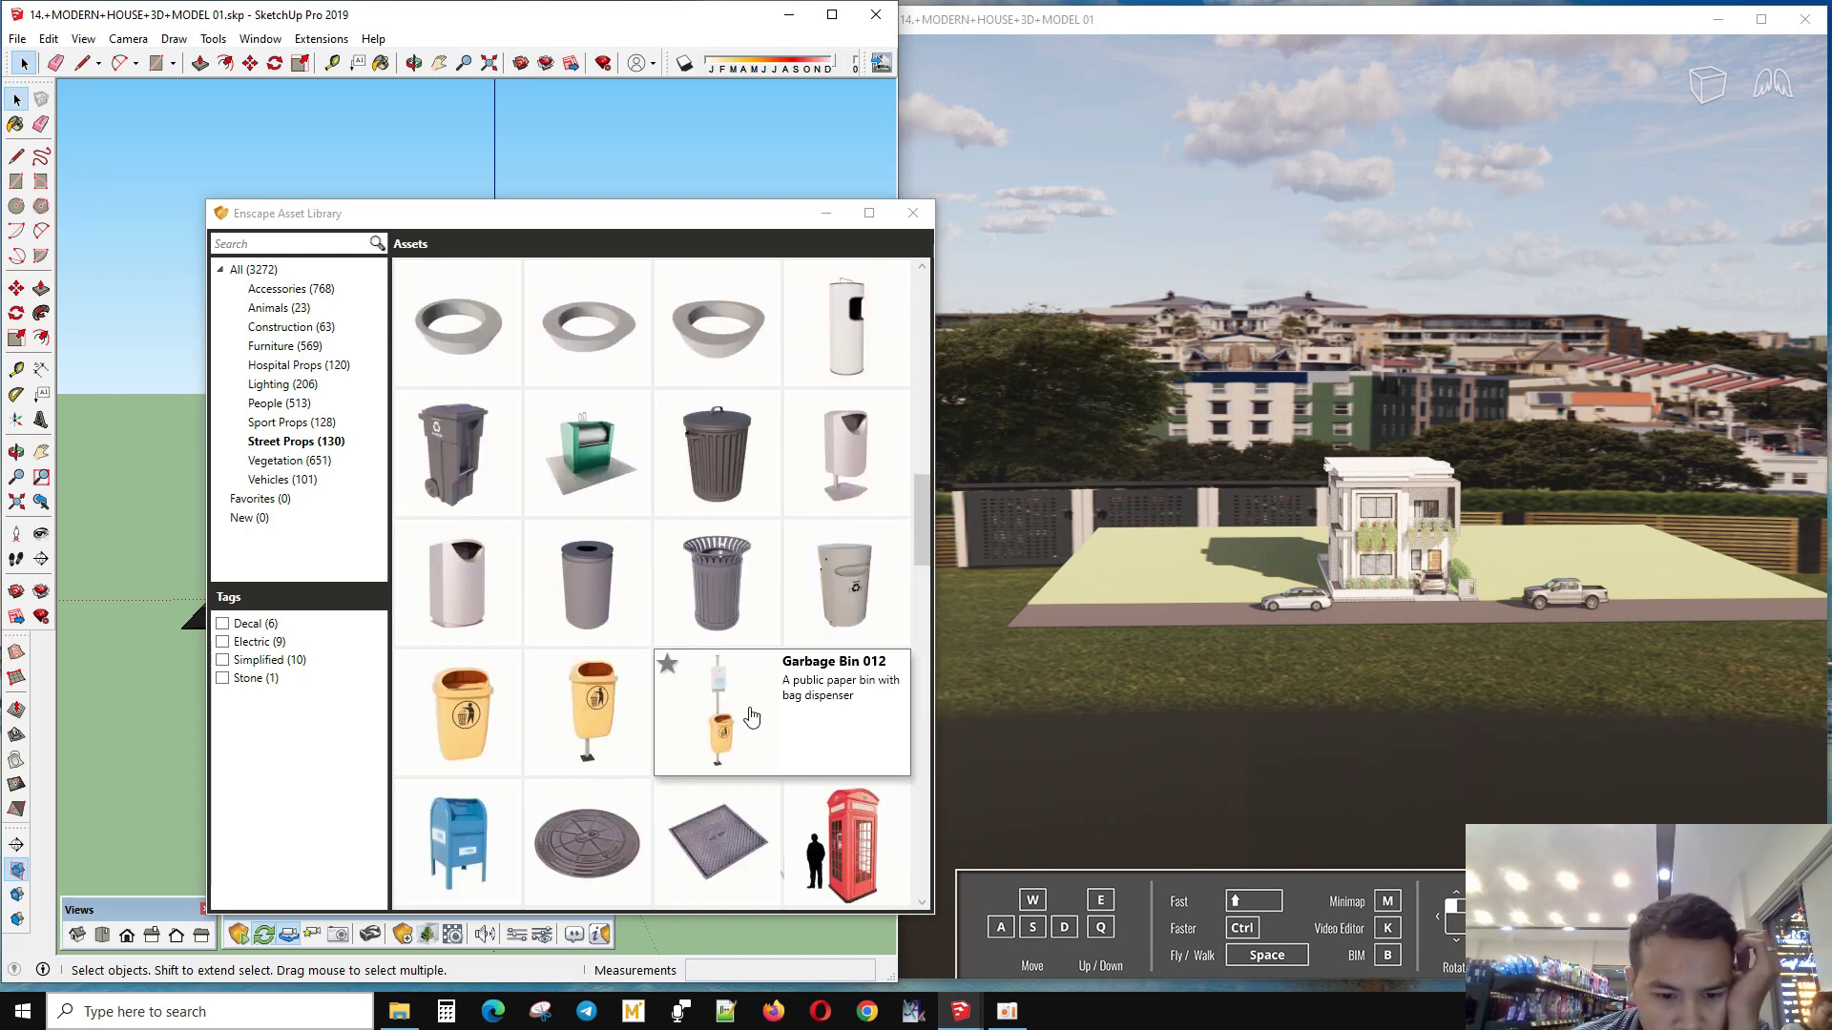
scroll(586, 714, up, 2)
scroll(585, 714, up, 2)
scroll(586, 713, up, 2)
scroll(586, 714, up, 2)
scroll(585, 714, down, 1)
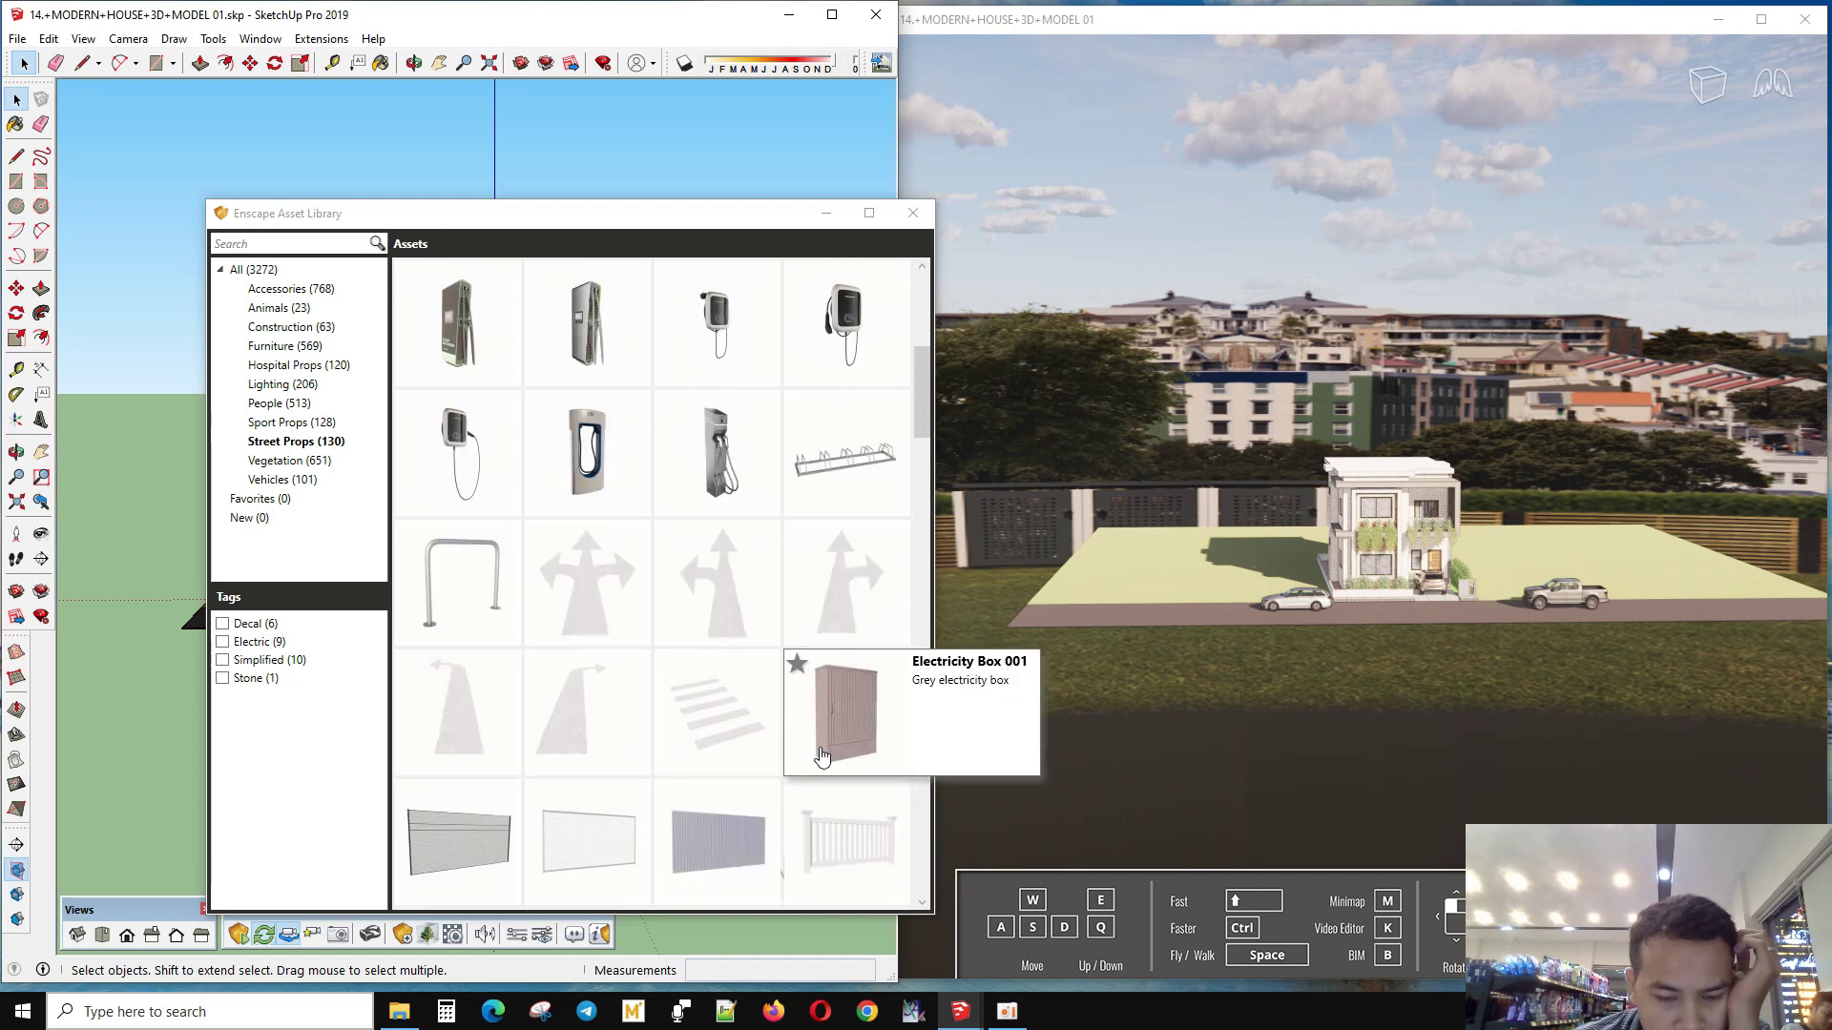
scroll(773, 734, up, 1)
scroll(728, 696, up, 1)
scroll(735, 592, up, 1)
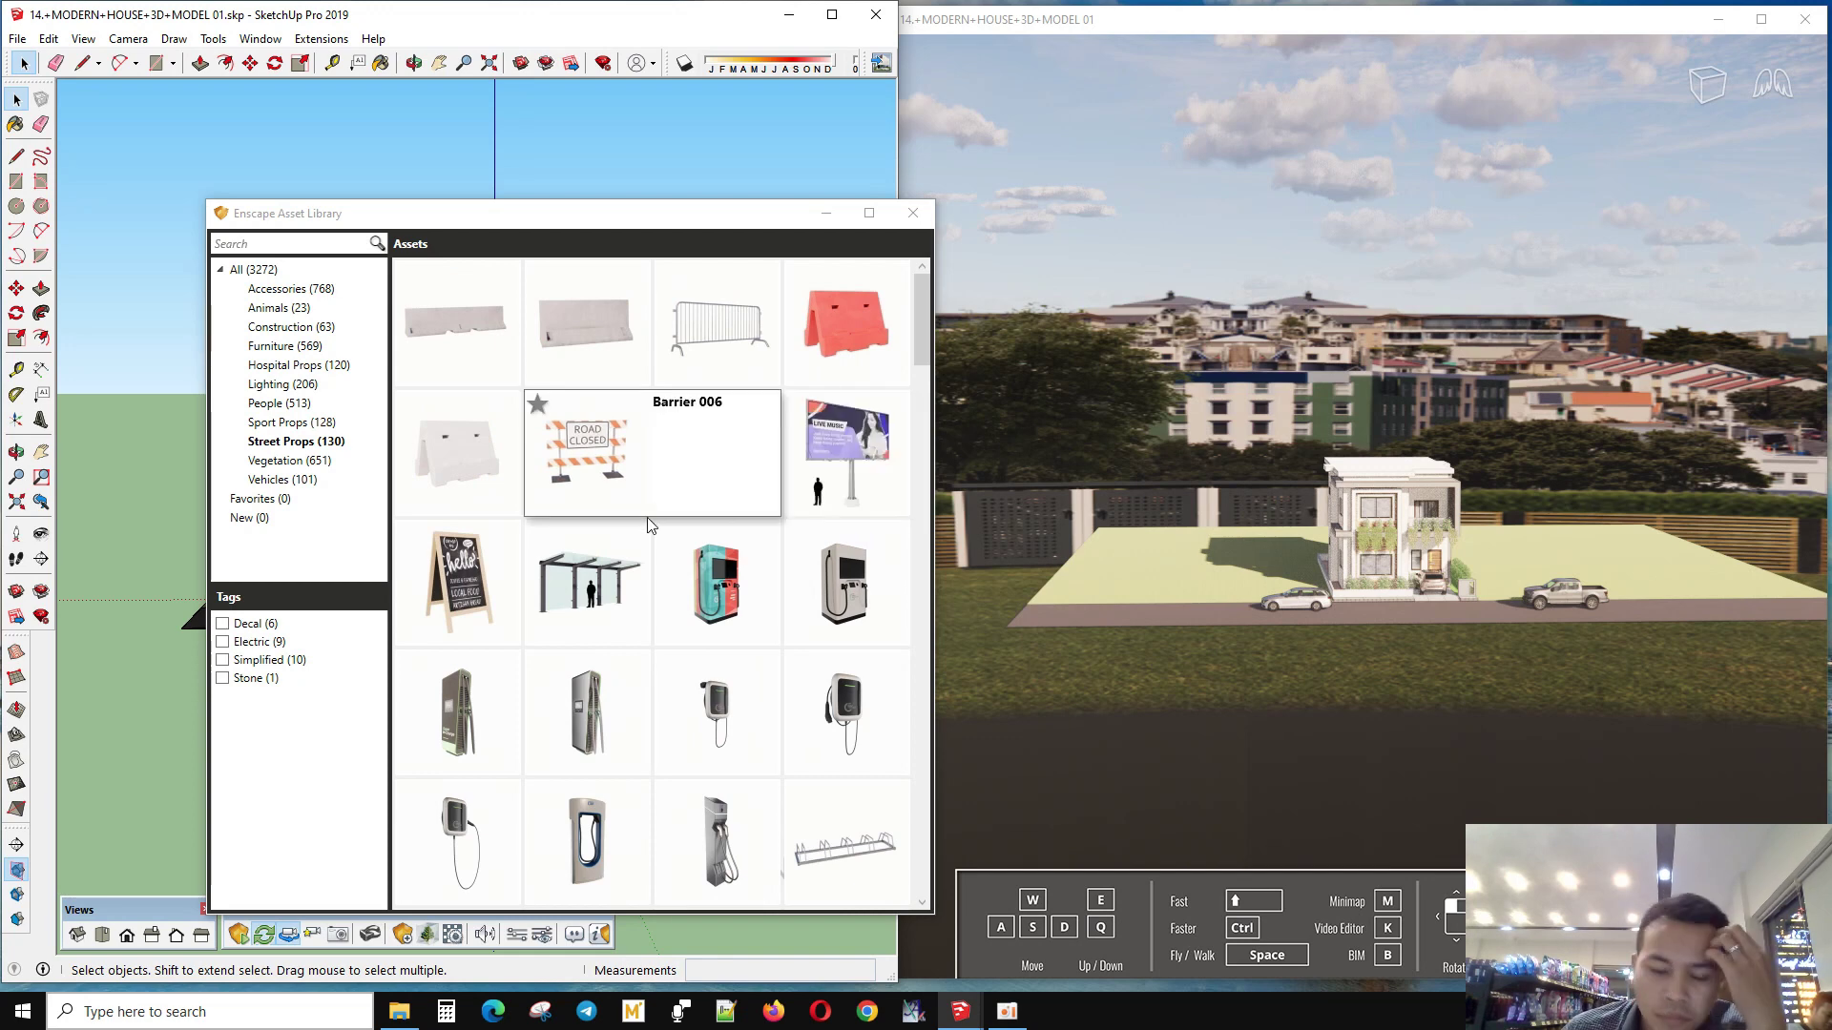
click(380, 65)
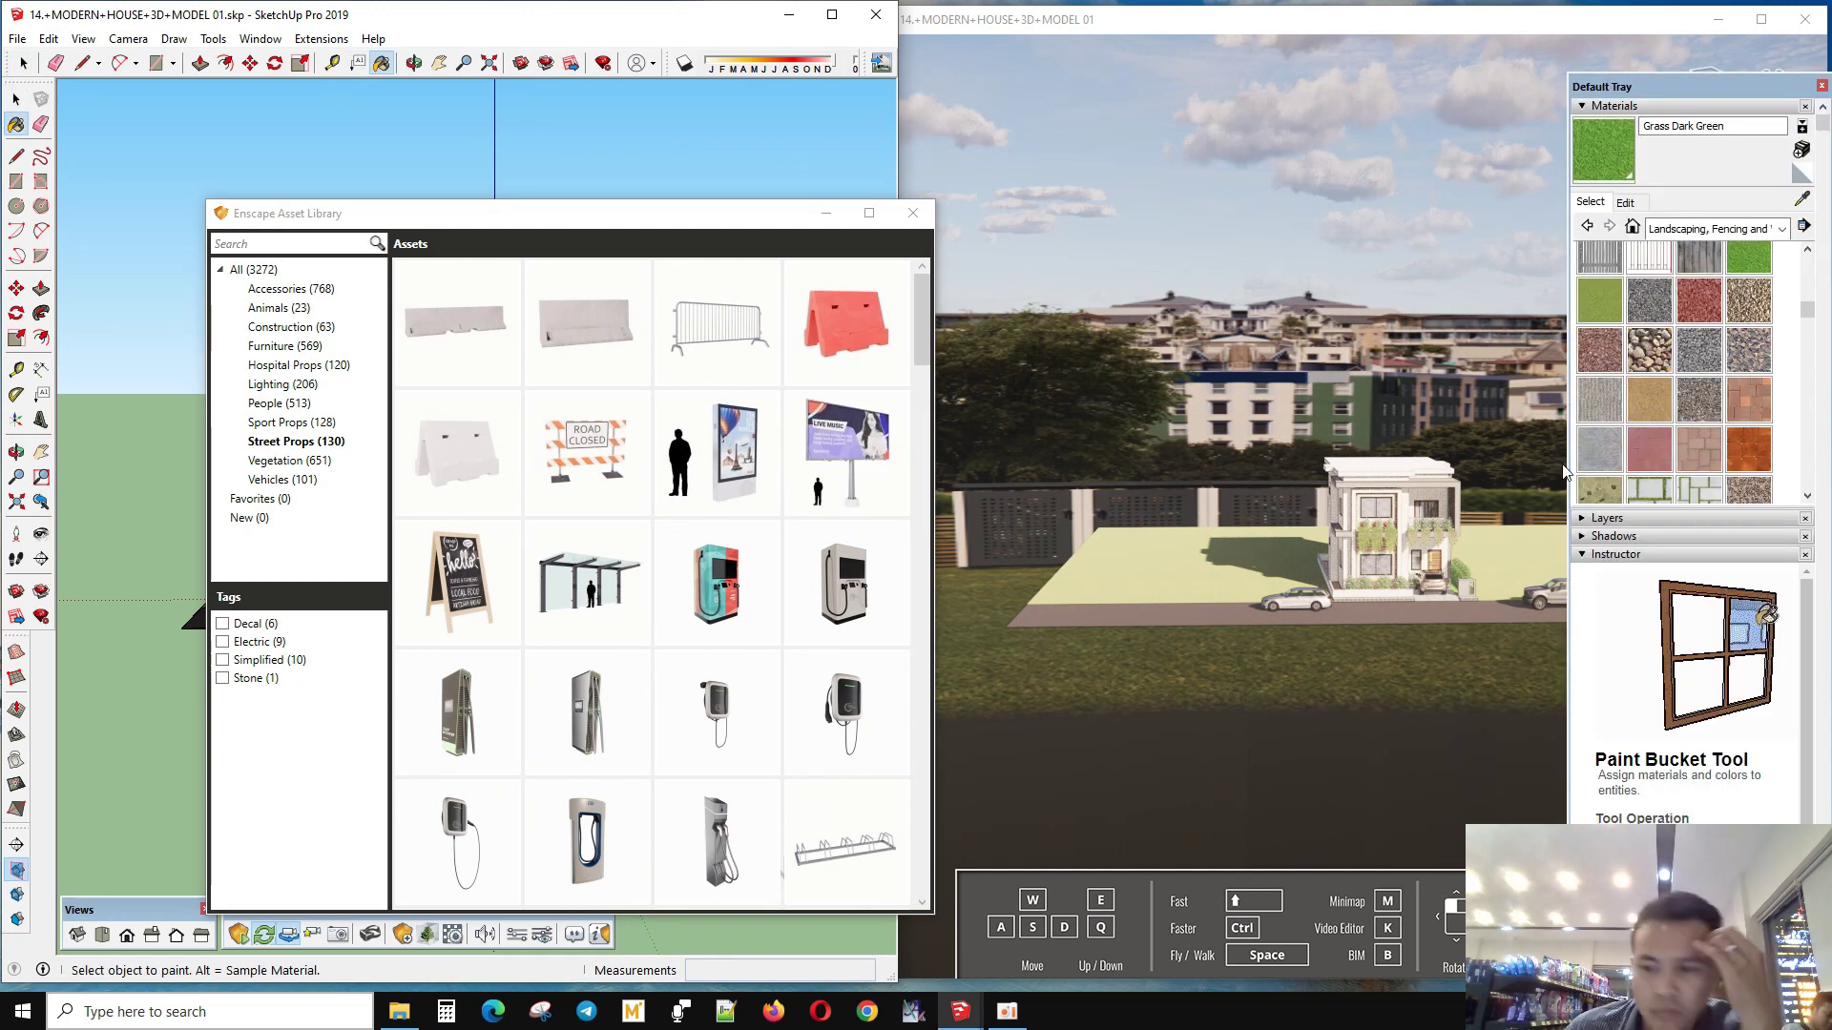
- Start a new material from Grass Dark Green and browse for a texture image, then cancel
click(1801, 153)
click(916, 542)
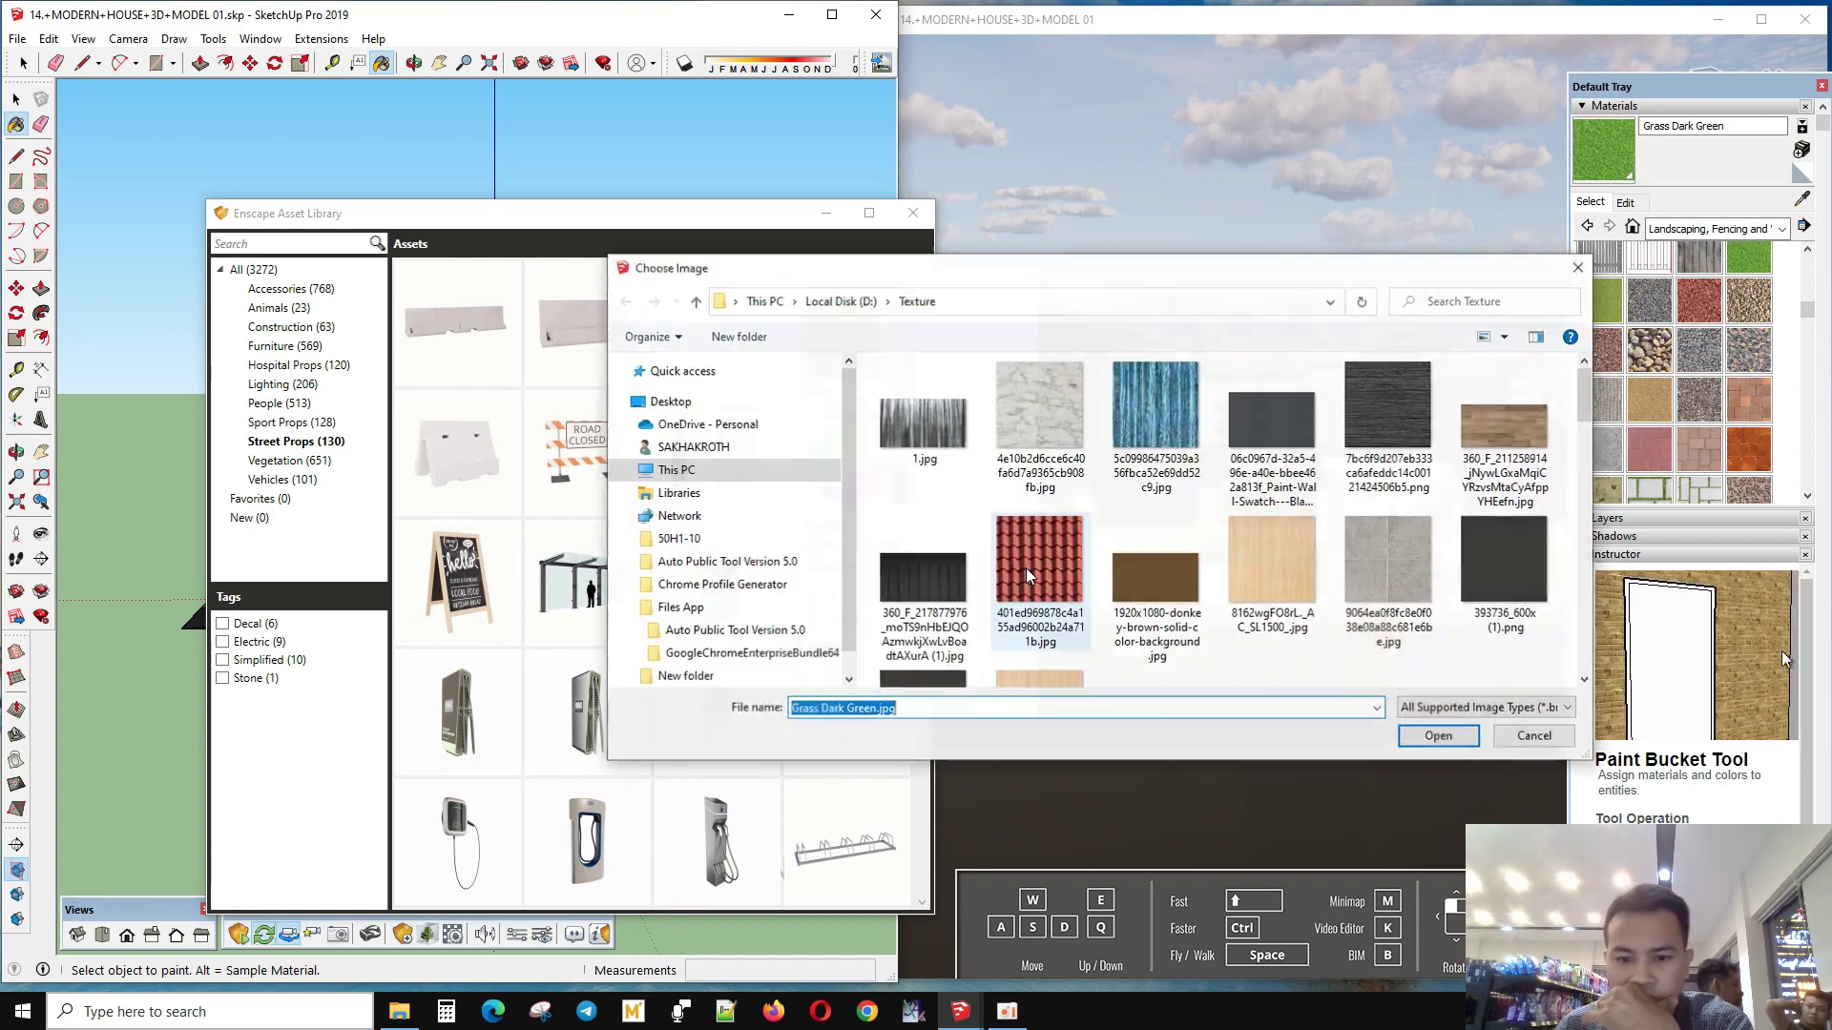
scroll(1364, 515, down, 3)
scroll(1374, 524, down, 3)
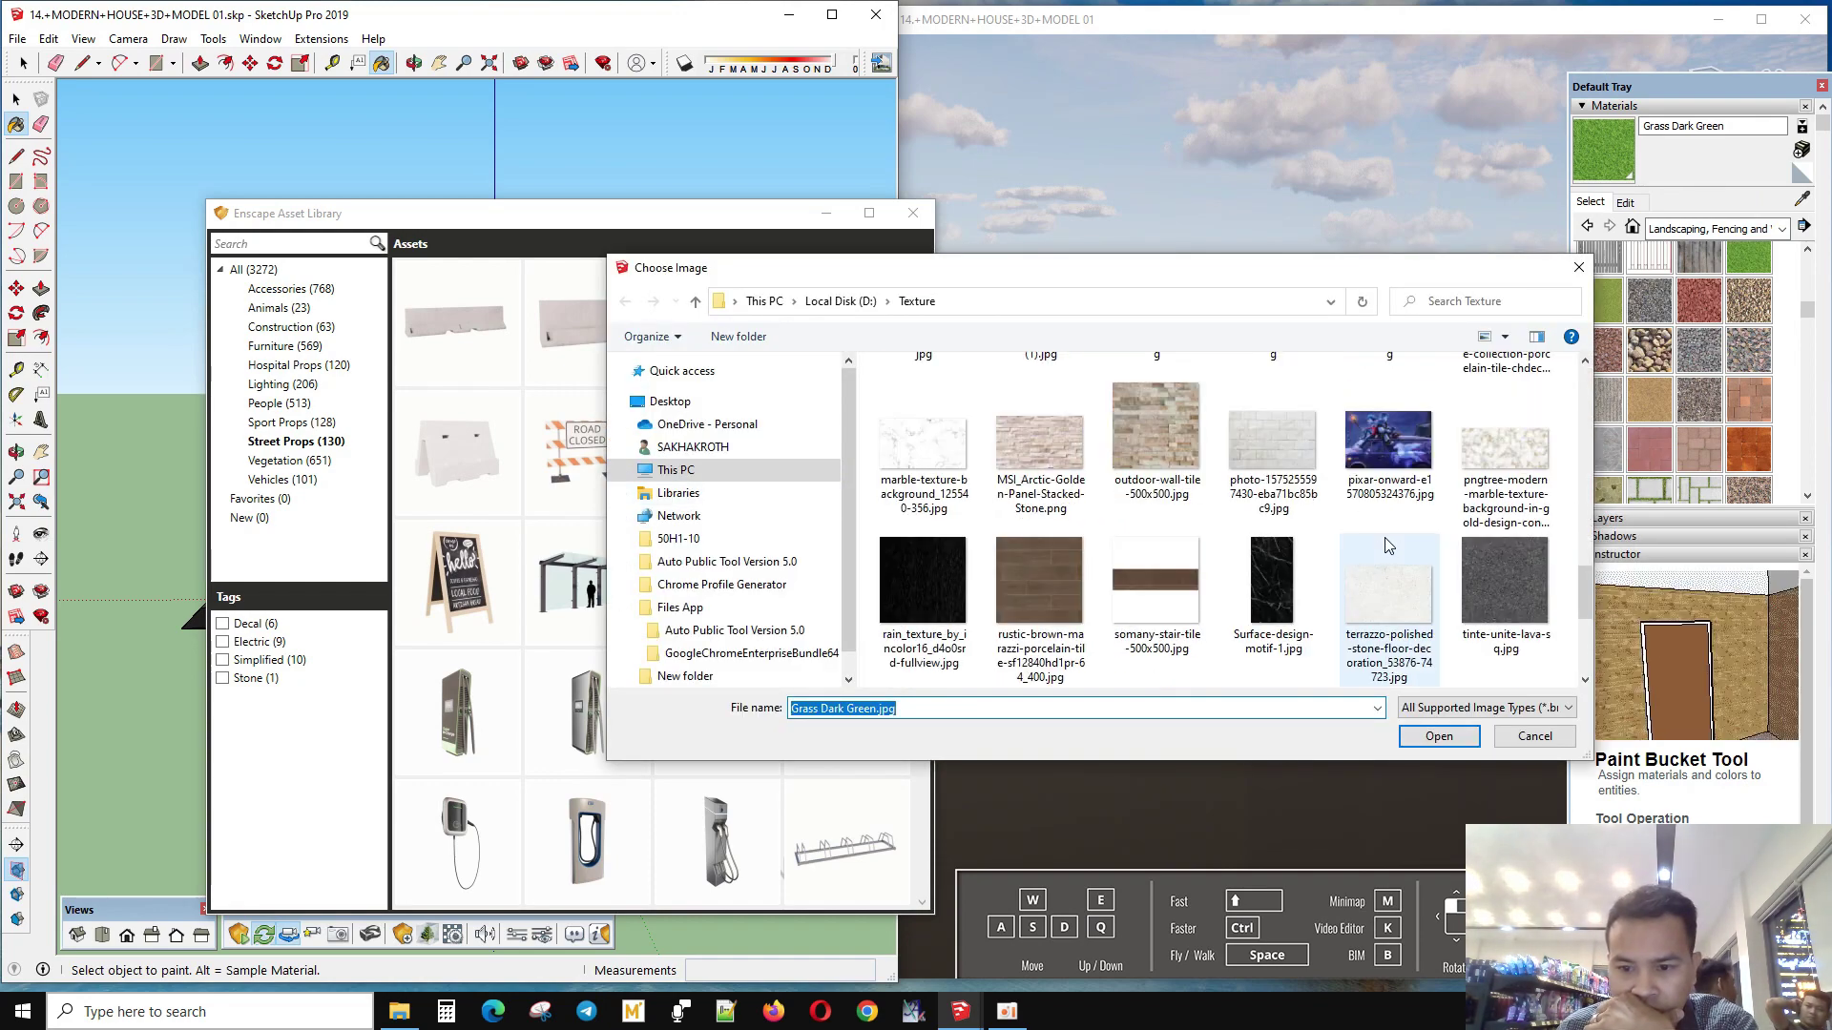
scroll(1384, 534, down, 3)
scroll(1389, 545, down, 3)
mouse_move(1584, 644)
mouse_down()
mouse_move(1602, 457)
mouse_move(1619, 572)
mouse_move(1603, 481)
mouse_up()
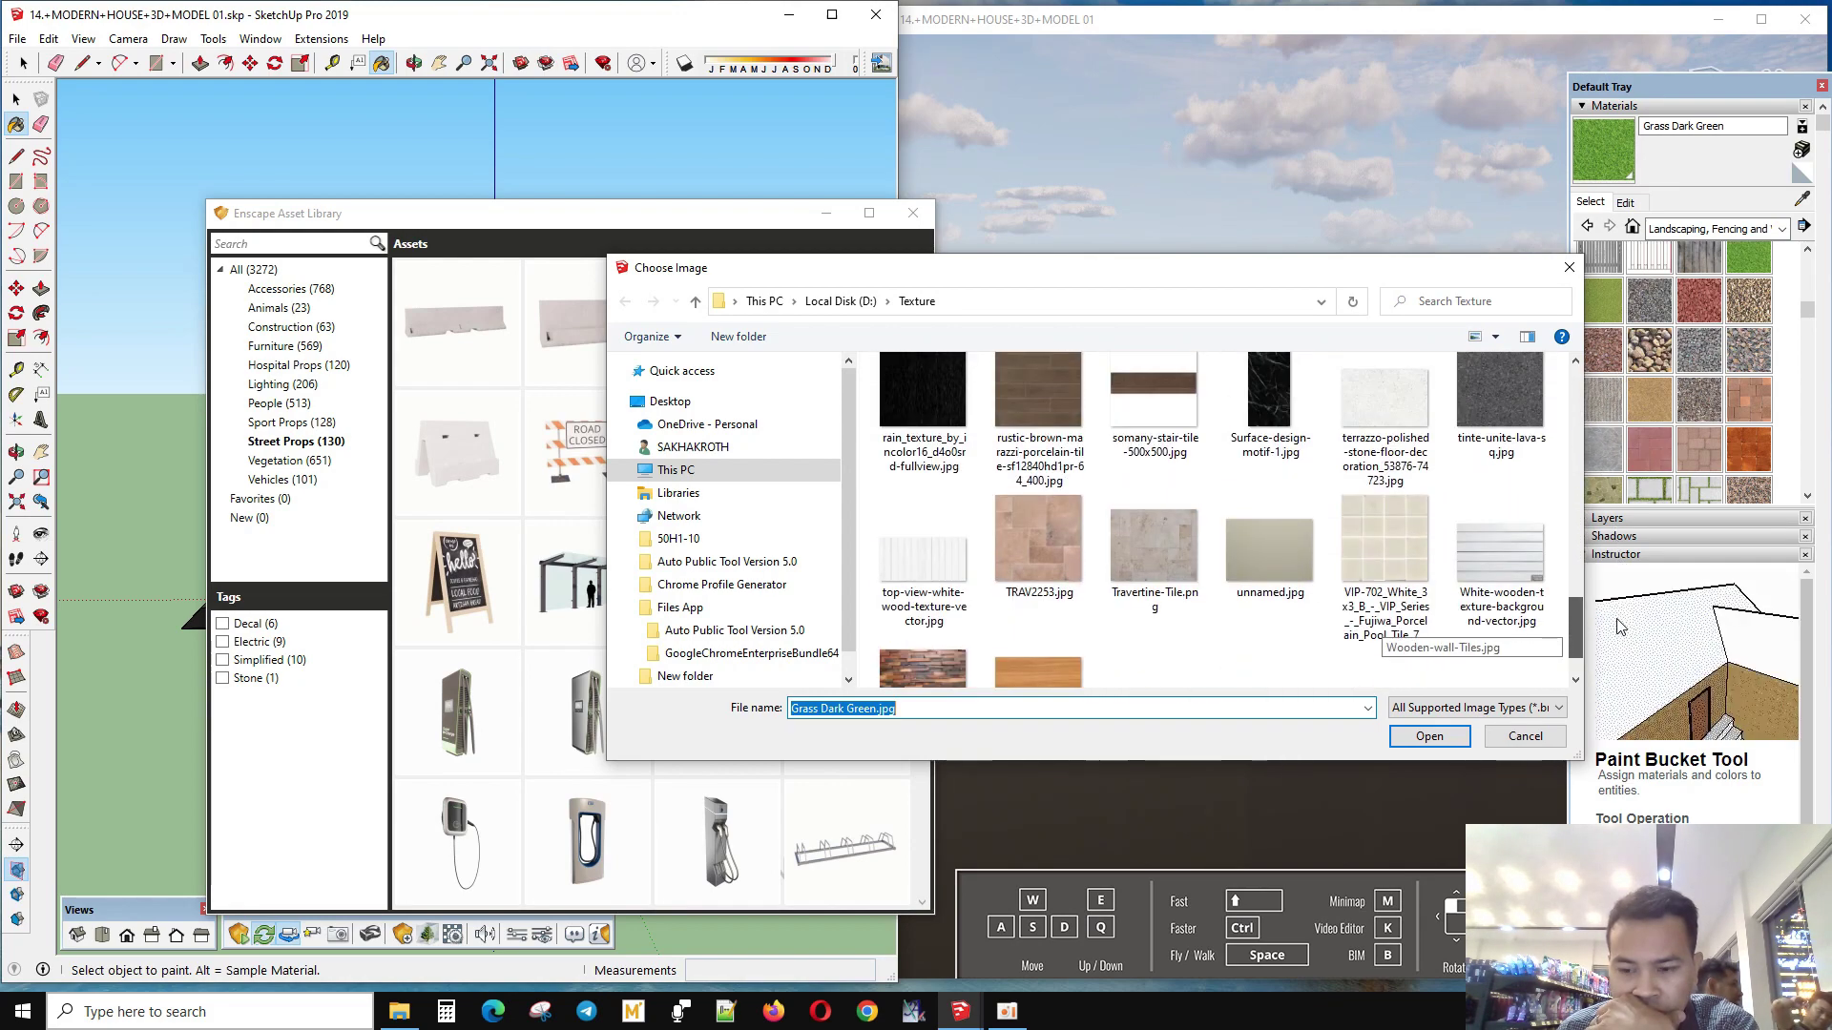
scroll(1577, 382, up, 1)
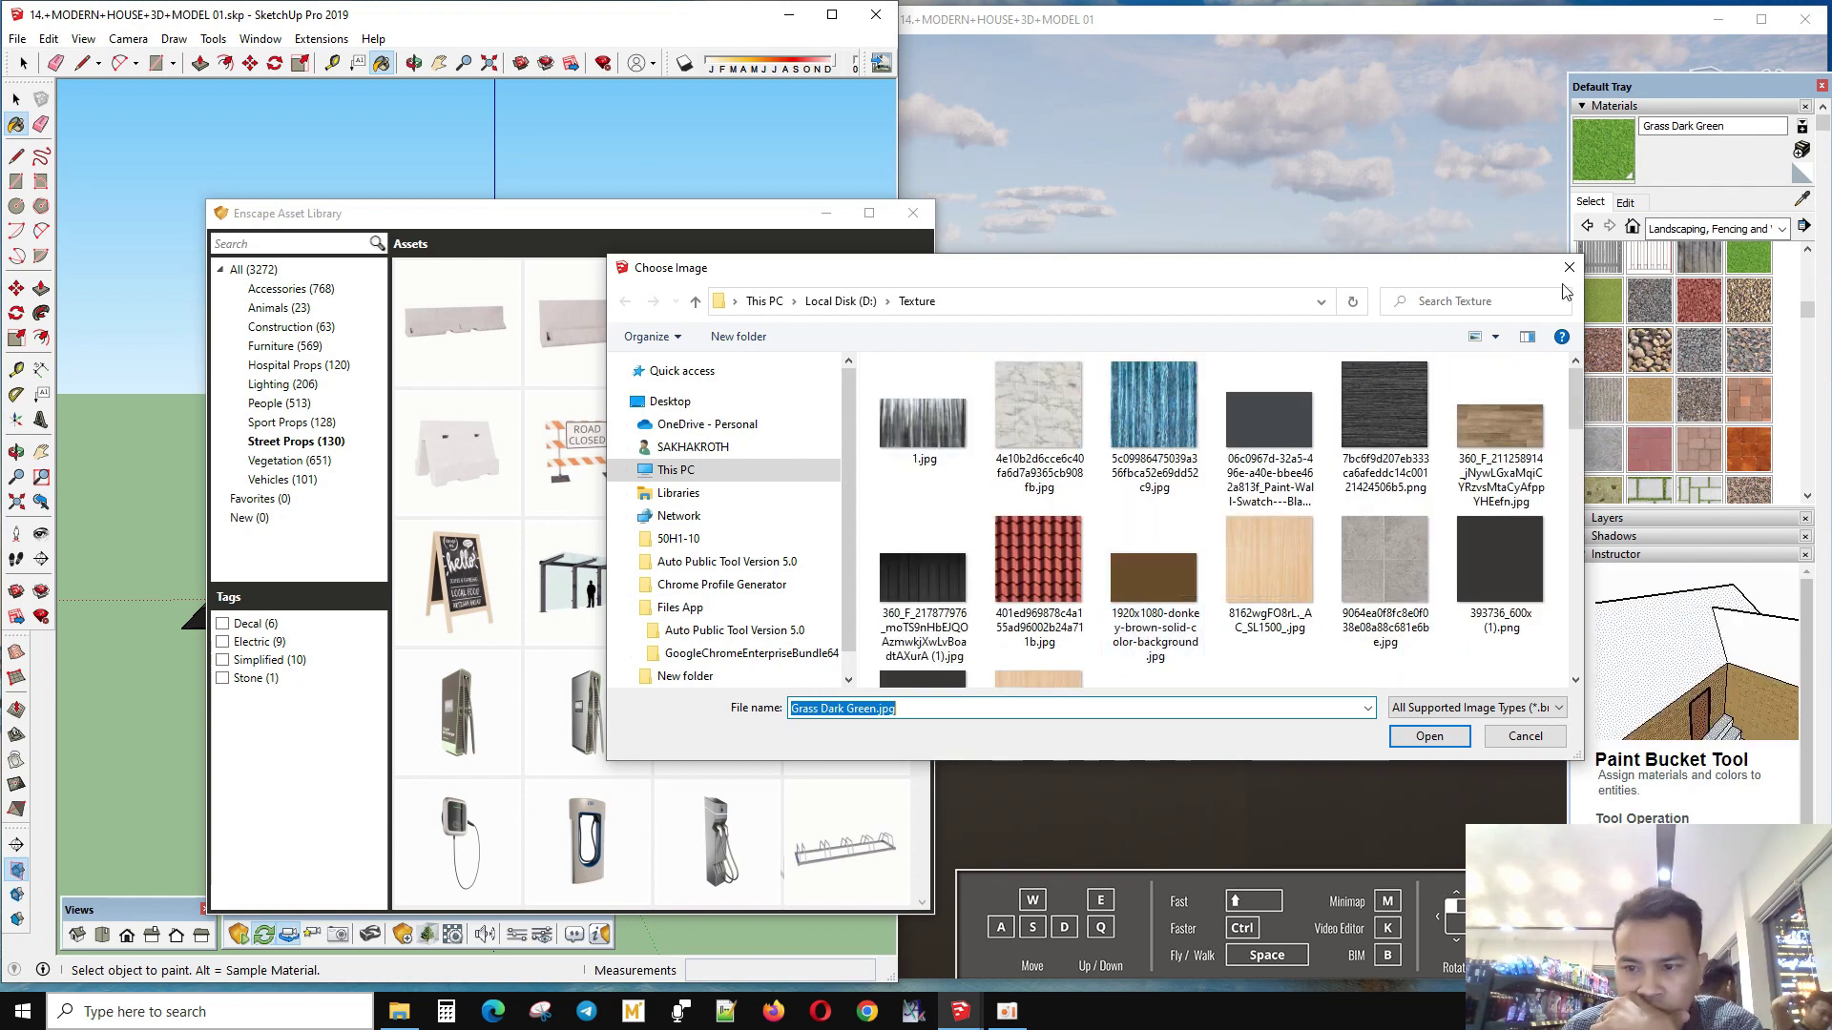
key(Escape)
- Pick Charging Station 009 from the asset library, hide the library, and discard the new material
scroll(694, 611, down, 2)
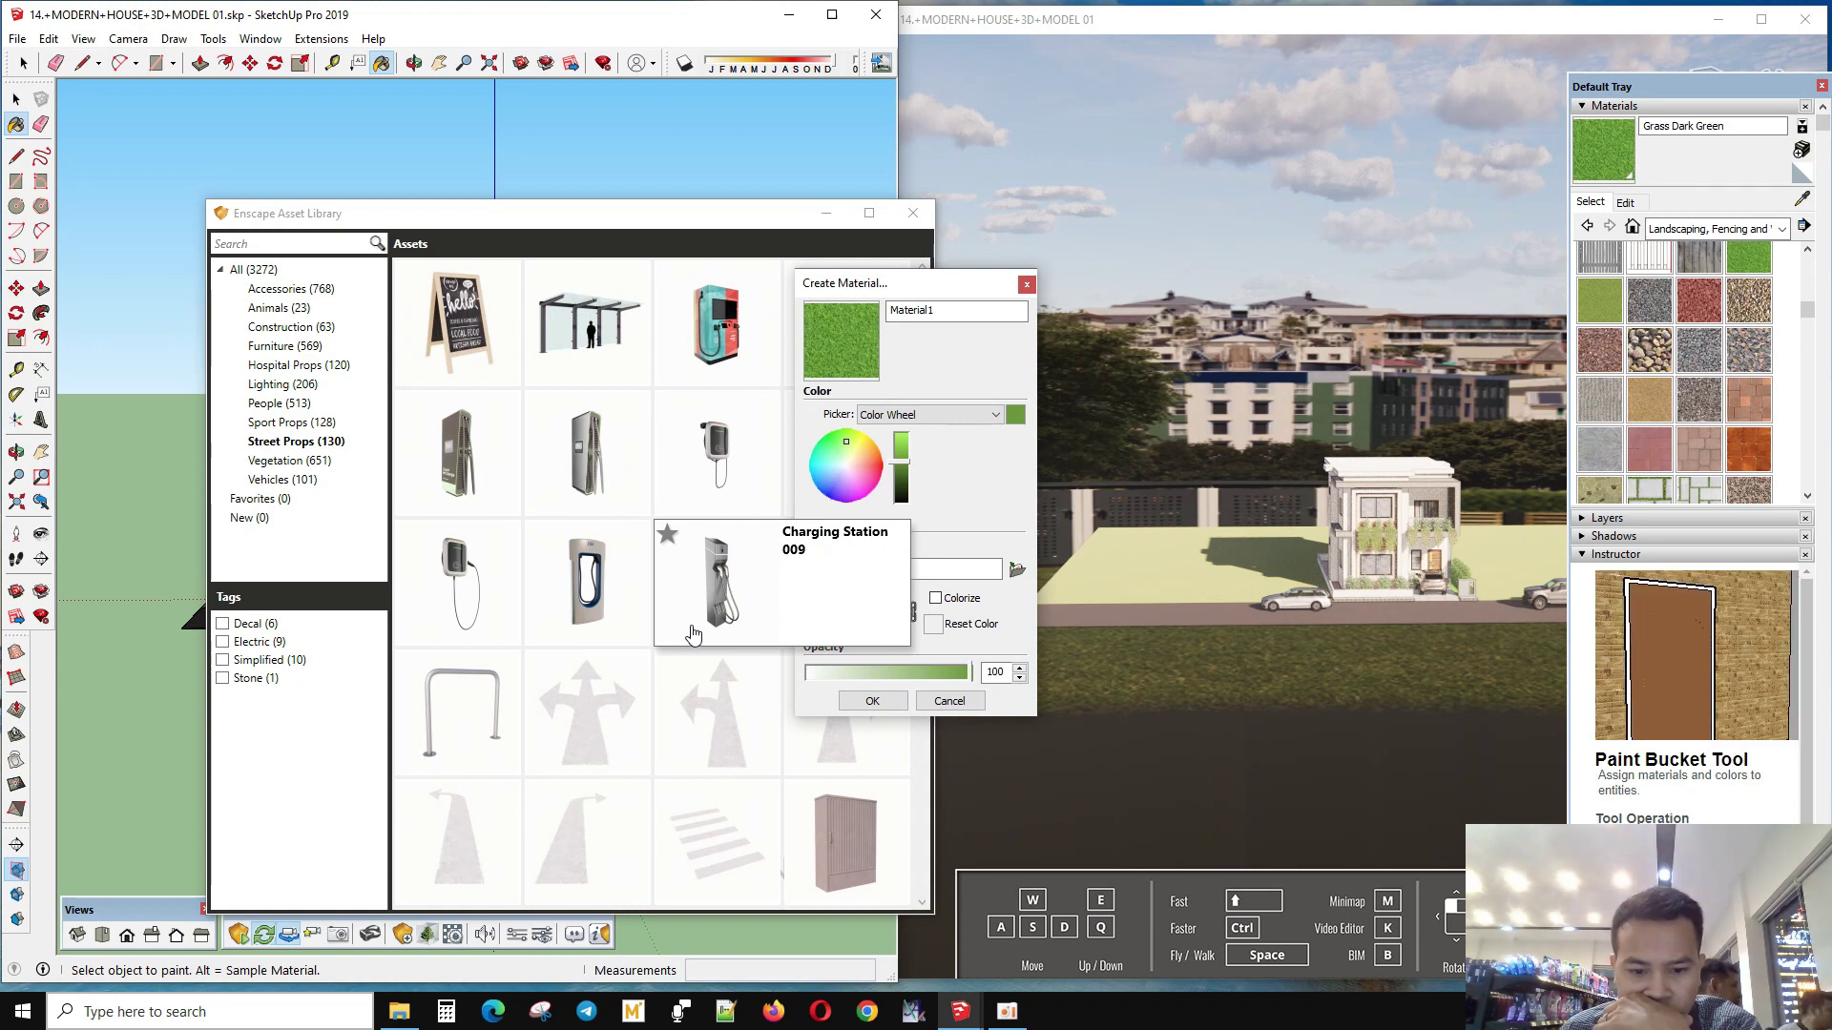
click(693, 635)
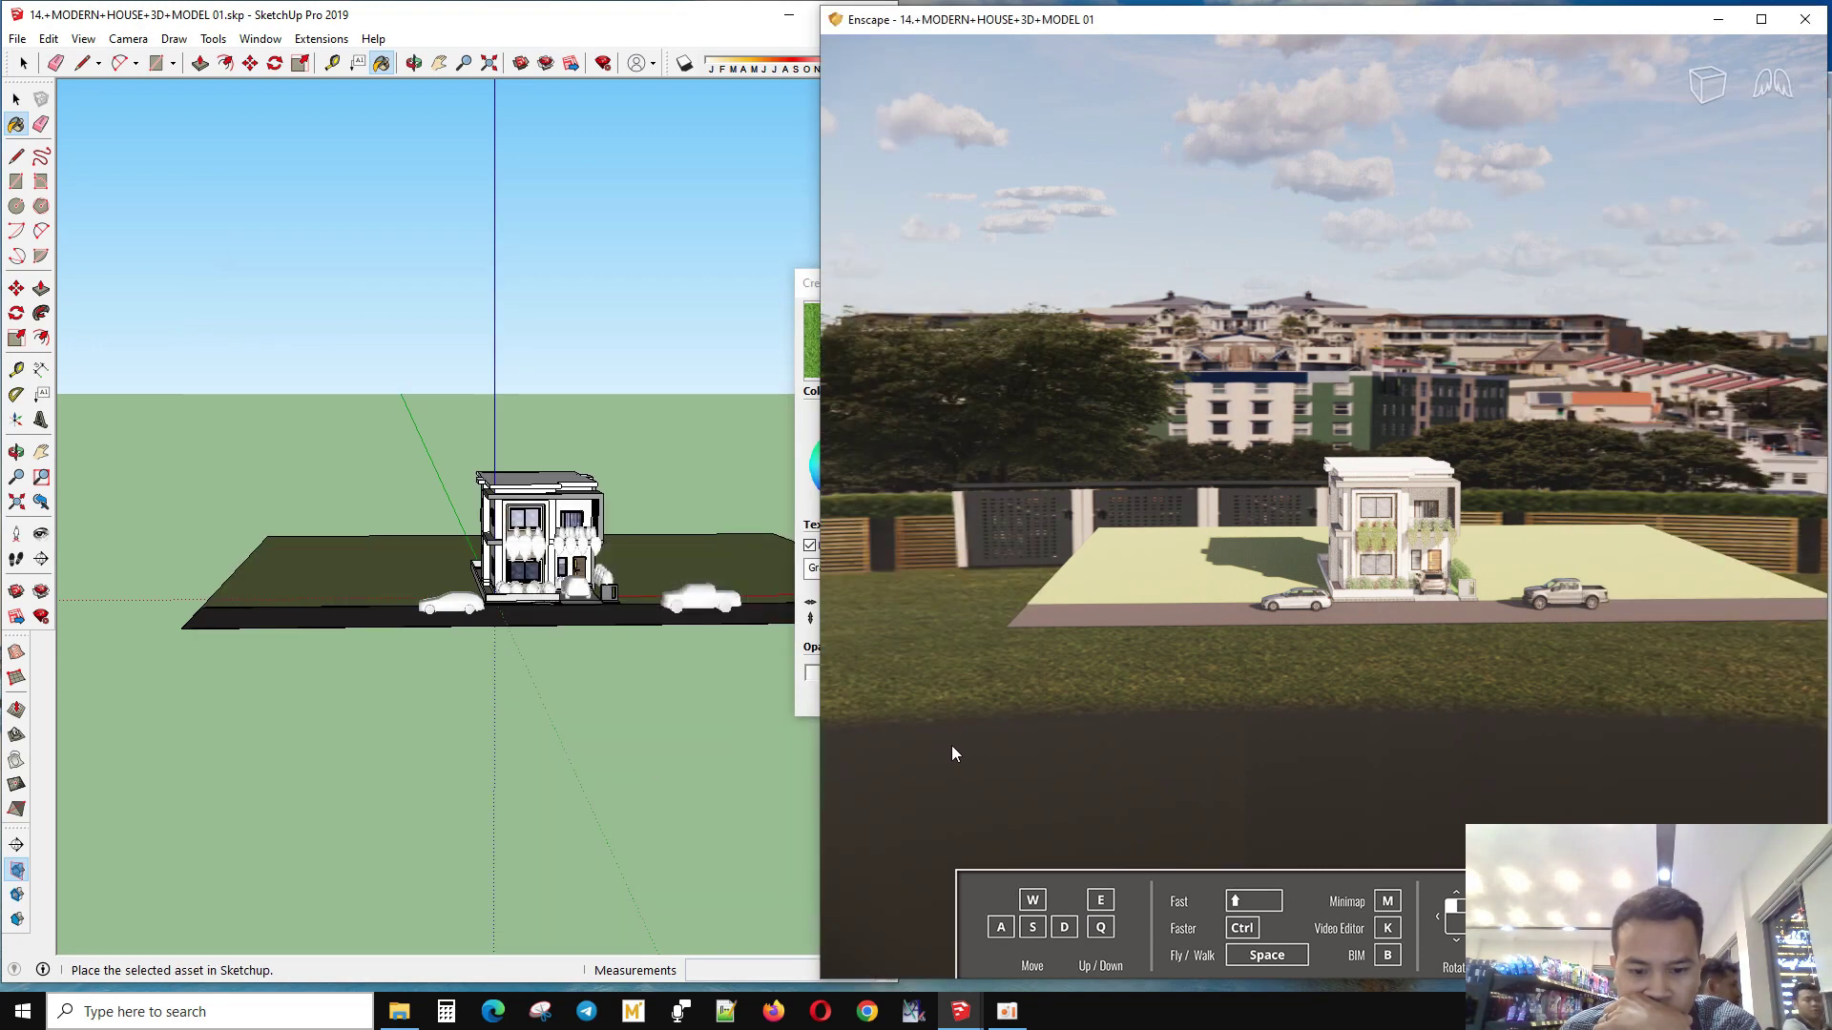
click(962, 1013)
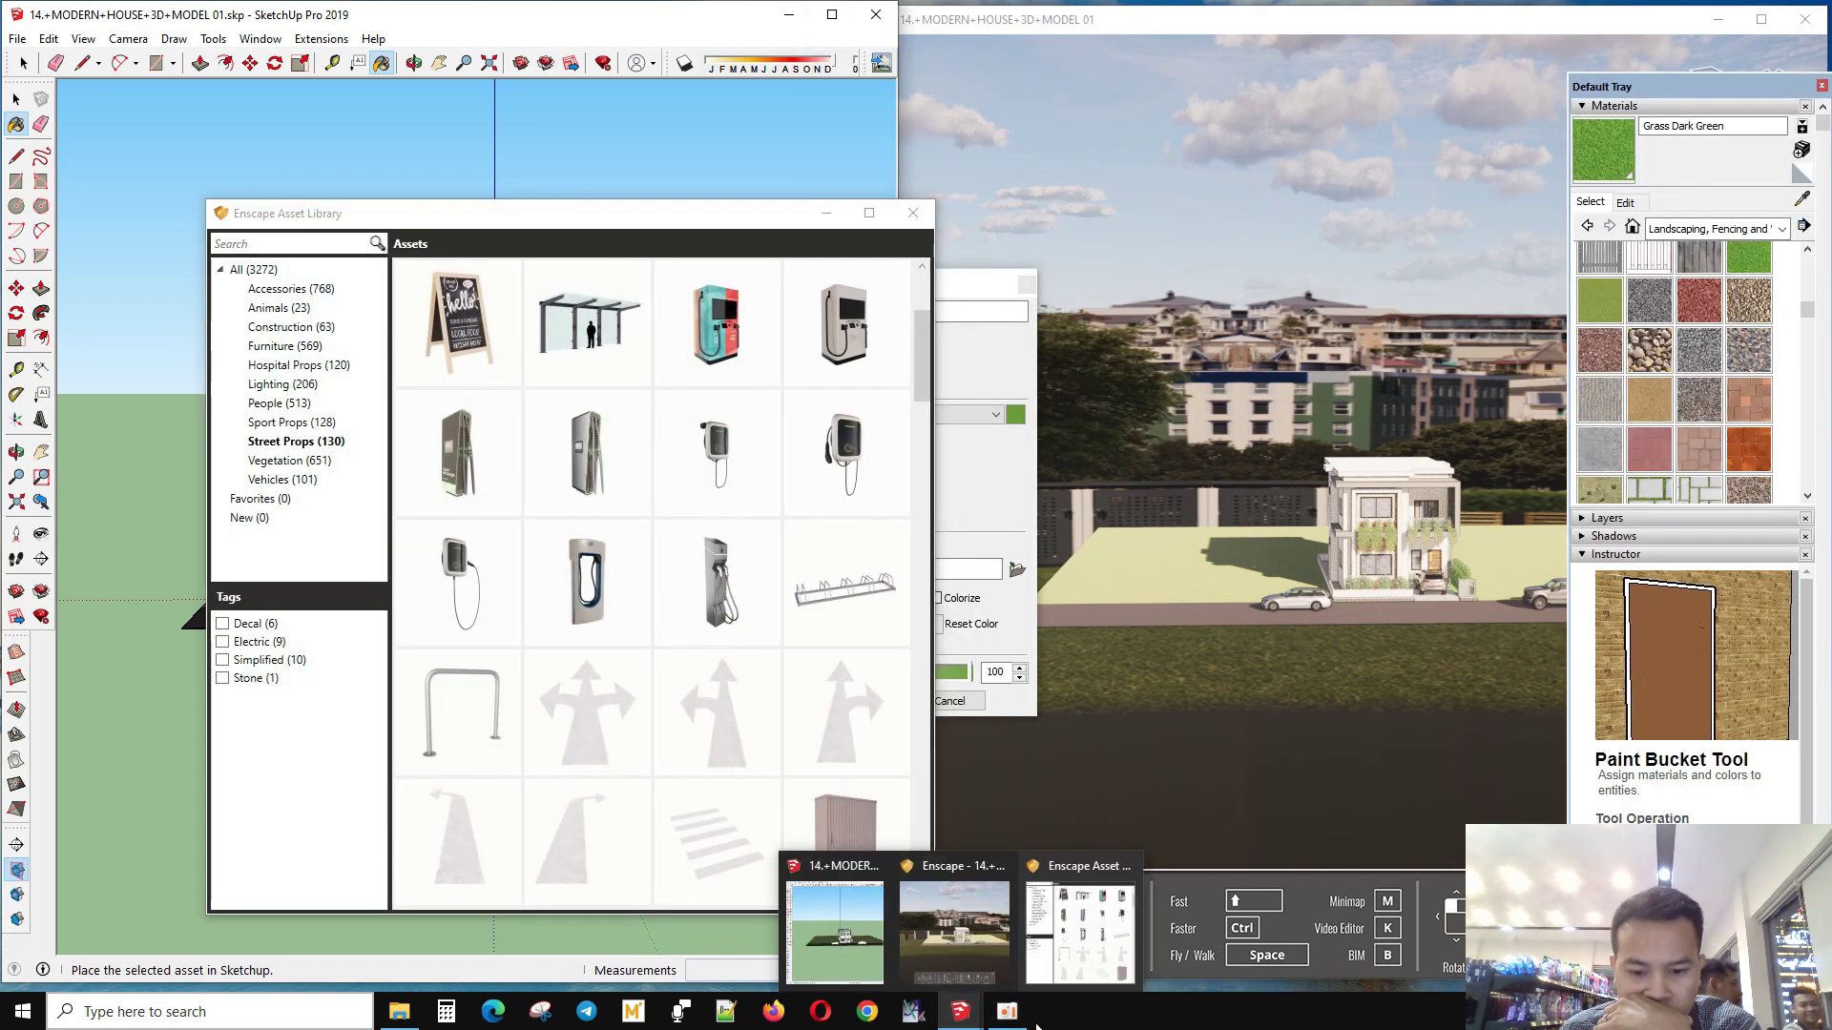
click(835, 930)
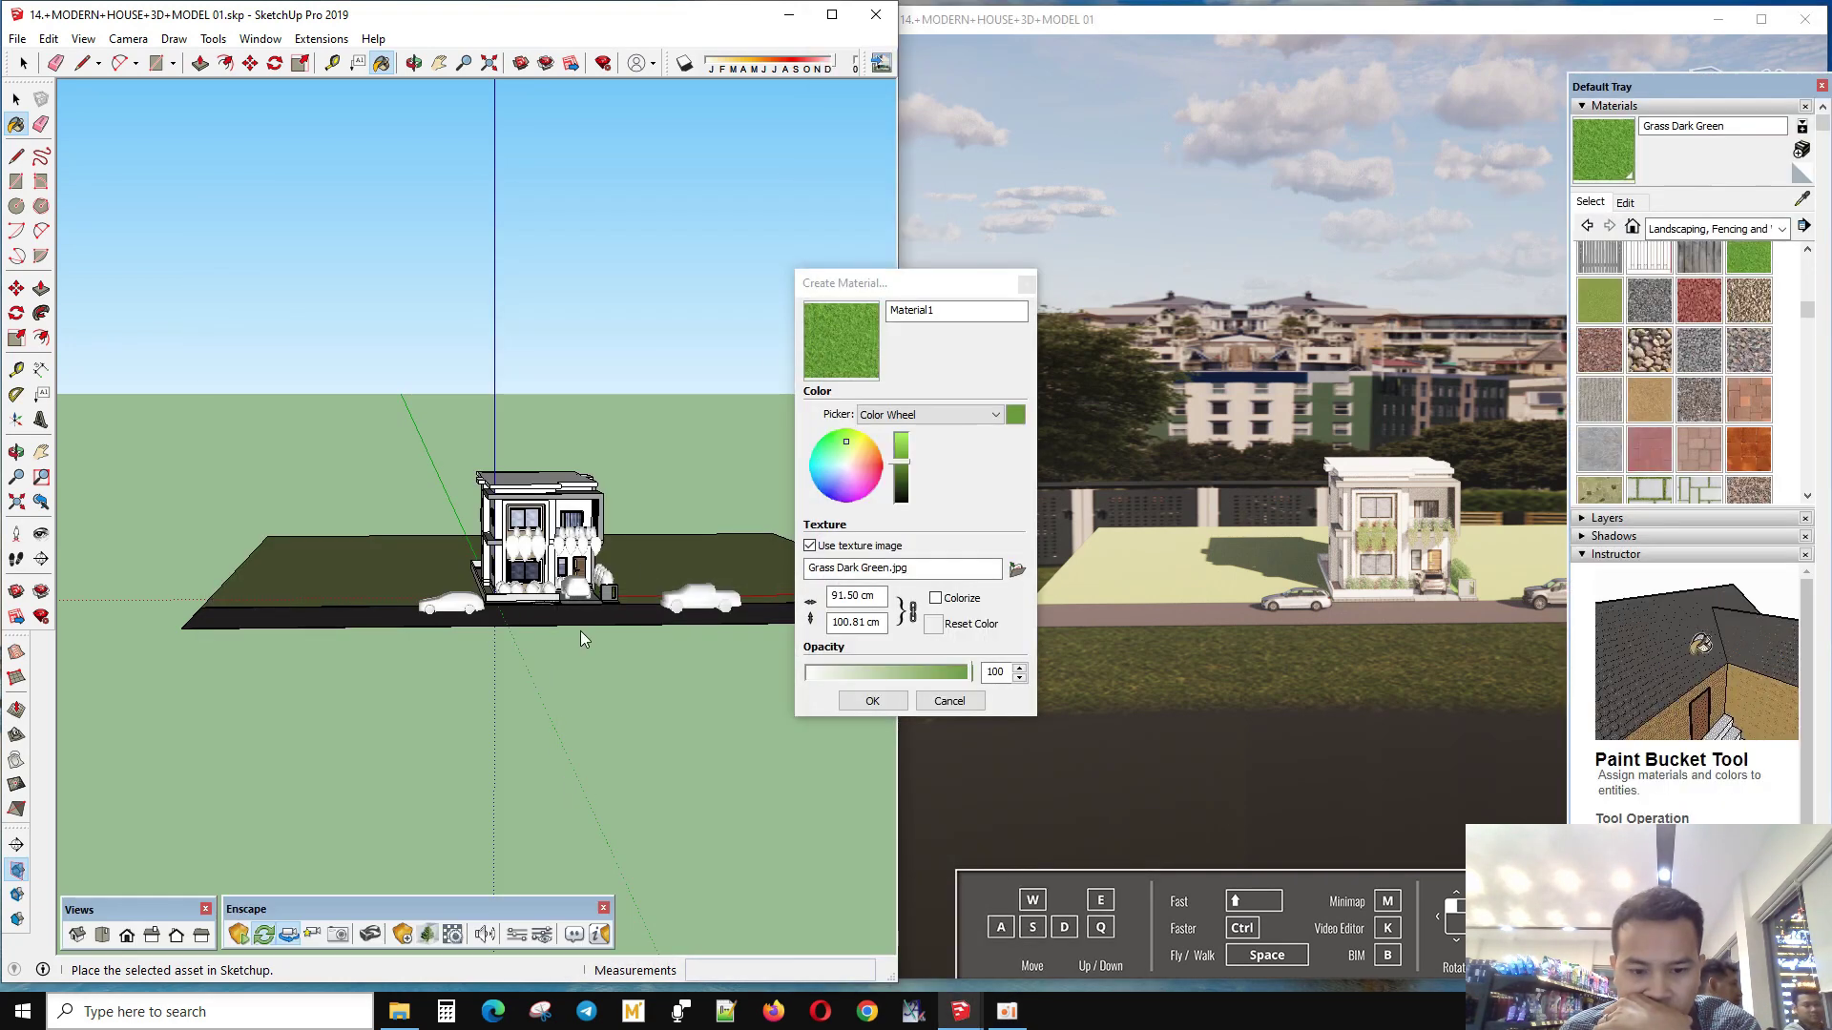
click(1027, 284)
- Place the crosswalk on the road and rotate it 90° across the street
mouse_move(544, 592)
middle_down()
mouse_move(566, 661)
mouse_move(439, 659)
middle_up()
scroll(439, 668, up, 5)
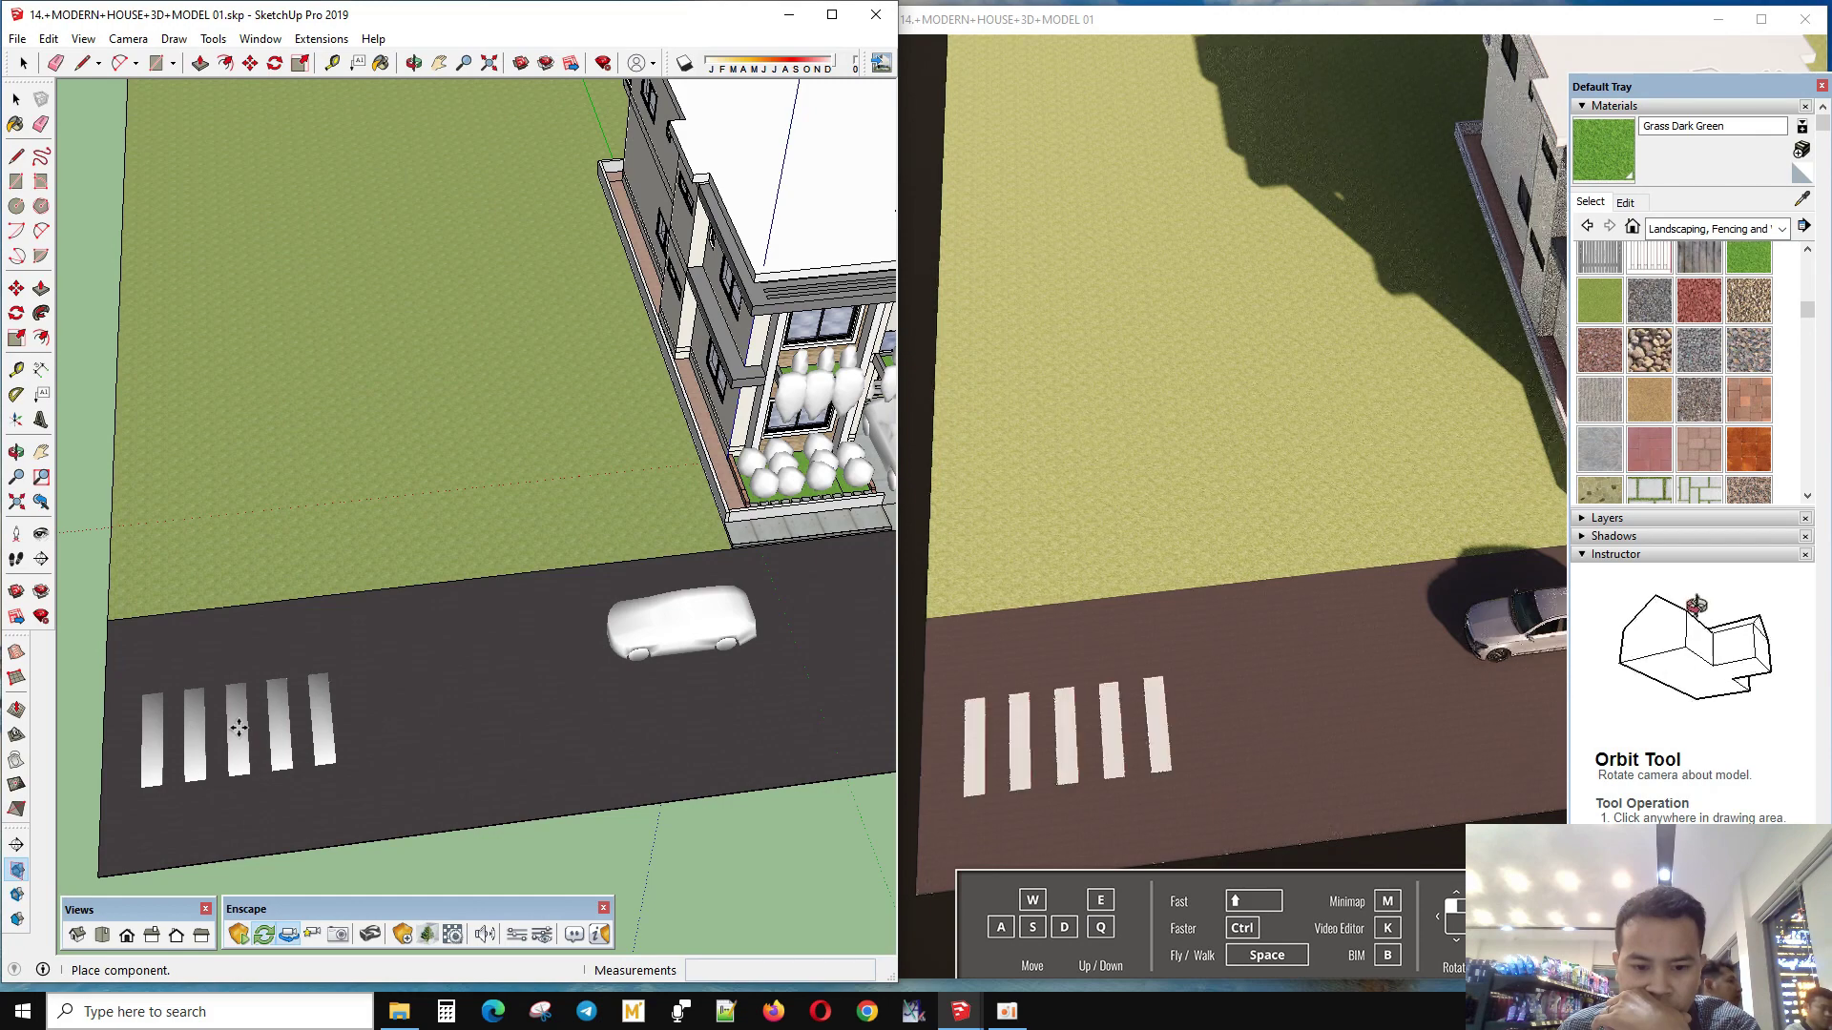
click(334, 727)
scroll(314, 488, down, 5)
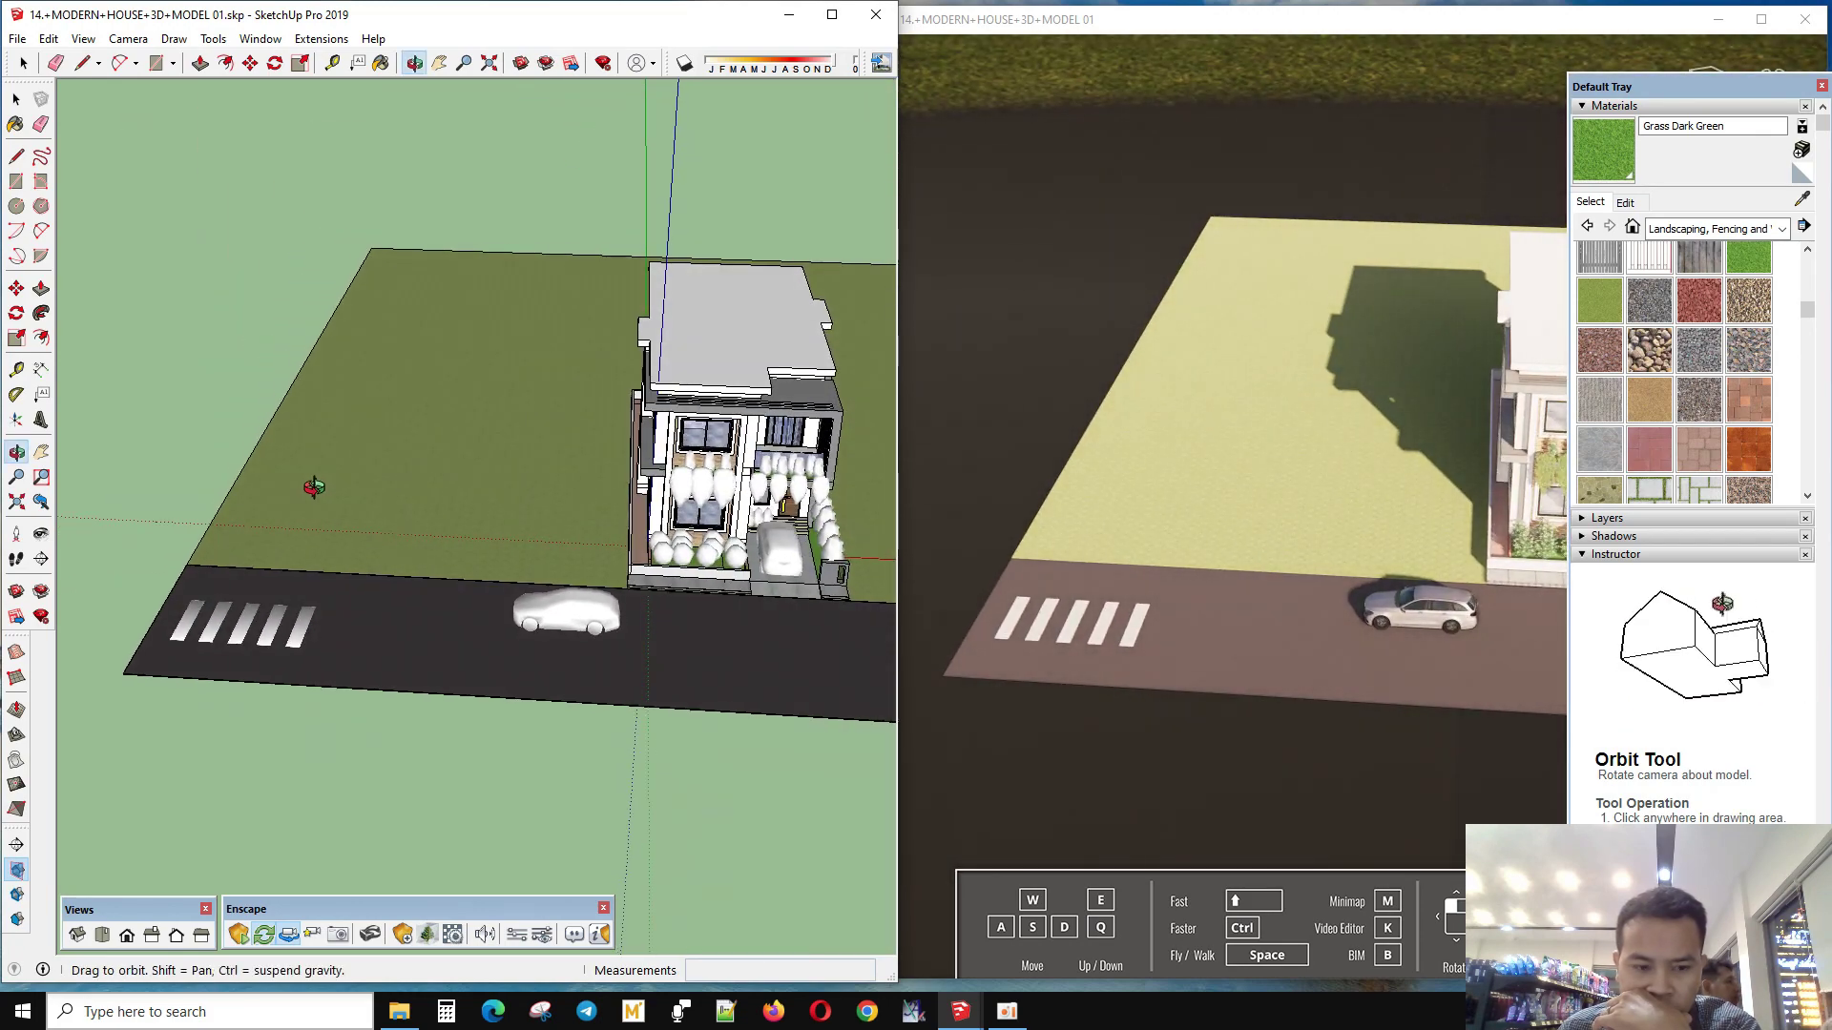
key(space)
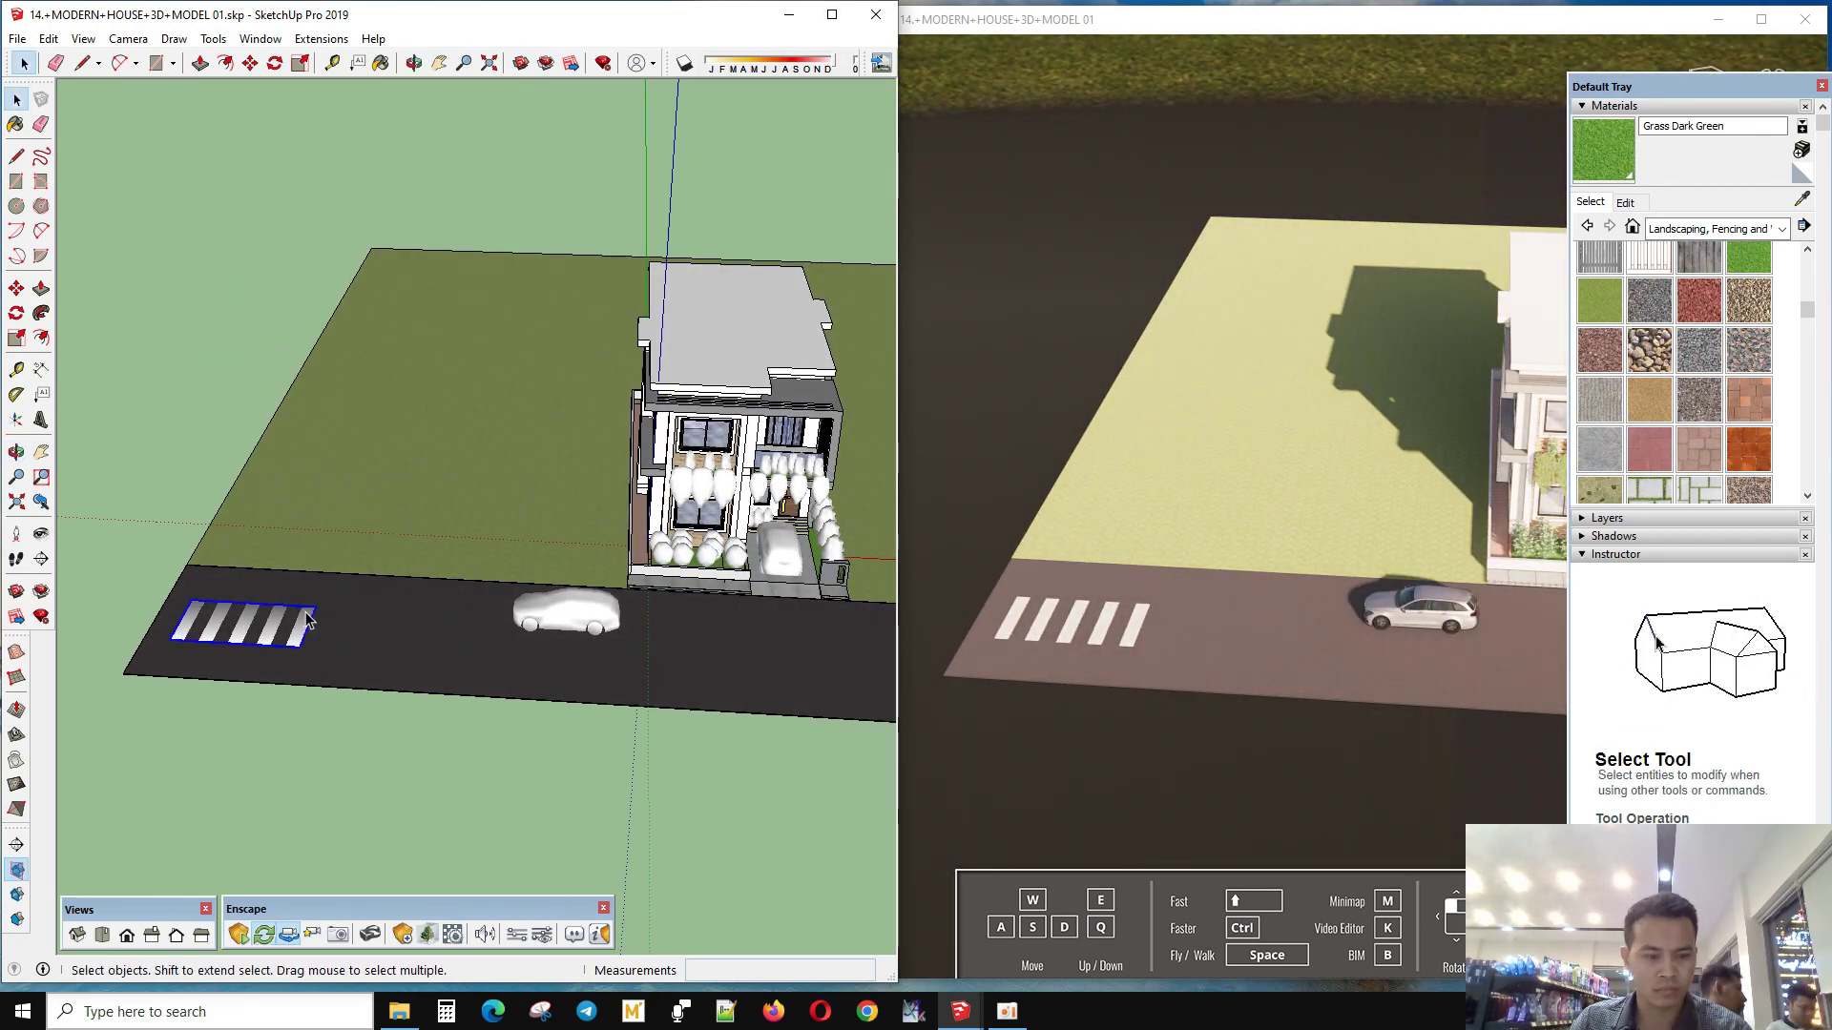
scroll(307, 621, up, 2)
key(q)
click(369, 639)
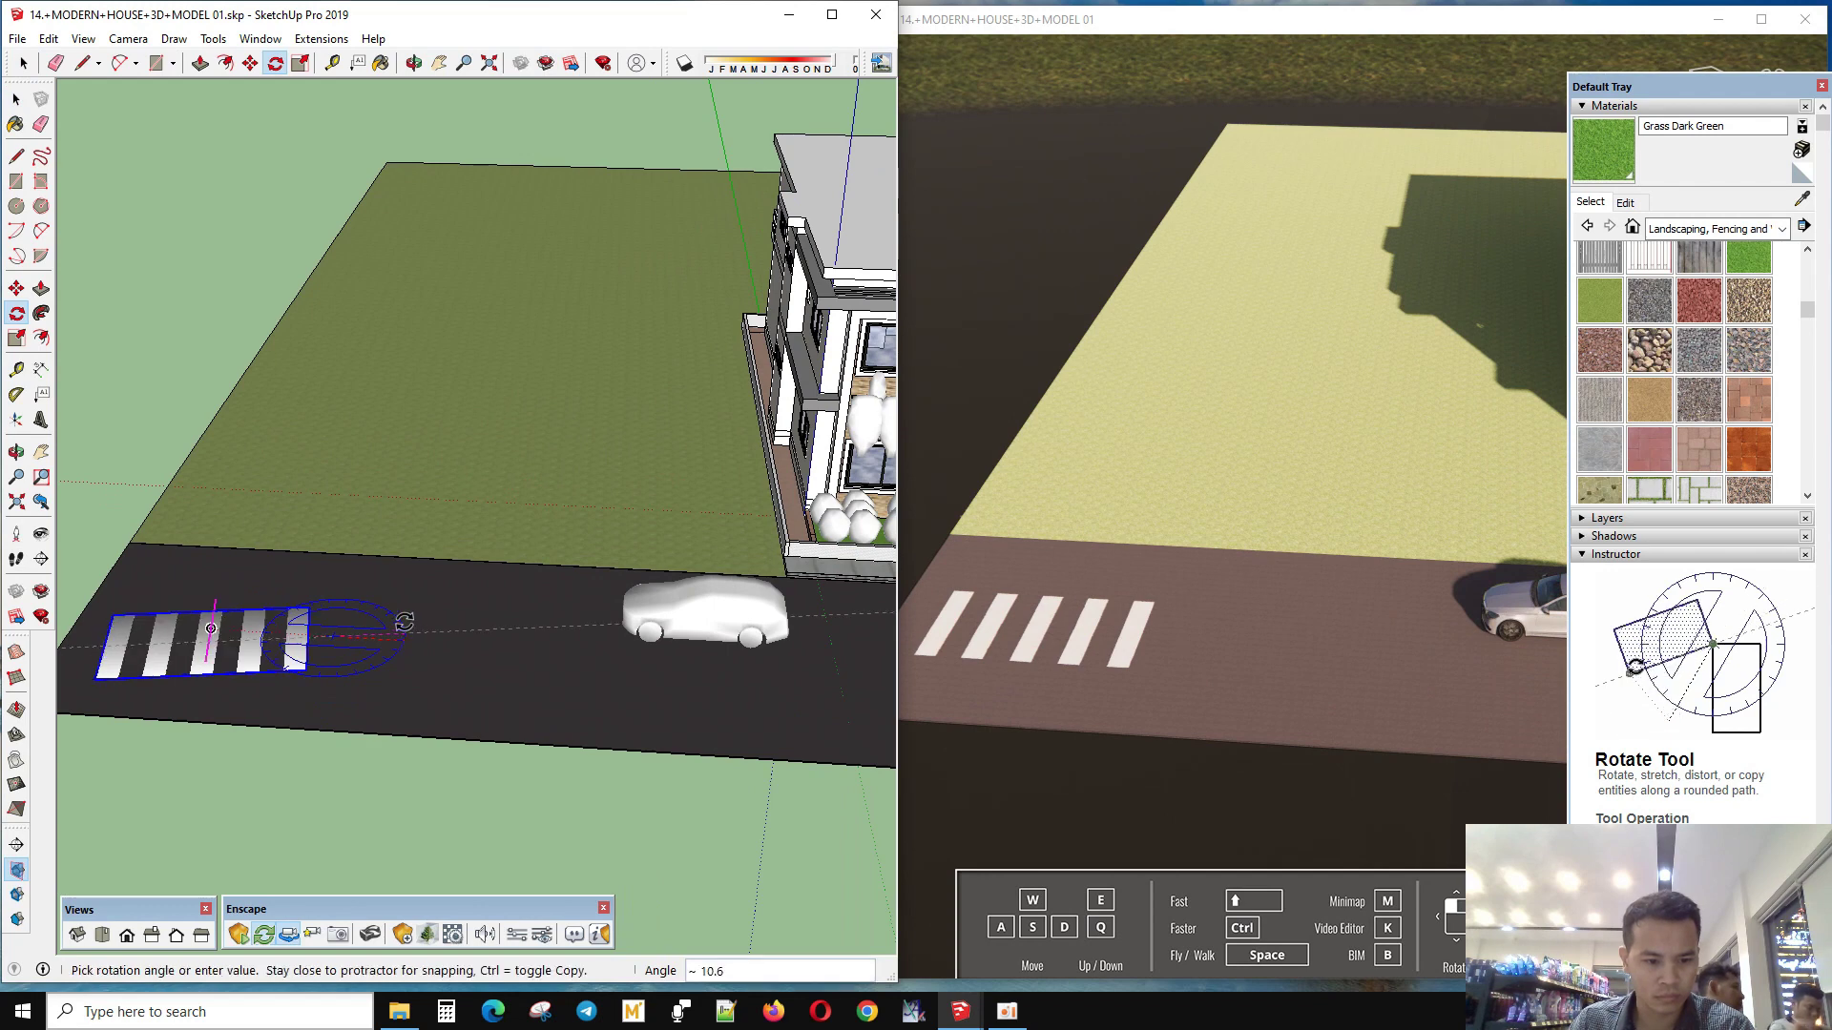
click(355, 589)
- Slide the crosswalk left along the road into position in front of the lot
key(m)
click(420, 716)
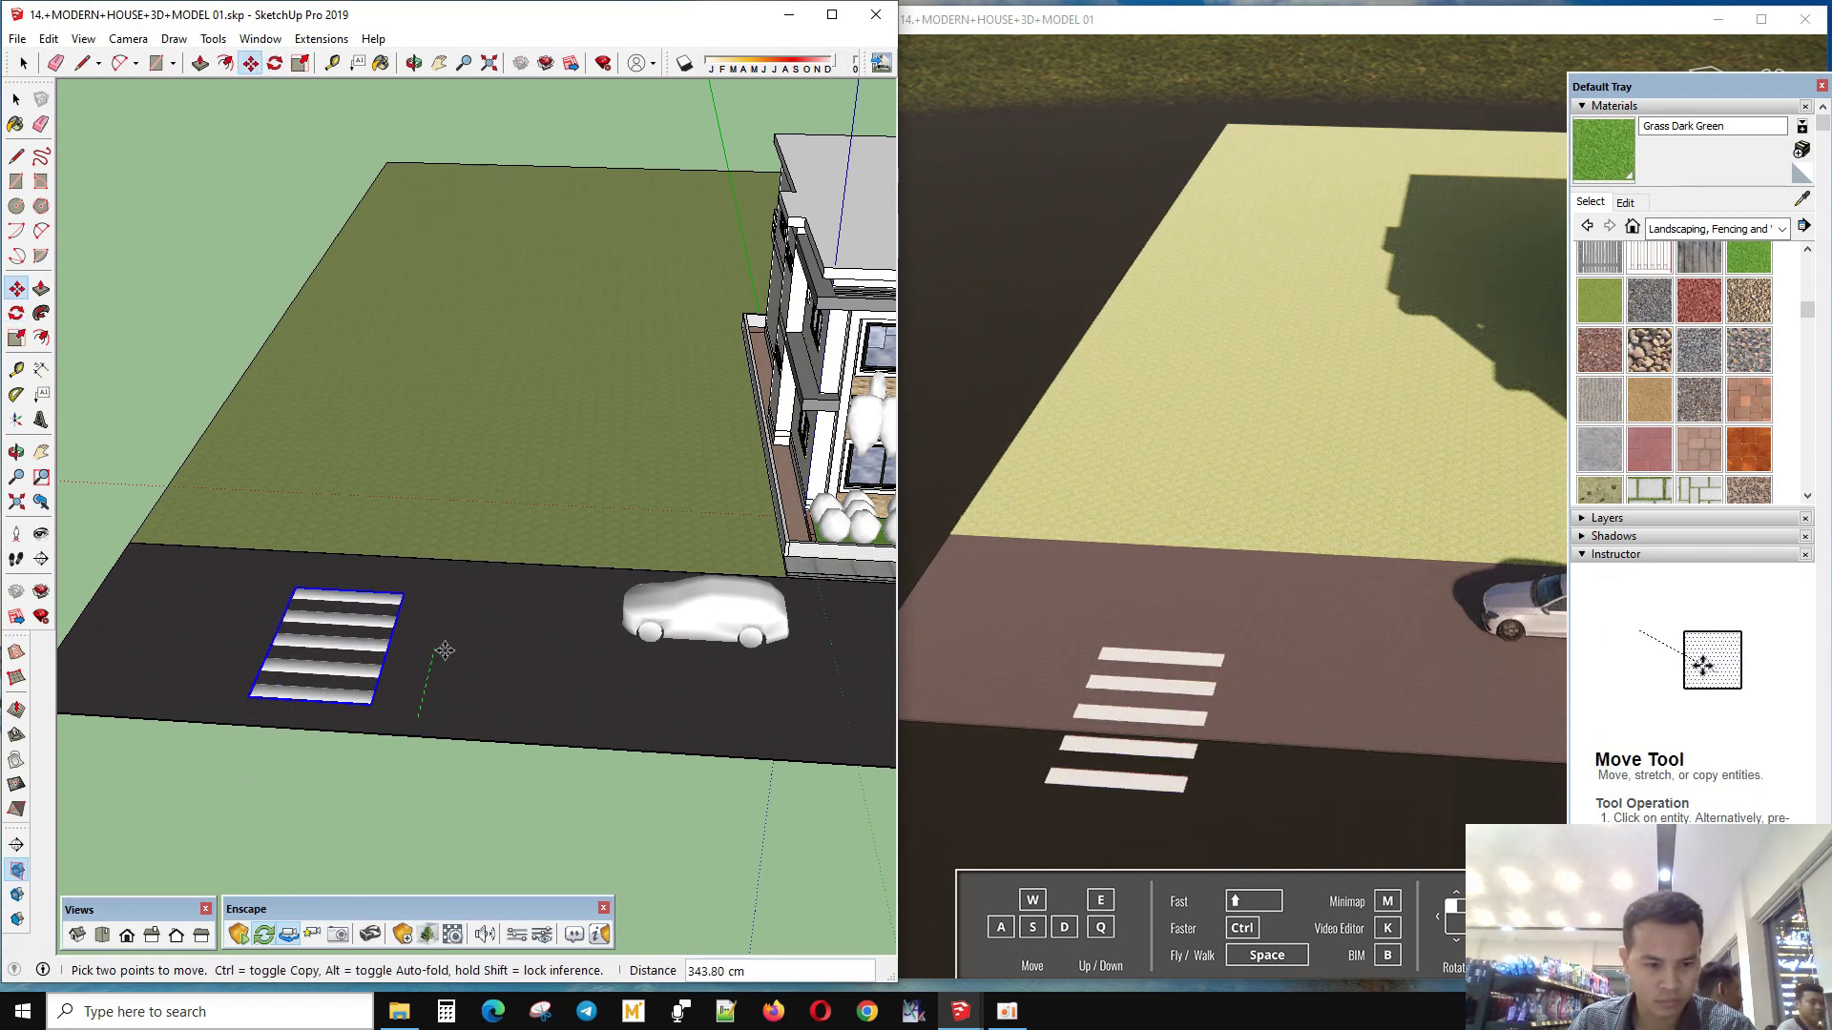
drag(436, 635, 335, 642)
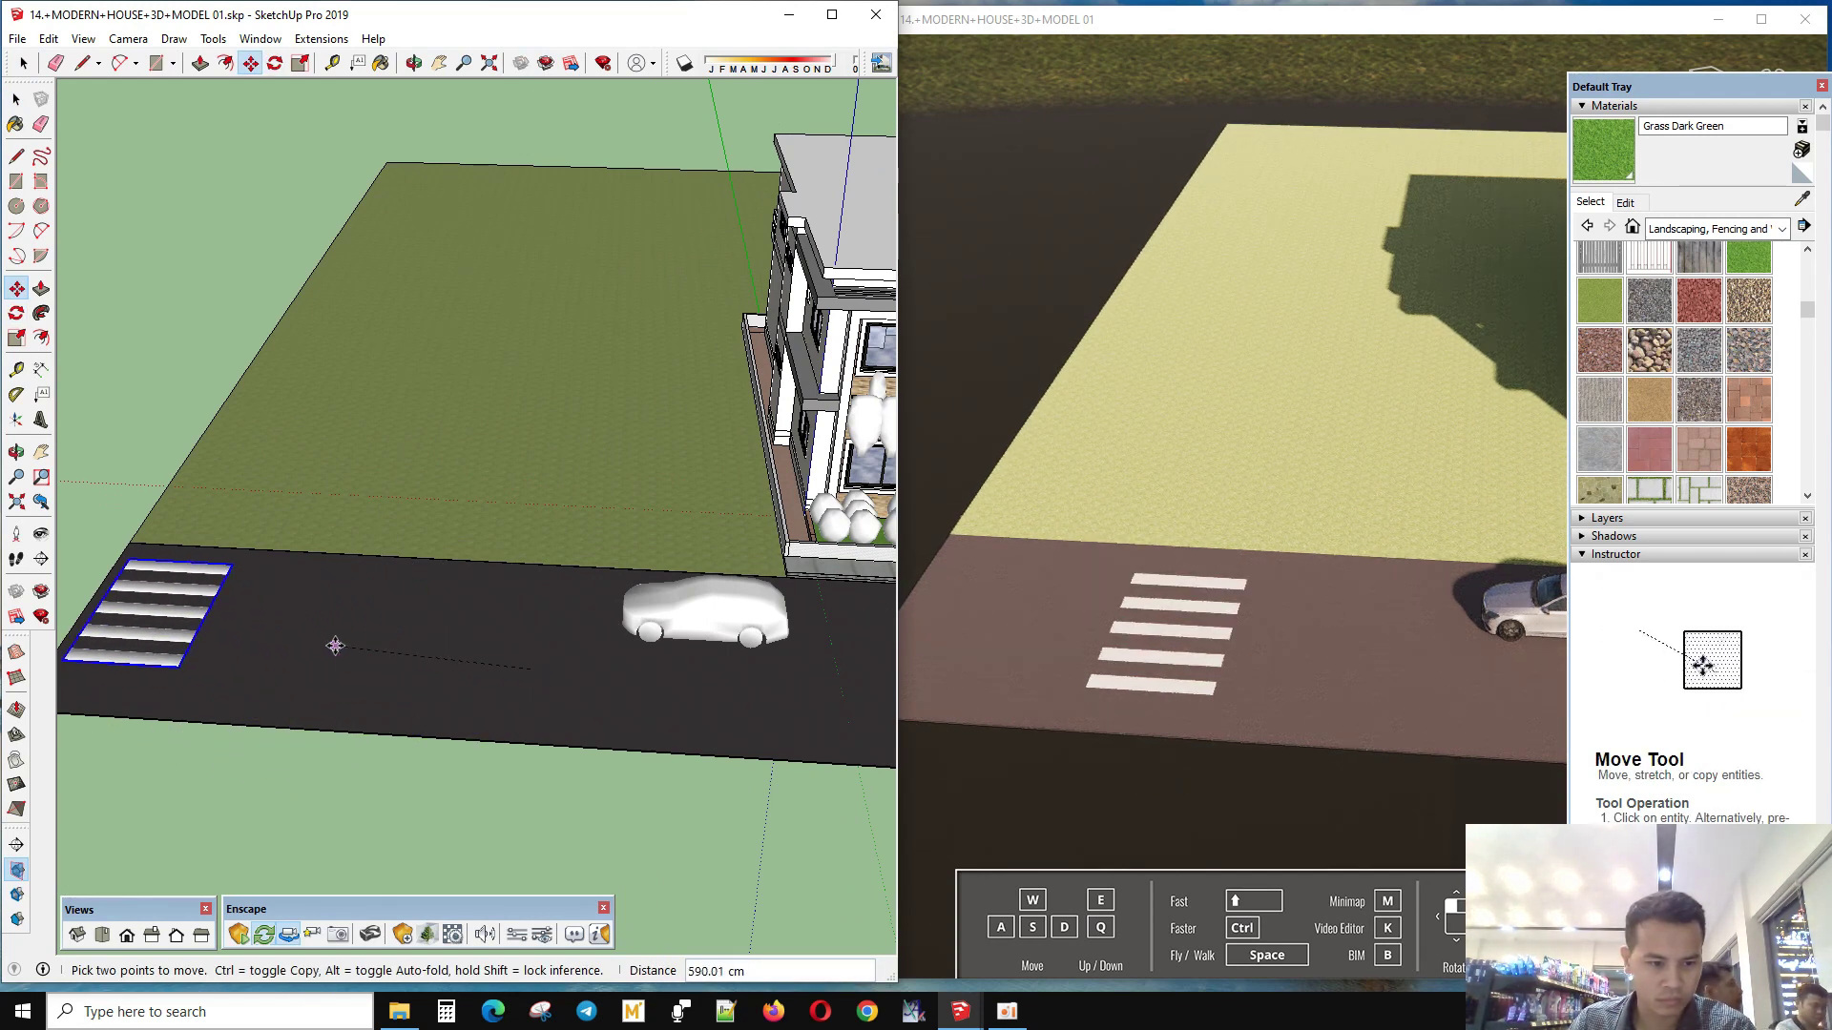
click(333, 648)
middle_drag(333, 648, 203, 747)
key(space)
scroll(300, 735, down, 2)
scroll(184, 725, up, 2)
scroll(184, 725, up, 3)
middle_drag(319, 764, 524, 717)
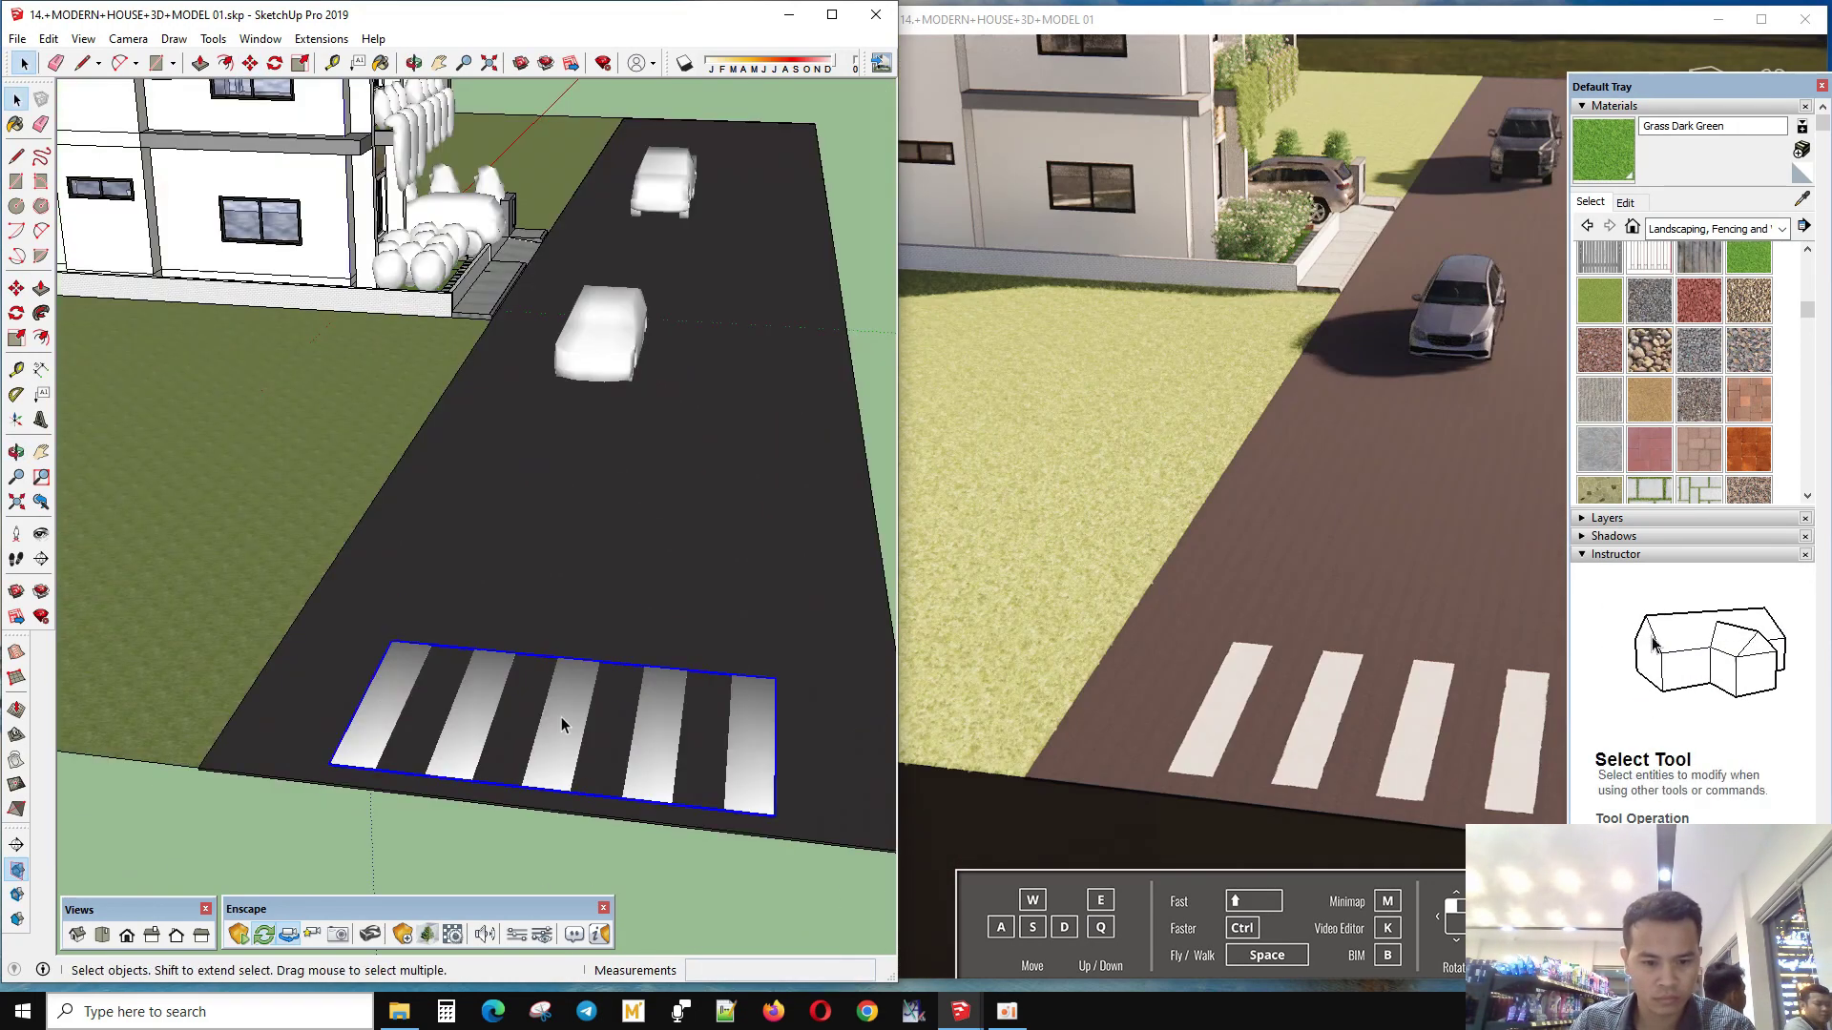
scroll(693, 767, up, 3)
key(m)
click(708, 668)
click(613, 622)
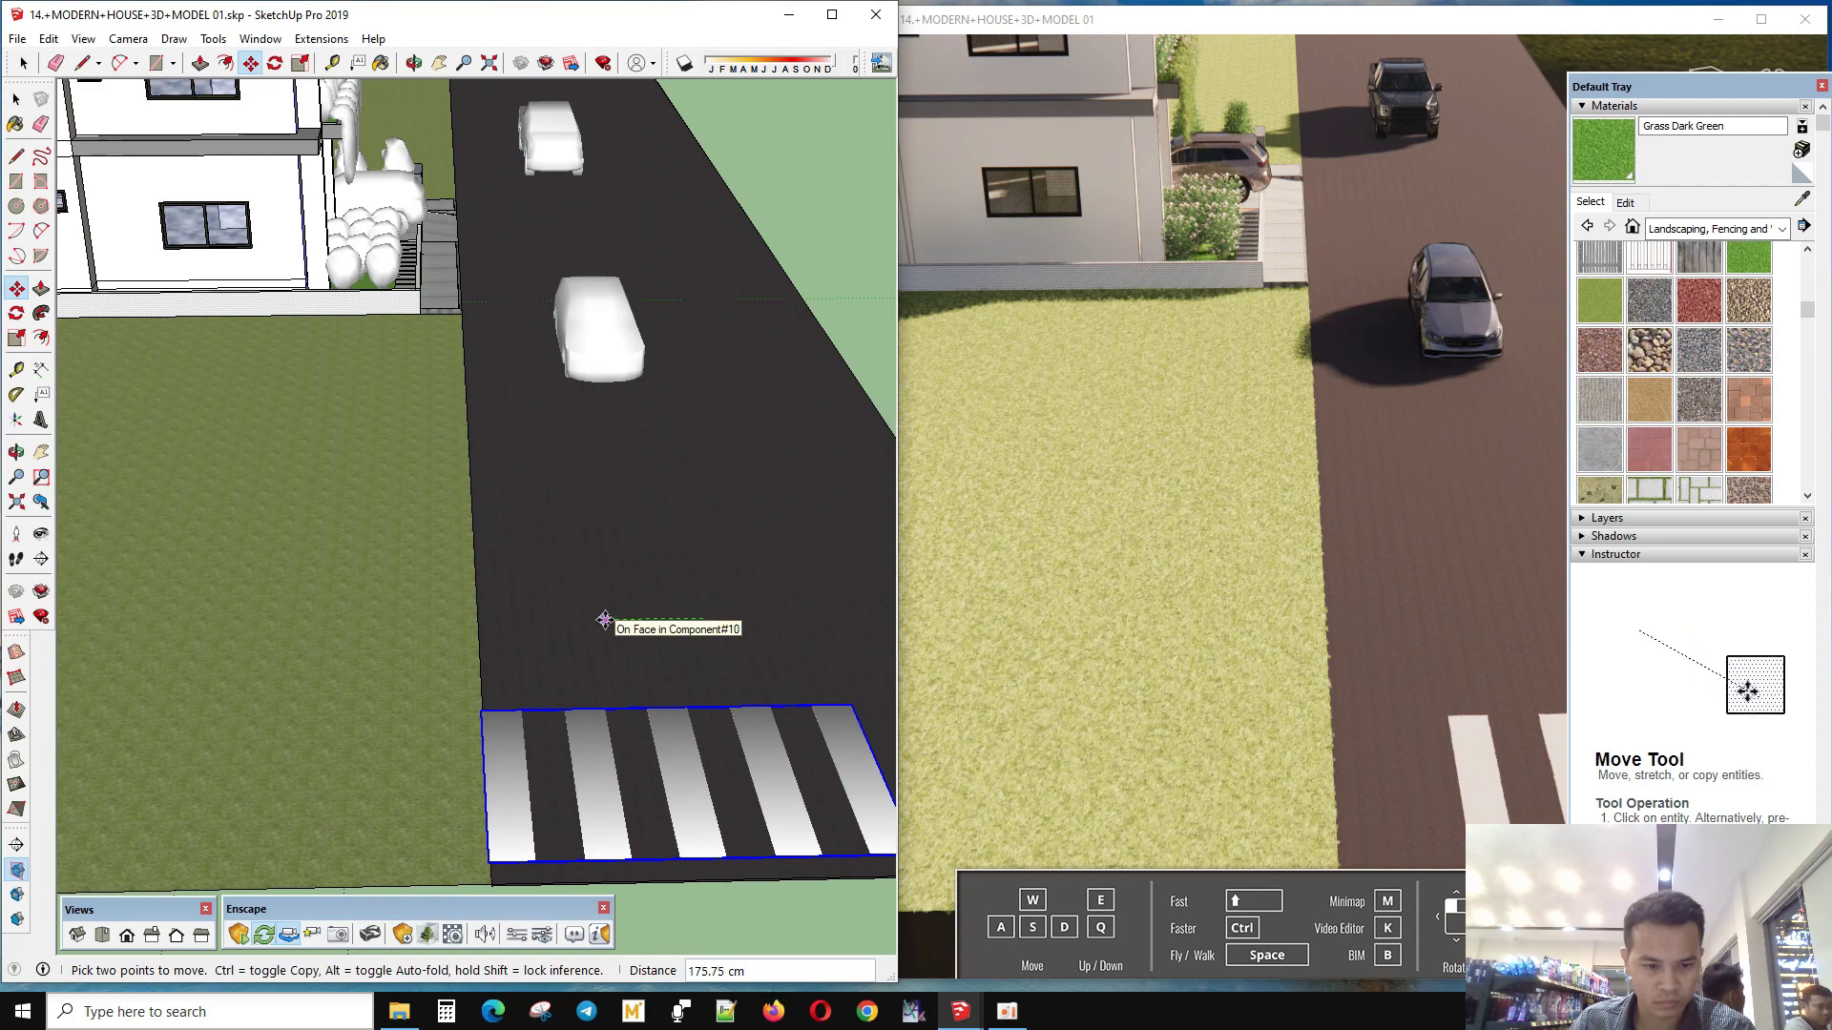
middle_drag(372, 633, 337, 655)
scroll(337, 654, down, 3)
key(space)
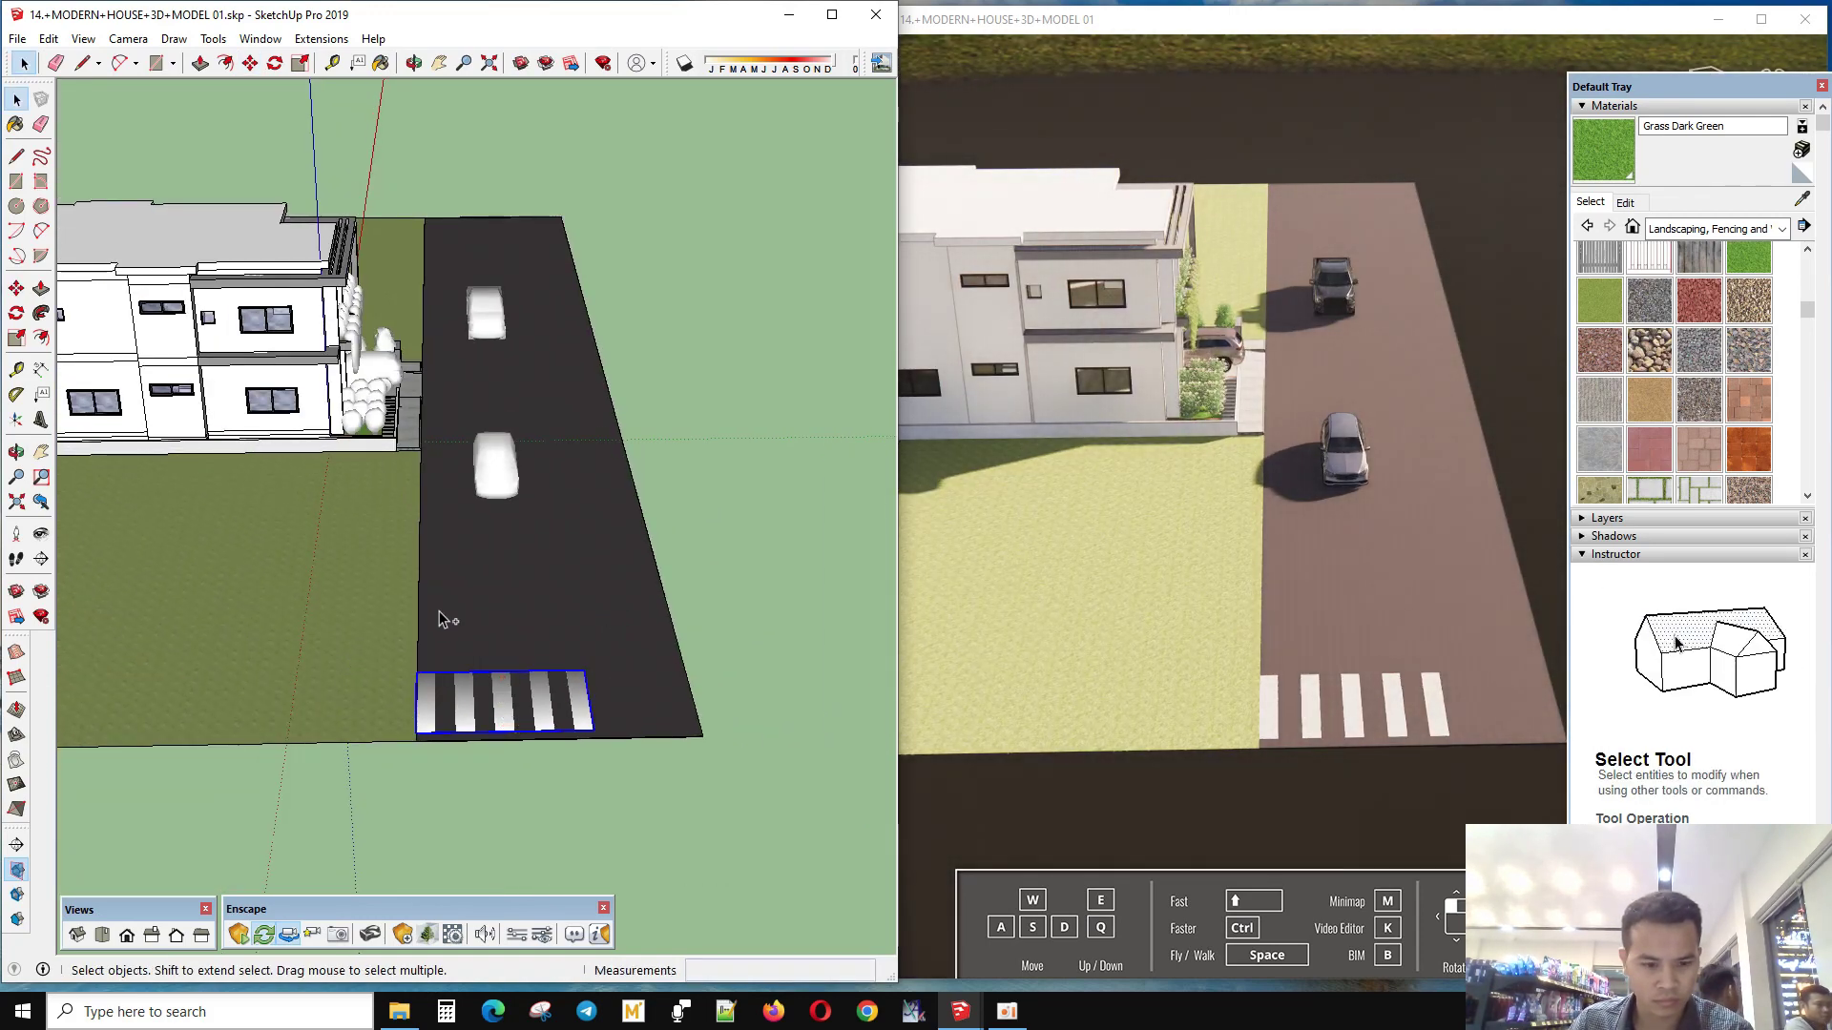
- Ctrl-Move a duplicate crosswalk beside the original to widen the crossing
scroll(500, 696, up, 2)
key(m)
click(429, 628)
key(ctrl)
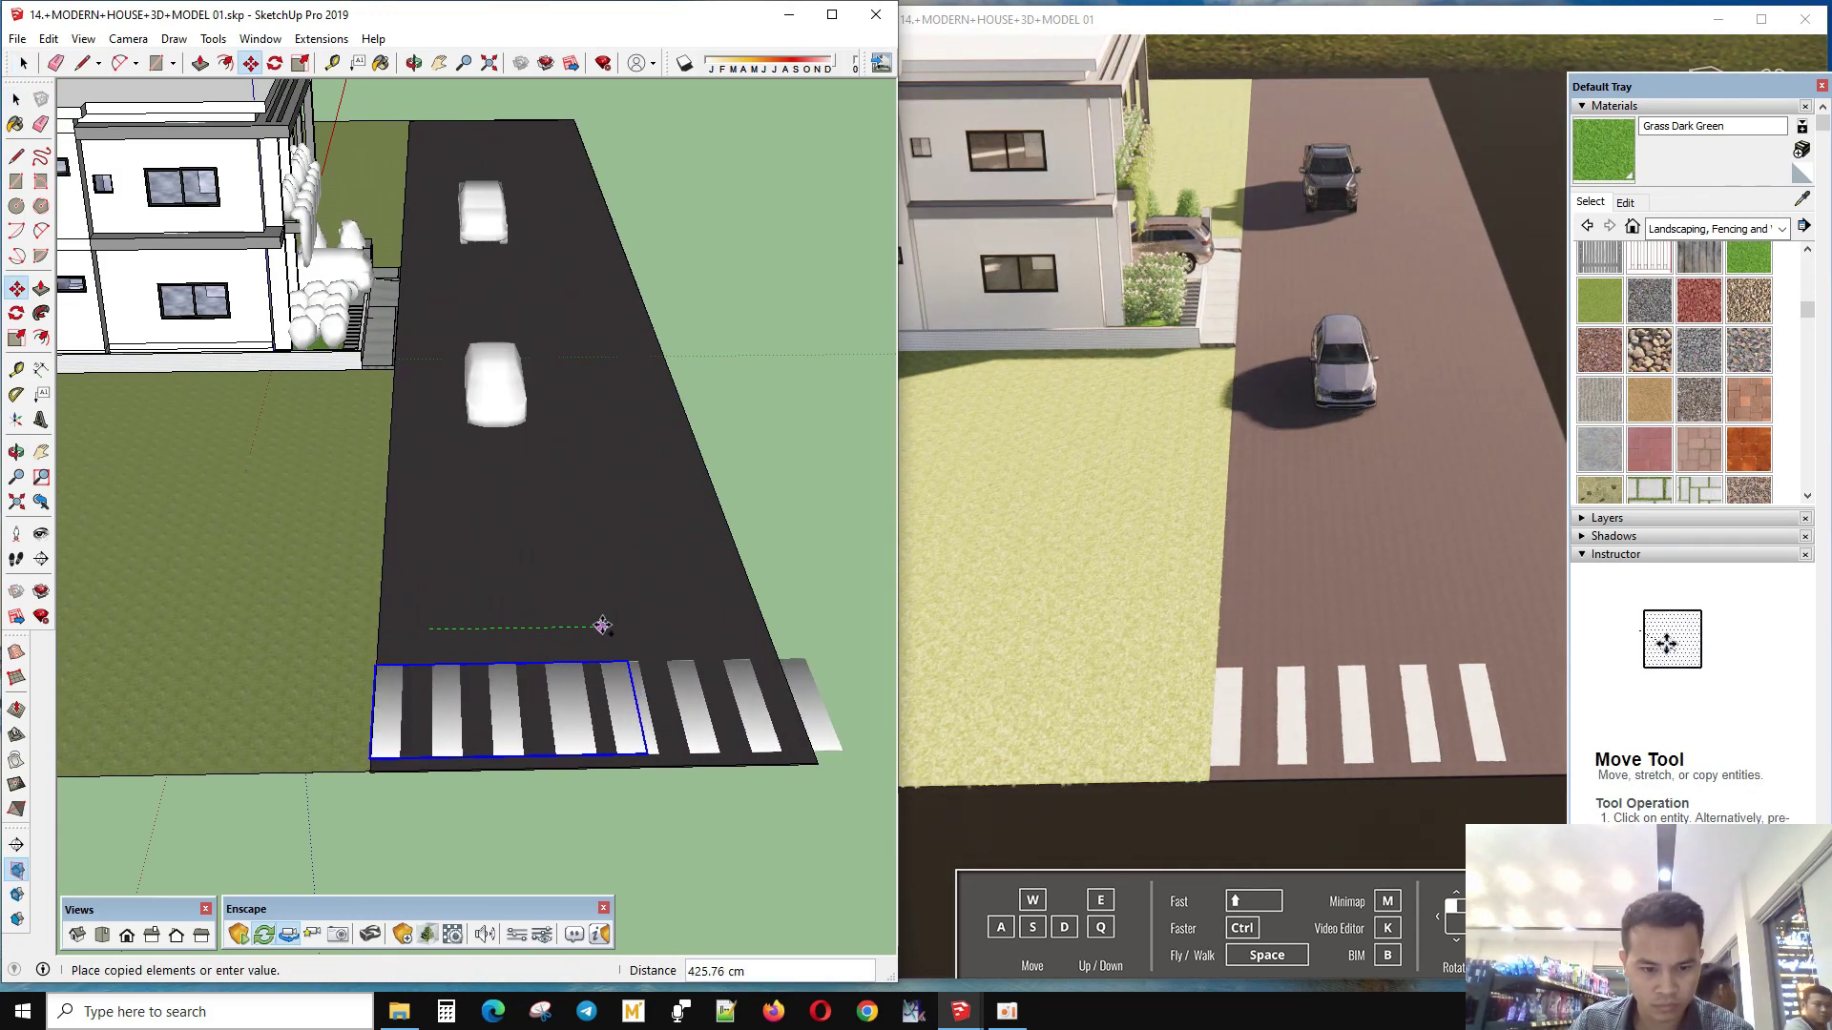
click(592, 629)
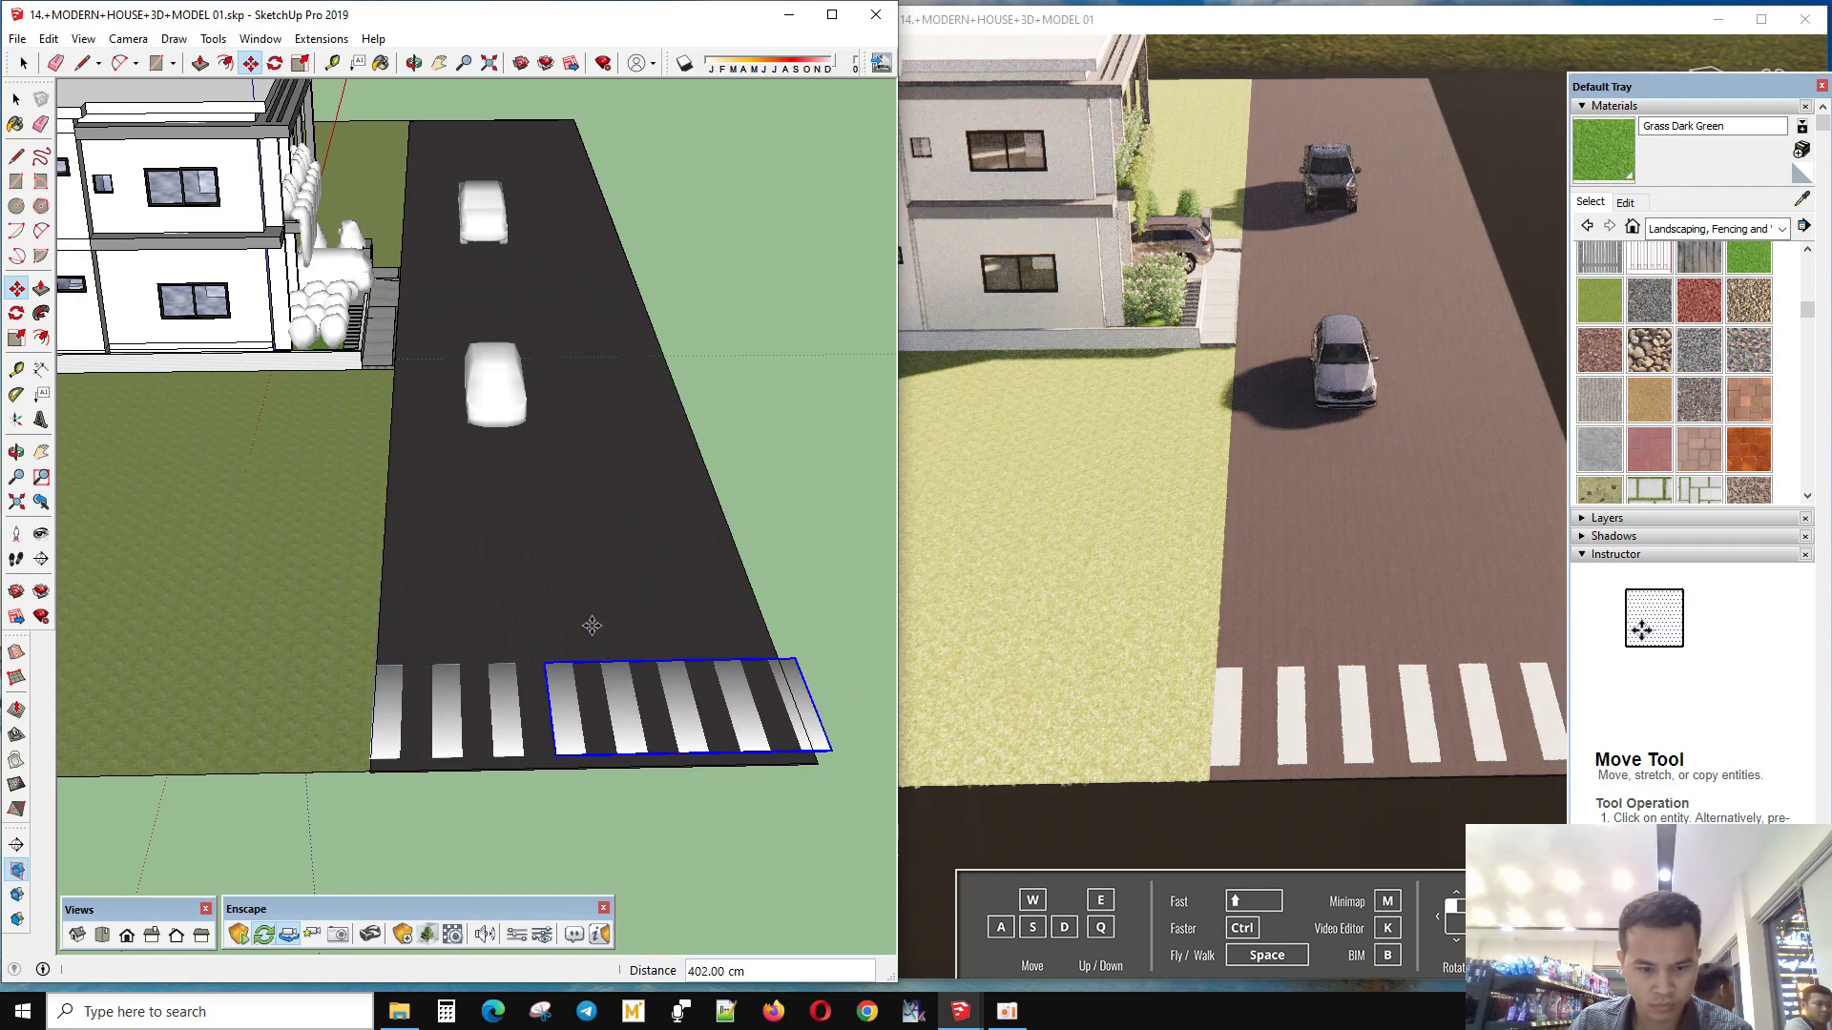
scroll(590, 631, down, 2)
scroll(563, 640, up, 2)
scroll(613, 597, up, 1)
key(space)
- Nudge the copy closer to the original and settle the crosswalk in its final spot
scroll(764, 718, up, 2)
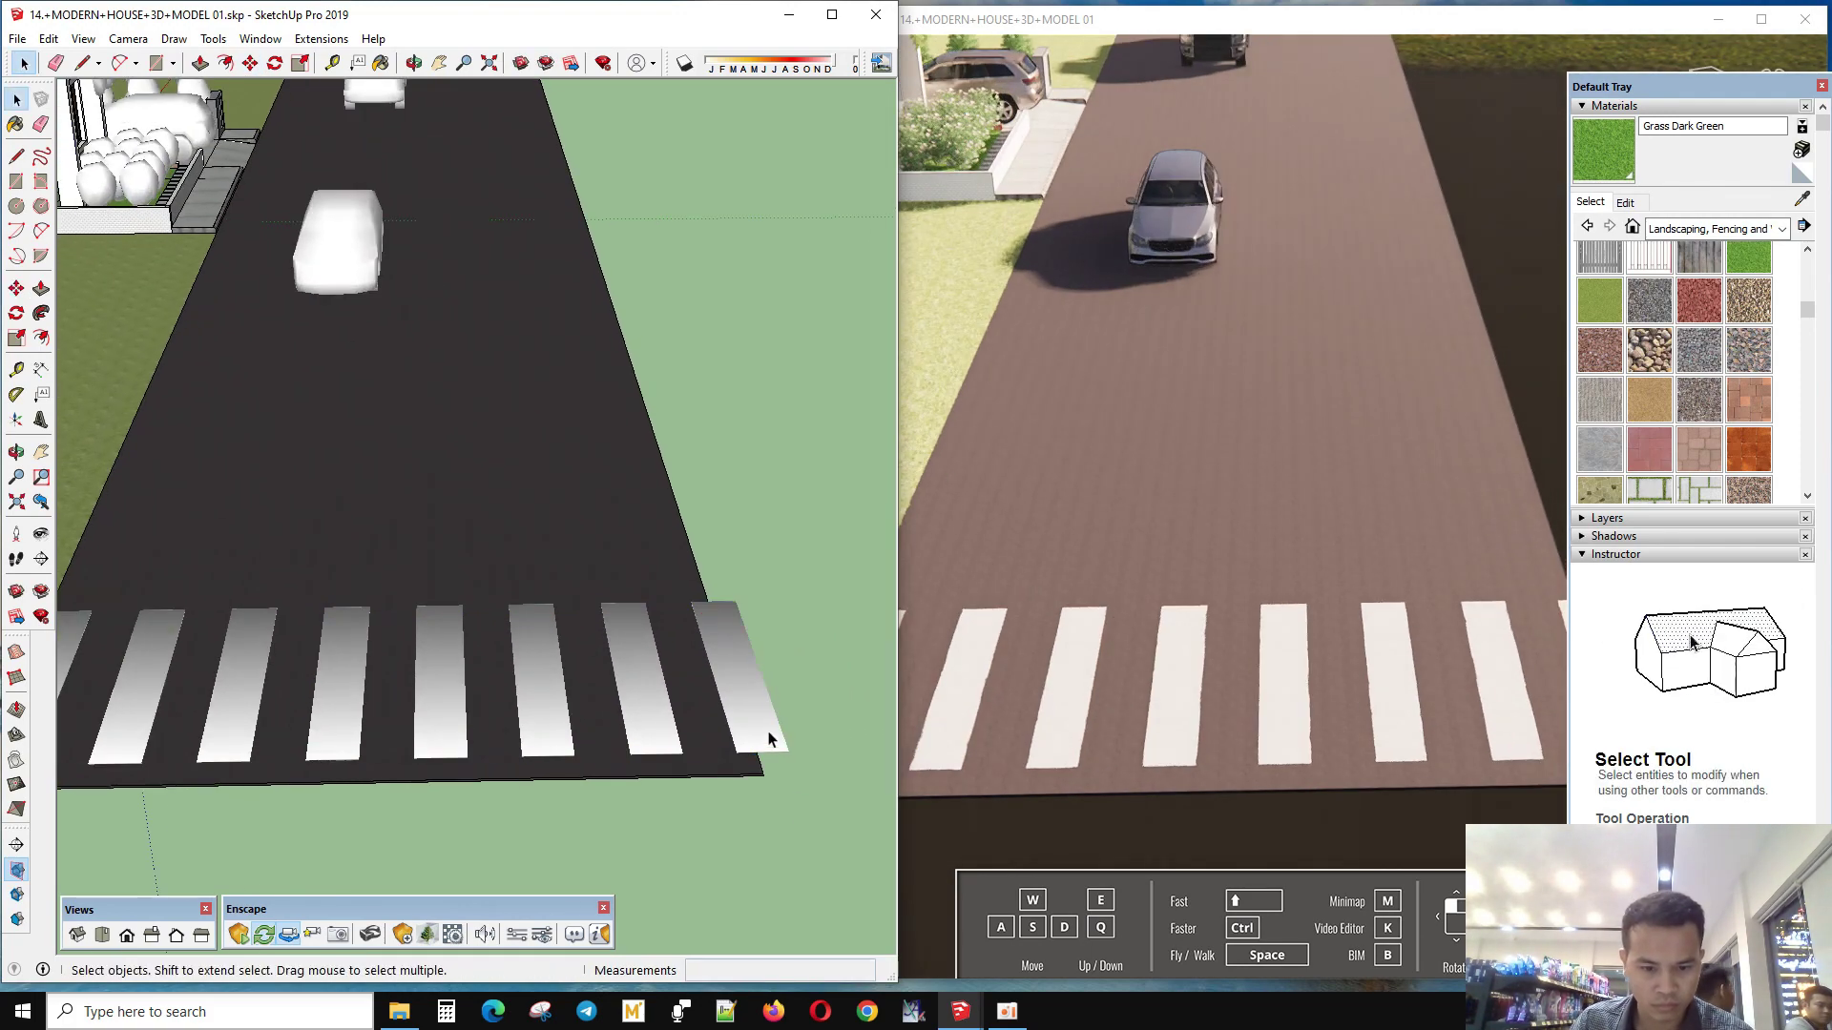
key(m)
click(637, 573)
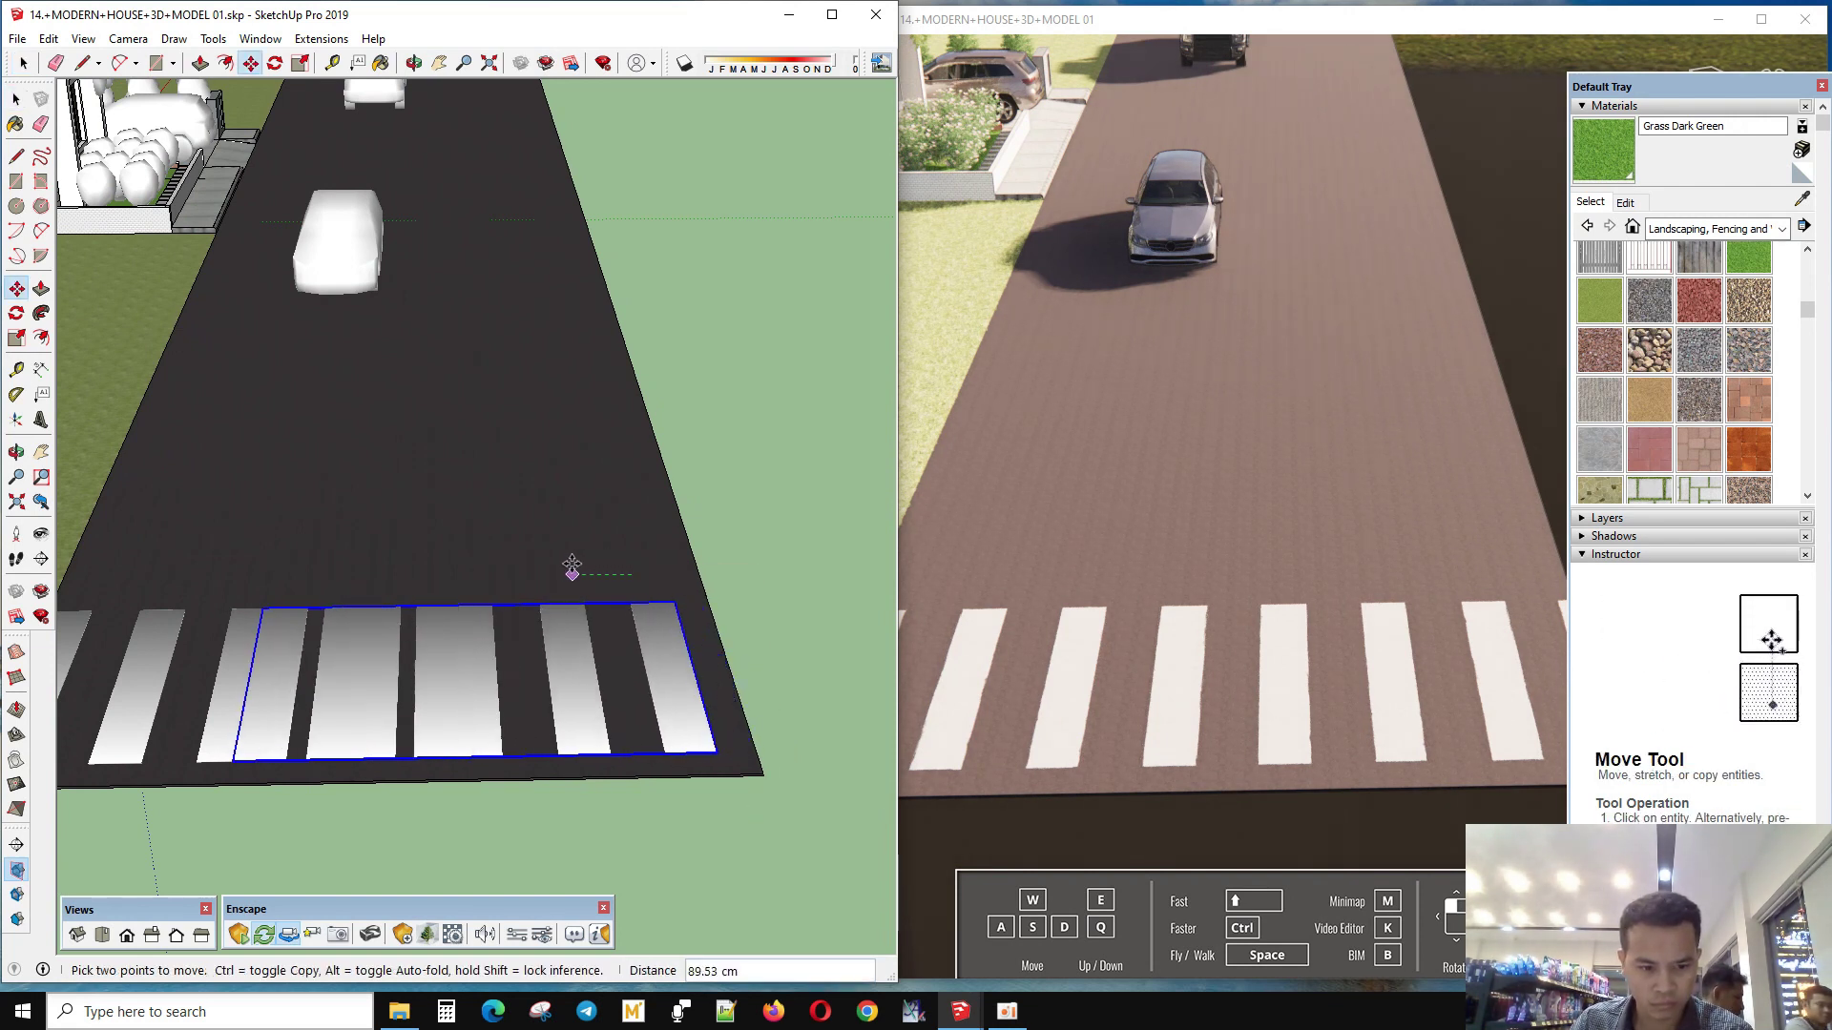
click(540, 571)
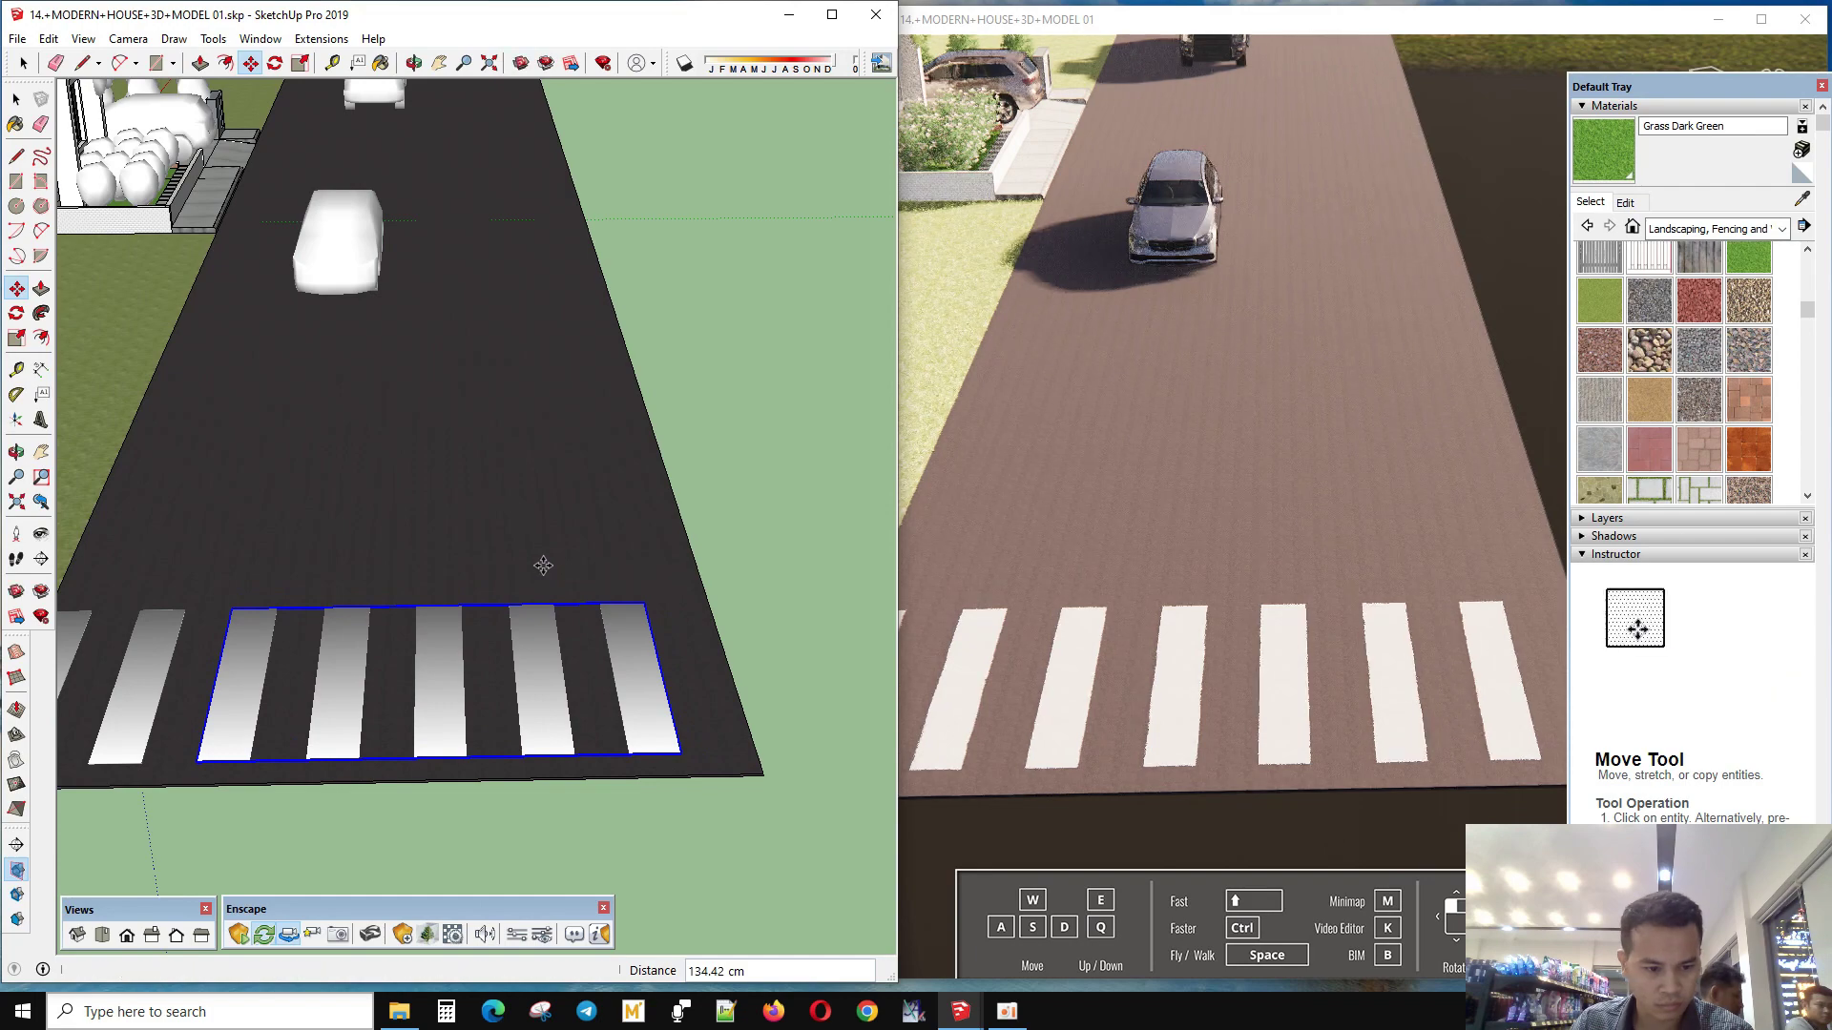
scroll(542, 571, down, 2)
key(space)
key(m)
click(357, 661)
click(327, 560)
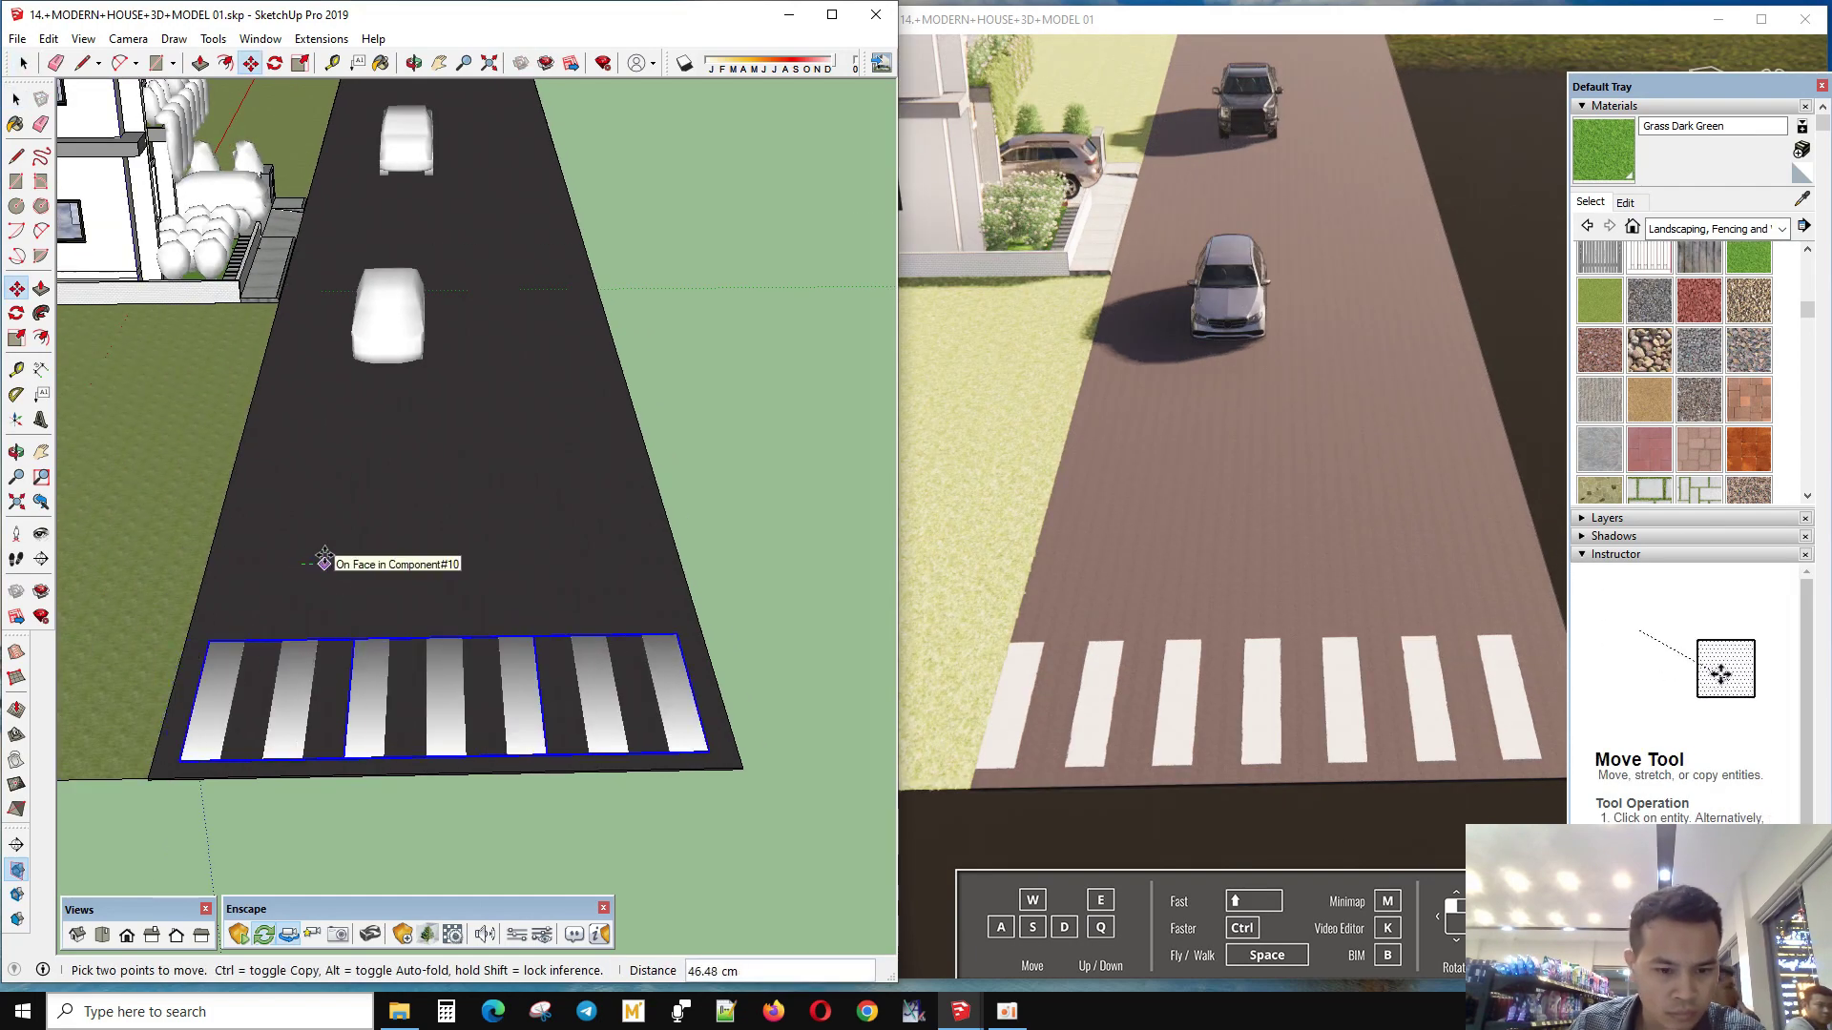
key(space)
middle_drag(327, 560, 834, 912)
middle_drag(691, 637, 496, 496)
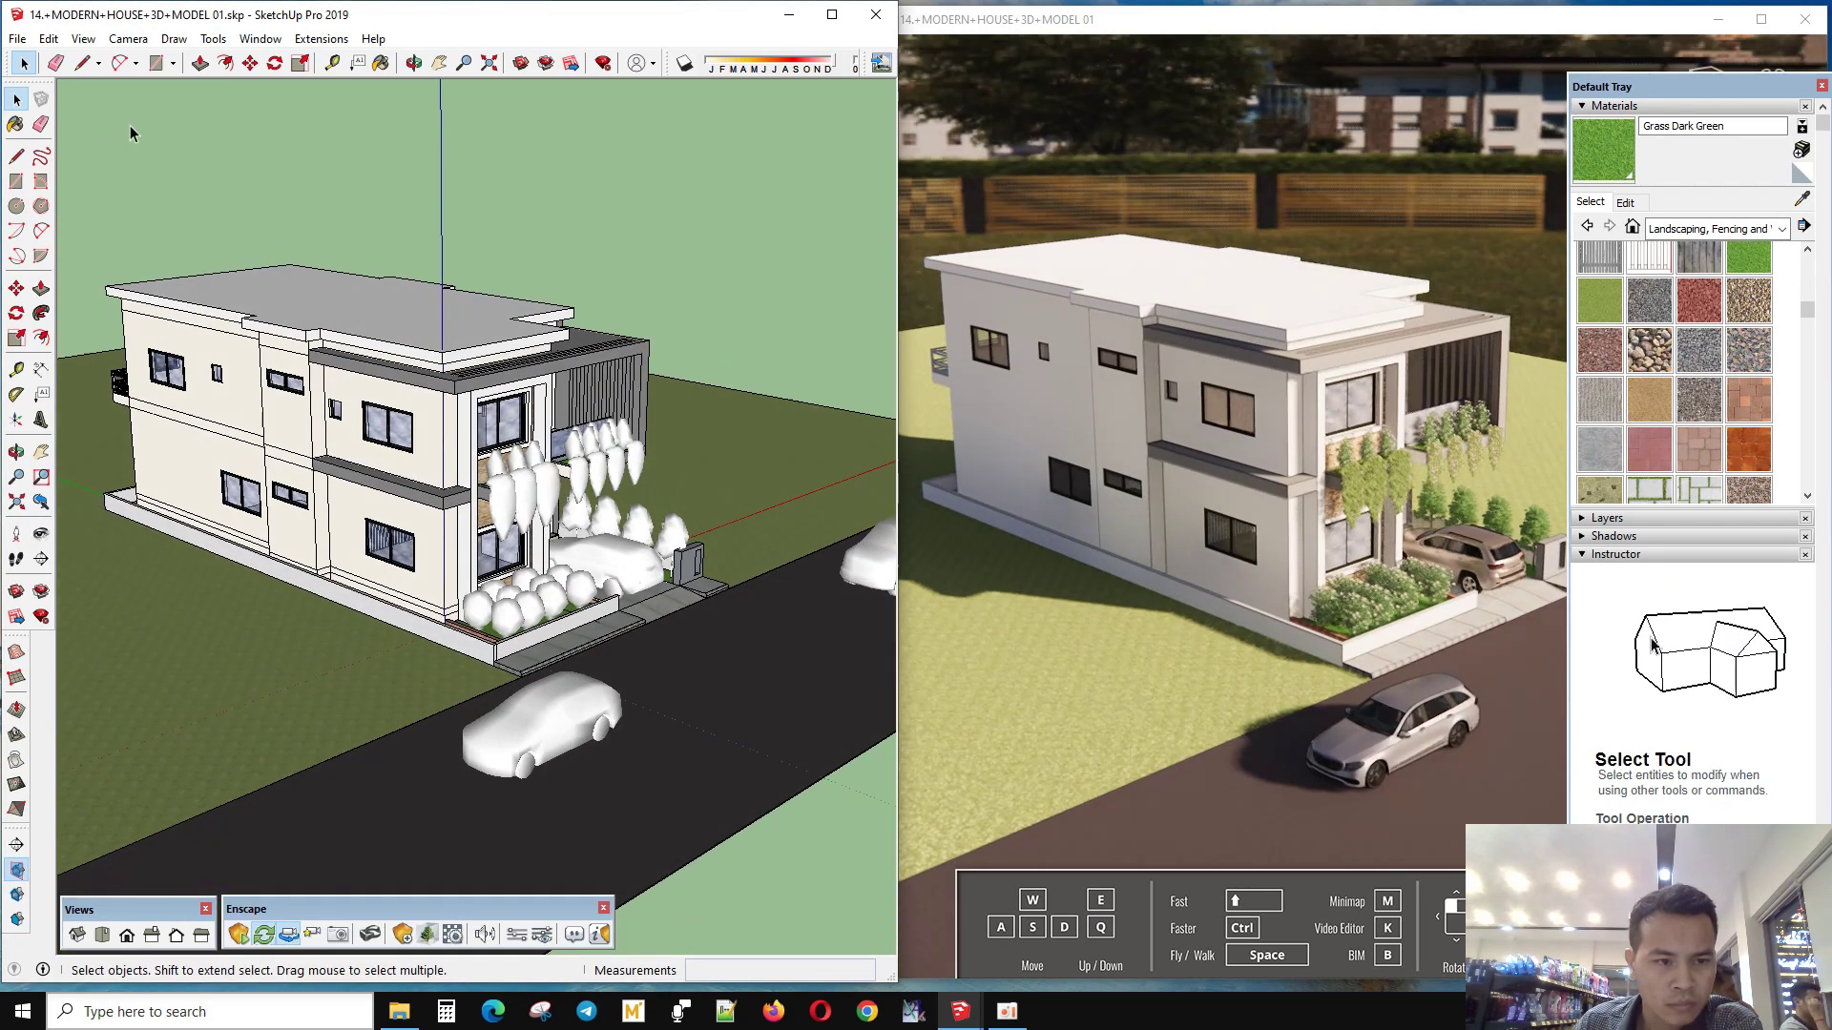
- Postpone the model repair with Fix later and orbit to face the house front
click(17, 38)
click(77, 103)
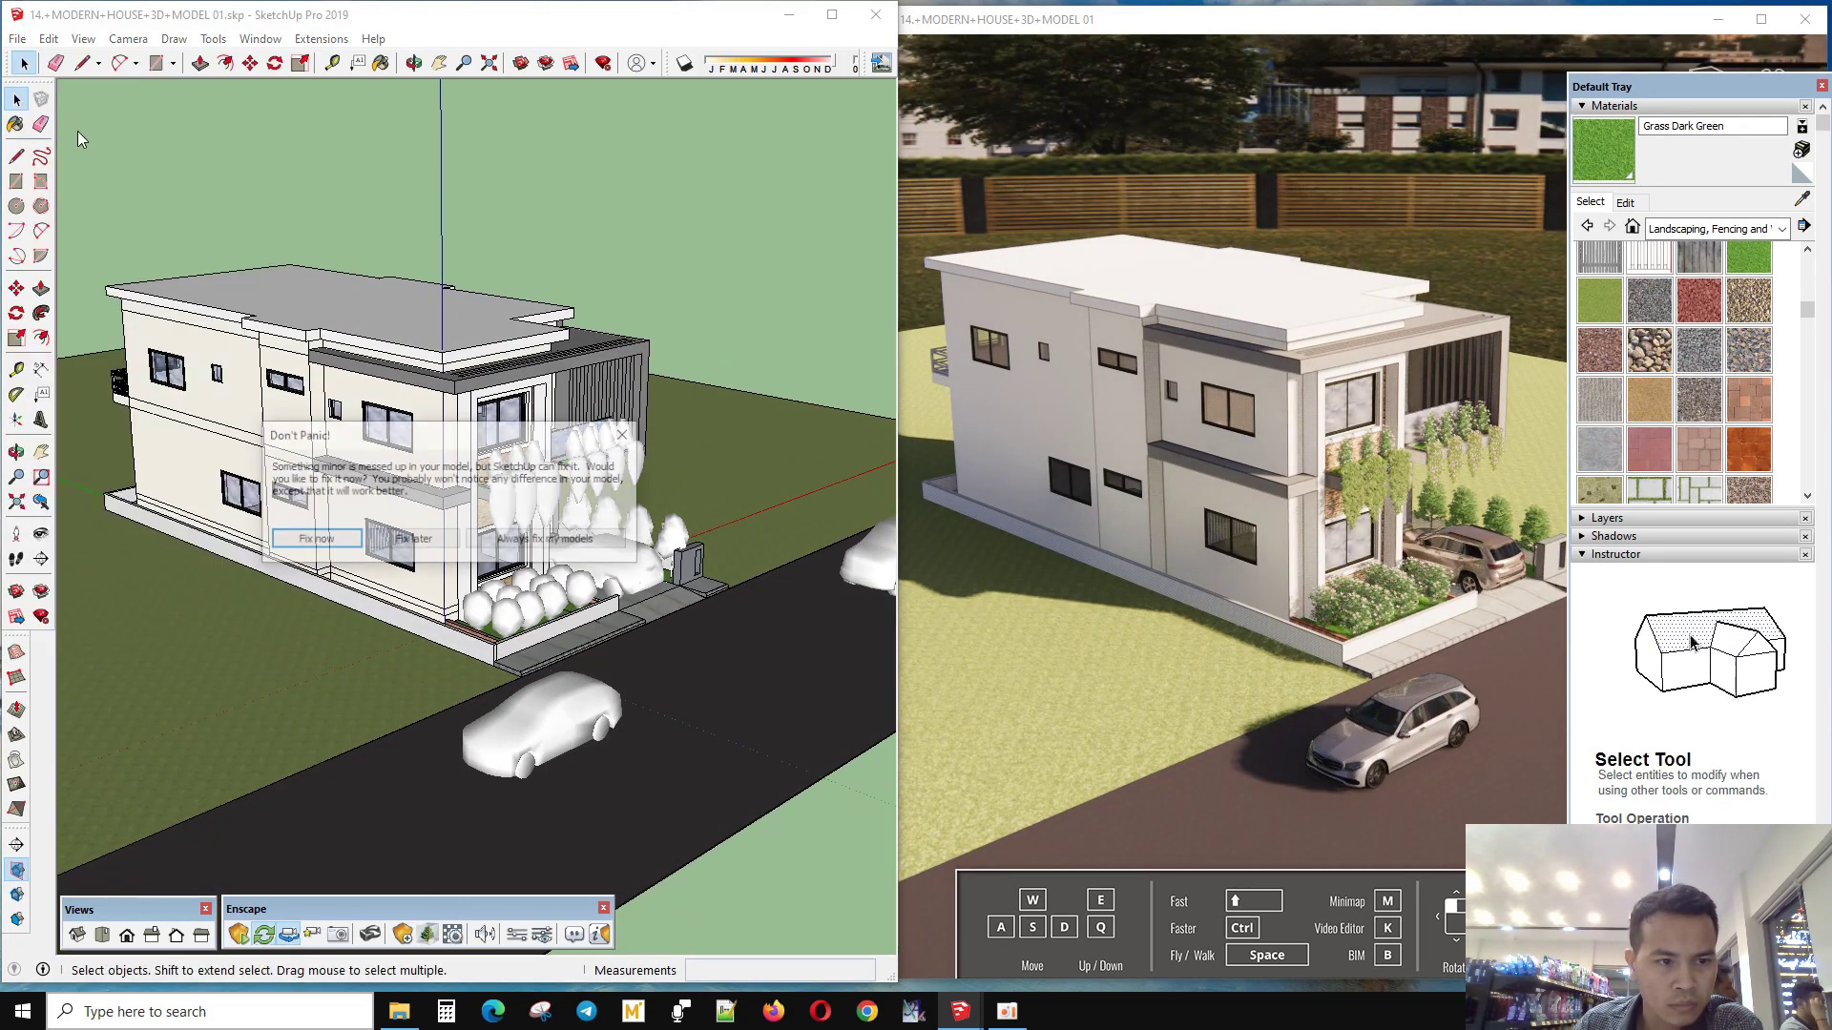
click(435, 546)
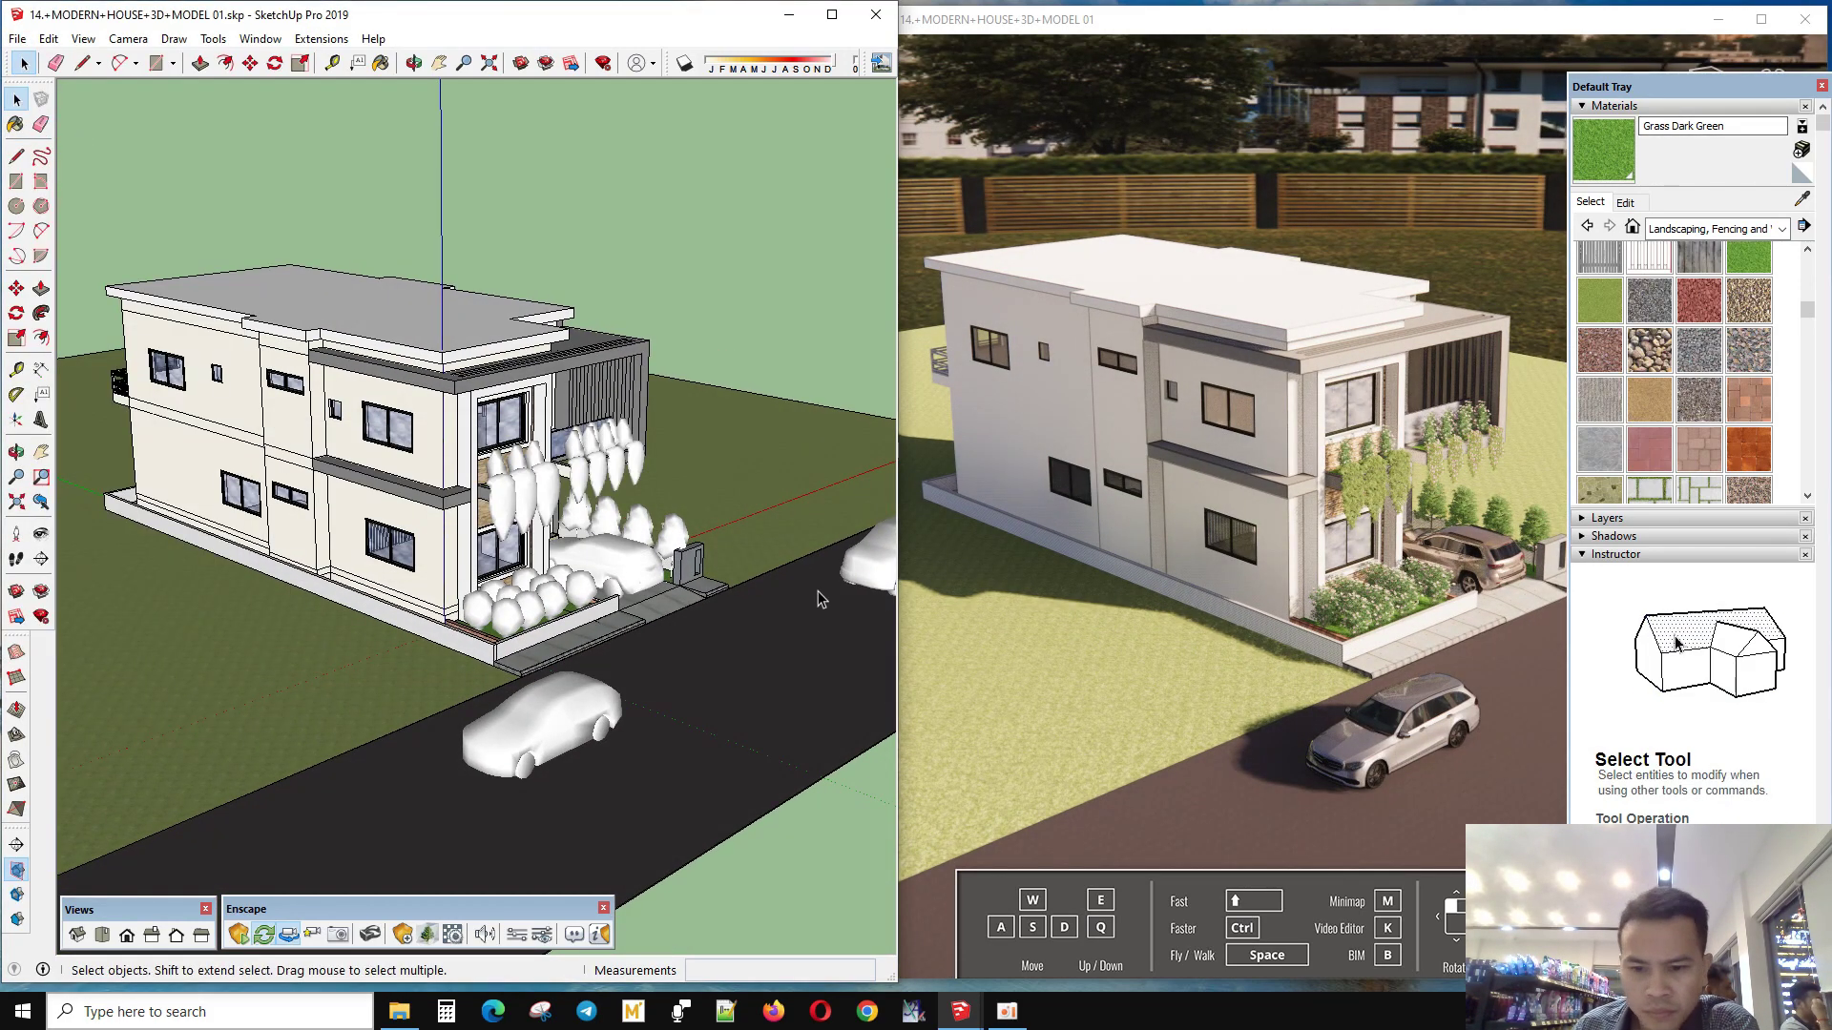
middle_drag(816, 591, 573, 457)
scroll(517, 371, up, 3)
scroll(517, 370, up, 5)
middle_drag(518, 370, 609, 141)
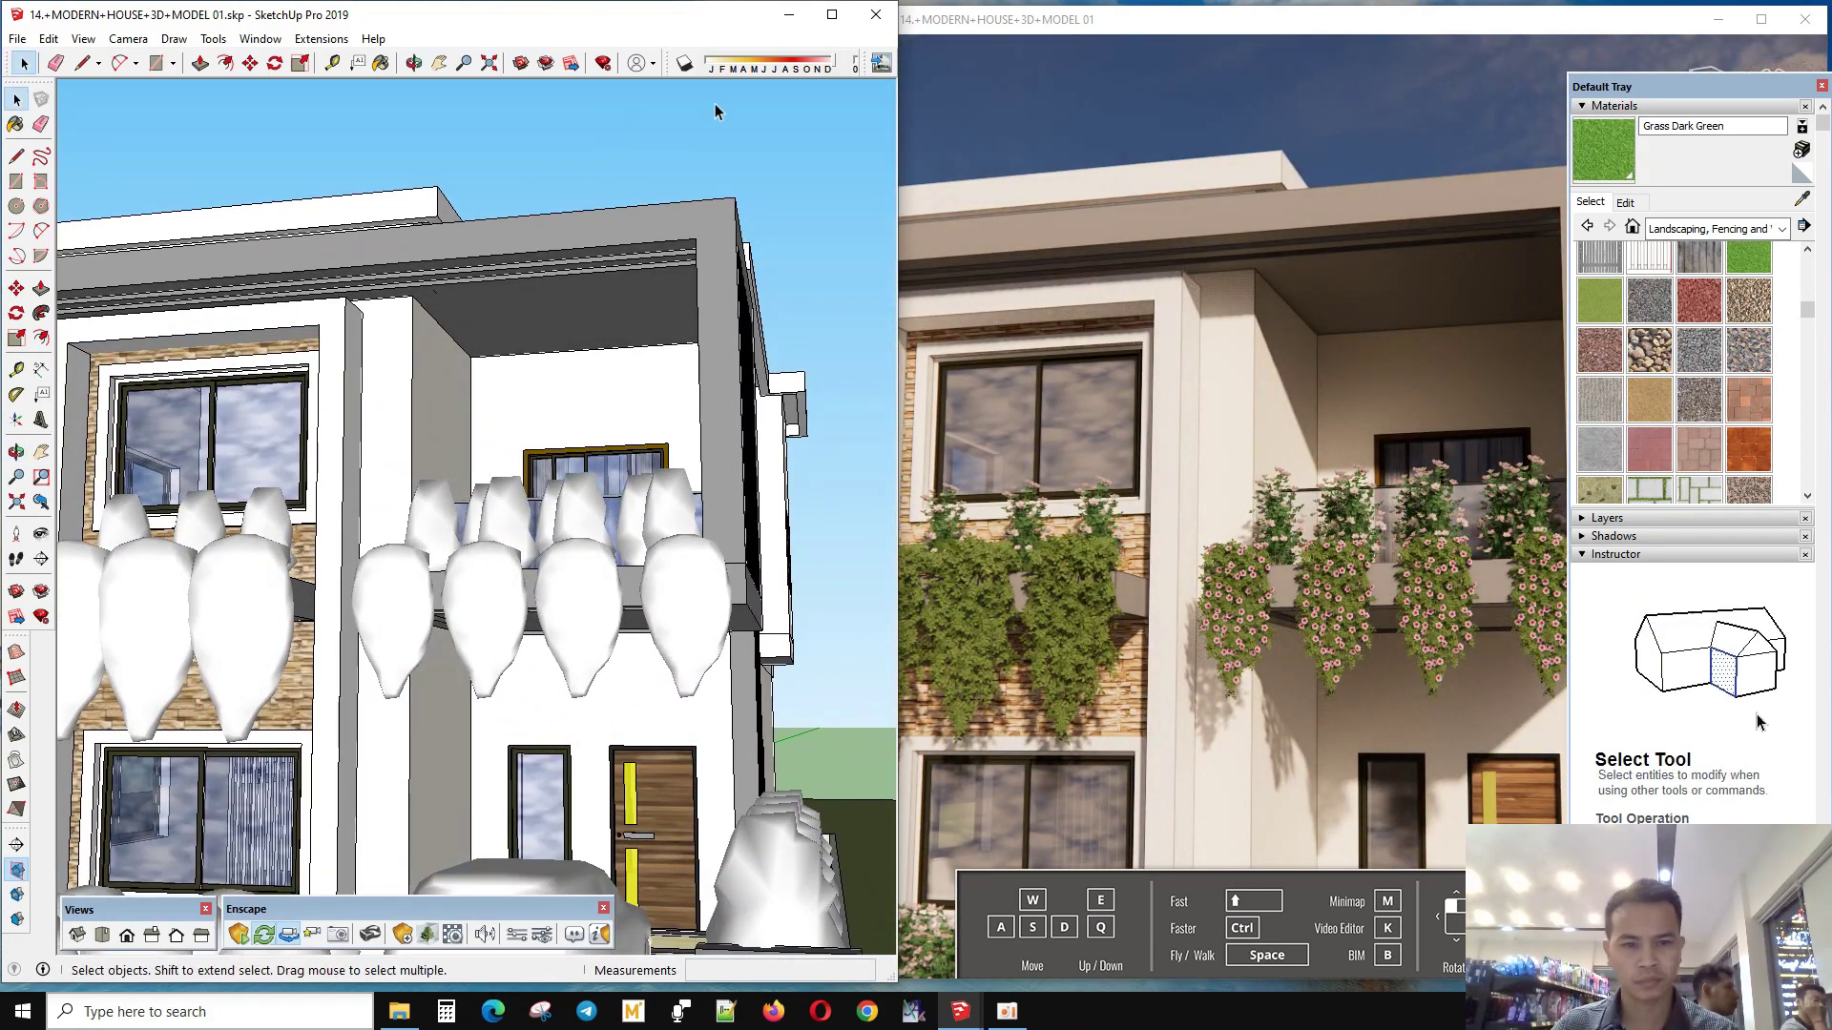
- Open the Enscape light sources panel and begin placing a sphere light
click(402, 934)
scroll(592, 335, up, 3)
scroll(571, 315, up, 3)
click(577, 304)
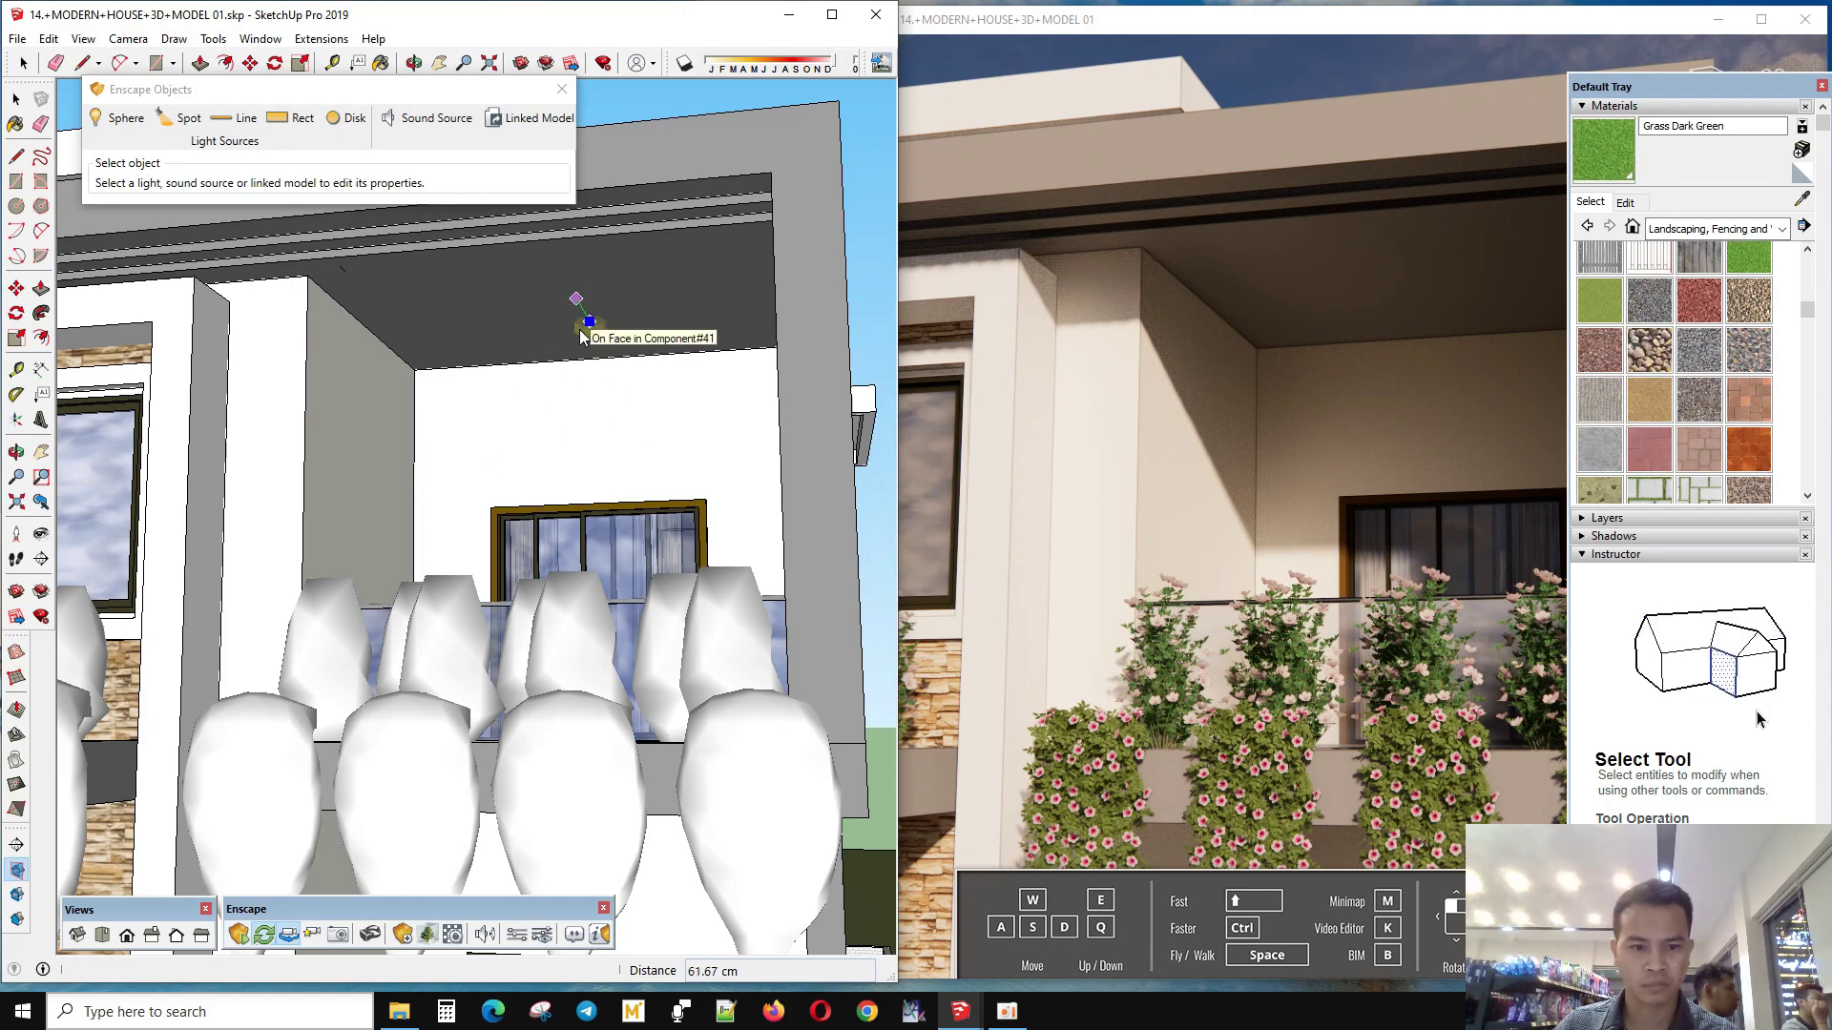
- Place a 1,000 cd sphere light on the balcony ceiling and slide it left above the window
click(575, 336)
middle_drag(576, 336, 617, 382)
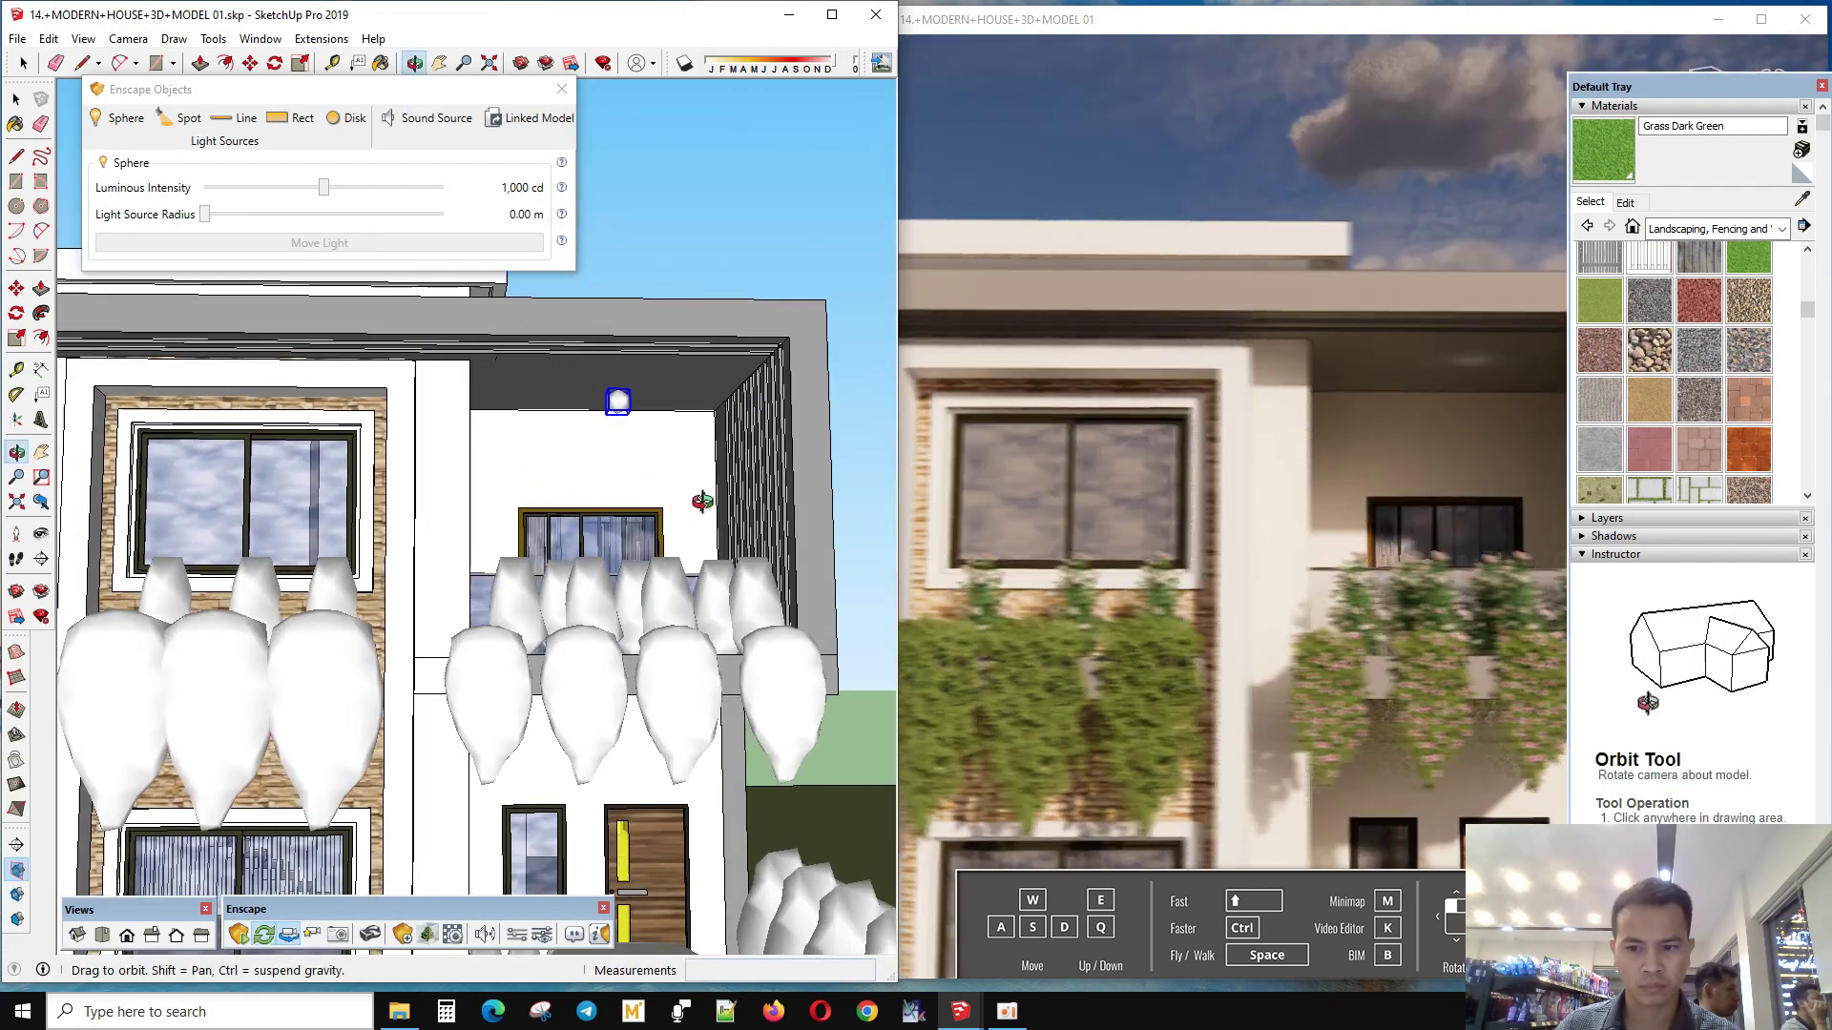
scroll(616, 382, up, 3)
key(m)
click(614, 524)
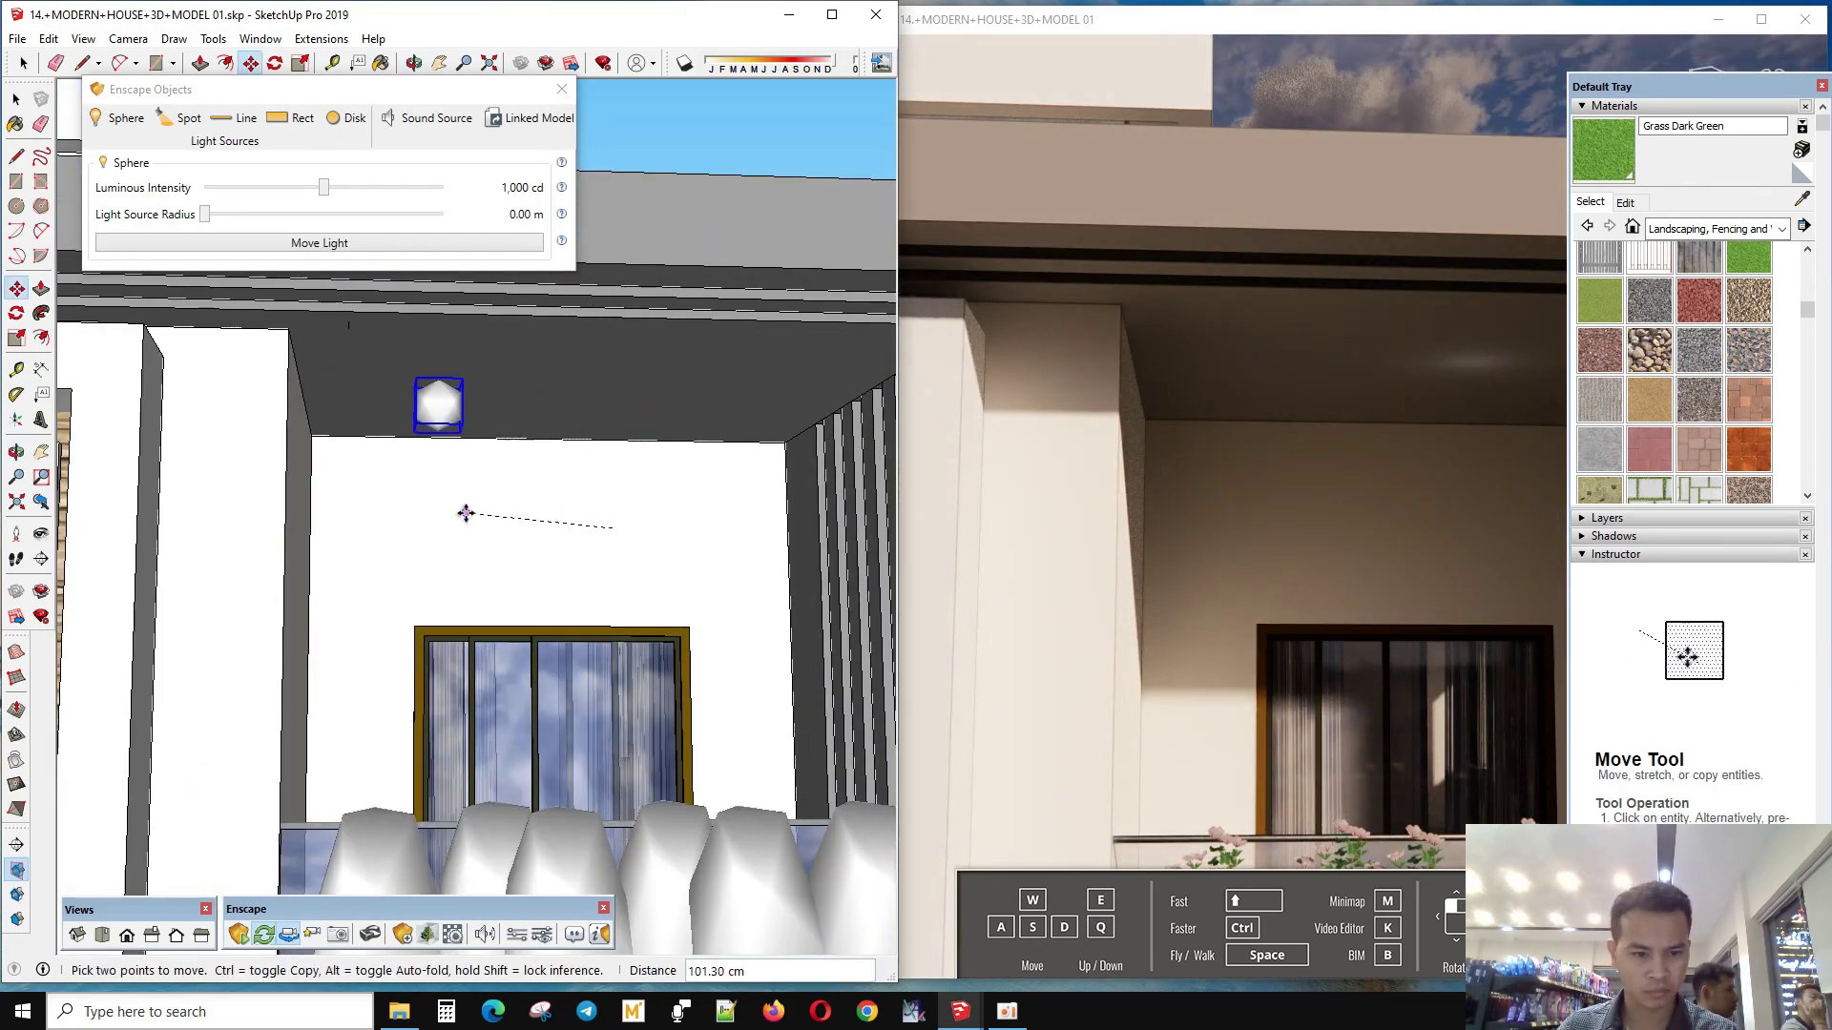
click(449, 519)
scroll(447, 520, down, 3)
key(space)
scroll(448, 523, down, 3)
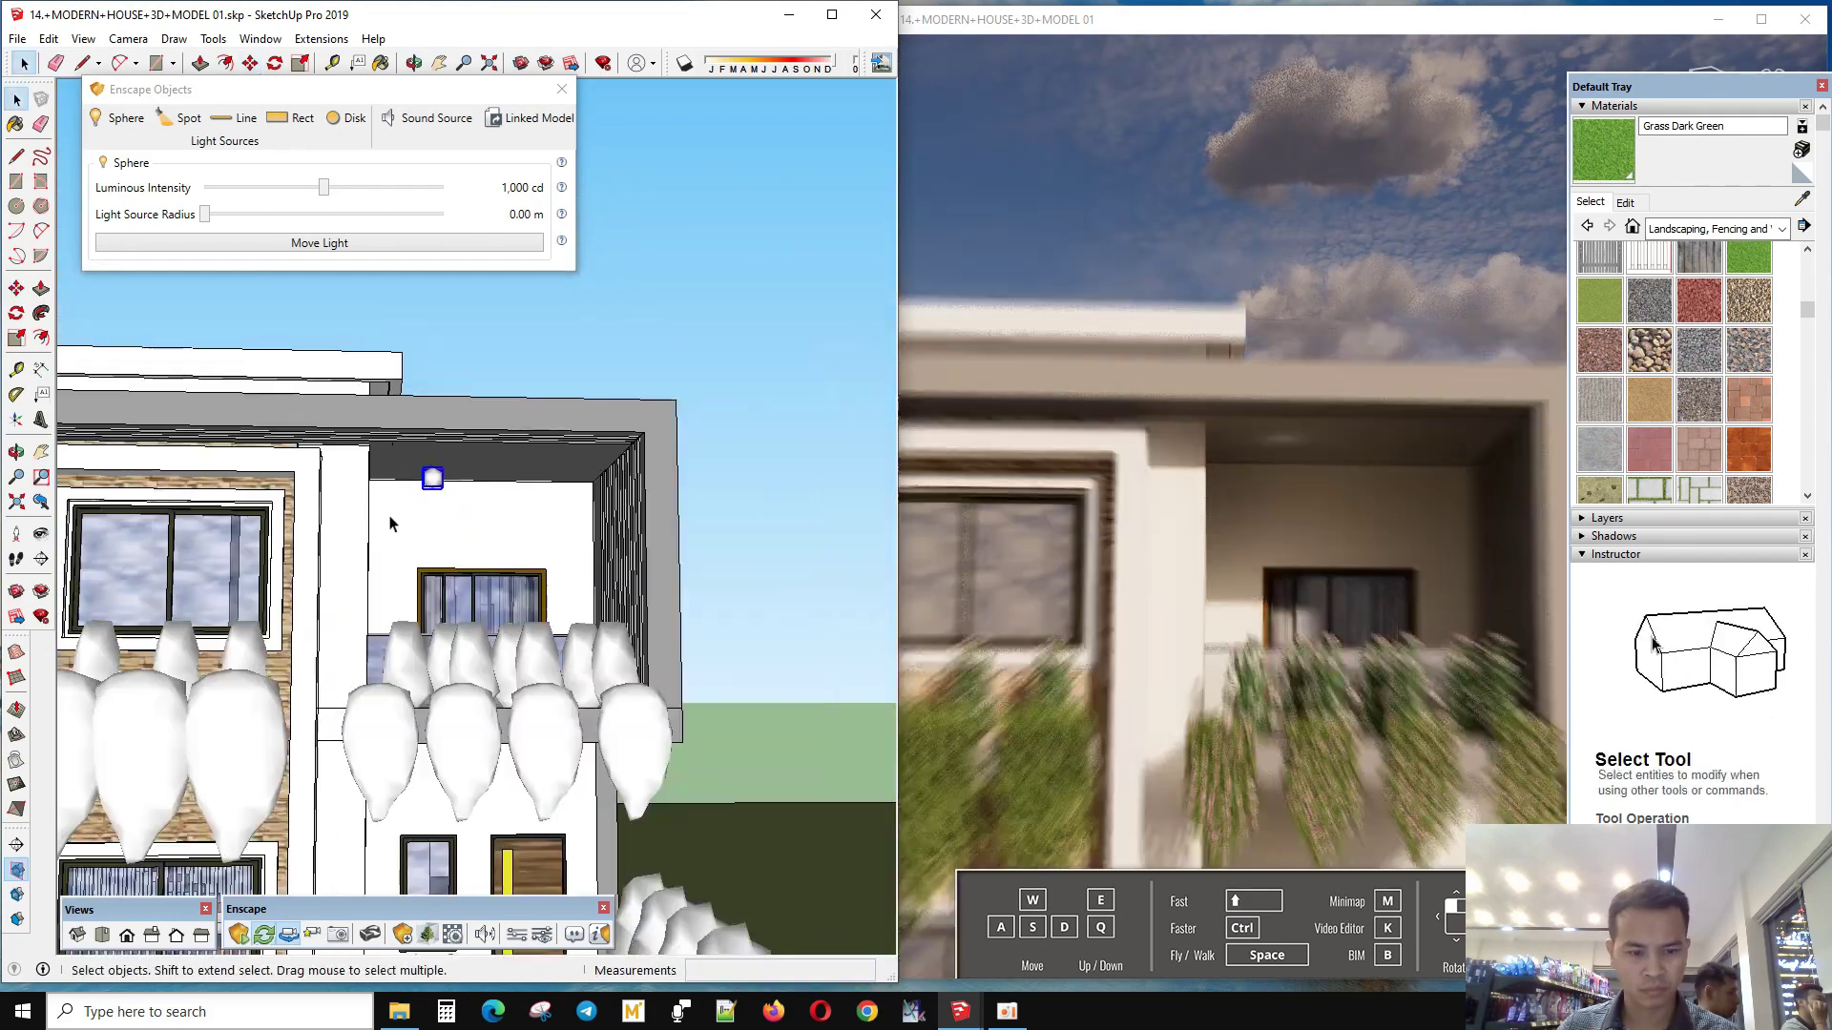
scroll(452, 529, up, 3)
click(426, 935)
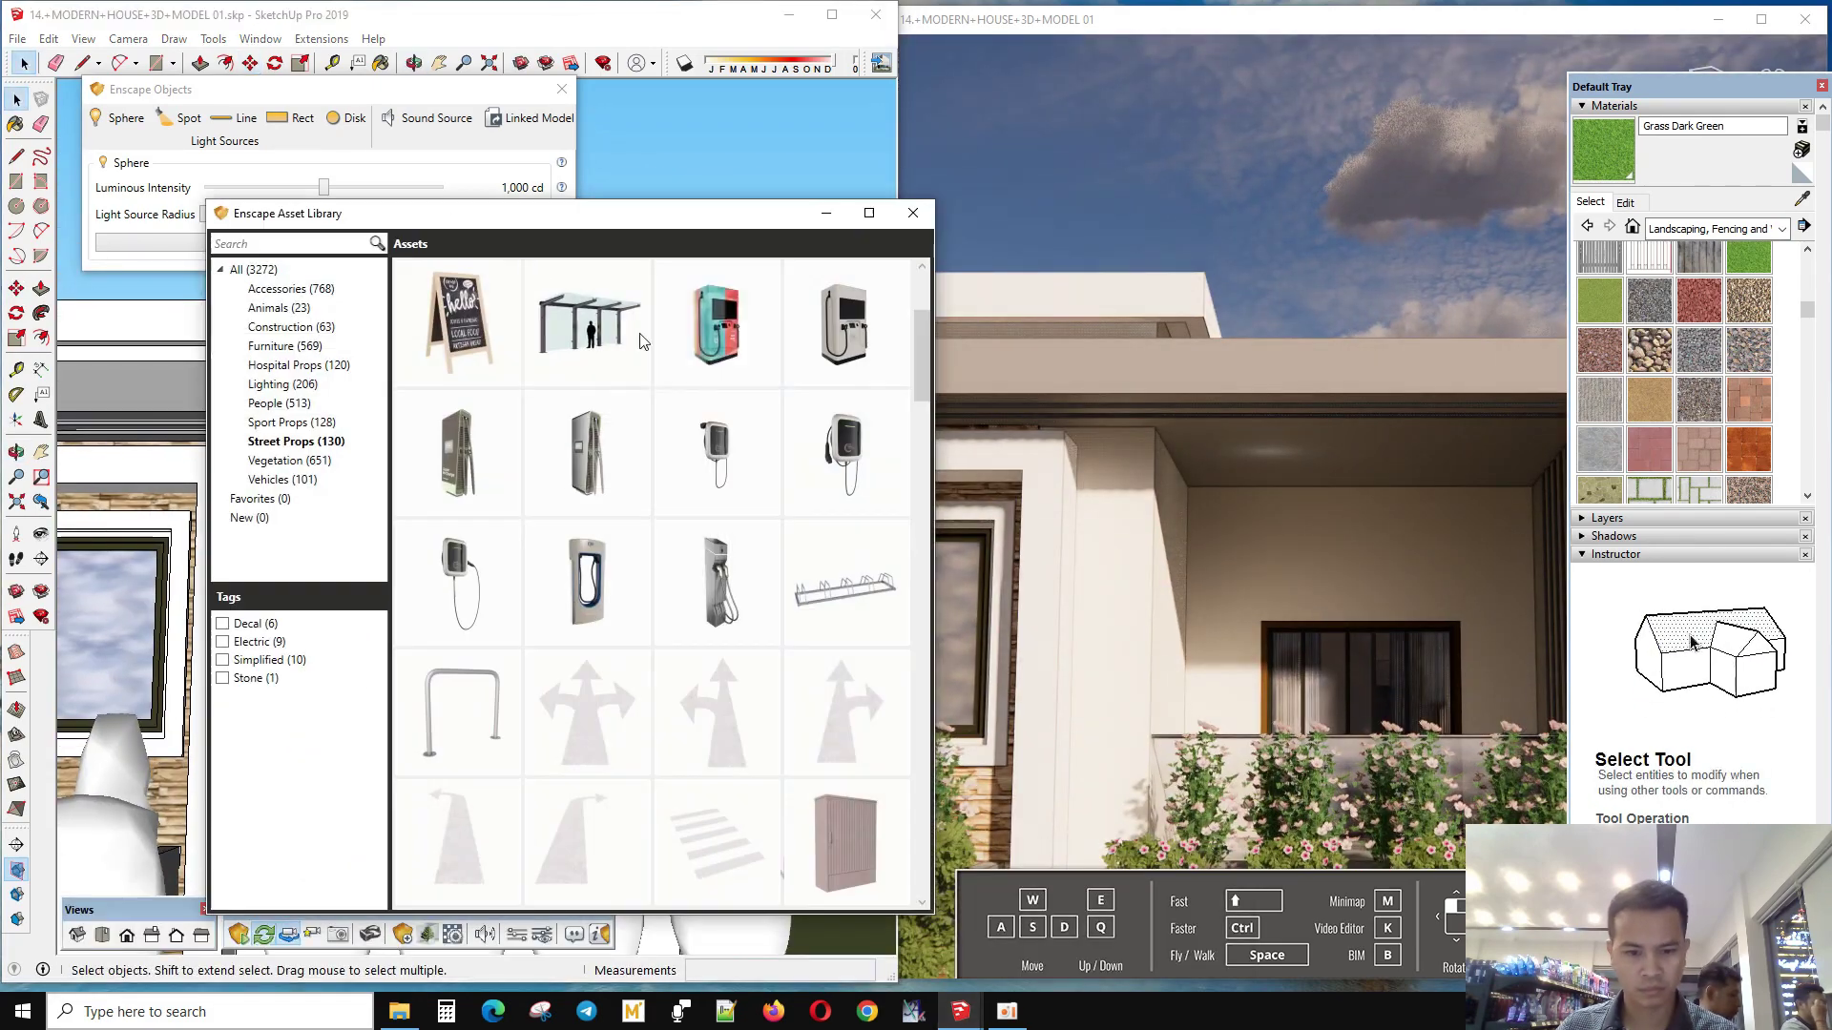
- Switch the Enscape Asset Library to the Lighting category and scroll its 206 assets
click(274, 389)
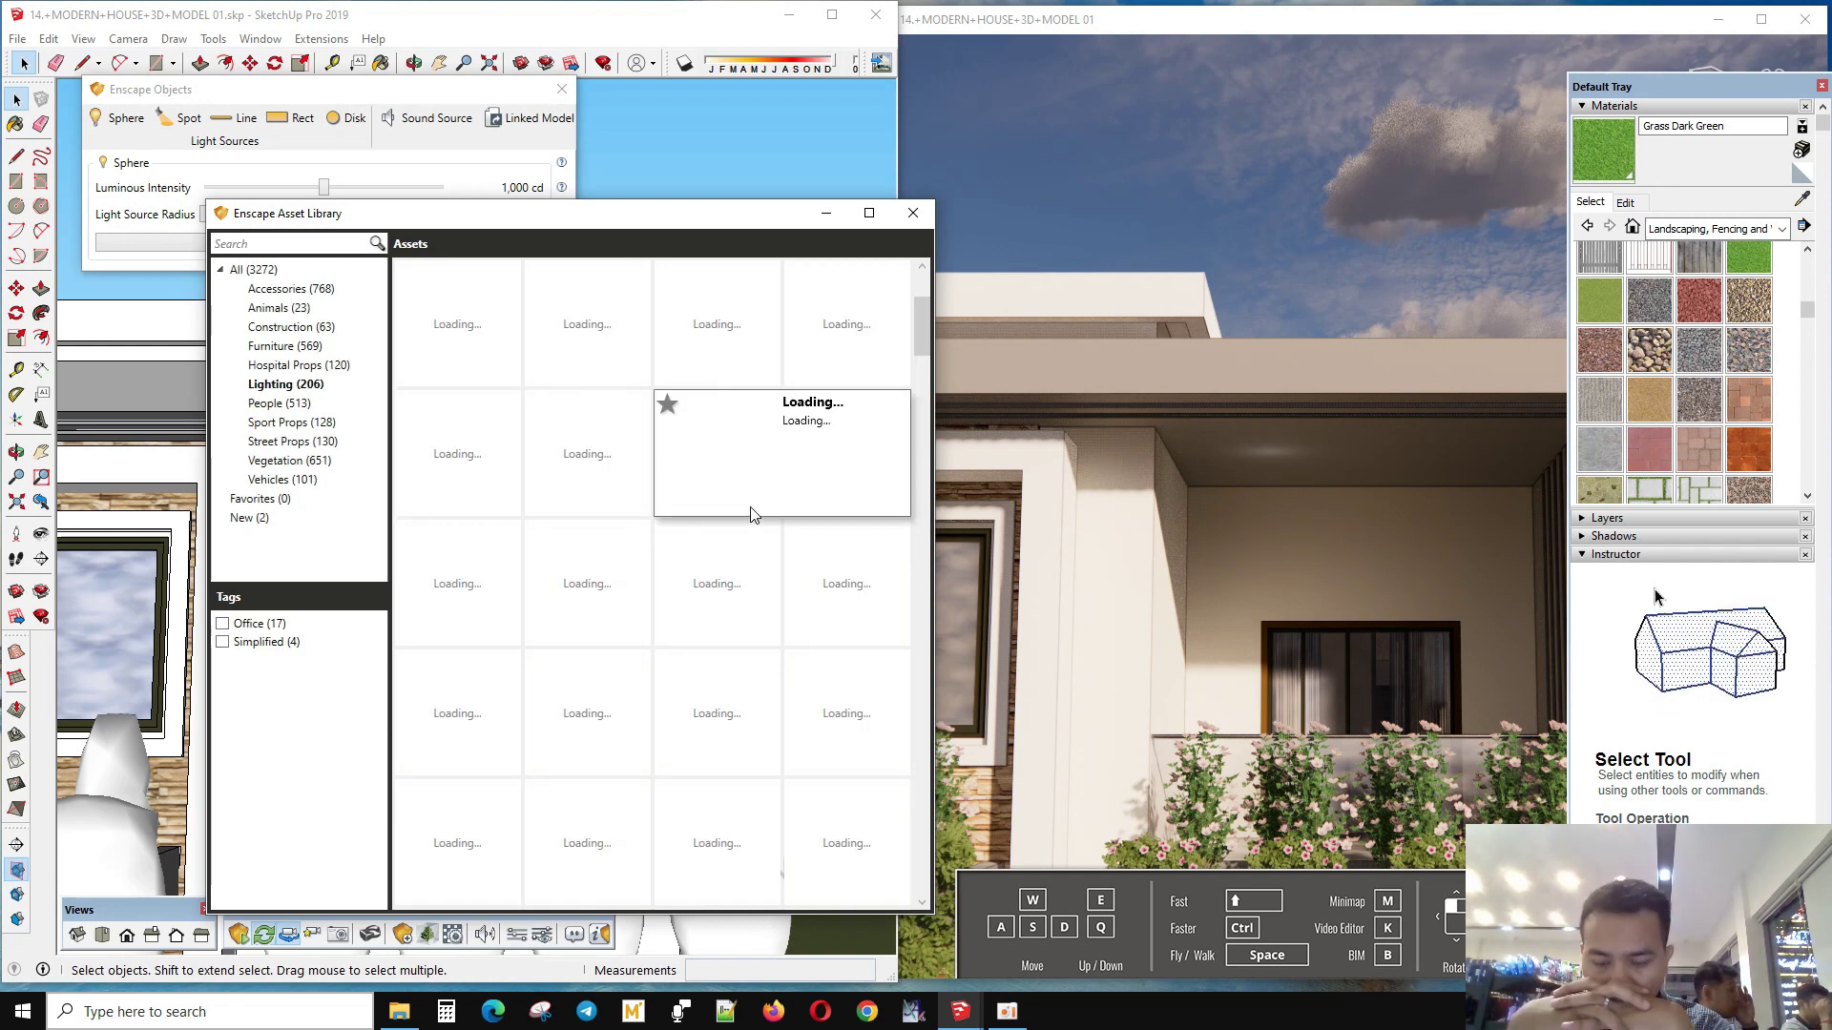
scroll(1248, 431, down, 3)
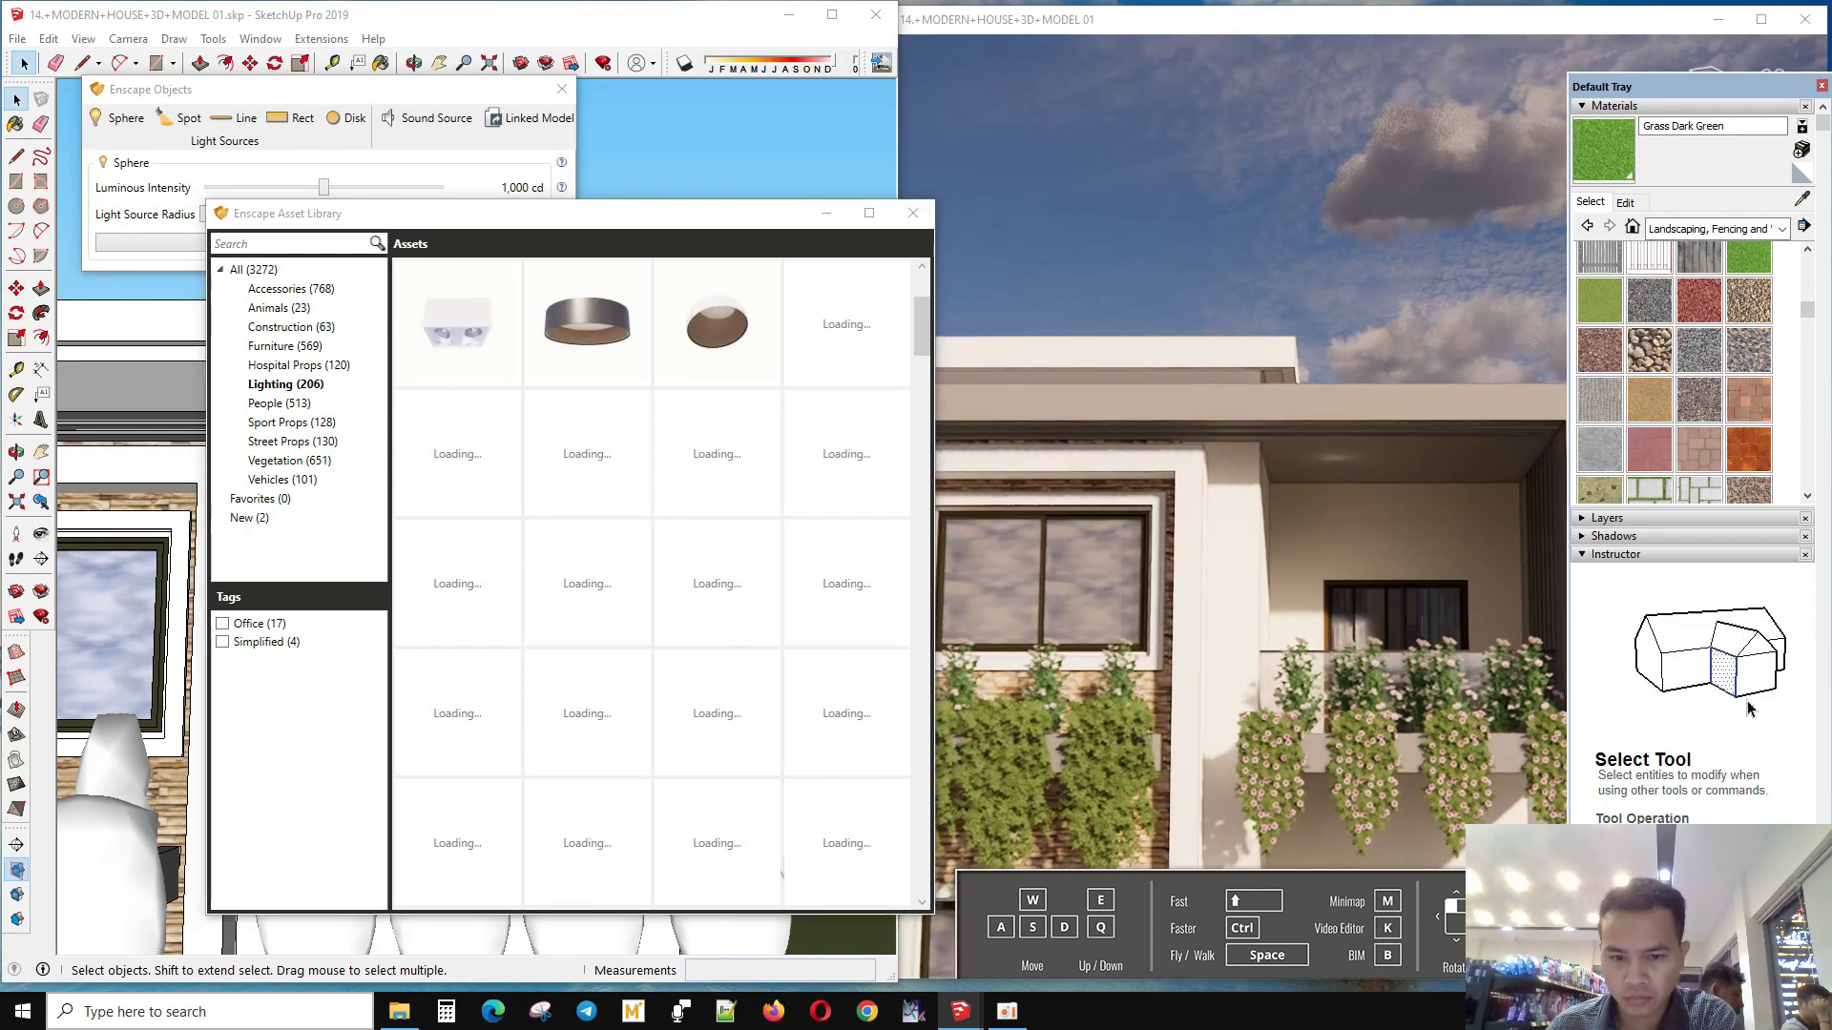
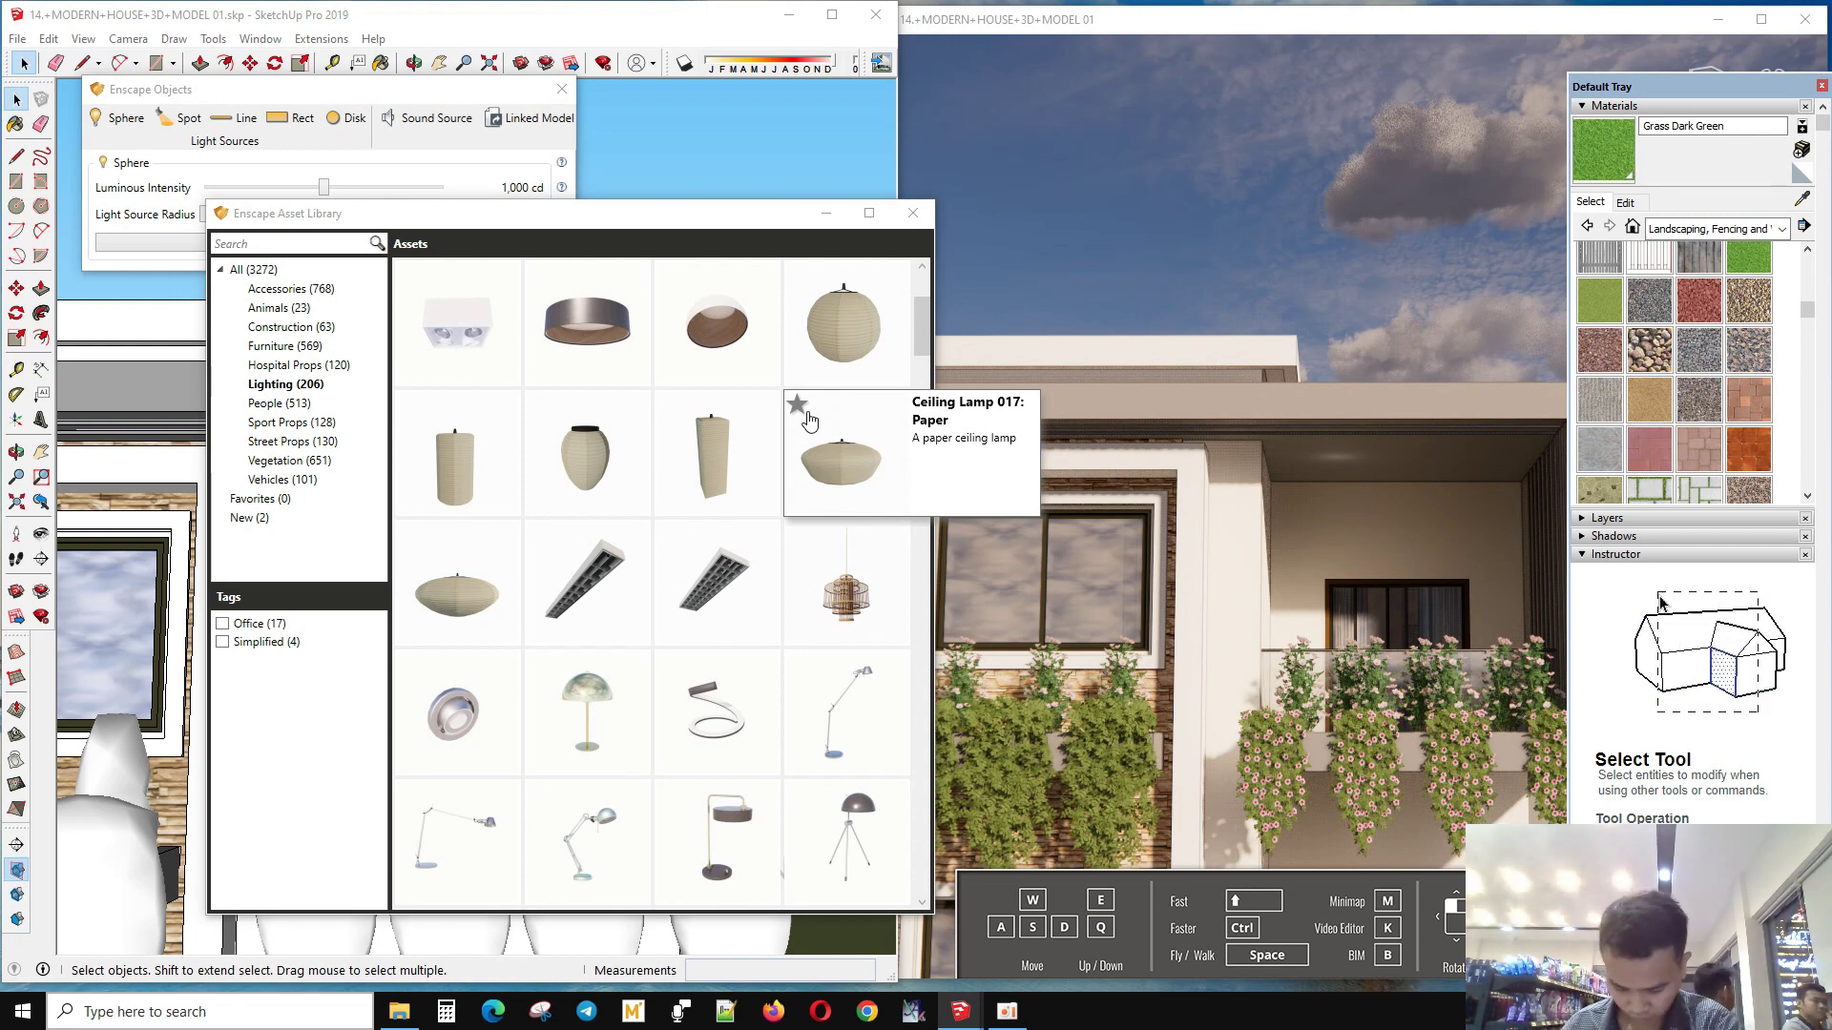
- Pick Ceiling Lamp 006 from the Enscape Lighting assets and drop it under the ceiling
scroll(620, 573, down, 2)
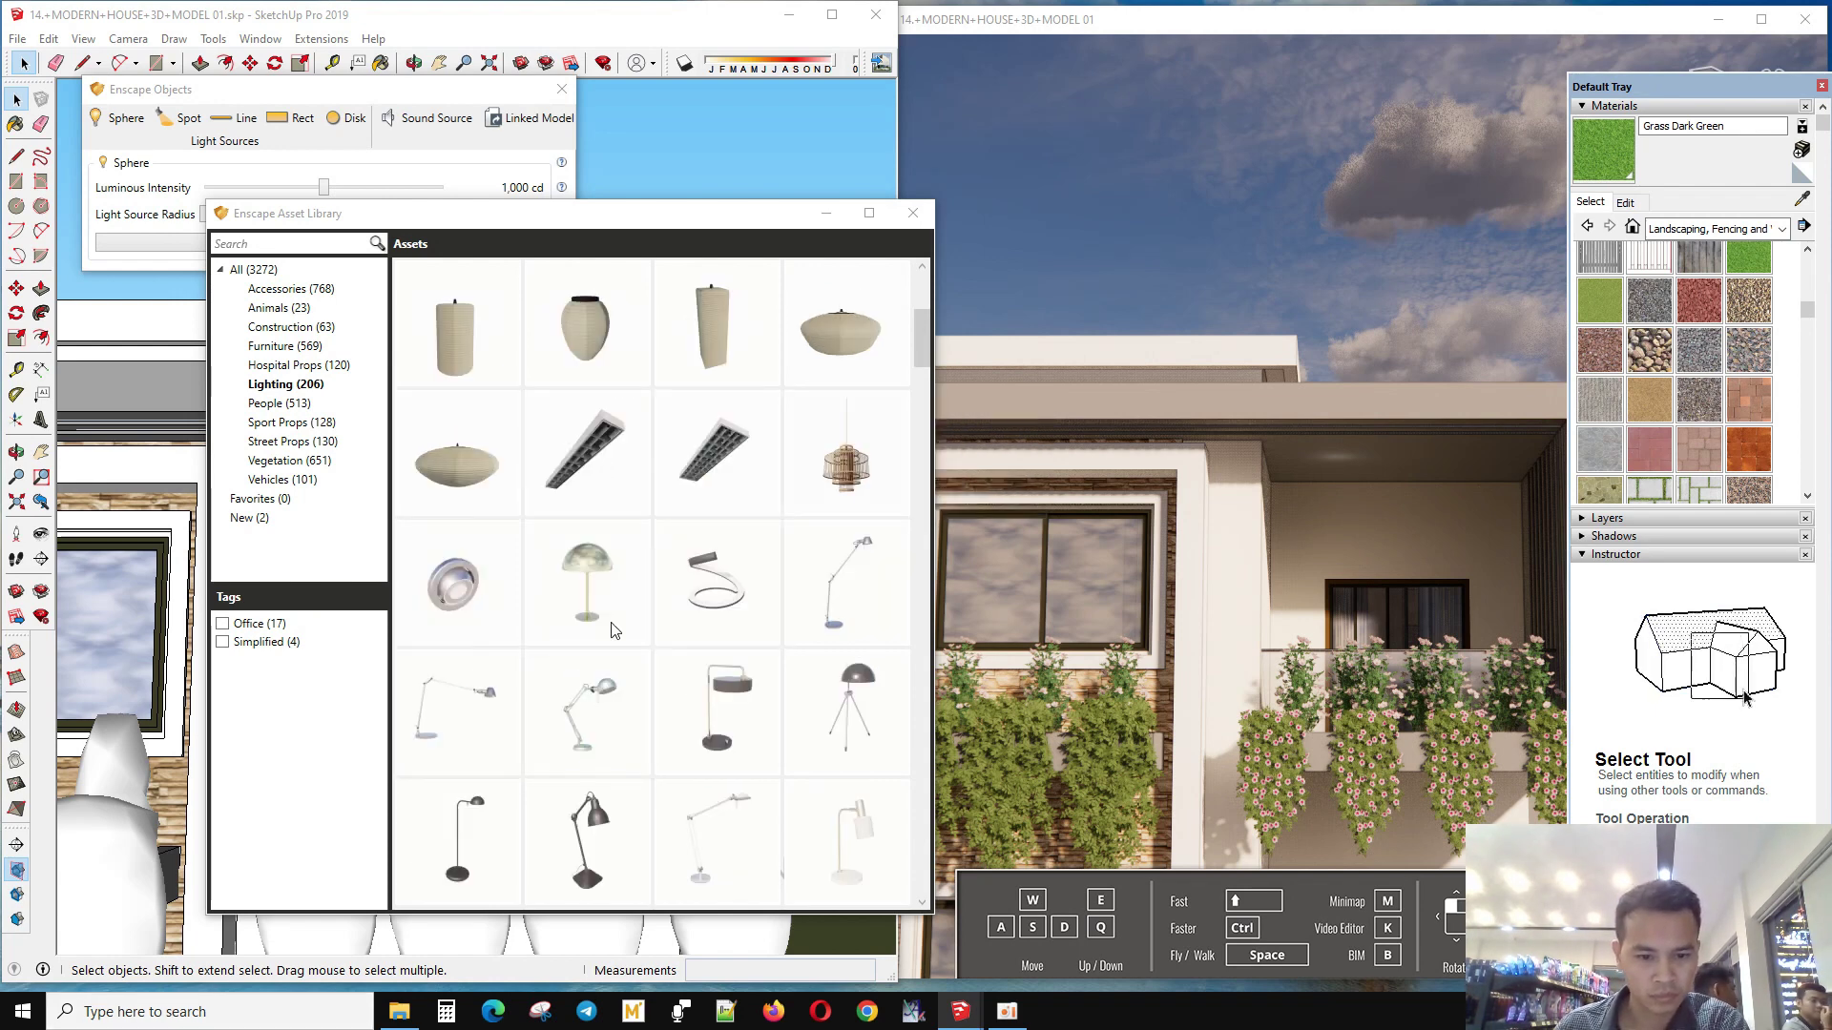
scroll(672, 624, down, 3)
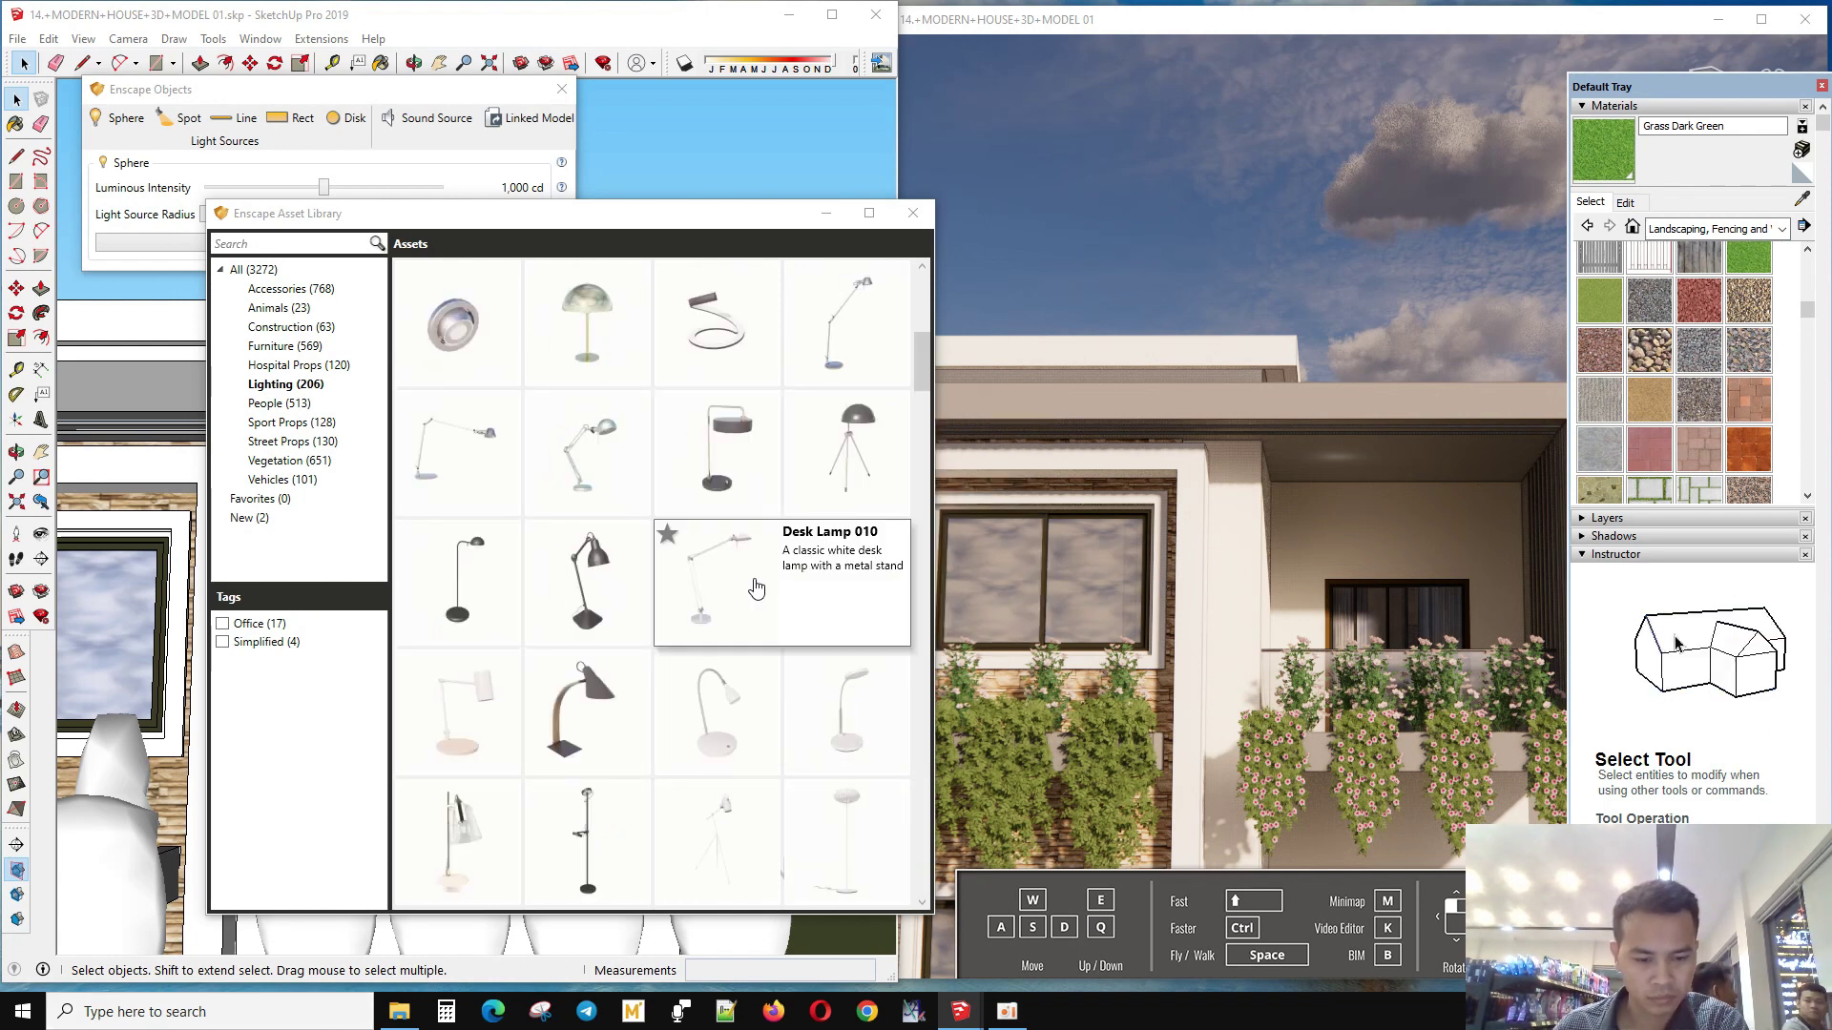
scroll(773, 553, up, 2)
scroll(788, 529, up, 2)
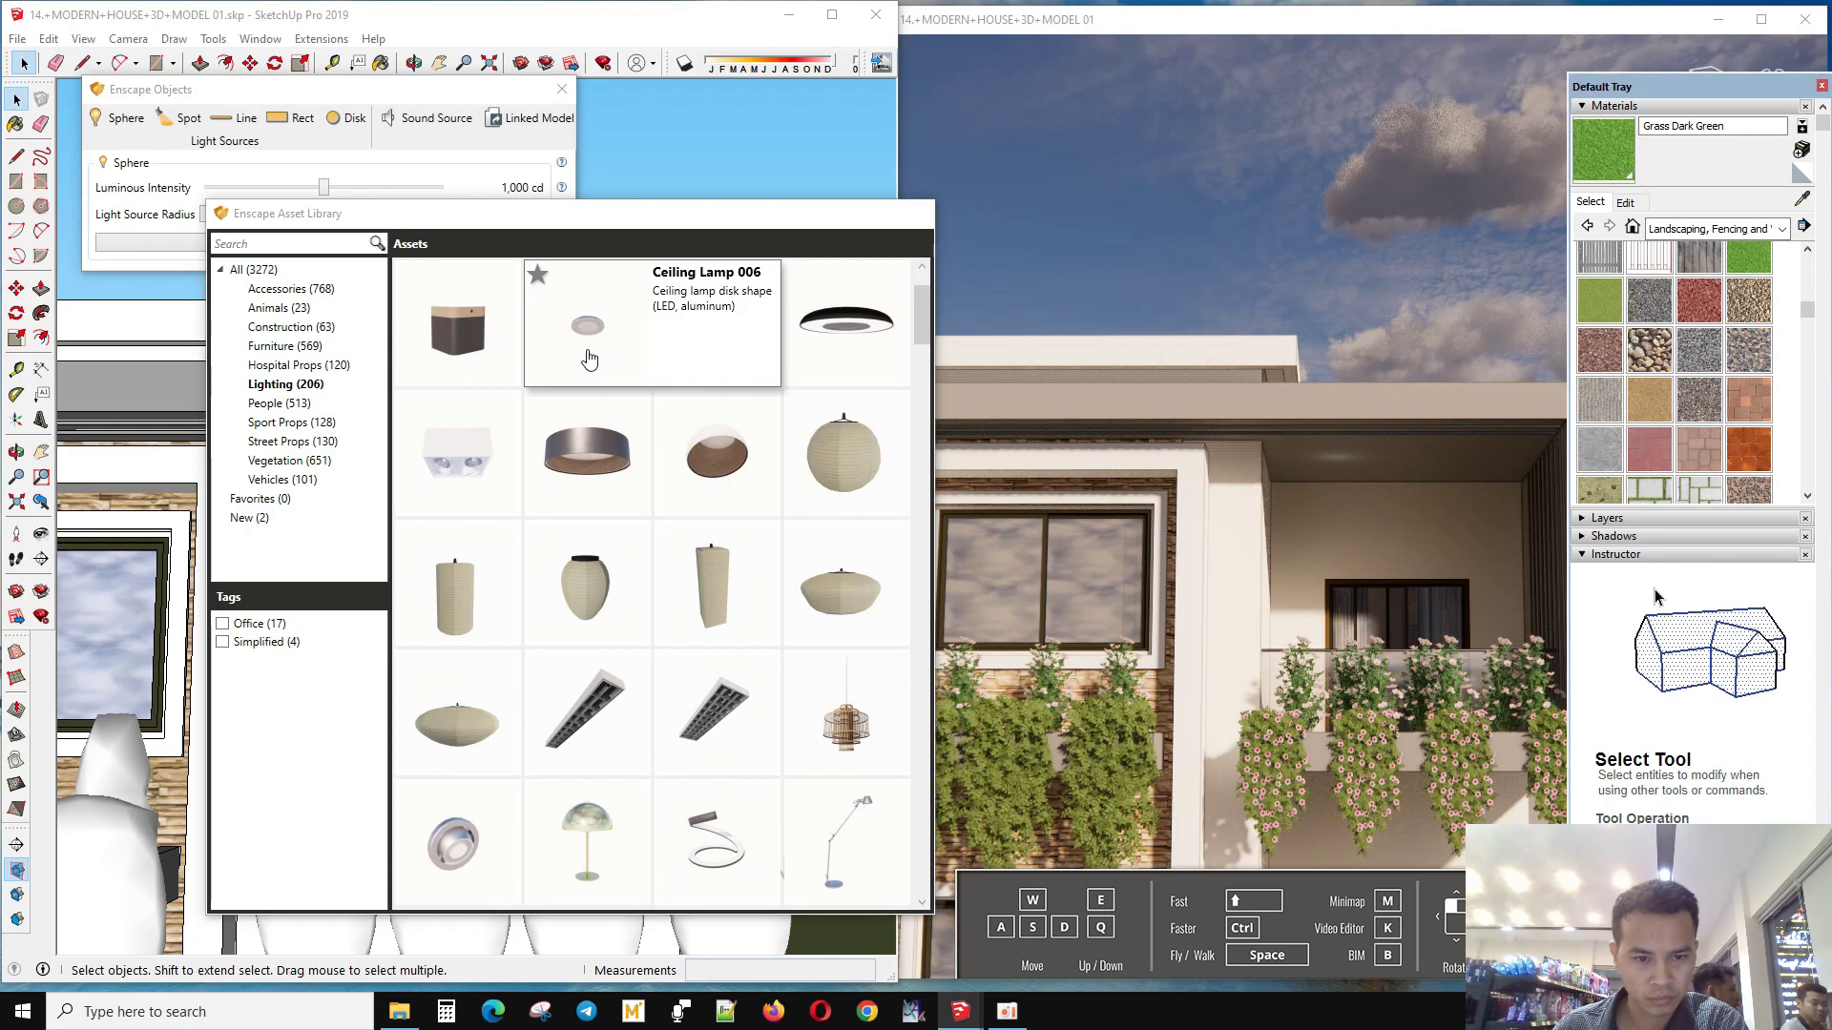
click(589, 358)
scroll(521, 466, up, 3)
click(415, 474)
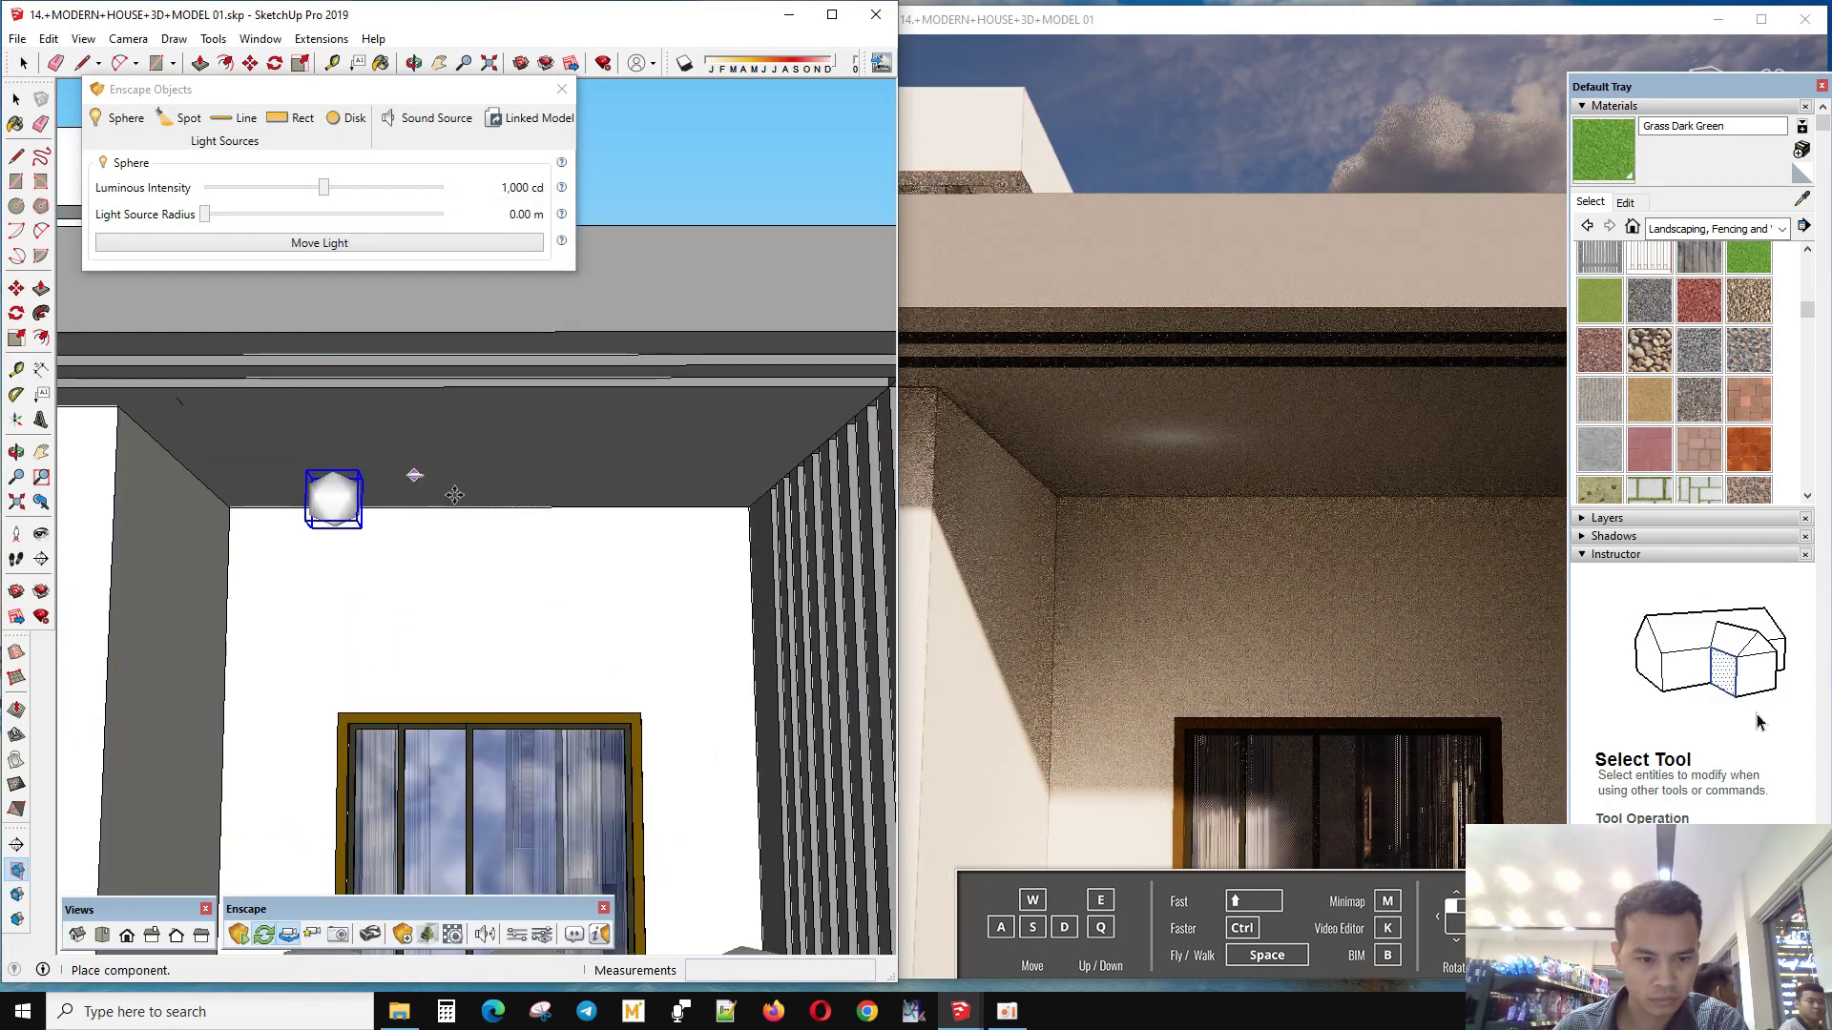
- Inspect the placed ceiling lamp from below and shift it toward the sphere light
middle_drag(450, 474, 442, 496)
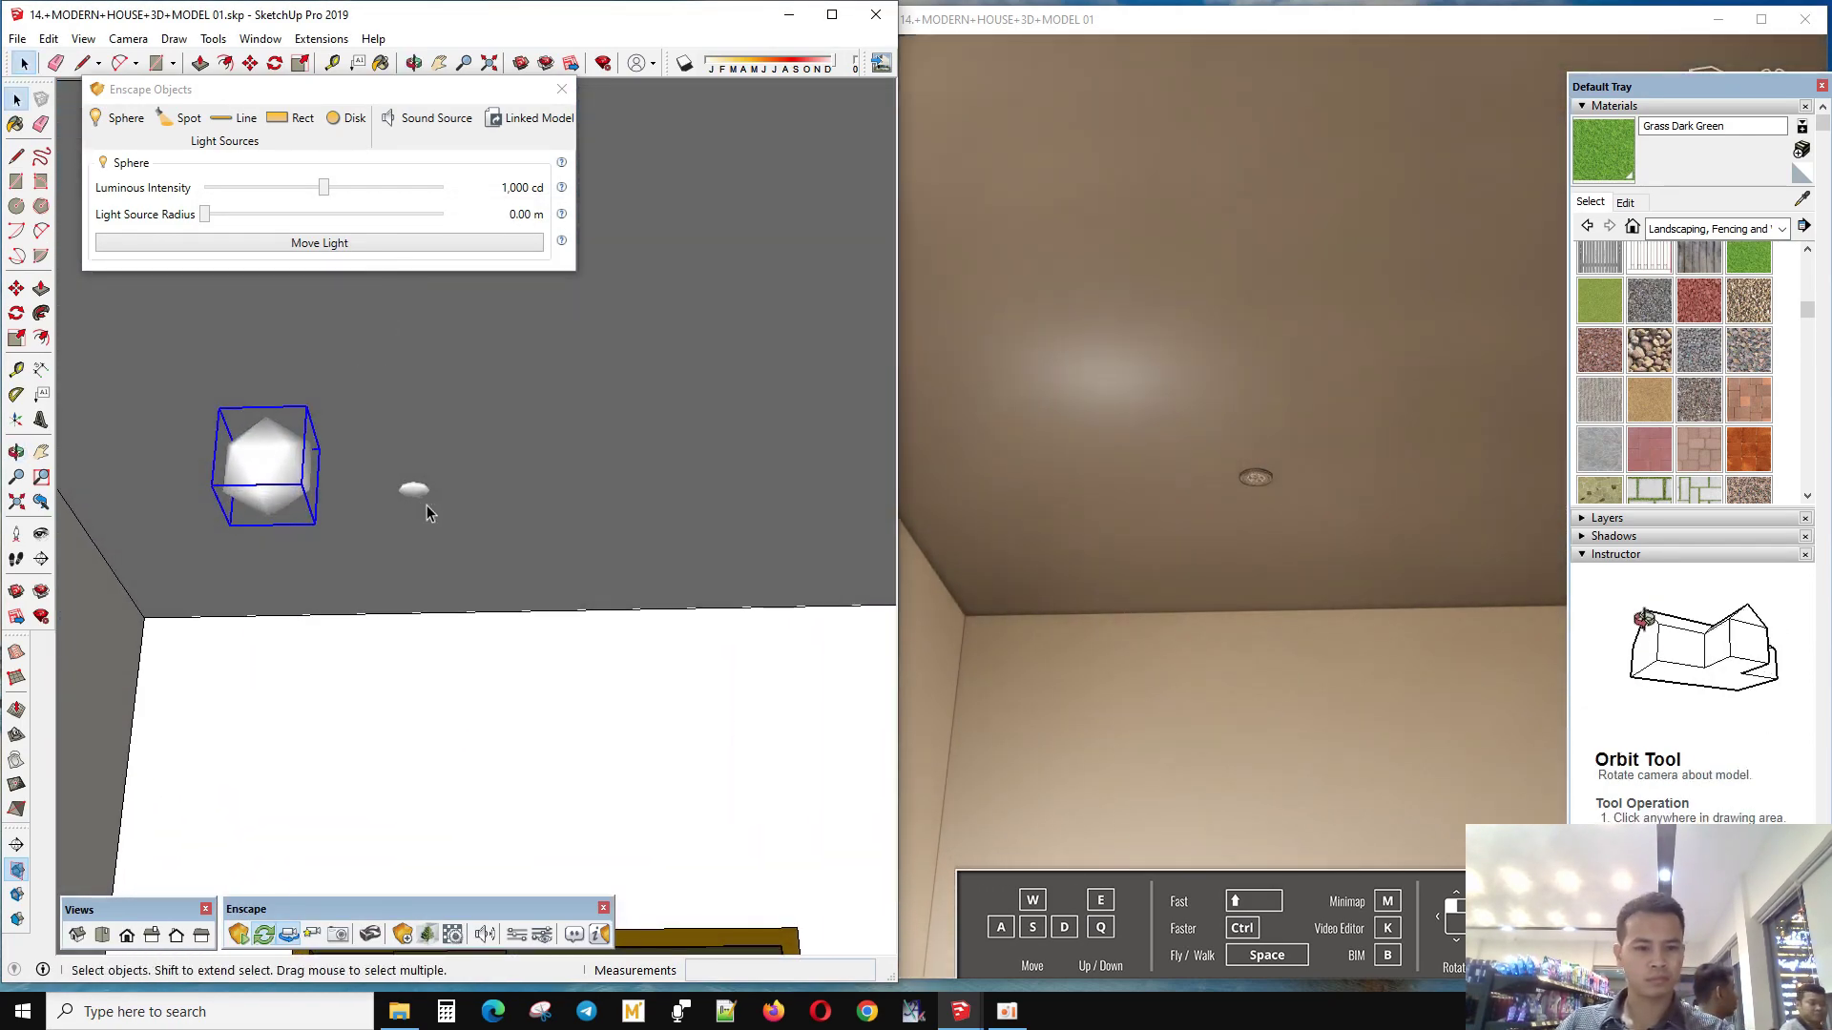
scroll(442, 496, up, 3)
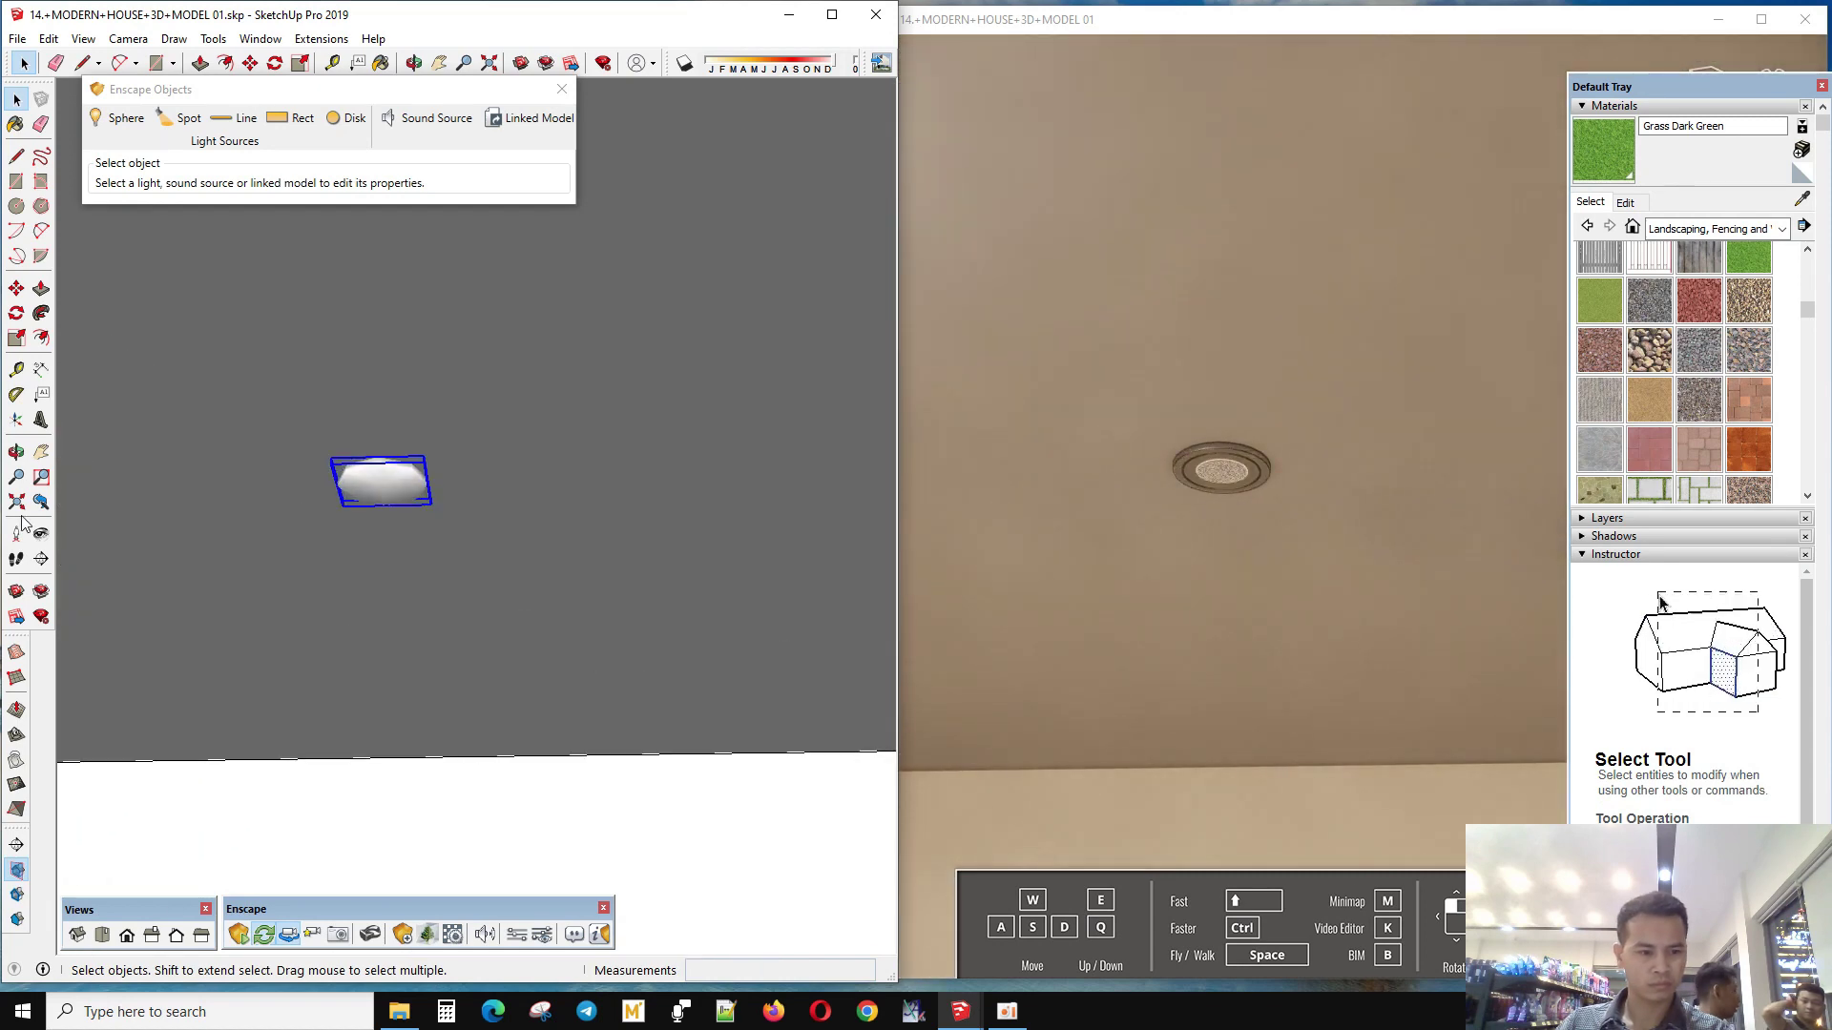
click(43, 392)
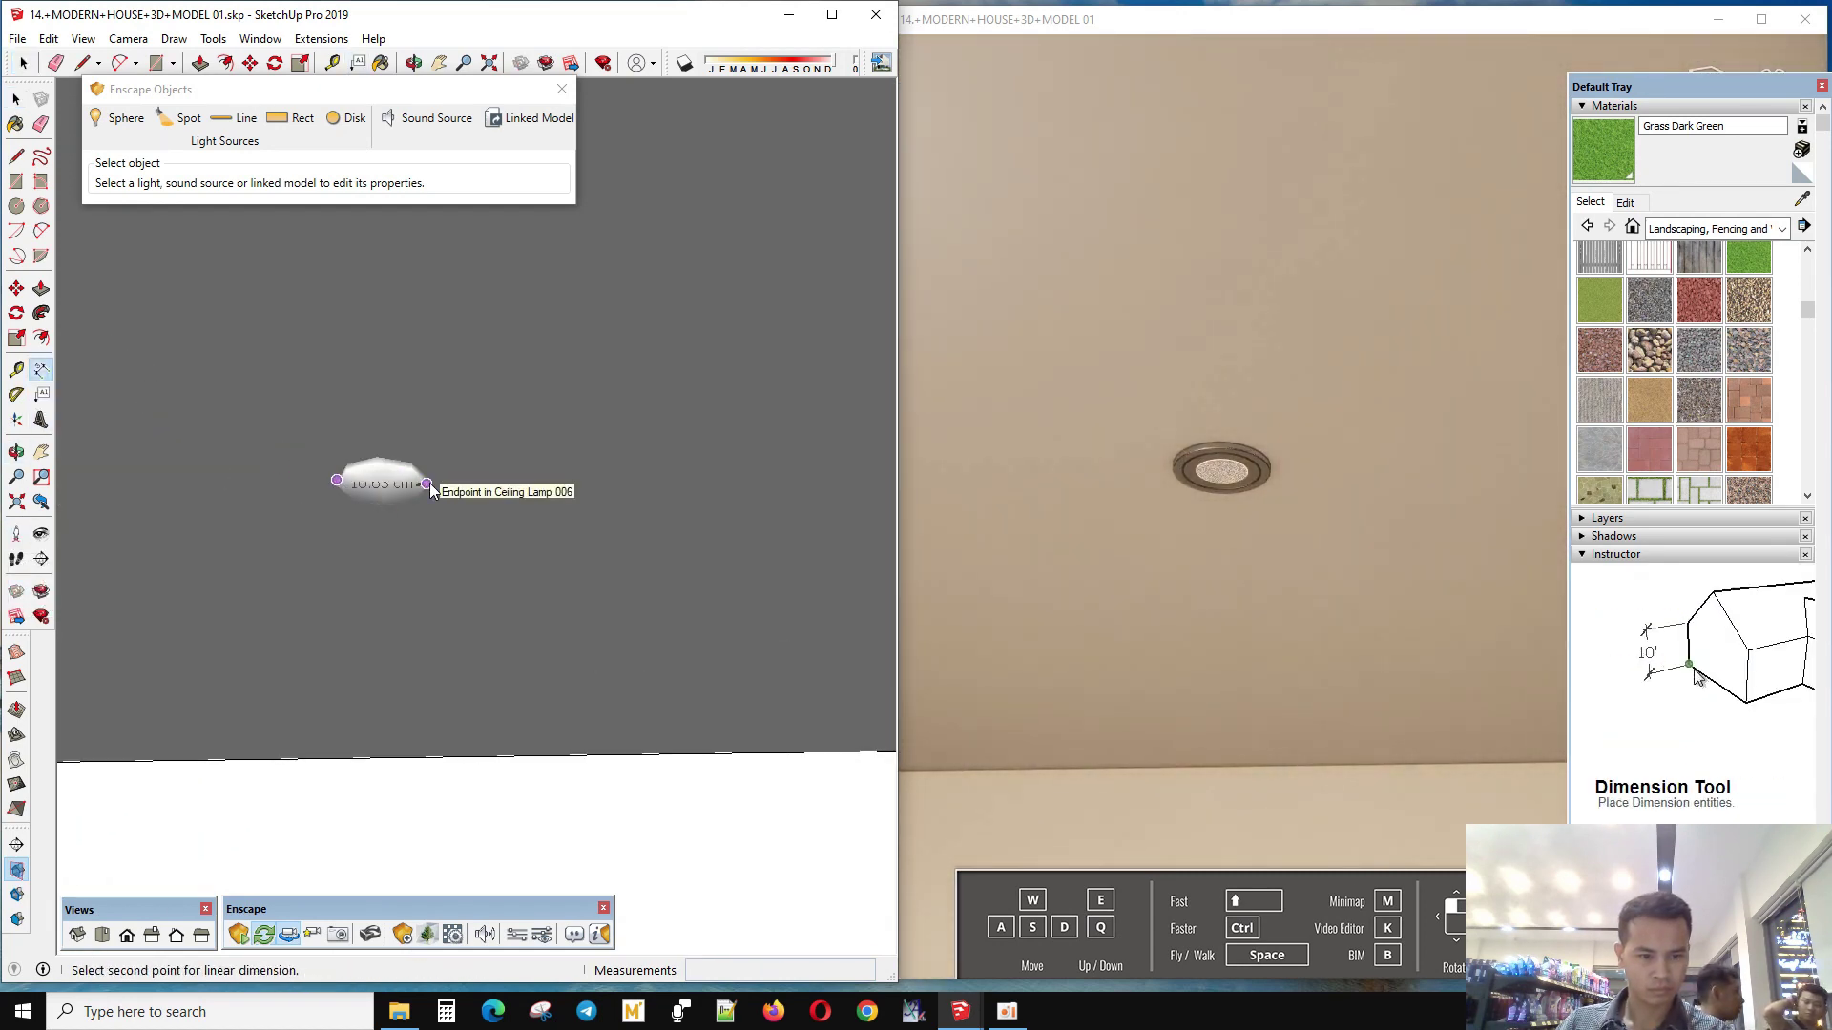
key(space)
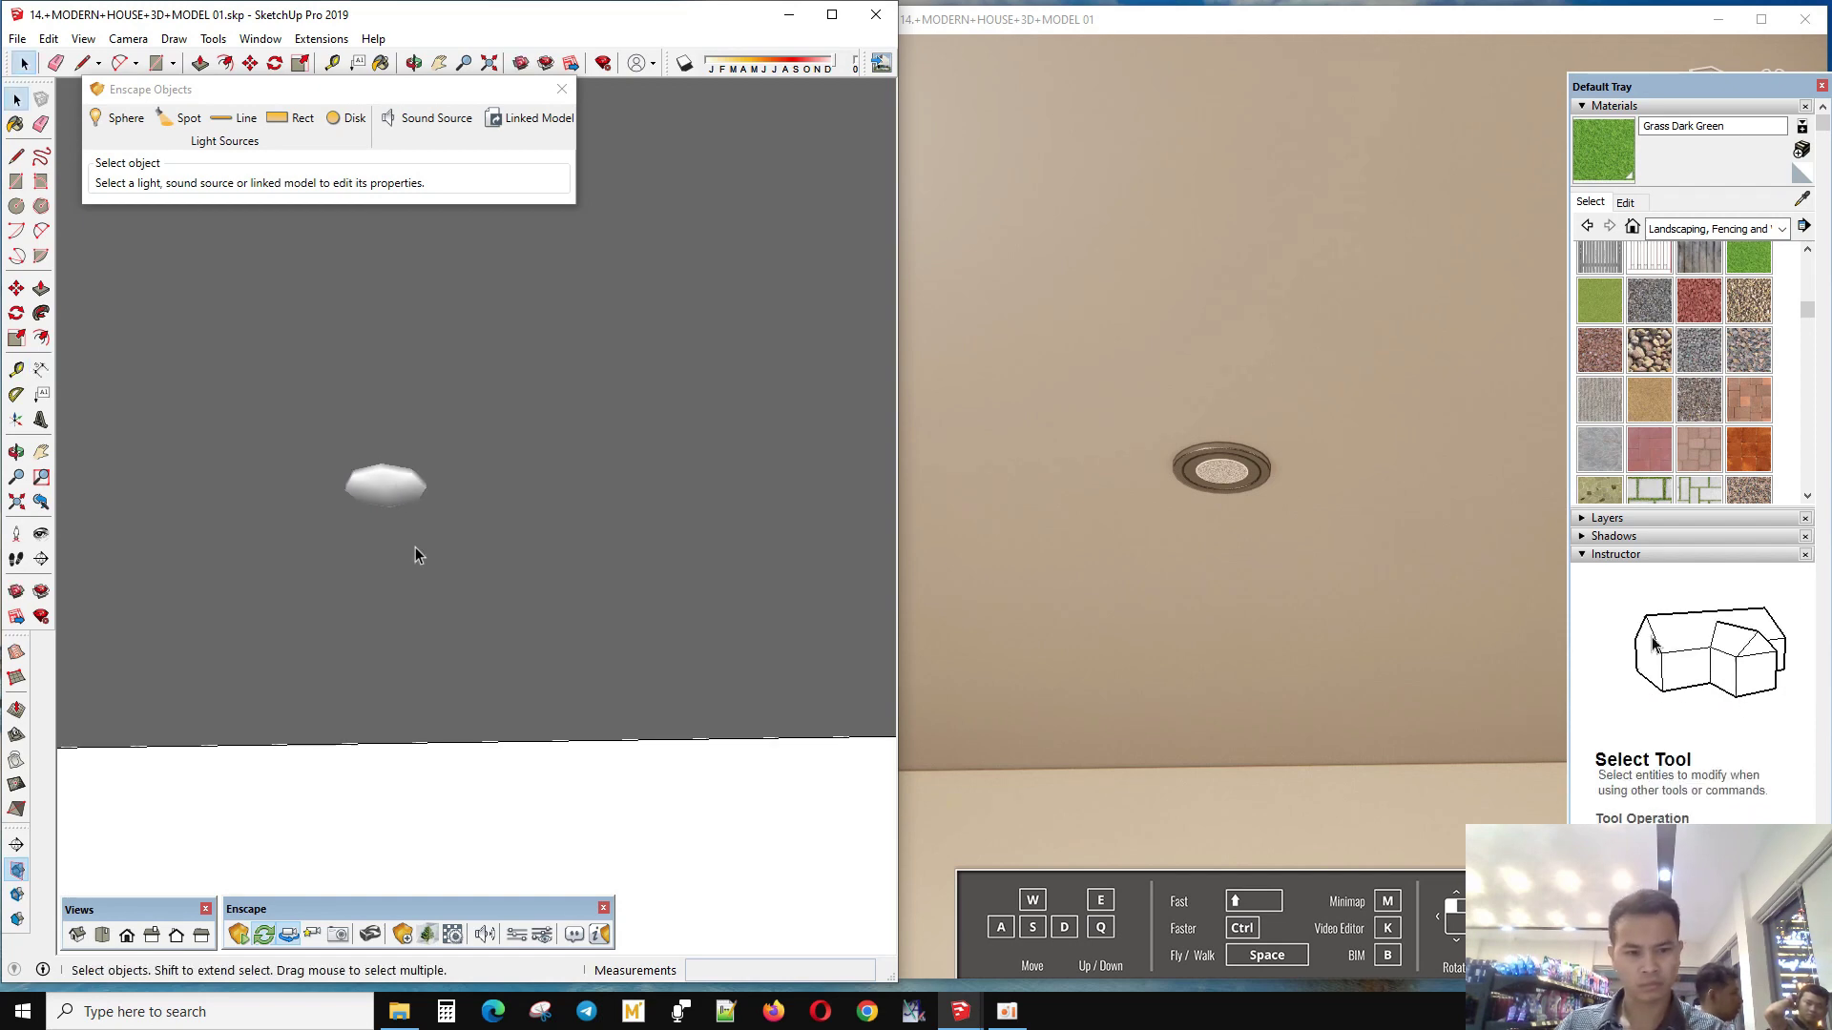
scroll(415, 546, down, 5)
mouse_move(439, 540)
middle_down()
mouse_move(594, 551)
mouse_move(499, 432)
middle_up()
key(m)
click(498, 577)
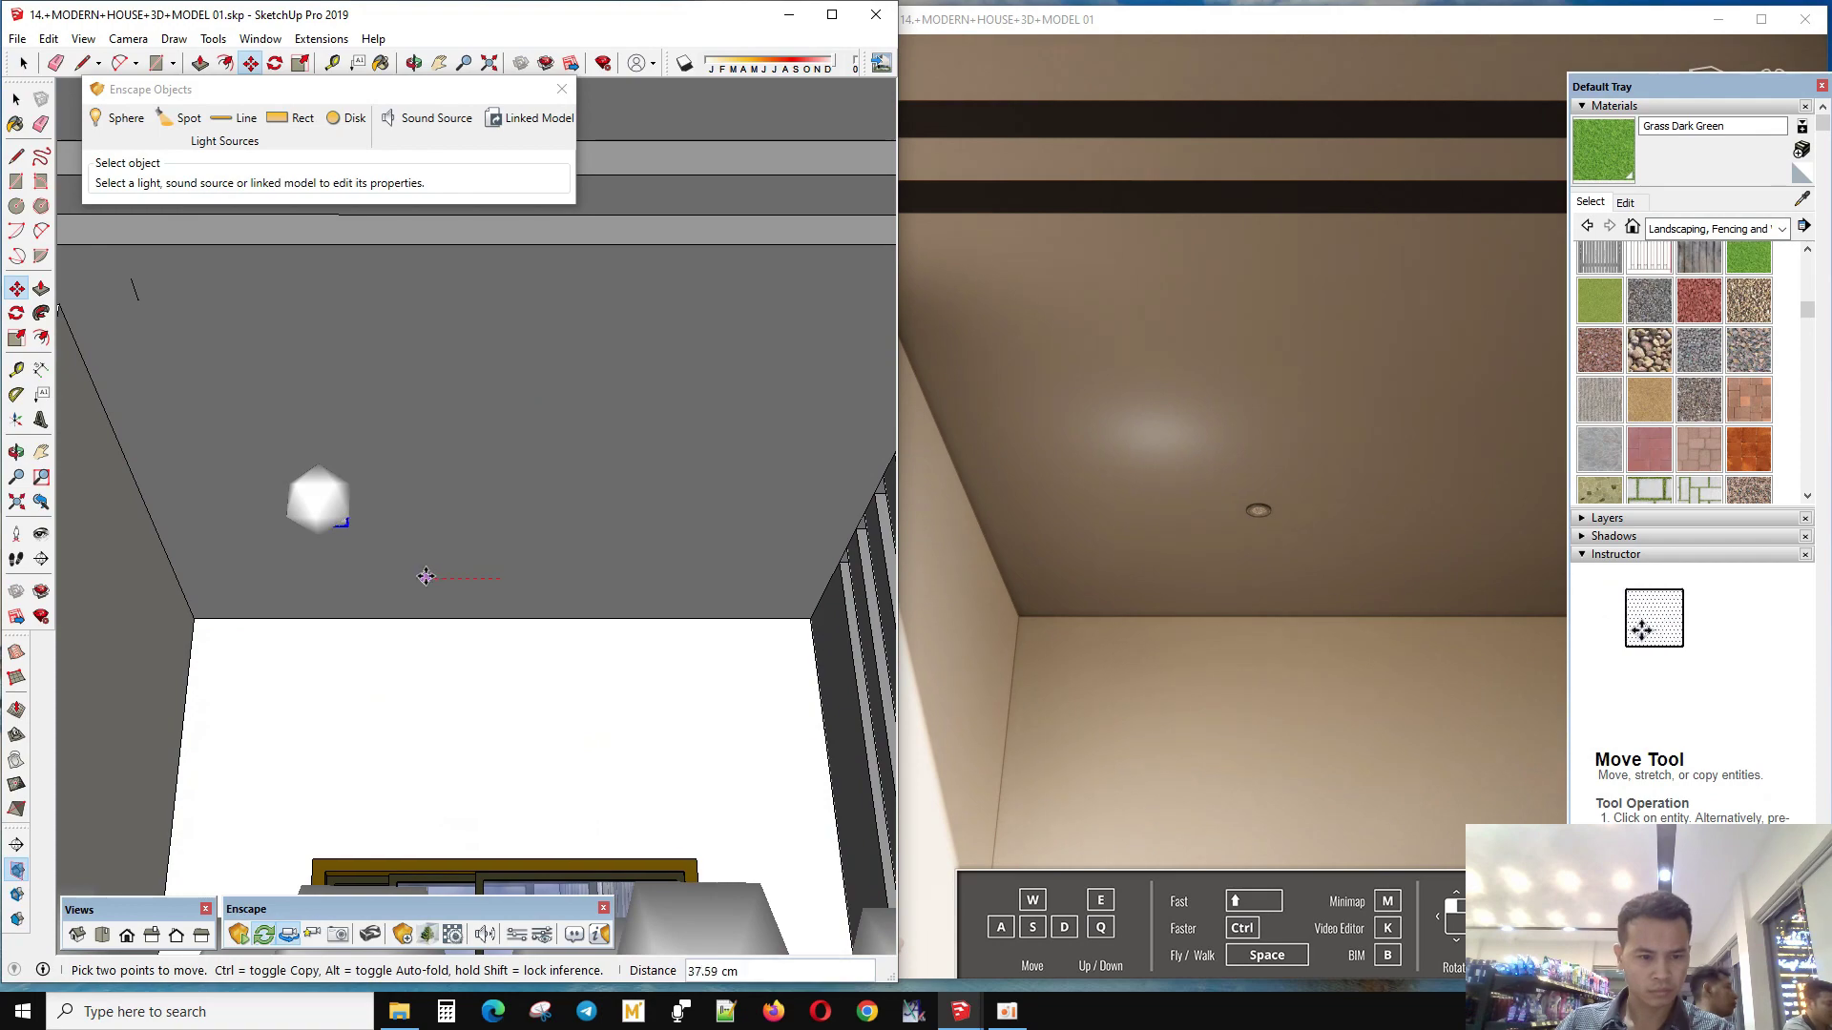
key(space)
scroll(373, 501, up, 3)
- Lower the sphere light's luminous intensity from 10 cd down to 5 cd
click(255, 507)
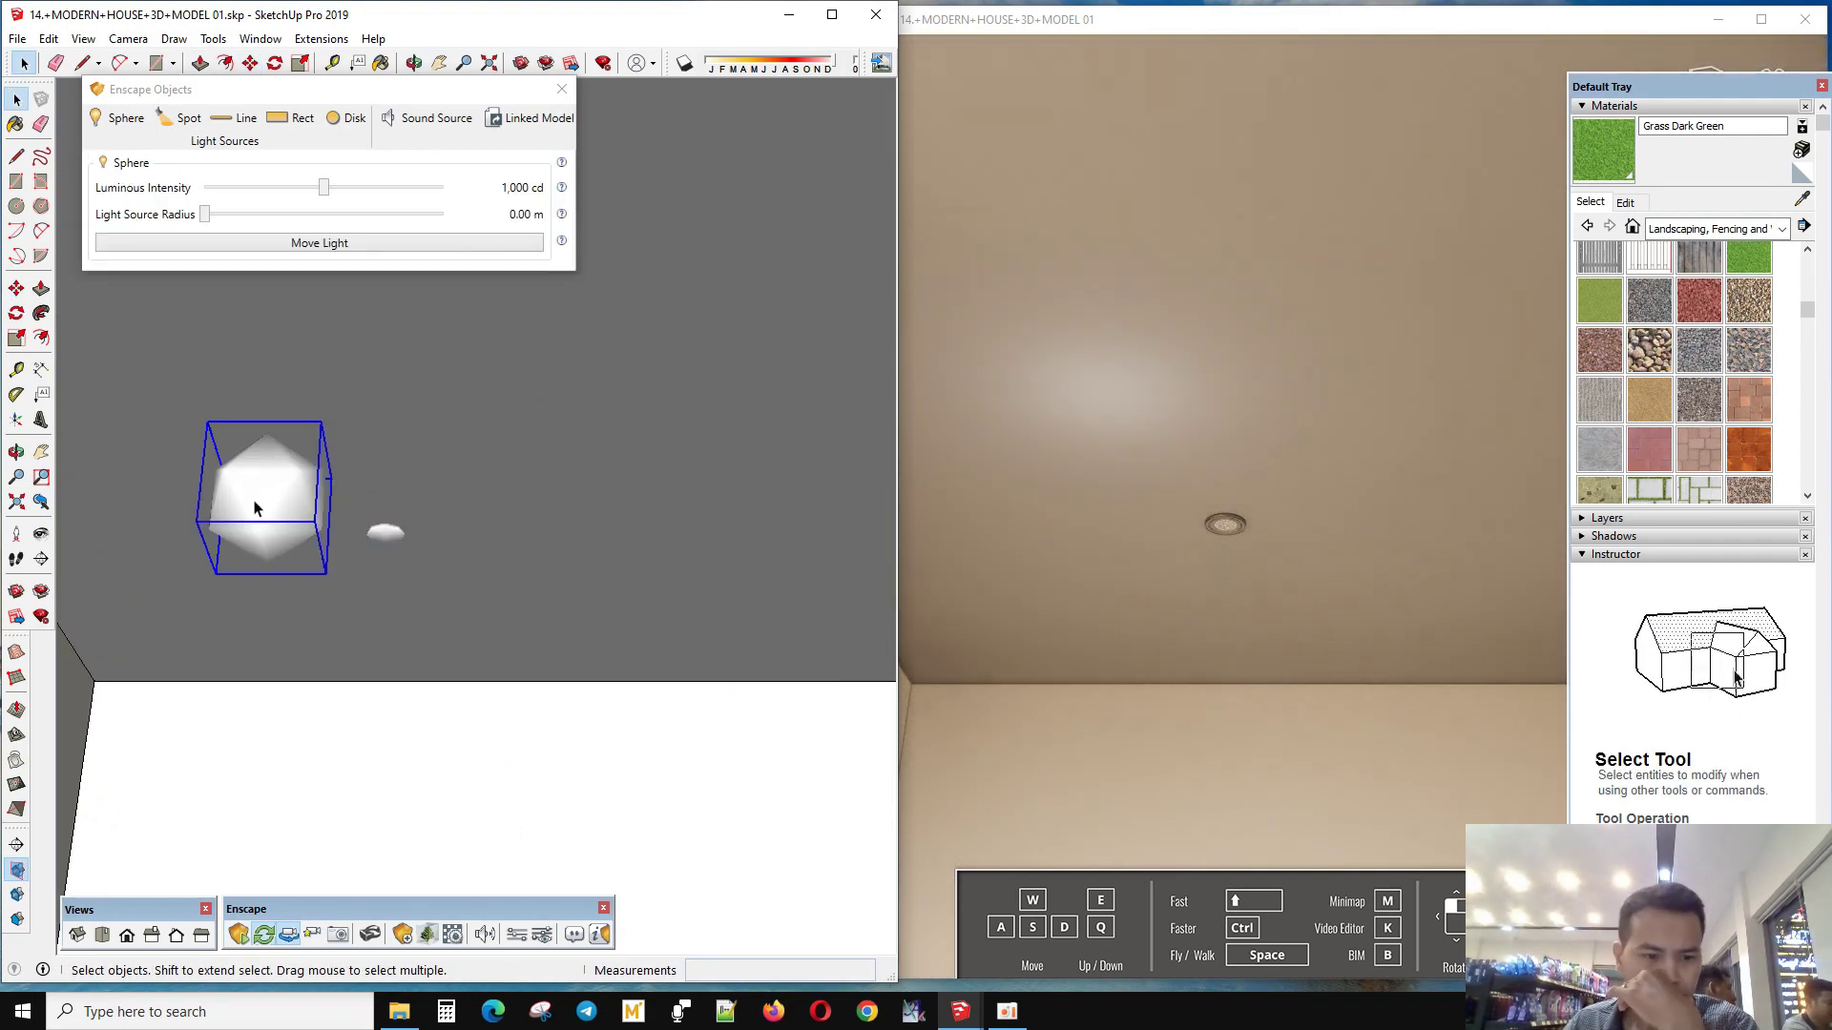
scroll(399, 599, down, 2)
scroll(336, 548, up, 2)
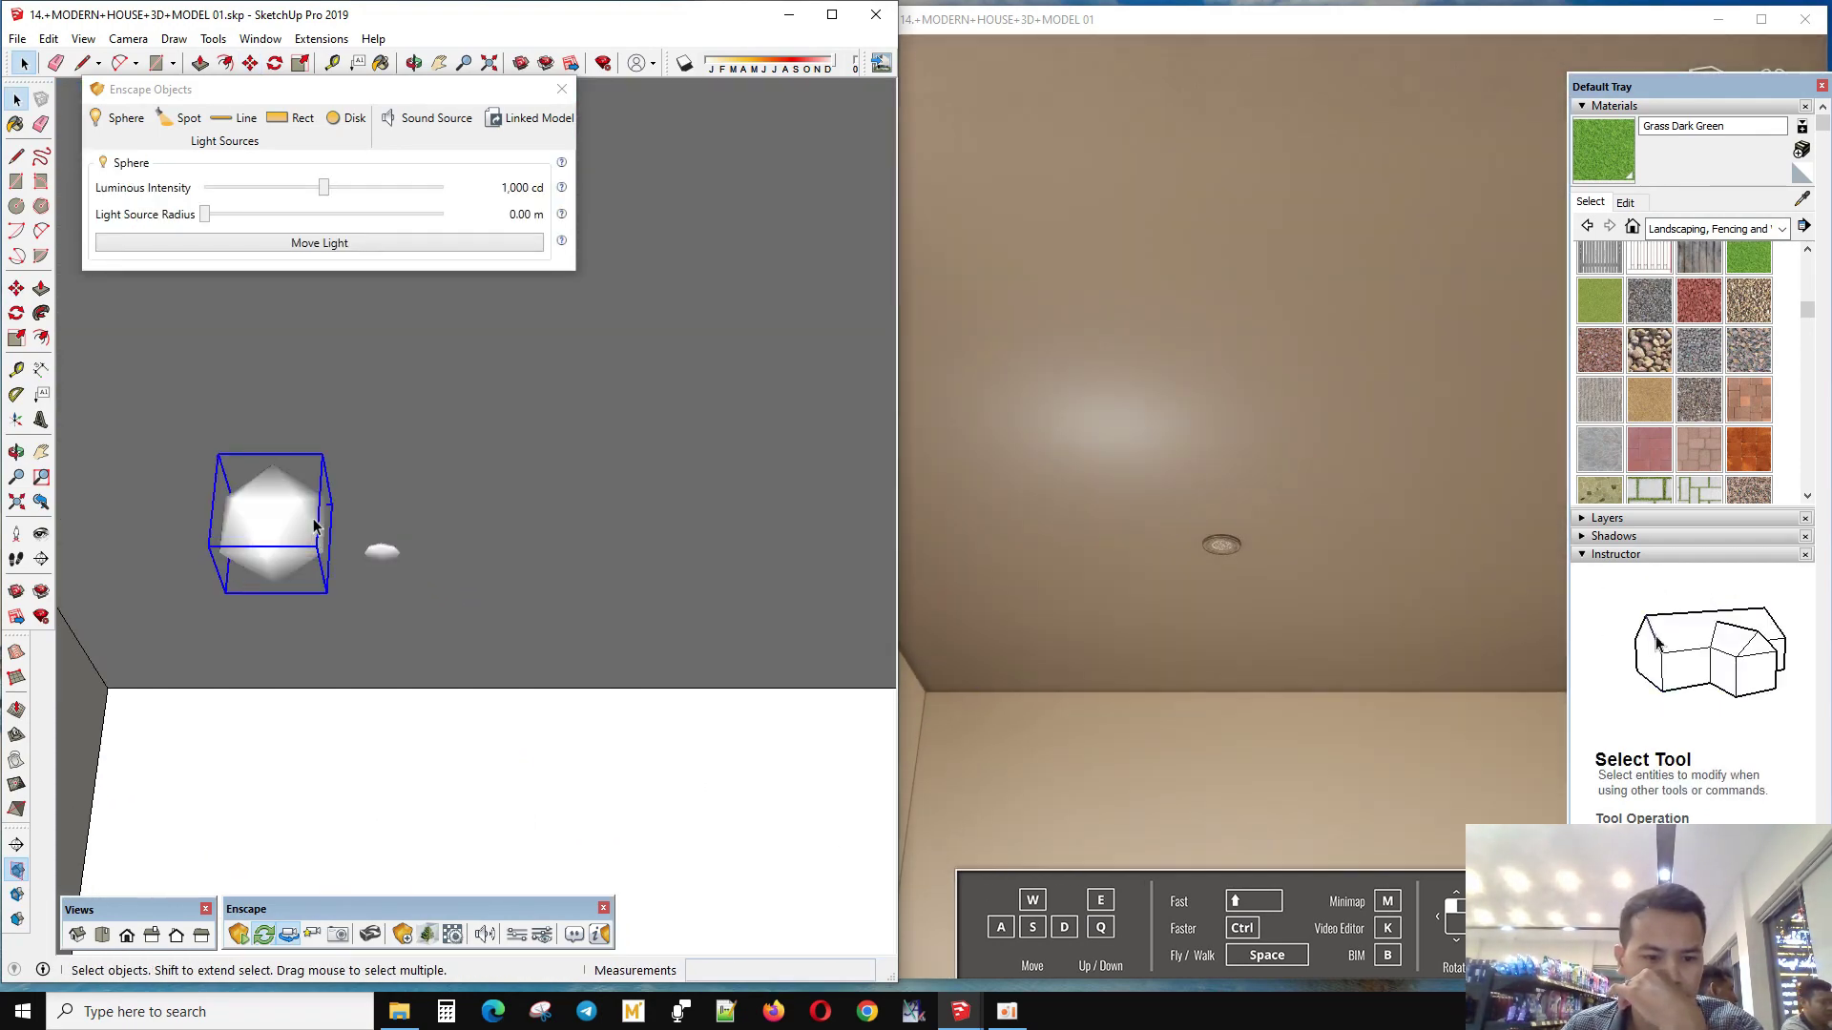
drag(329, 193, 246, 193)
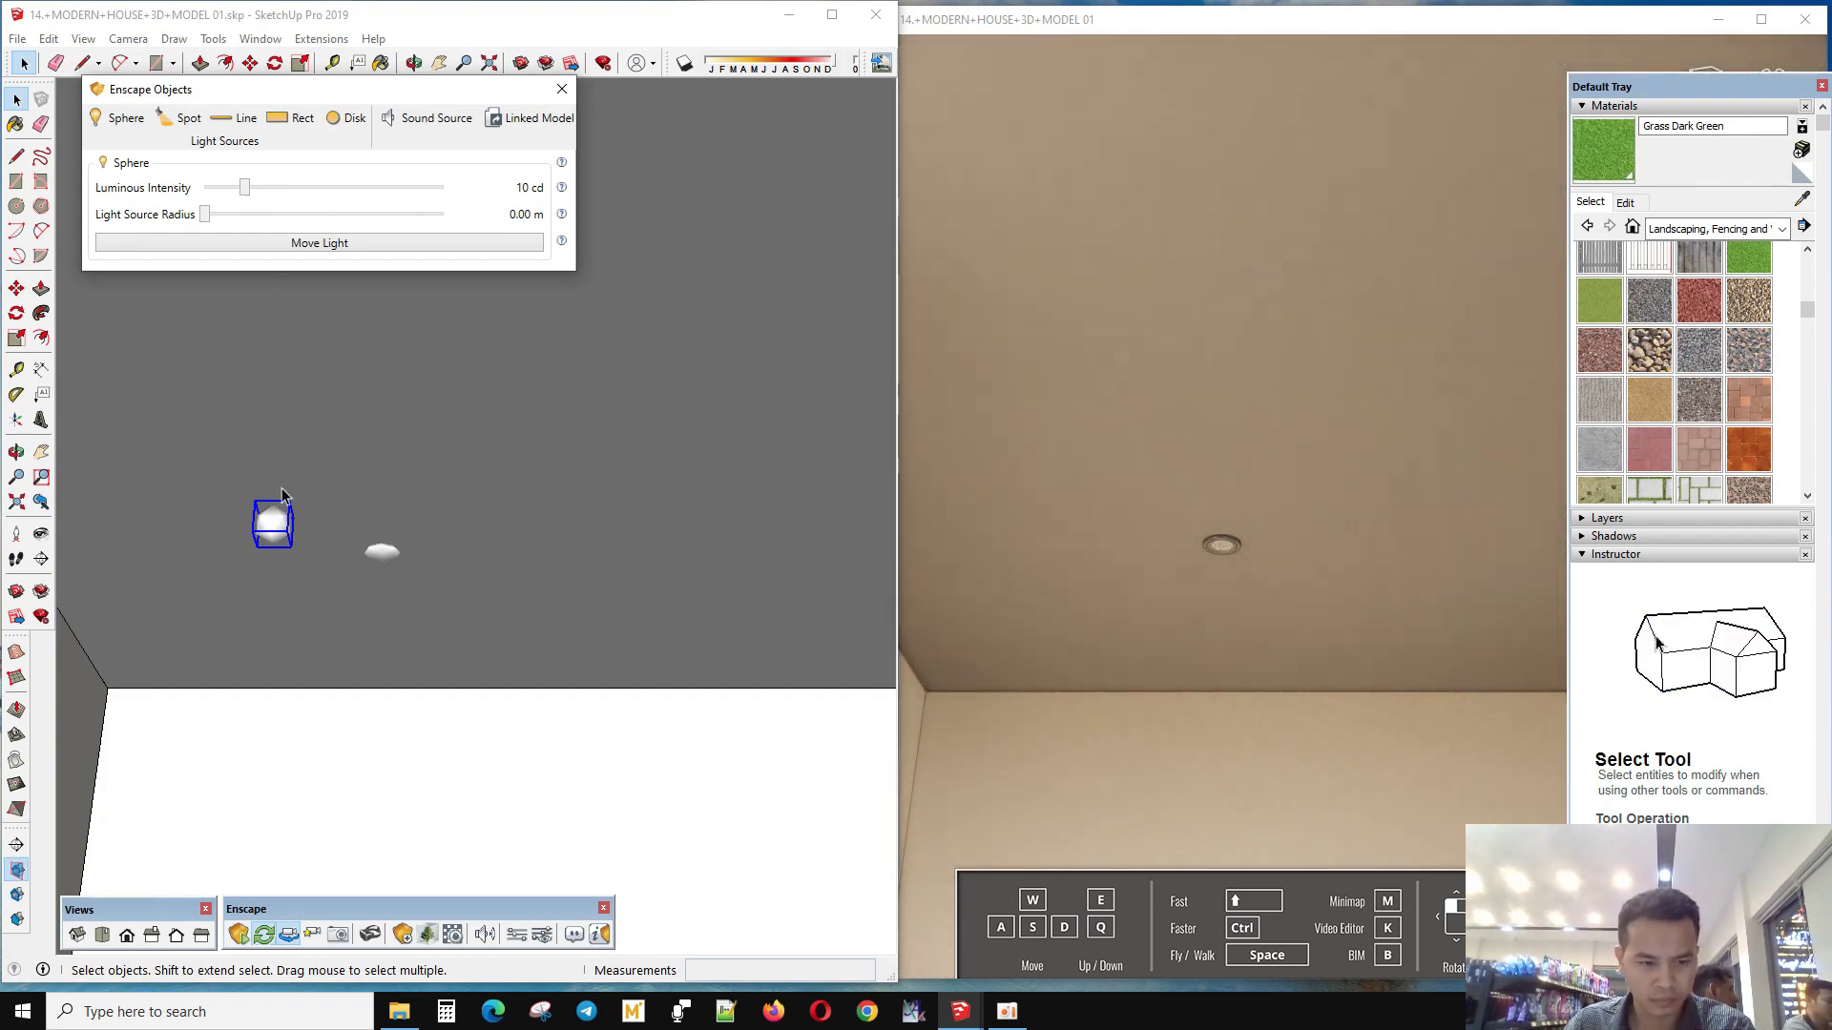
scroll(370, 578, up, 2)
scroll(371, 578, up, 2)
drag(244, 195, 238, 197)
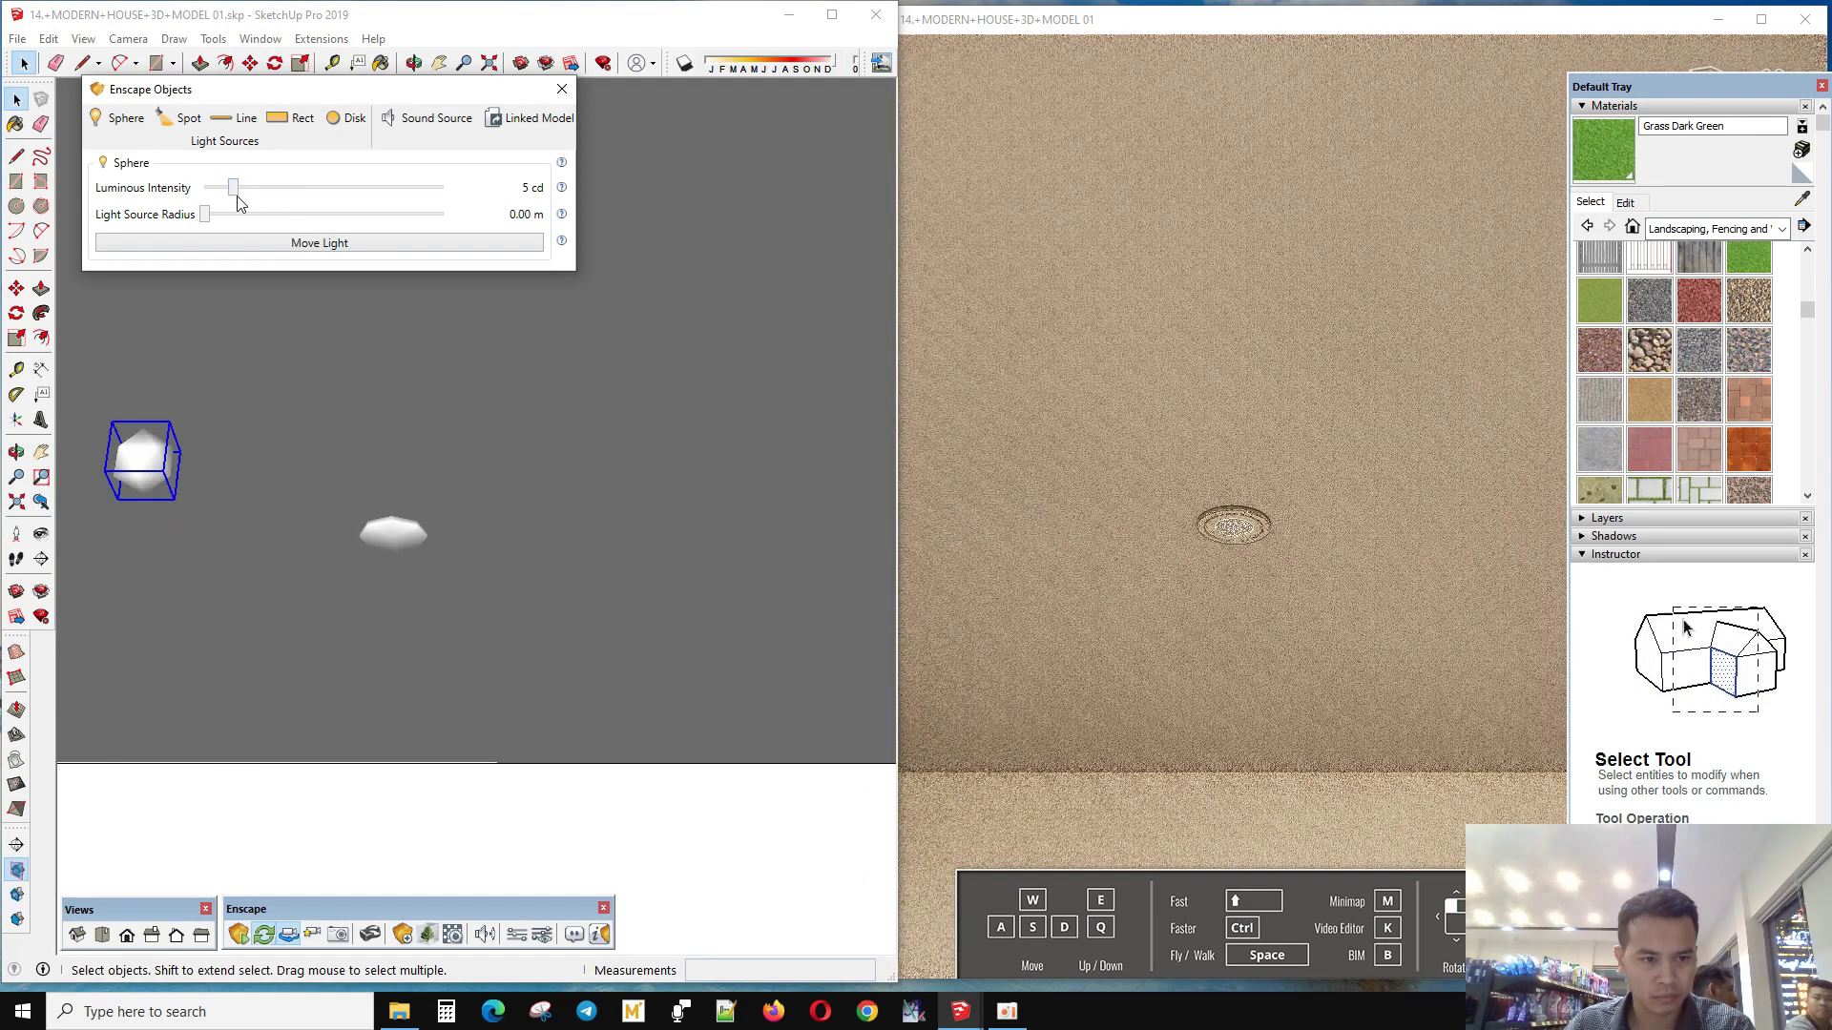
- Move the ceiling lamp 15 cm toward the sphere light
click(376, 535)
key(m)
click(482, 596)
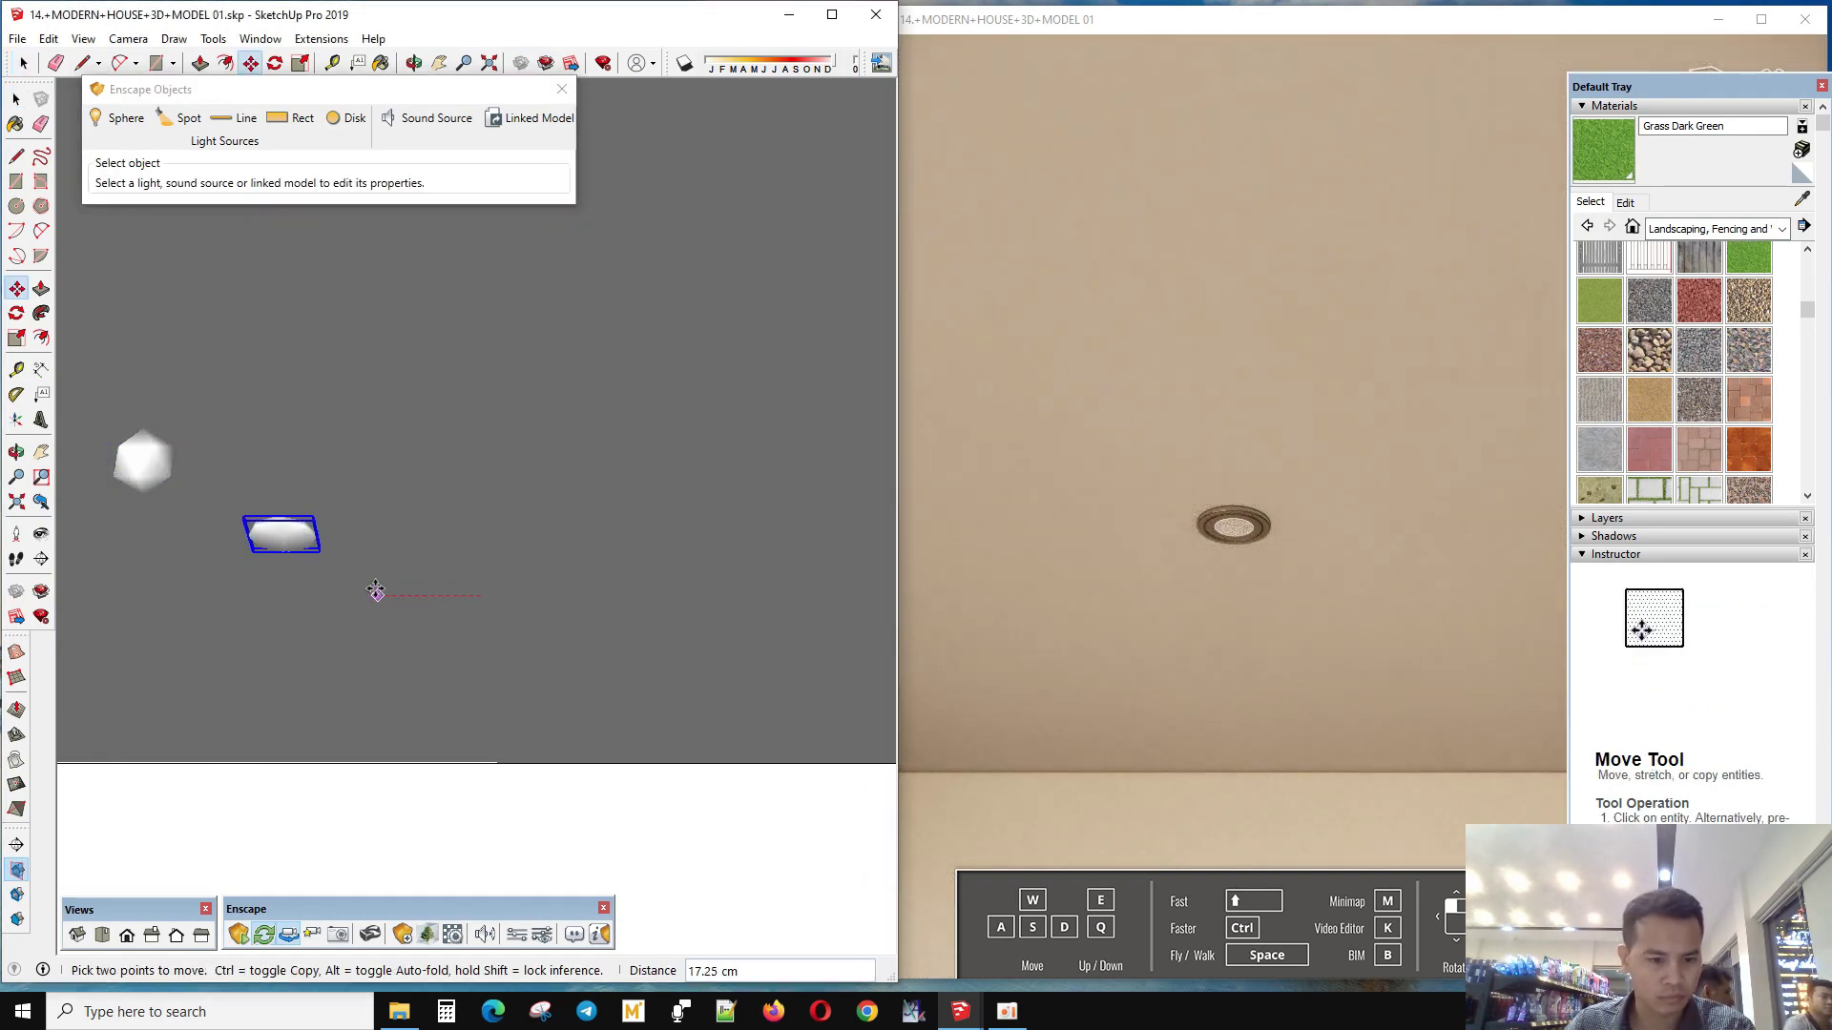
text(15)
key(Return)
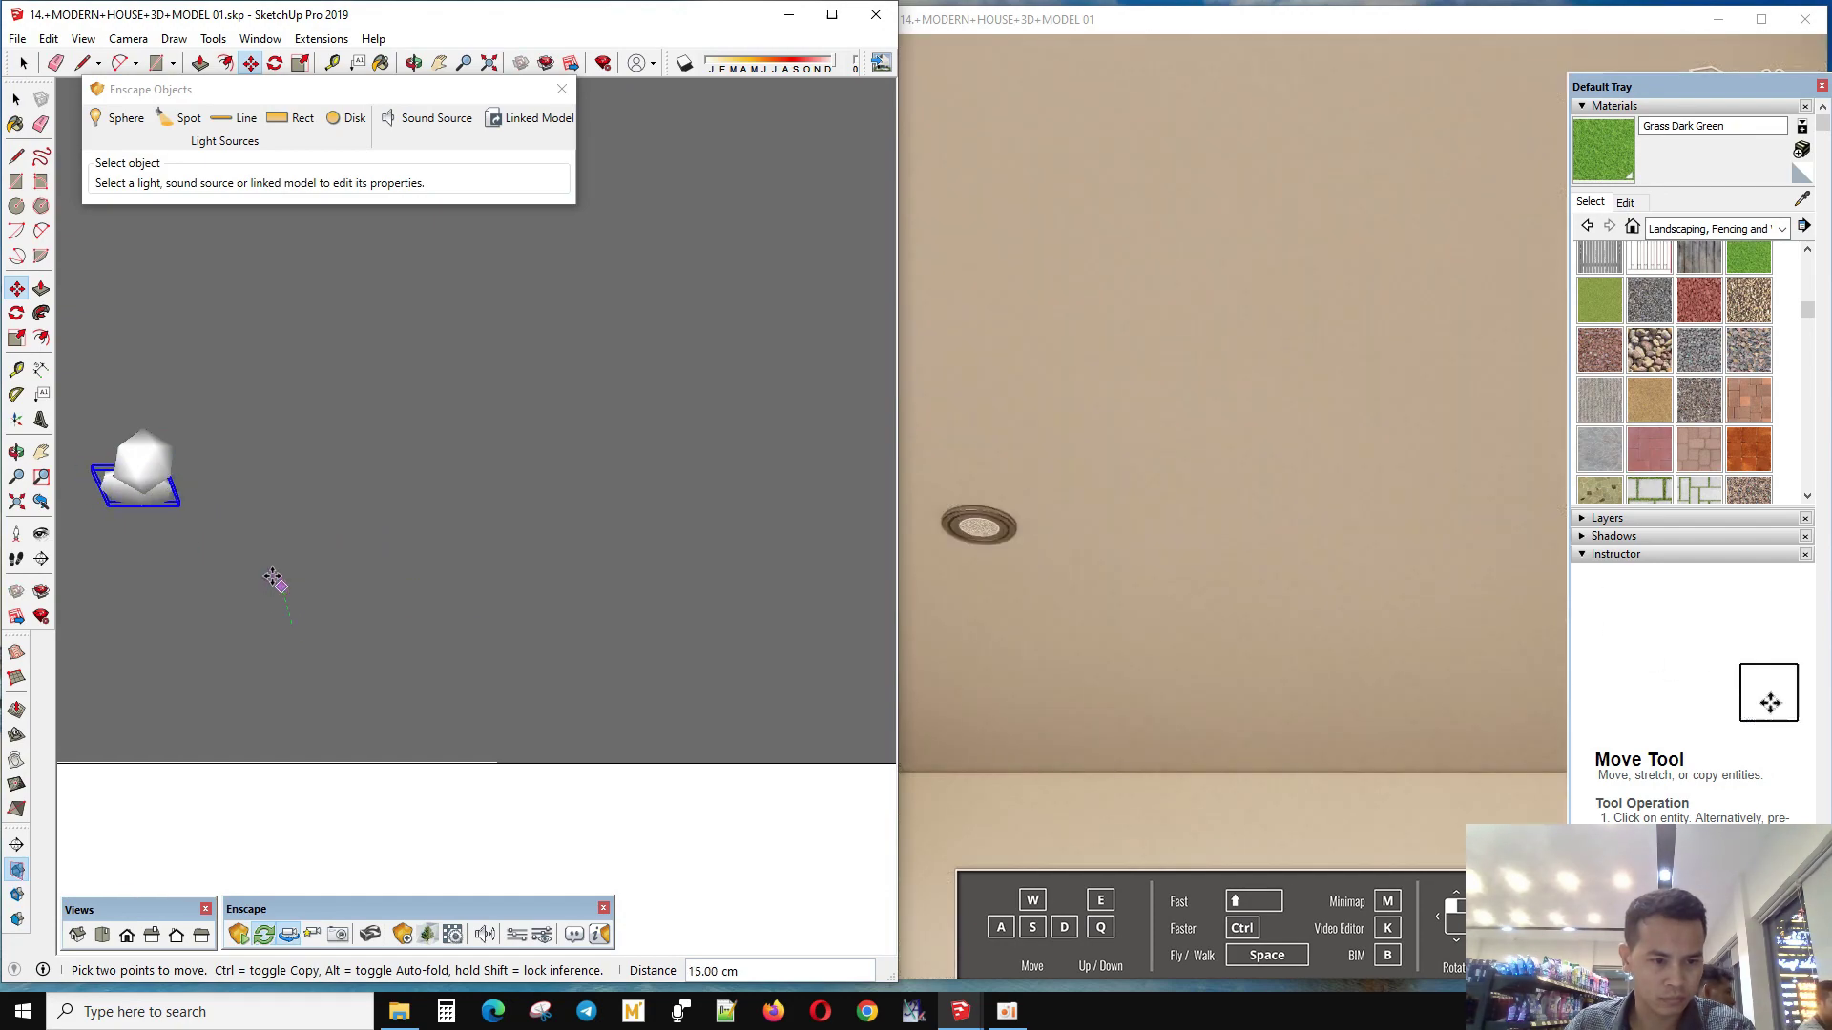
scroll(106, 388, up, 2)
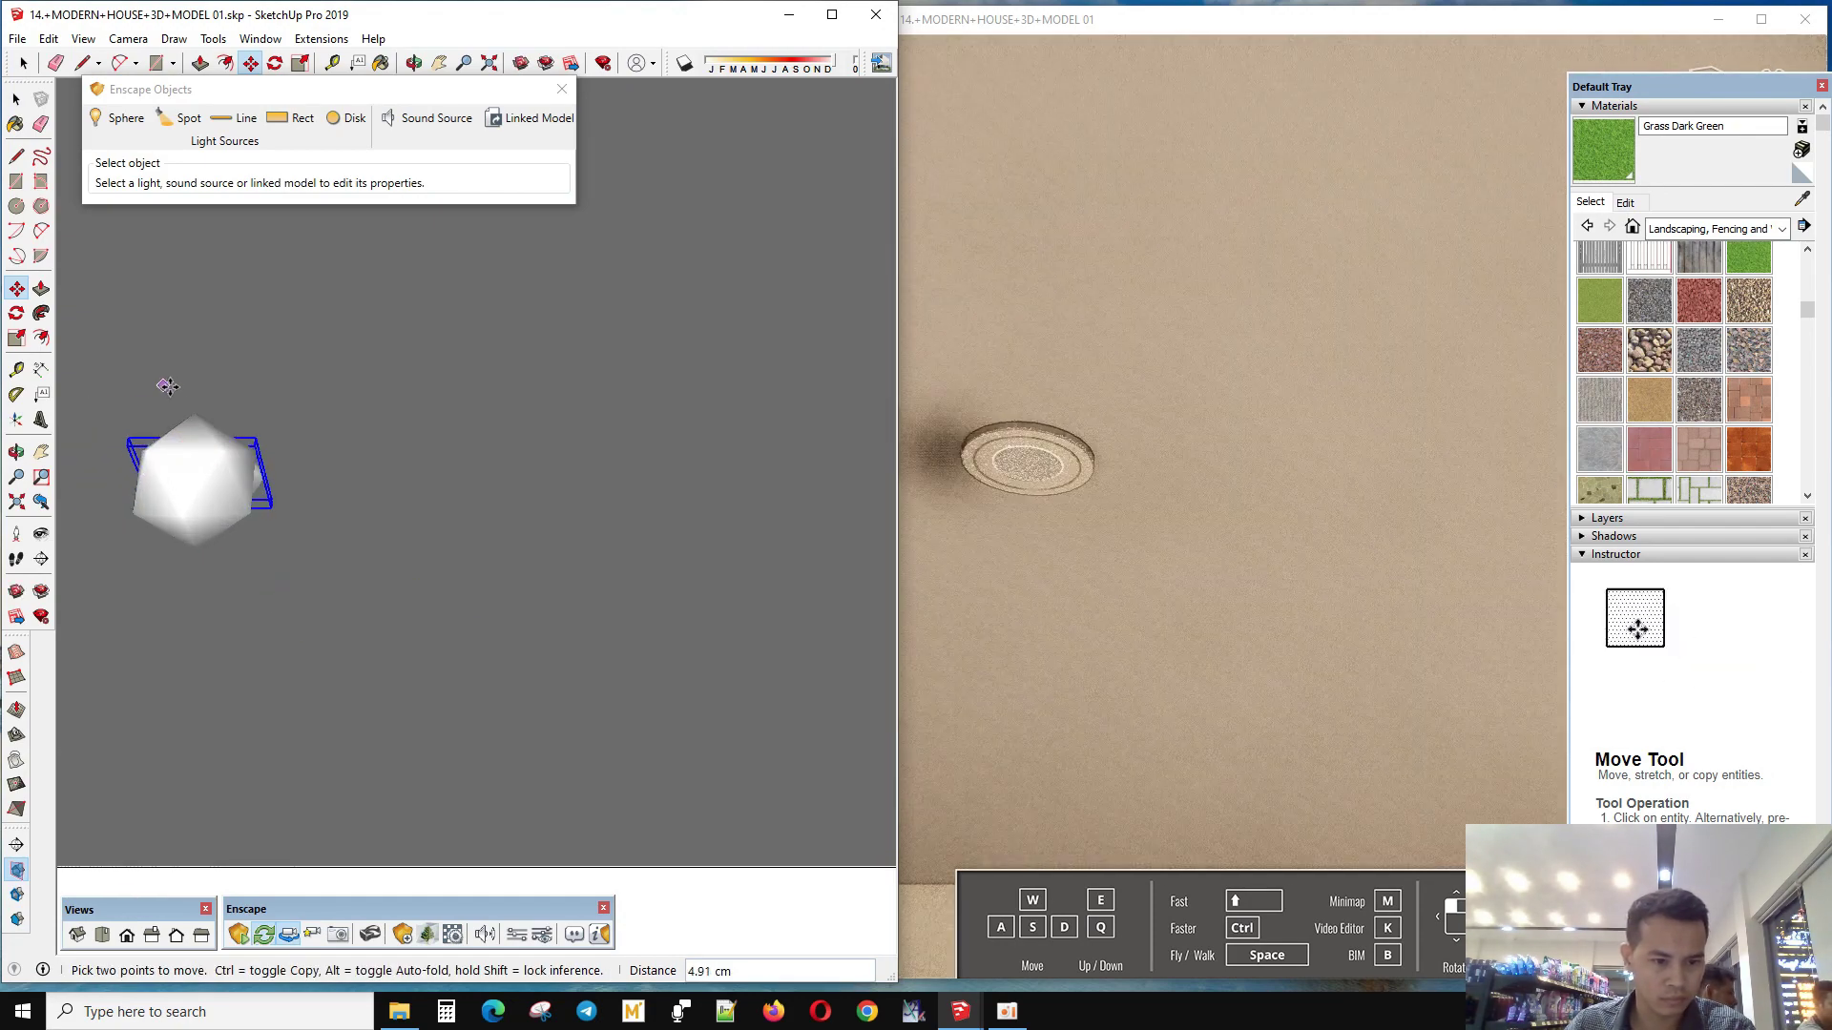
scroll(276, 433, up, 2)
scroll(421, 458, down, 2)
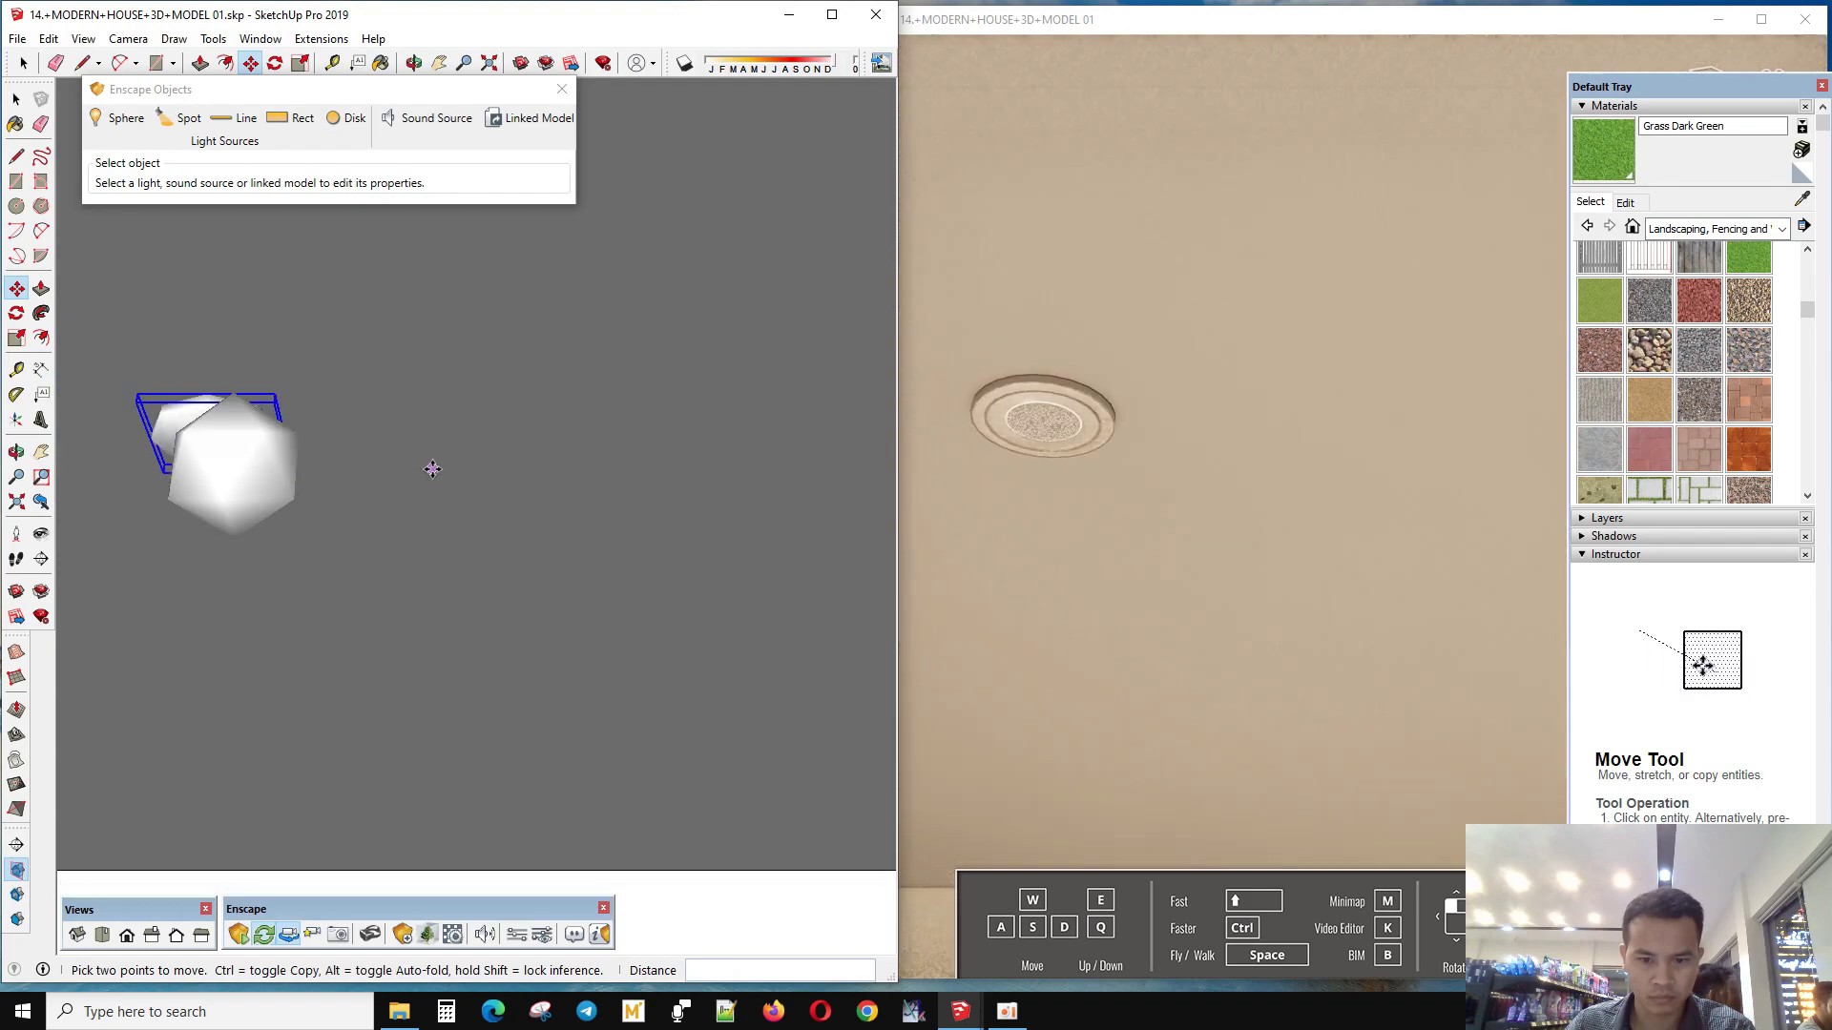
scroll(449, 499, down, 2)
scroll(439, 487, down, 3)
key(space)
mouse_move(443, 468)
middle_down()
mouse_move(397, 605)
mouse_move(449, 691)
mouse_move(401, 449)
middle_up()
- Move the 5 cd sphere light up to sit at the ceiling lamp
click(401, 565)
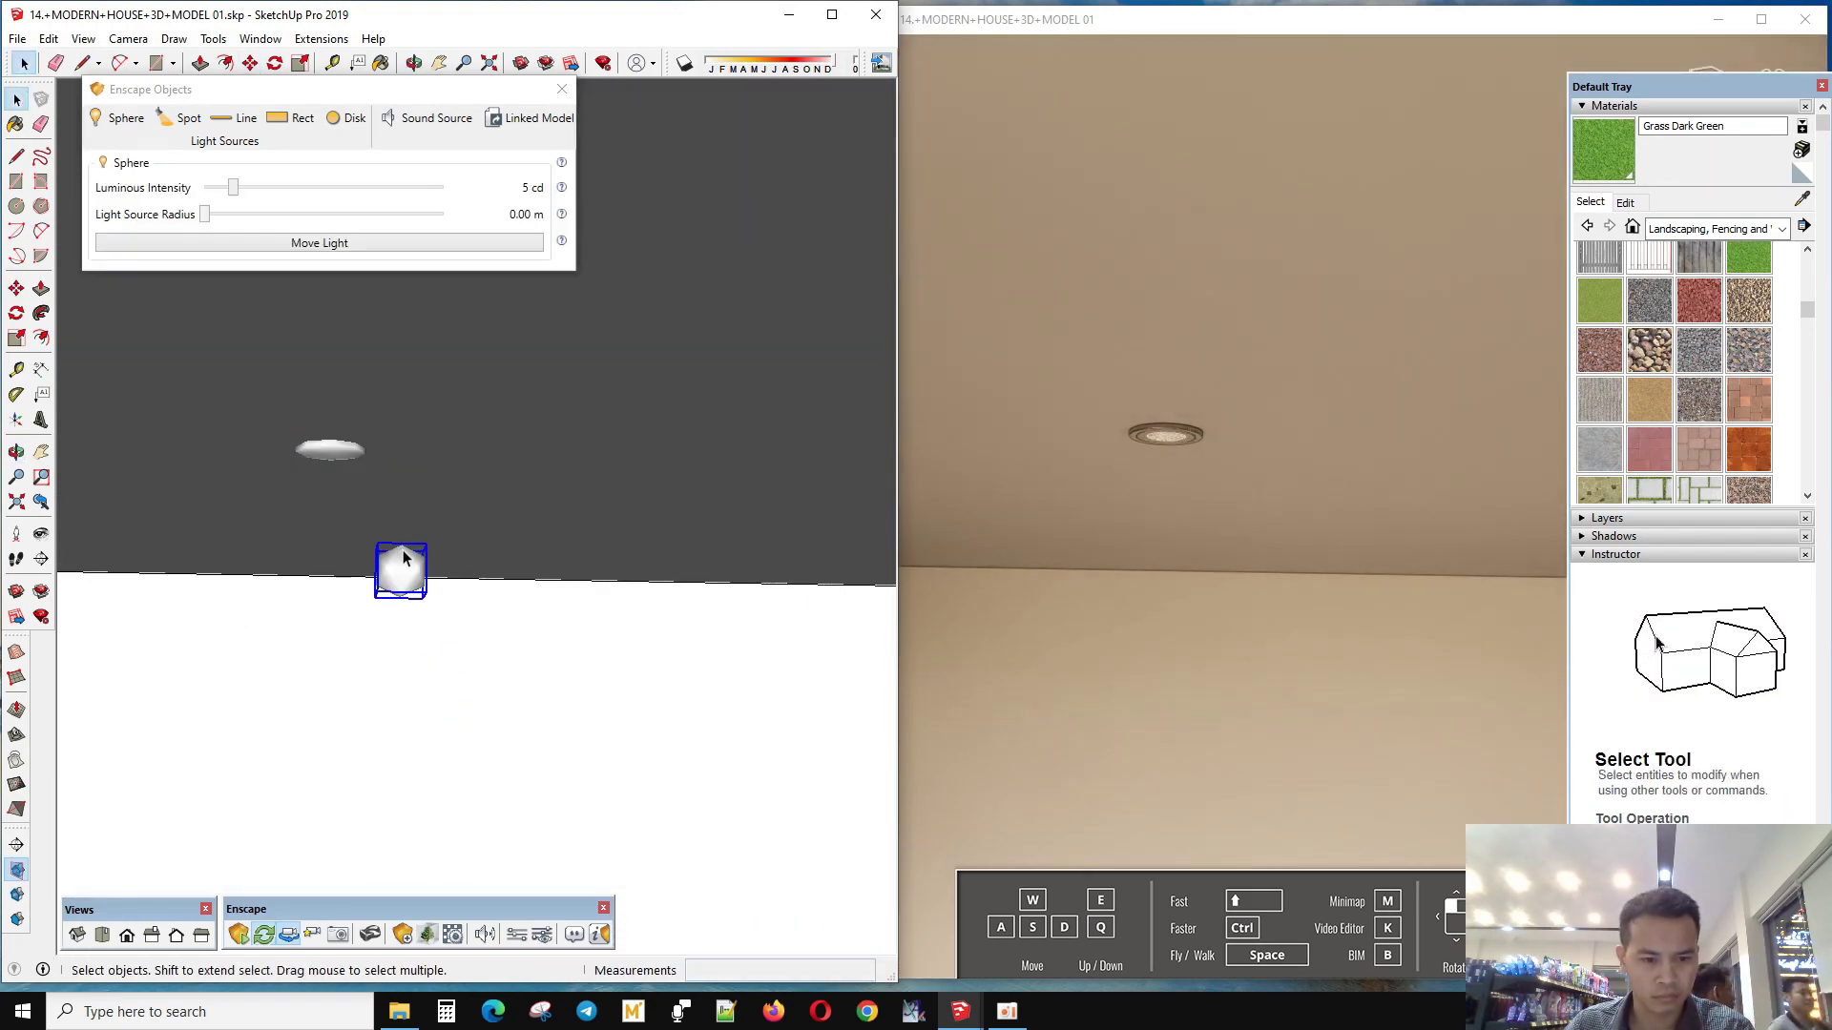
key(m)
click(399, 548)
click(329, 452)
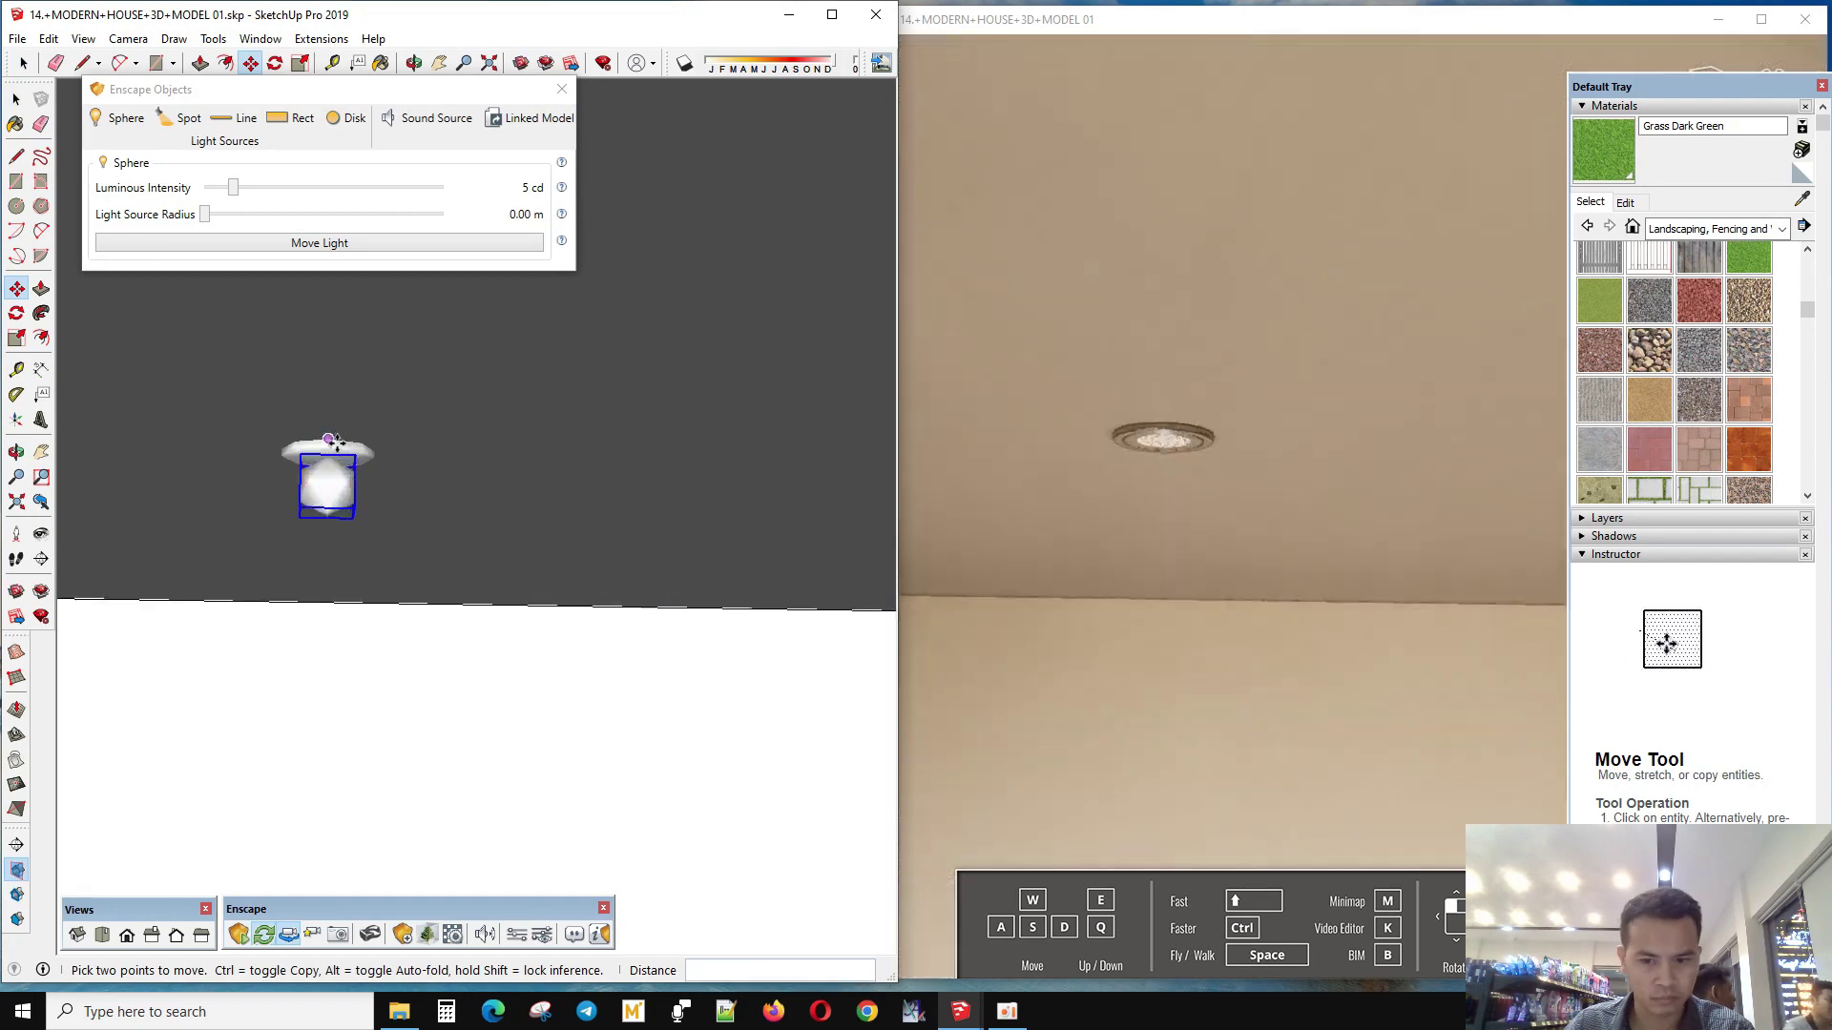
scroll(253, 438, up, 5)
mouse_move(253, 438)
middle_down()
mouse_move(129, 643)
mouse_move(348, 544)
middle_up()
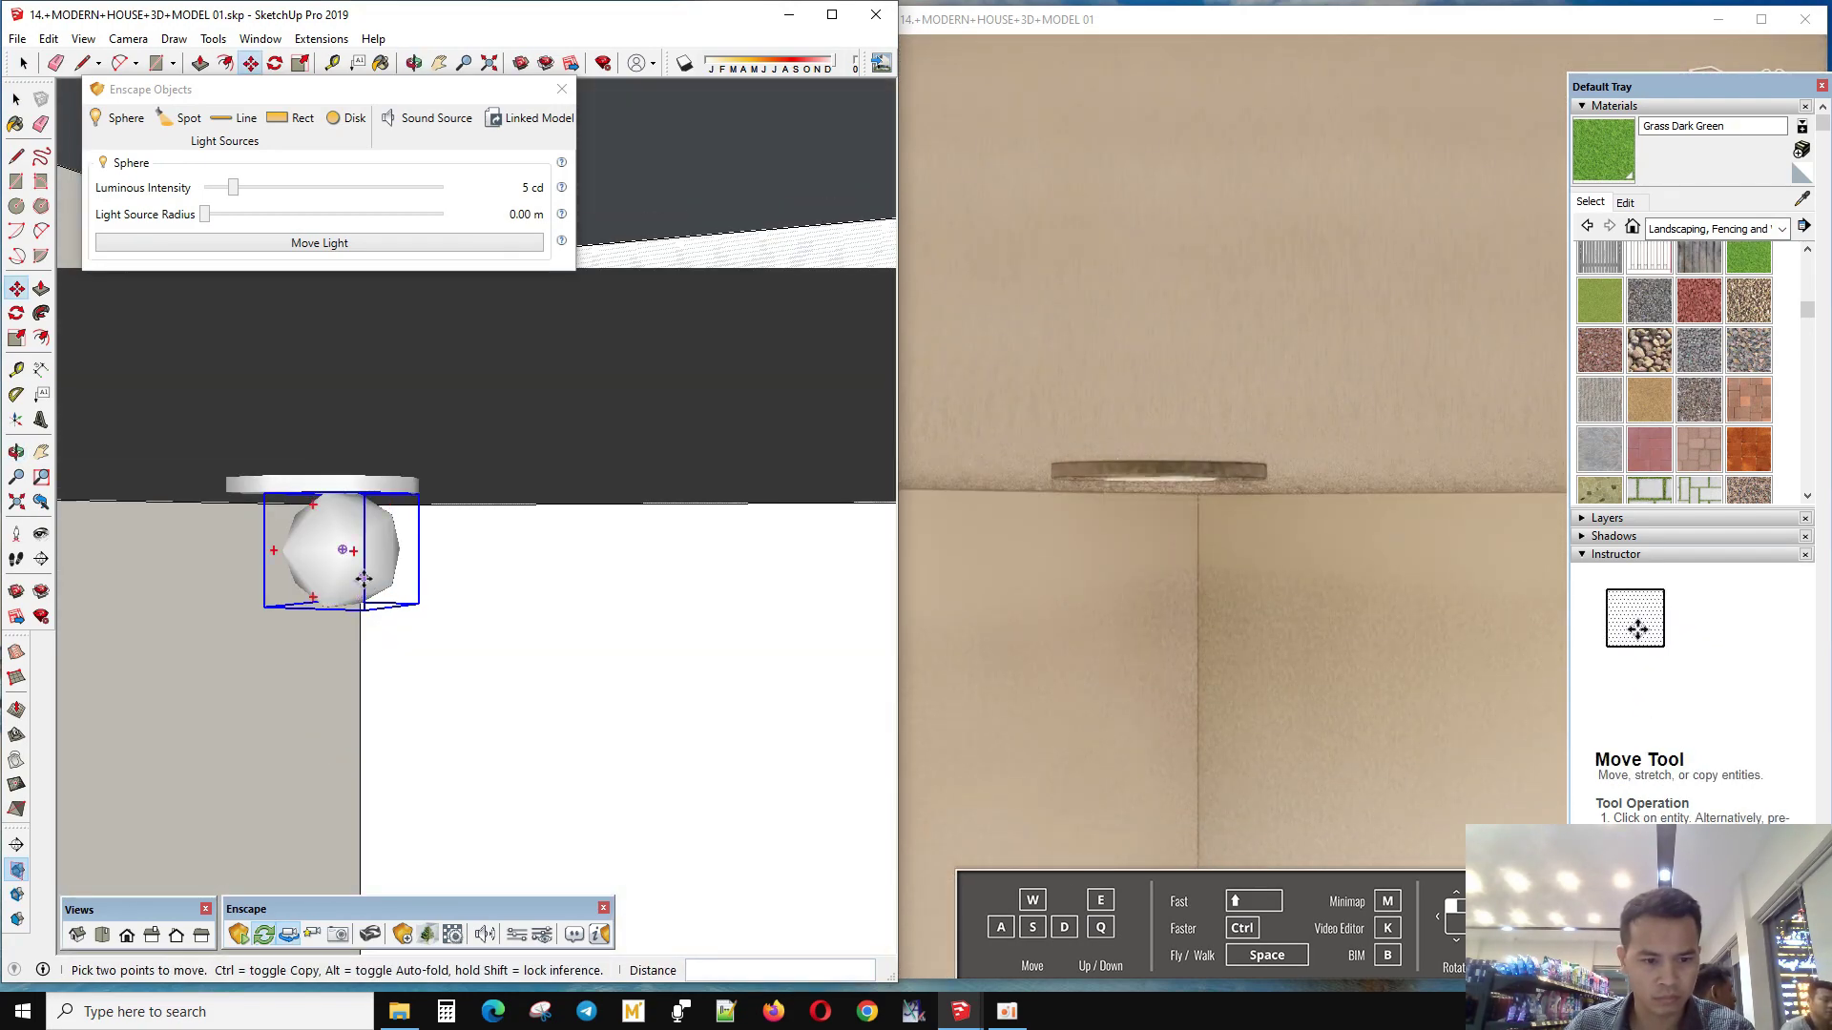
scroll(318, 613, up, 3)
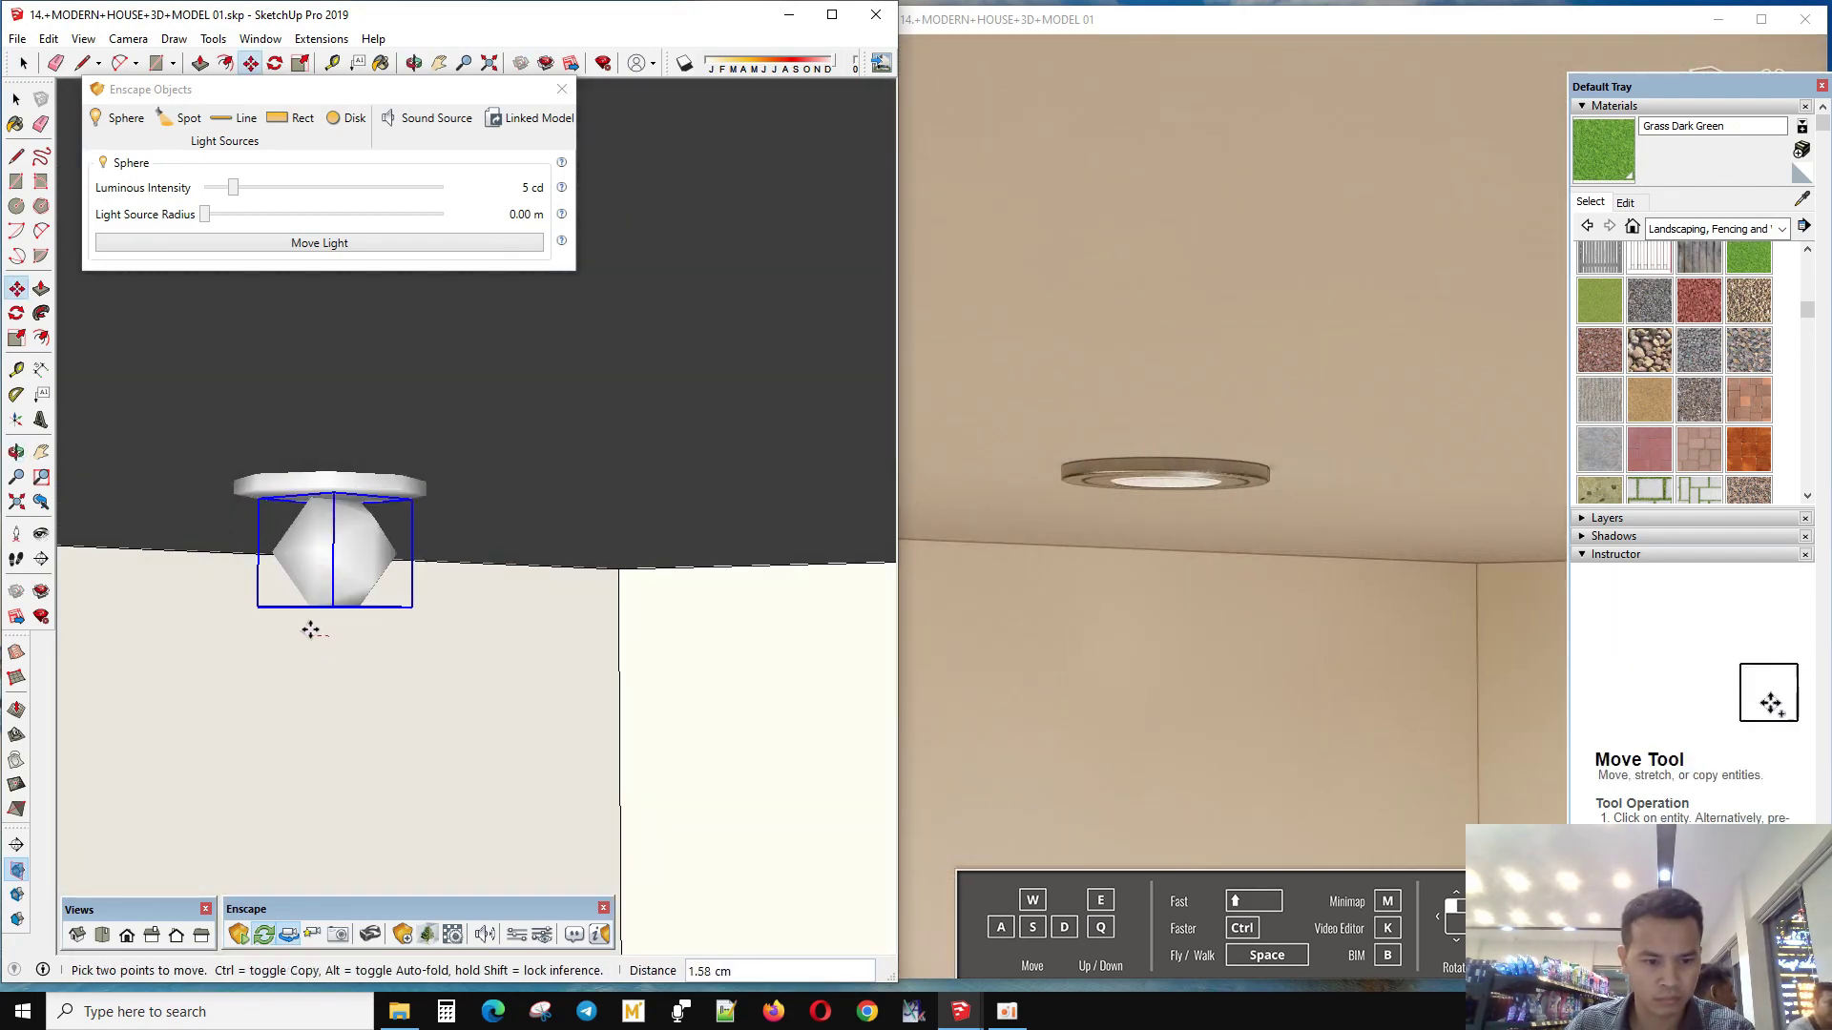
- Orbit around the lamp to check alignment and fine-tune the sphere light's position
middle_drag(310, 625, 782, 481)
middle_drag(495, 524, 501, 544)
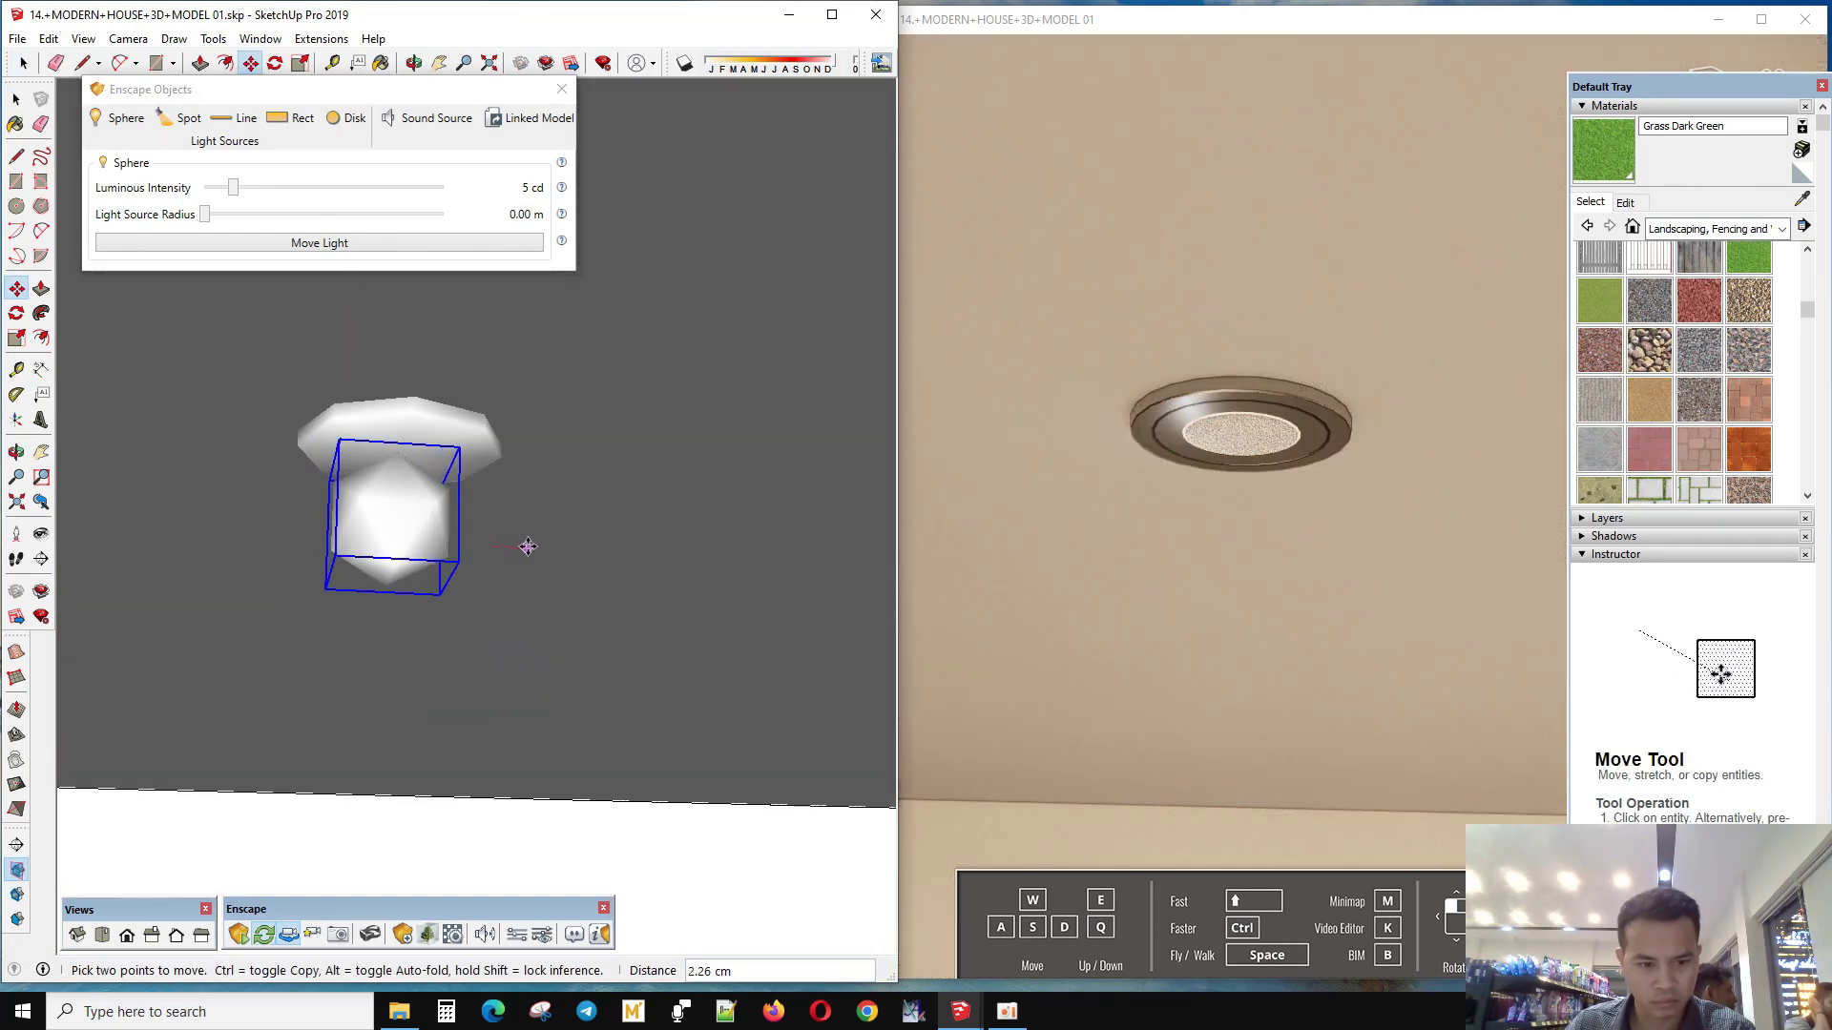
mouse_move(536, 544)
middle_down()
mouse_move(555, 530)
mouse_move(552, 626)
middle_up()
click(555, 531)
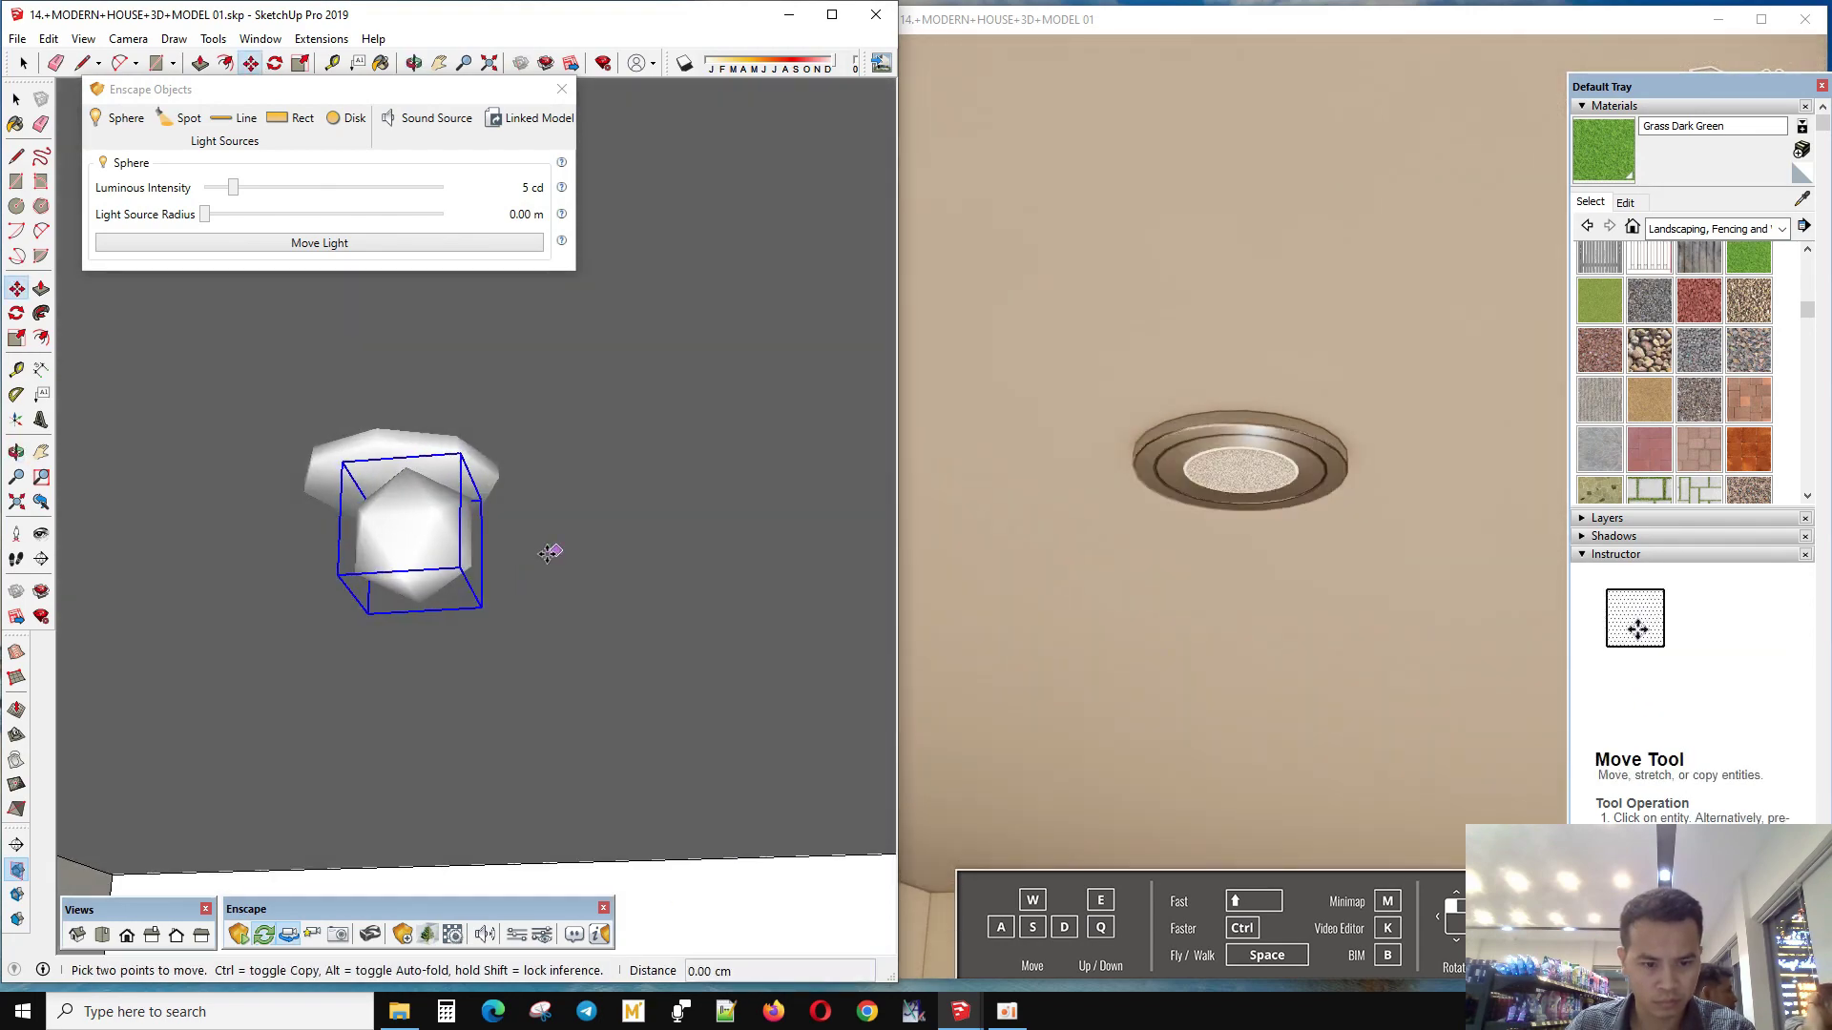
middle_drag(538, 554, 542, 423)
key(space)
right_click(488, 469)
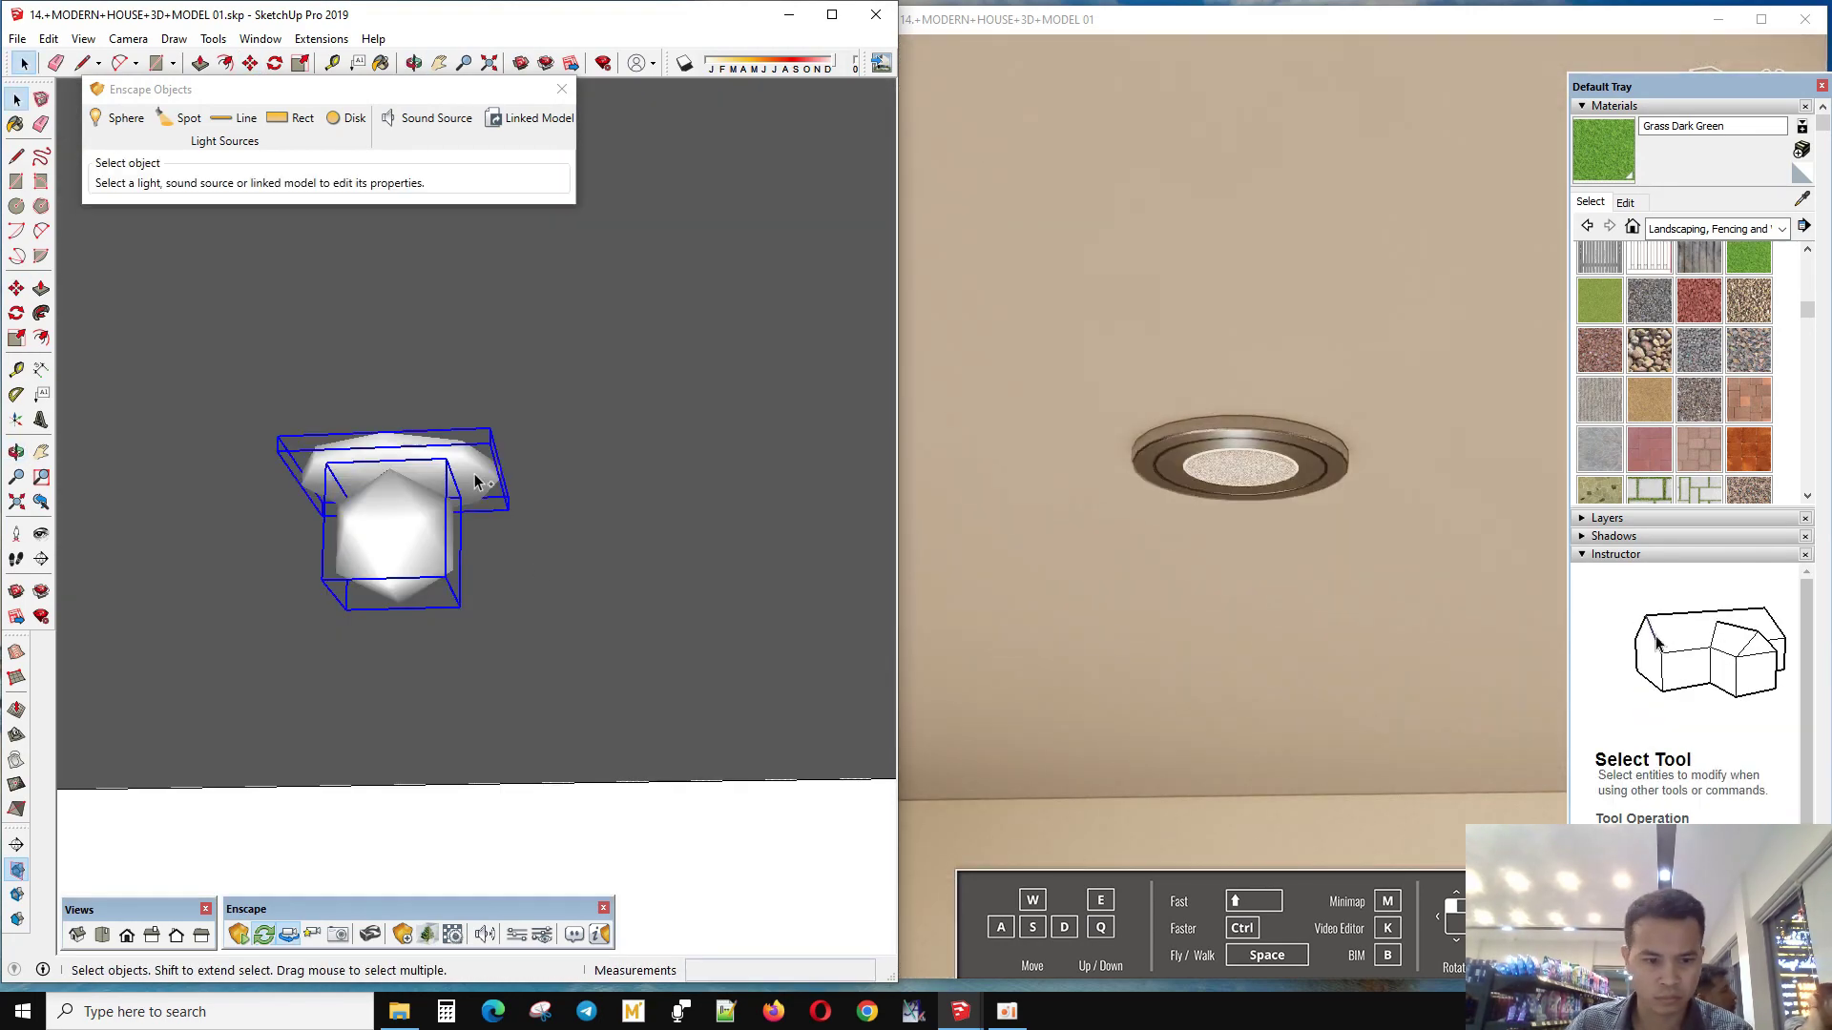
click(522, 679)
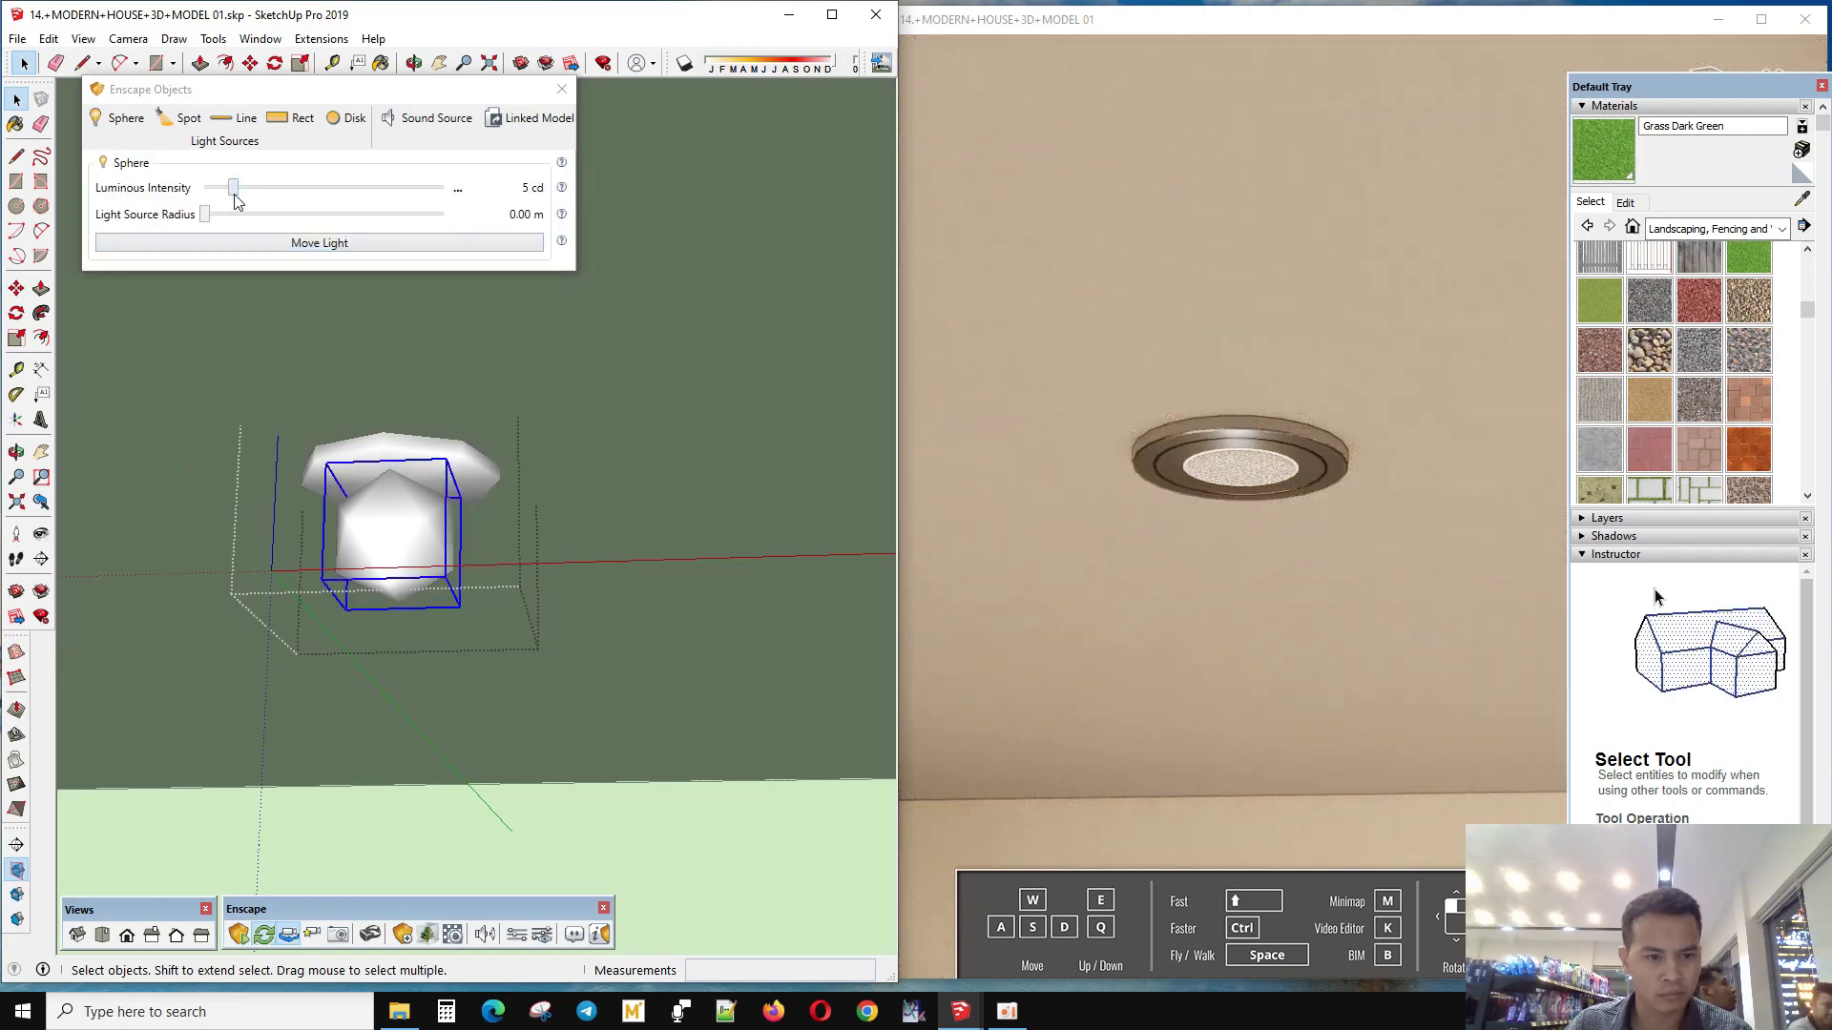
- Raise the sphere light's luminous intensity to 1,541 cd
drag(233, 188, 331, 188)
scroll(420, 585, up, 3)
scroll(467, 555, down, 2)
mouse_move(466, 555)
middle_down()
mouse_move(534, 563)
mouse_move(555, 589)
mouse_move(630, 511)
middle_up()
scroll(618, 534, down, 5)
- Reselect the balcony sphere light and raise its intensity to 5,506 cd
key(Escape)
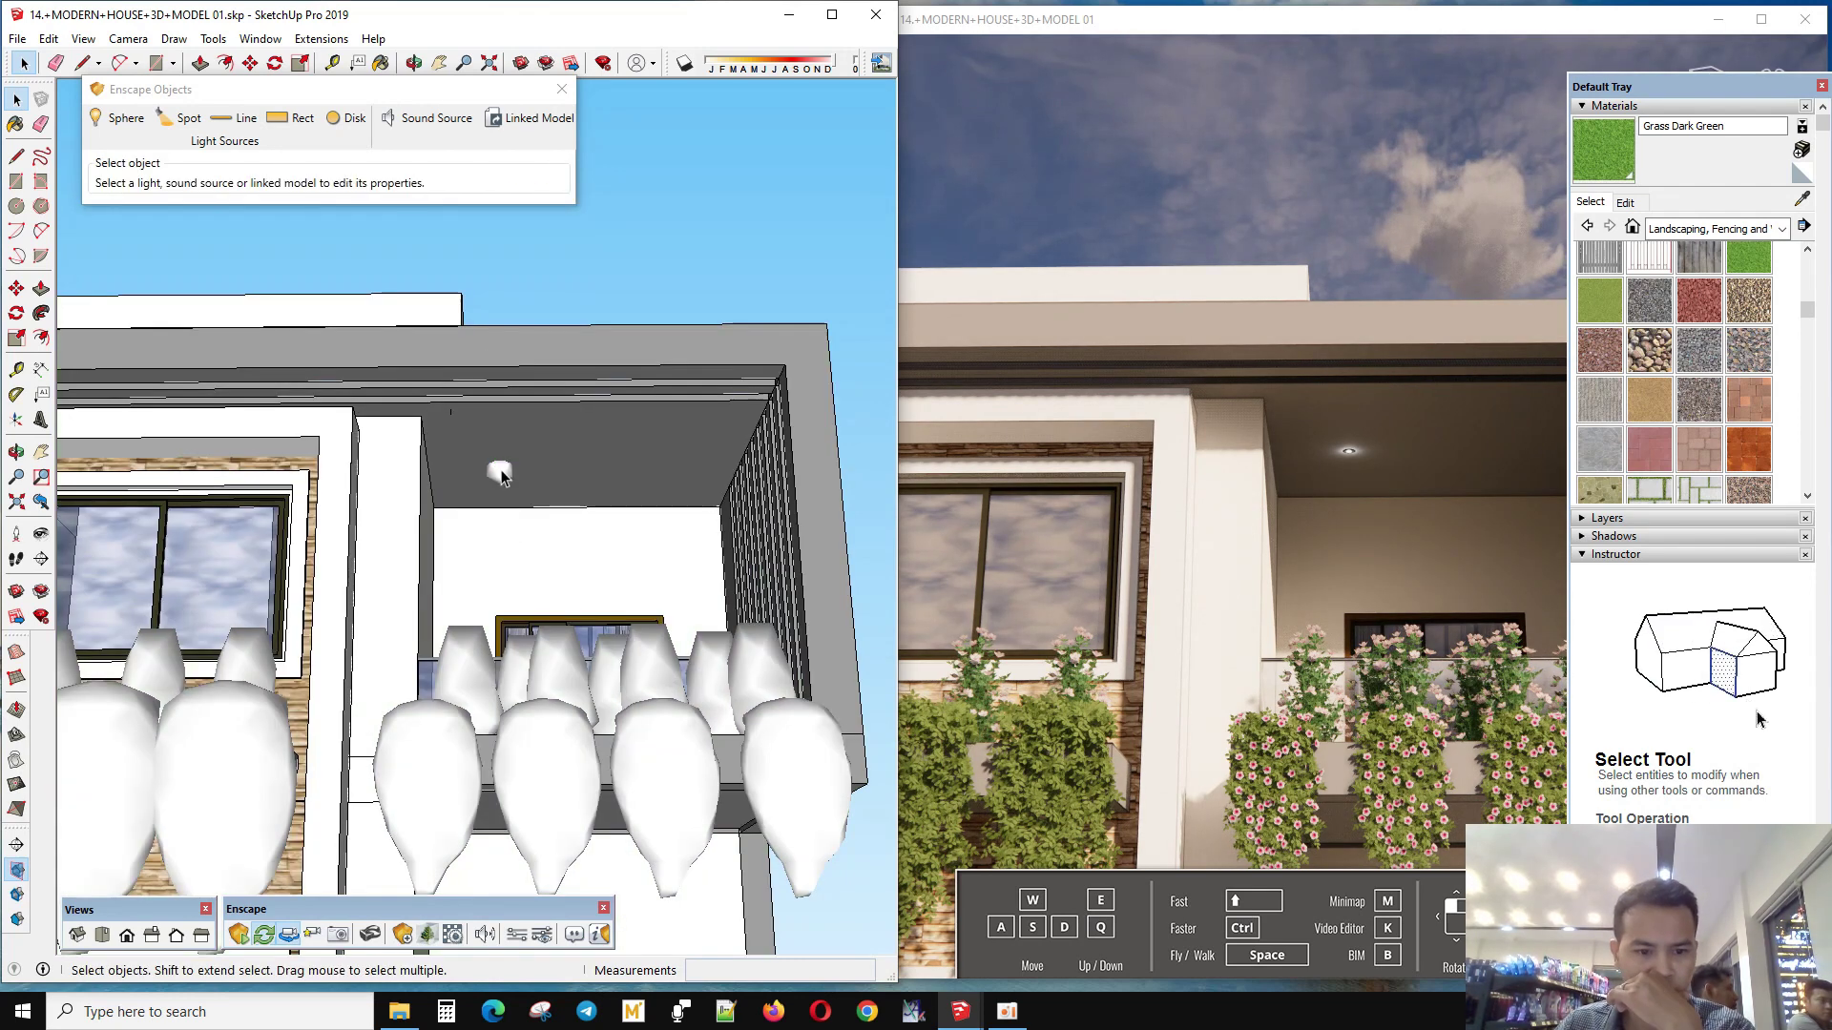
click(500, 474)
middle_drag(500, 483, 536, 587)
key(m)
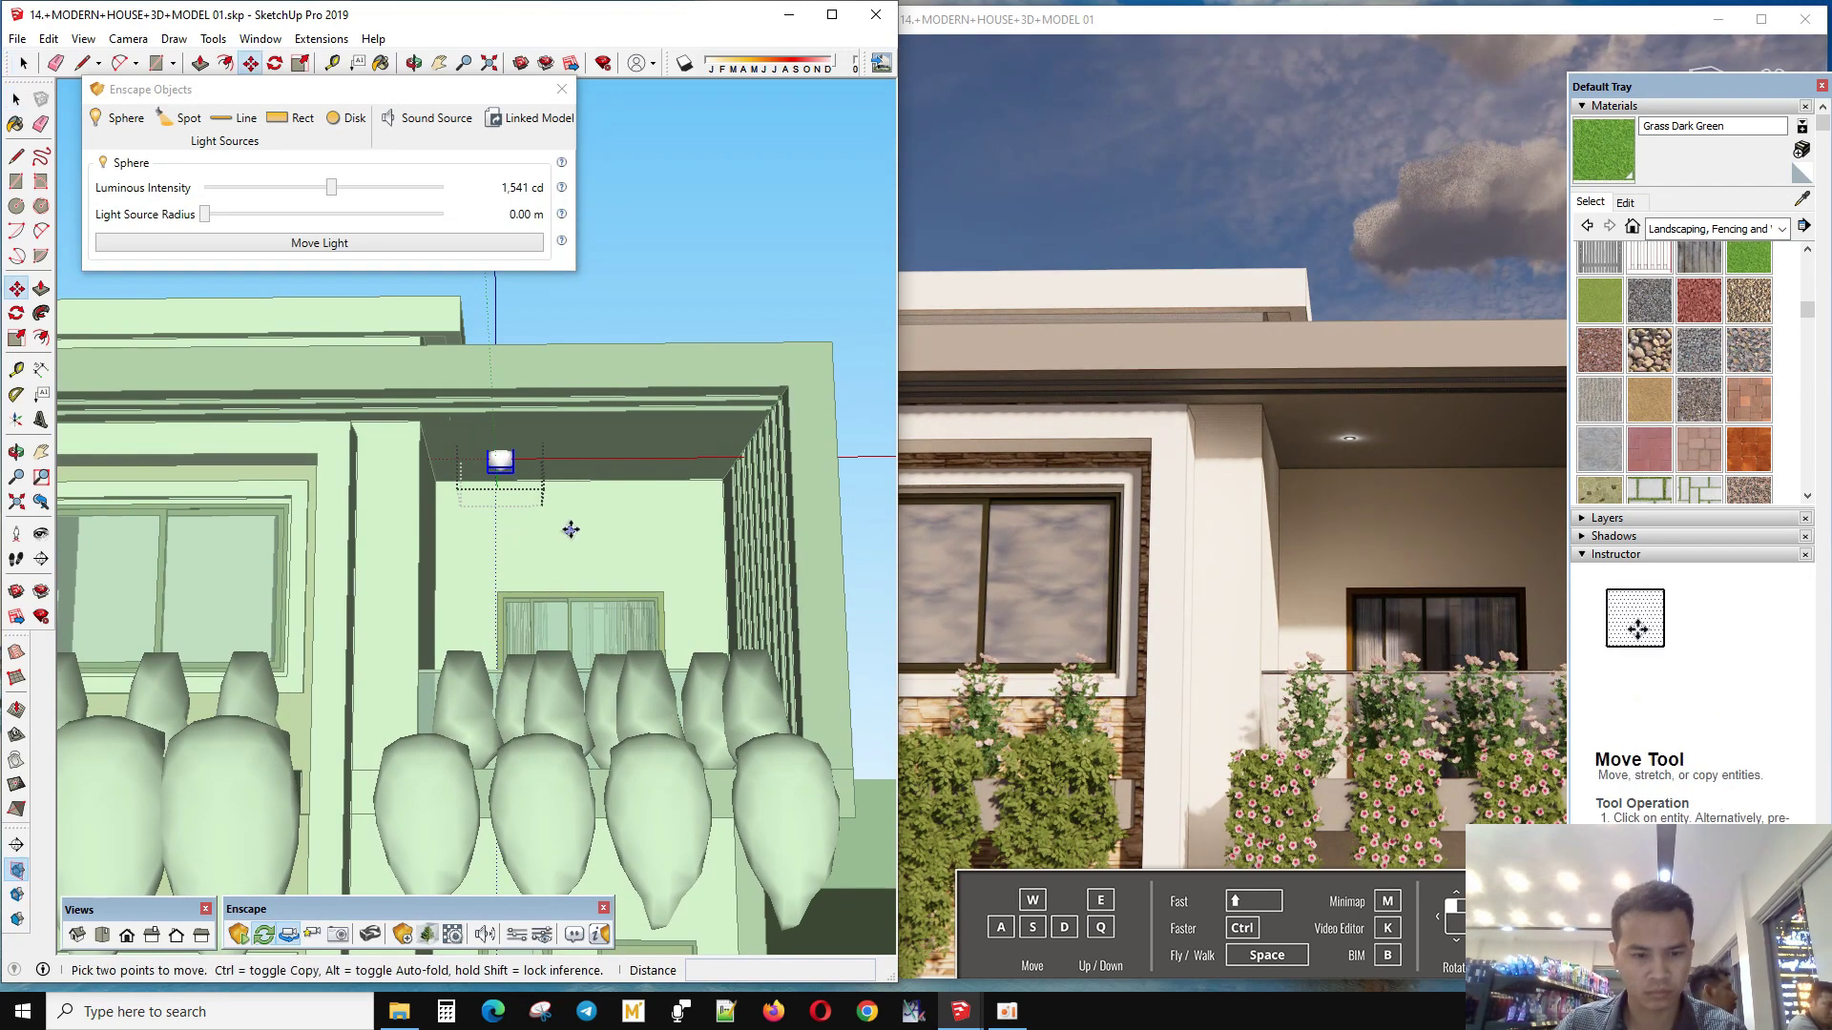
click(568, 520)
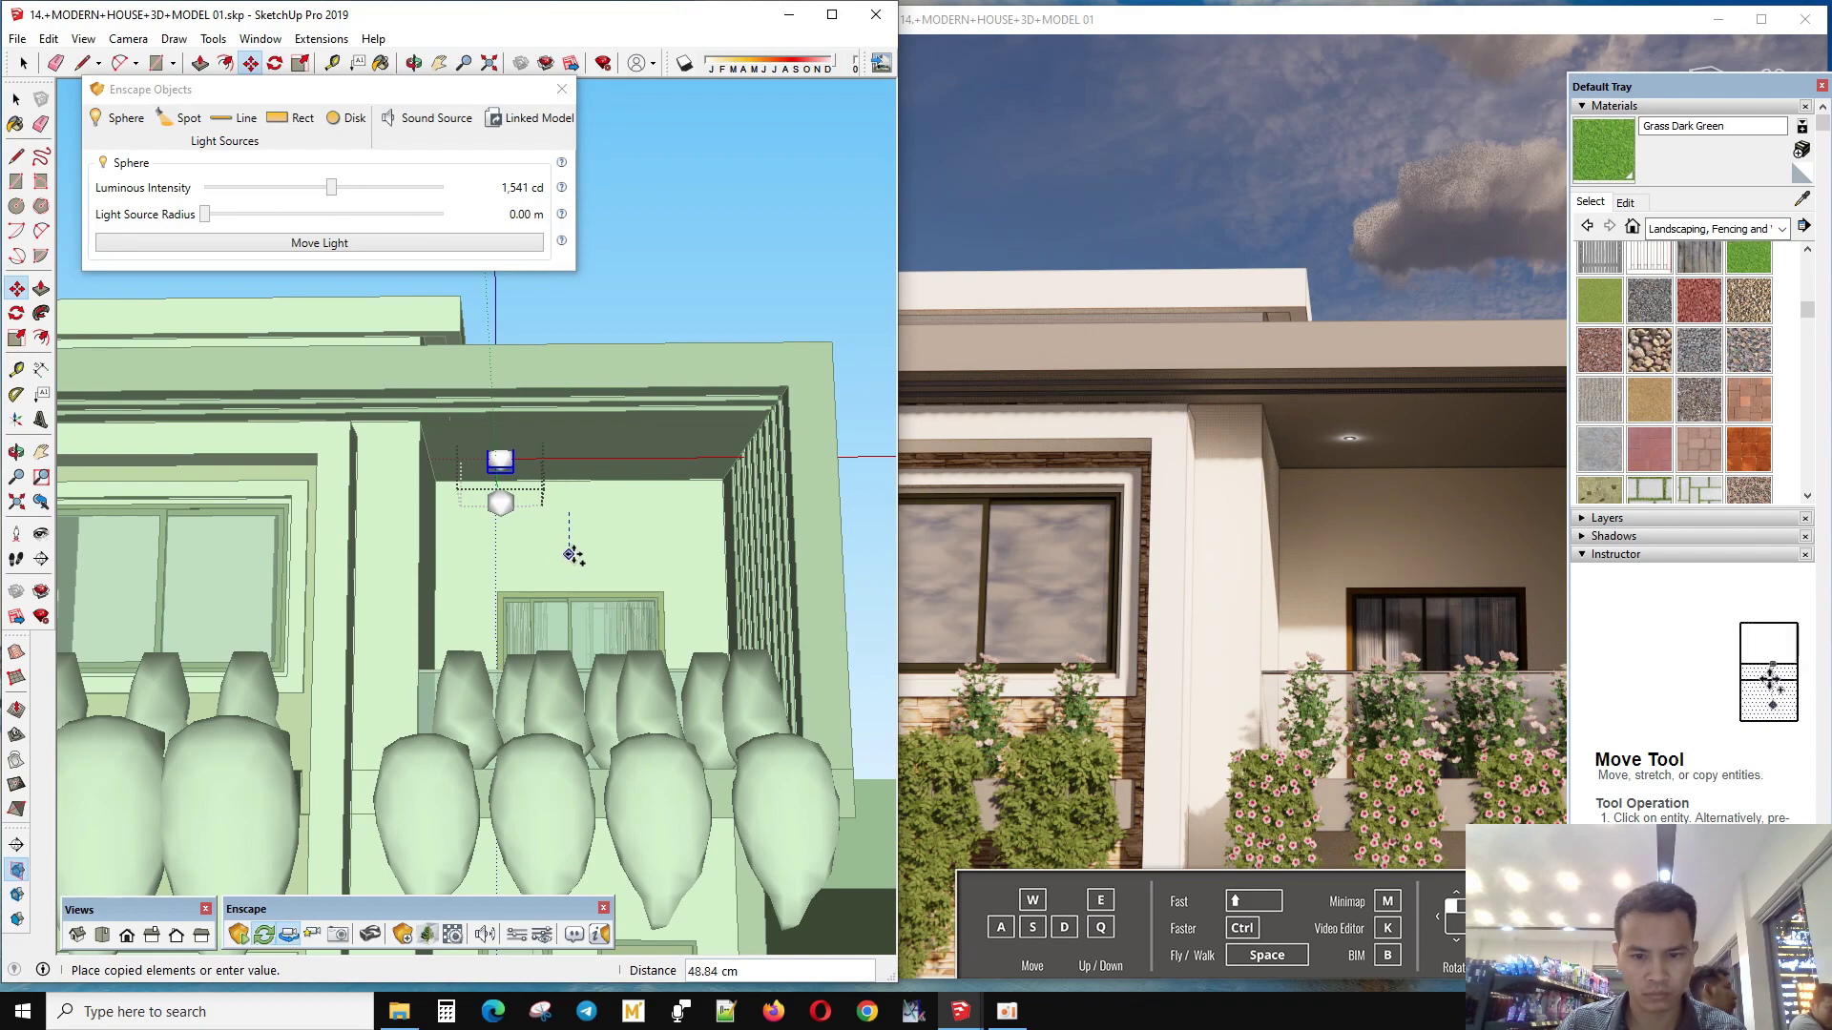
key(space)
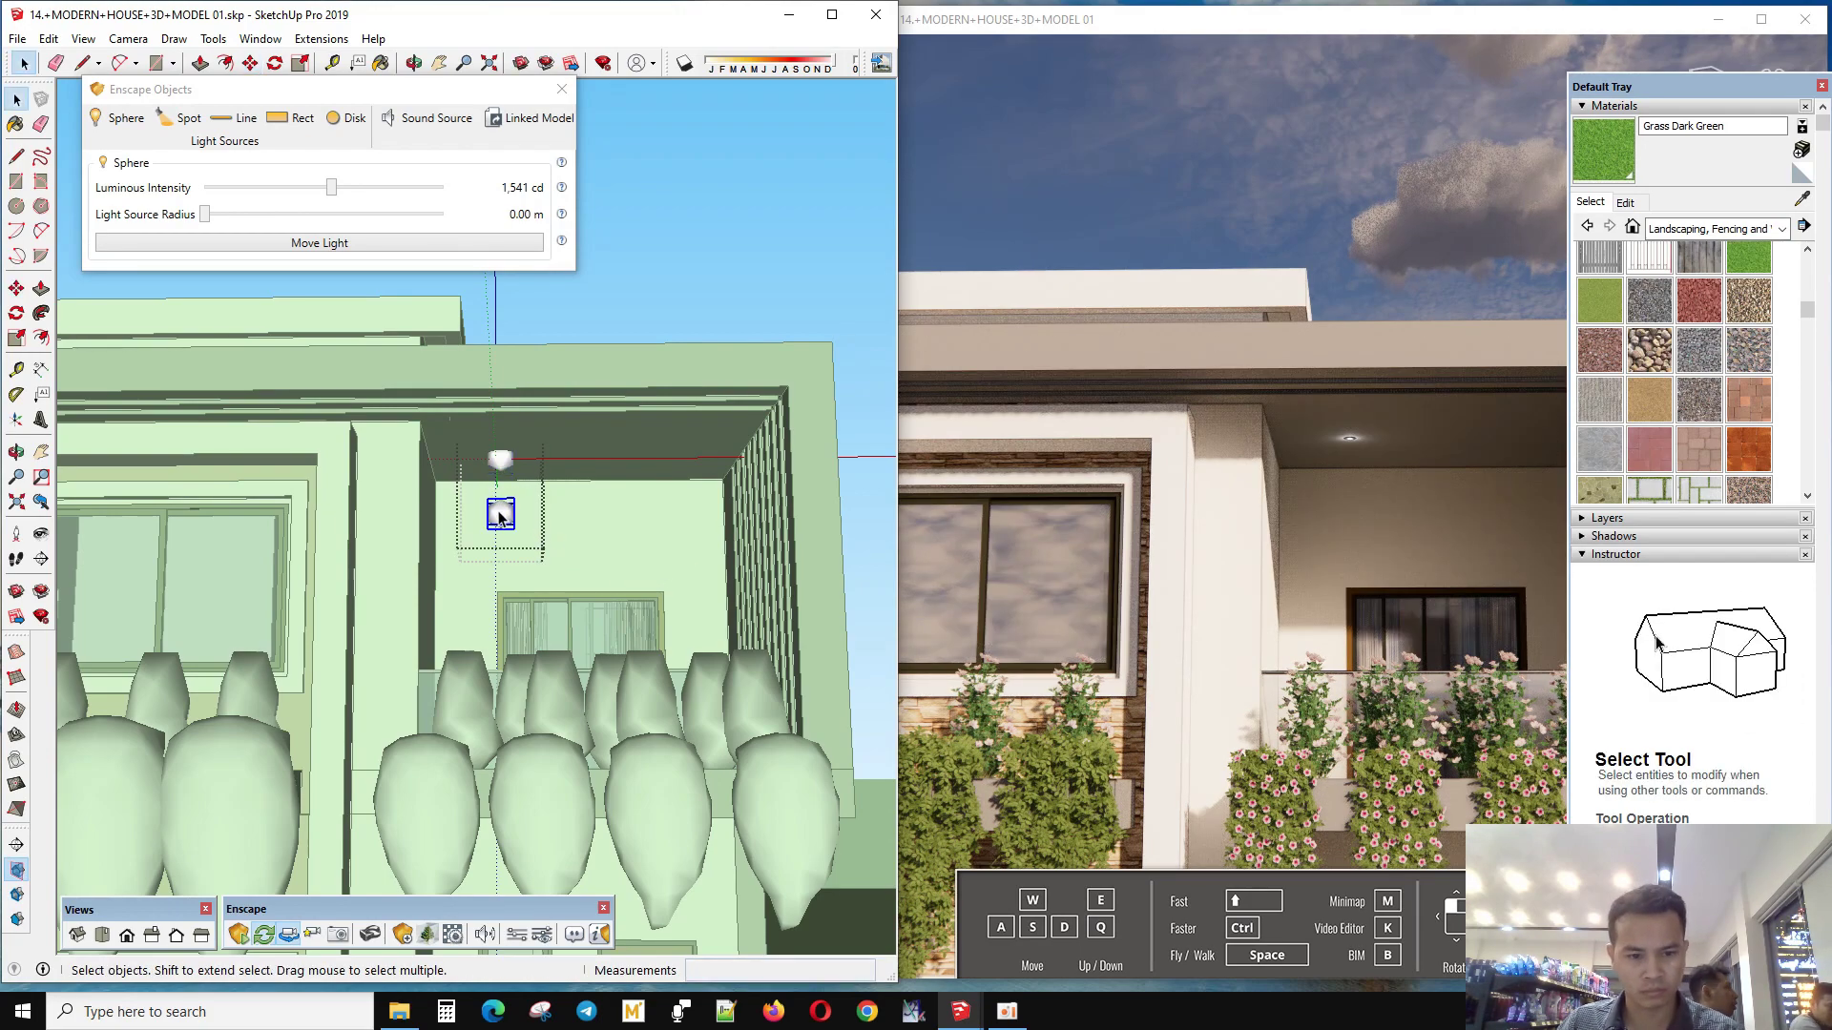
middle_drag(546, 560, 333, 186)
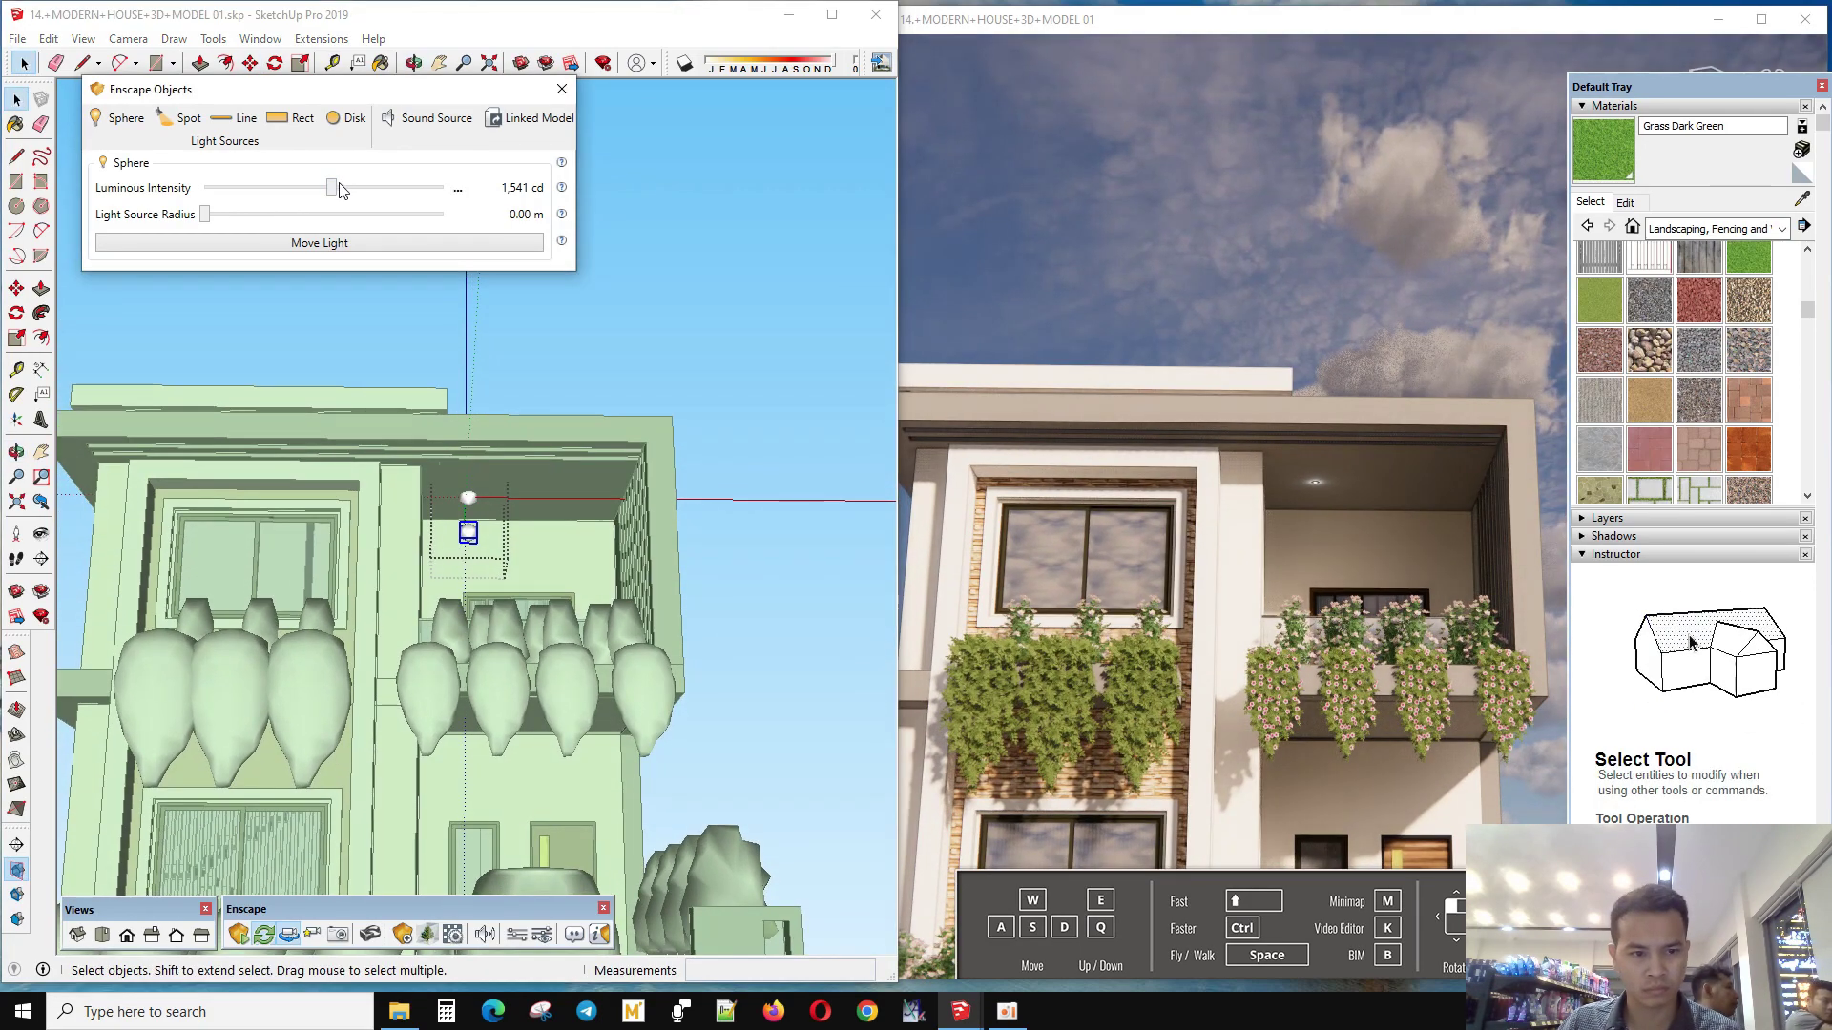
drag(333, 186, 353, 187)
- Copy the light further along the balcony ceiling using Move with Ctrl
middle_drag(410, 458, 380, 448)
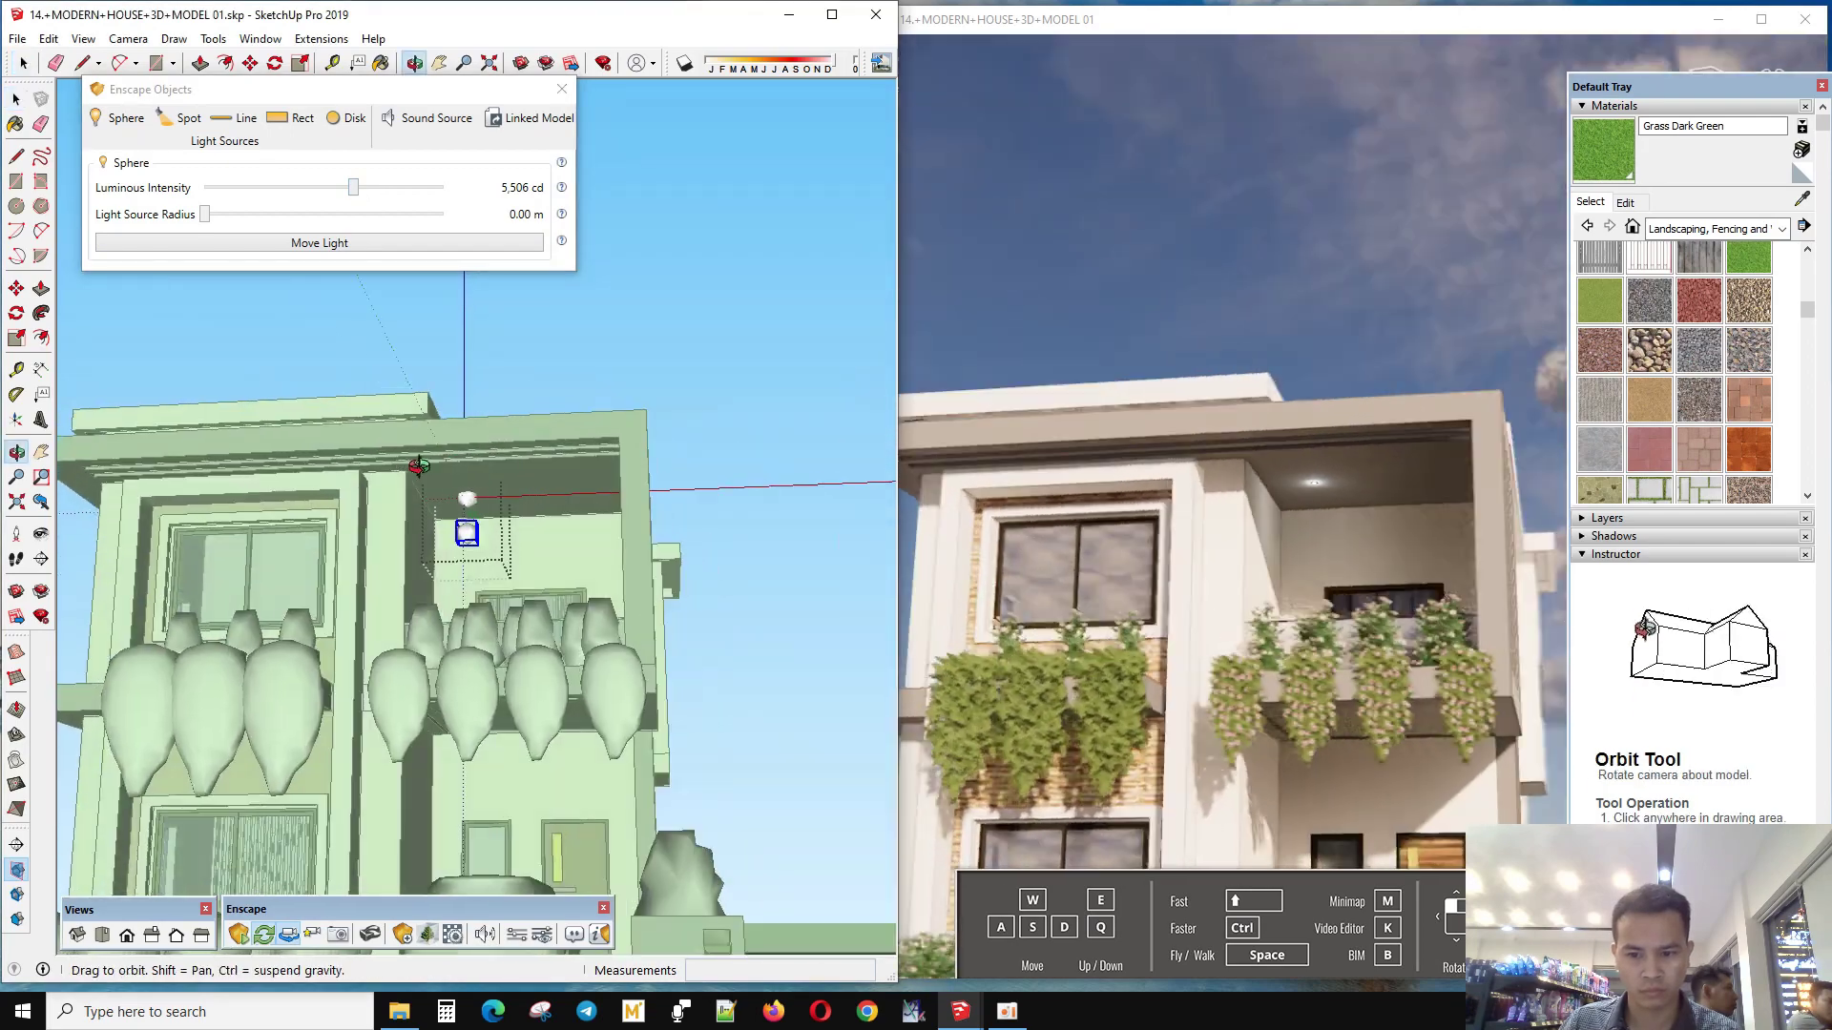
scroll(496, 525, up, 5)
scroll(495, 525, up, 3)
key(m)
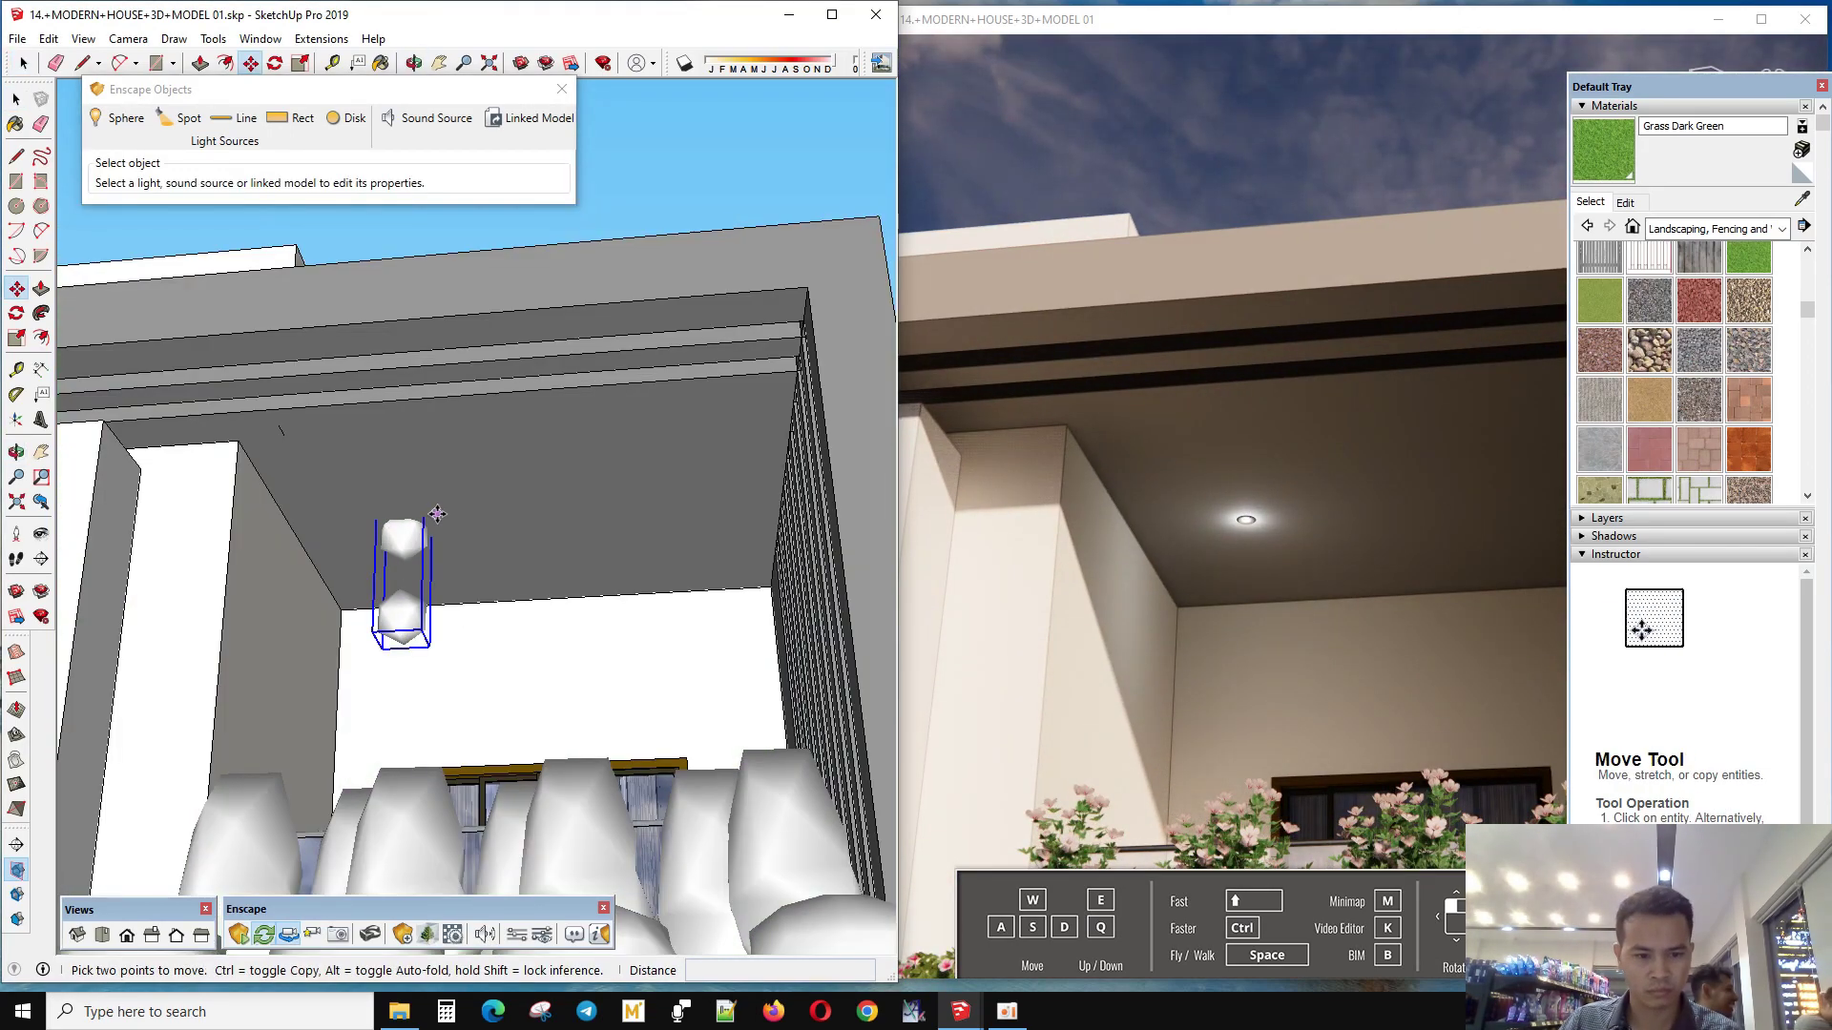
key(ctrl)
click(449, 551)
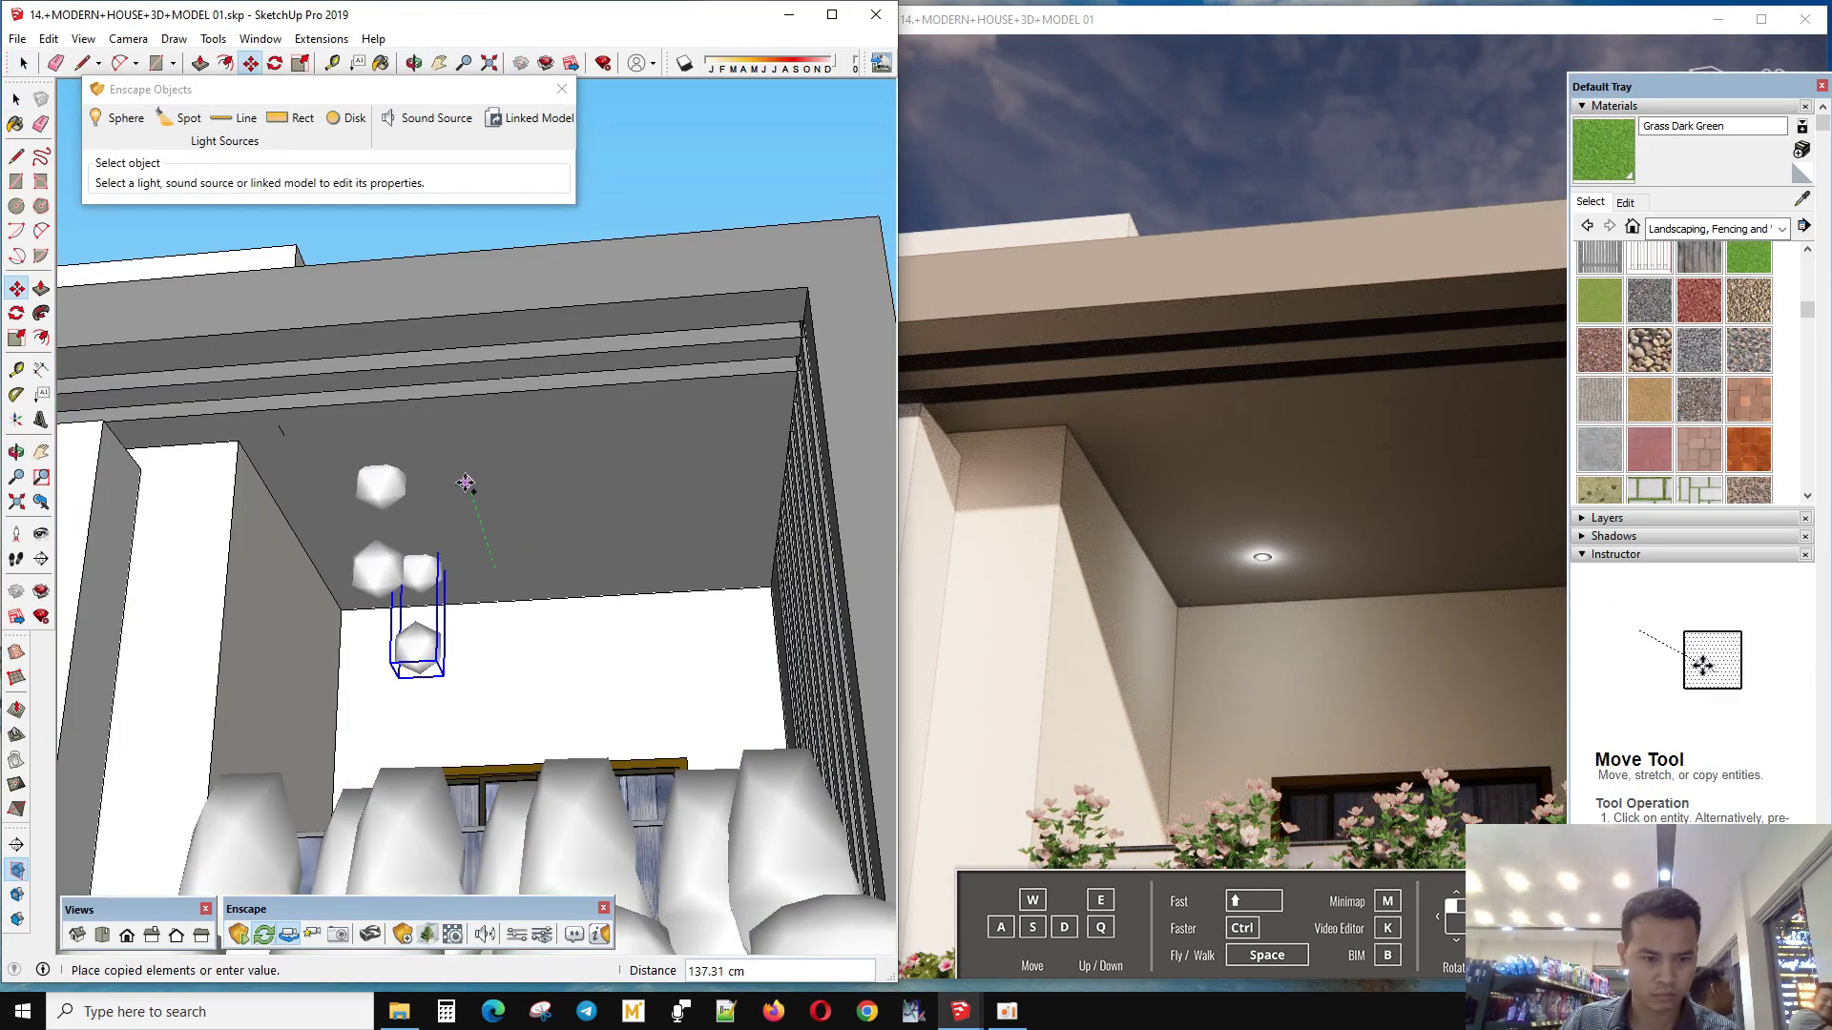
click(401, 444)
key(space)
- Copy the pair of lights to the right, completing a 2×2 grid of four
ctrl+click(422, 577)
scroll(472, 668, up, 1)
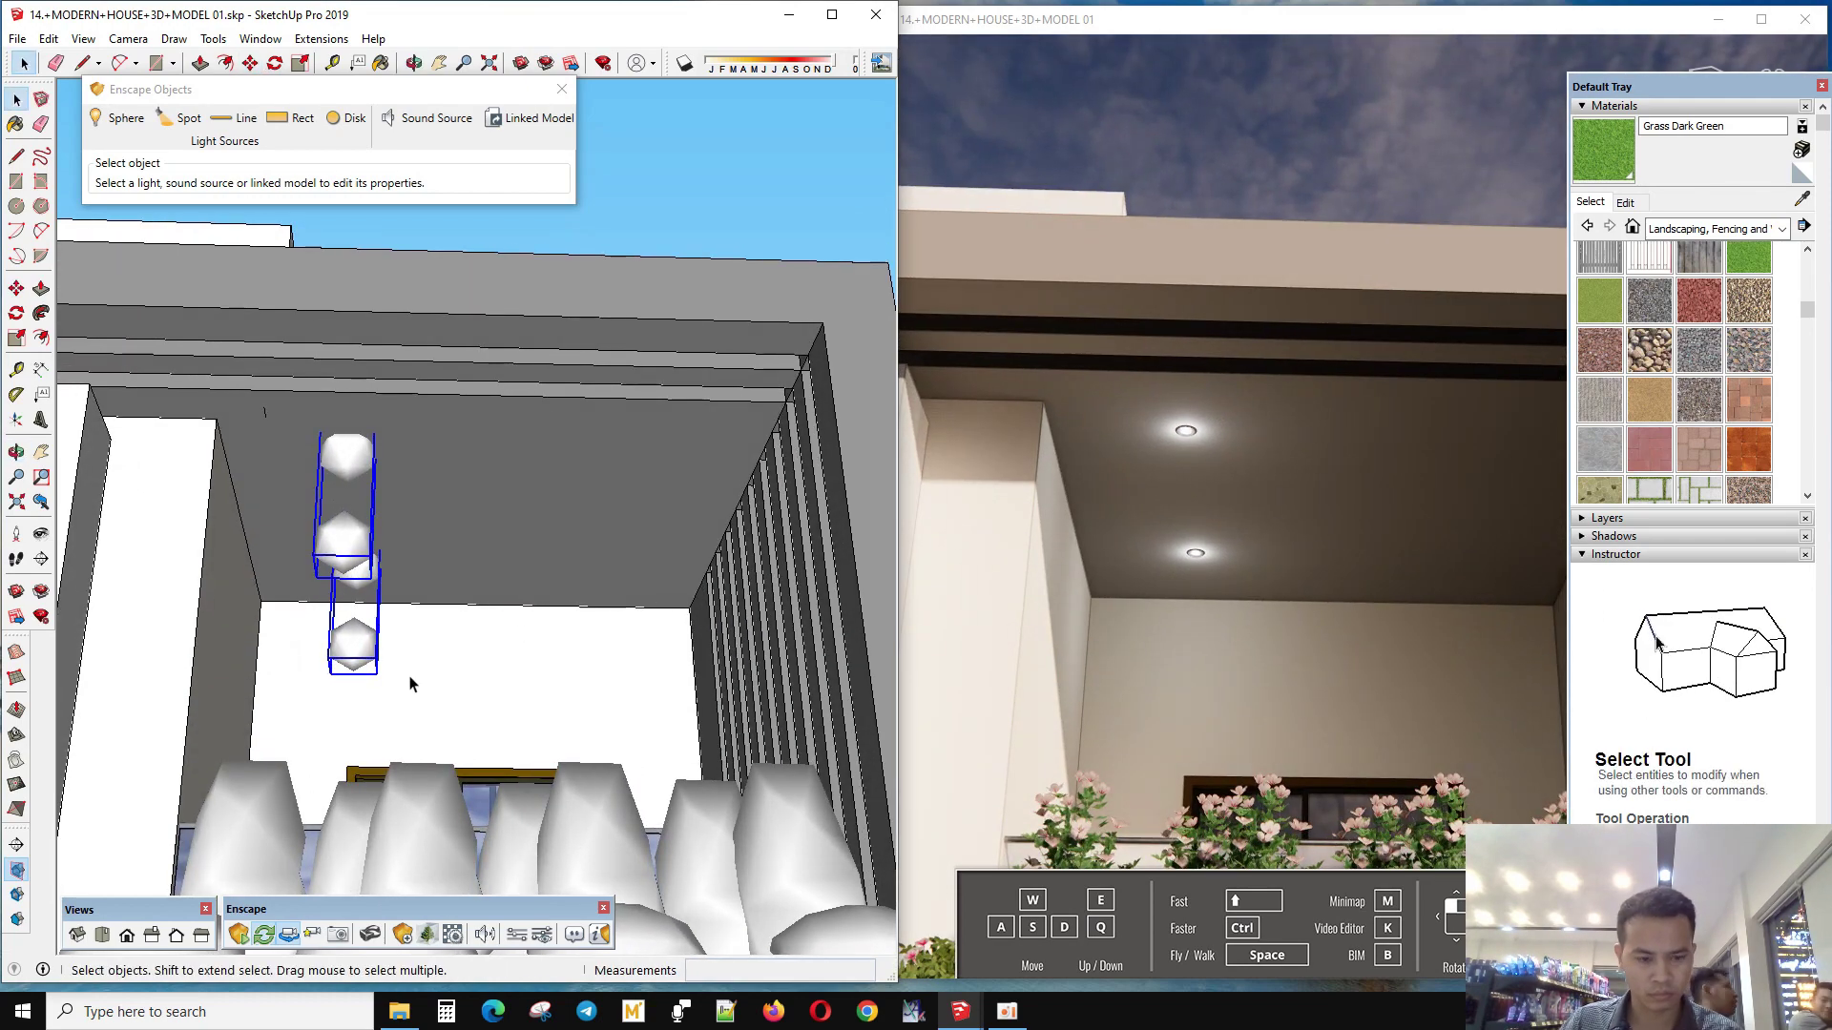
key(m)
key(ctrl)
click(401, 711)
click(591, 702)
scroll(491, 628, down, 2)
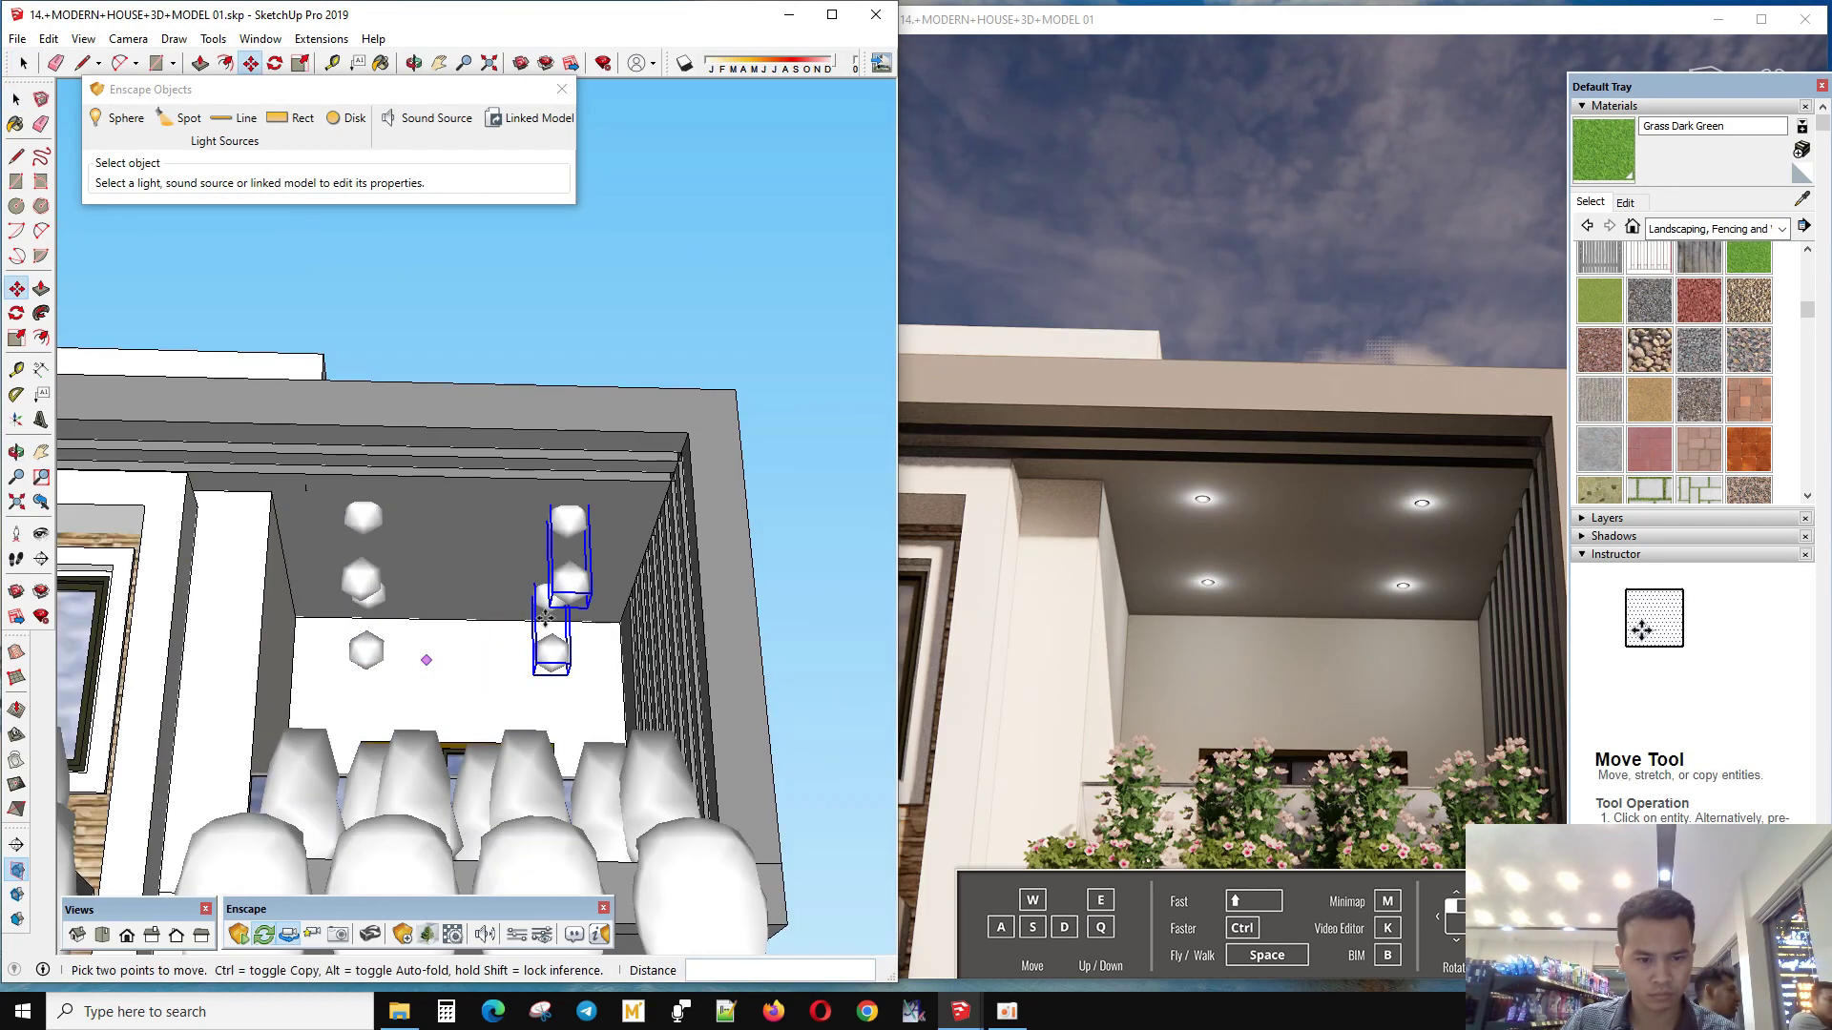
middle_drag(491, 627, 581, 545)
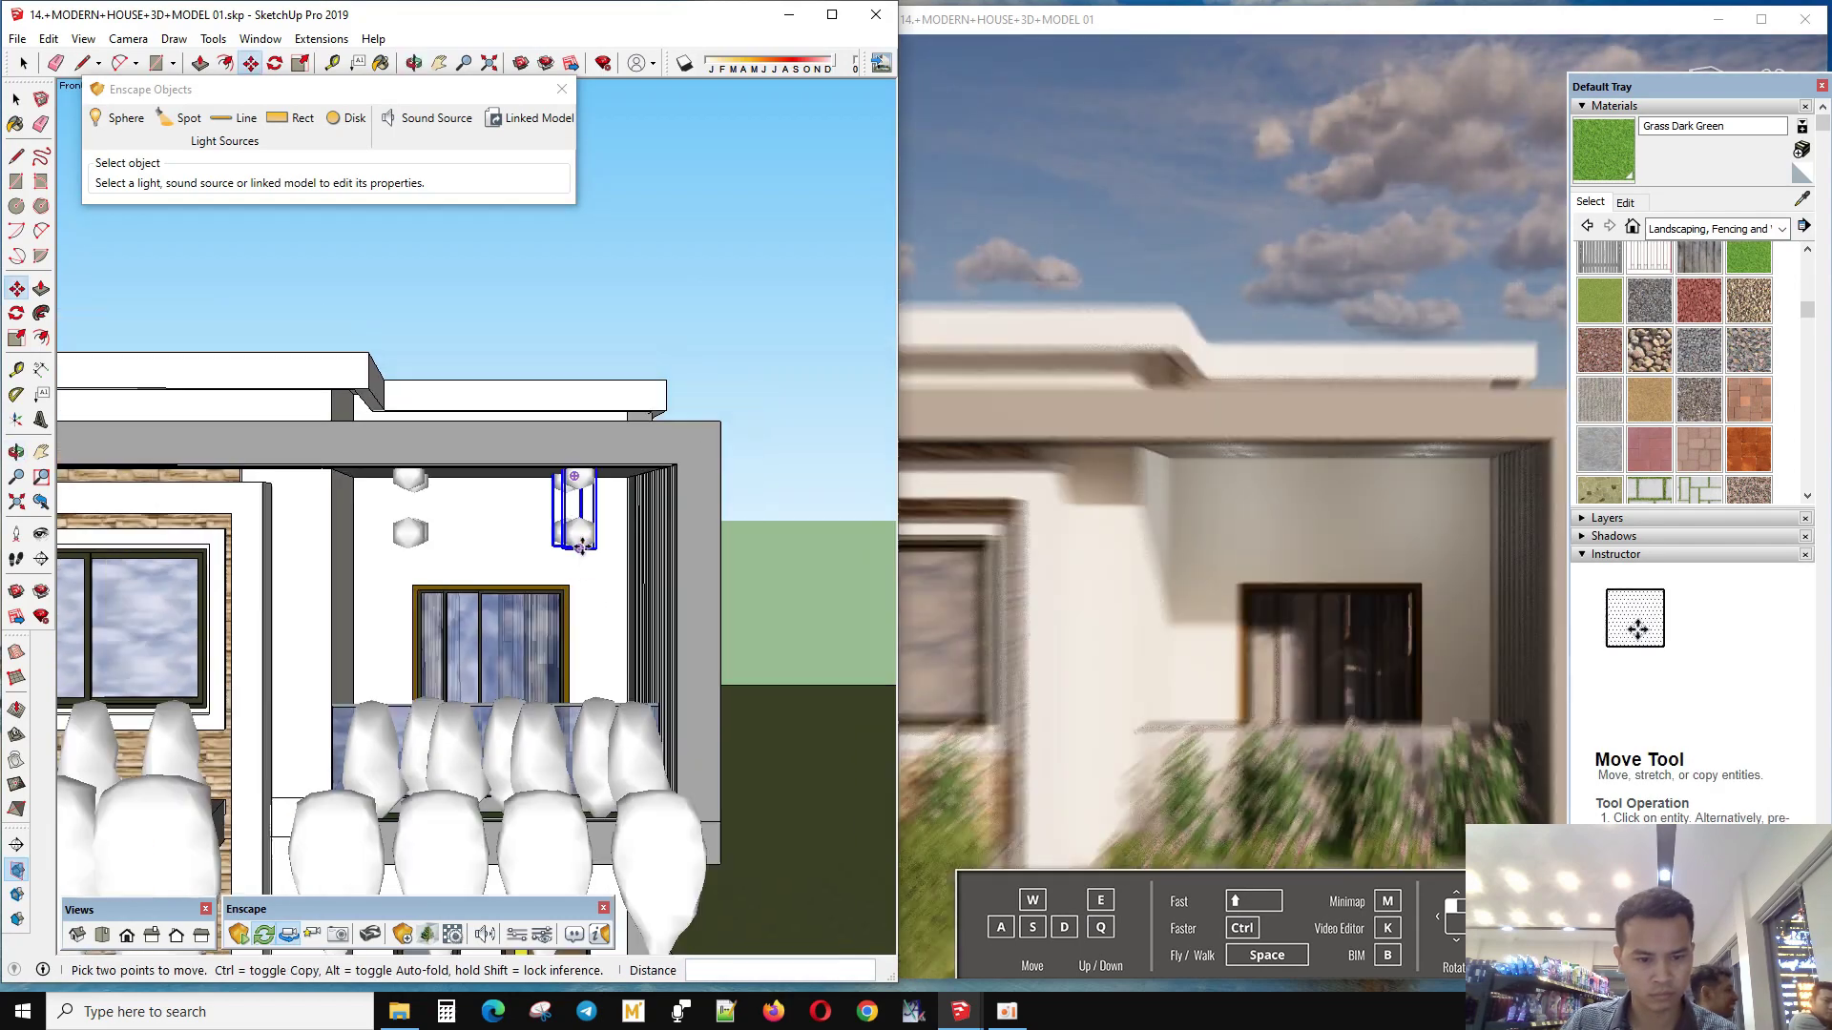
scroll(581, 546, down, 2)
mouse_move(581, 576)
middle_down()
mouse_move(655, 511)
mouse_move(658, 641)
mouse_move(573, 572)
middle_up()
scroll(515, 529, up, 3)
key(space)
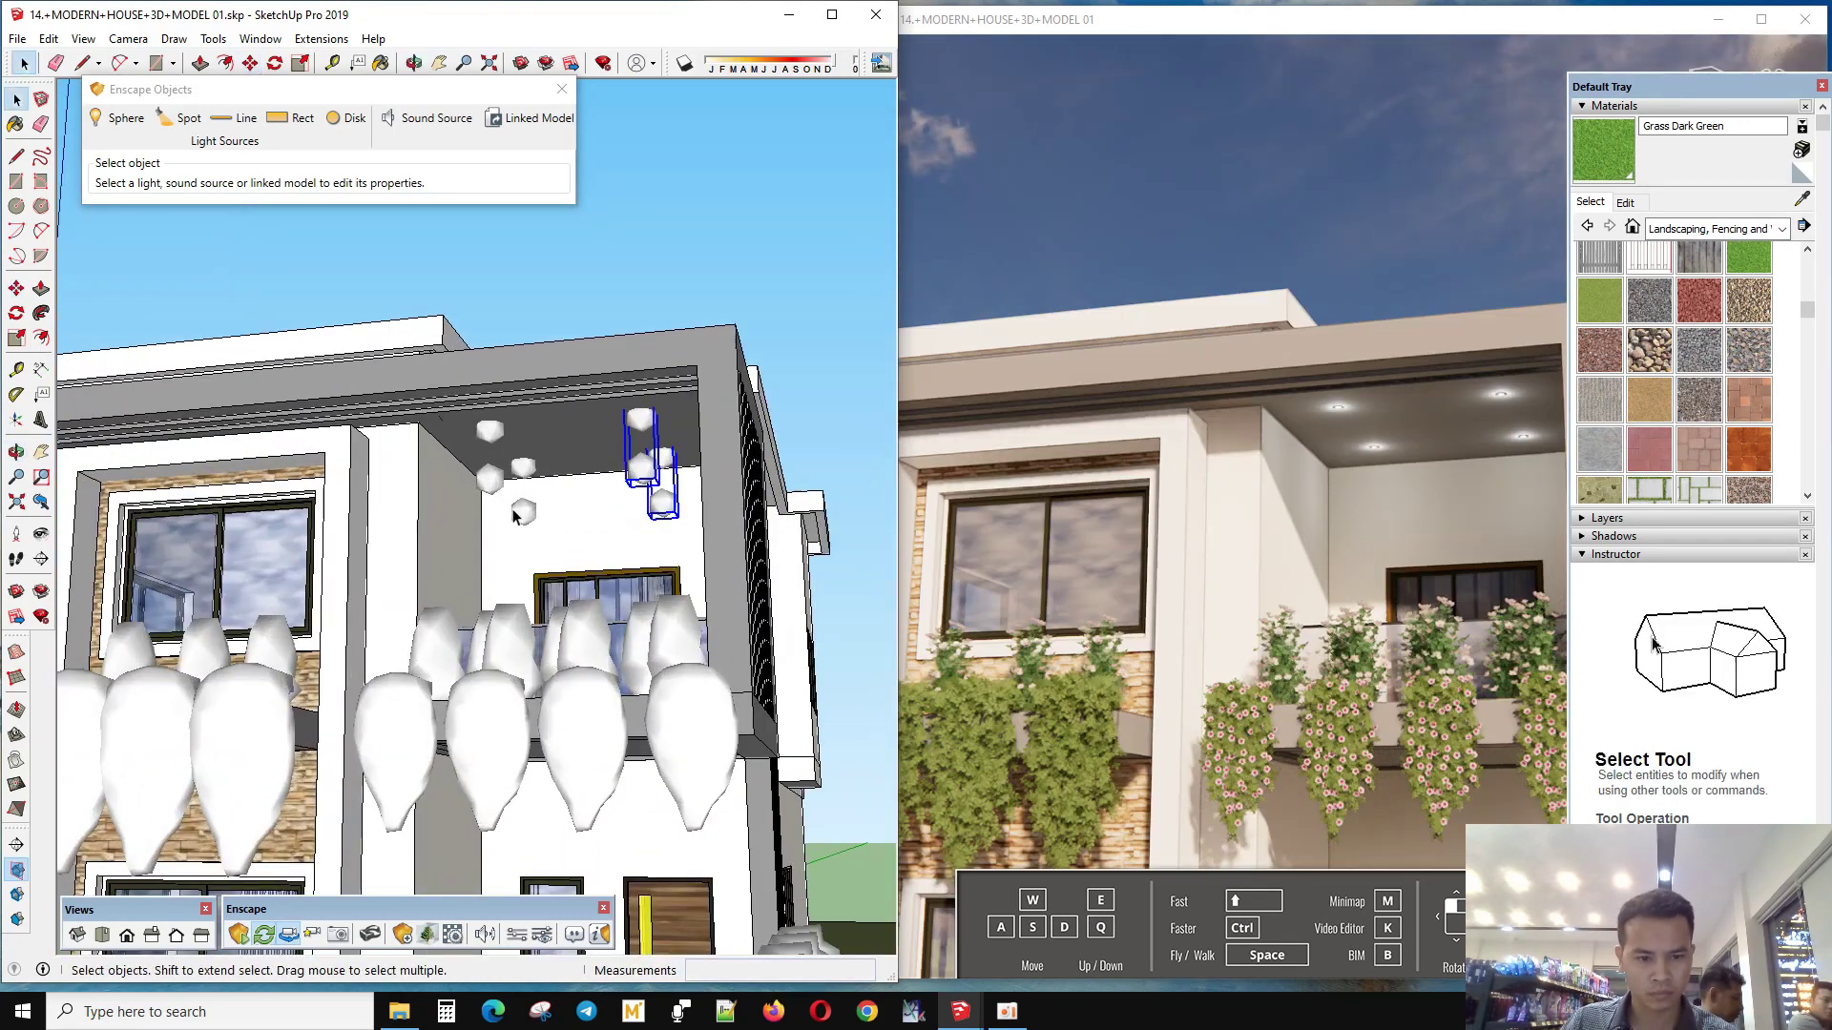
right_click(503, 480)
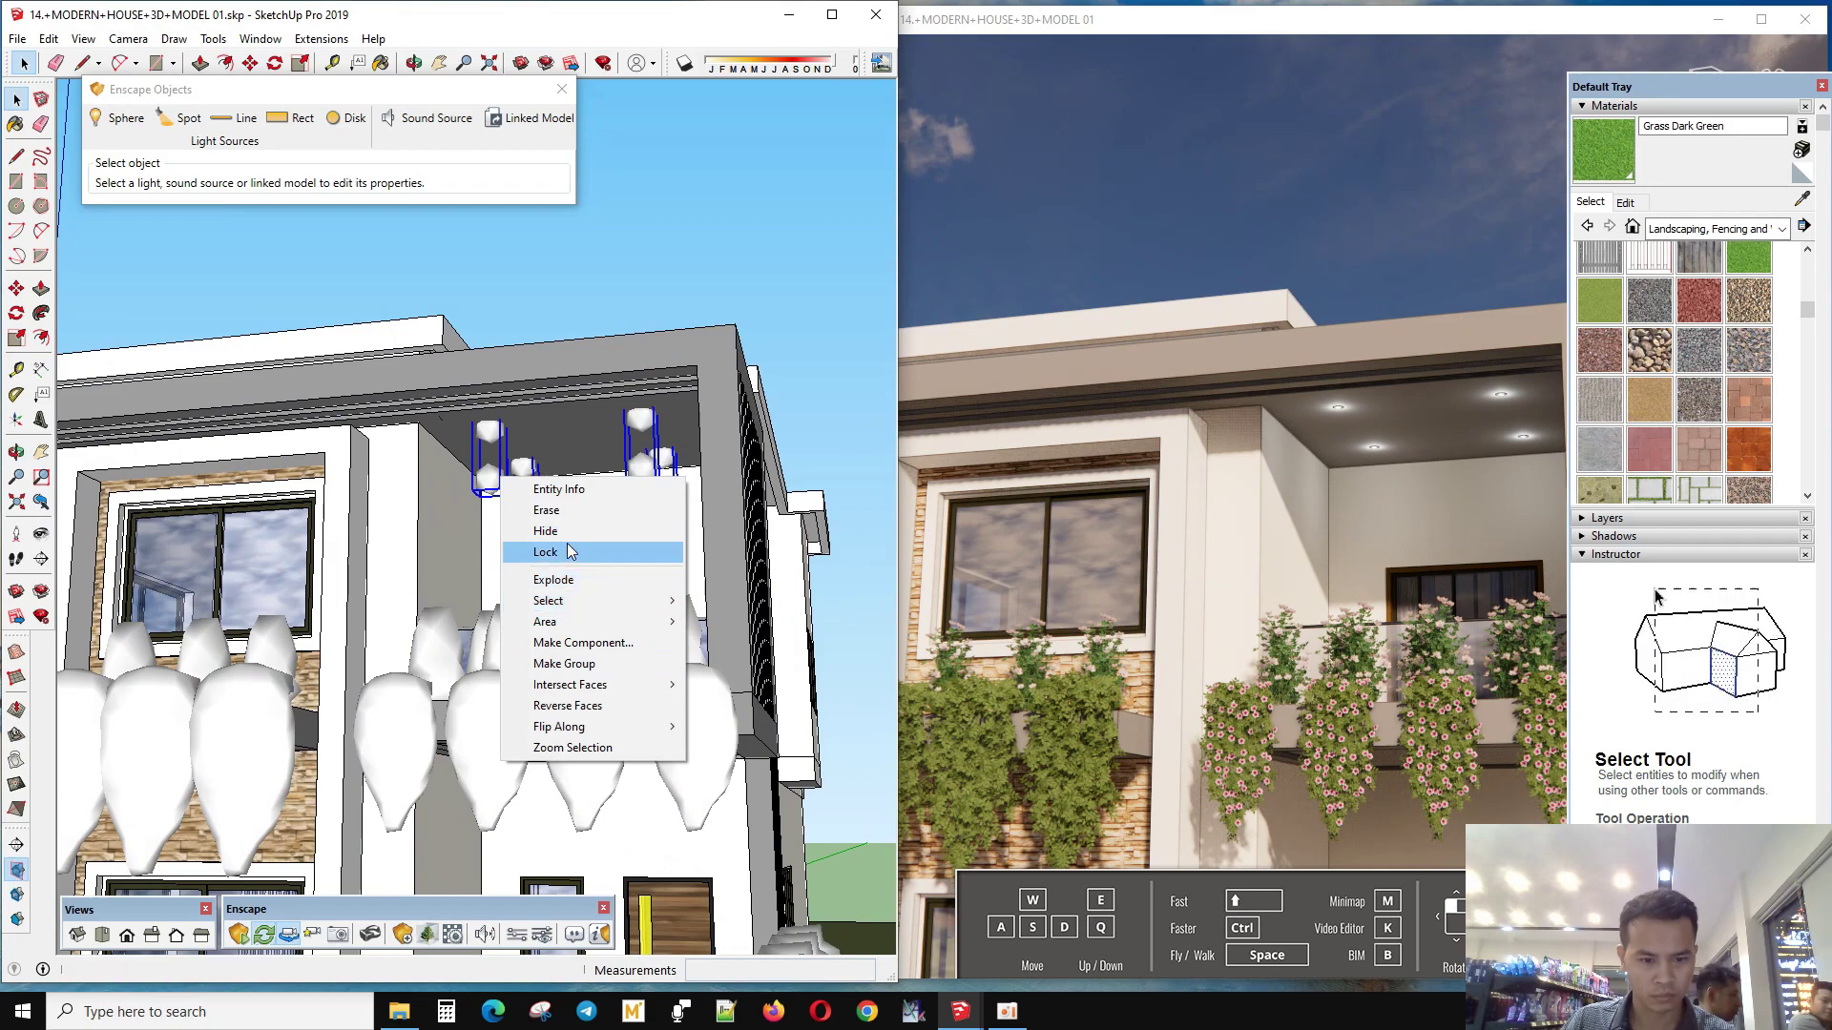
- Make the four lights a group and place a Ctrl-moved copy beneath the lower balcony slab
click(573, 664)
middle_drag(573, 664, 674, 569)
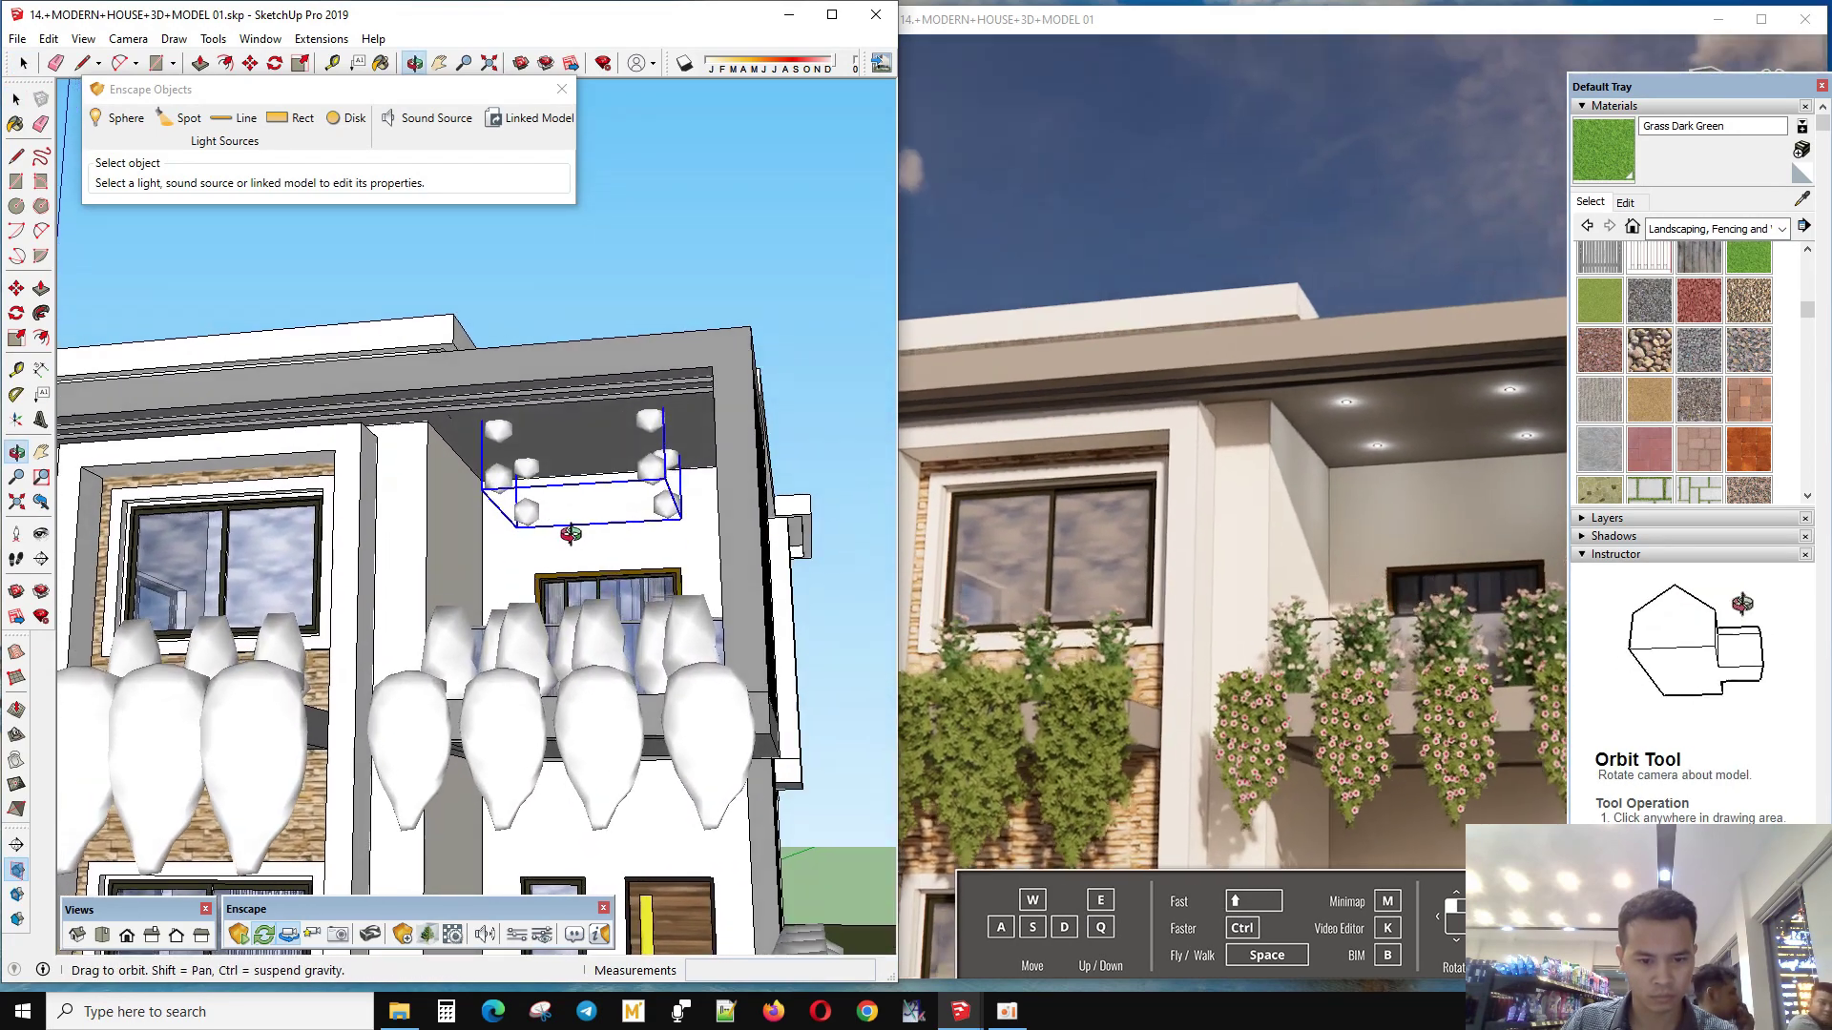
key(m)
click(743, 344)
key(ctrl)
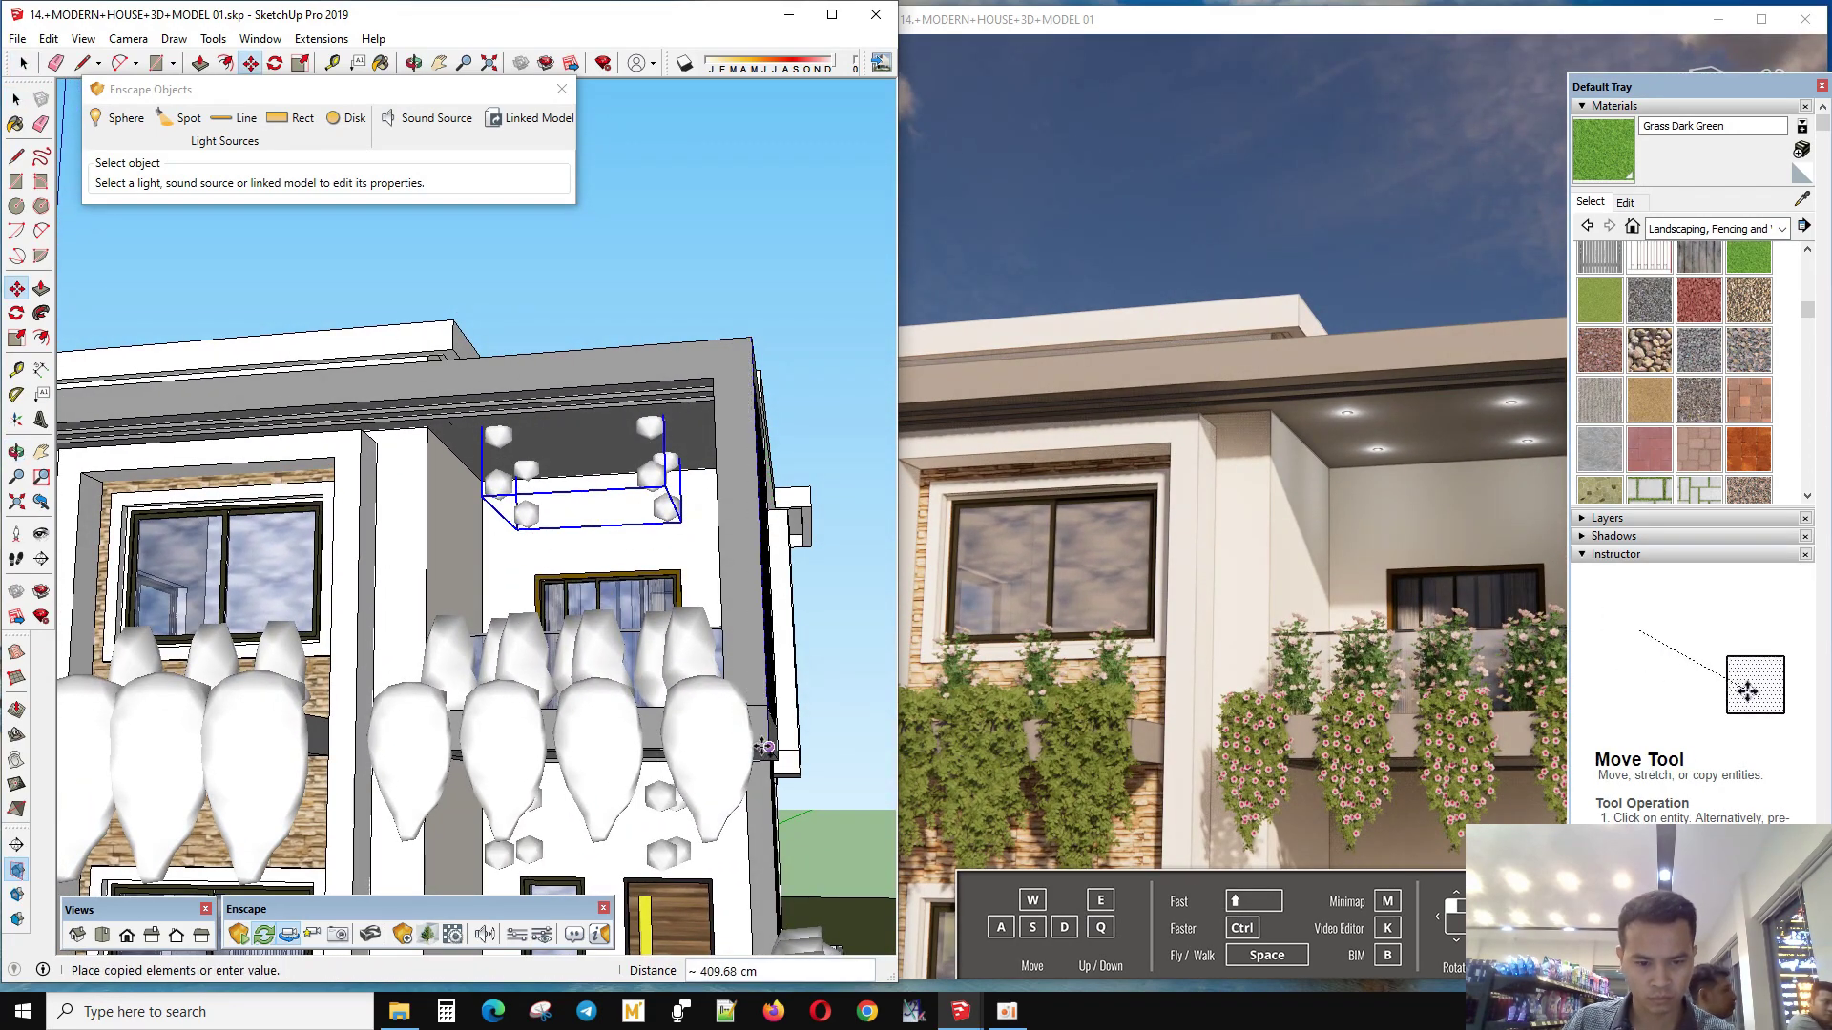
click(767, 710)
scroll(668, 744, down, 5)
mouse_move(667, 744)
middle_down()
mouse_move(689, 723)
mouse_move(560, 687)
mouse_move(545, 647)
mouse_move(568, 640)
middle_up()
scroll(561, 687, up, 5)
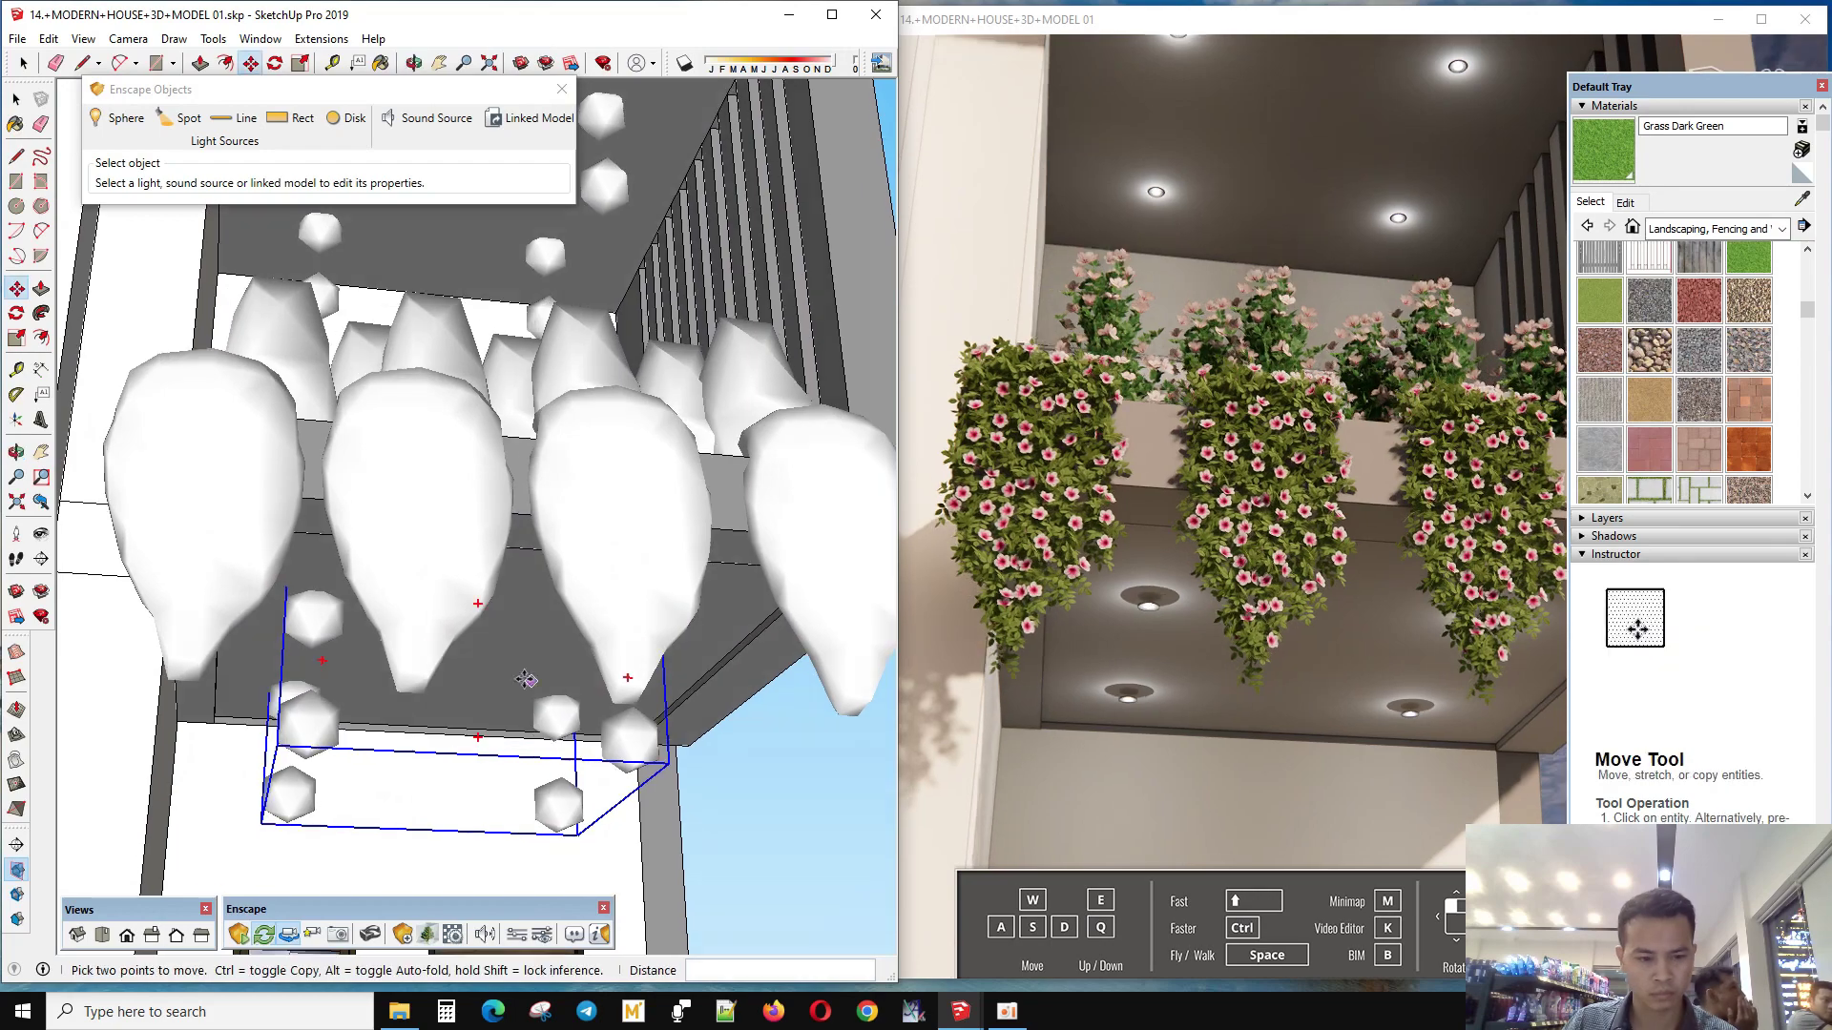
- Open the copied light group for editing and select one sphere light inside it
scroll(475, 722, up, 3)
scroll(474, 723, up, 3)
scroll(611, 701, up, 2)
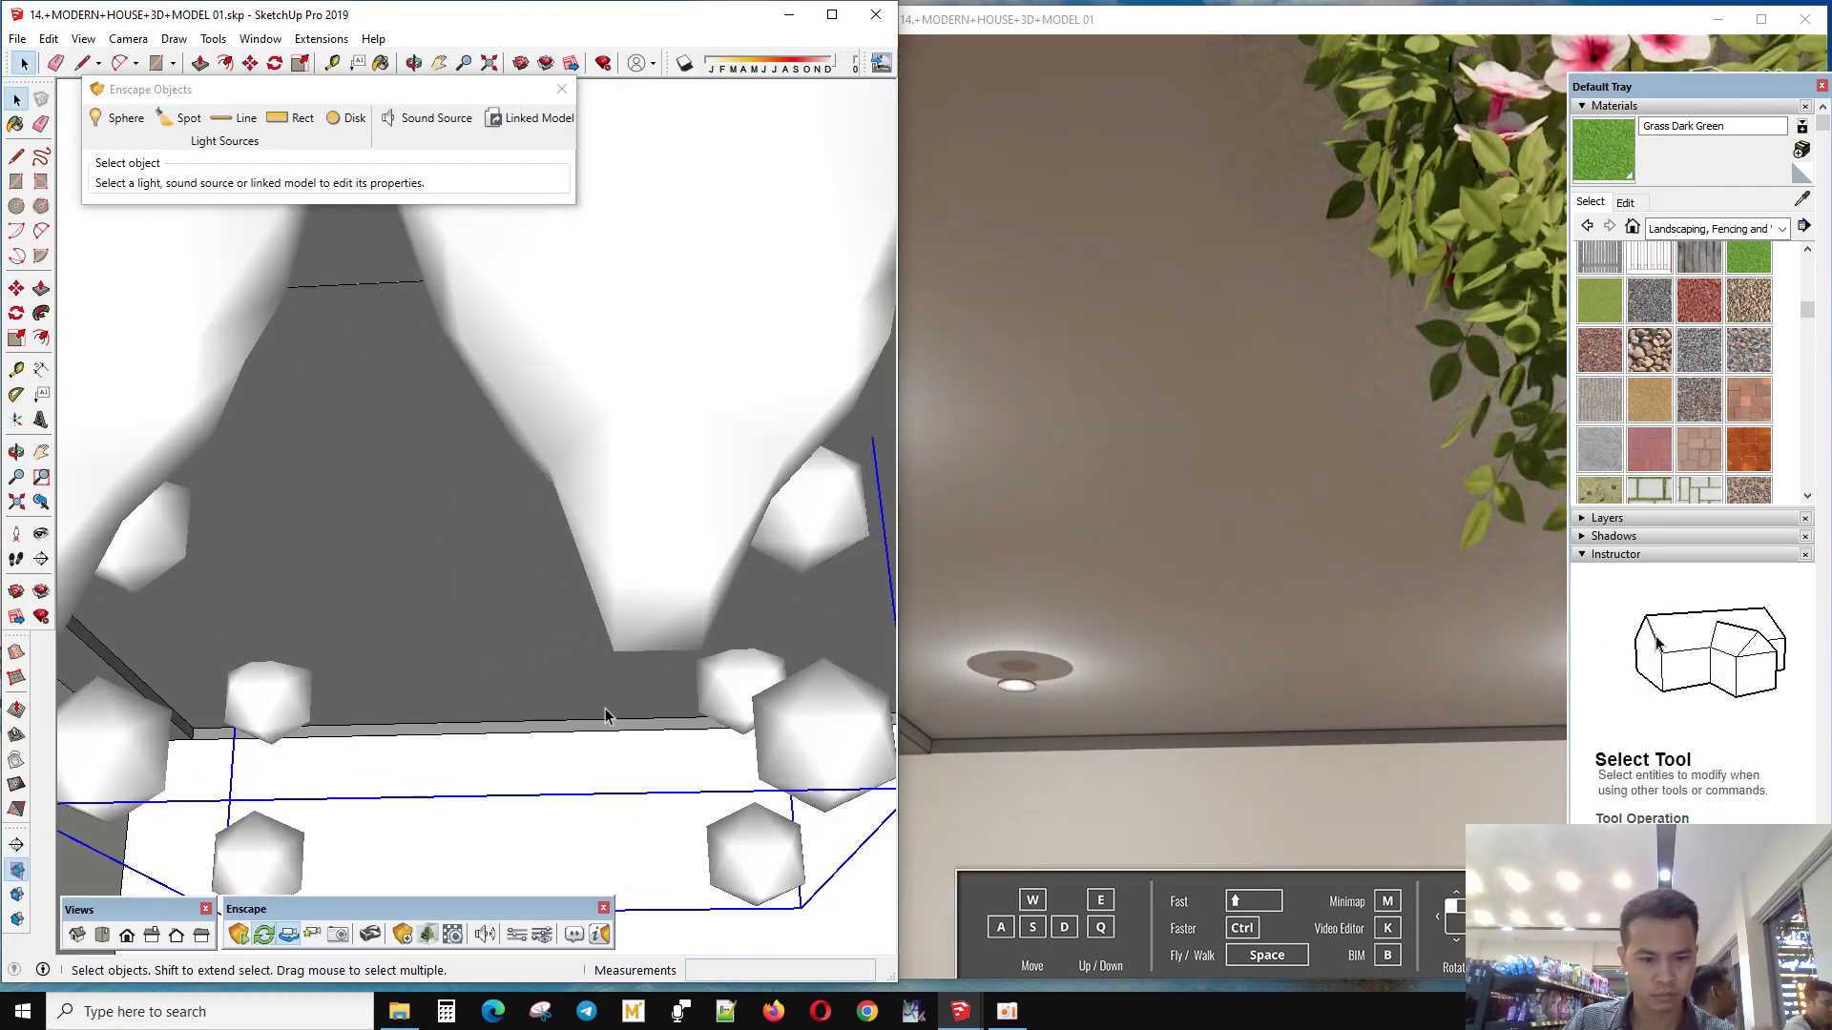
scroll(610, 701, down, 5)
scroll(617, 693, down, 2)
scroll(617, 693, up, 2)
double_click(687, 682)
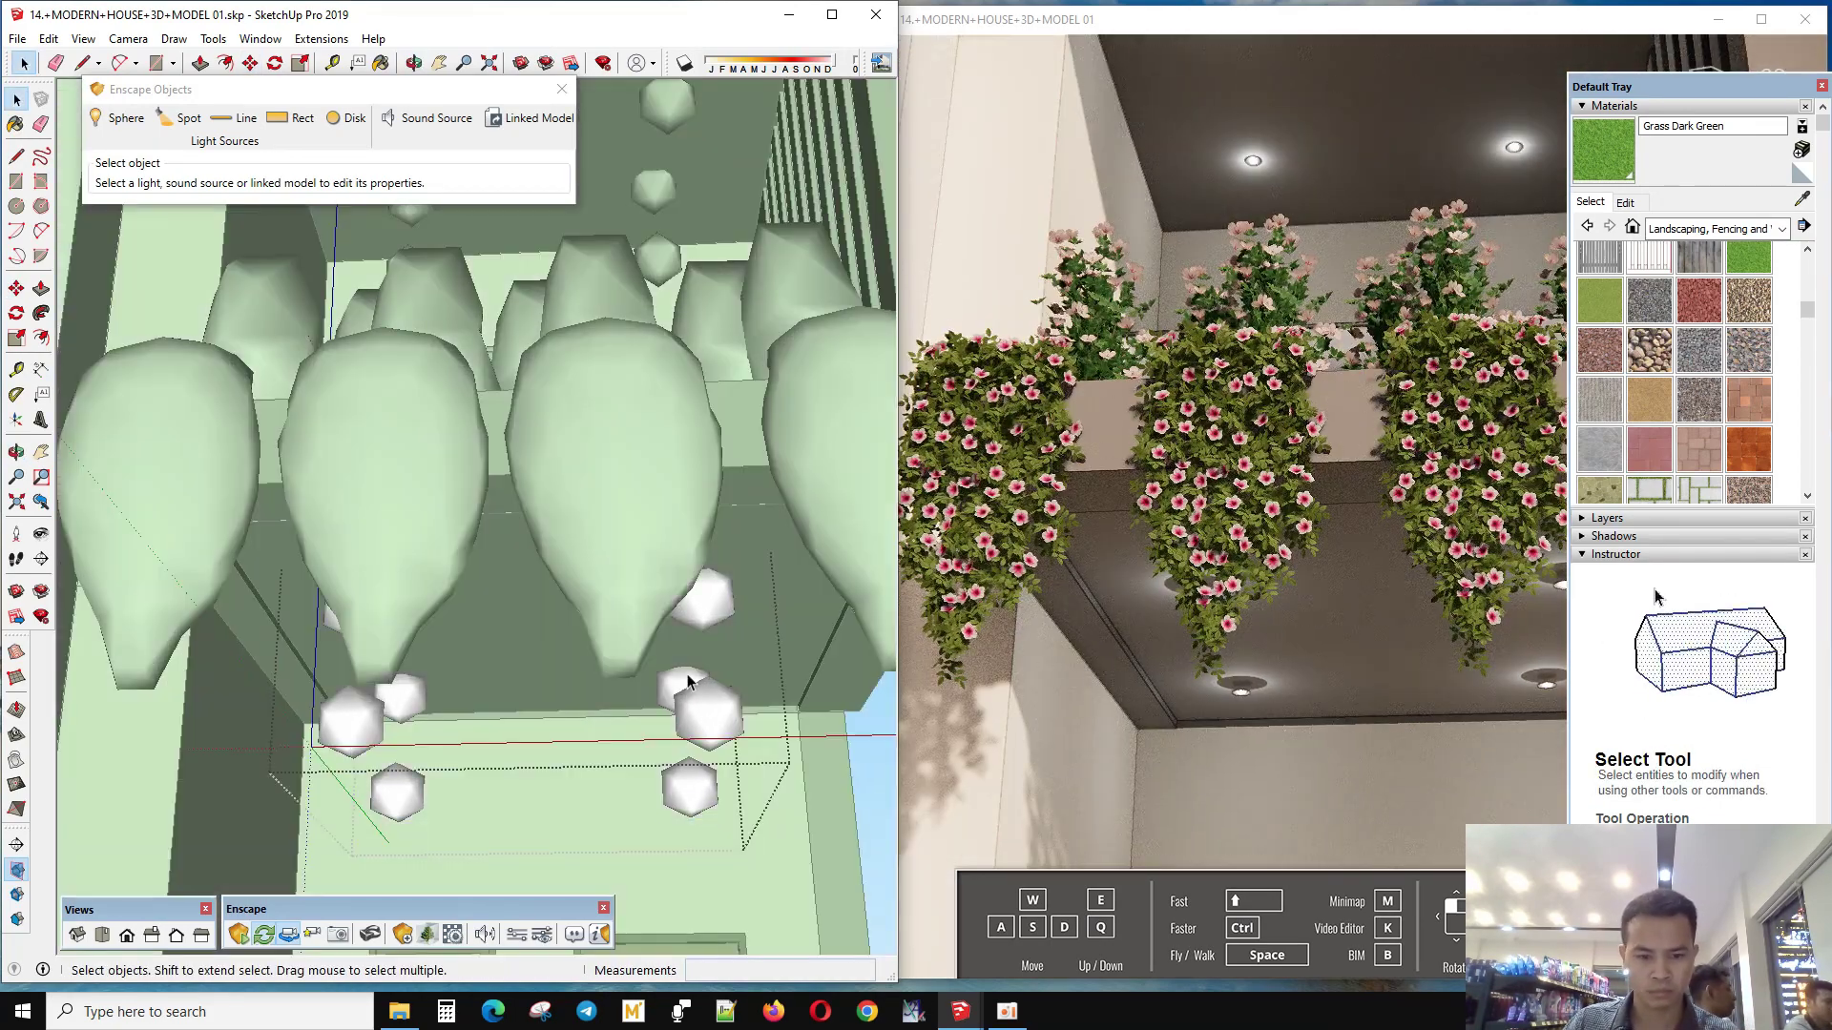
scroll(690, 679, down, 2)
click(687, 680)
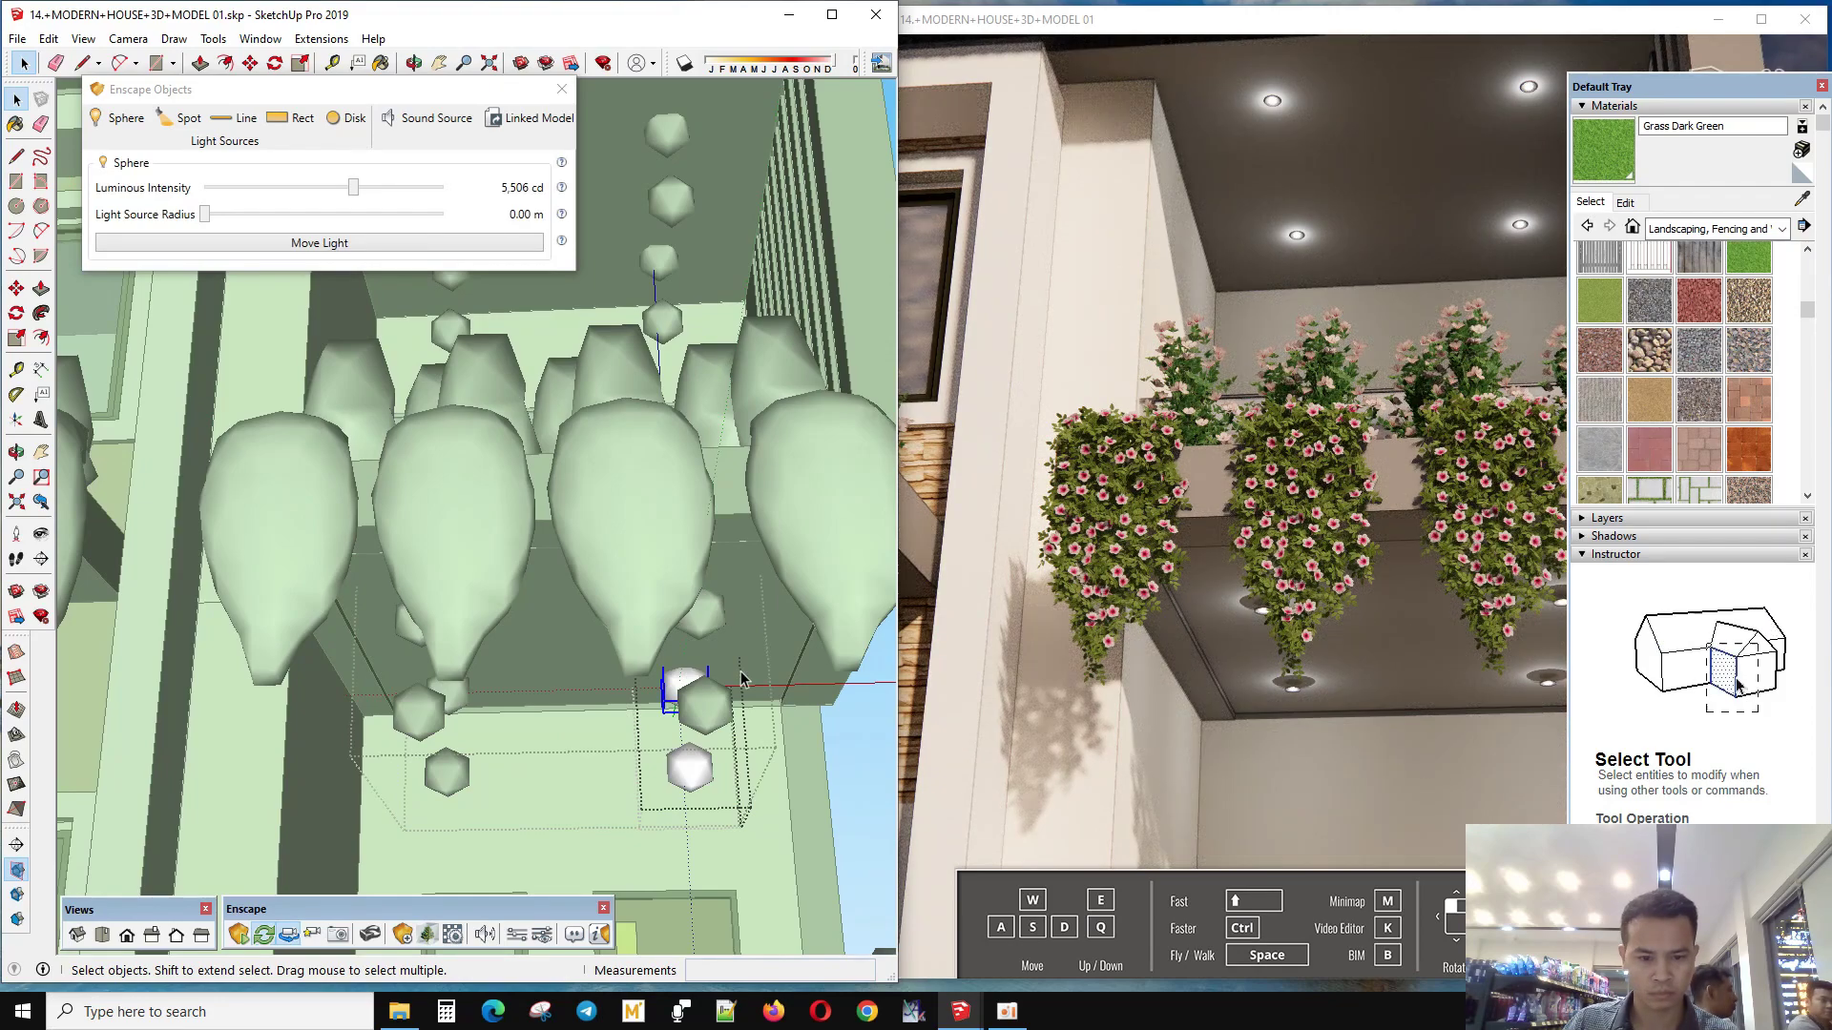
scroll(742, 679, up, 1)
scroll(716, 711, up, 1)
scroll(696, 741, up, 1)
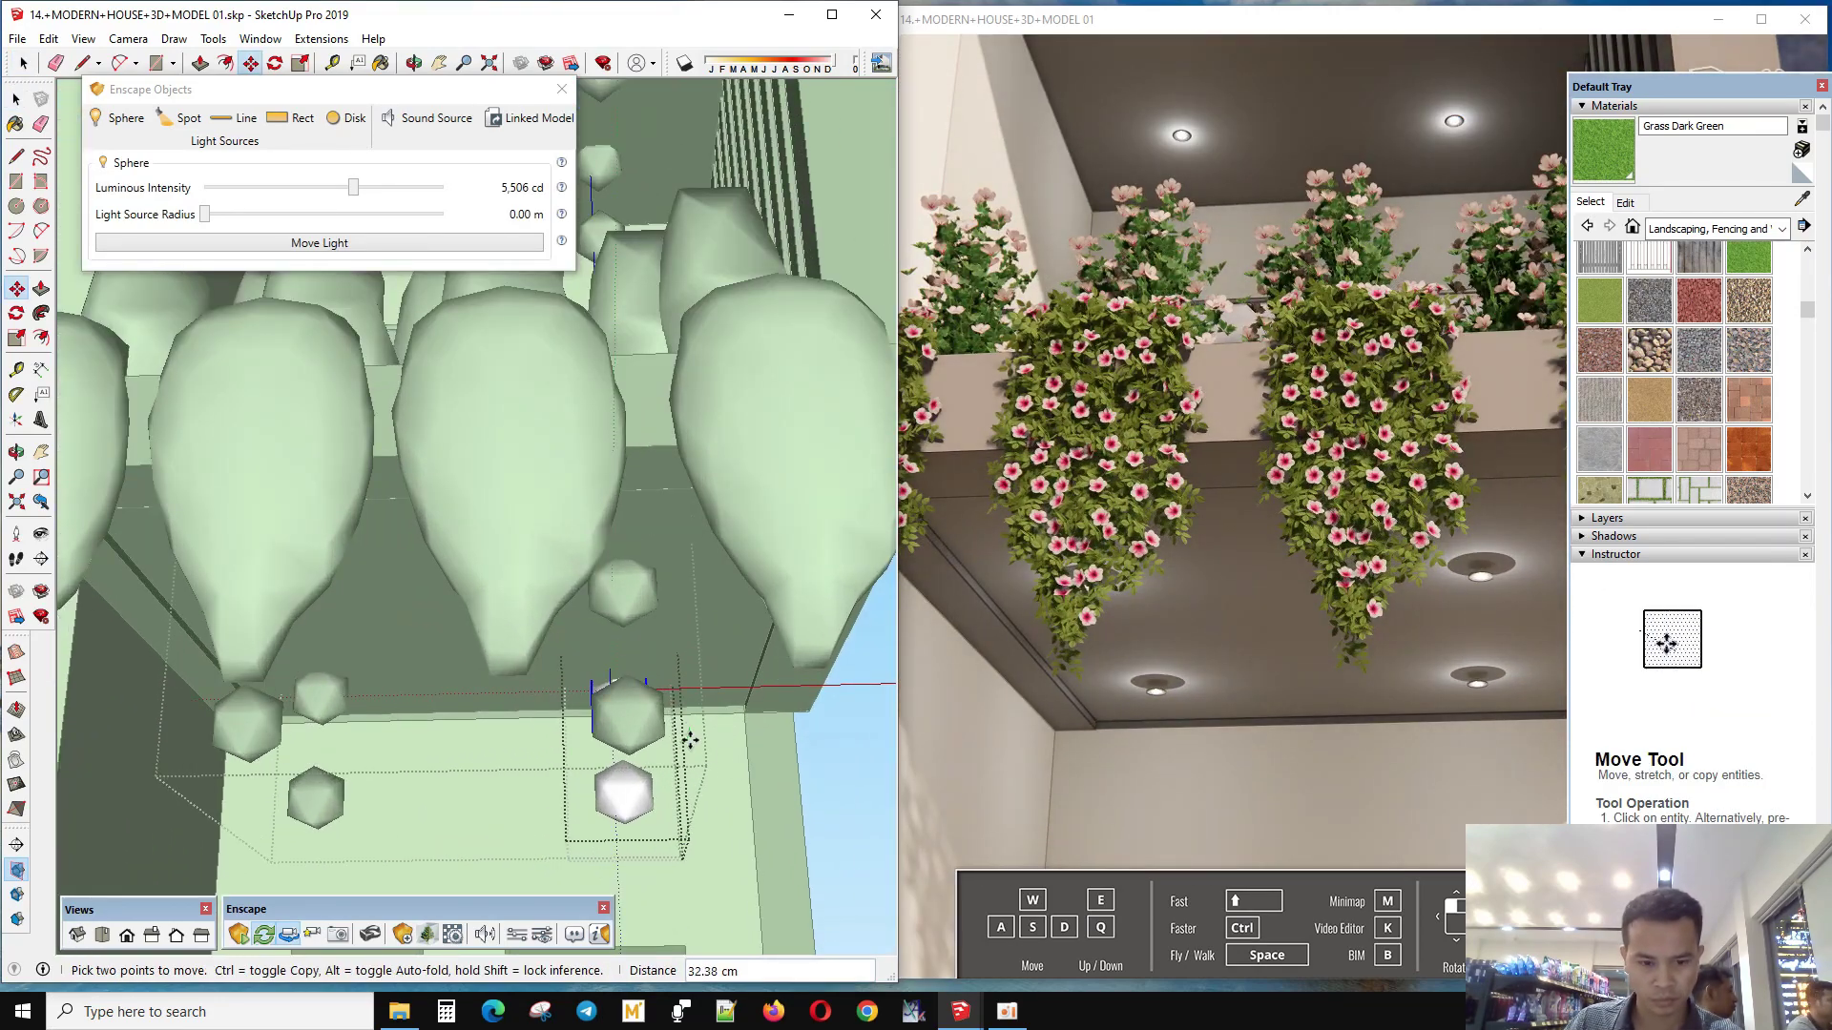
scroll(678, 707, down, 1)
scroll(706, 712, up, 2)
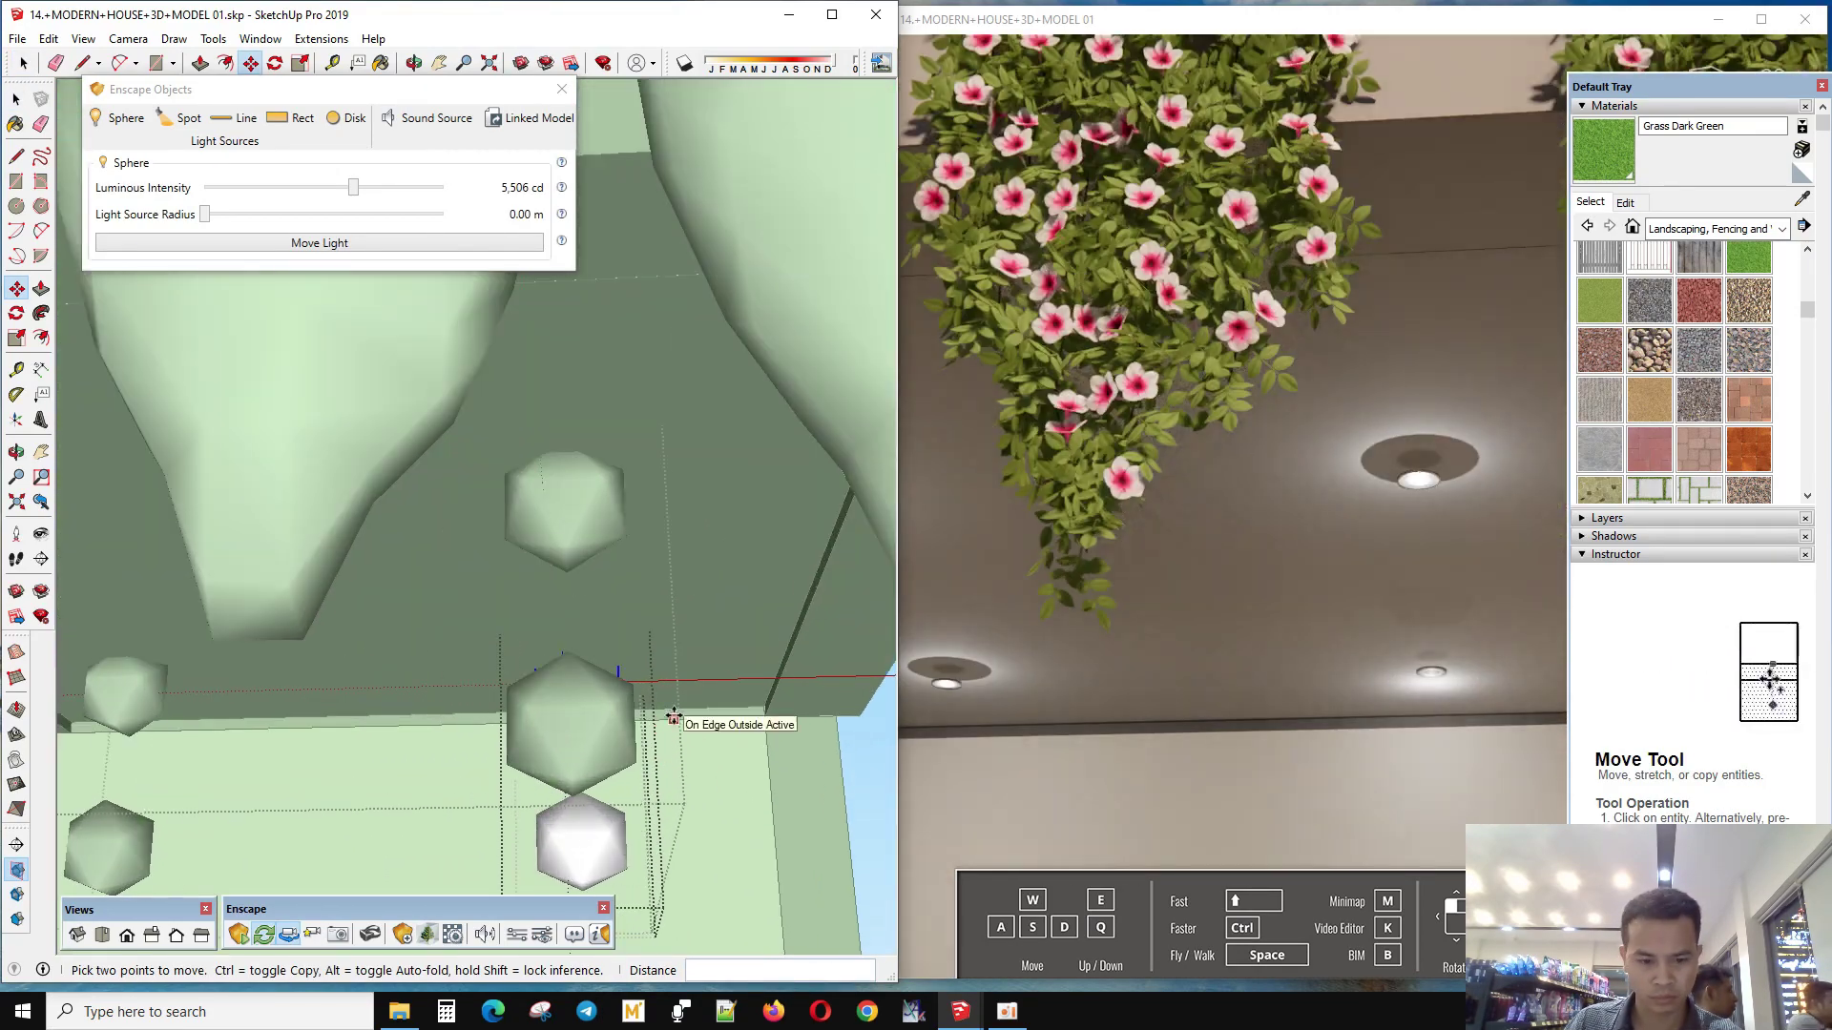
scroll(690, 782, down, 2)
key(space)
- Reposition the selected sphere light slightly under the lower balcony
middle_drag(690, 782, 733, 695)
mouse_move(641, 768)
middle_down()
mouse_move(591, 726)
mouse_move(603, 662)
mouse_move(534, 744)
mouse_move(491, 646)
mouse_move(639, 701)
mouse_move(337, 668)
middle_up()
scroll(618, 710, up, 3)
scroll(621, 687, up, 4)
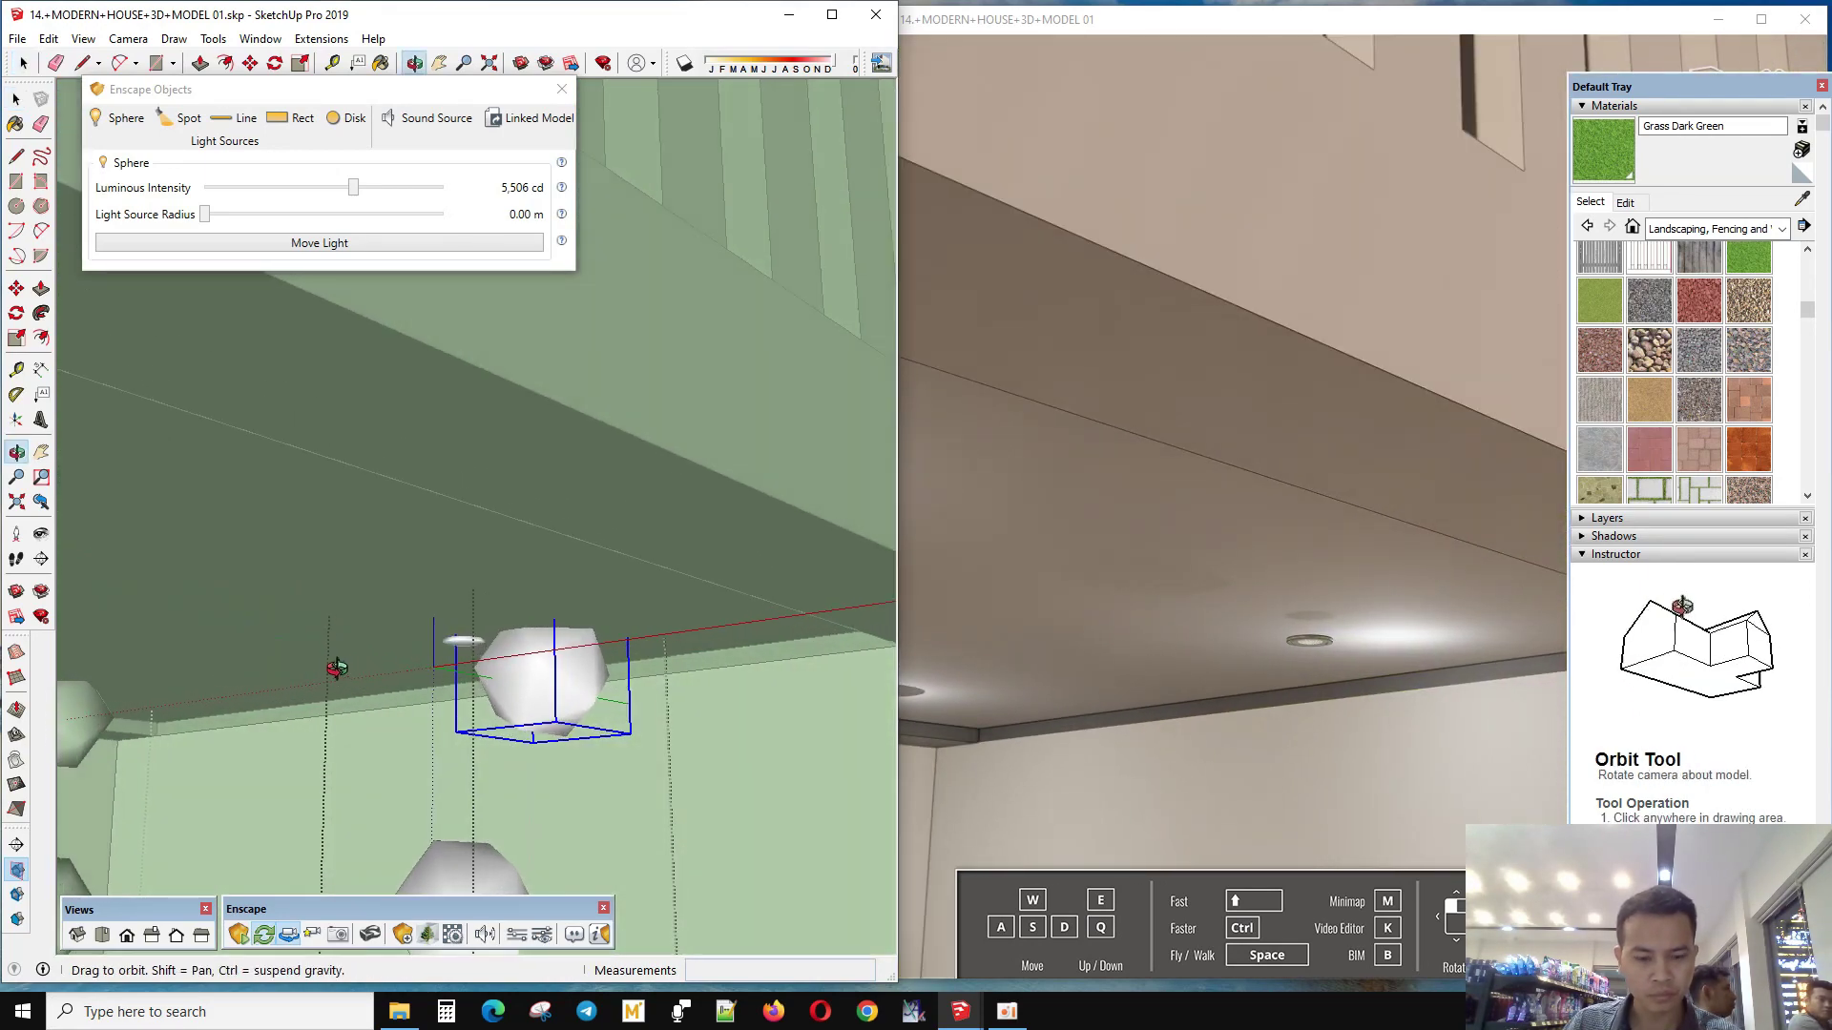
key(m)
click(637, 741)
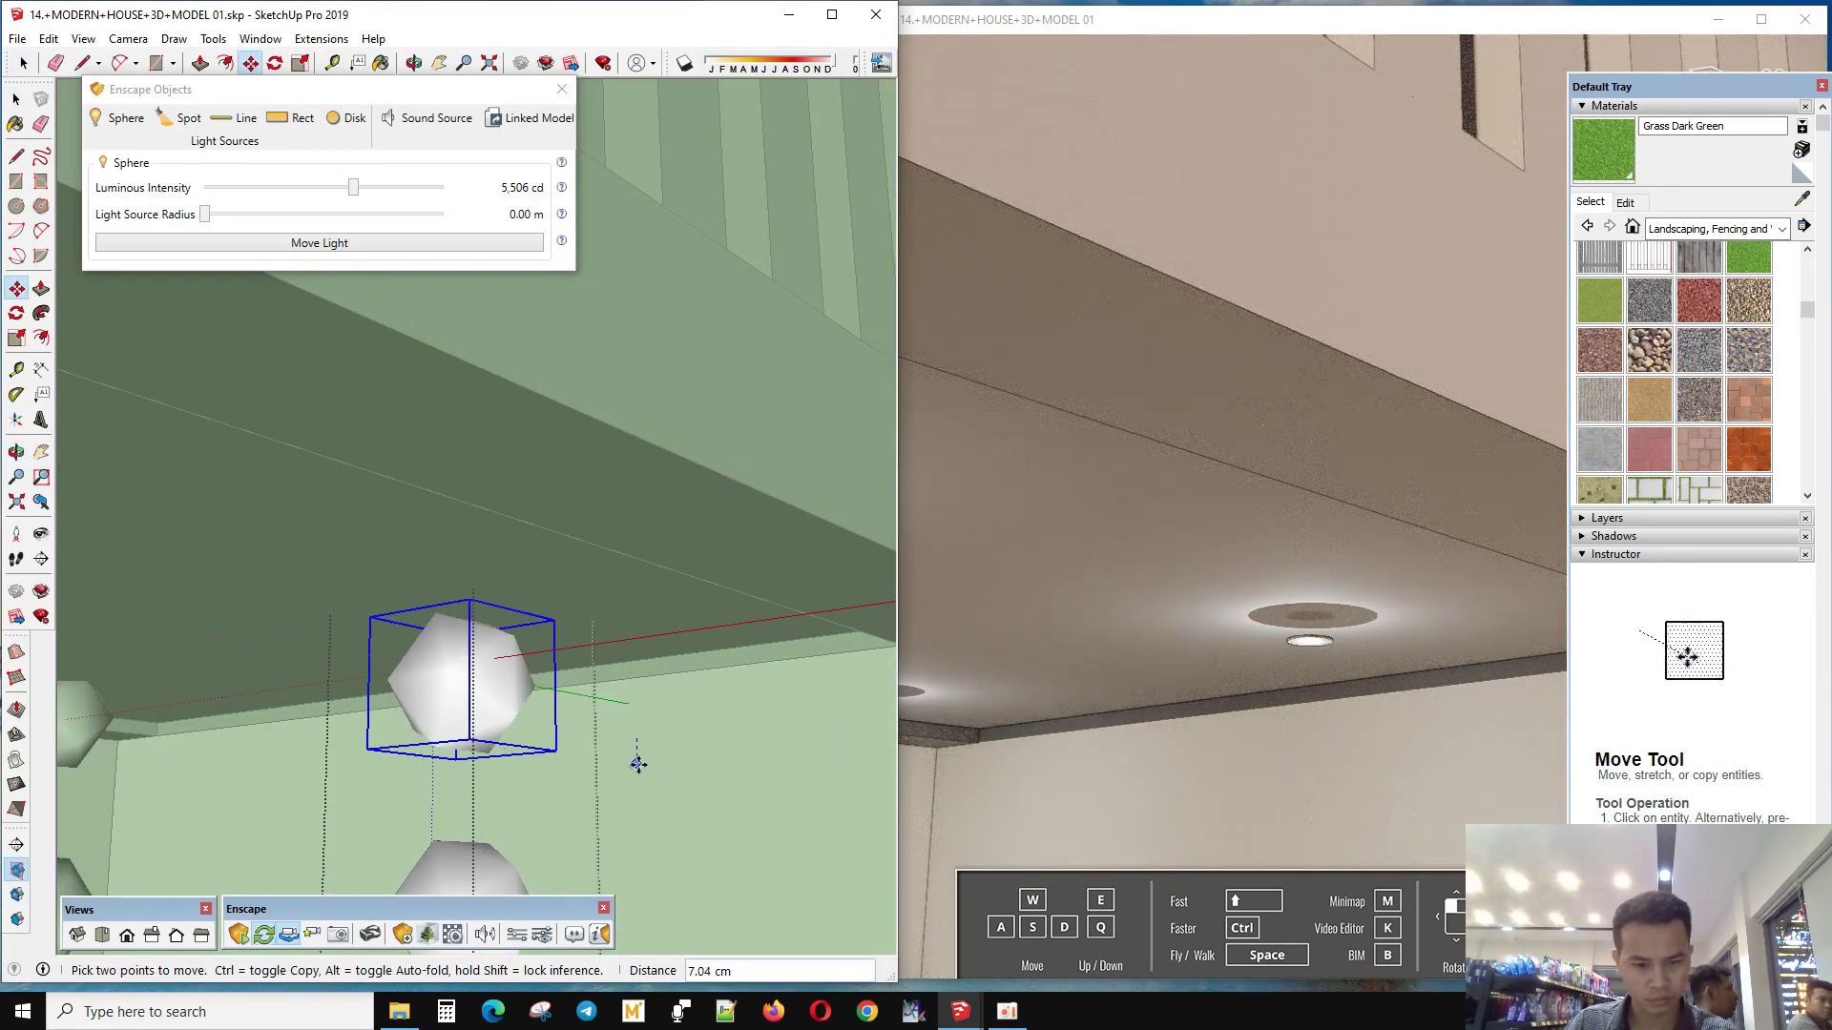
mouse_move(634, 769)
middle_down()
mouse_move(519, 696)
mouse_move(605, 768)
middle_up()
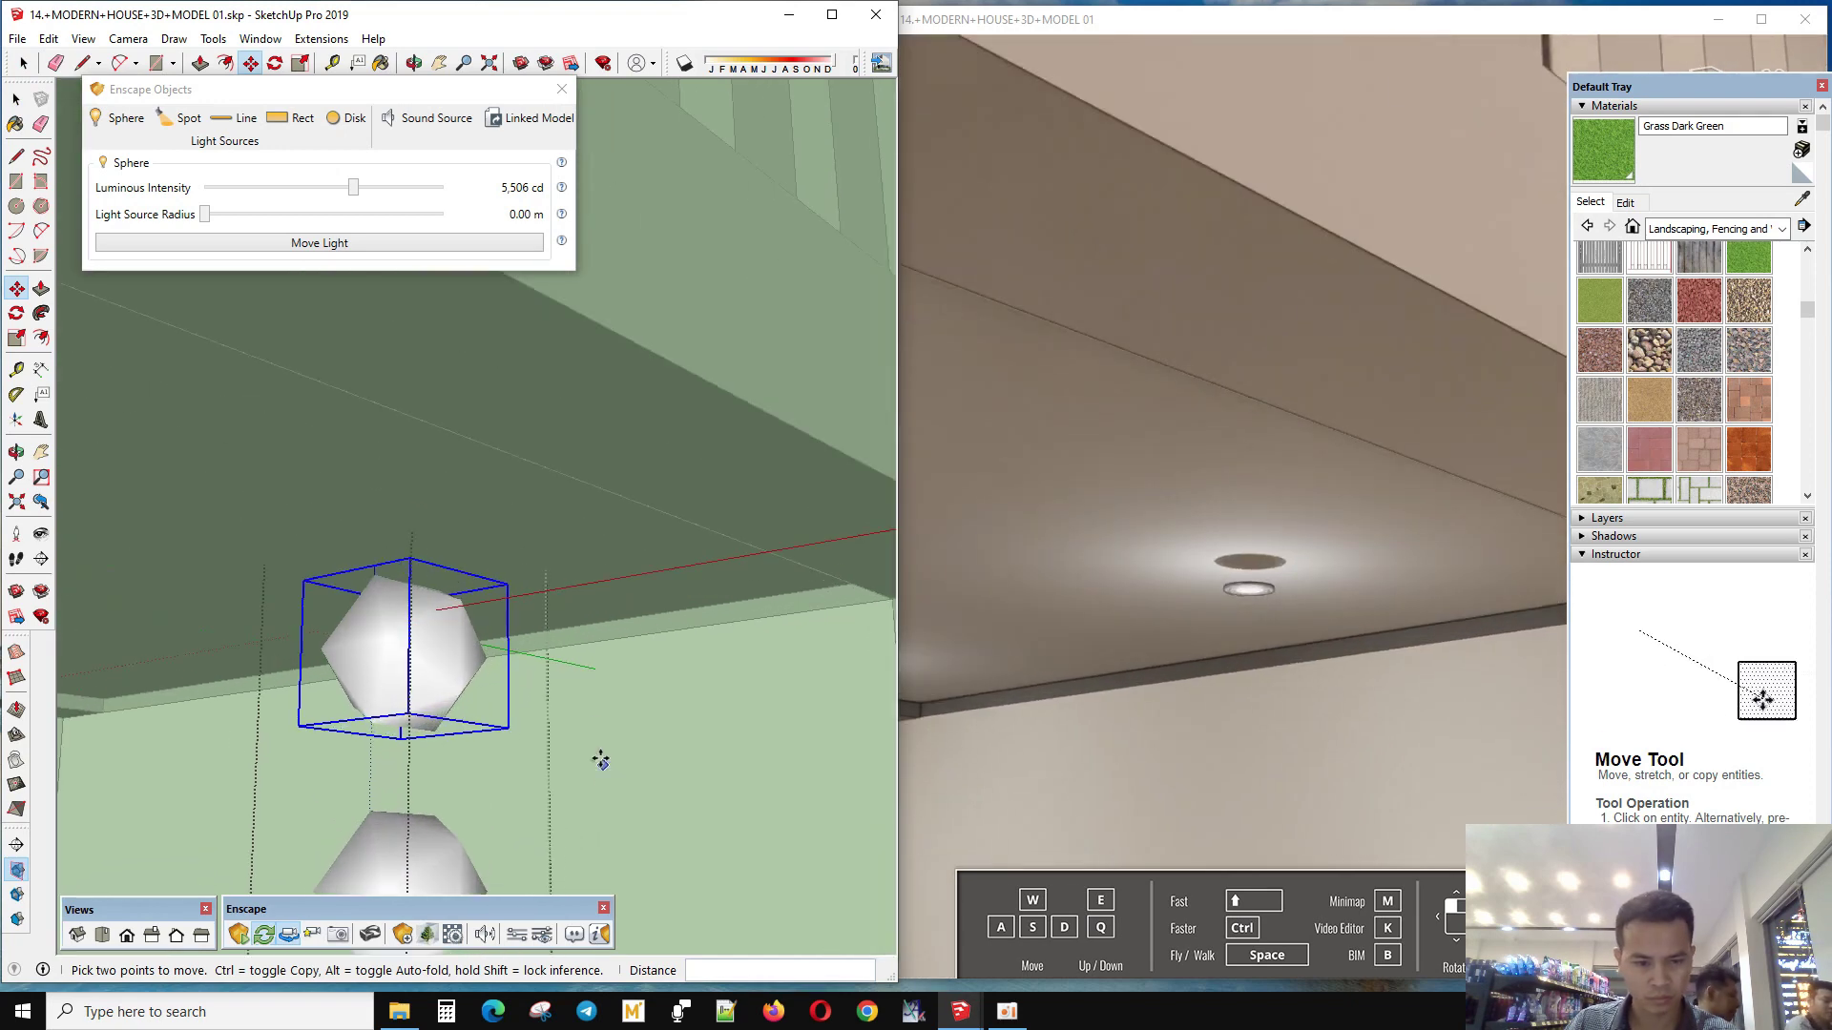
click(598, 740)
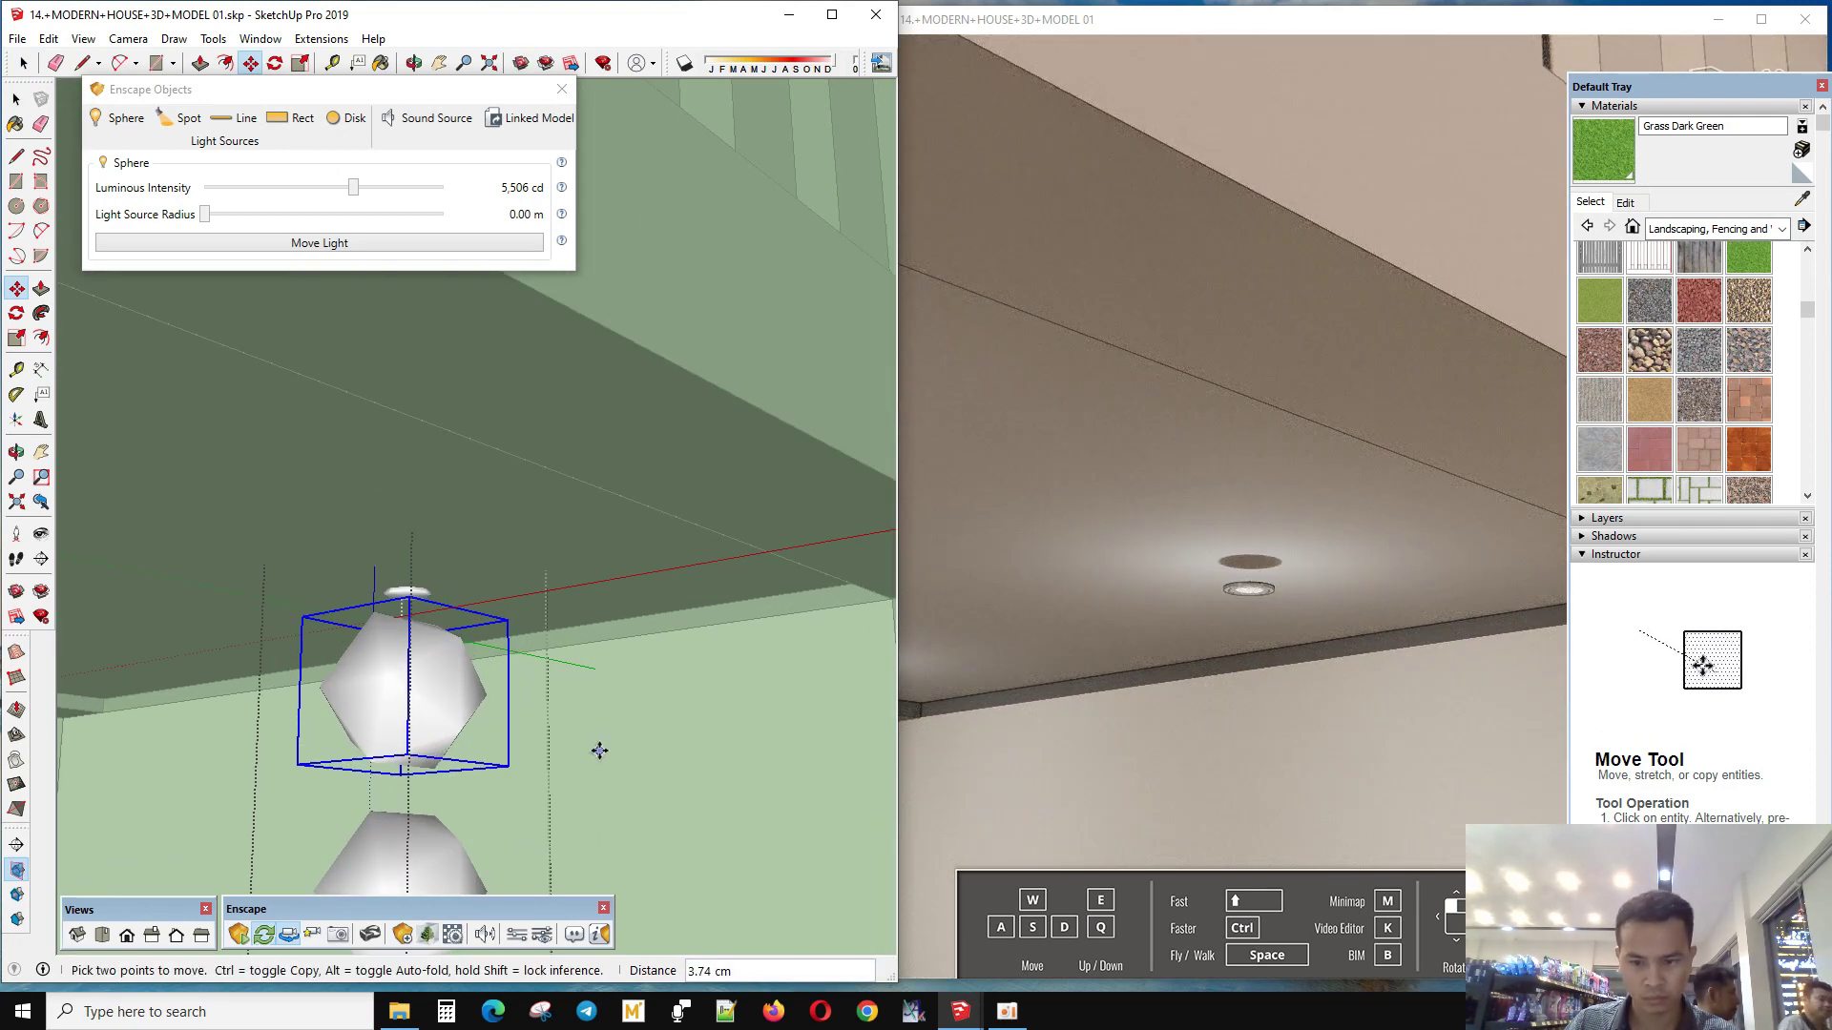
click(566, 706)
middle_drag(573, 761, 457, 731)
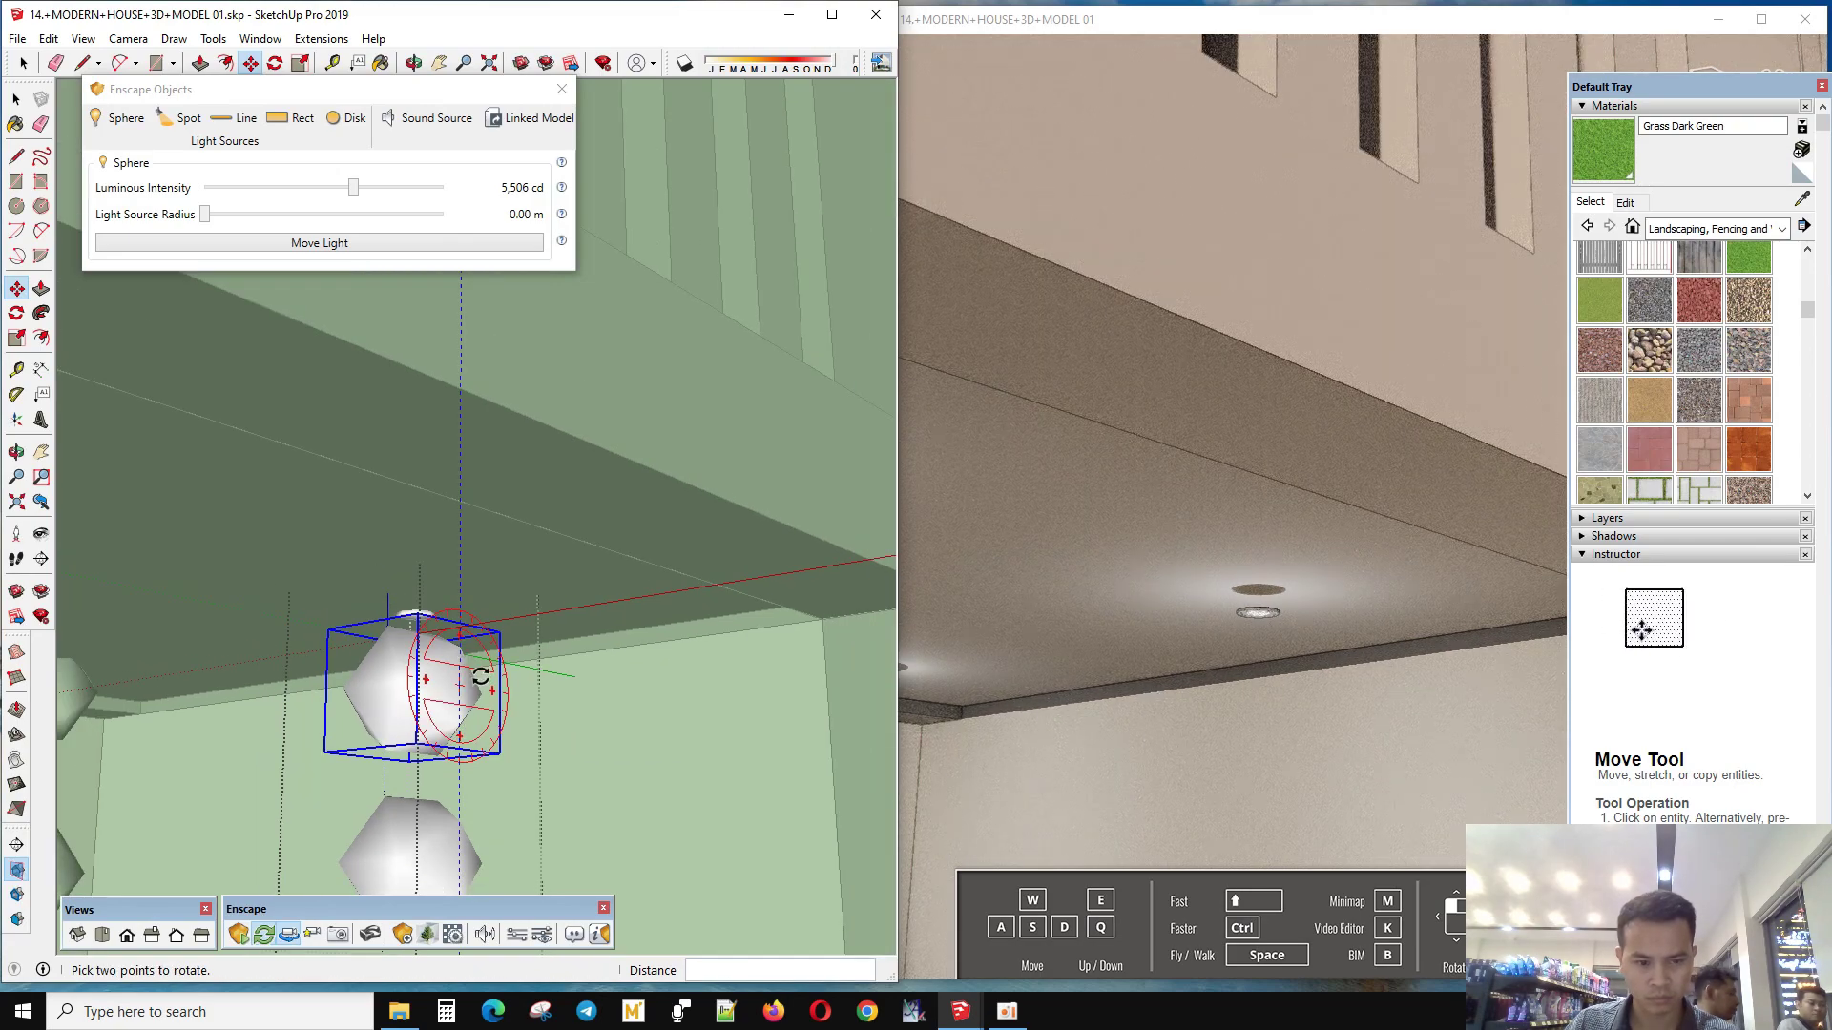
middle_drag(459, 607, 586, 661)
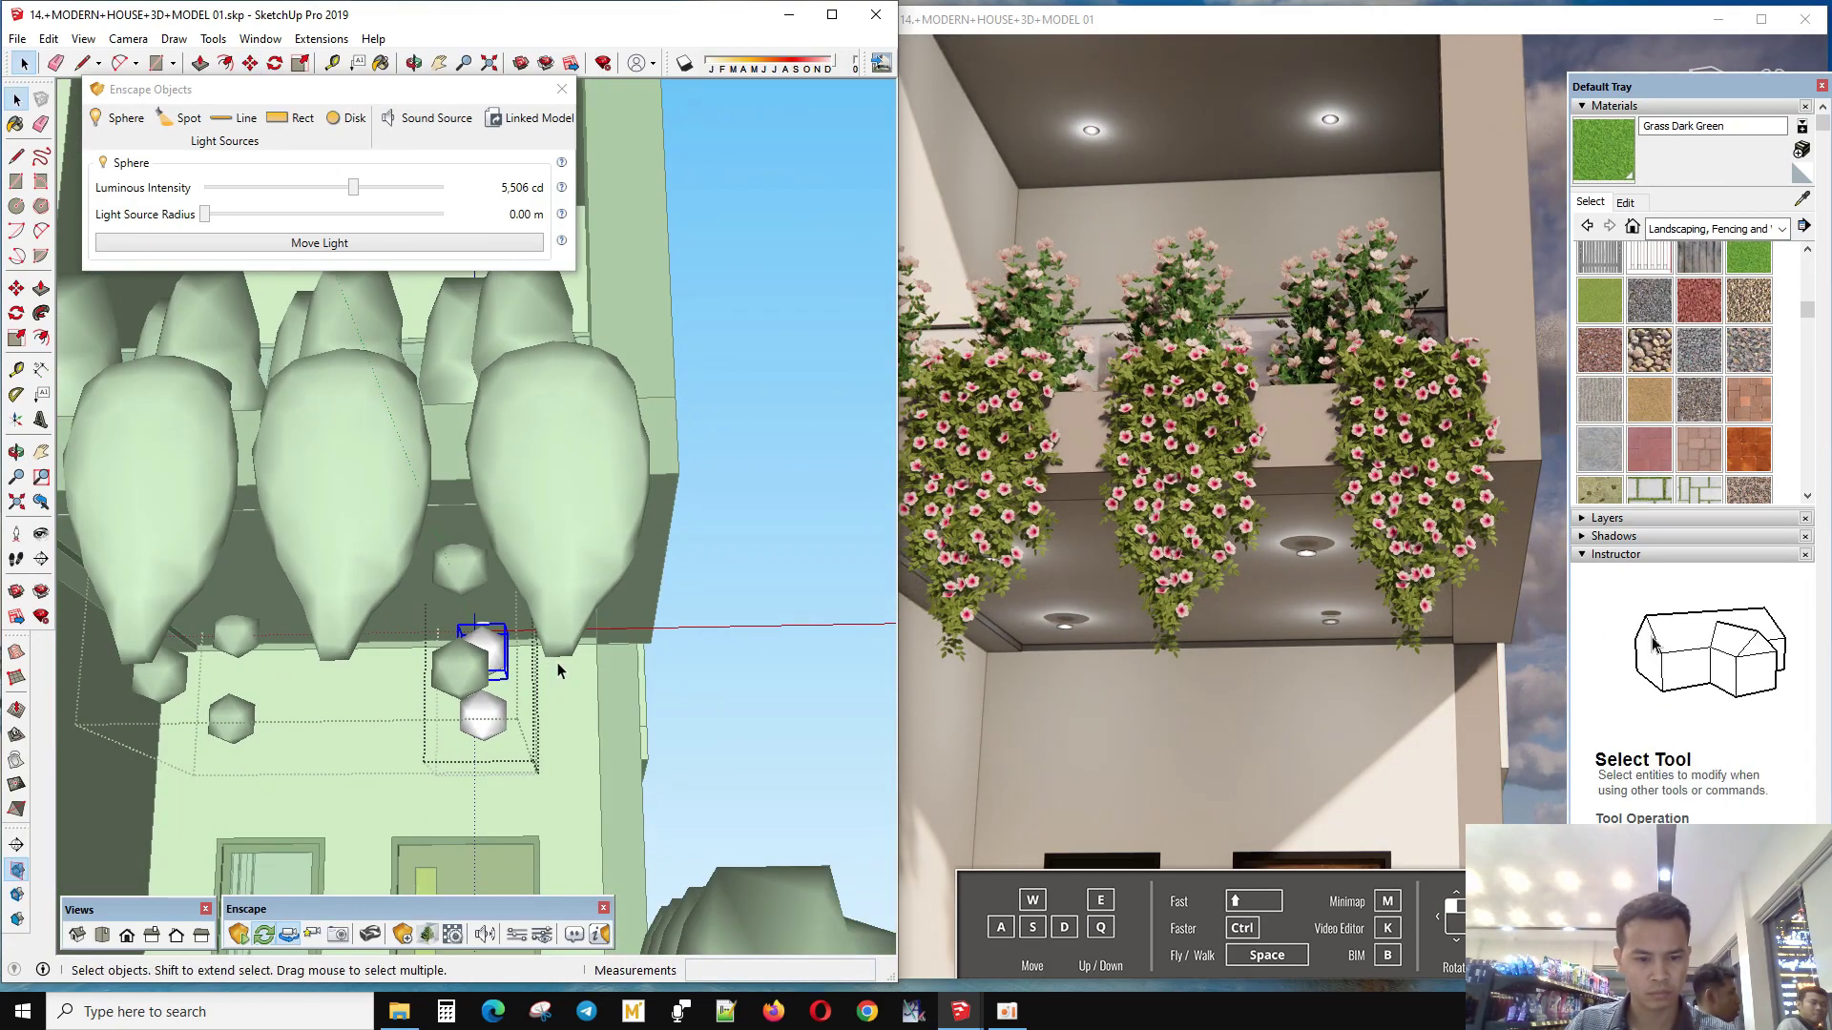
click(719, 723)
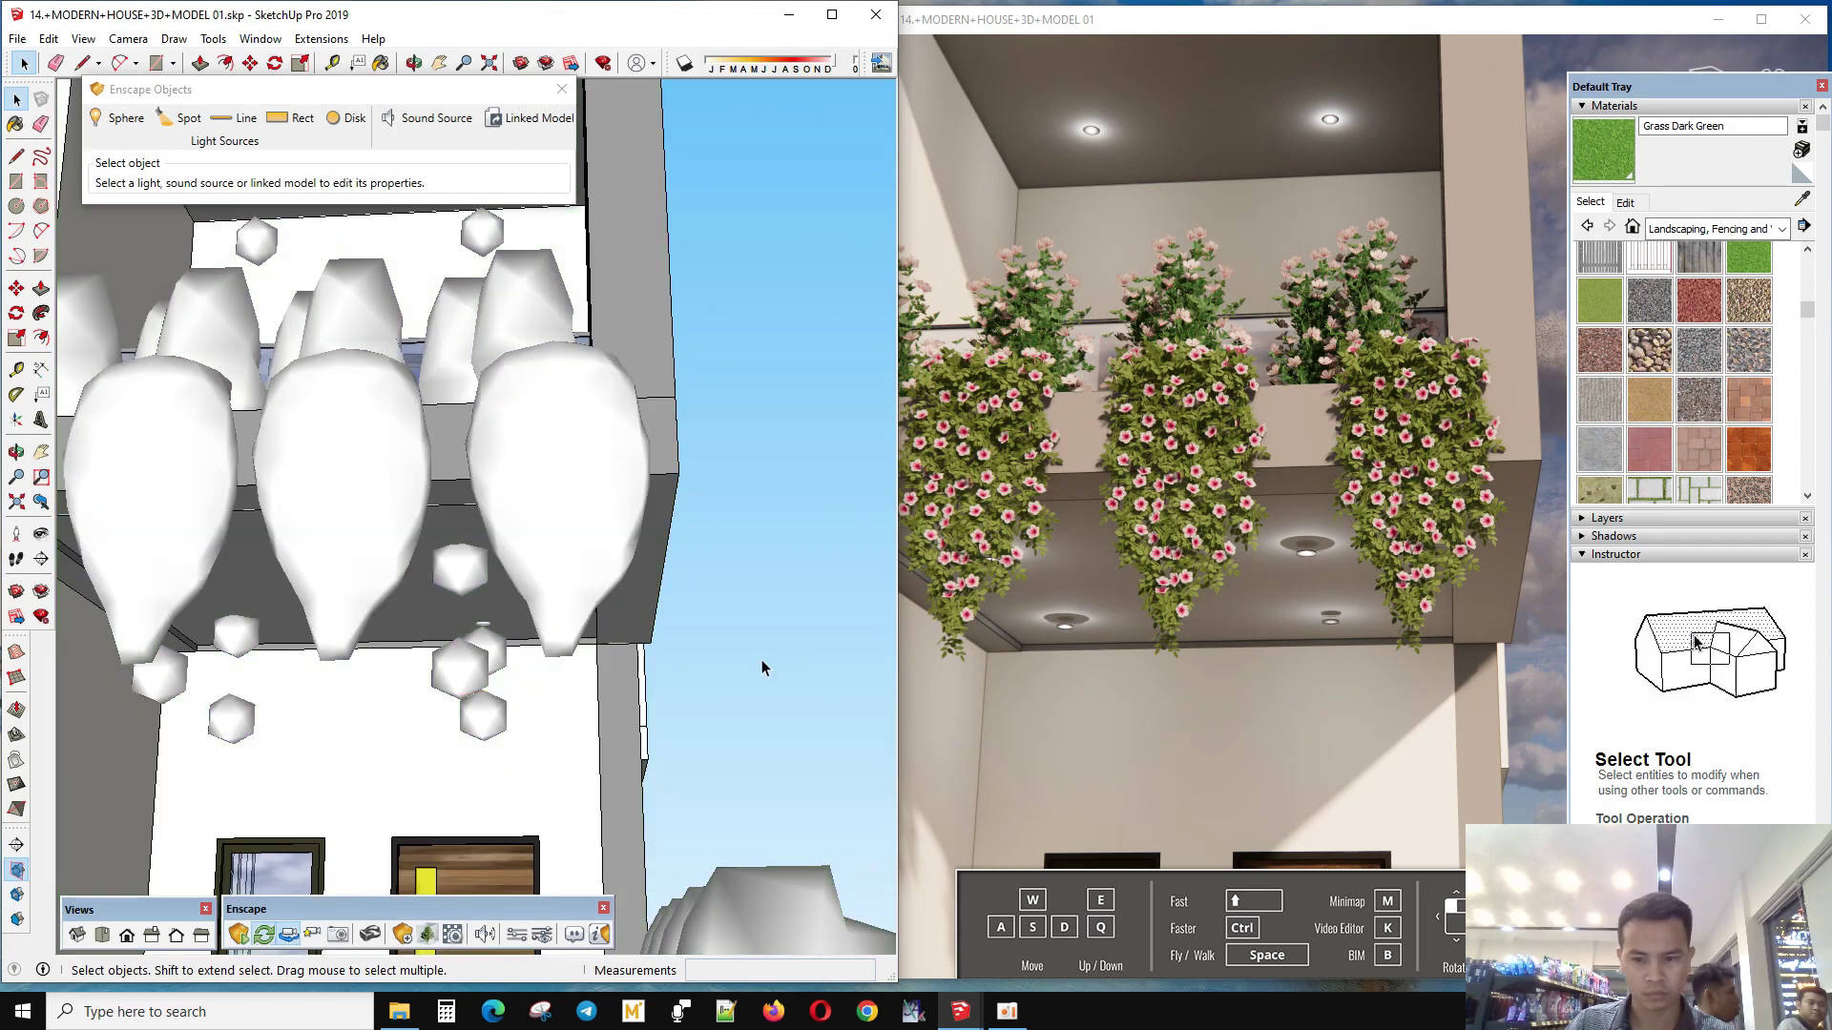
- Zoom in on the planter and delete the small sphere light hanging beneath it
scroll(790, 651, down, 5)
scroll(541, 669, up, 3)
scroll(591, 645, up, 3)
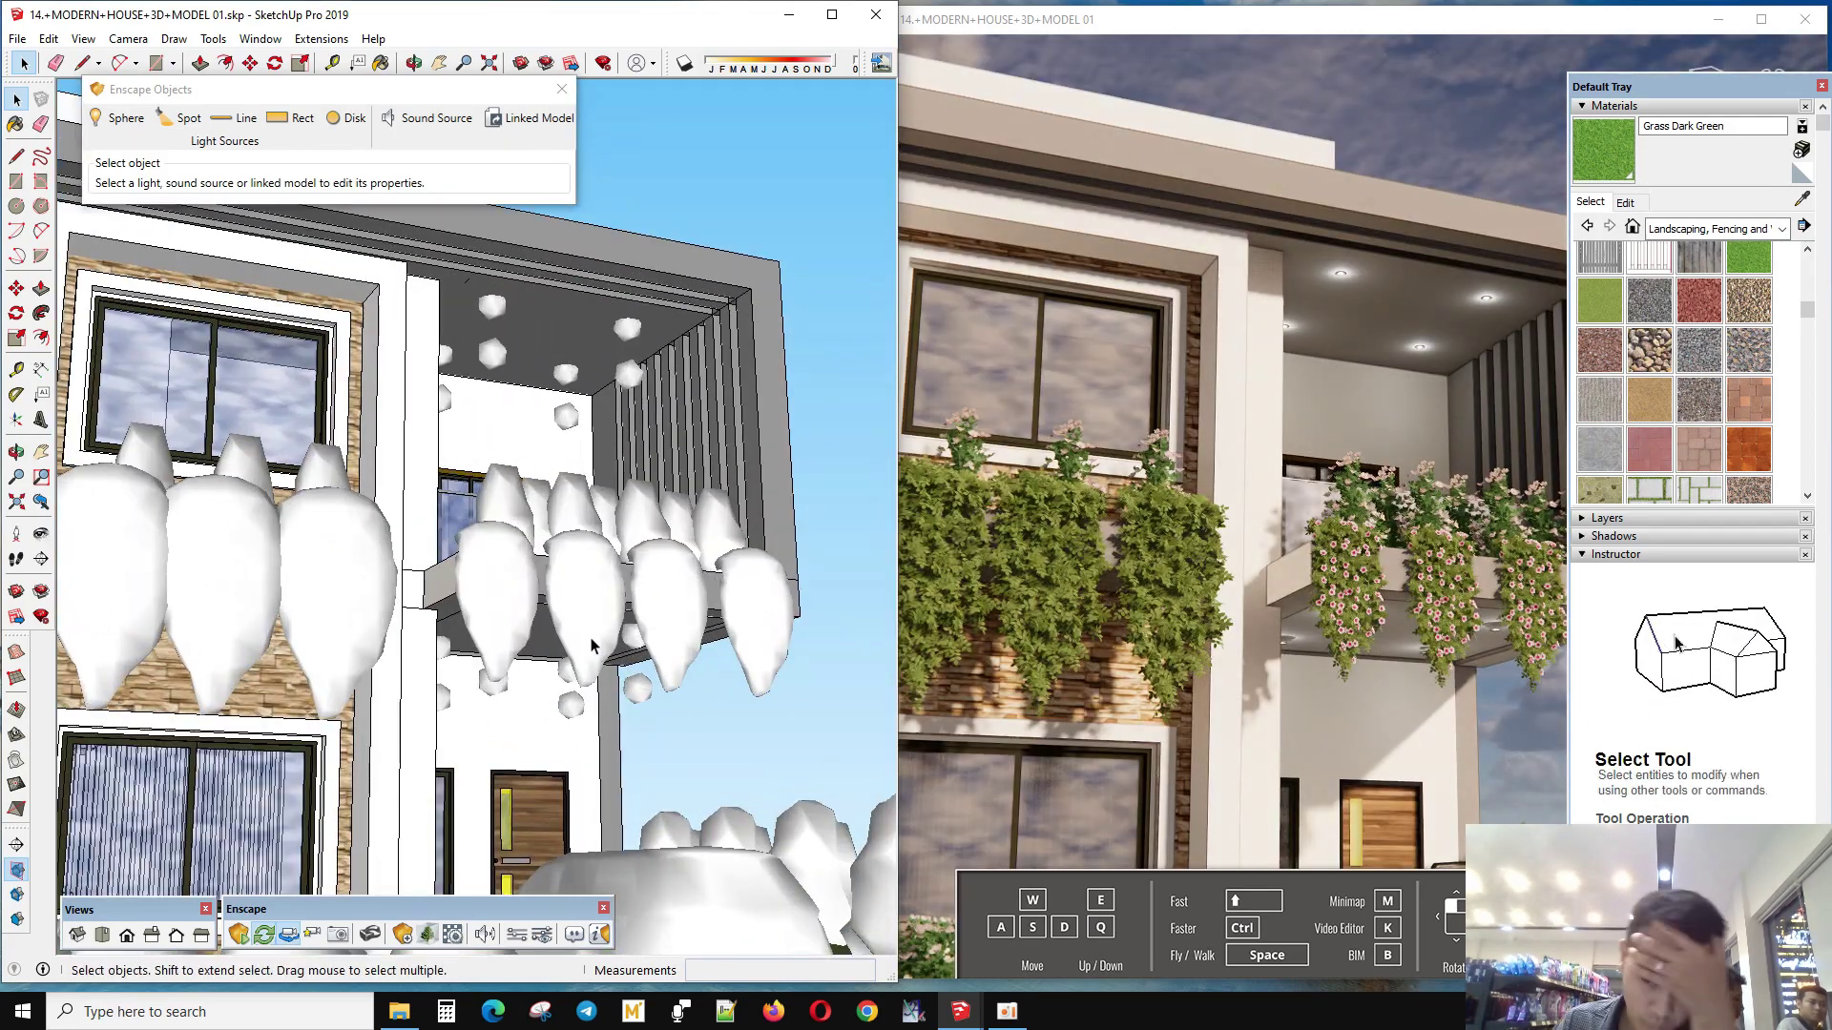
scroll(480, 659, up, 3)
scroll(381, 620, down, 5)
scroll(490, 601, up, 3)
scroll(542, 504, up, 2)
scroll(542, 504, up, 2)
click(572, 543)
scroll(591, 563, down, 3)
scroll(616, 558, up, 2)
key(Delete)
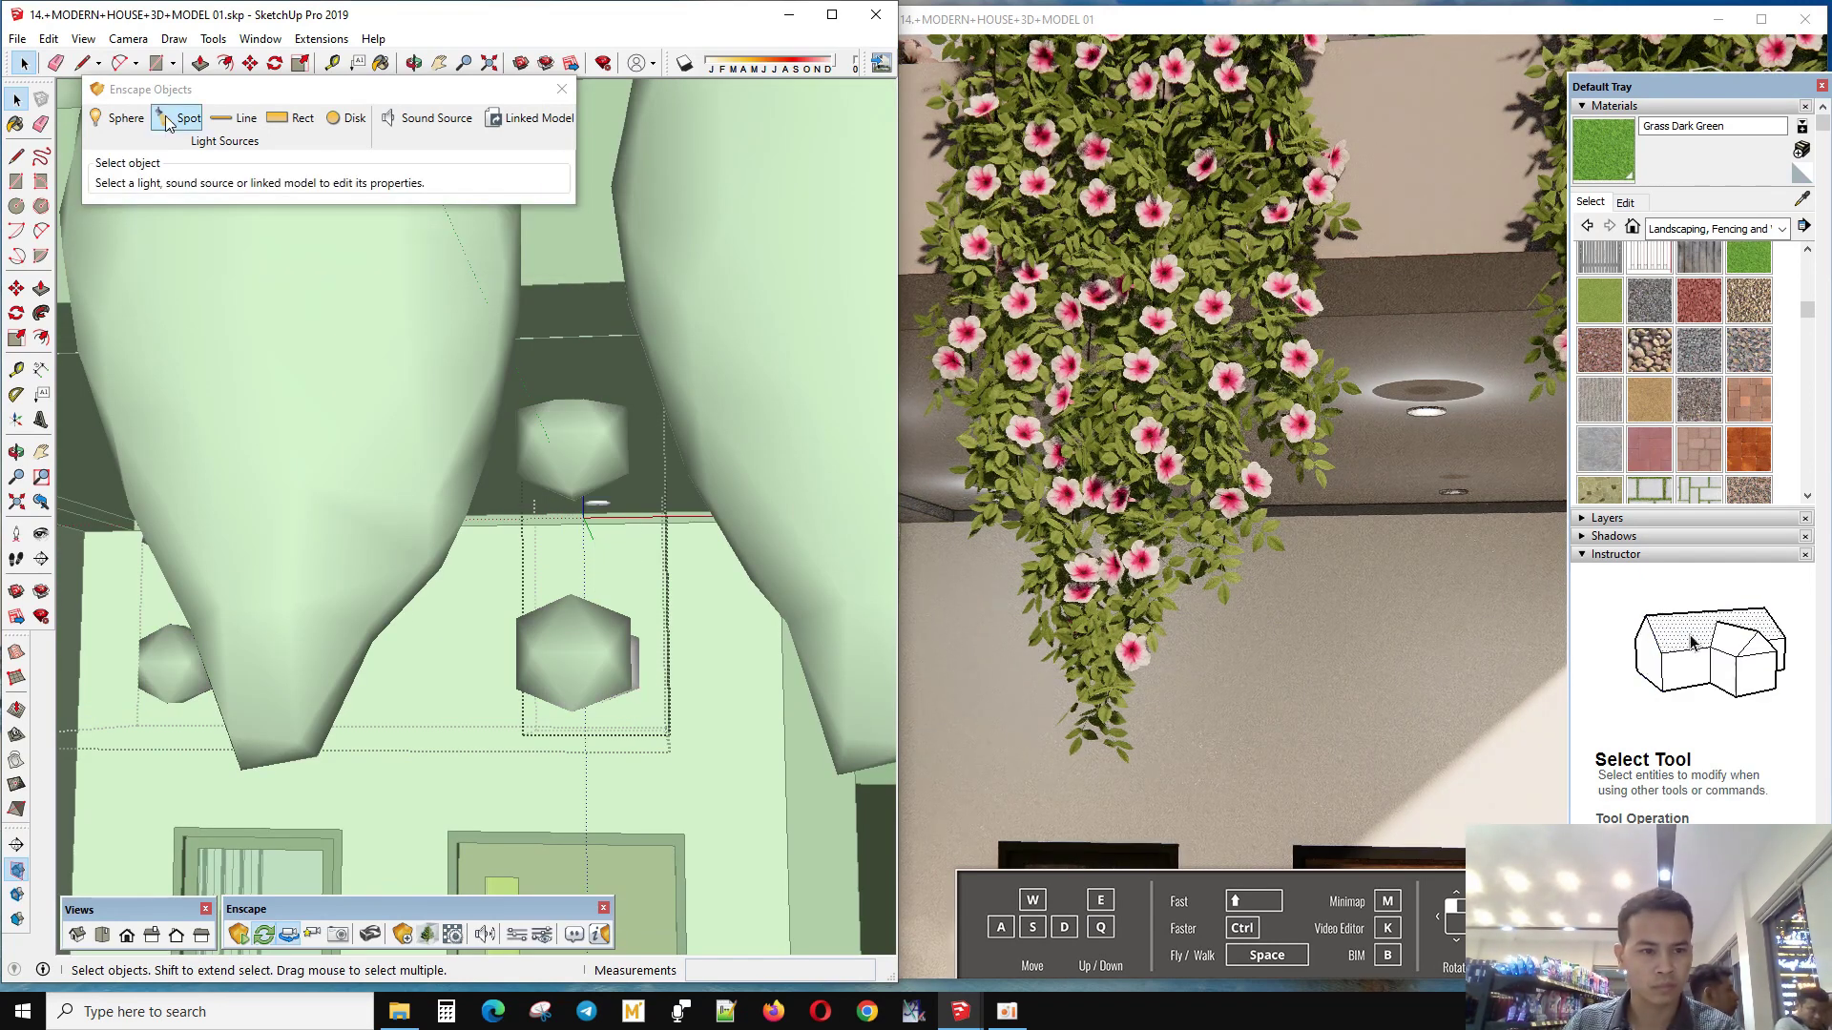
- Add an Enscape spot light under the balcony ceiling, aiming its beam downward
click(187, 119)
scroll(582, 477, up, 5)
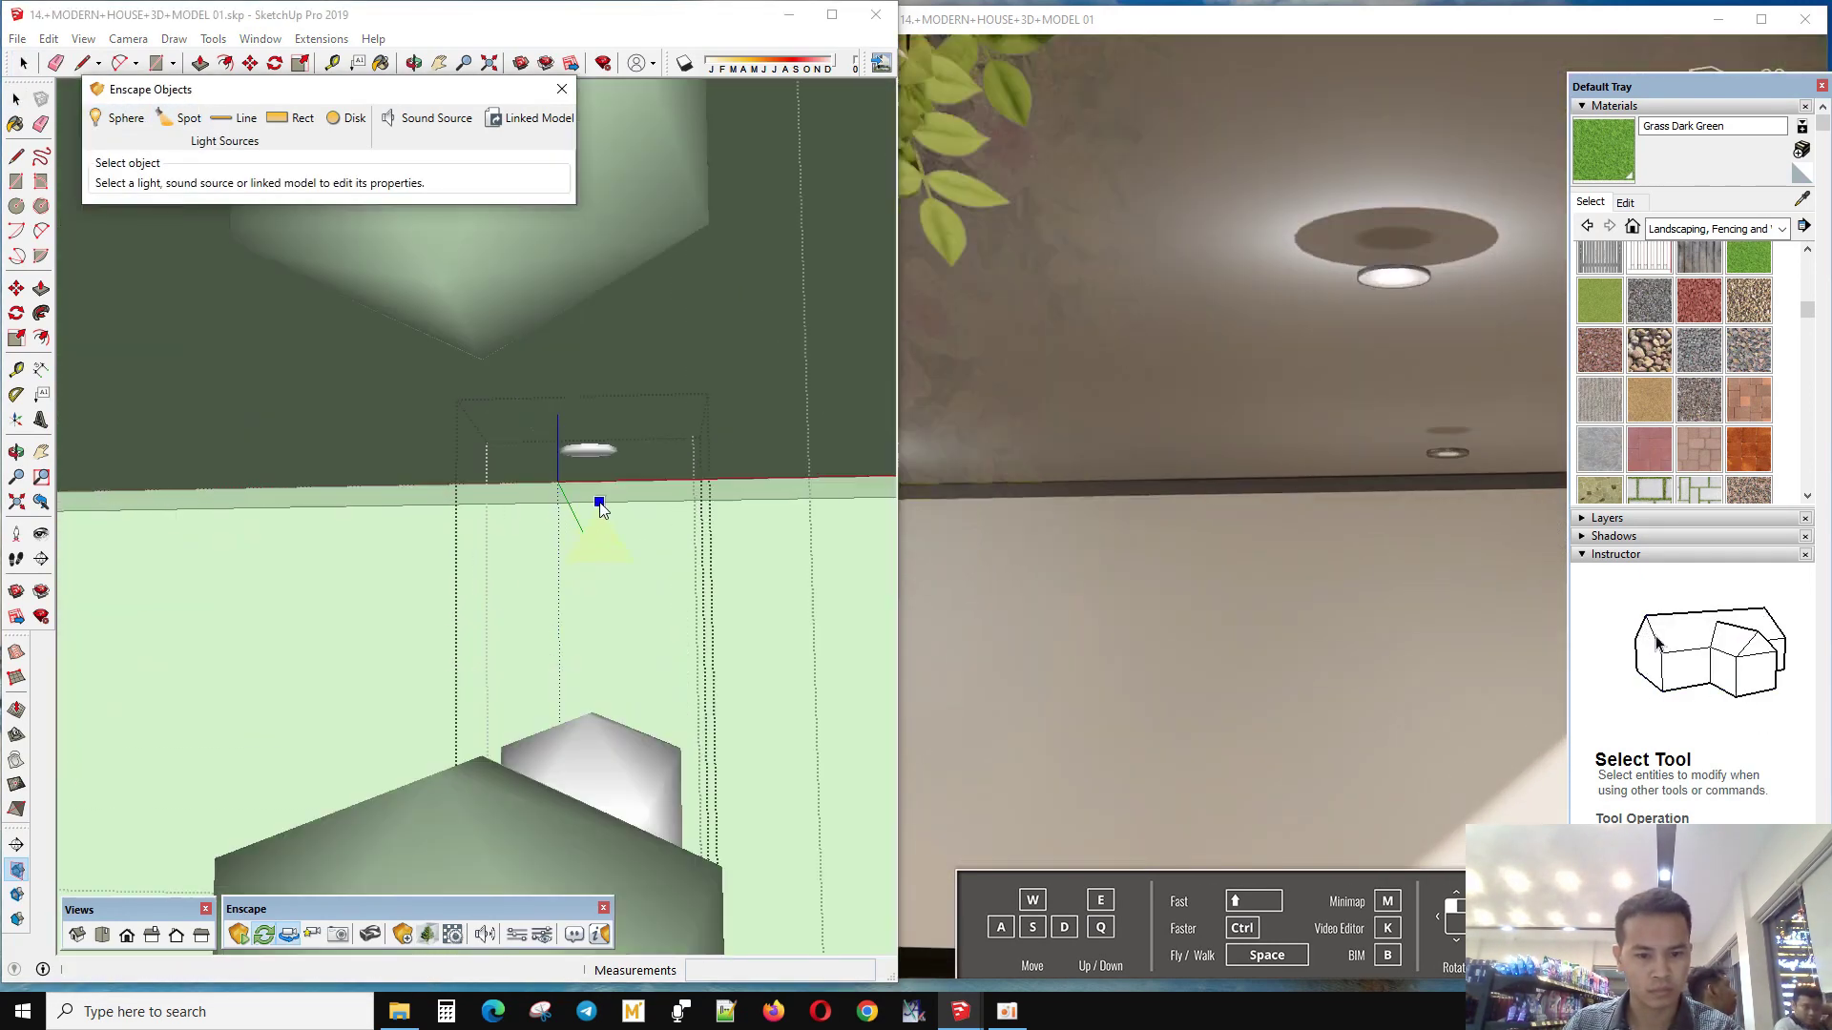
scroll(582, 439, up, 3)
click(582, 427)
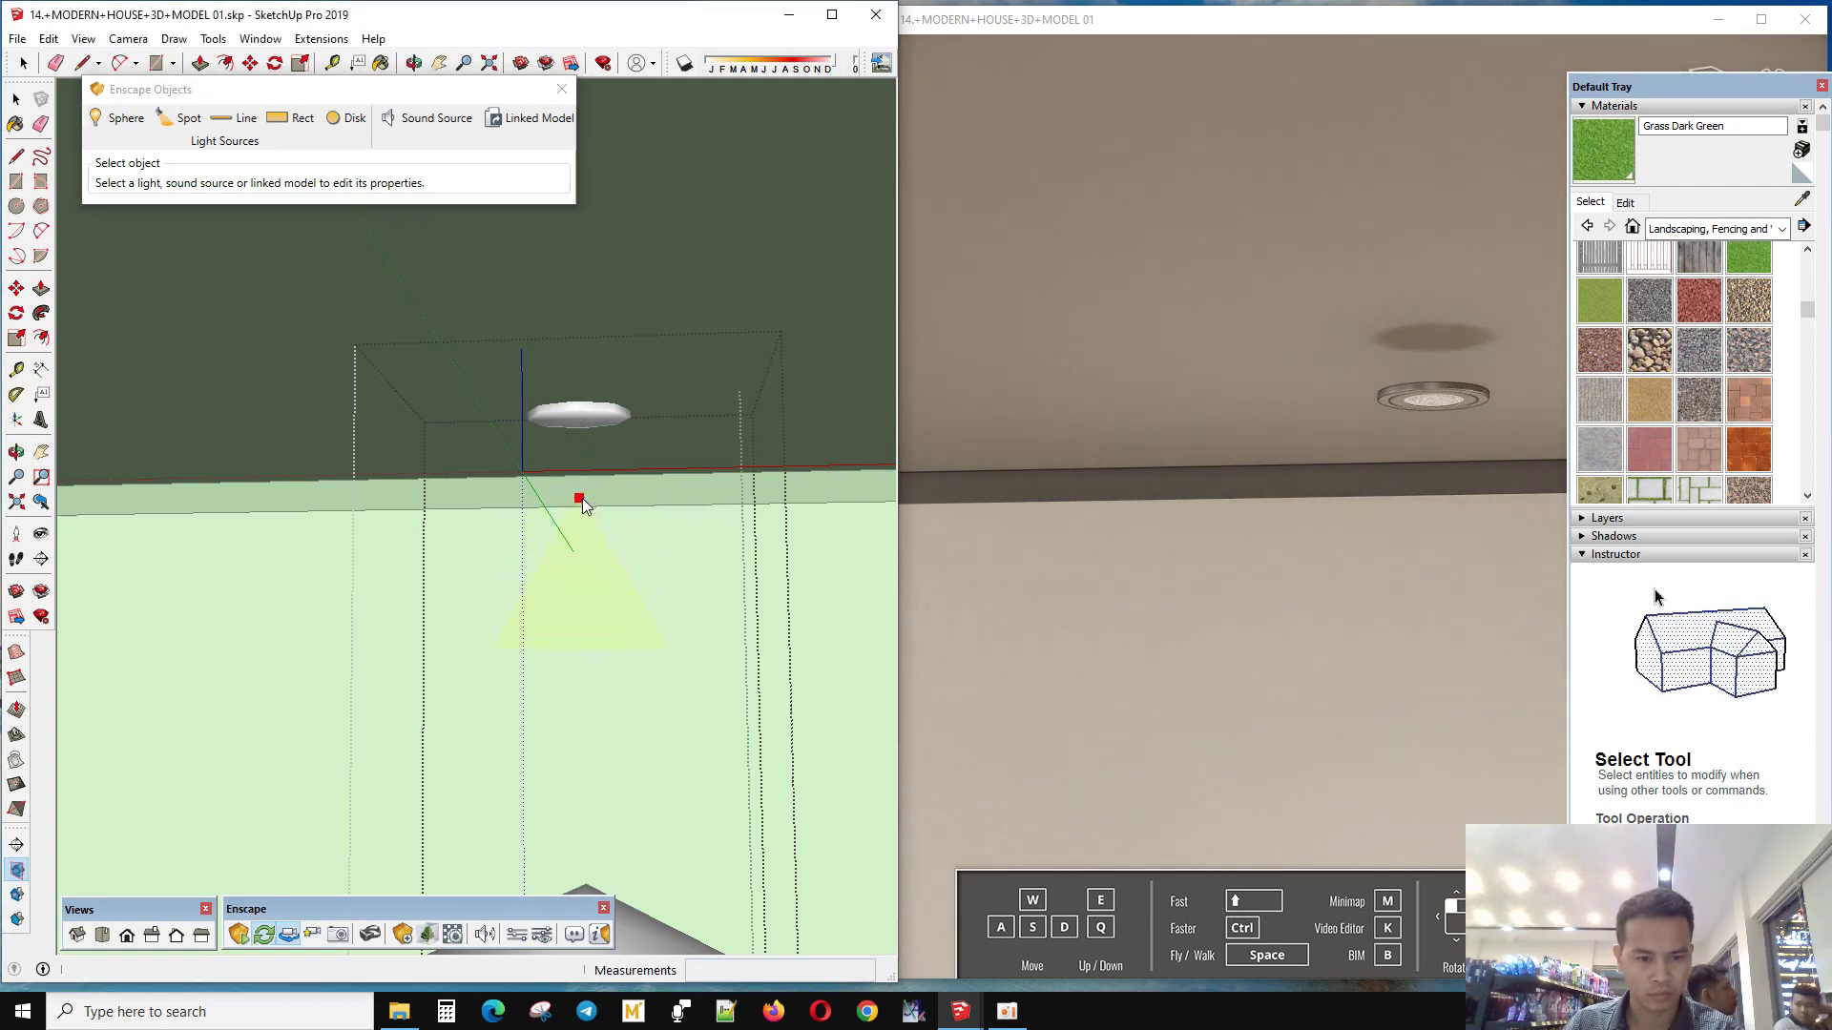
key(space)
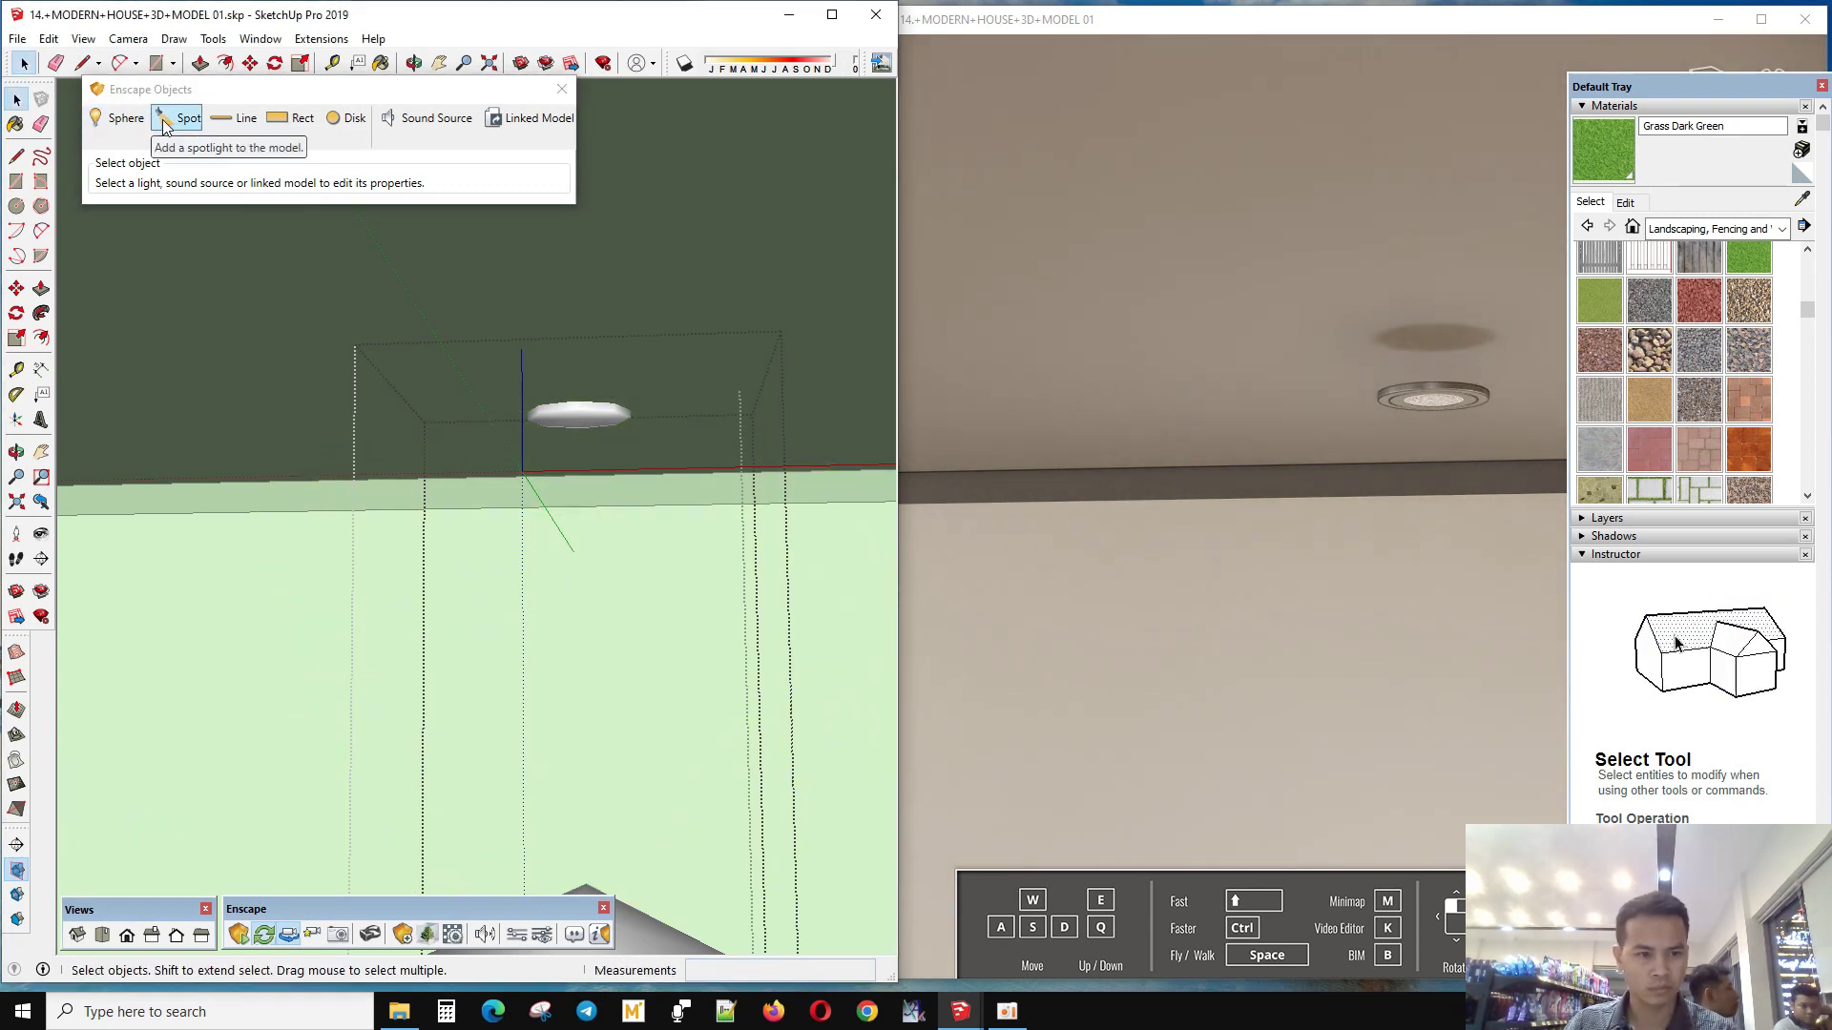
click(164, 122)
click(579, 429)
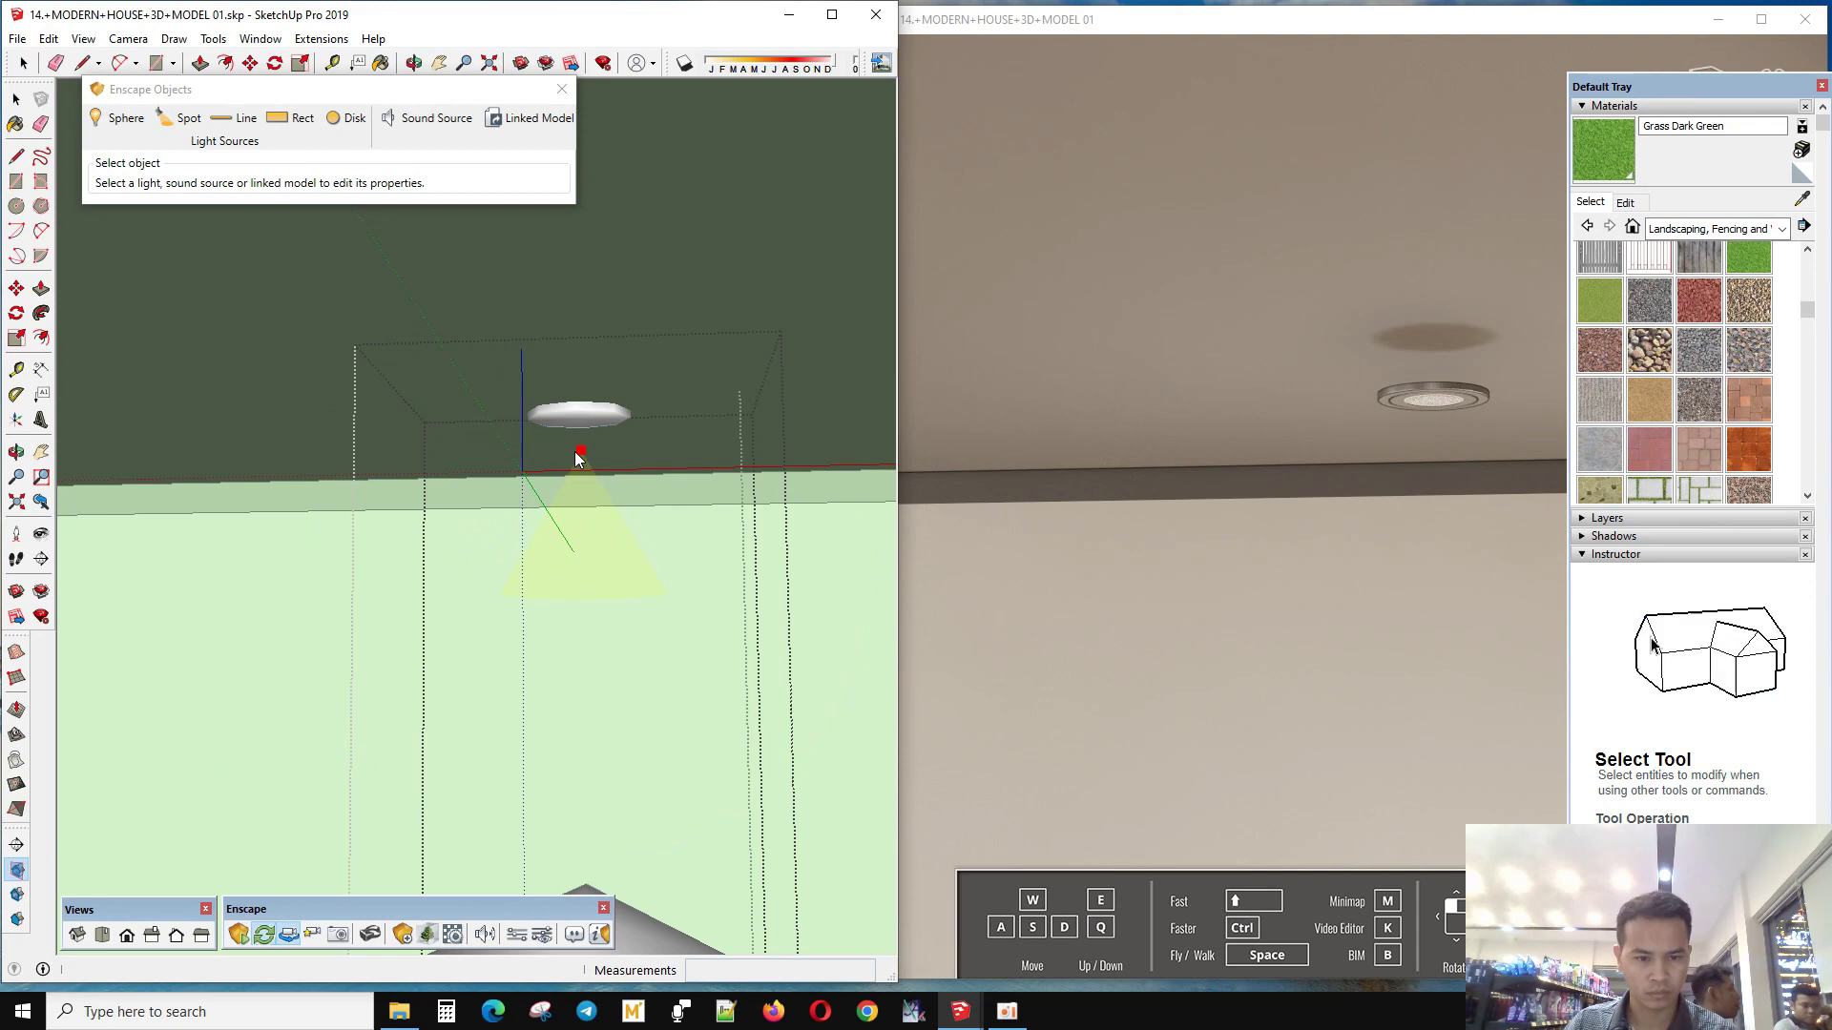
click(581, 513)
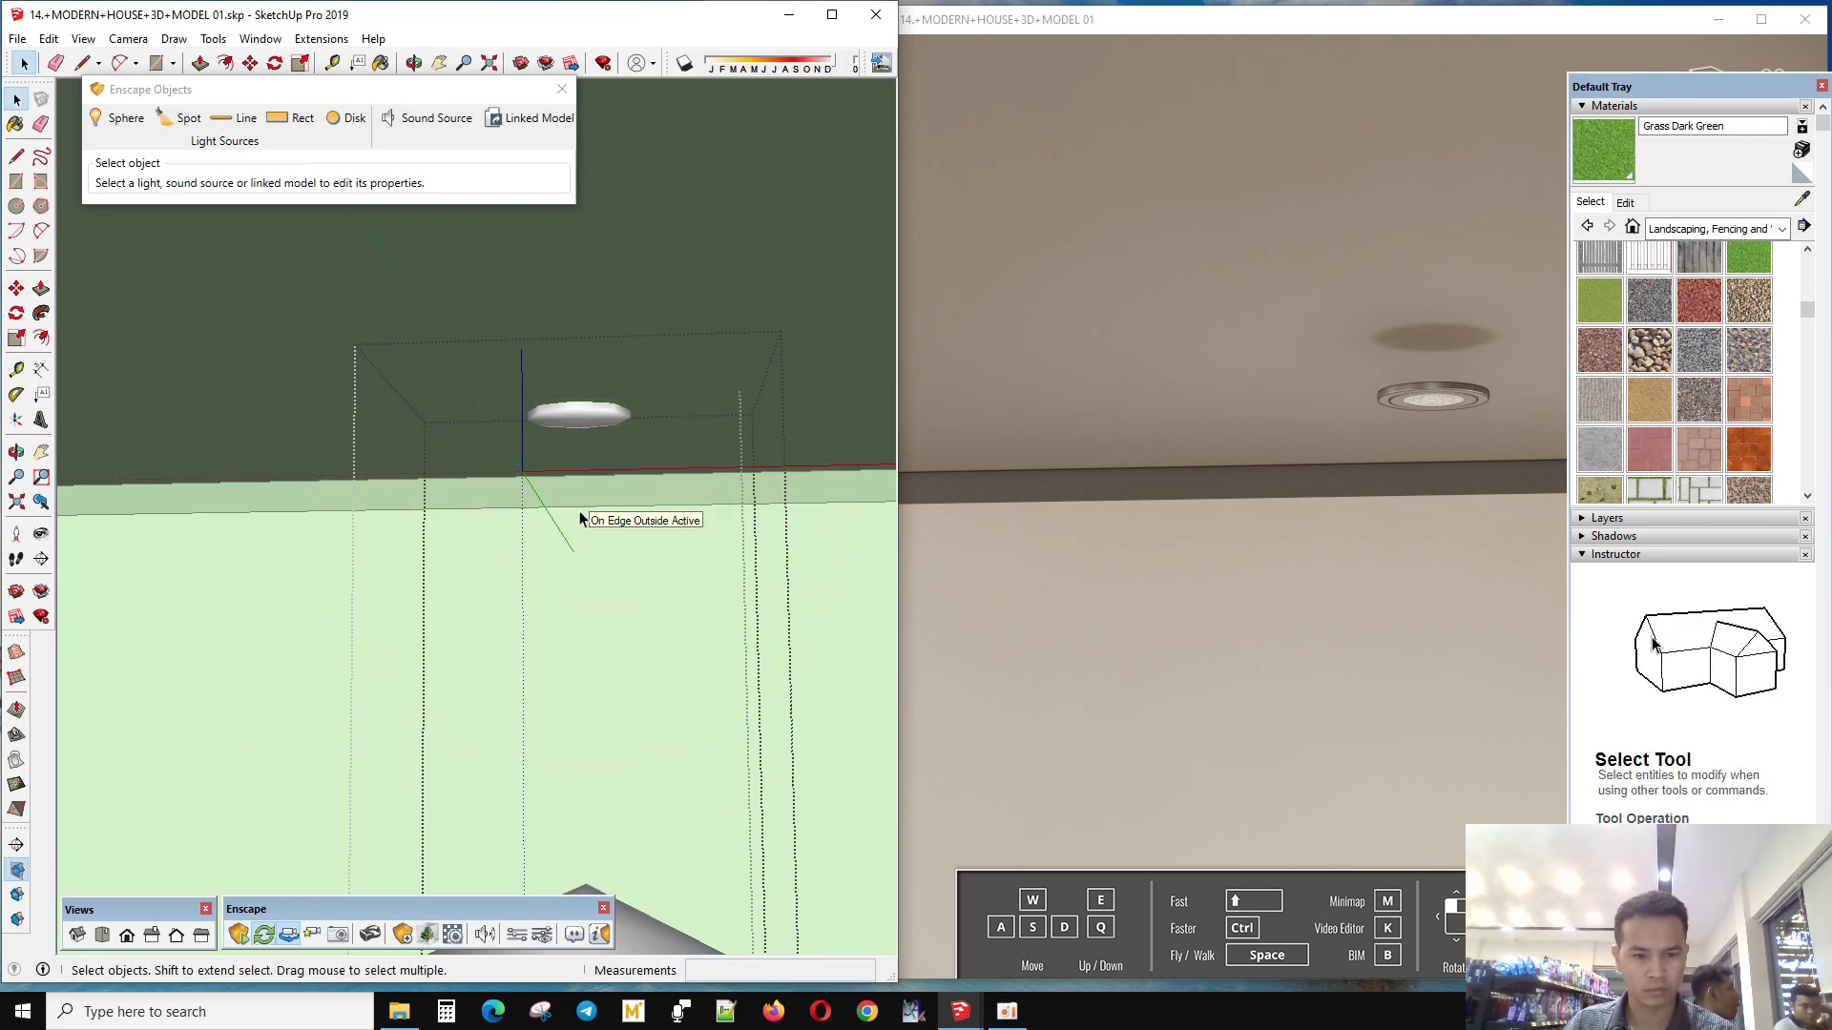
- Shorten the spot light's aim toward the fixture and select it to view its properties
scroll(564, 400, up, 2)
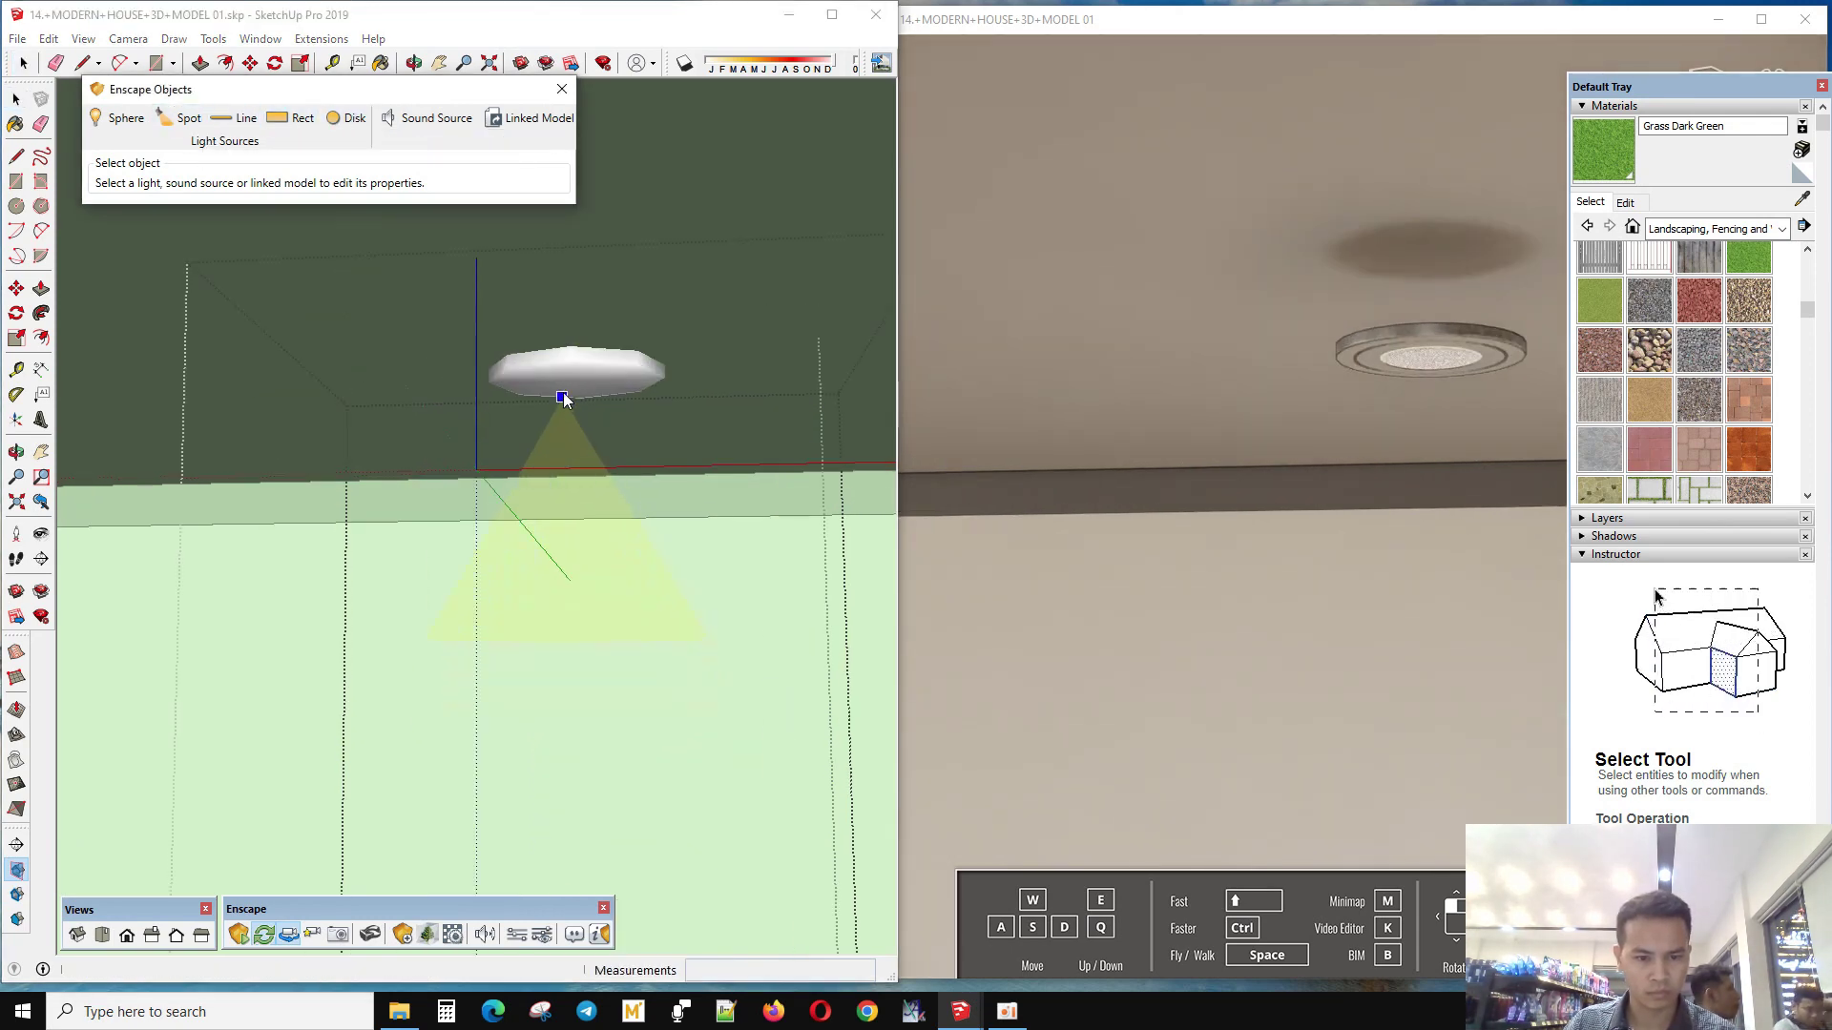
middle_drag(570, 391, 577, 431)
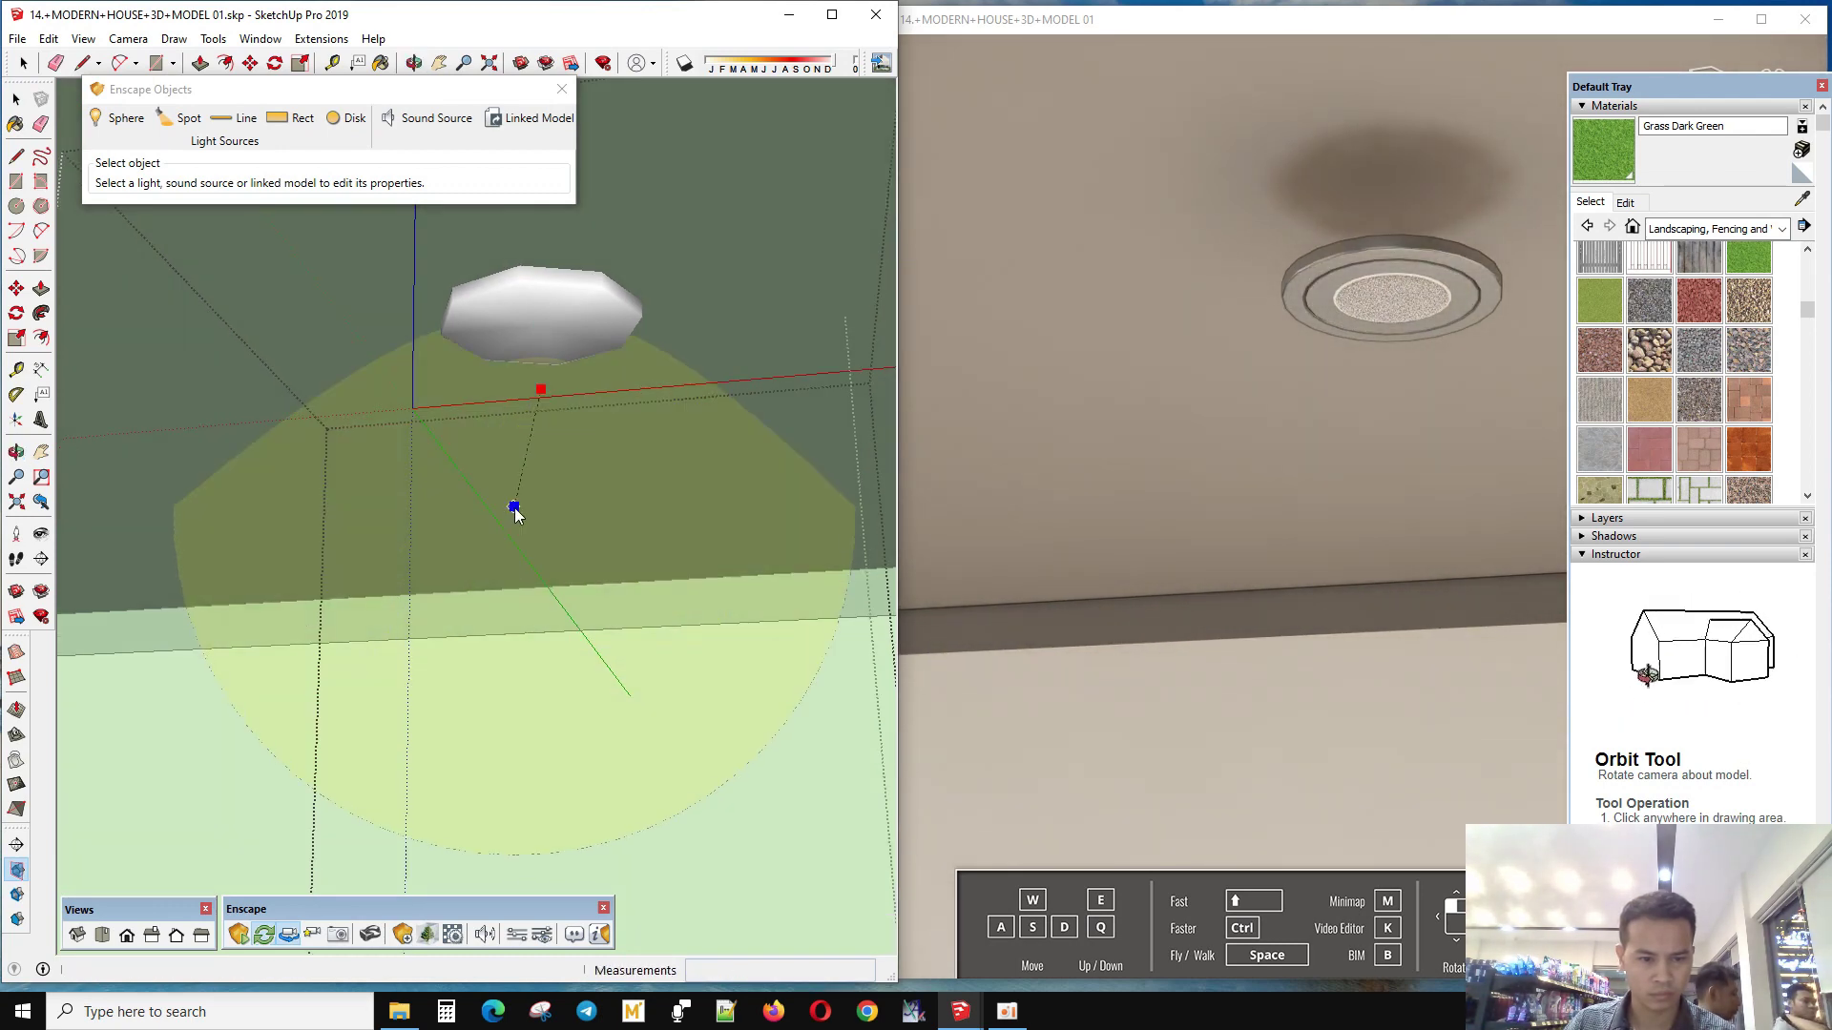
mouse_move(544, 540)
middle_down()
mouse_move(585, 696)
mouse_move(598, 491)
mouse_move(574, 412)
middle_up()
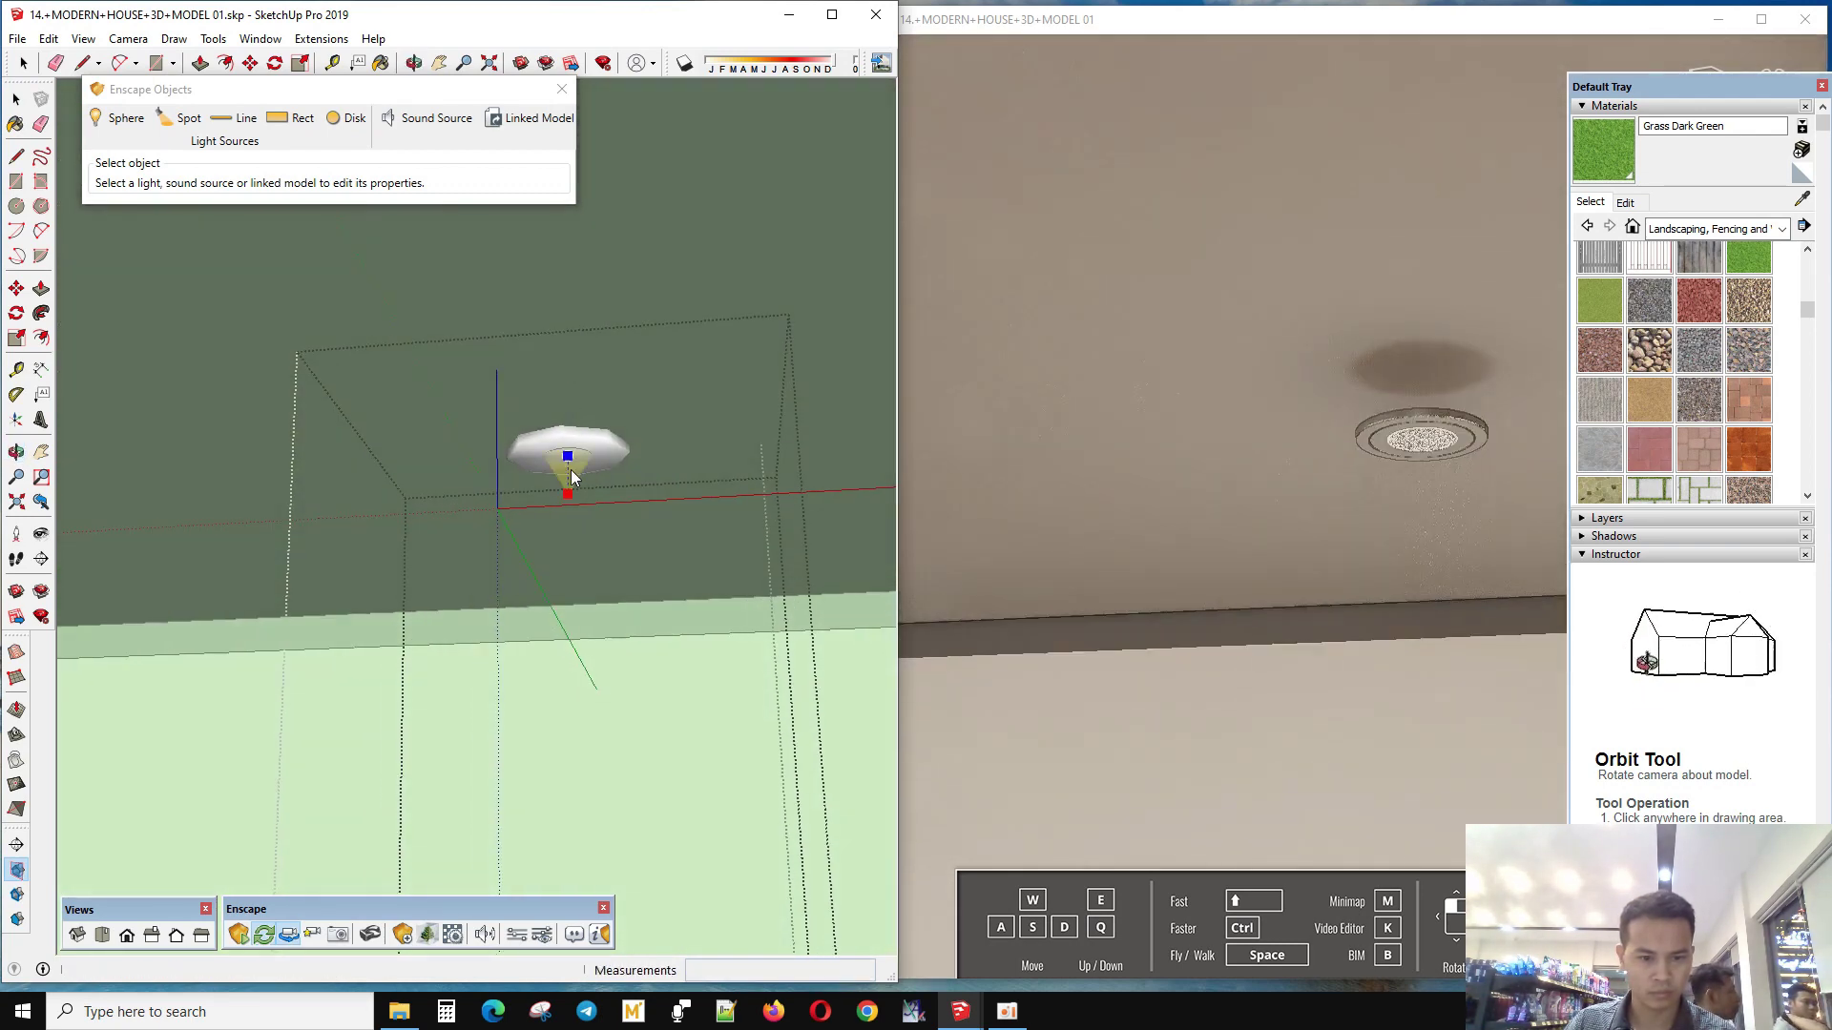
drag(572, 658, 595, 633)
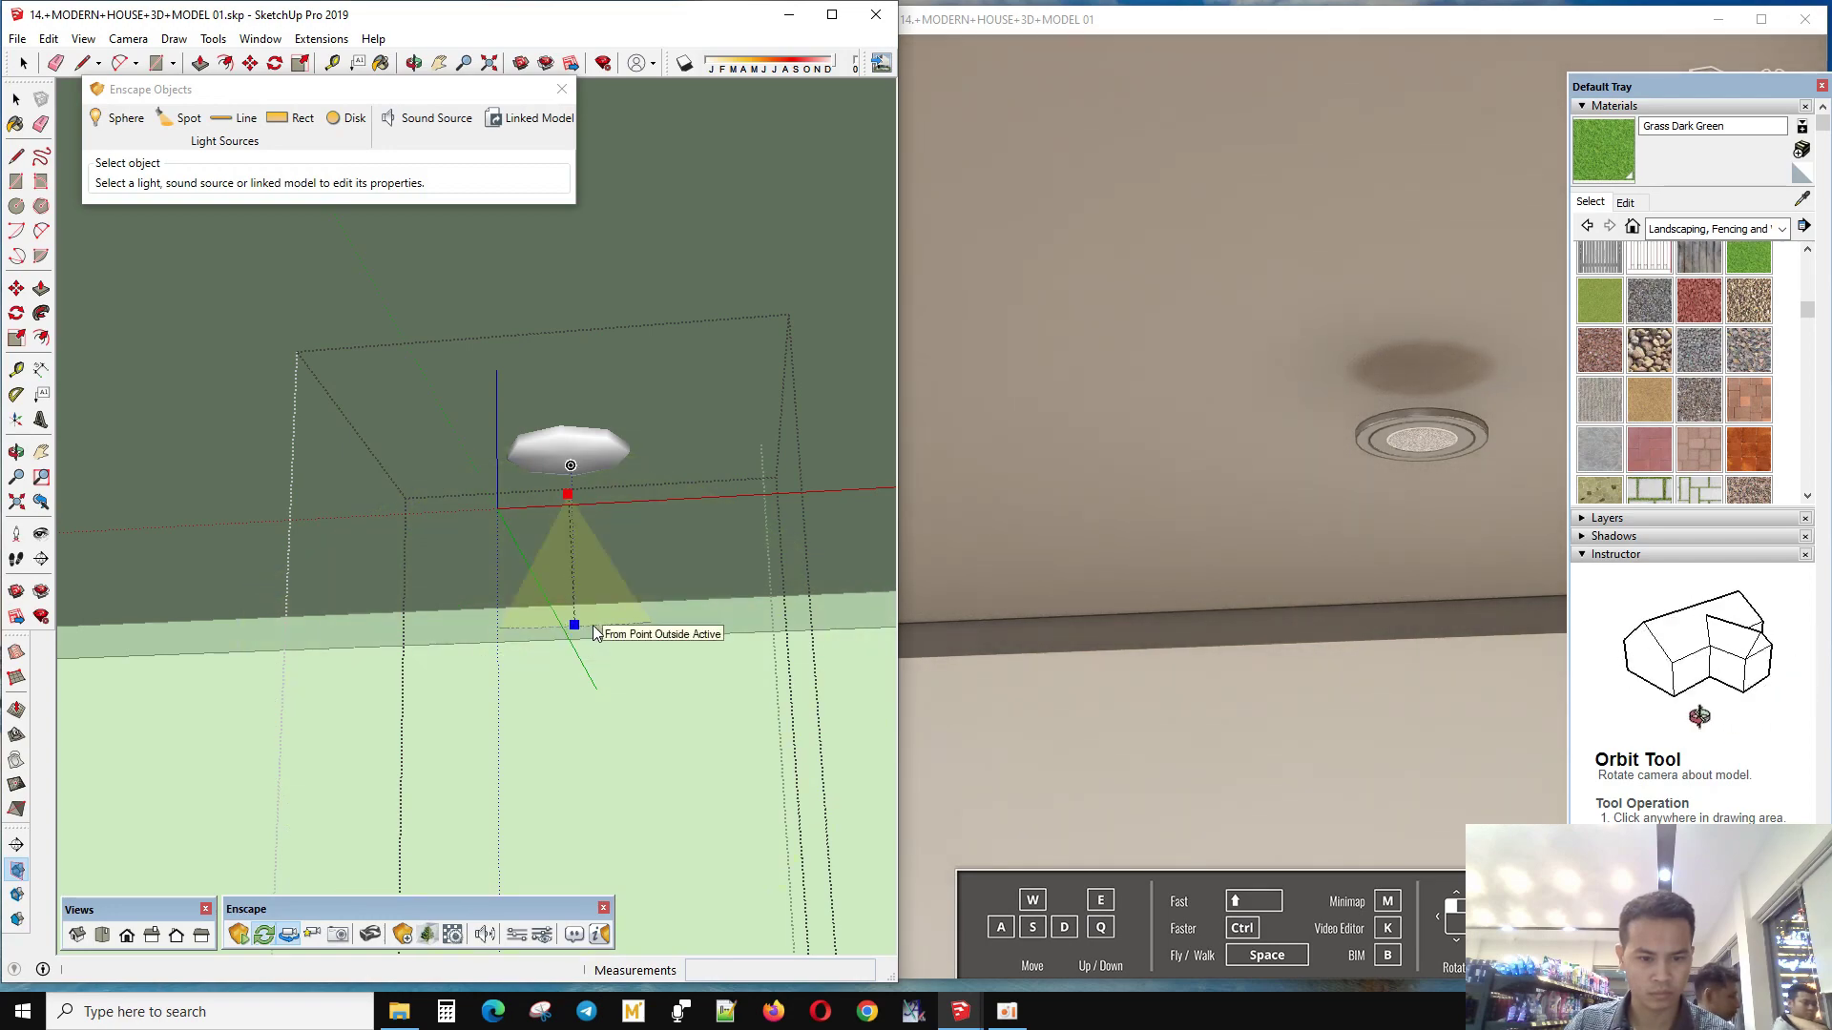
click(573, 634)
mouse_move(569, 631)
middle_down()
mouse_move(503, 541)
mouse_move(529, 533)
mouse_move(532, 689)
mouse_move(531, 620)
mouse_move(610, 841)
middle_up()
scroll(609, 841, down, 5)
scroll(422, 776, up, 3)
key(space)
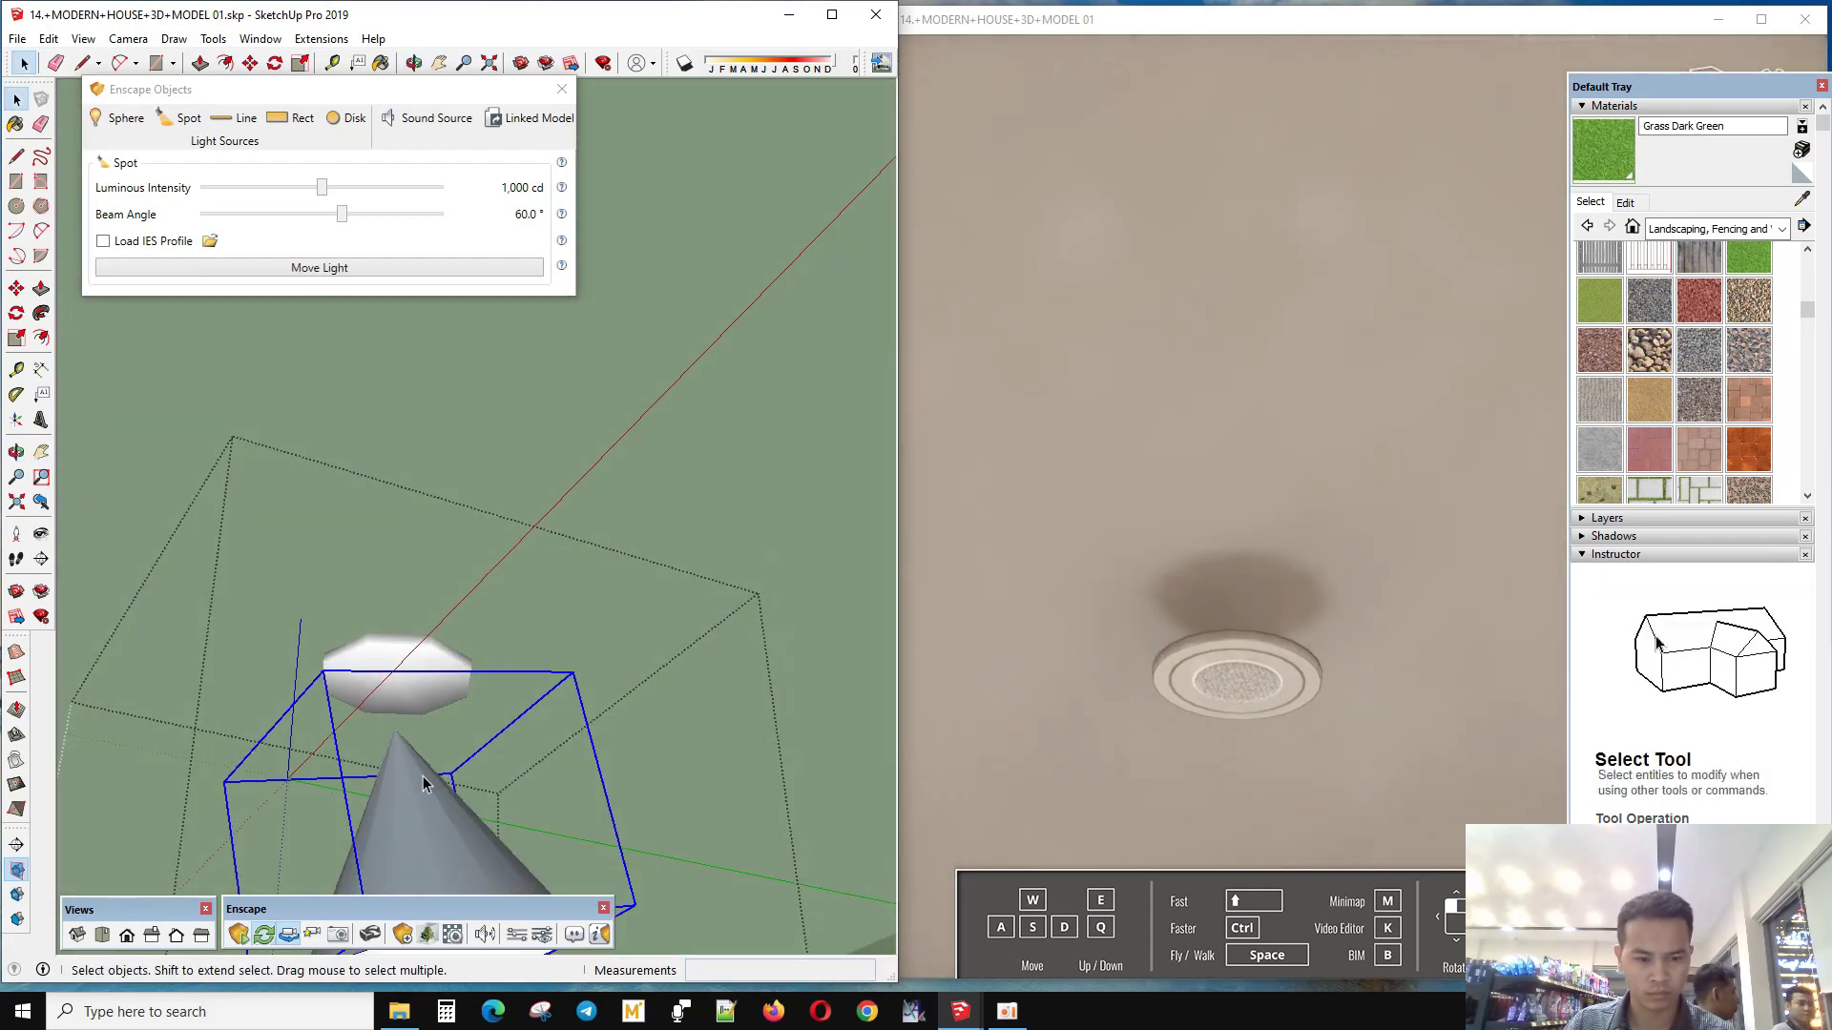
- Place another Enscape spot light under the balcony overhang
middle_drag(441, 776, 734, 694)
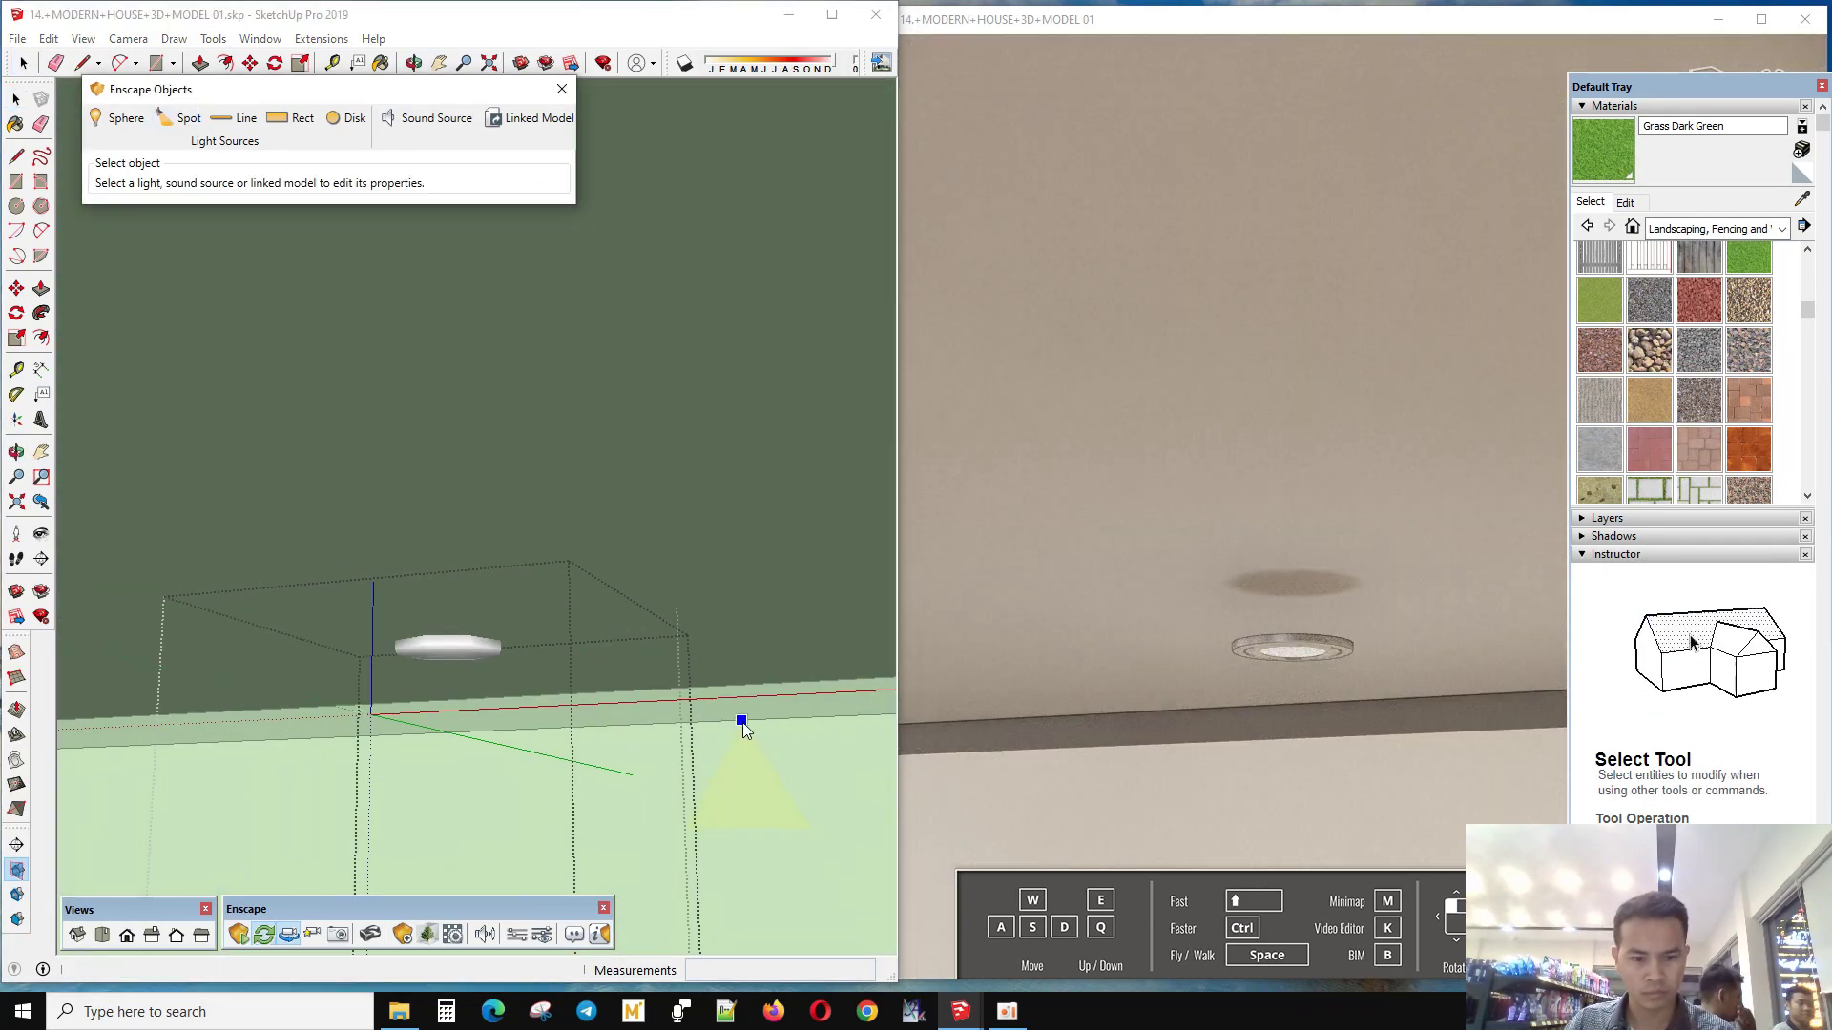
mouse_move(758, 836)
middle_down()
mouse_move(420, 598)
mouse_move(679, 679)
mouse_move(987, 743)
middle_up()
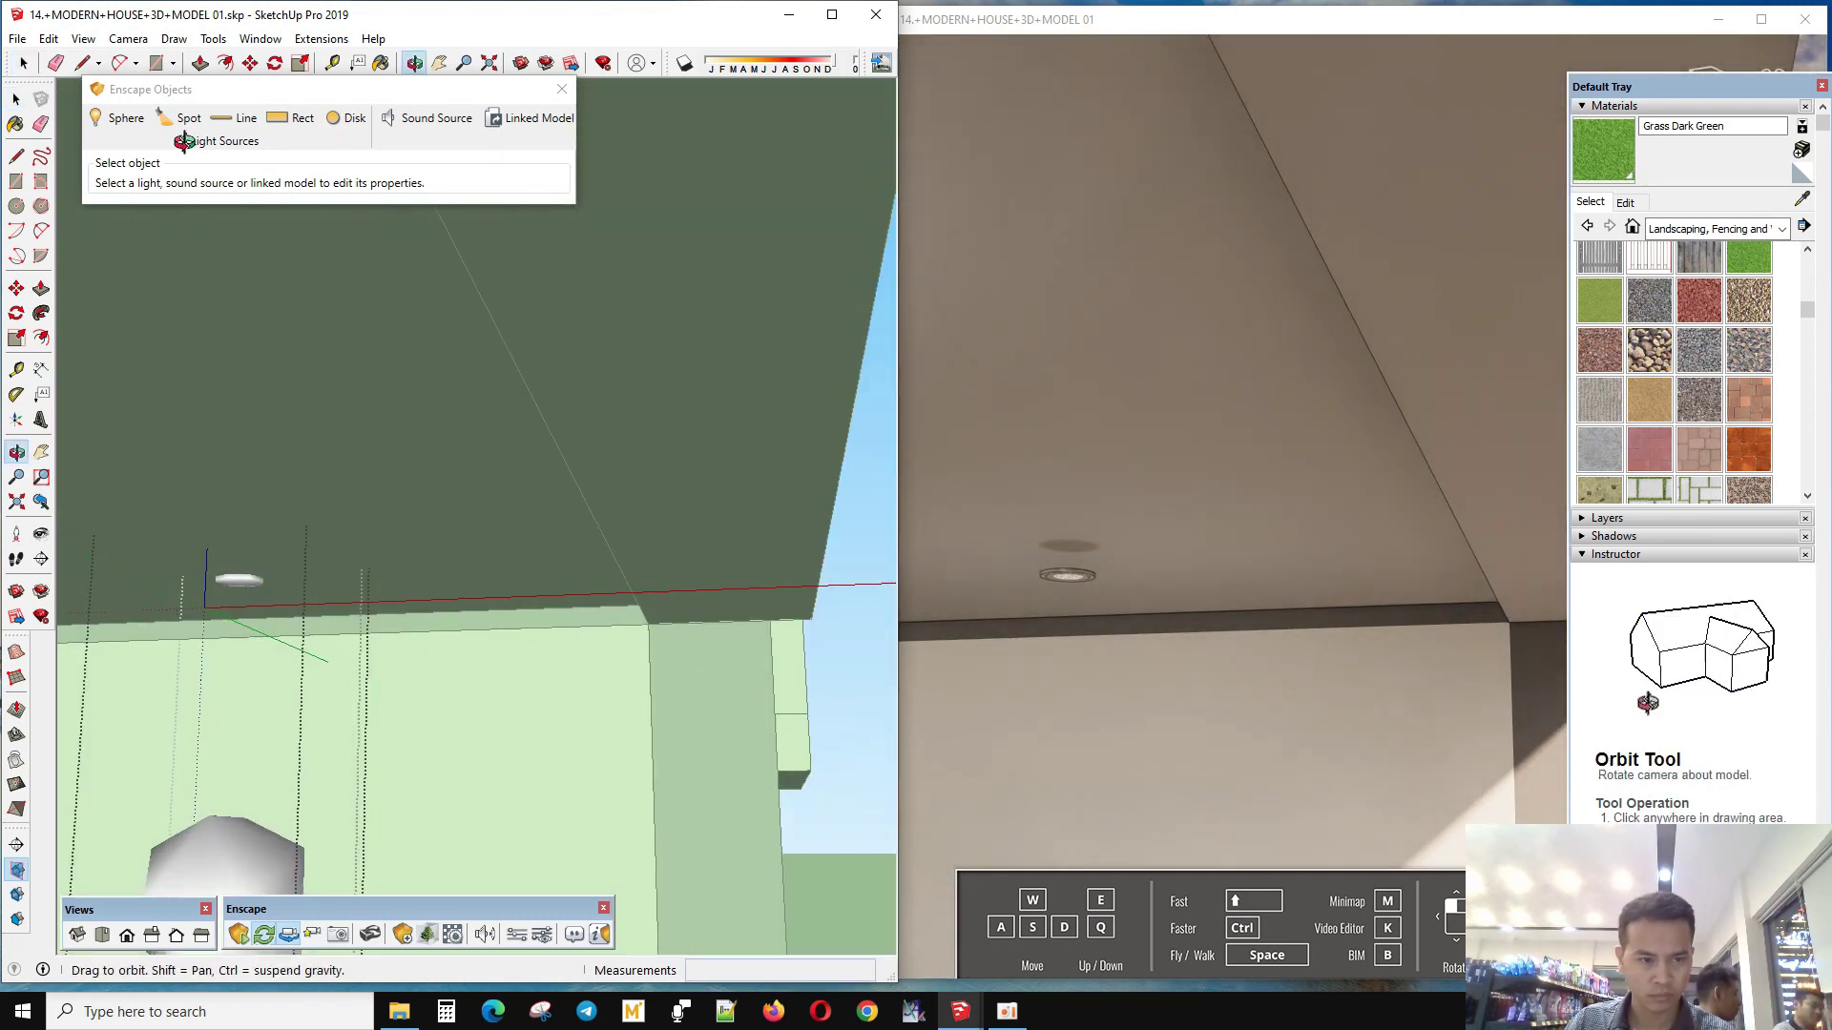
middle_drag(184, 141, 616, 701)
click(208, 116)
scroll(554, 659, up, 3)
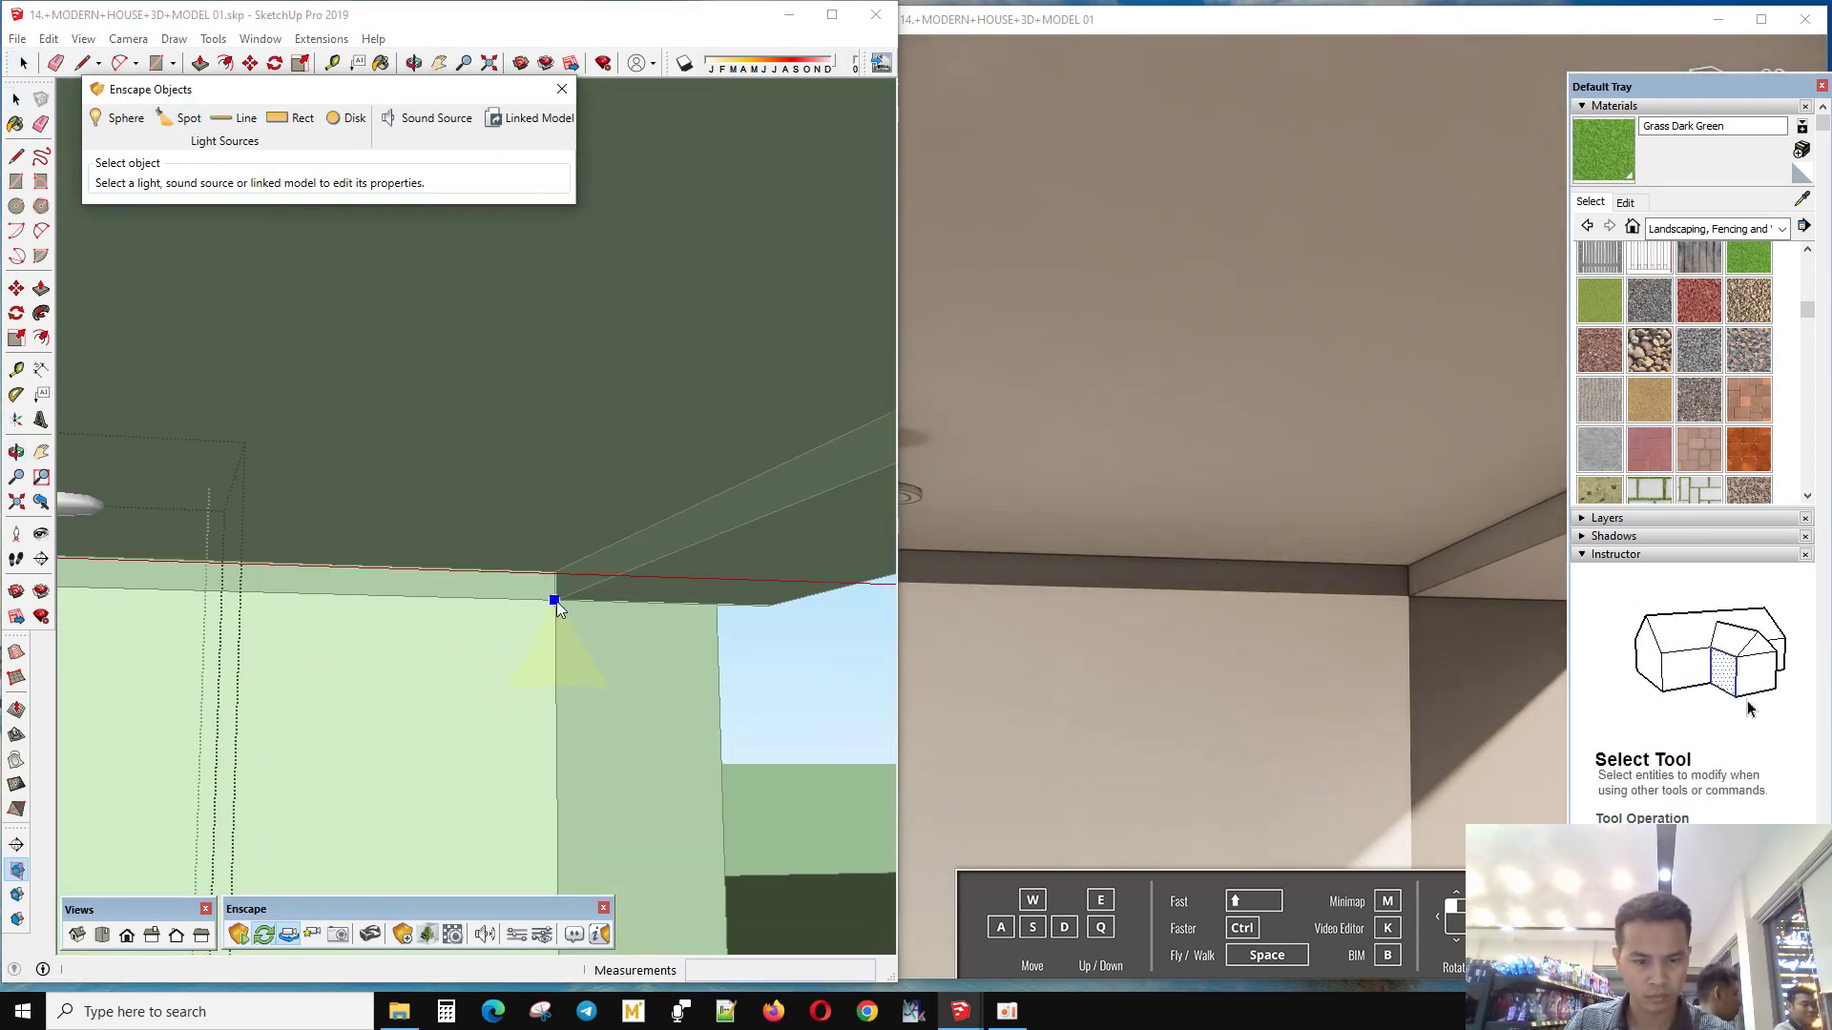
click(556, 734)
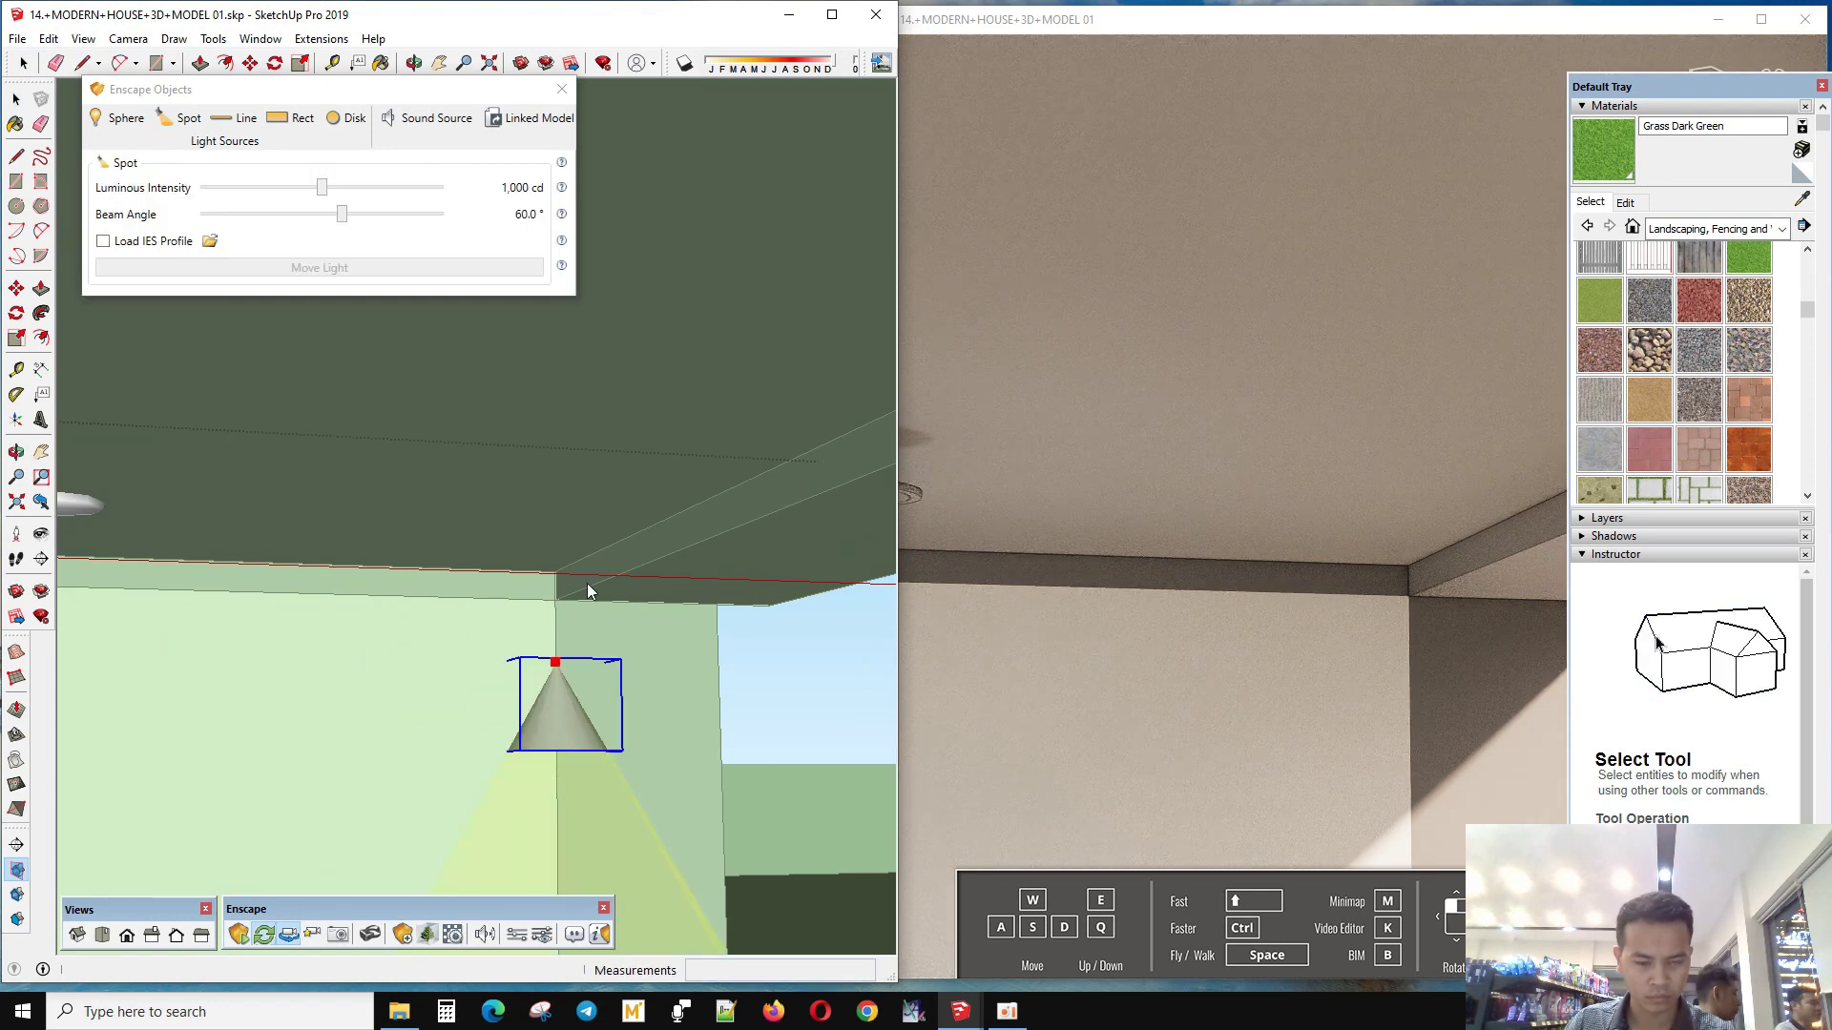
- Move the new spot light directly beneath the ceiling downlight and narrow its beam to 40.9°
key(m)
click(570, 673)
scroll(214, 551, up, 3)
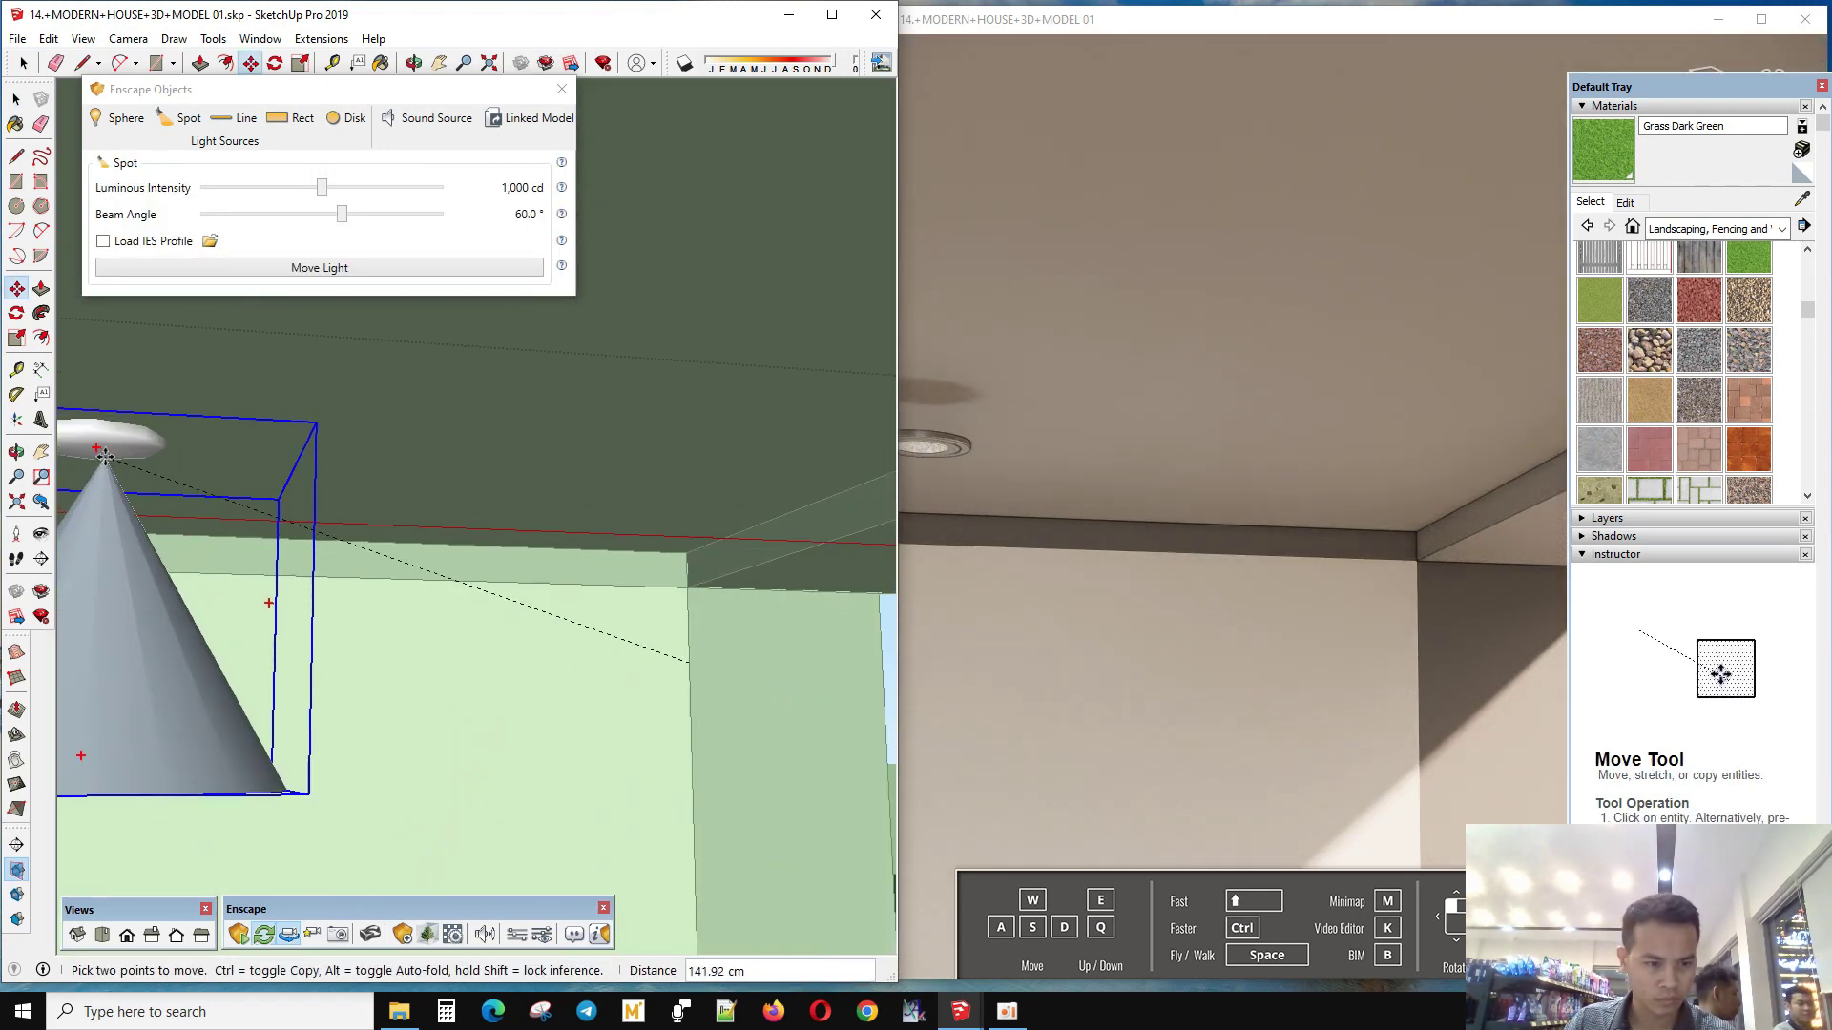
mouse_move(238, 534)
middle_down()
mouse_move(496, 477)
mouse_move(390, 565)
middle_up()
scroll(498, 474, up, 2)
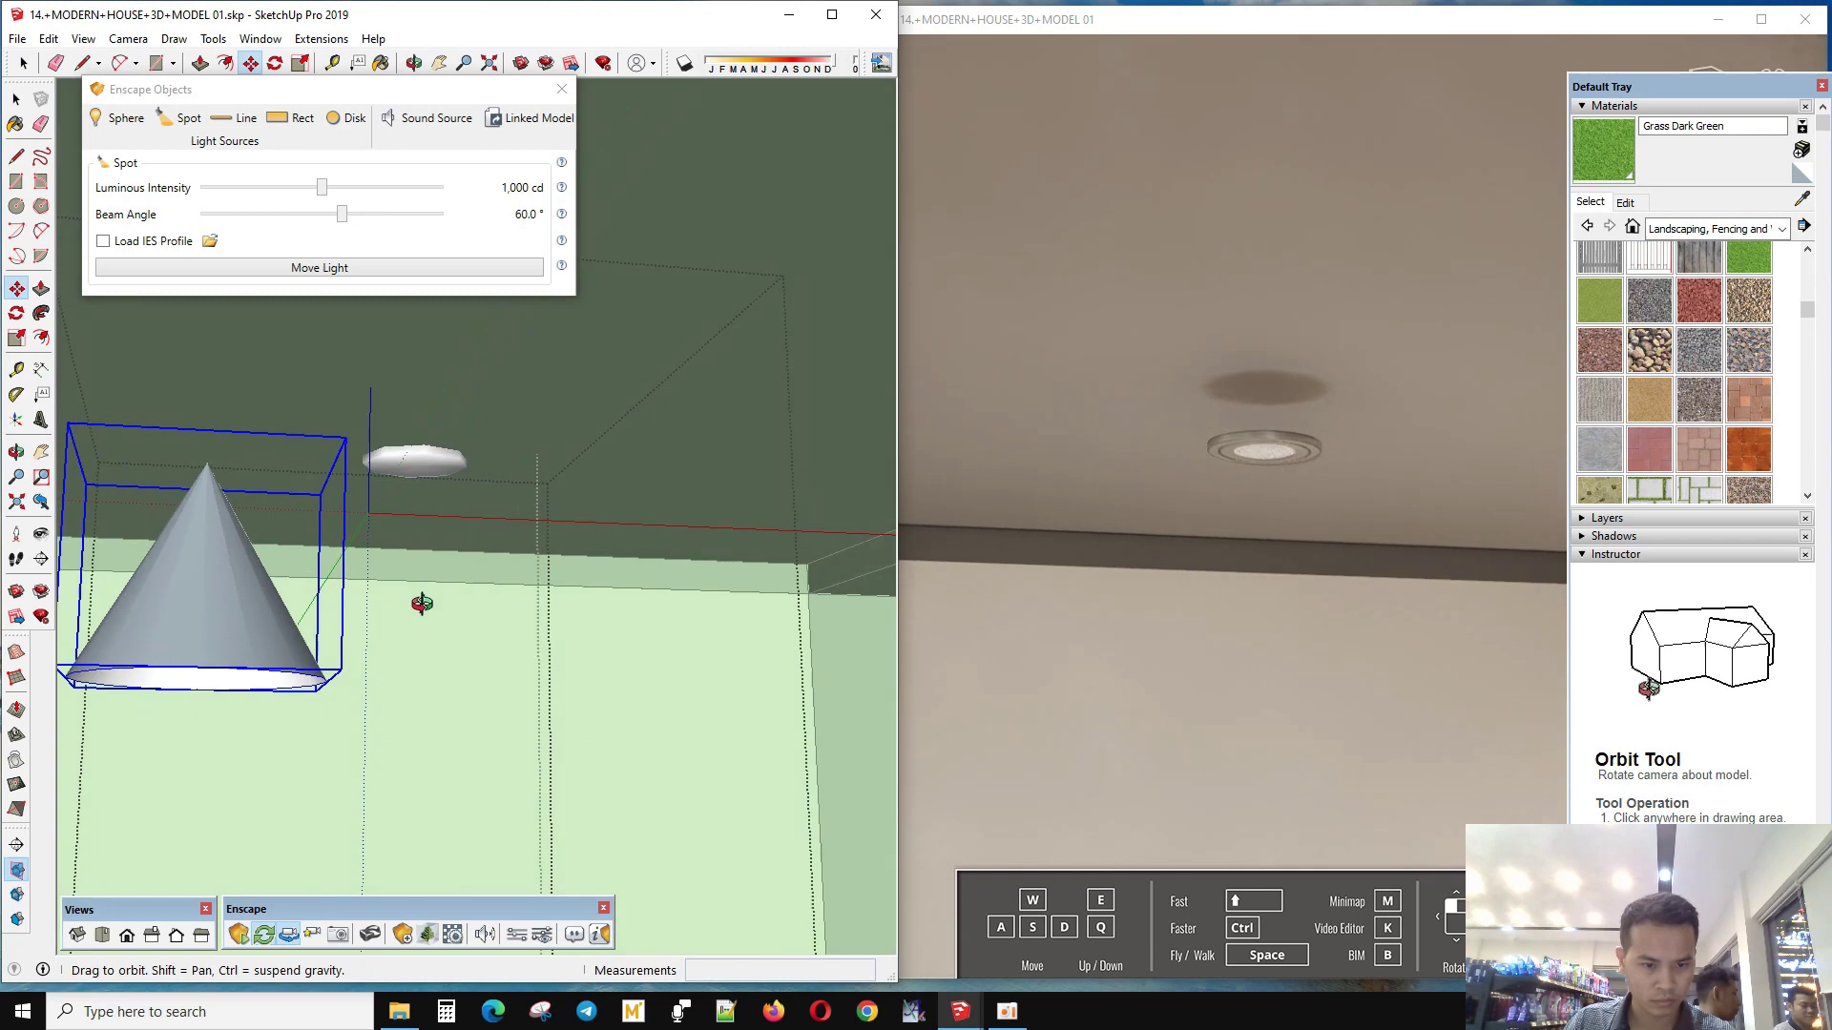
scroll(356, 491, down, 3)
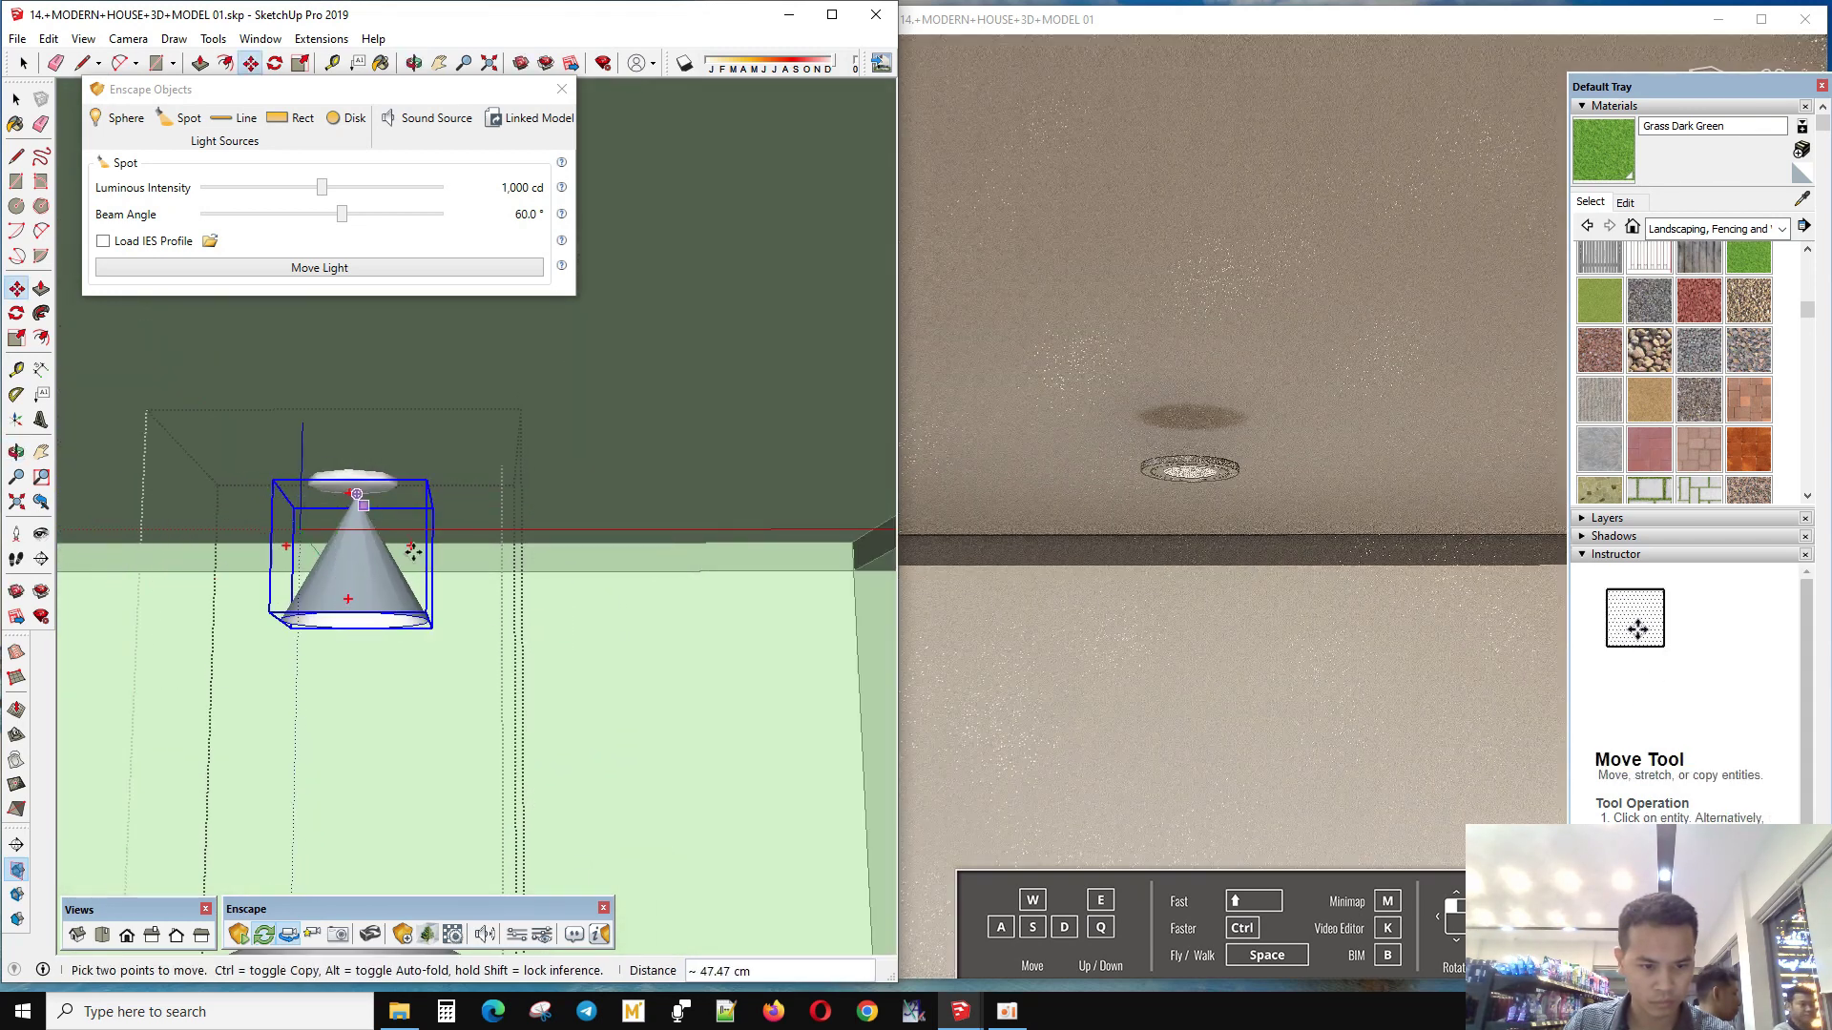
middle_drag(426, 570, 659, 480)
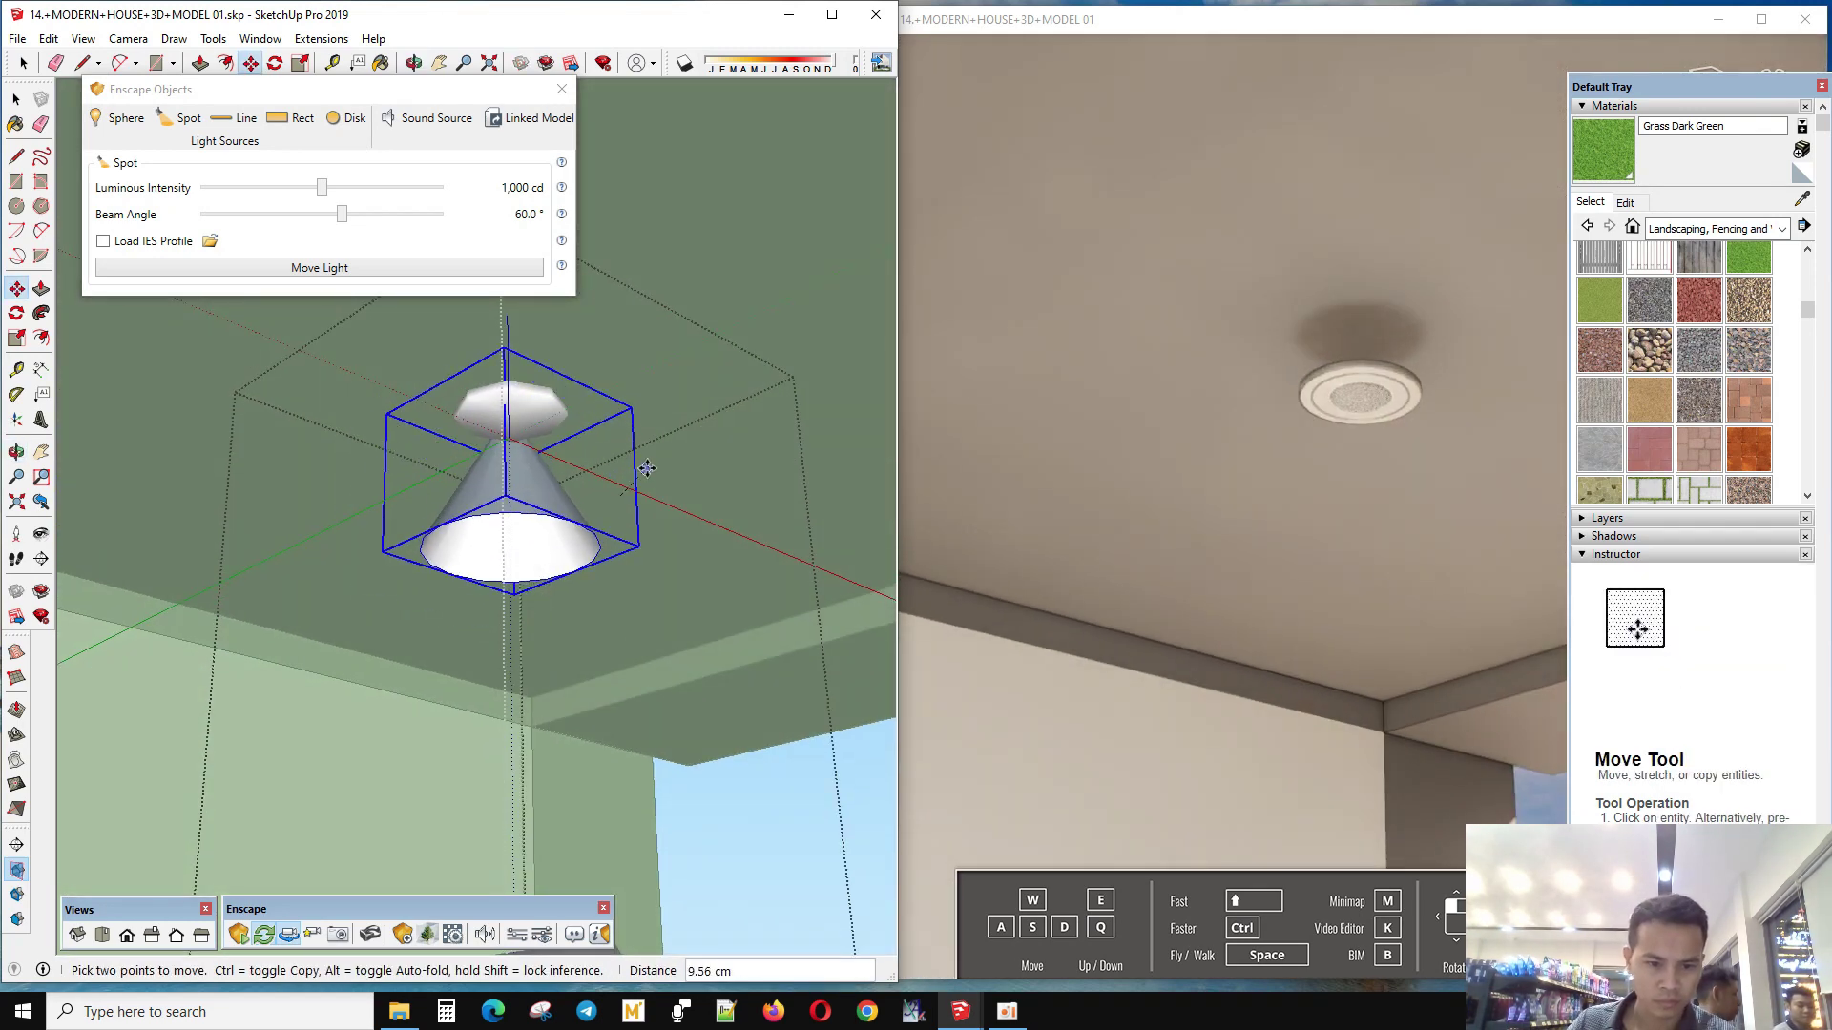
middle_drag(668, 481, 425, 740)
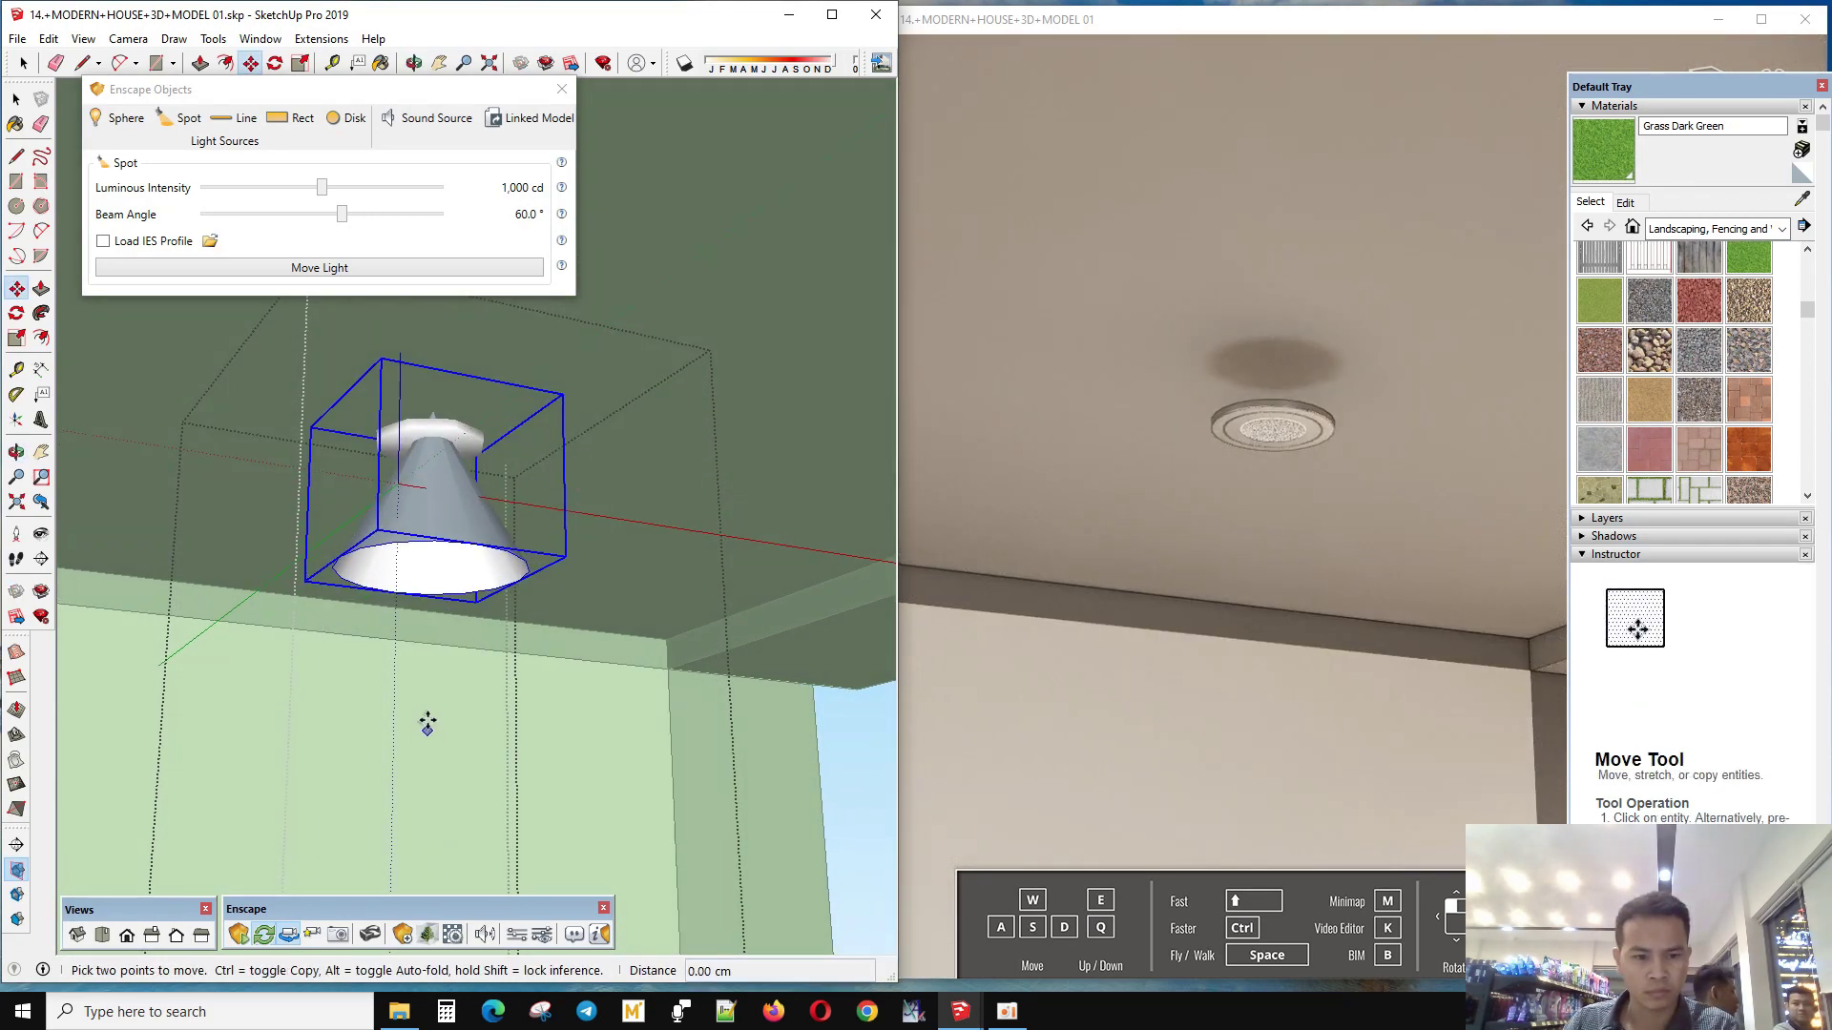
middle_drag(426, 720, 442, 758)
key(space)
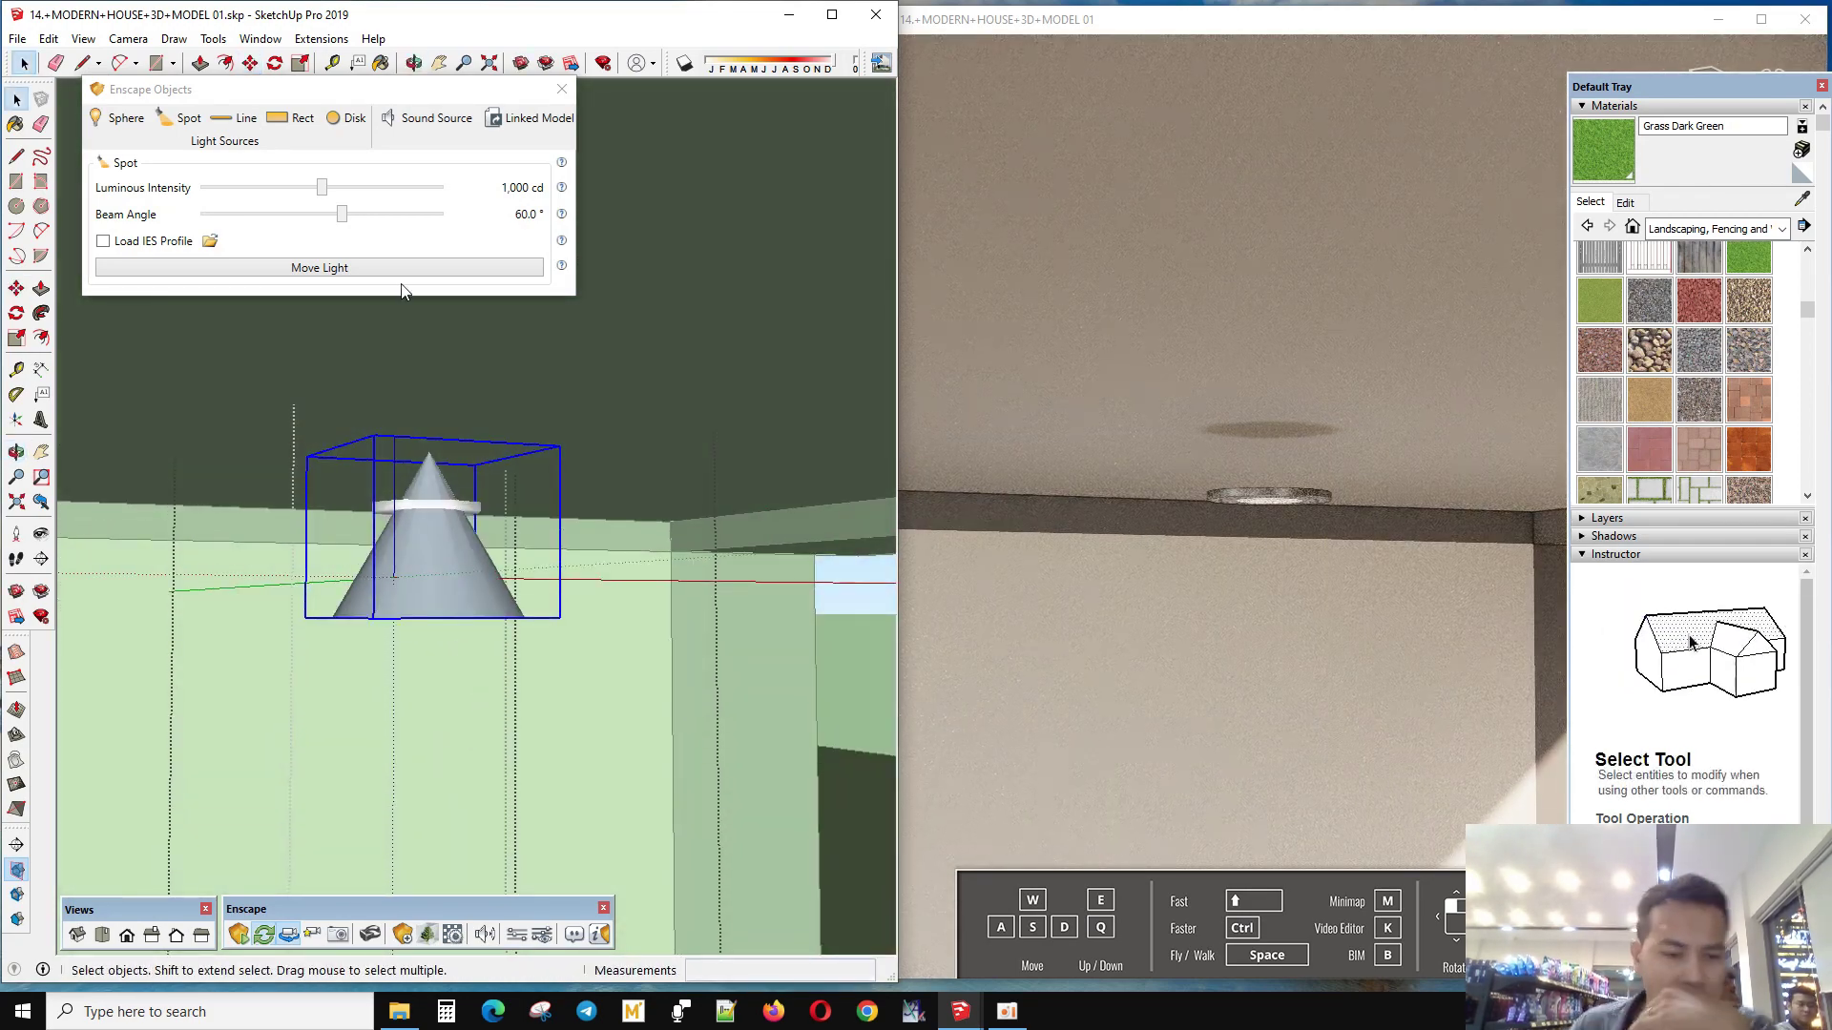
scroll(402, 315, down, 2)
drag(342, 214, 355, 227)
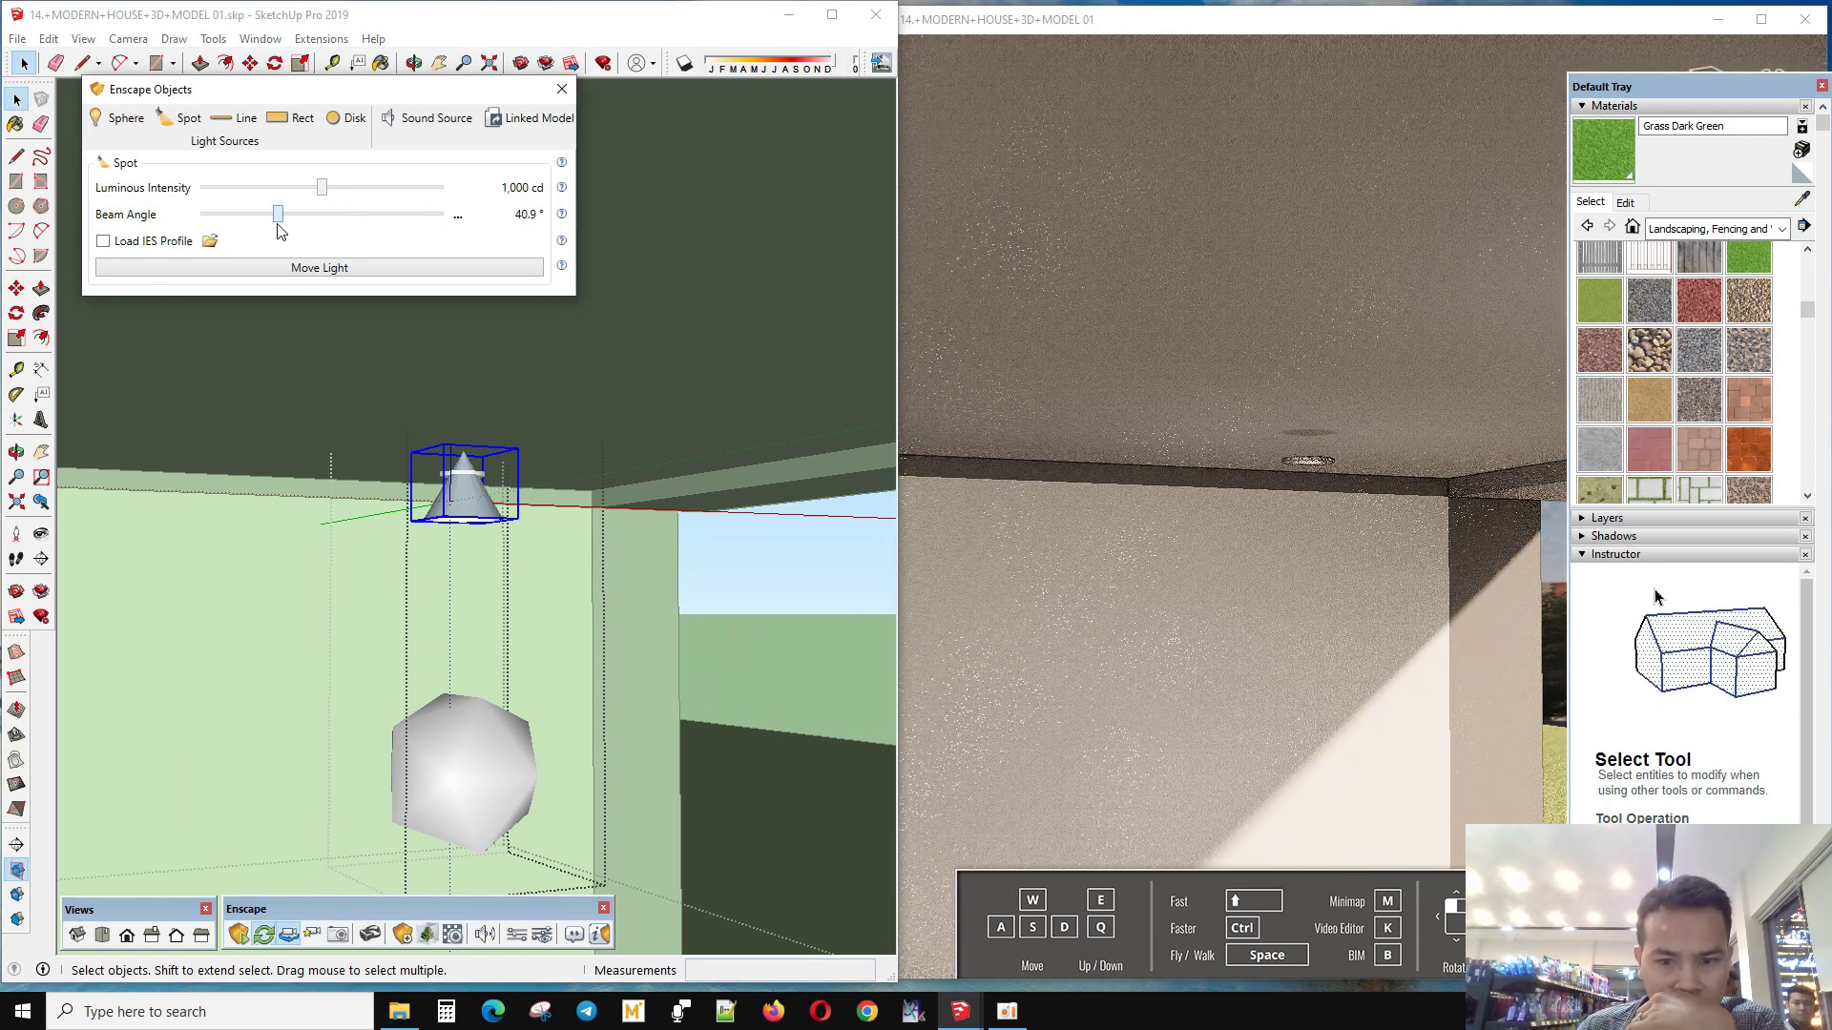
- Raise the spot light's luminous intensity, then browse for an IES profile
drag(414, 201, 456, 207)
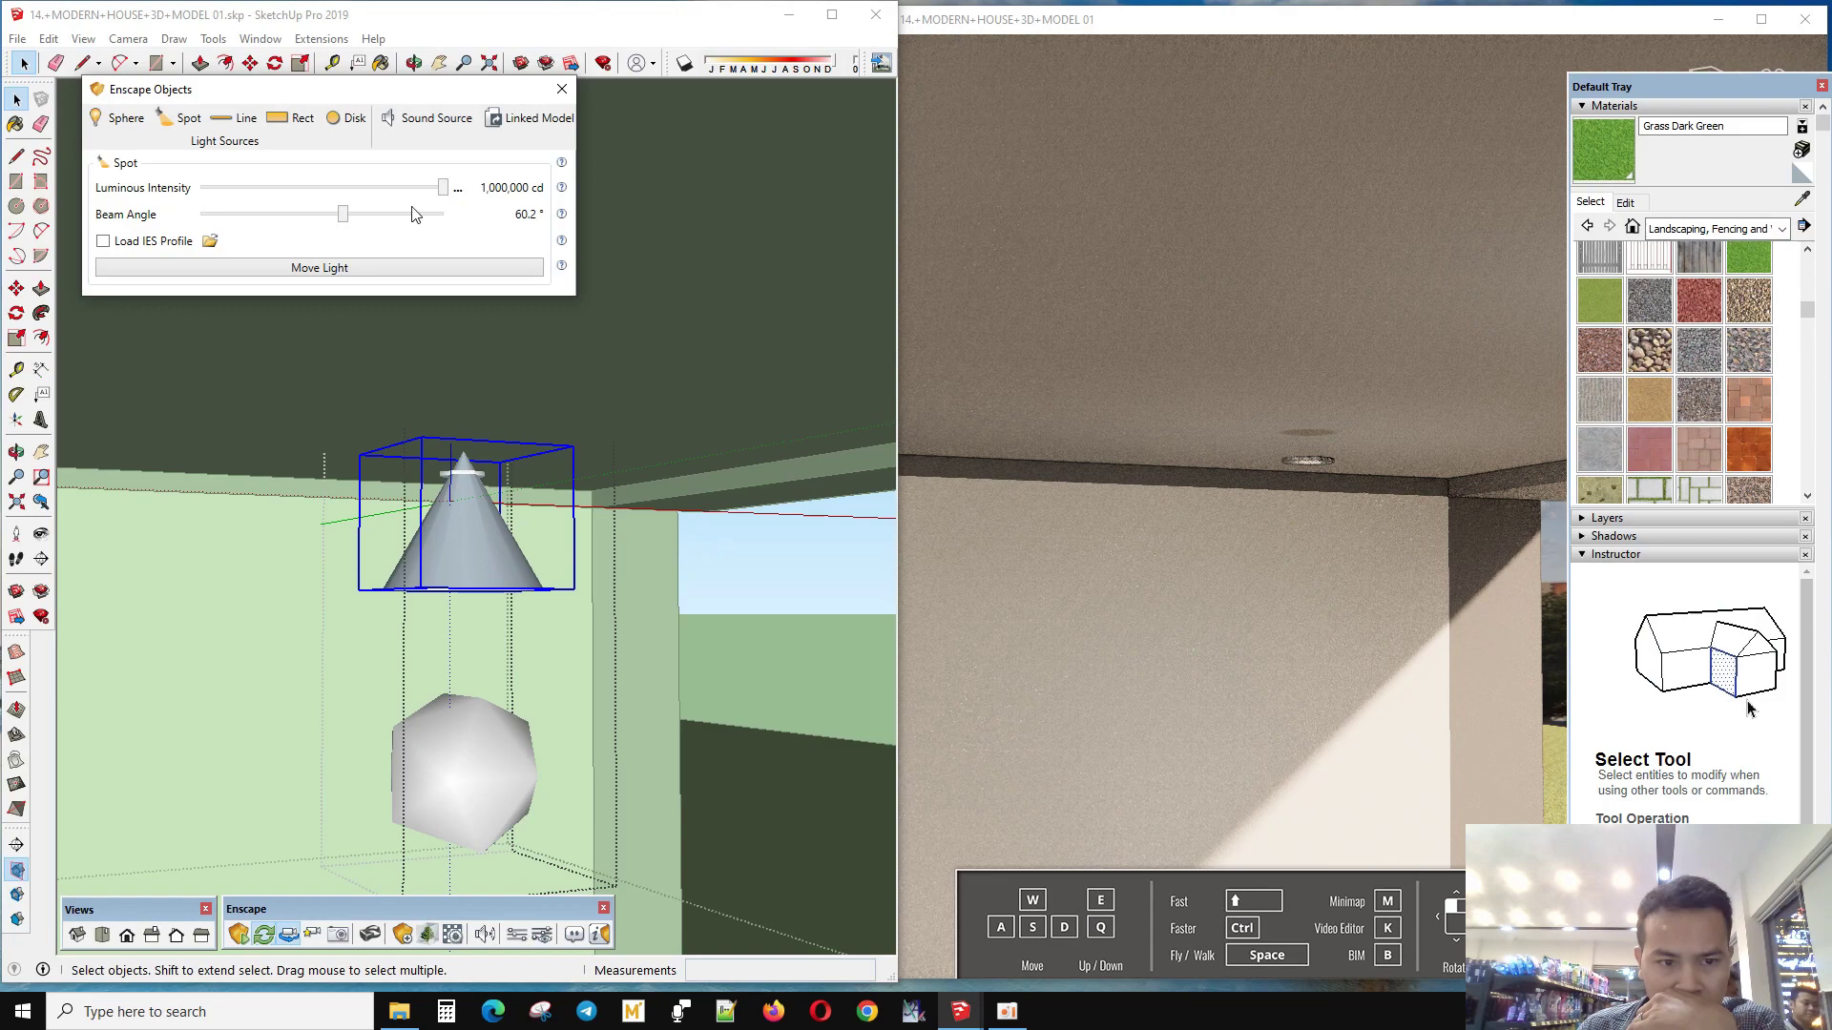
scroll(459, 551, up, 3)
mouse_move(460, 557)
middle_down()
mouse_move(478, 539)
mouse_move(425, 469)
middle_up()
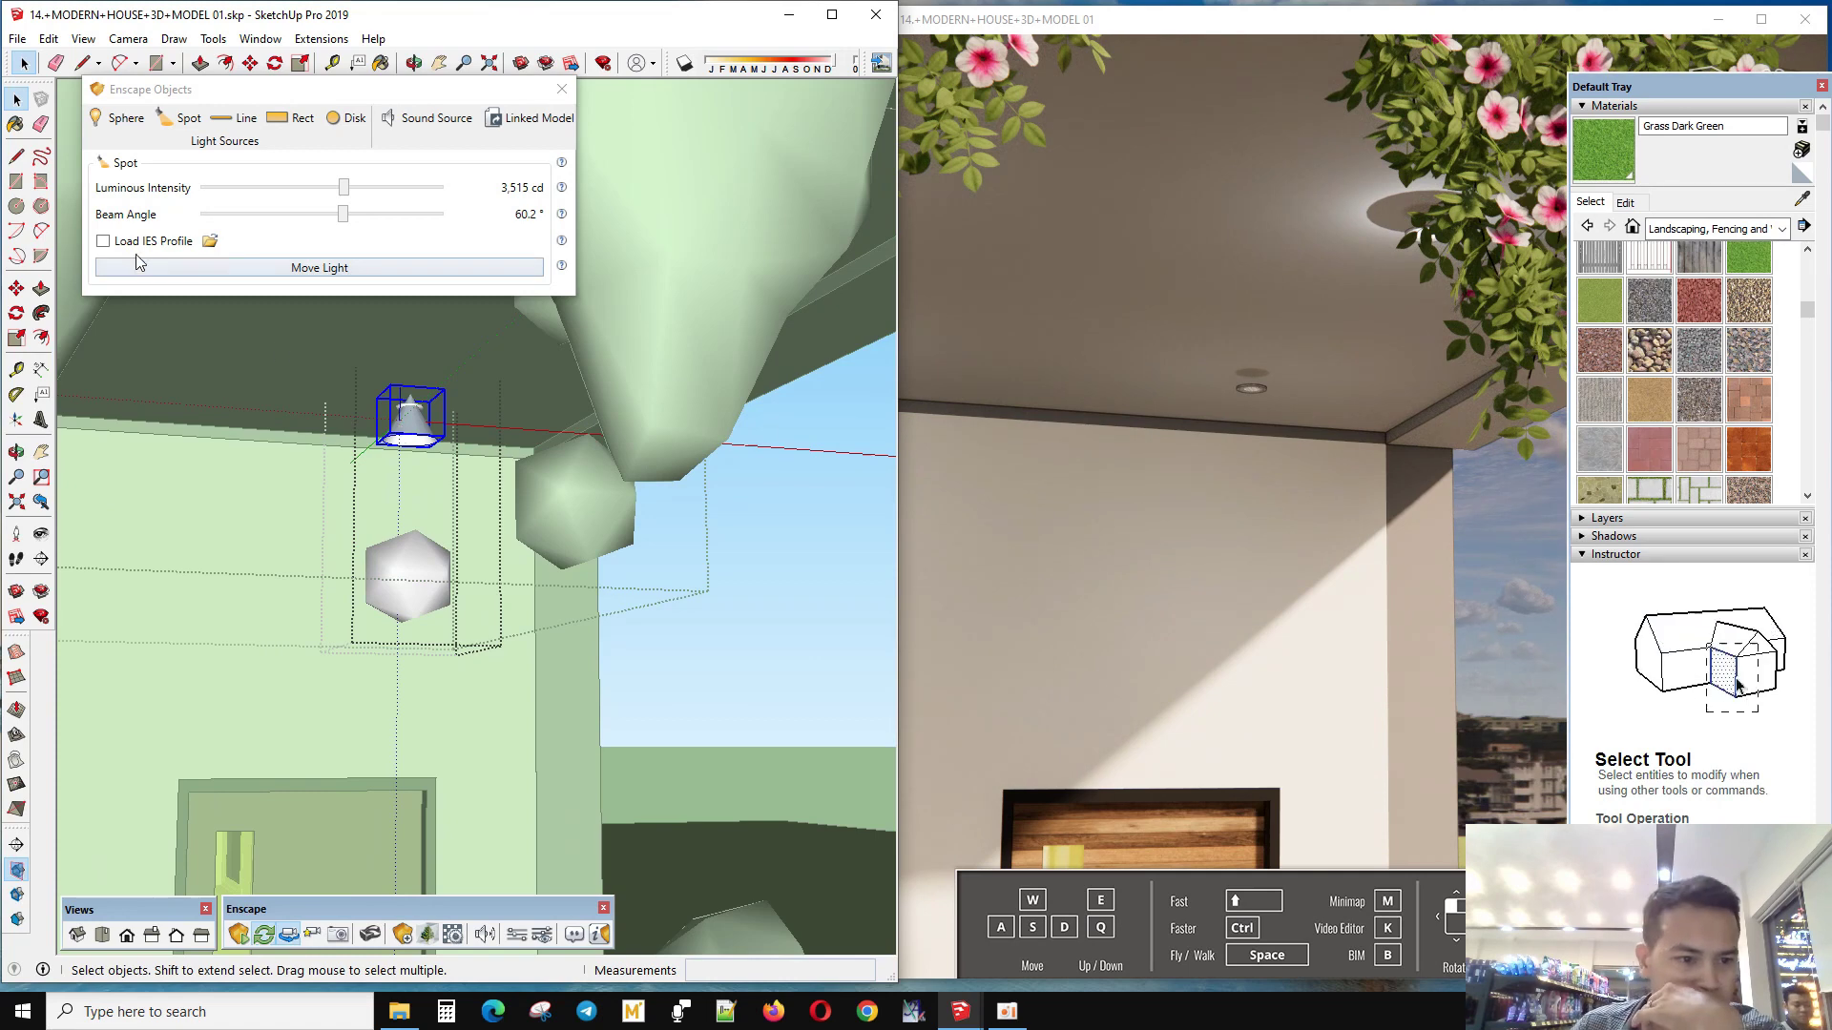
click(210, 241)
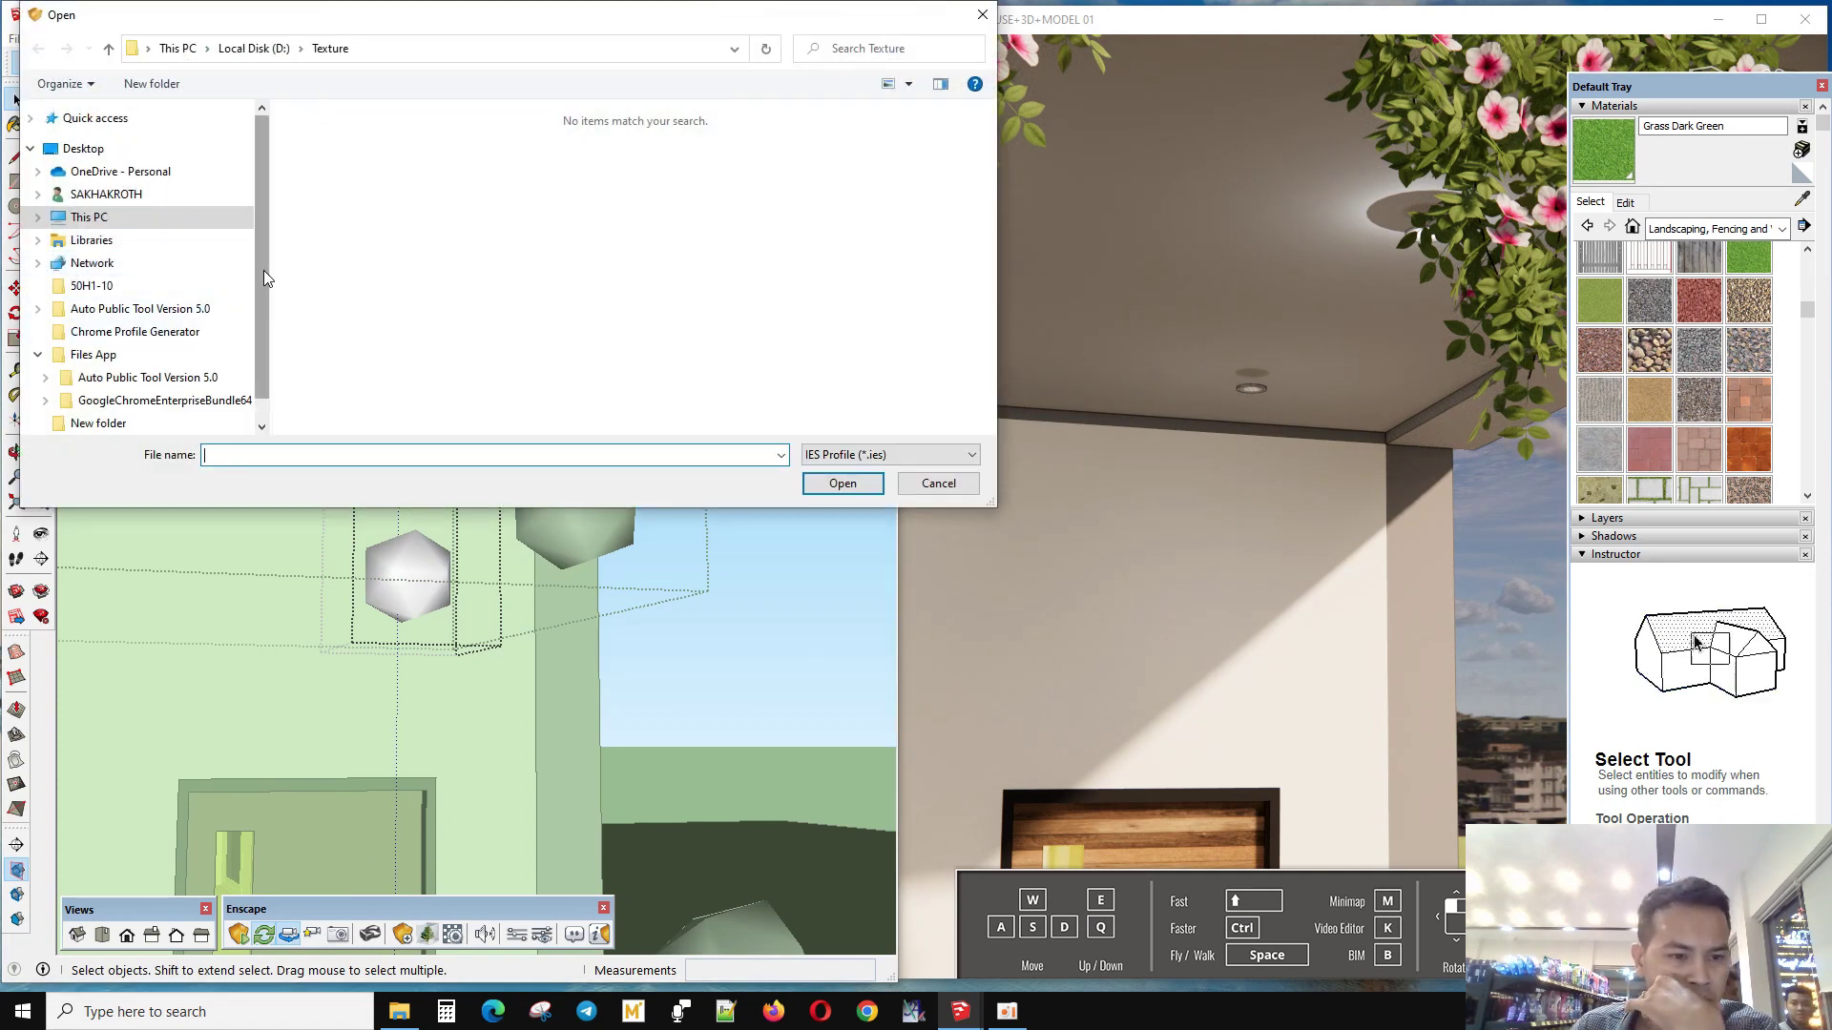
- Load the 4.IES profile from D:\SketchUp Course\SketchUp\ies lighting files\nice ies_lights5
click(89, 195)
double_click(634, 391)
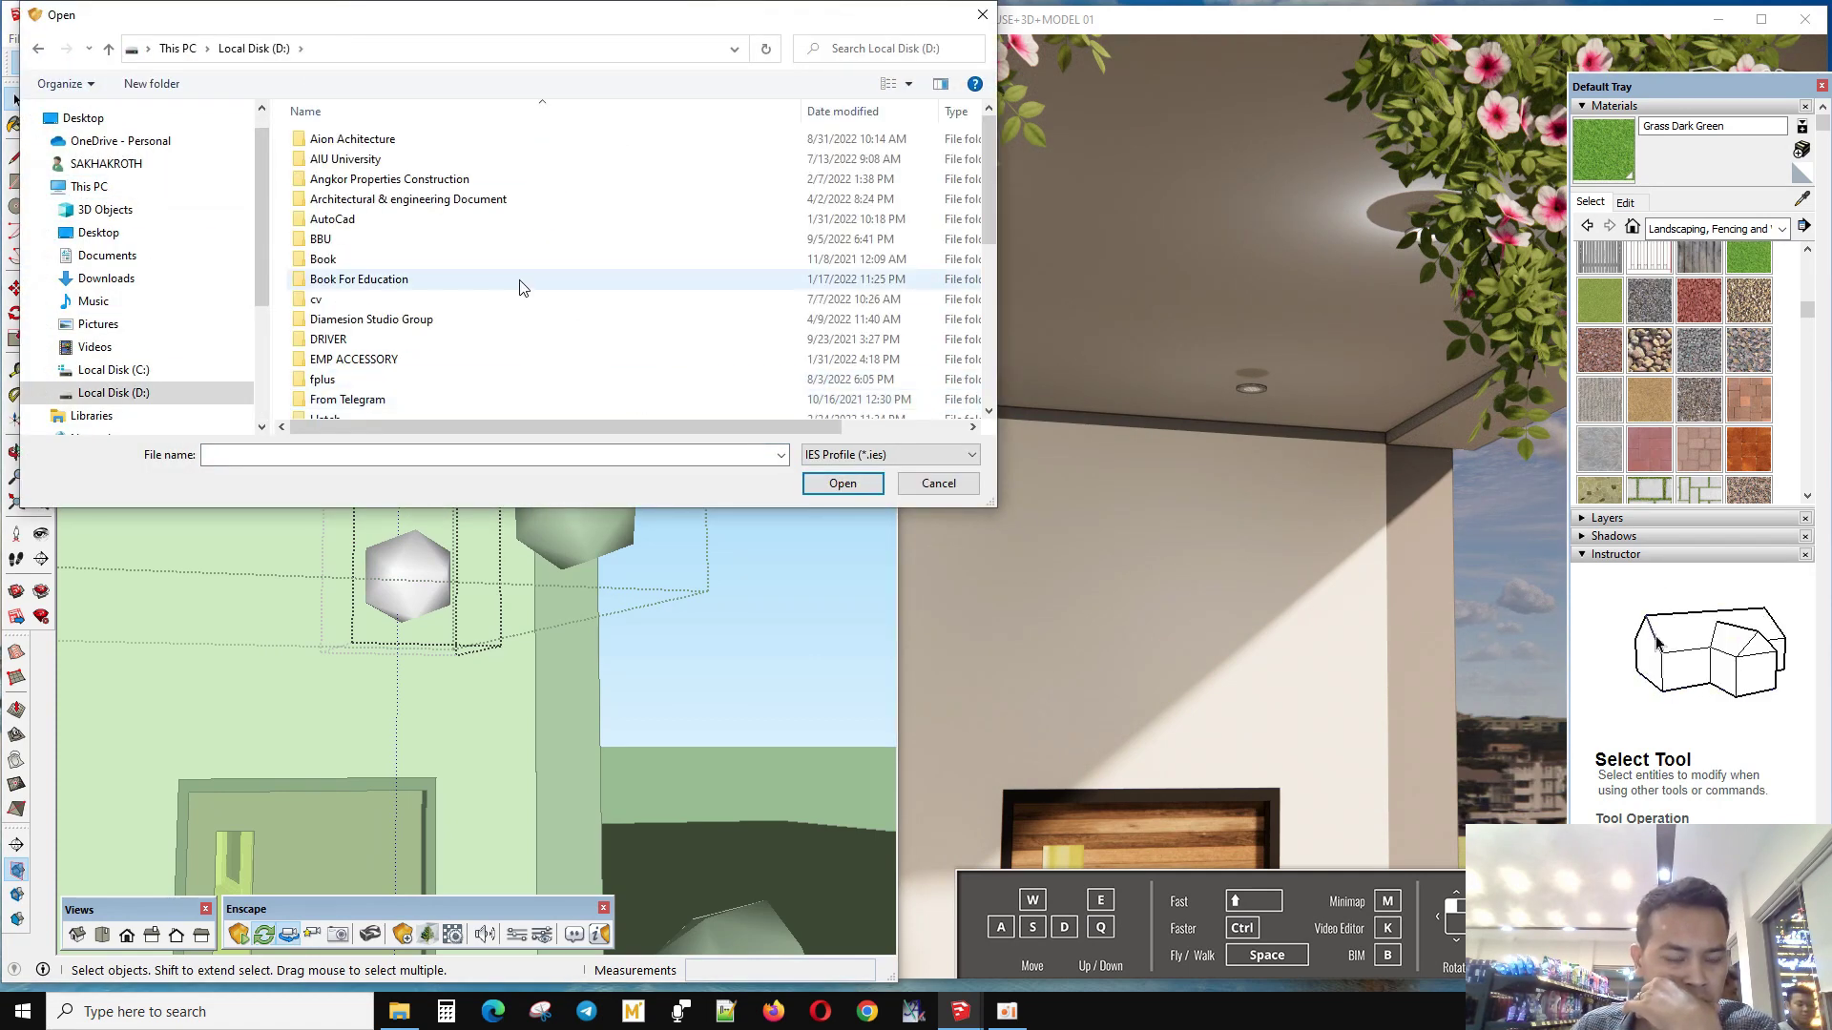
scroll(520, 296, down, 1)
scroll(434, 338, down, 1)
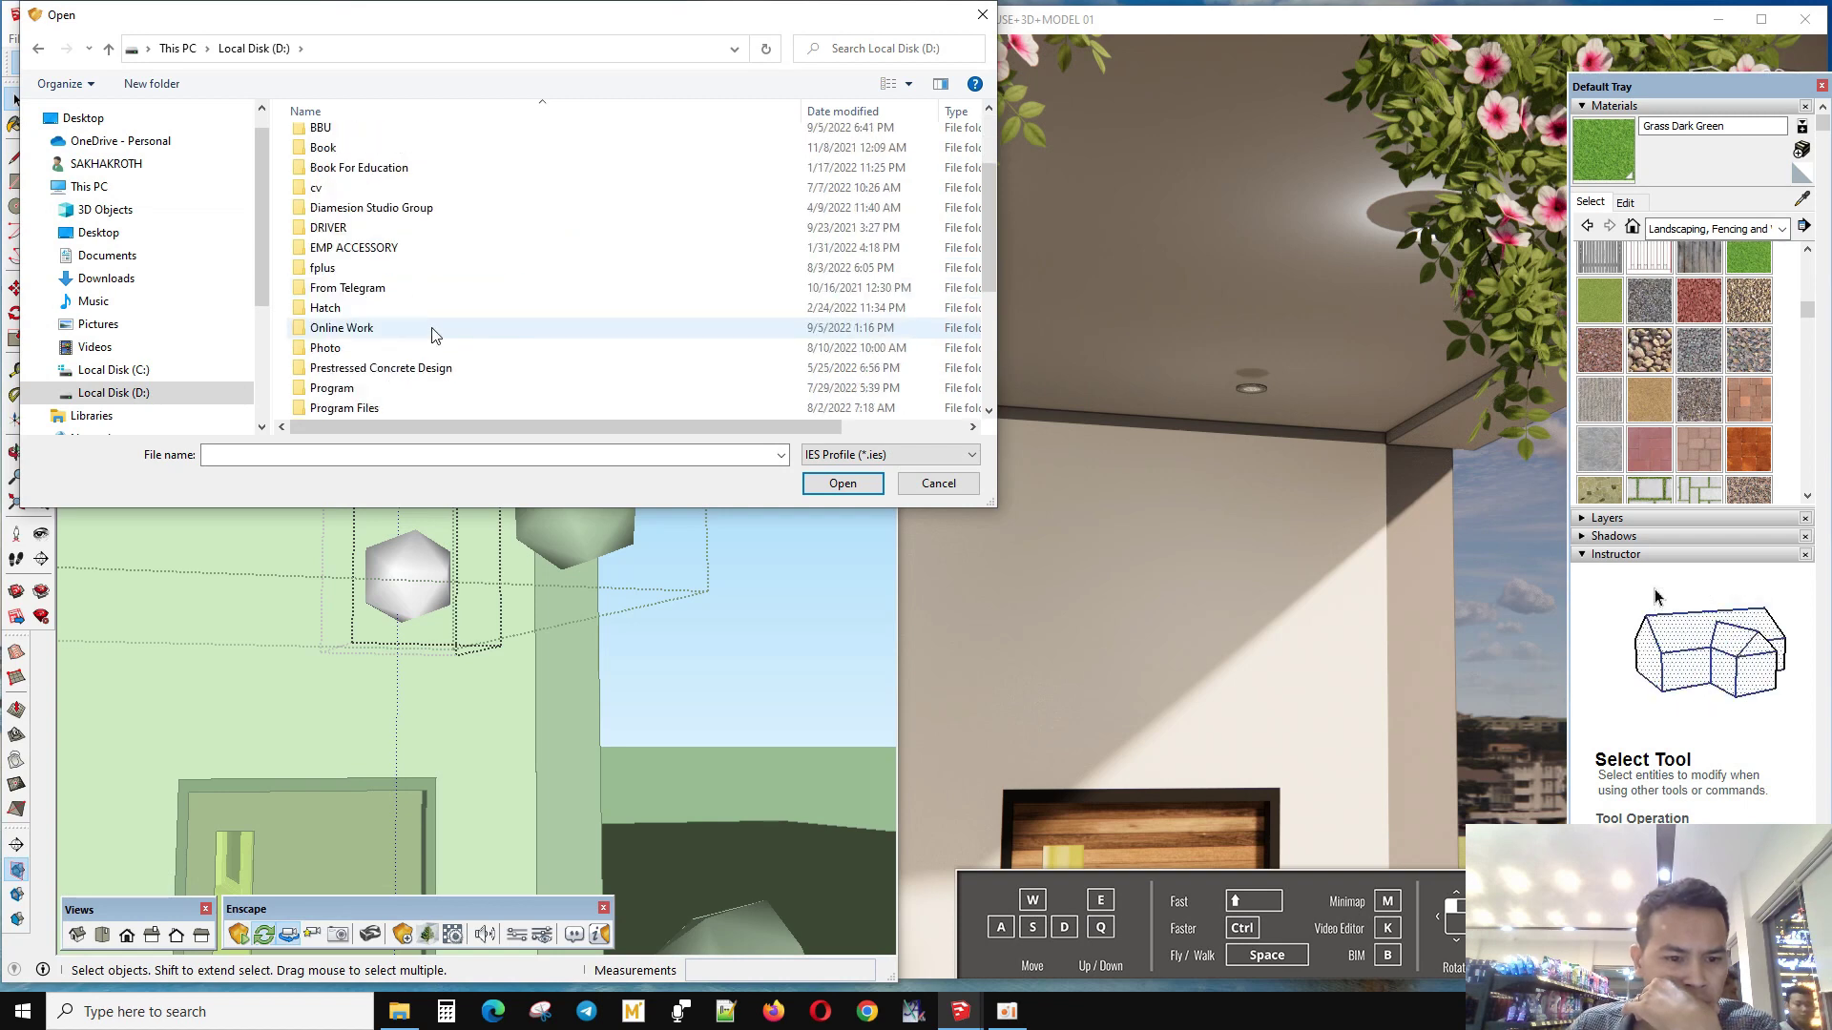
scroll(434, 334, down, 3)
double_click(362, 330)
double_click(361, 144)
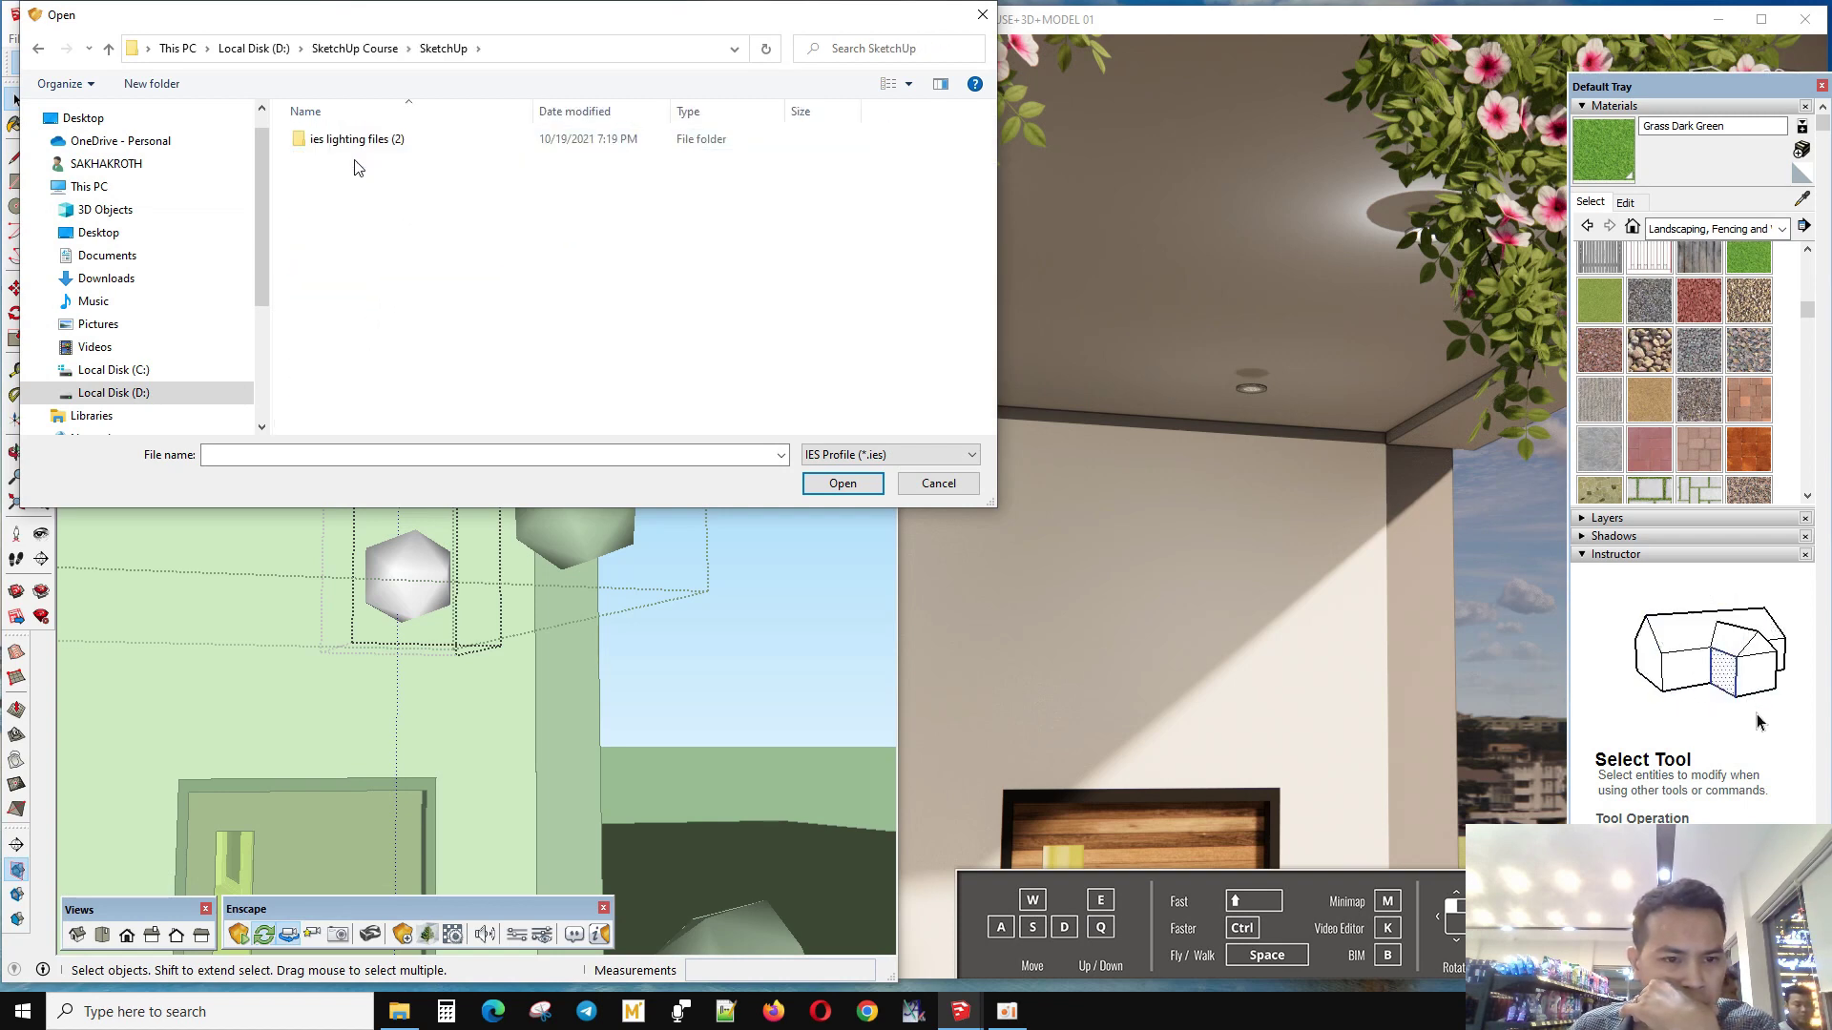
double_click(382, 141)
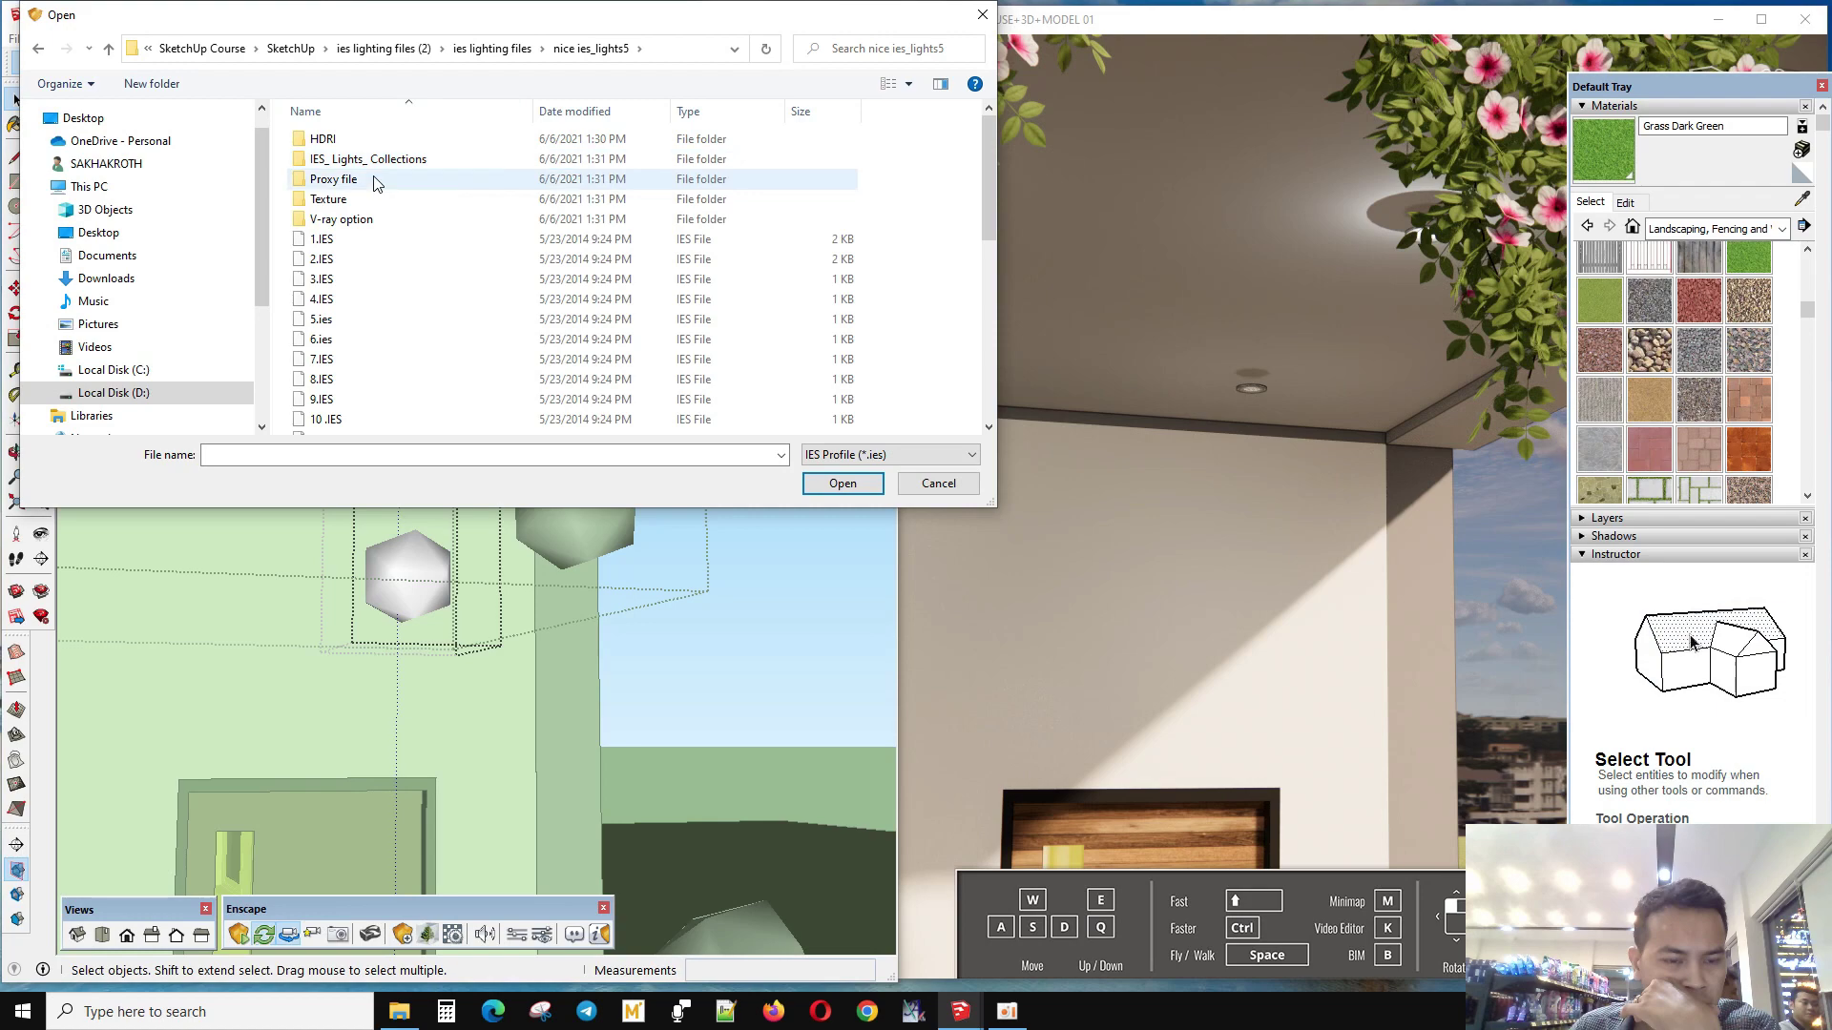
click(362, 299)
click(826, 484)
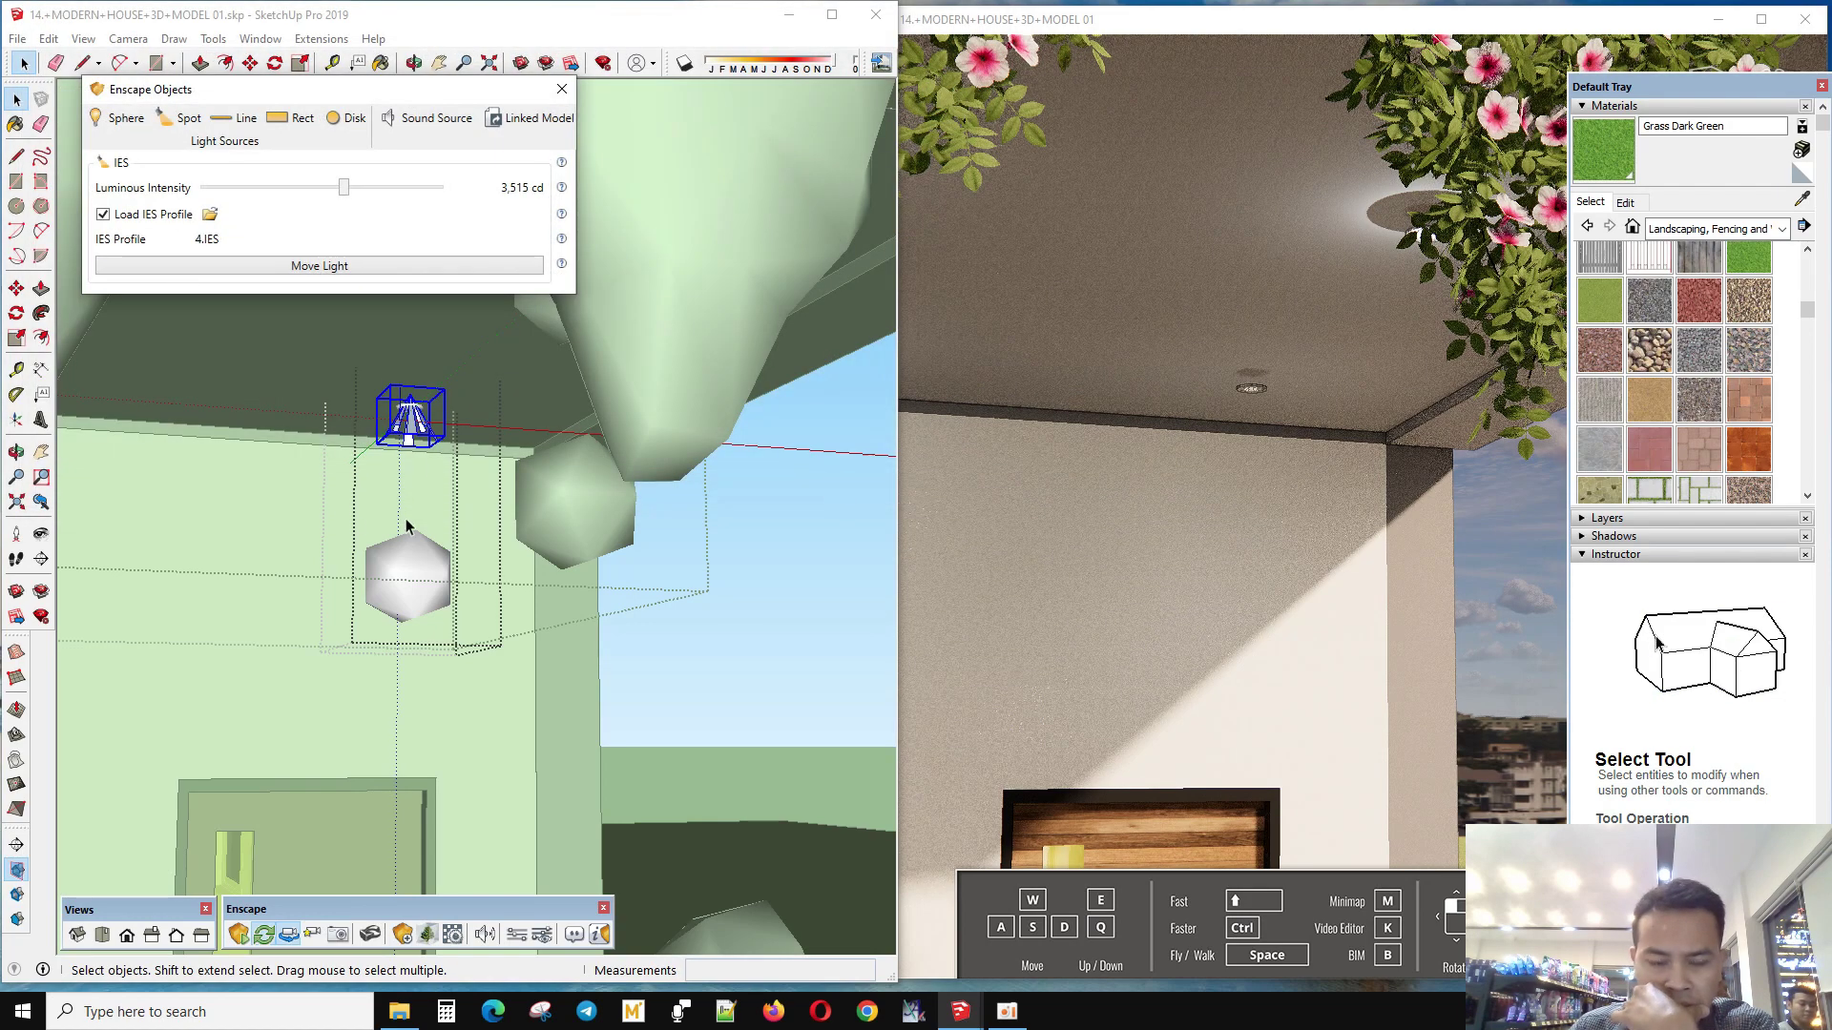
- Dim the spot light to 2,987 cd and swap its profile to 7.IES
mouse_move(393, 530)
middle_down()
mouse_move(367, 494)
mouse_move(439, 570)
middle_up()
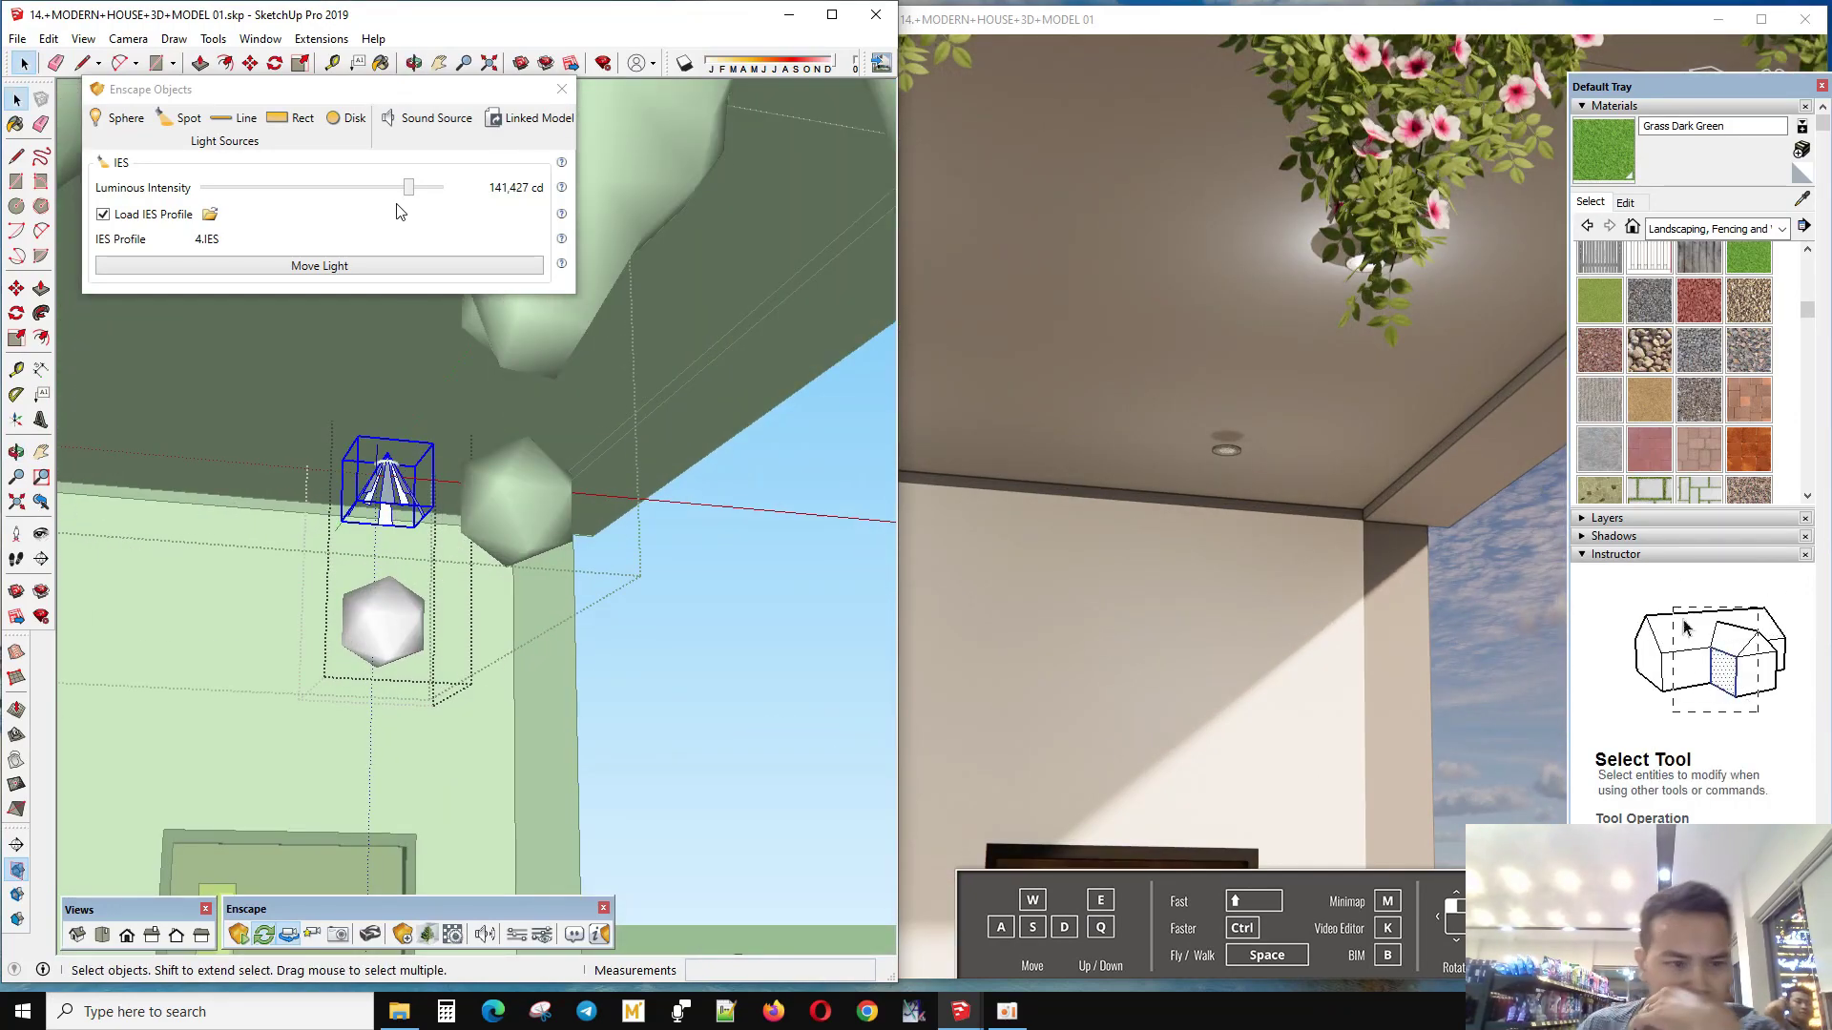
drag(409, 188, 381, 197)
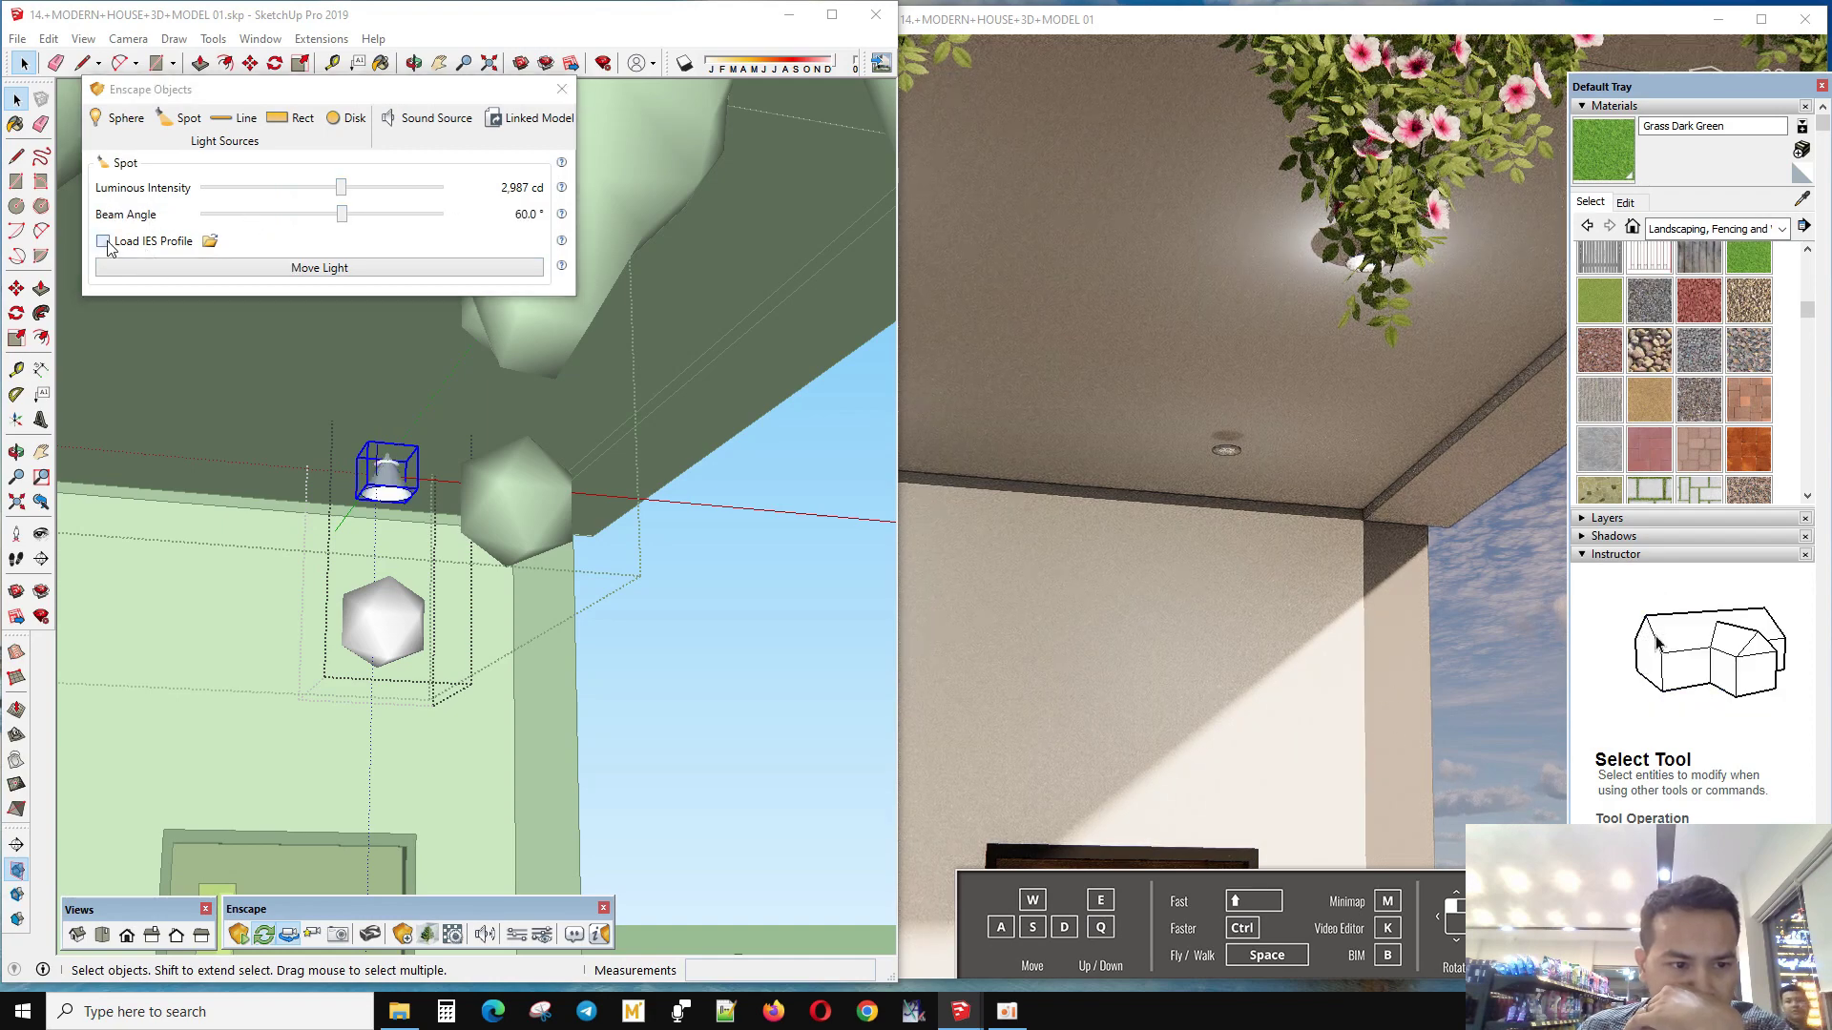
click(103, 242)
click(378, 360)
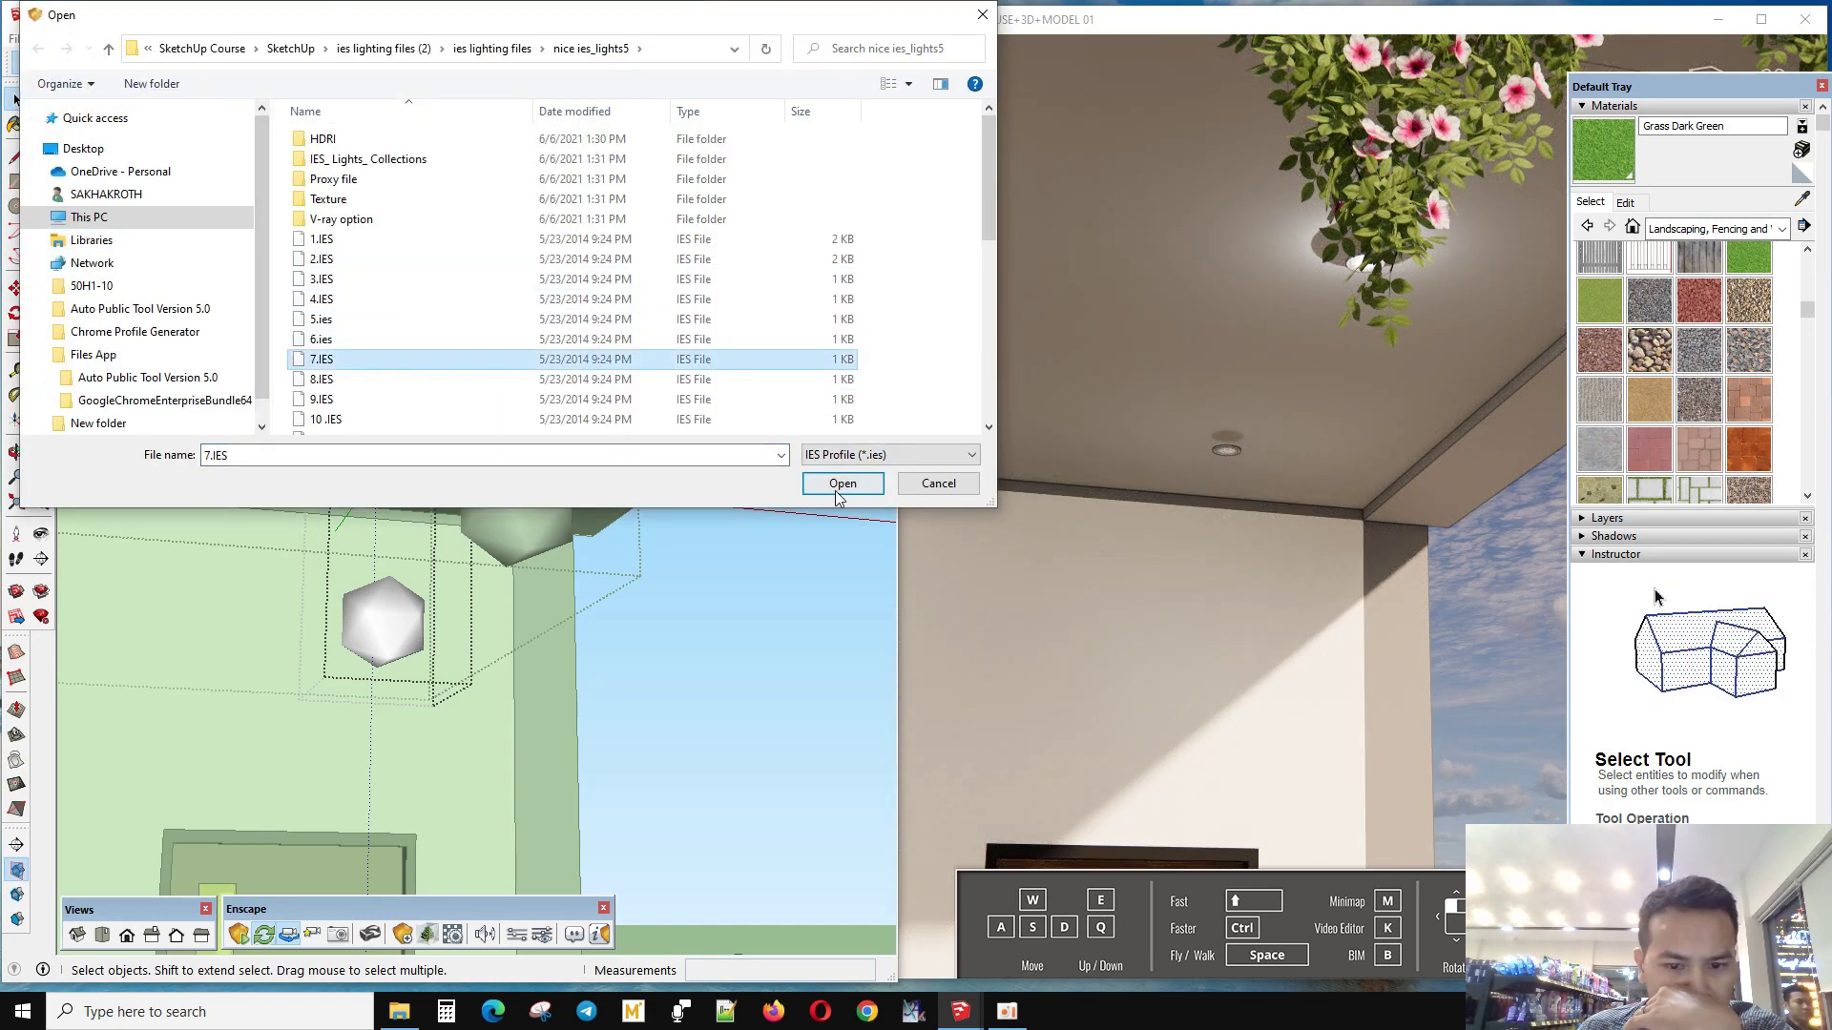
click(839, 484)
scroll(431, 561, up, 2)
scroll(431, 561, up, 2)
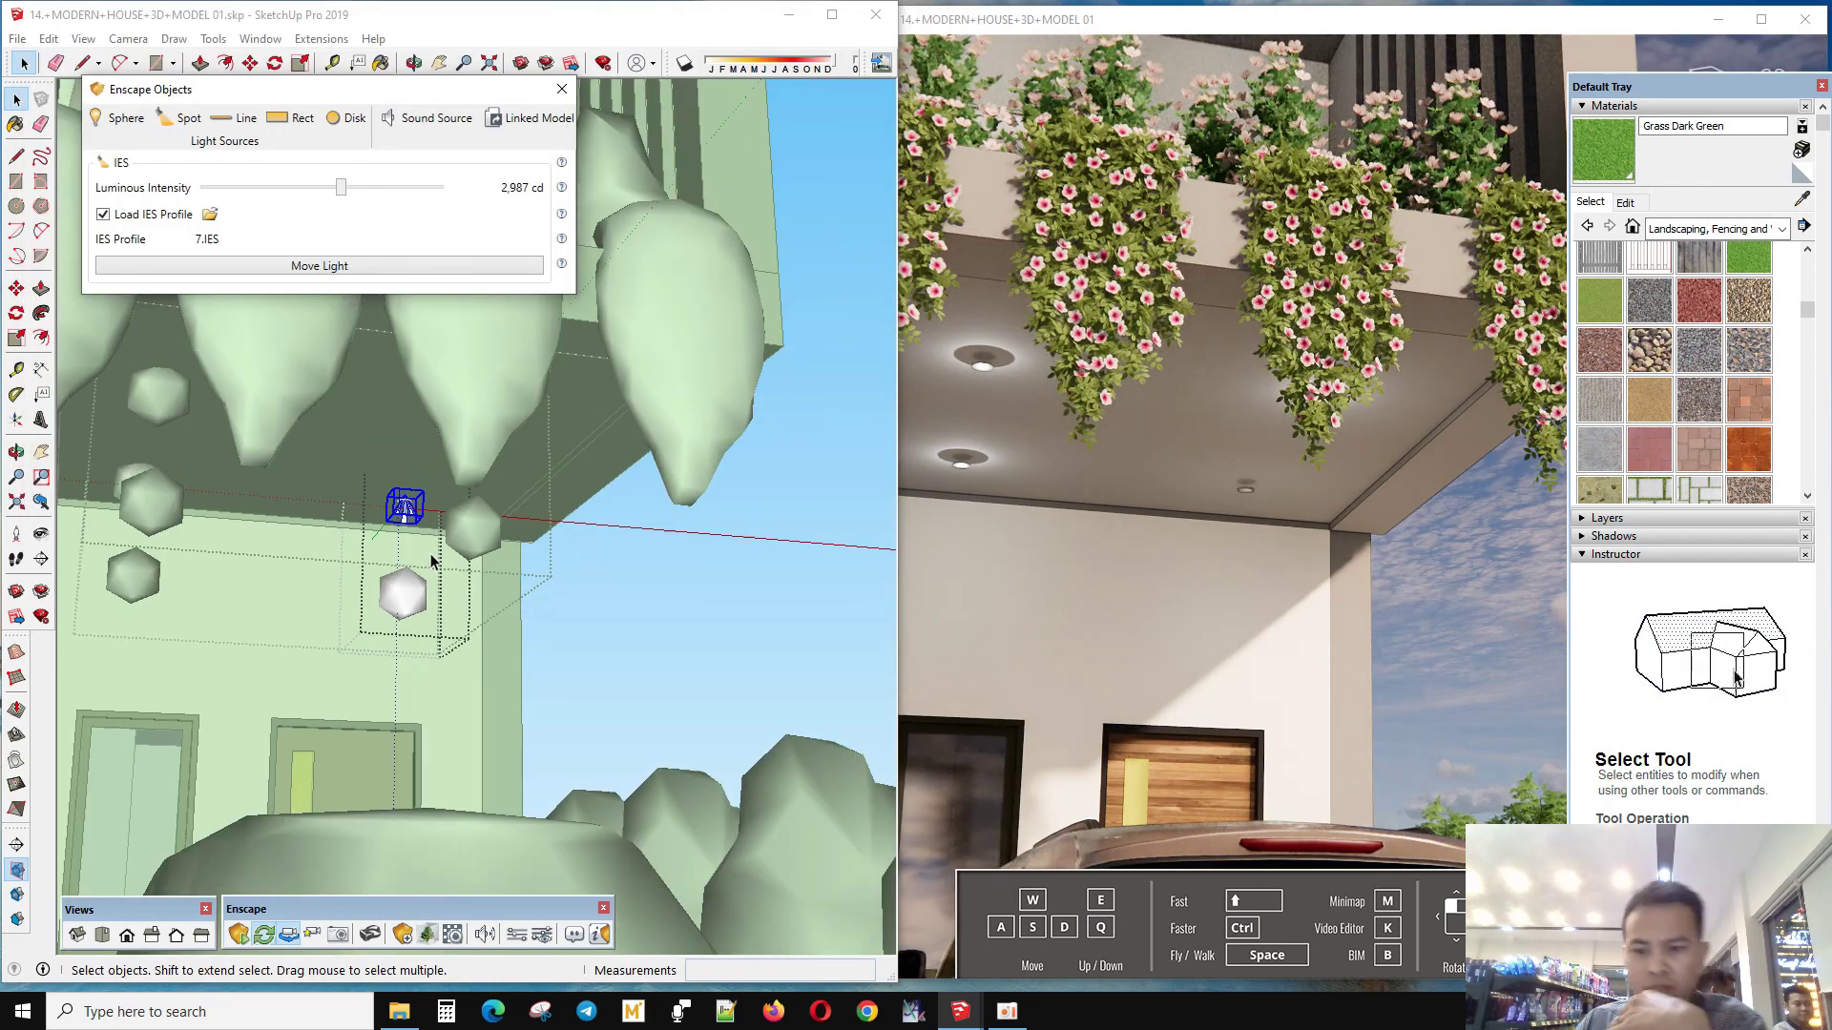
click(391, 611)
key(m)
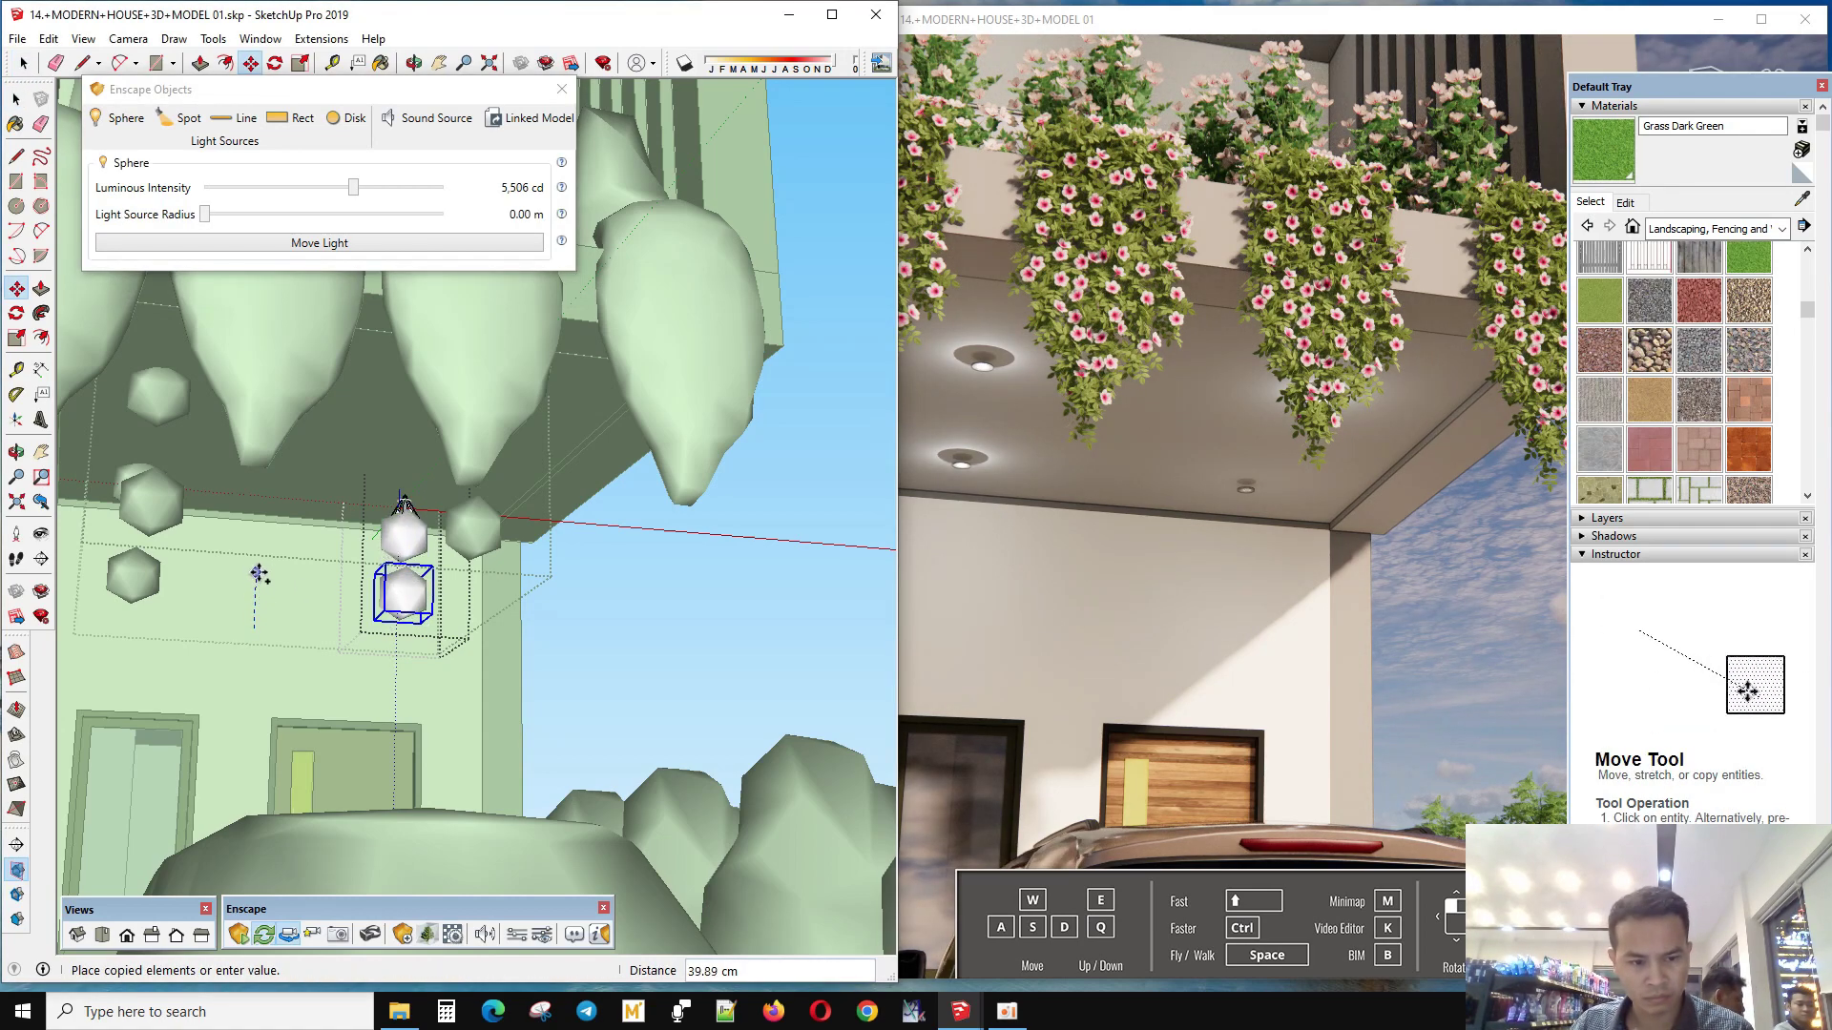
- Orbit to a low view of the sphere lights beneath the ceiling spot
key(Escape)
scroll(392, 531, up, 3)
mouse_move(391, 532)
middle_down()
mouse_move(428, 520)
mouse_move(429, 584)
mouse_move(499, 605)
mouse_move(605, 703)
mouse_move(535, 544)
mouse_move(363, 633)
mouse_move(329, 616)
mouse_move(467, 590)
mouse_move(644, 674)
mouse_move(847, 593)
middle_up()
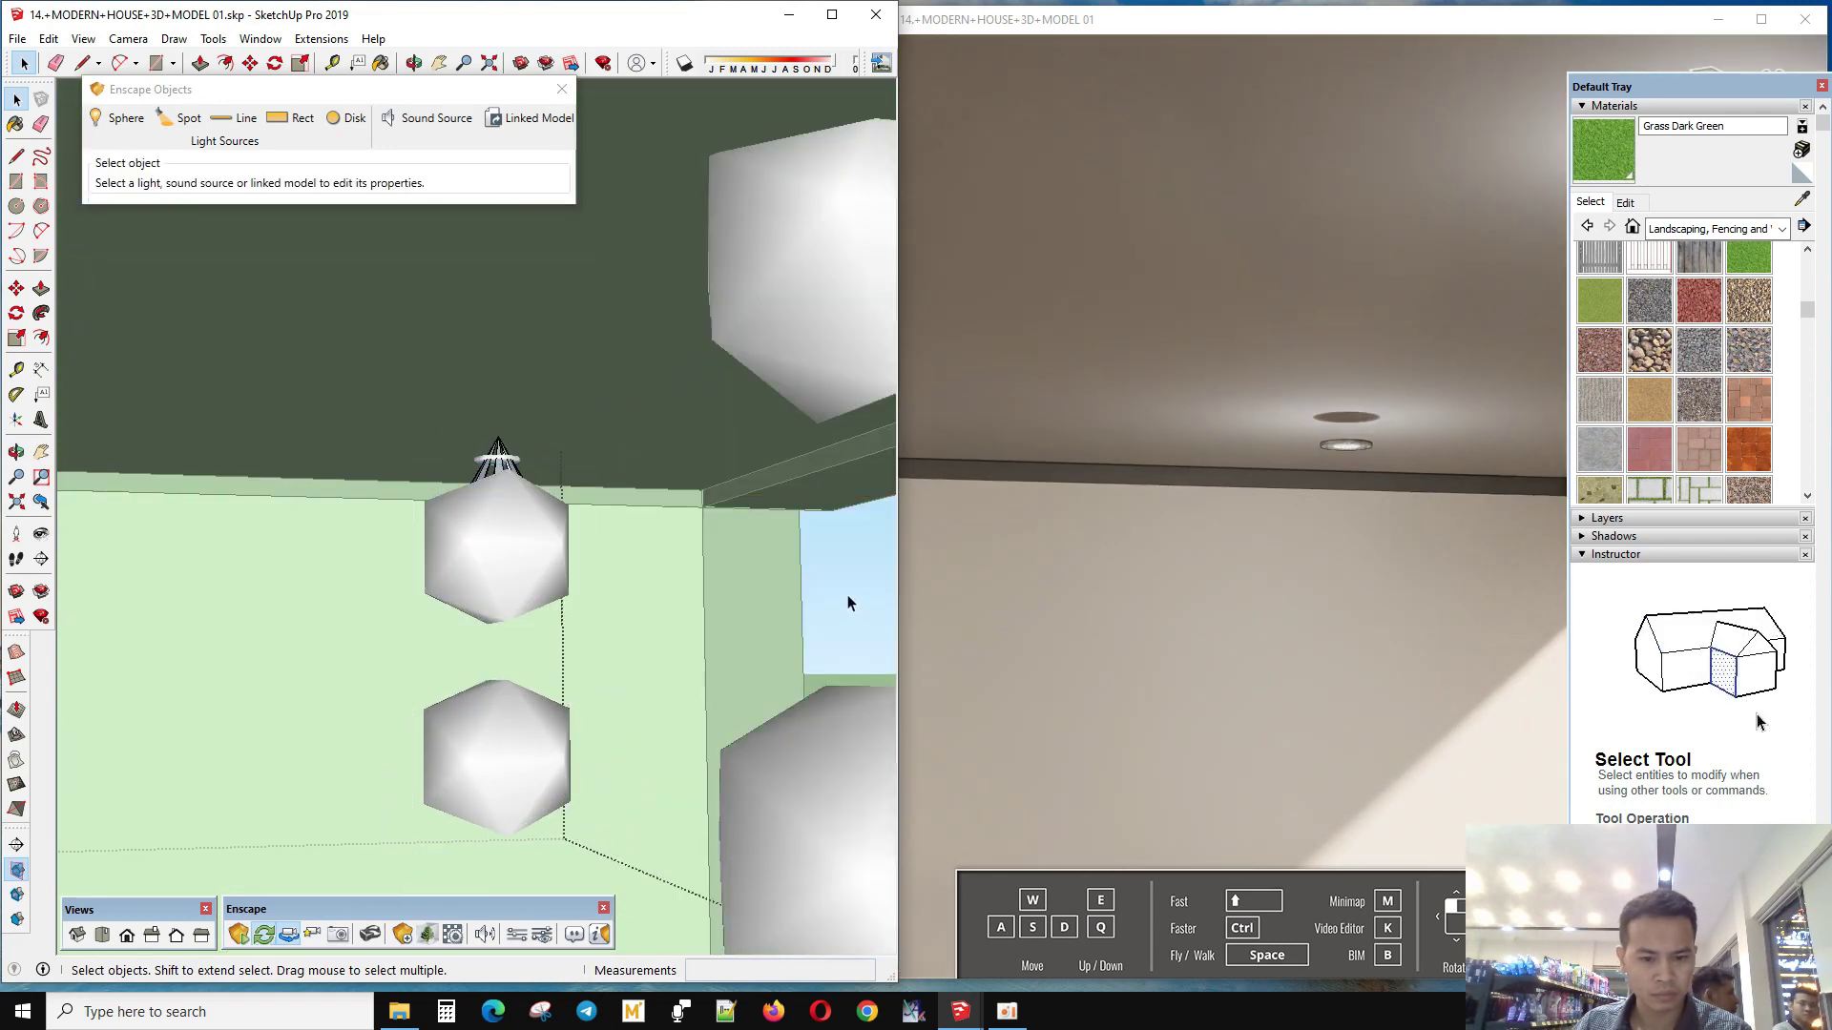
scroll(494, 460, up, 2)
scroll(495, 460, up, 2)
mouse_move(495, 460)
middle_down()
mouse_move(771, 582)
mouse_move(585, 689)
mouse_move(870, 551)
mouse_move(506, 392)
middle_up()
scroll(506, 392, up, 2)
- Copy the sphere light up so it sits beneath the ceiling spot light
key(m)
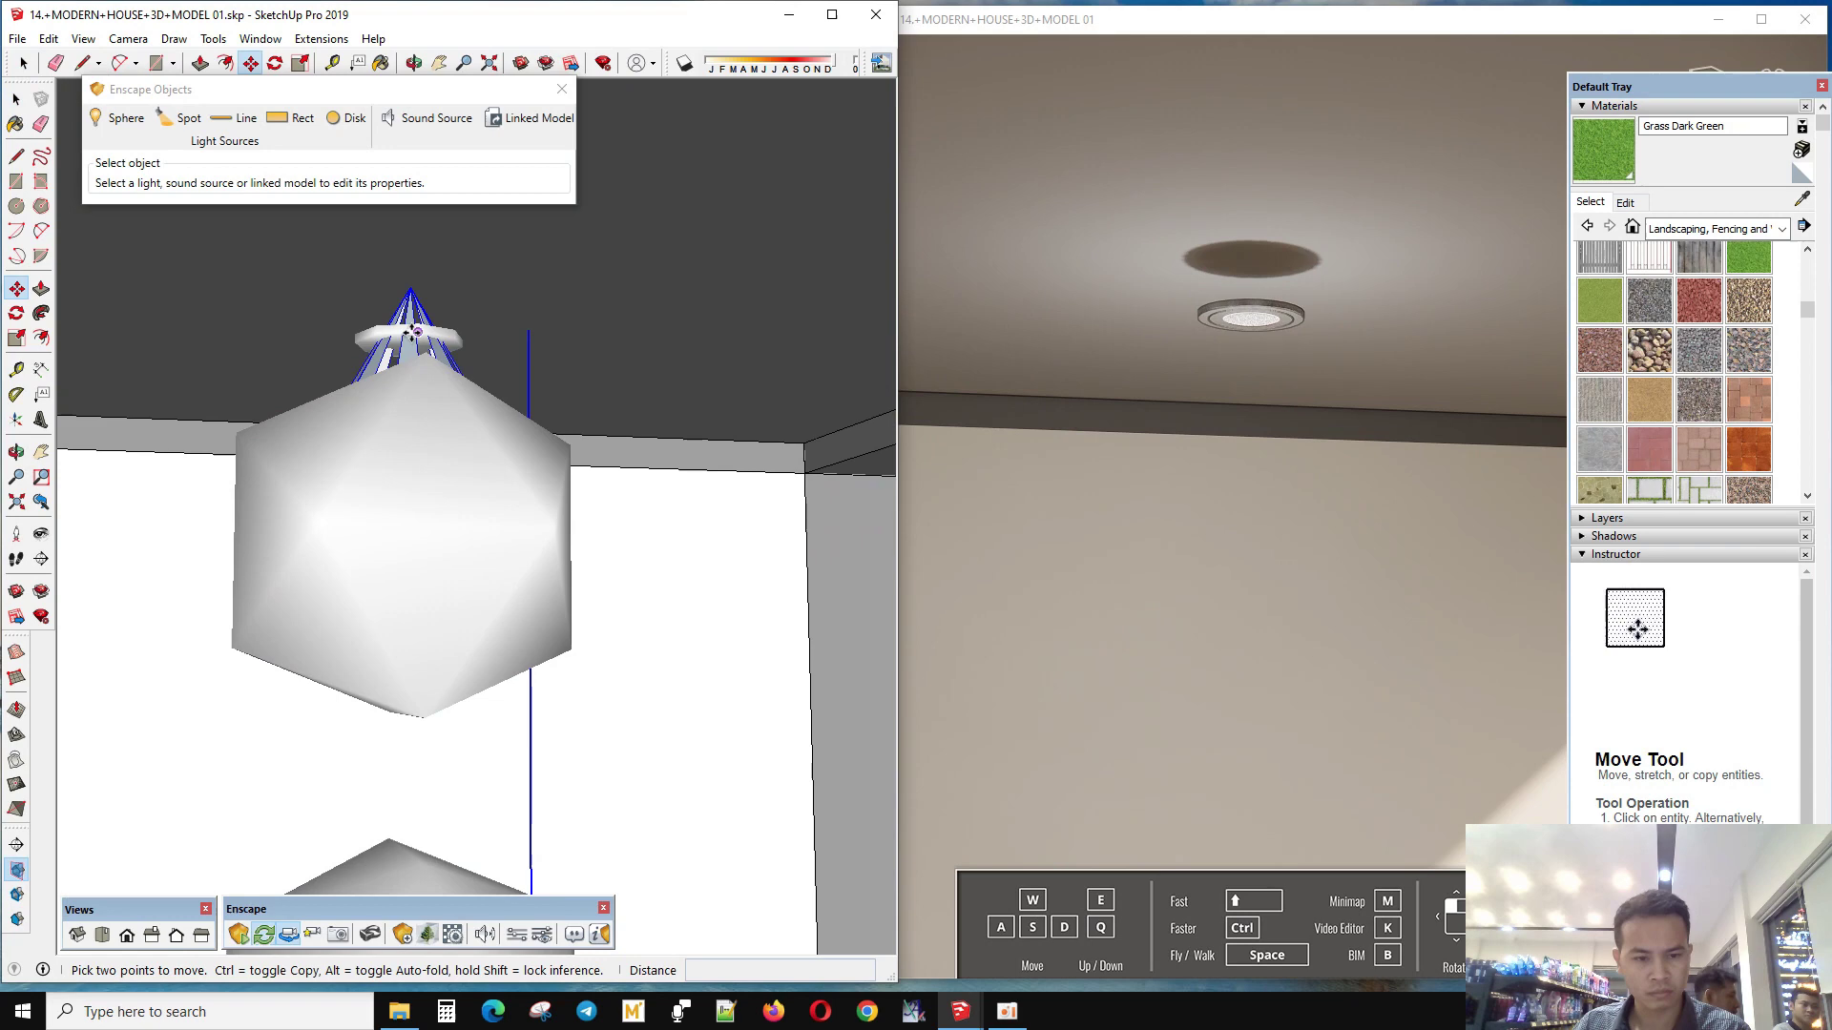
scroll(420, 319, up, 1)
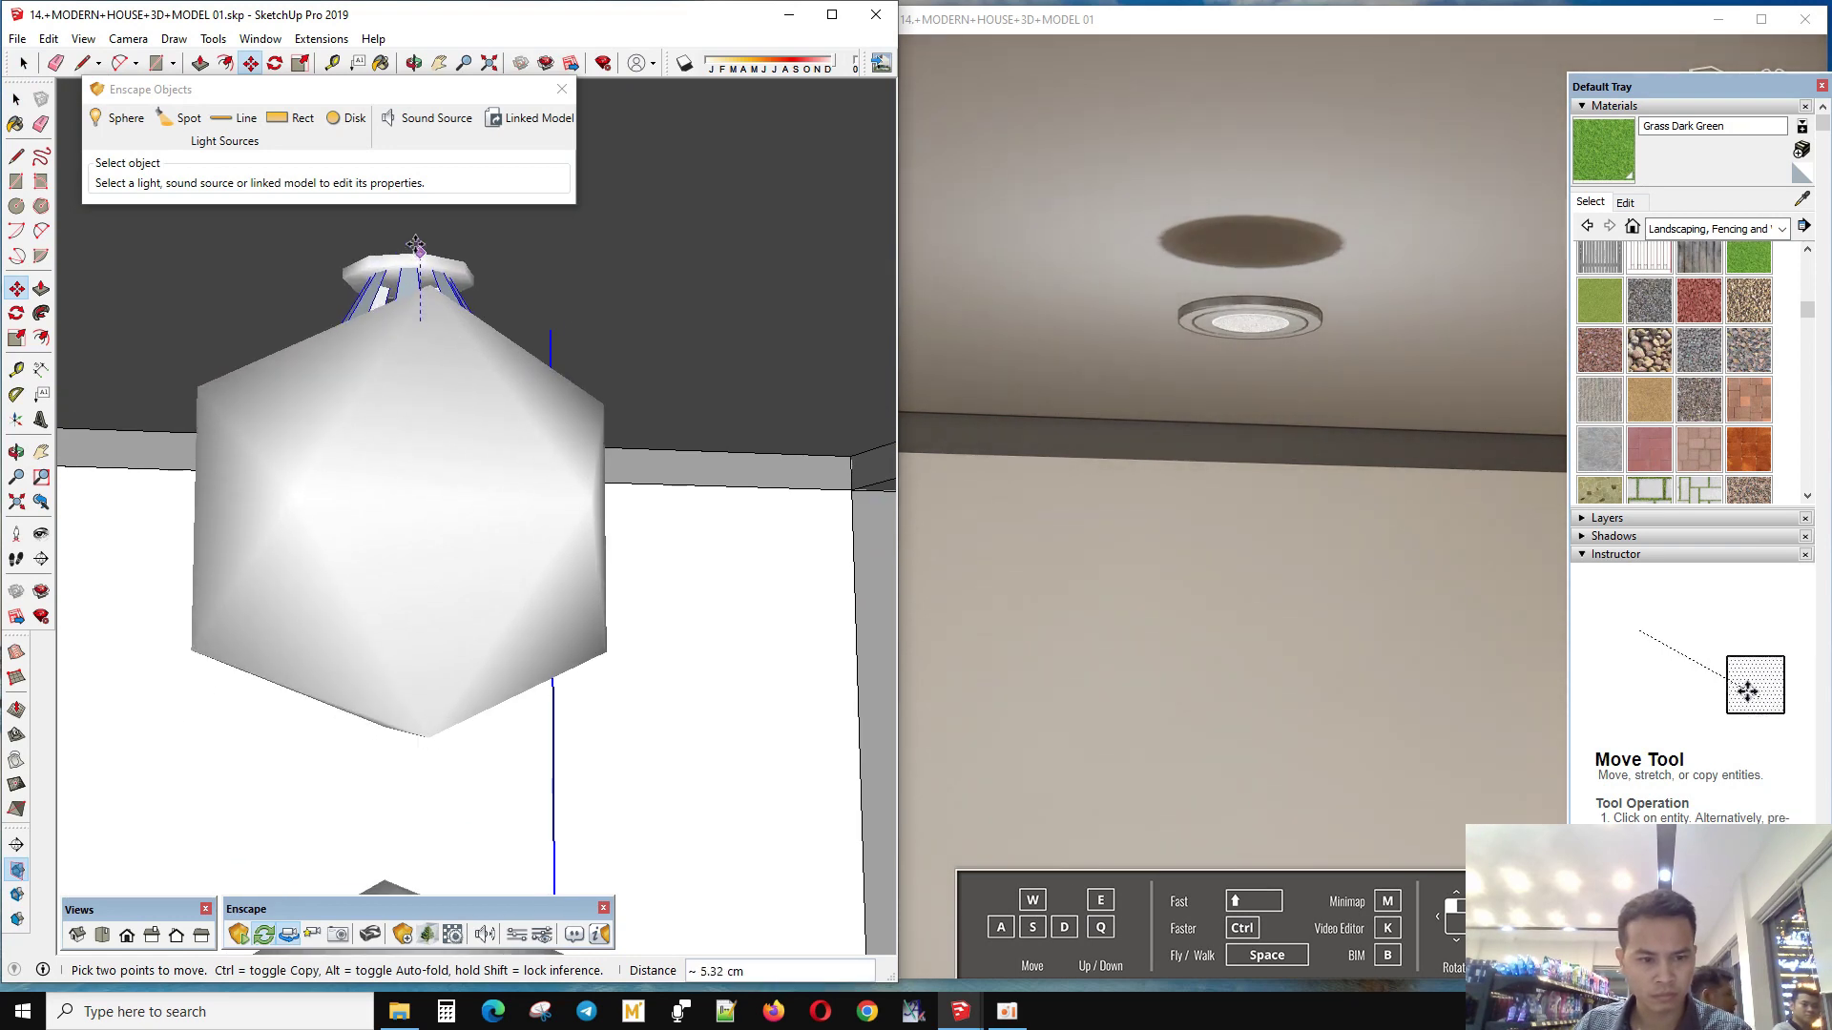
scroll(477, 591, down, 3)
scroll(464, 510, down, 3)
scroll(364, 683, up, 3)
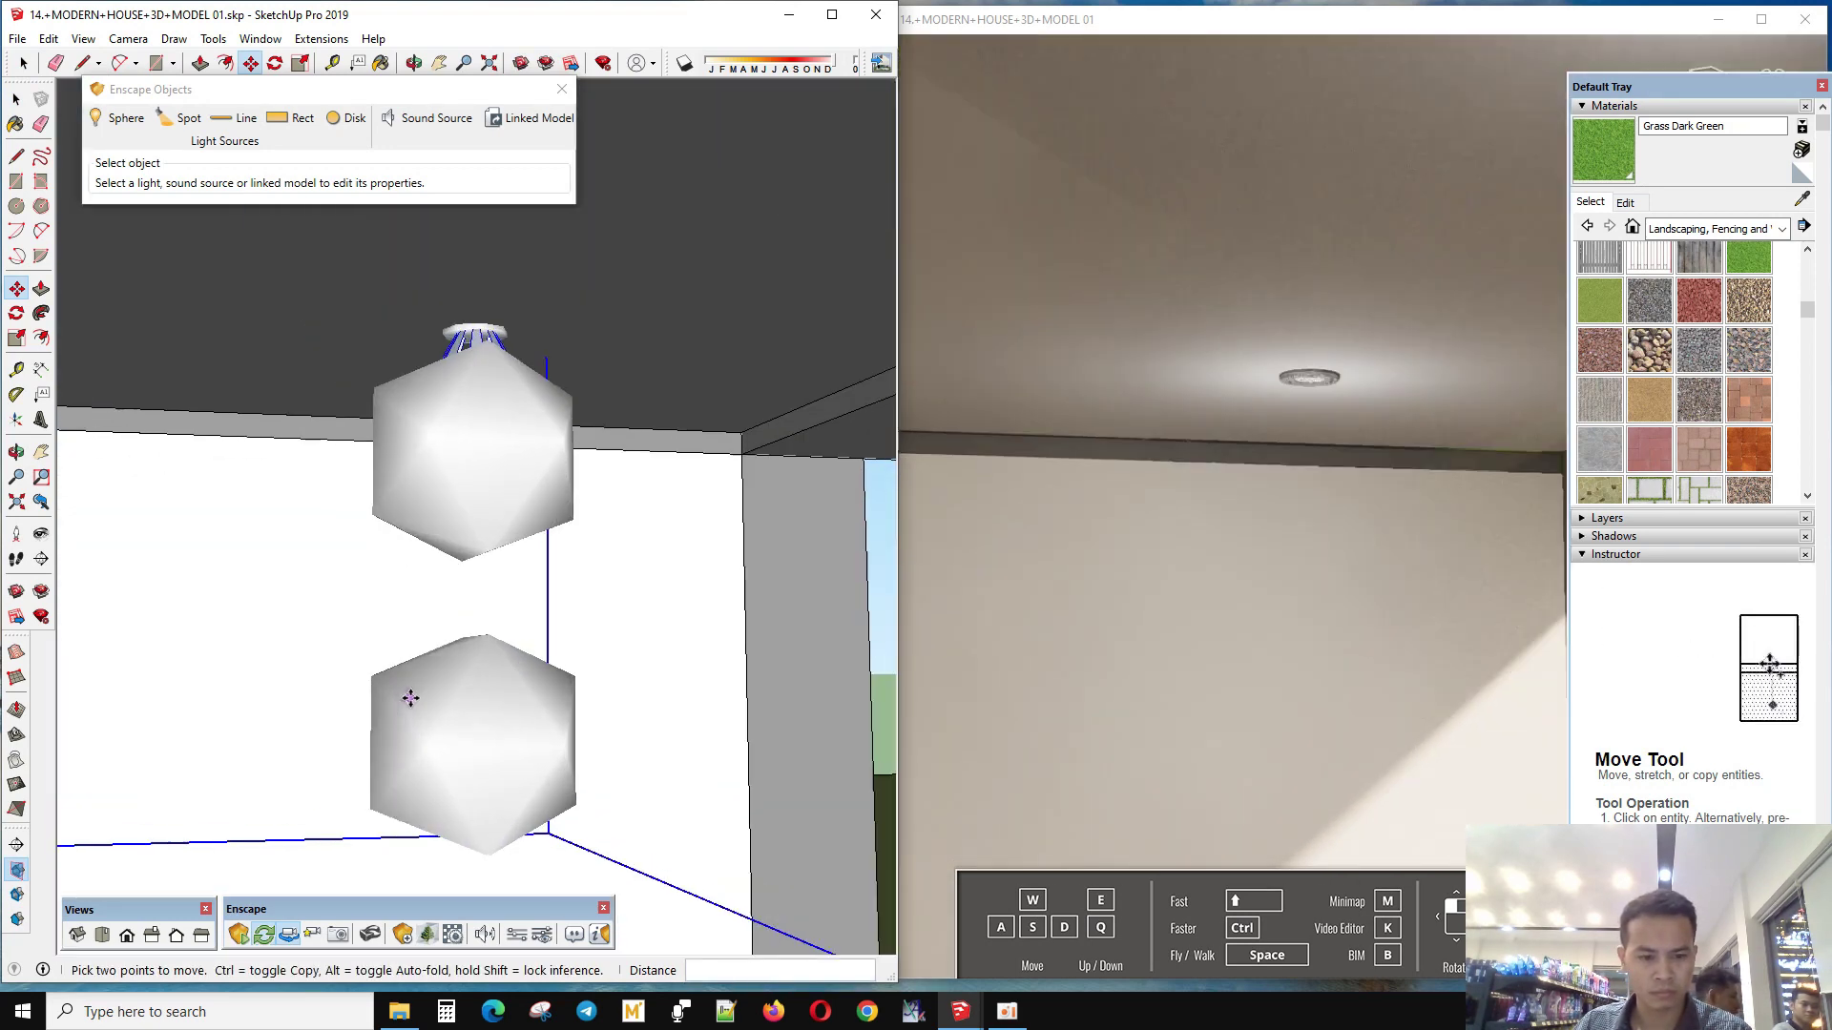
middle_drag(409, 696, 348, 637)
scroll(454, 564, down, 3)
key(space)
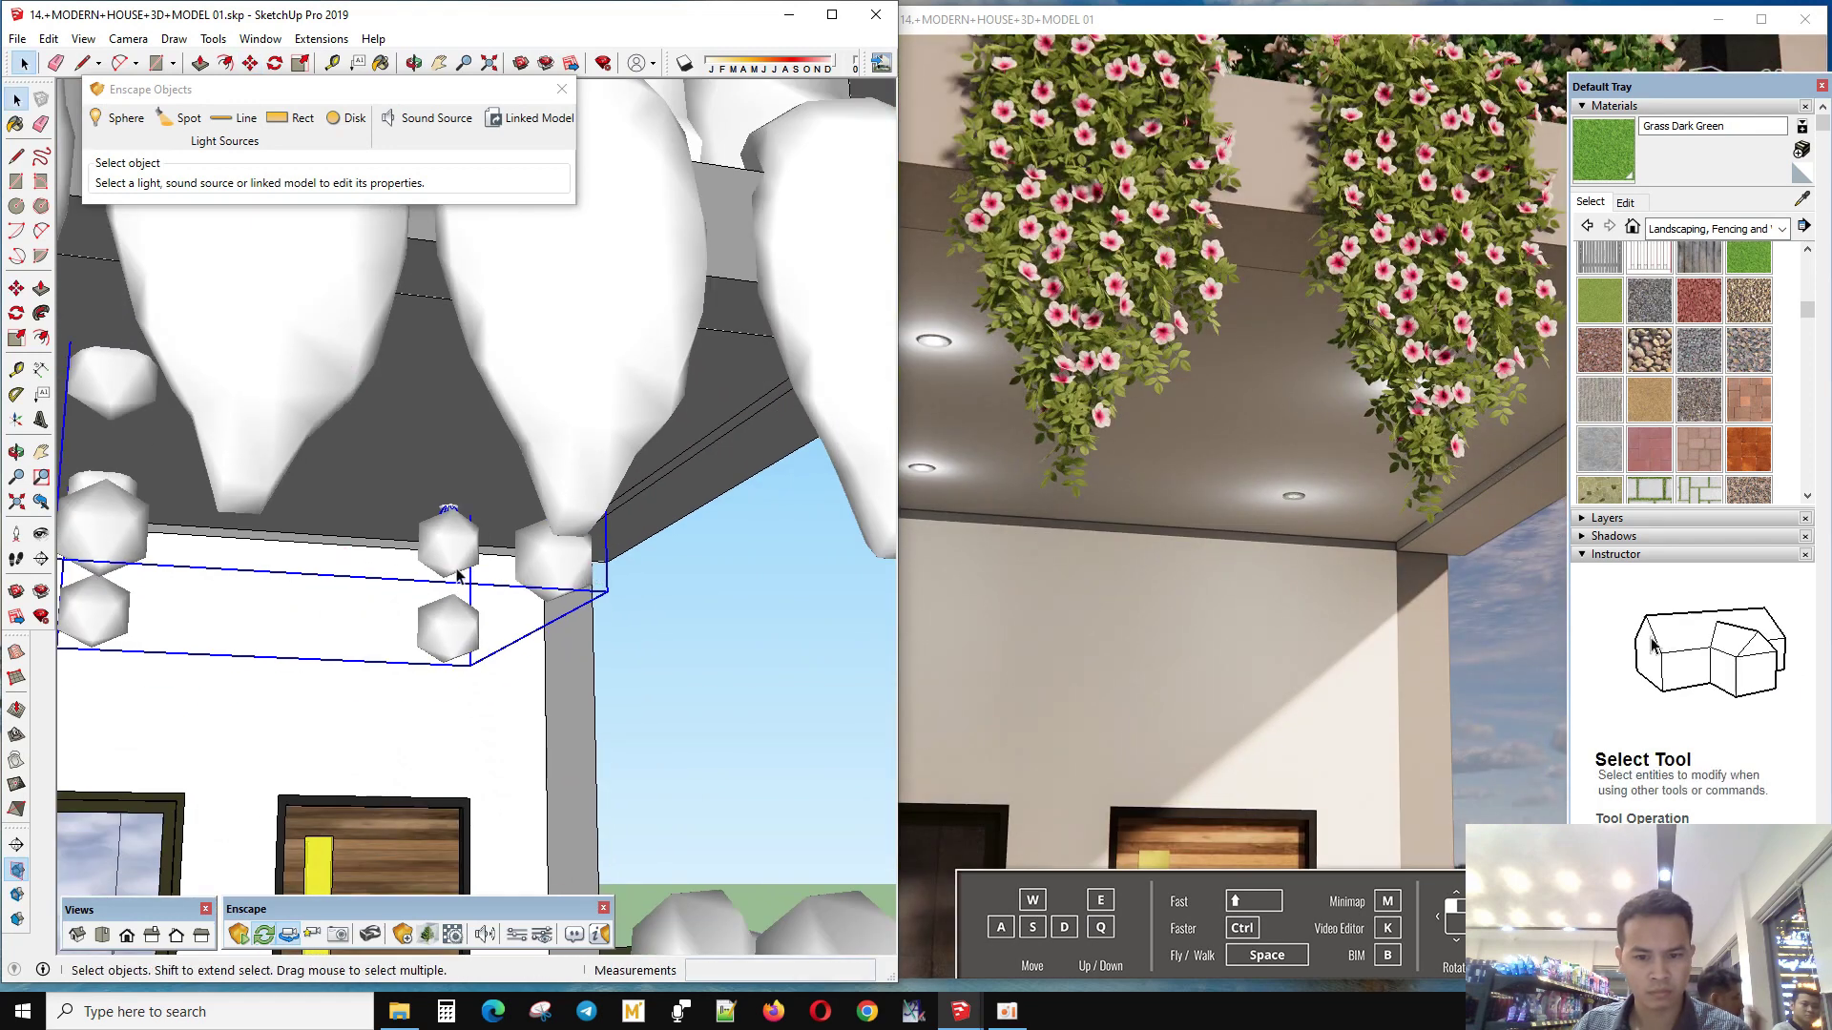
- Open the sphere lights' group and move the top sphere about 5.32 cm lower
drag(480, 740, 481, 739)
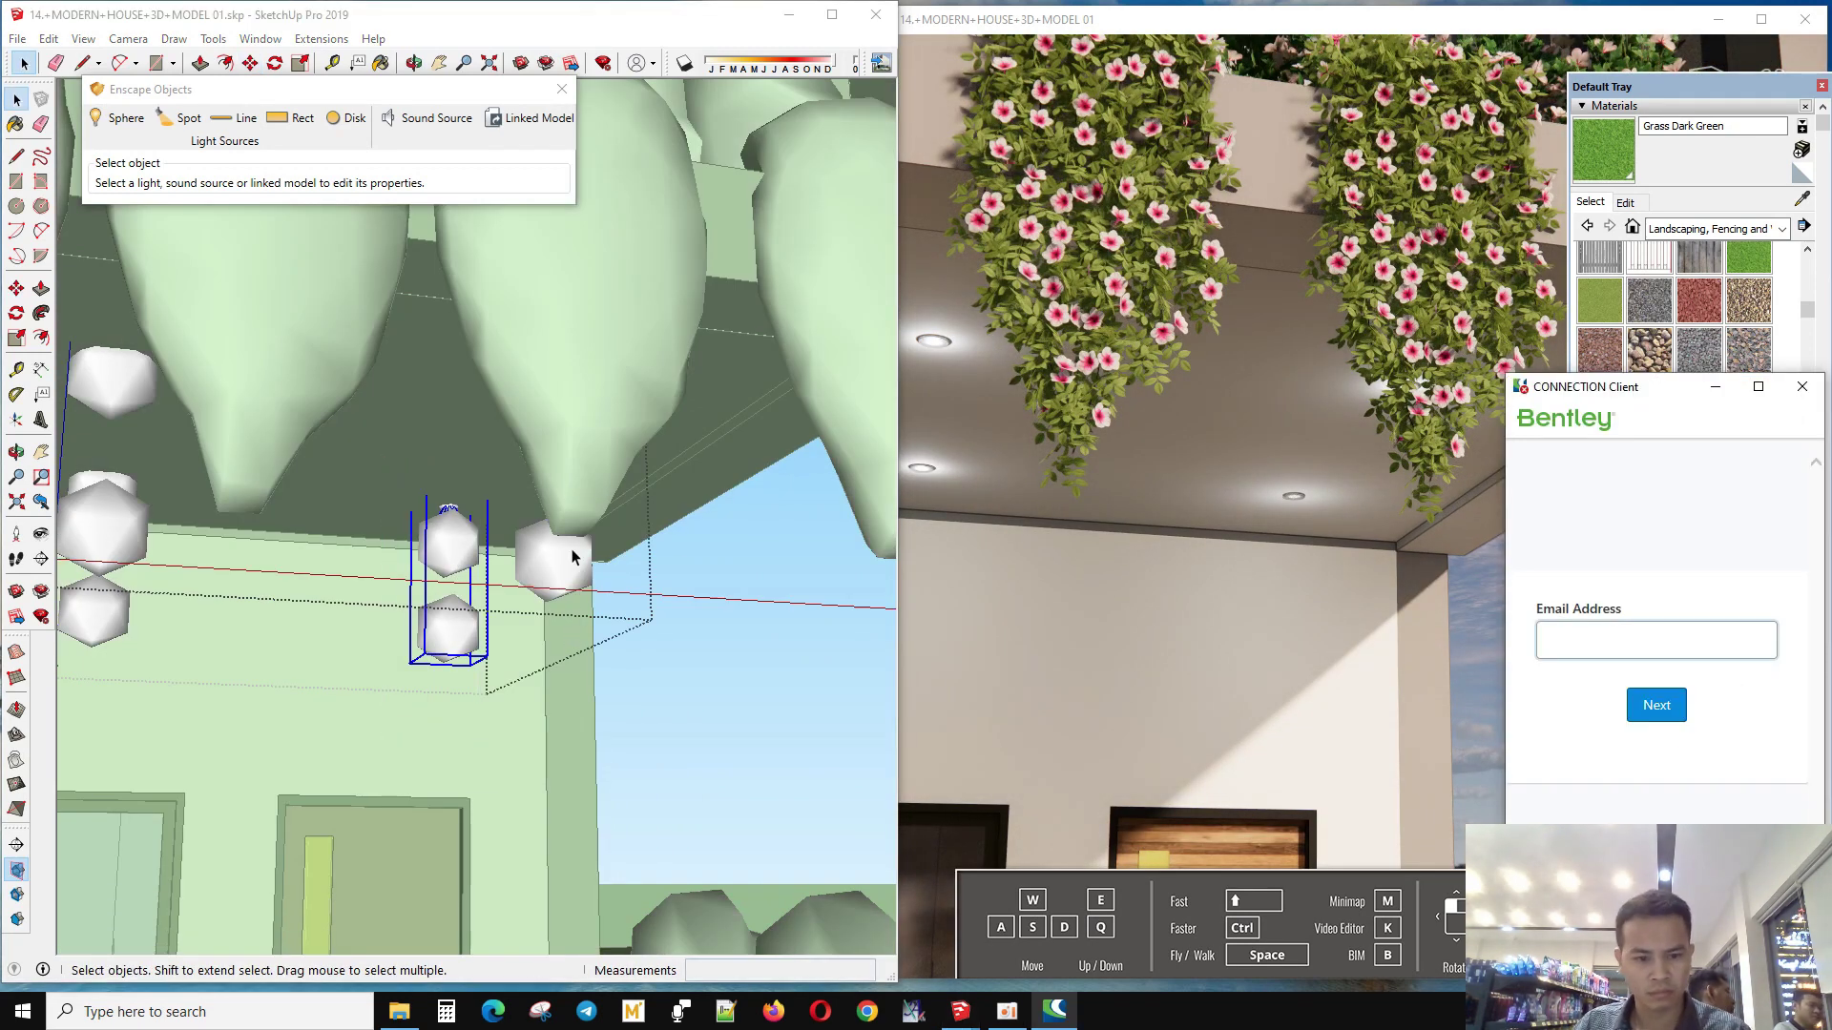
scroll(459, 552, up, 2)
scroll(456, 549, up, 2)
double_click(452, 547)
click(454, 546)
key(m)
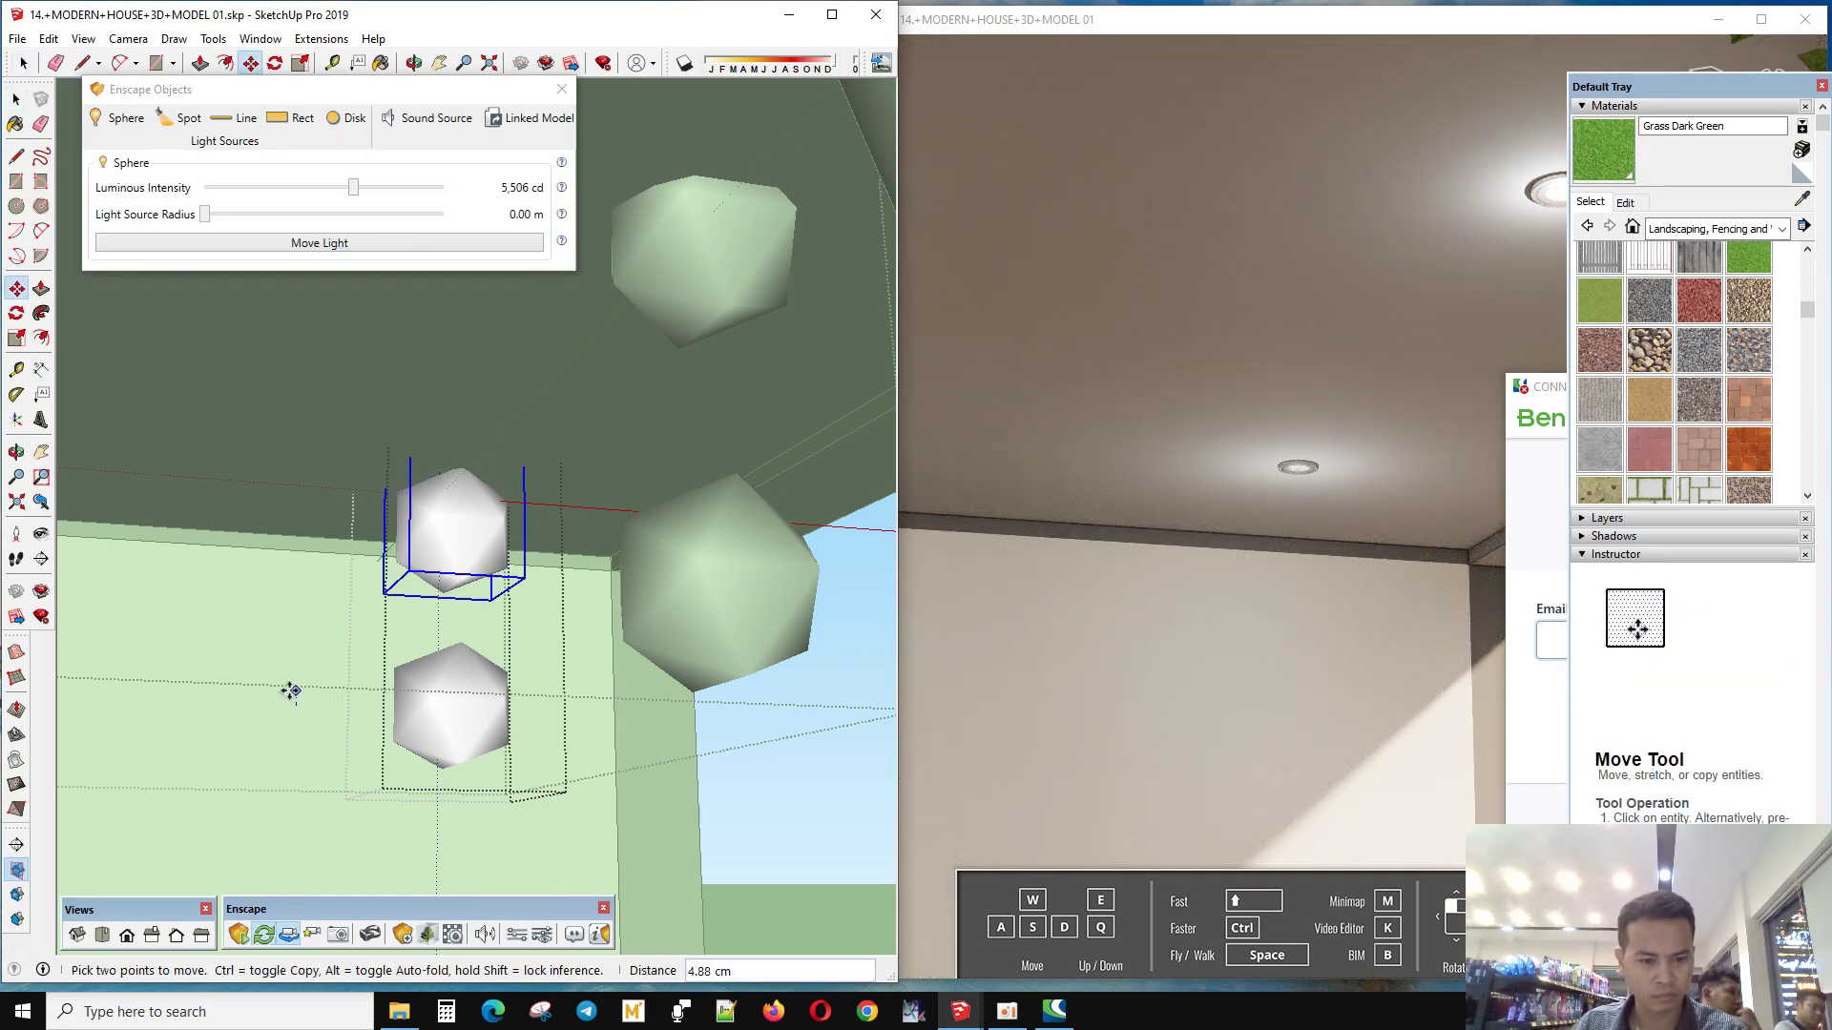
scroll(458, 668, down, 2)
scroll(472, 673, down, 2)
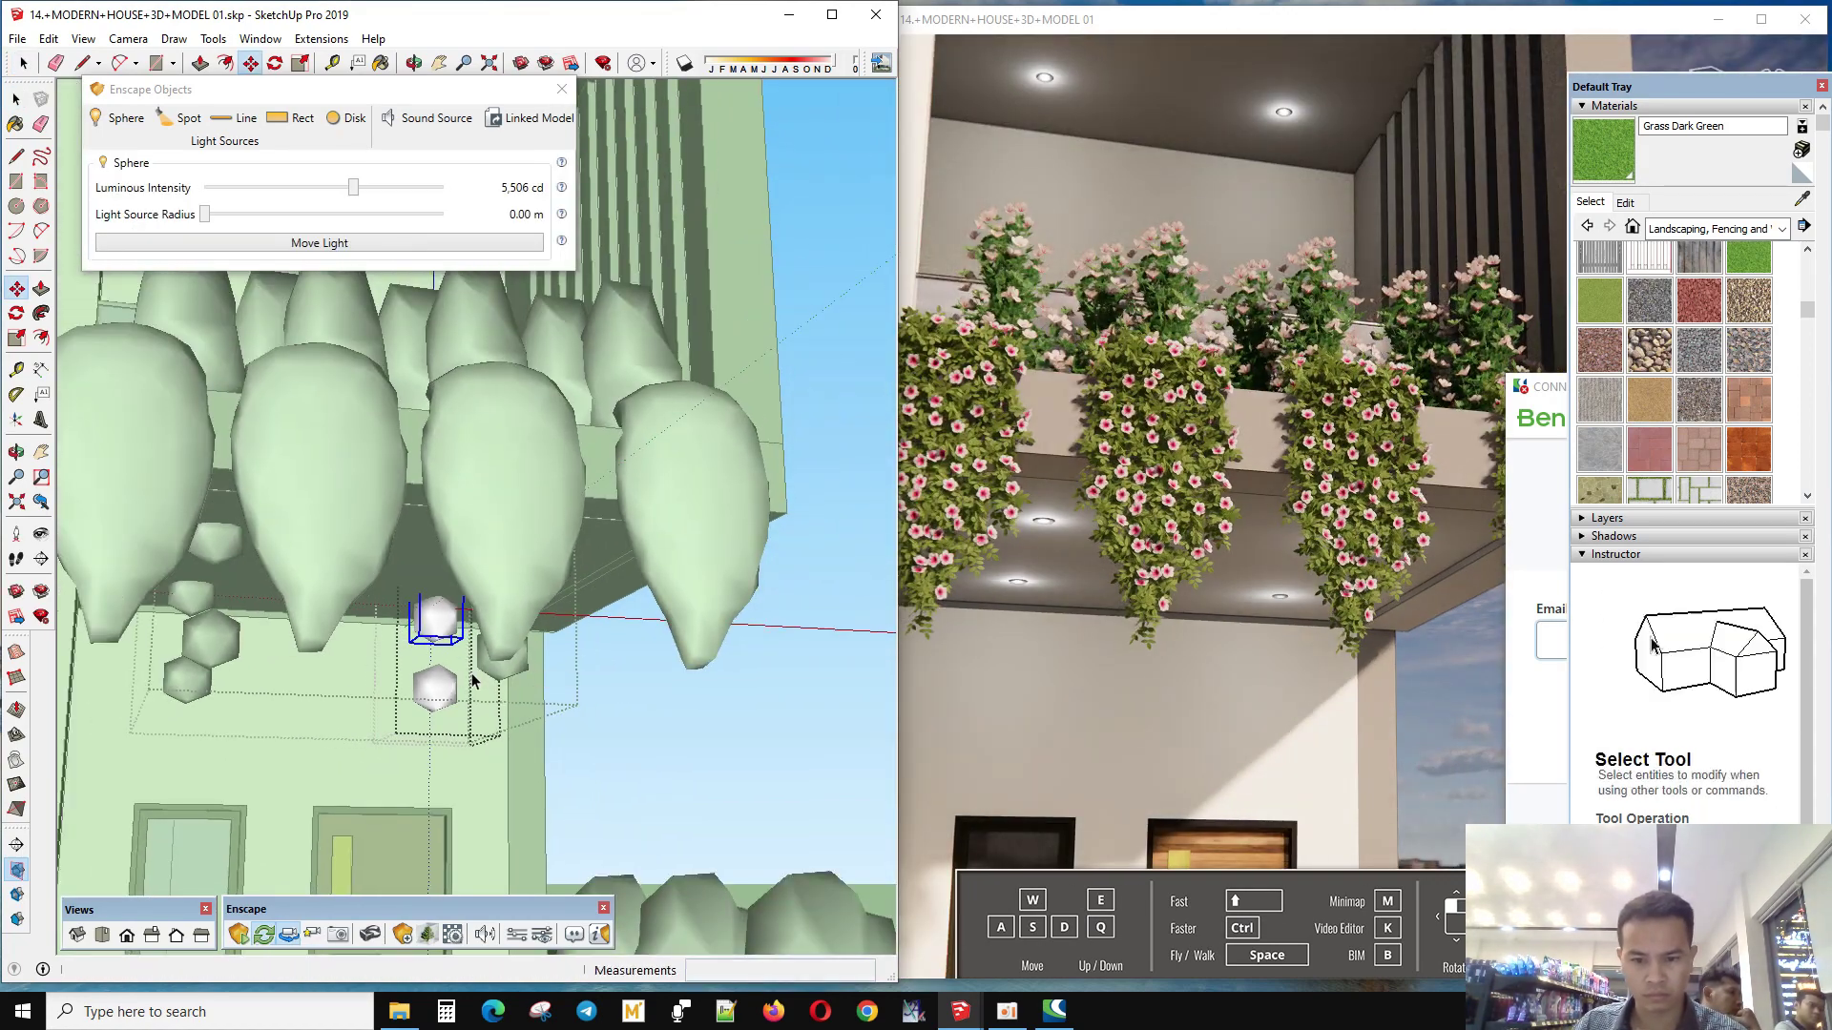
- Zoom out to a front-left view of the whole house and dismiss the Bentley CONNECTION pop-up
key(space)
scroll(725, 502, down, 3)
scroll(565, 586, down, 5)
scroll(564, 586, up, 6)
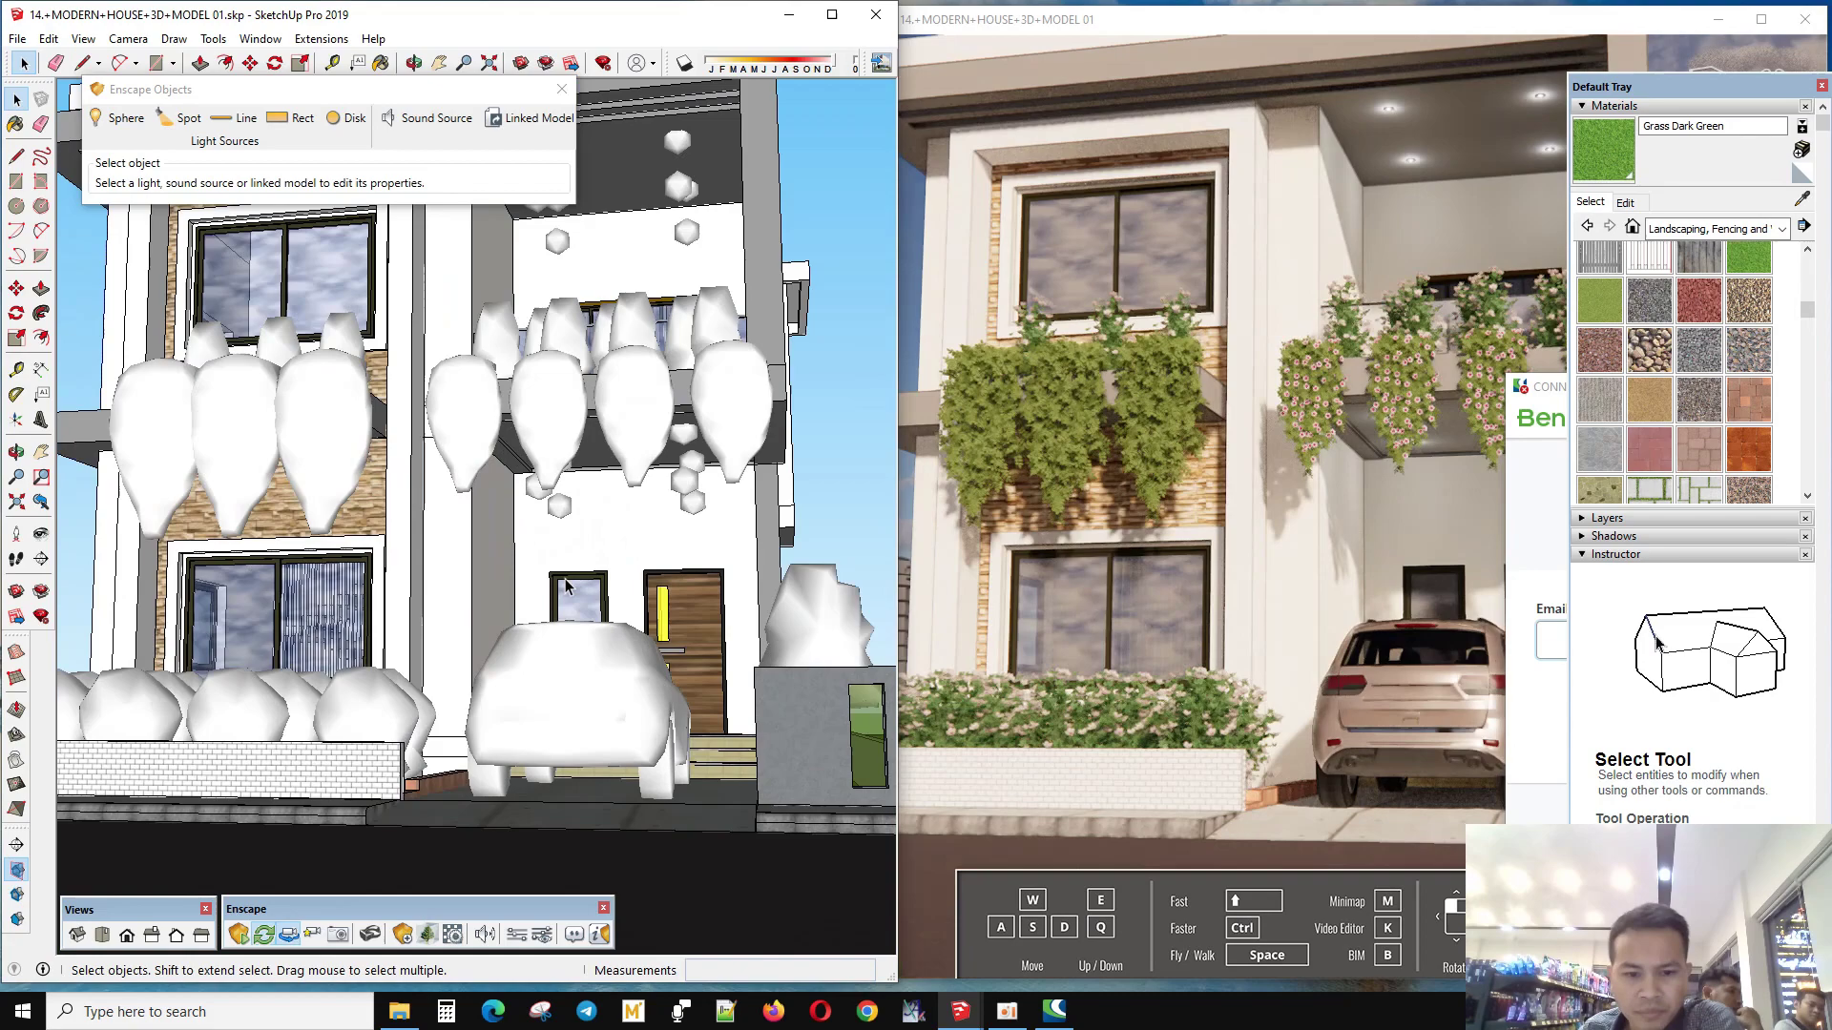
scroll(565, 586, down, 3)
middle_drag(565, 586, 382, 477)
click(17, 38)
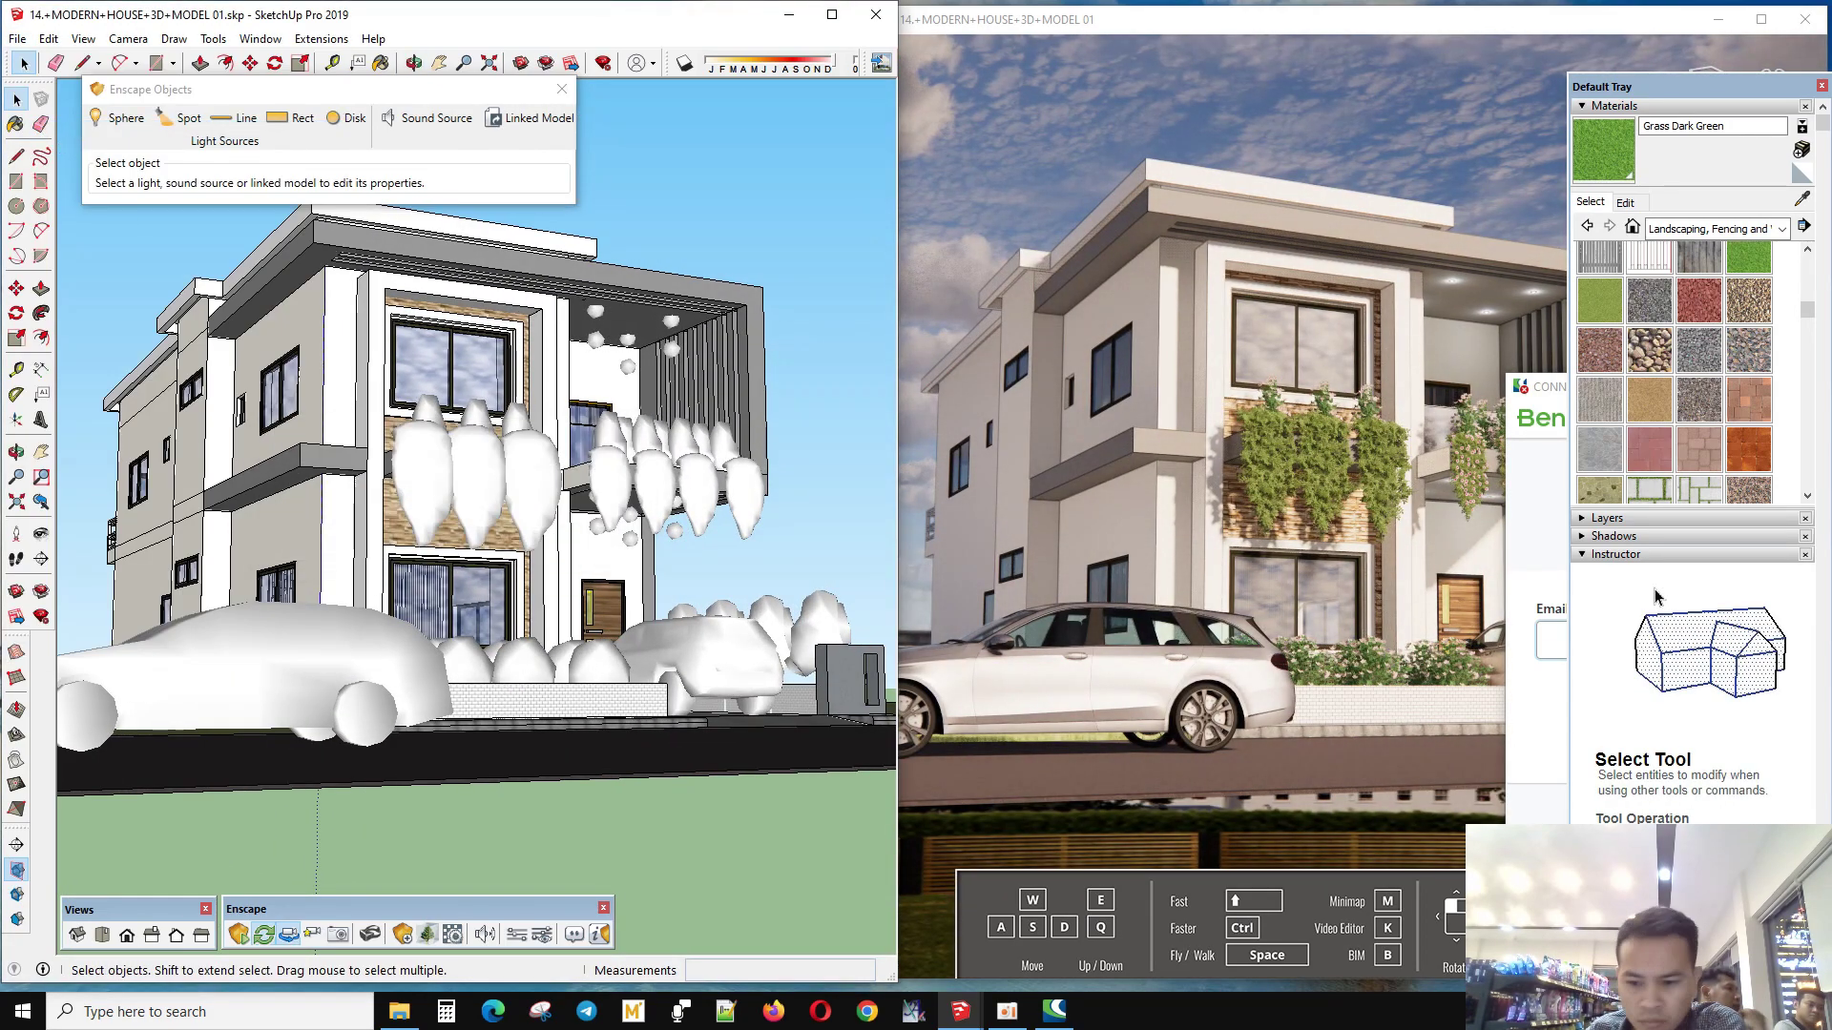
click(1063, 1011)
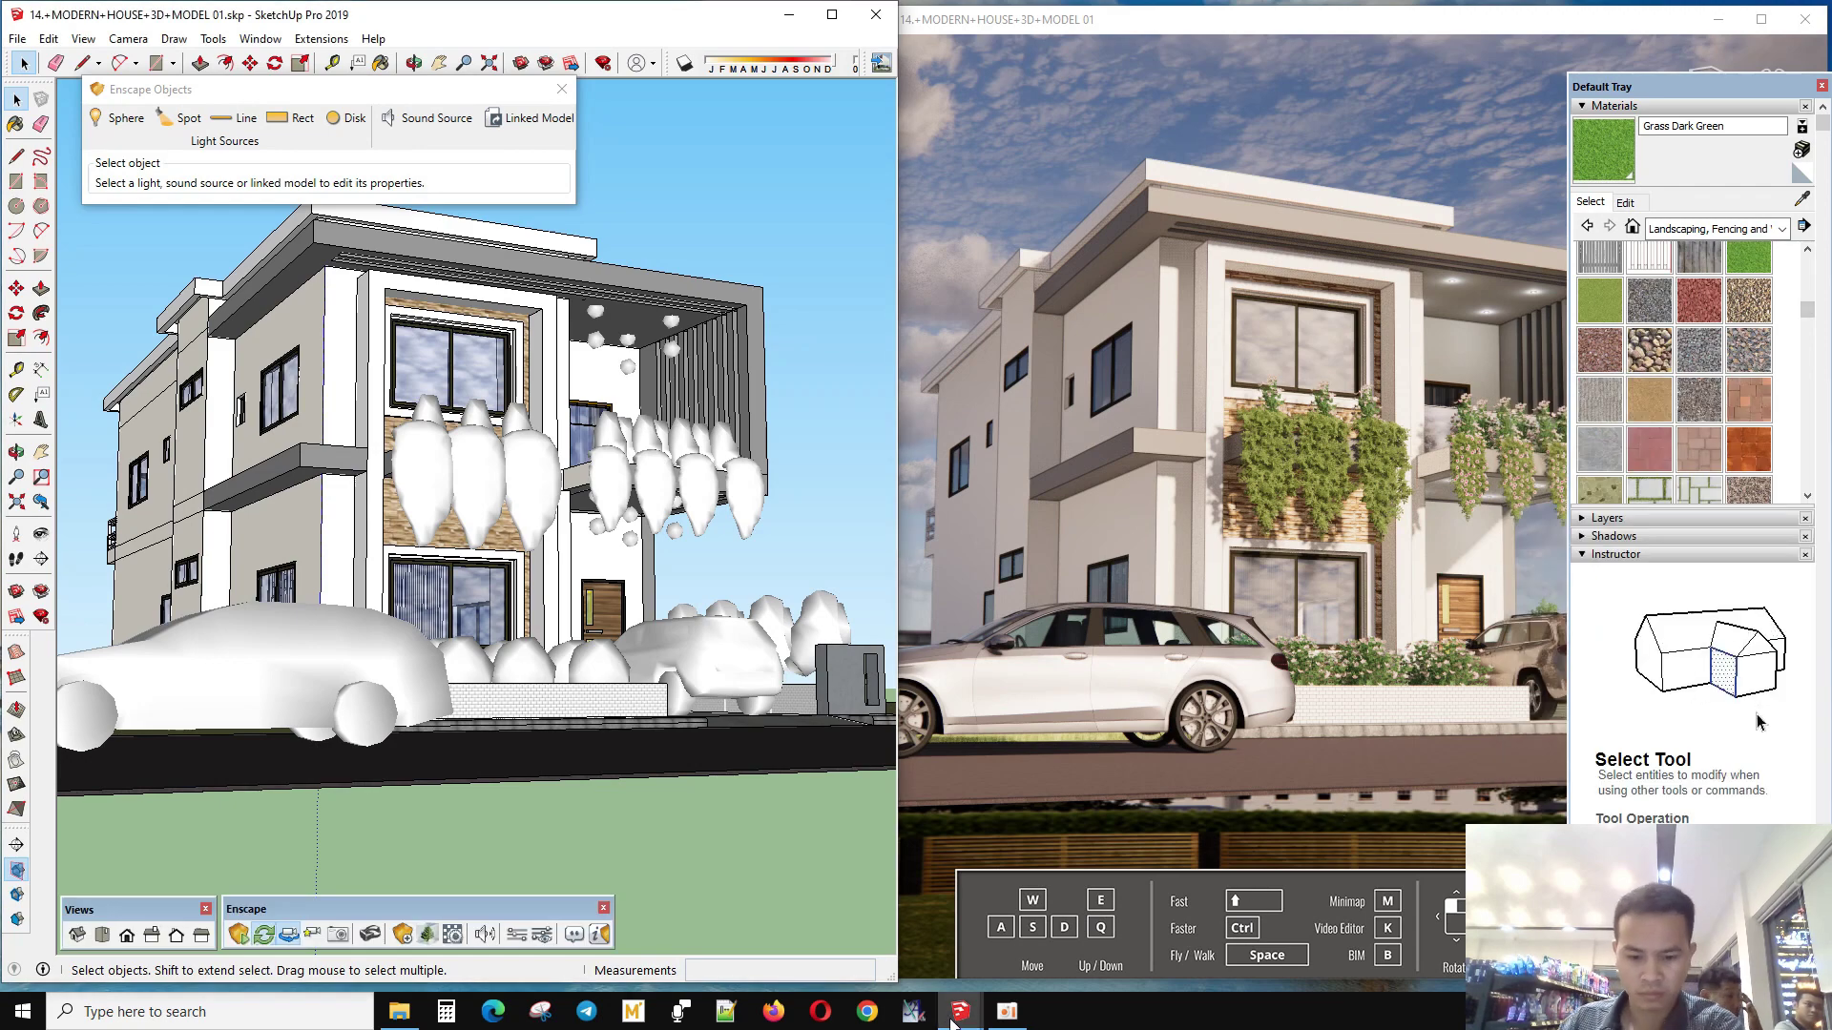